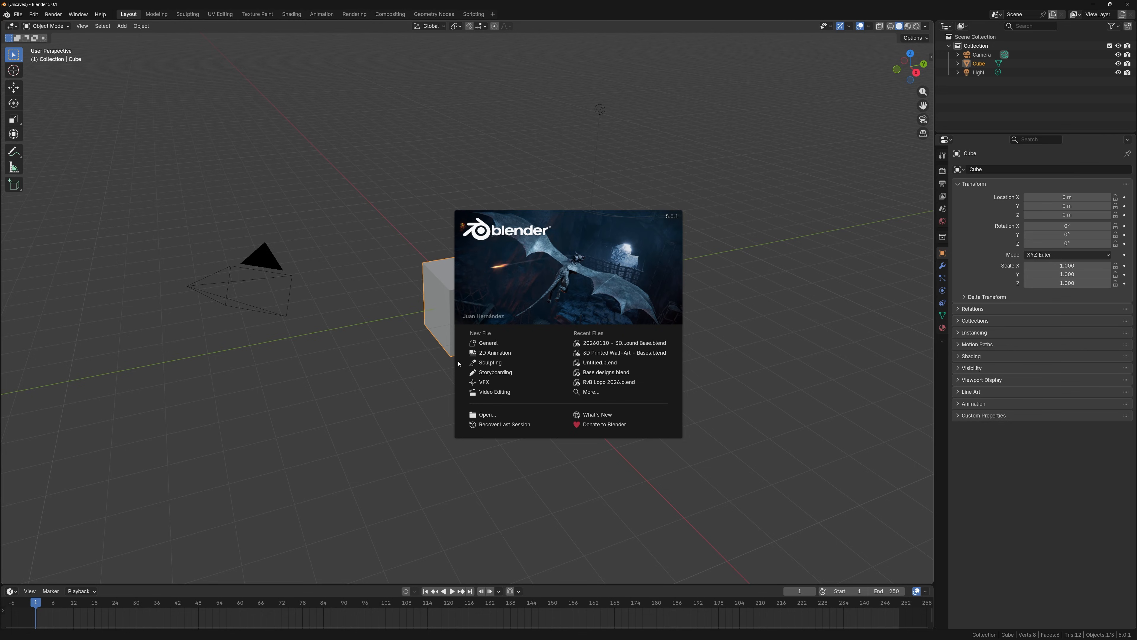
Save the new project as Square Vortex in the 3D Printed Wall-Art - Mini Series folder
left_click(502, 345)
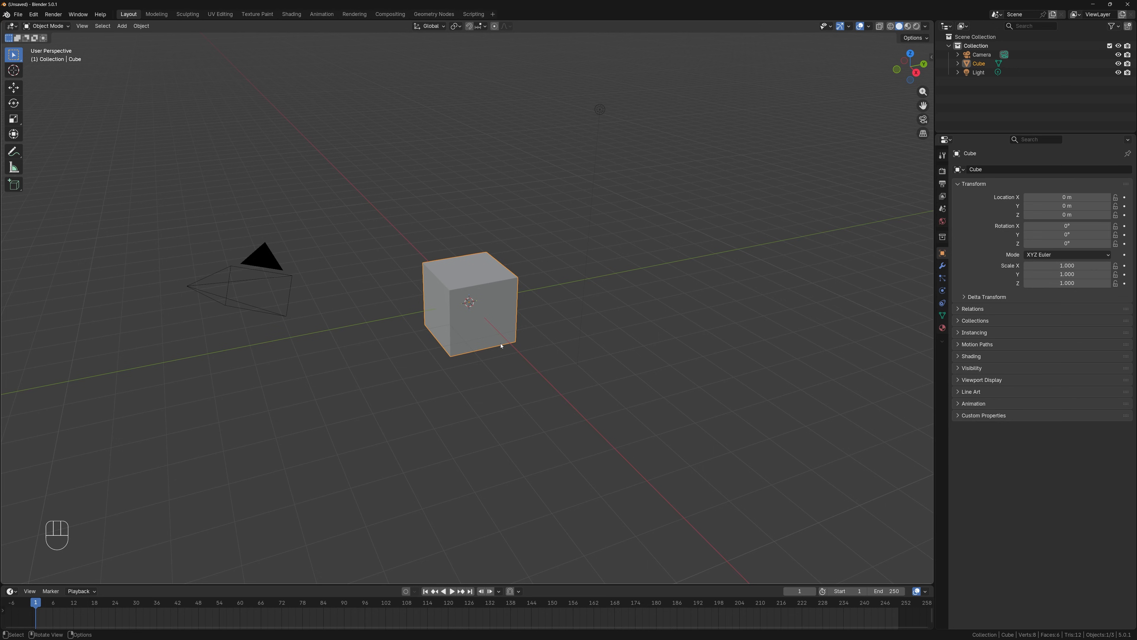
left_click(424, 254)
middle_click_drag(424, 254, 483, 205)
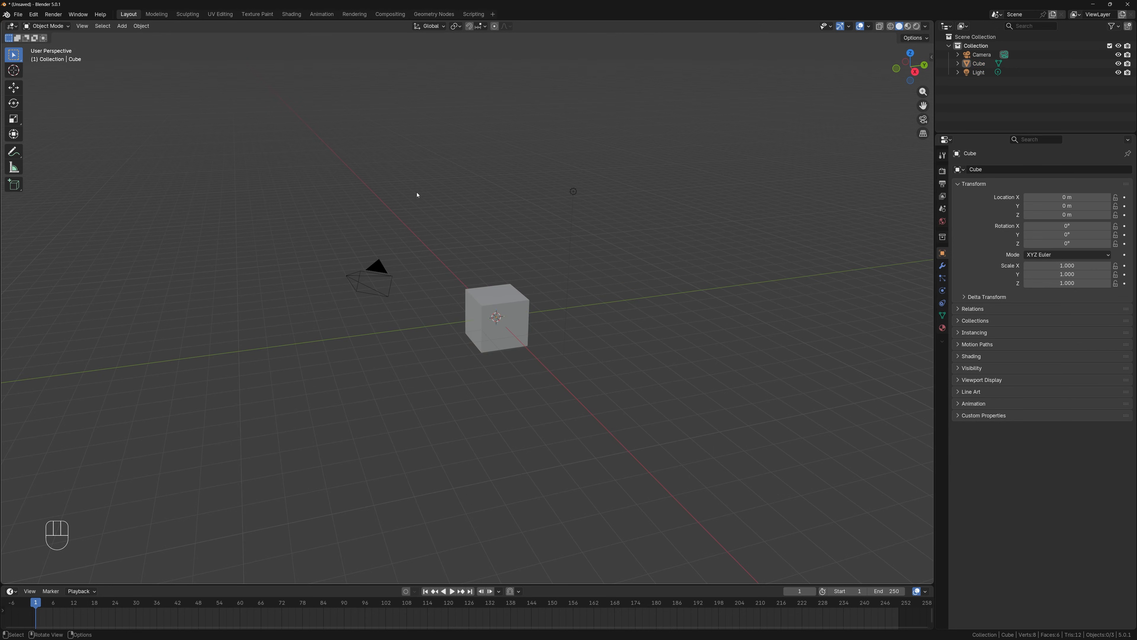
left_click(17, 14)
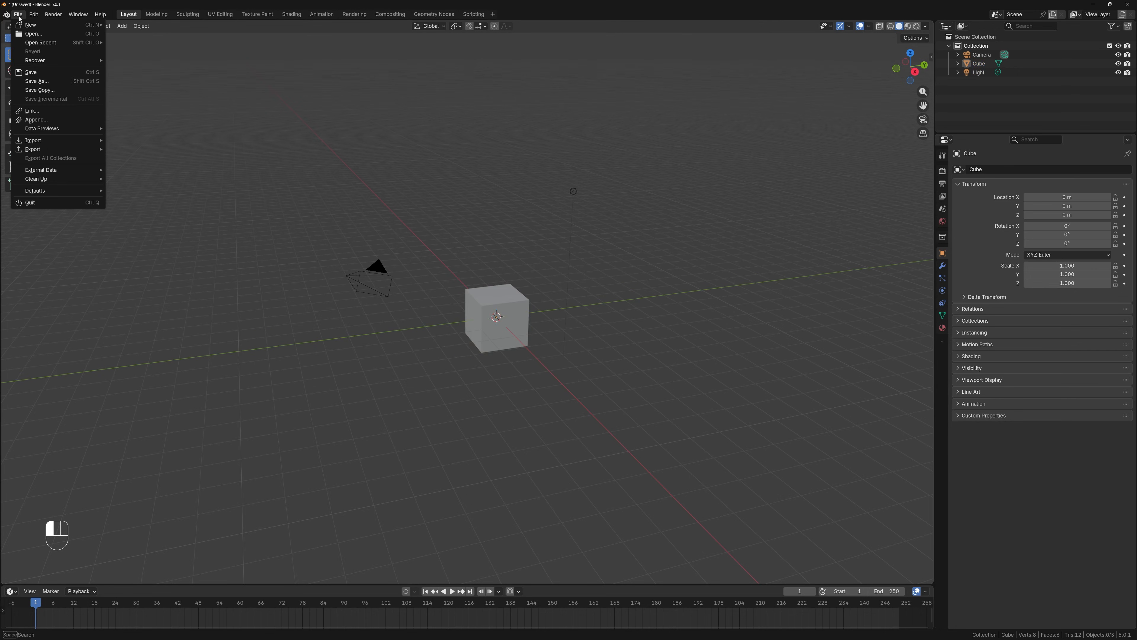
left_click(35, 81)
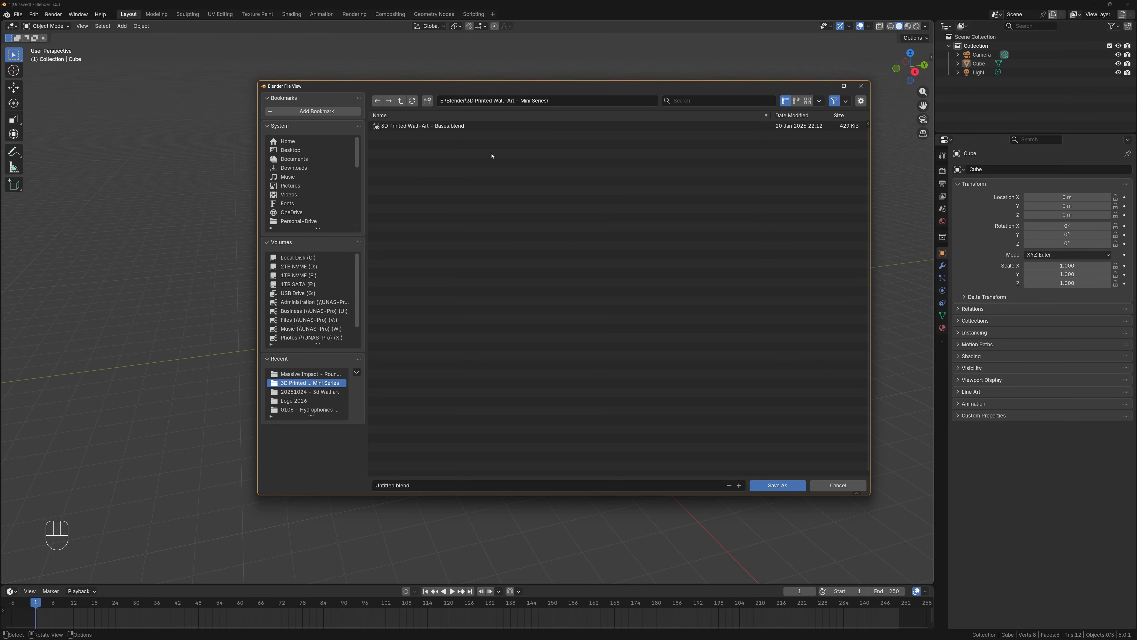
left_click(415, 484)
type("Square Vortex")
left_click(781, 486)
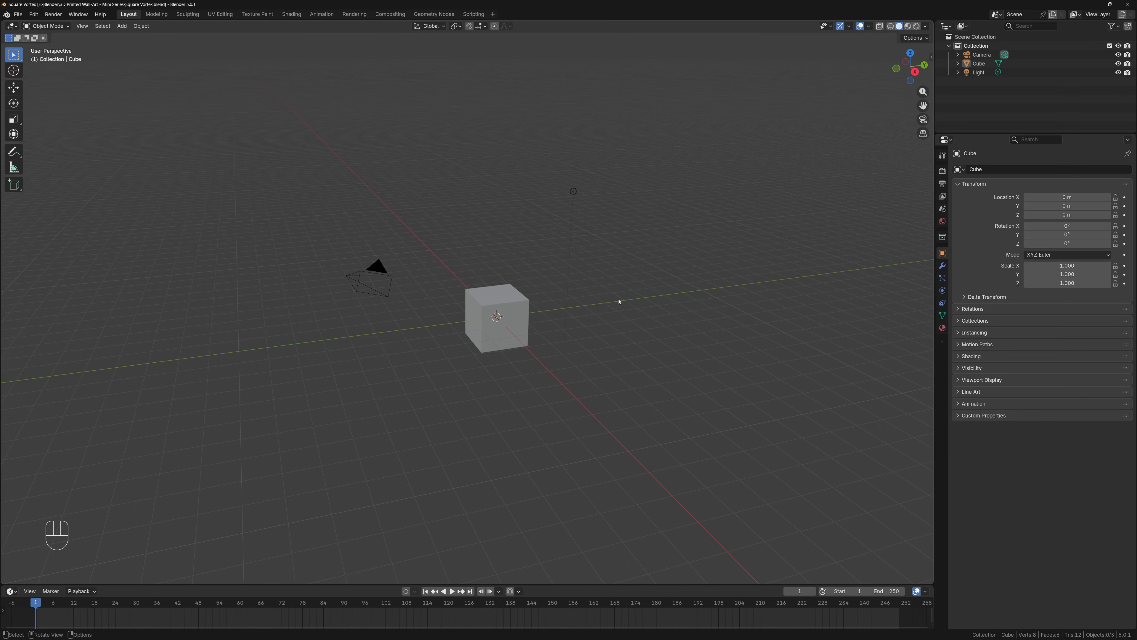
Append the Bases collection from 3D Printed Wall-Art - Bases.blend into the scene
left_click(17, 16)
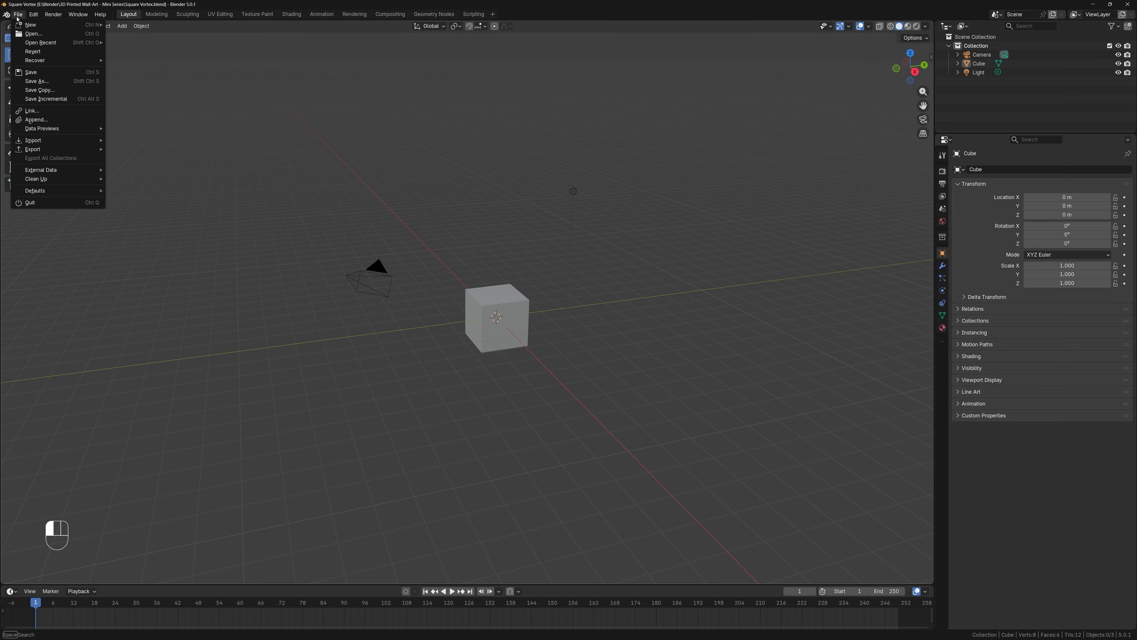
left_click(52, 122)
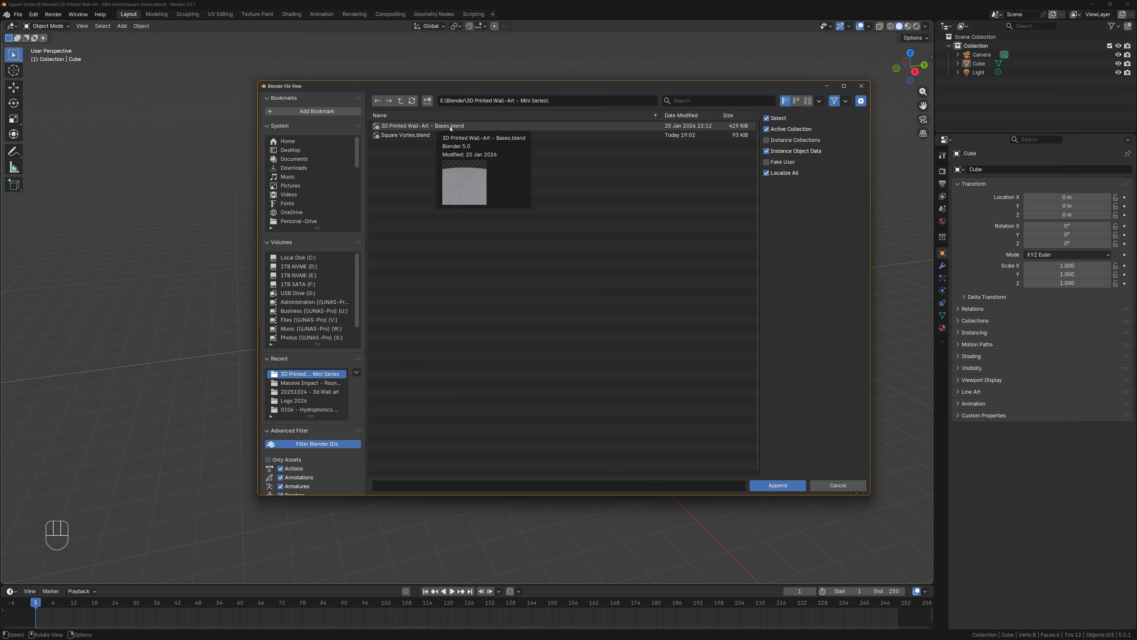
double_click(429, 126)
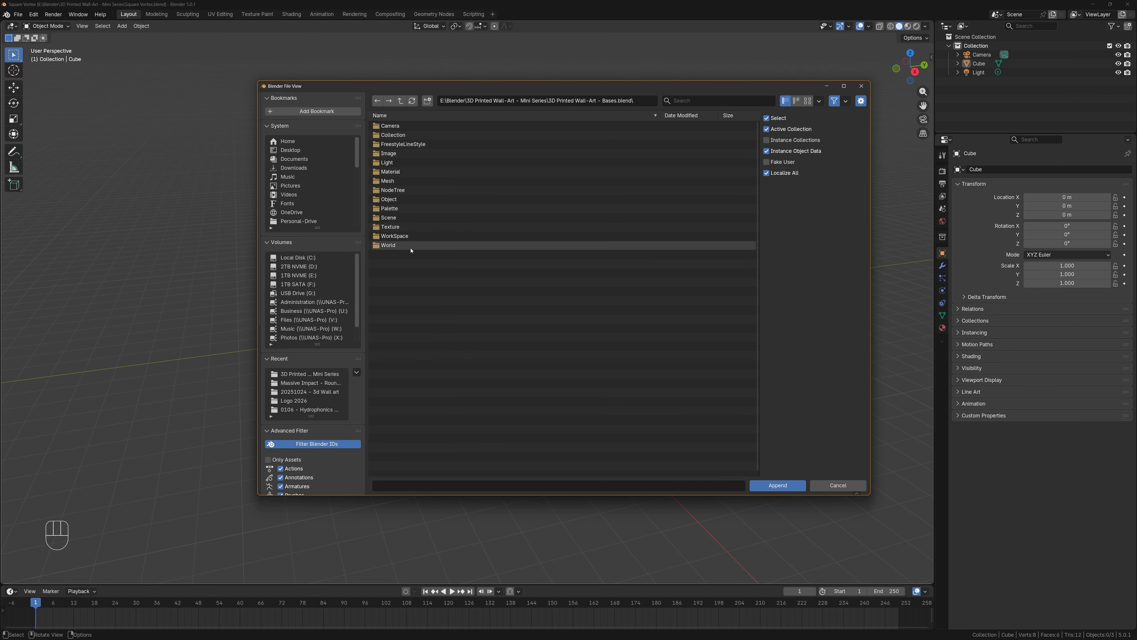
left_click(403, 135)
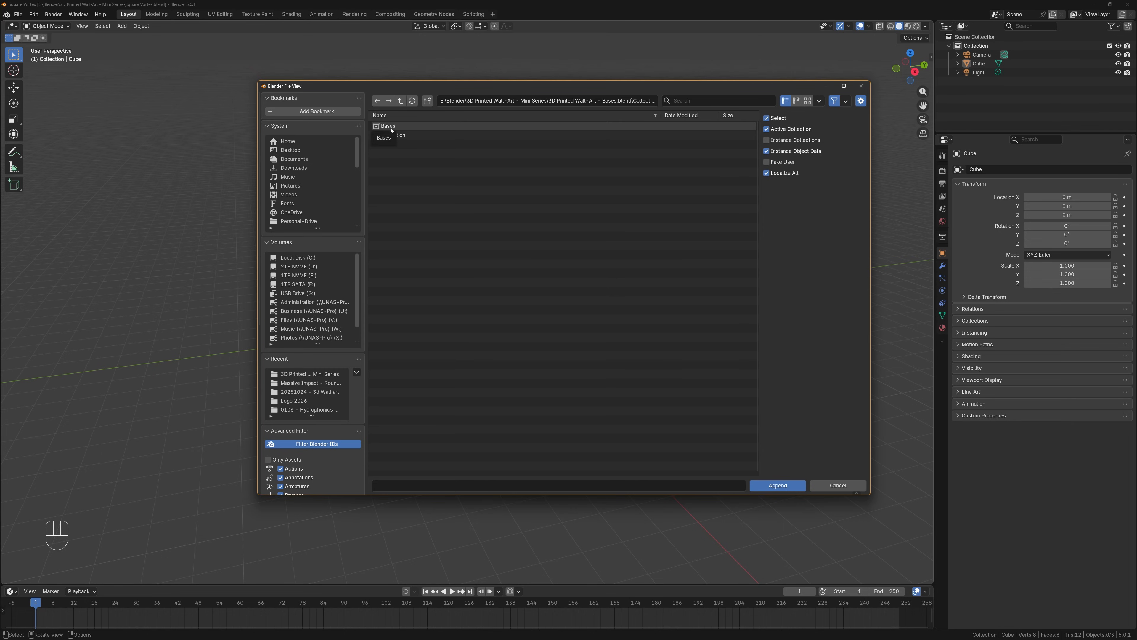
left_click(403, 126)
double_click(402, 127)
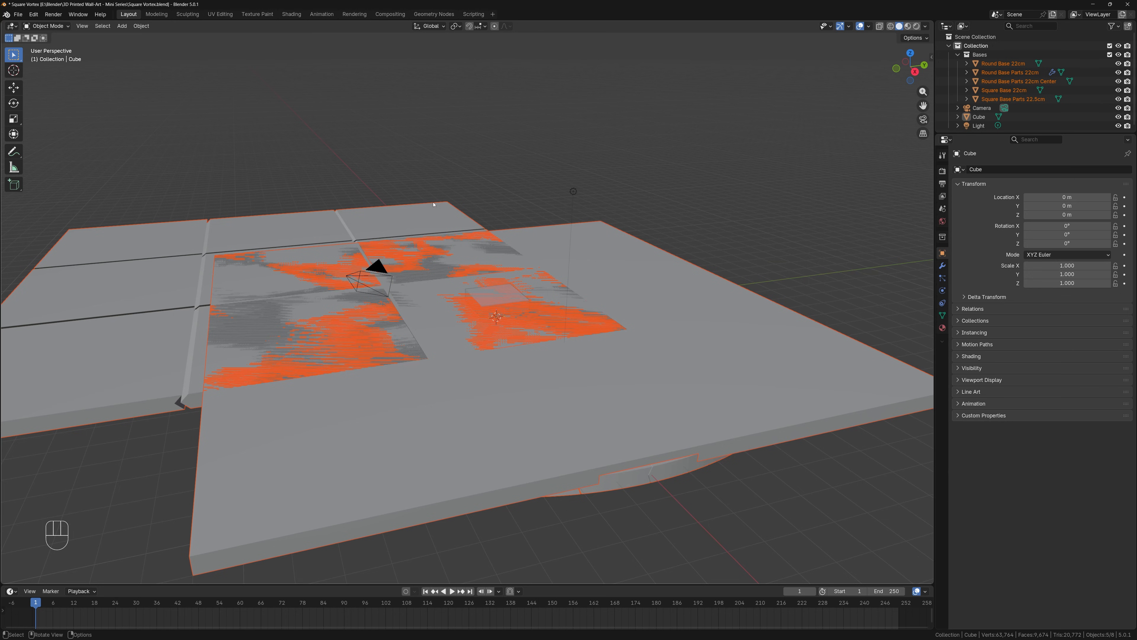
Hide Square Base 22cm, Round Base Parts 22cm Center, Round Base Parts 22cm and Round Base 22cm in the viewport
scroll(515, 238, "down", 4)
middle_click_drag(617, 244, 597, 249)
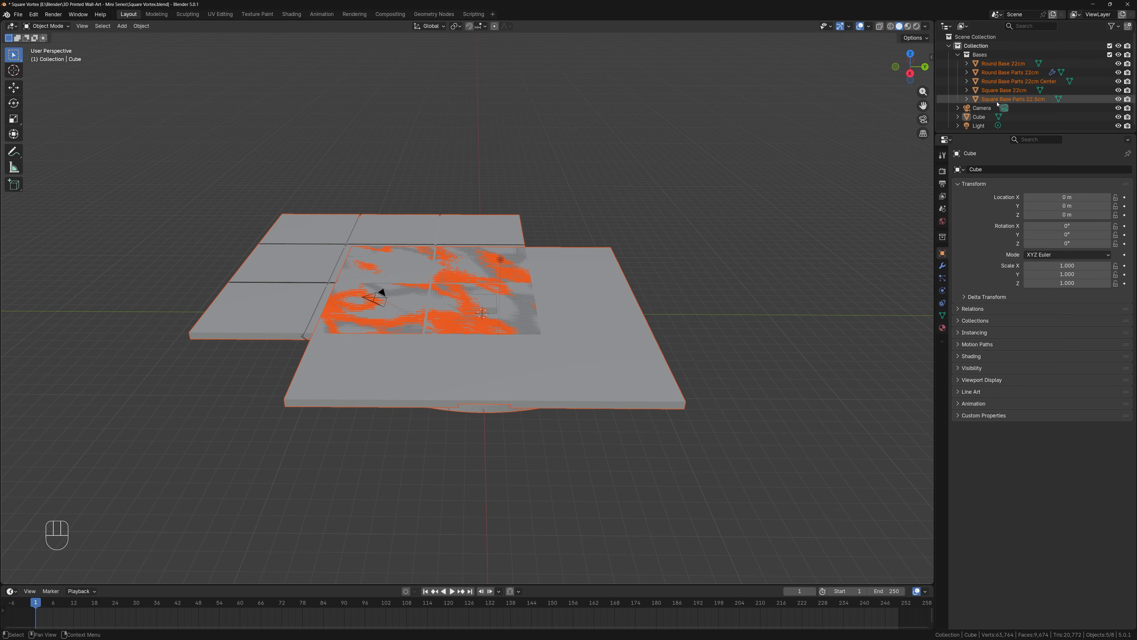
middle_click_drag(625, 235, 582, 285)
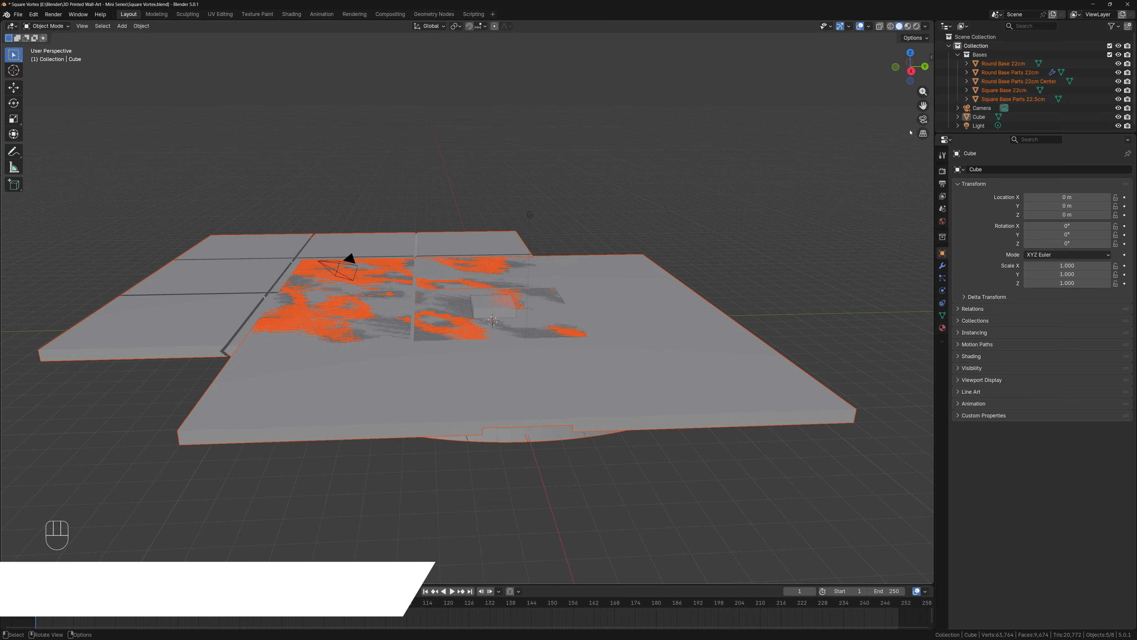
scroll(643, 206, "down", 2)
scroll(638, 219, "up", 1)
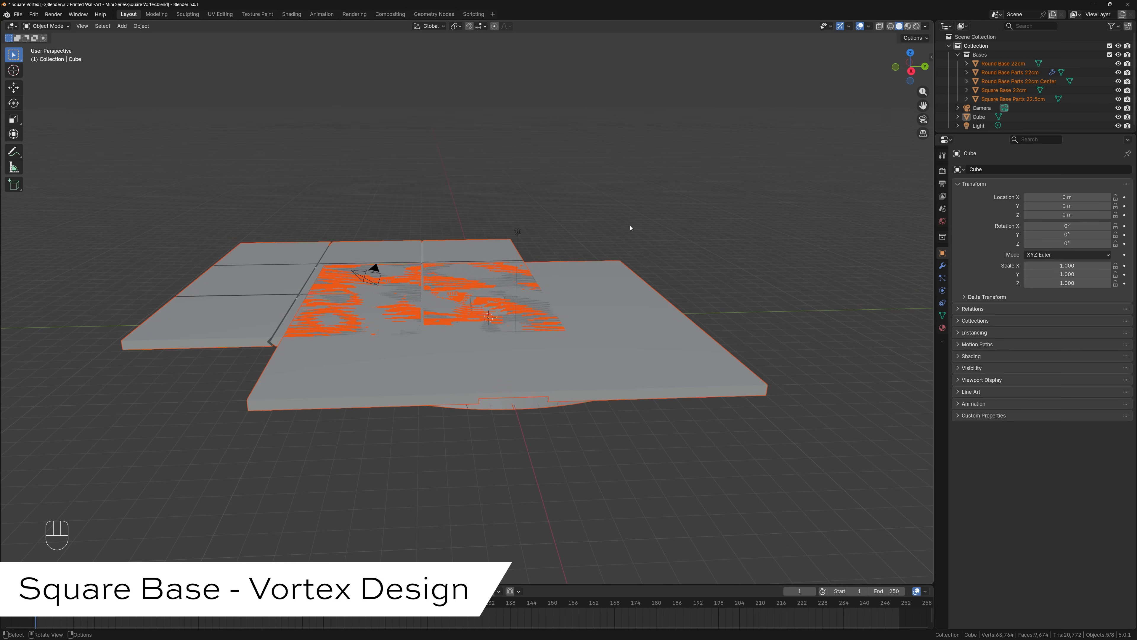
key("alt+a")
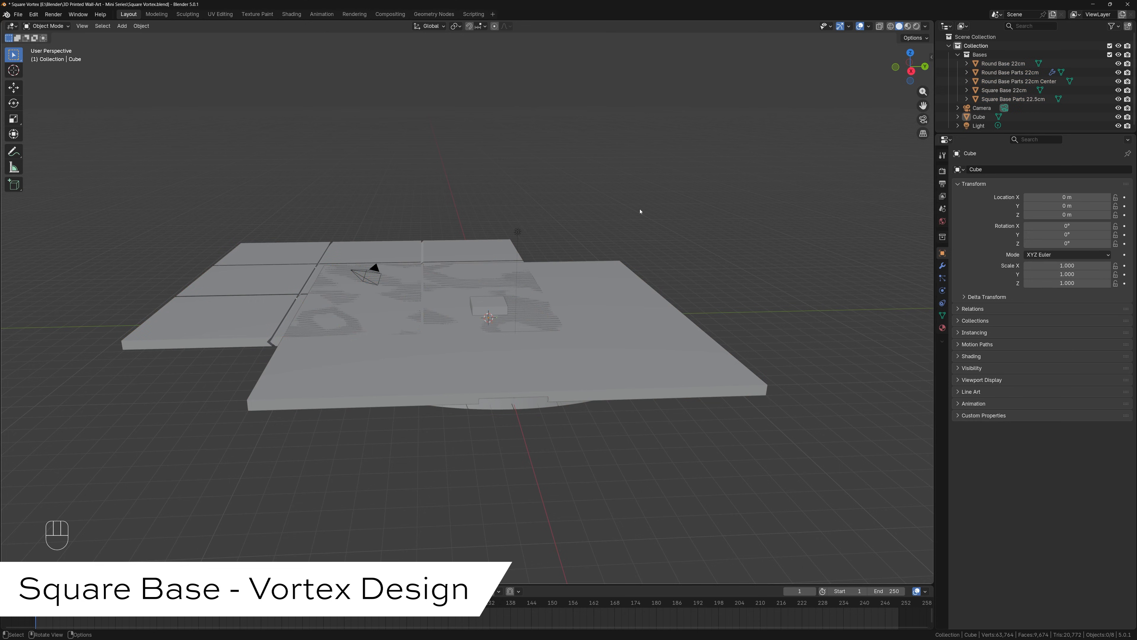
left_click(470, 254)
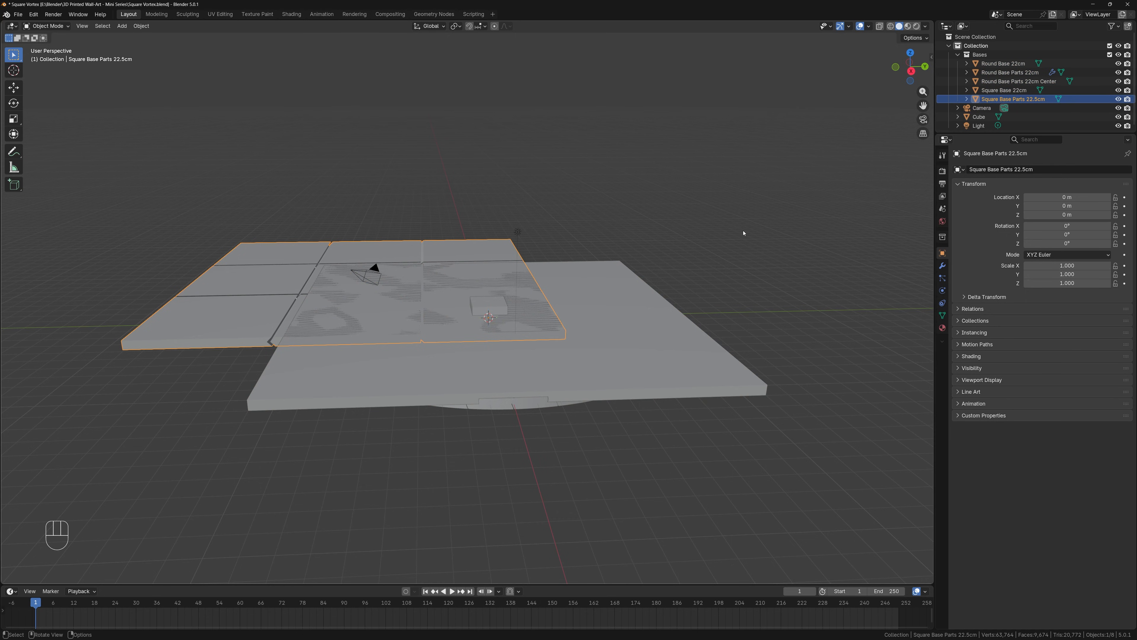
left_click(1118, 90)
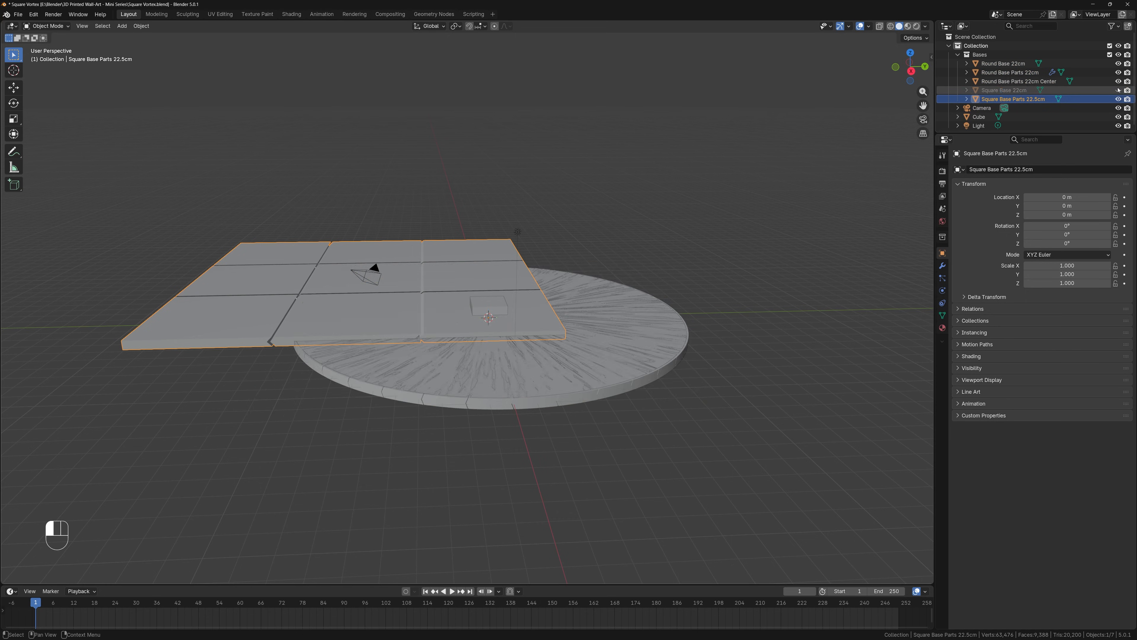
left_click(1118, 81)
left_click(1118, 72)
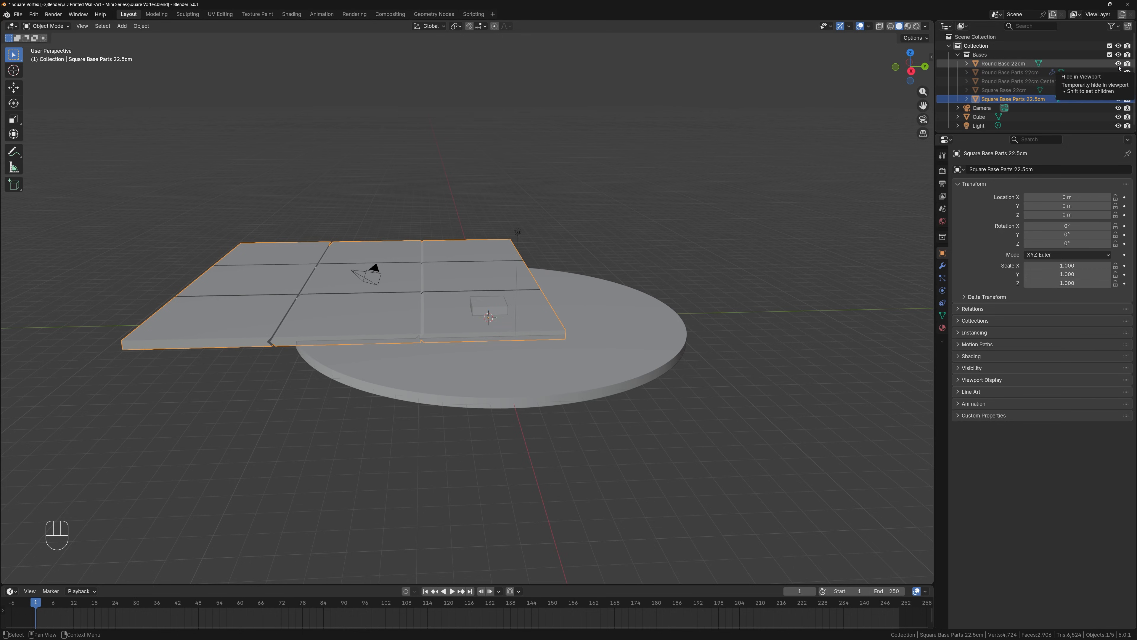
left_click(1118, 65)
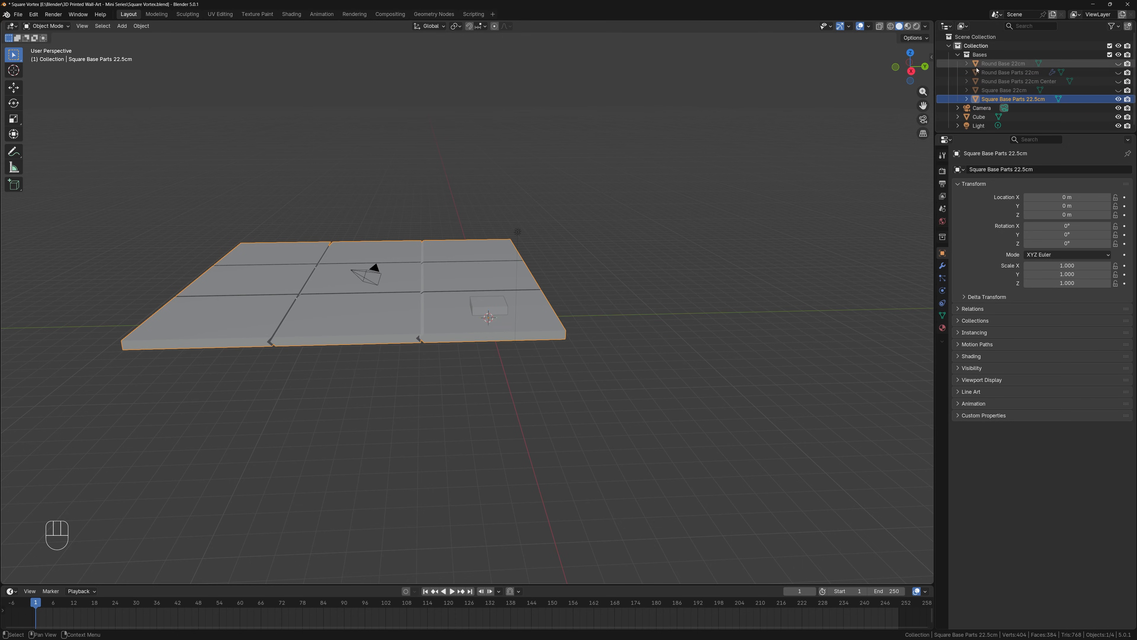
Delete the default camera, cube and light from the scene
left_click(983, 108)
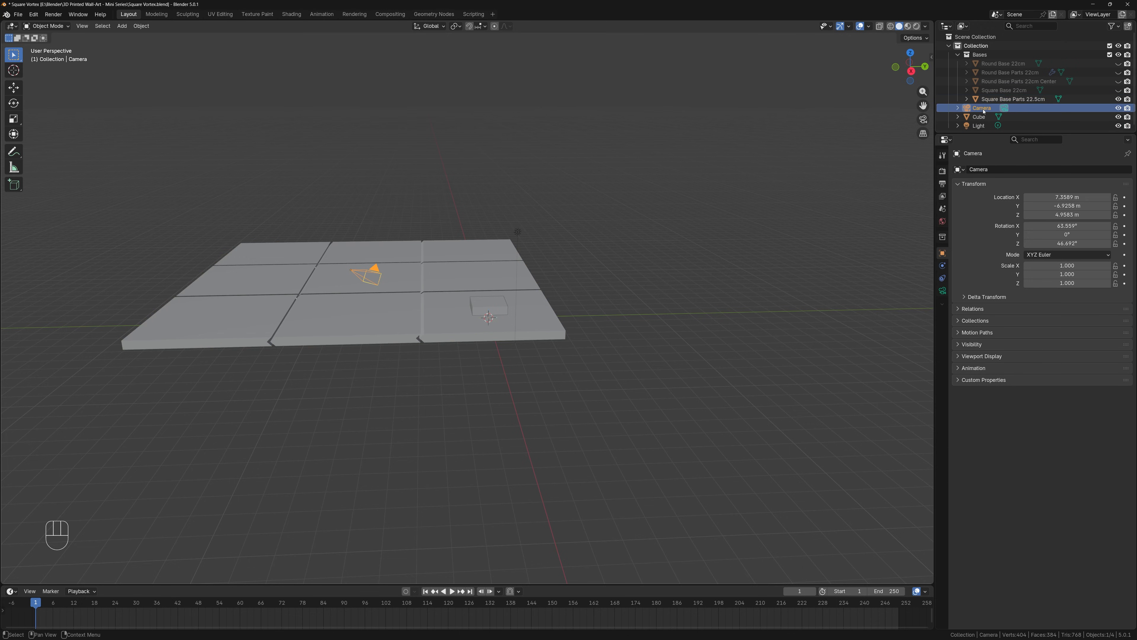
key("Delete")
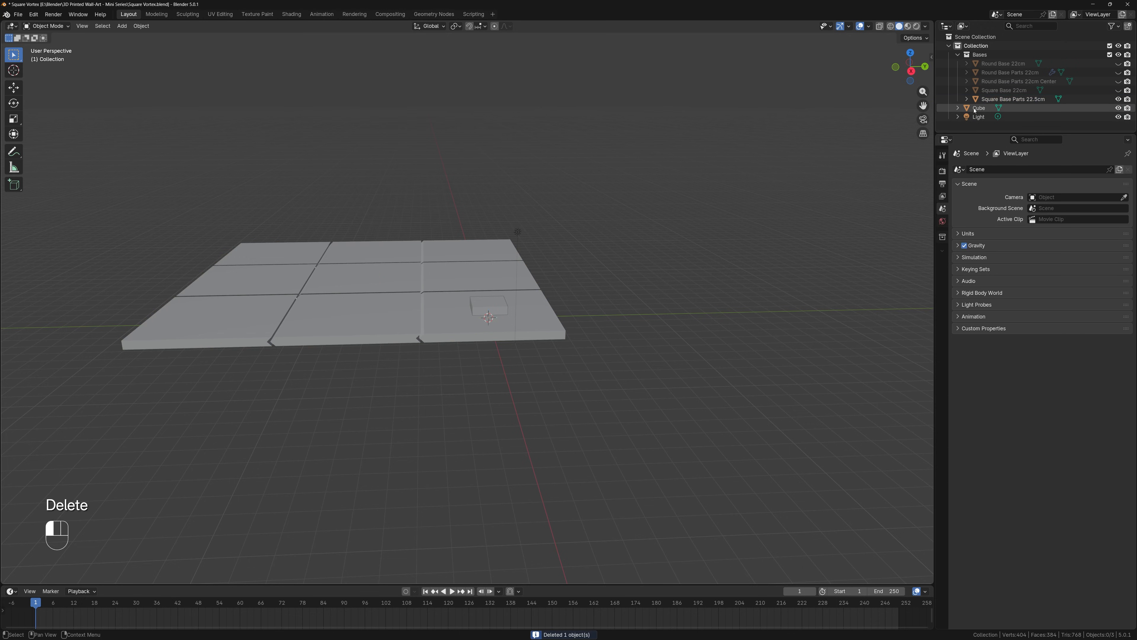
left_click(975, 109)
key("Delete")
left_click(982, 111)
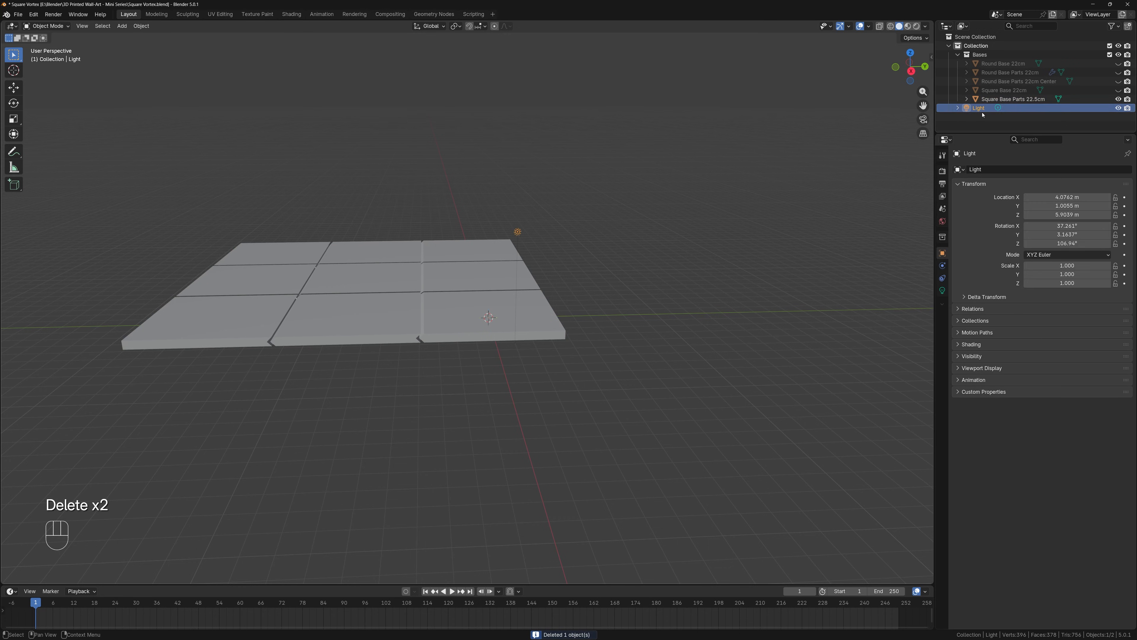
key("Delete")
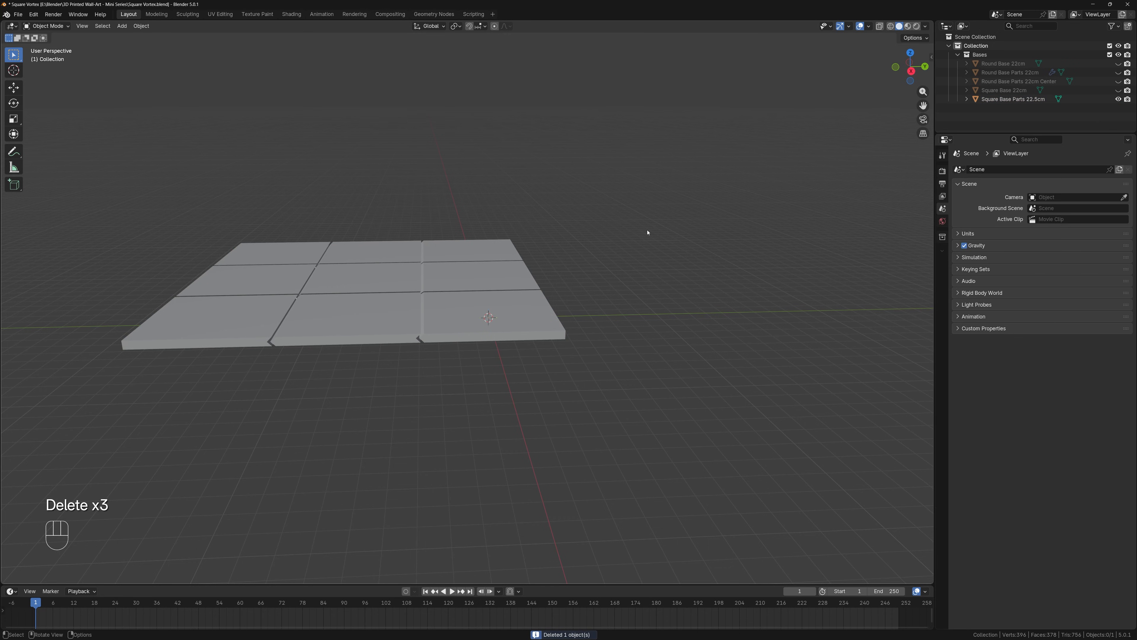
Create a new collection directly under the Scene Collection and name it Square Vortex
middle_click_drag(648, 234, 708, 302, "shift")
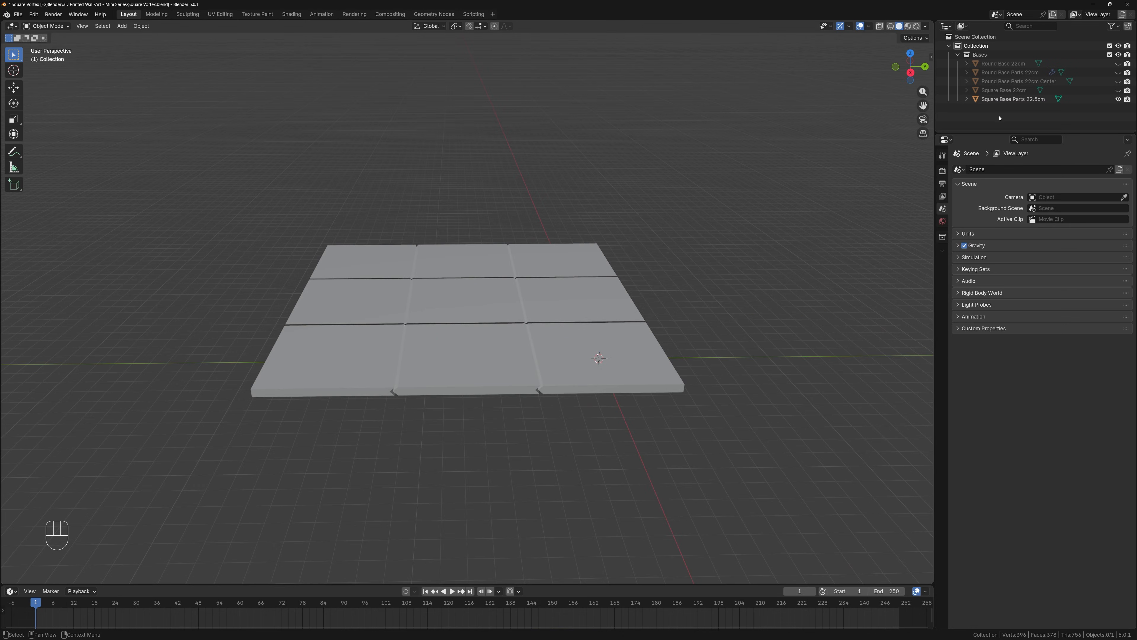
left_click(976, 99)
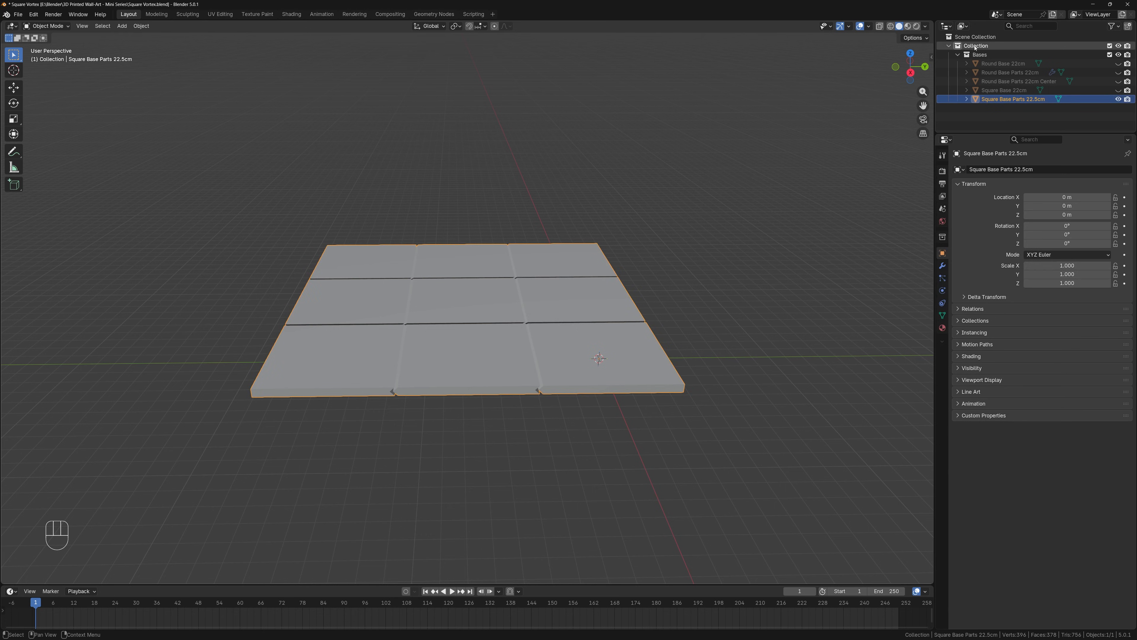
right_click(980, 112)
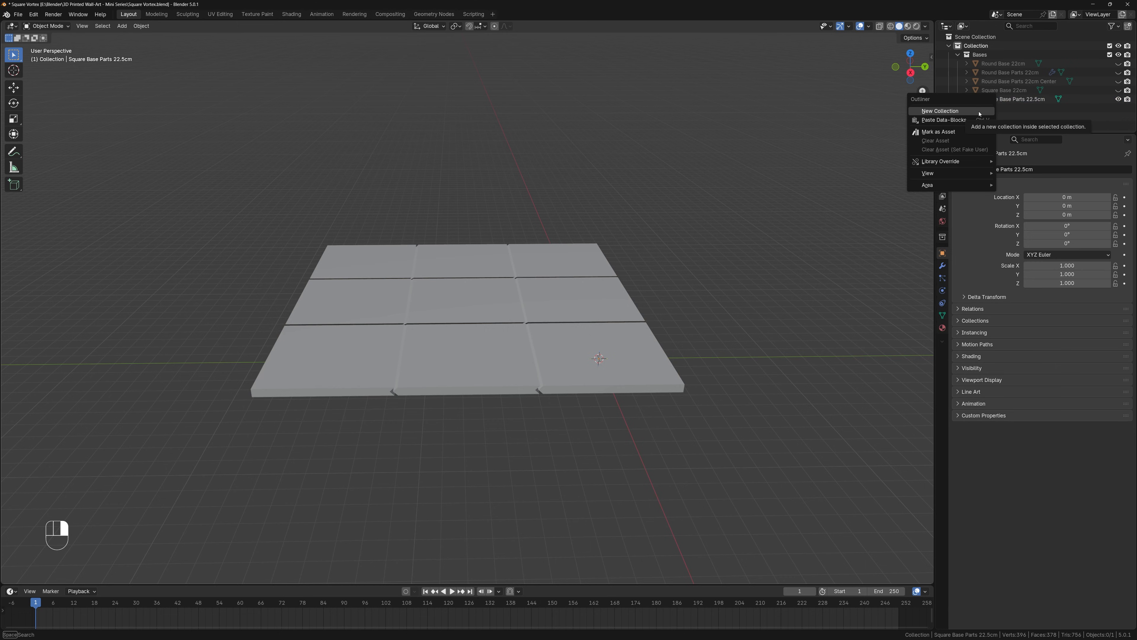
left_click(964, 112)
double_click(983, 110)
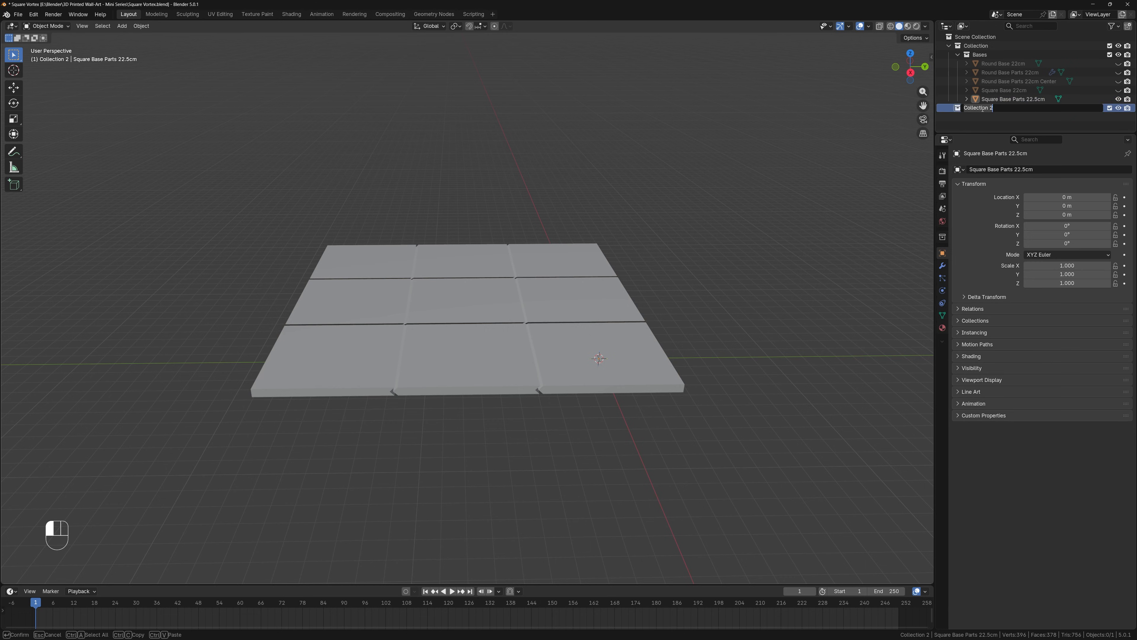
type("S")
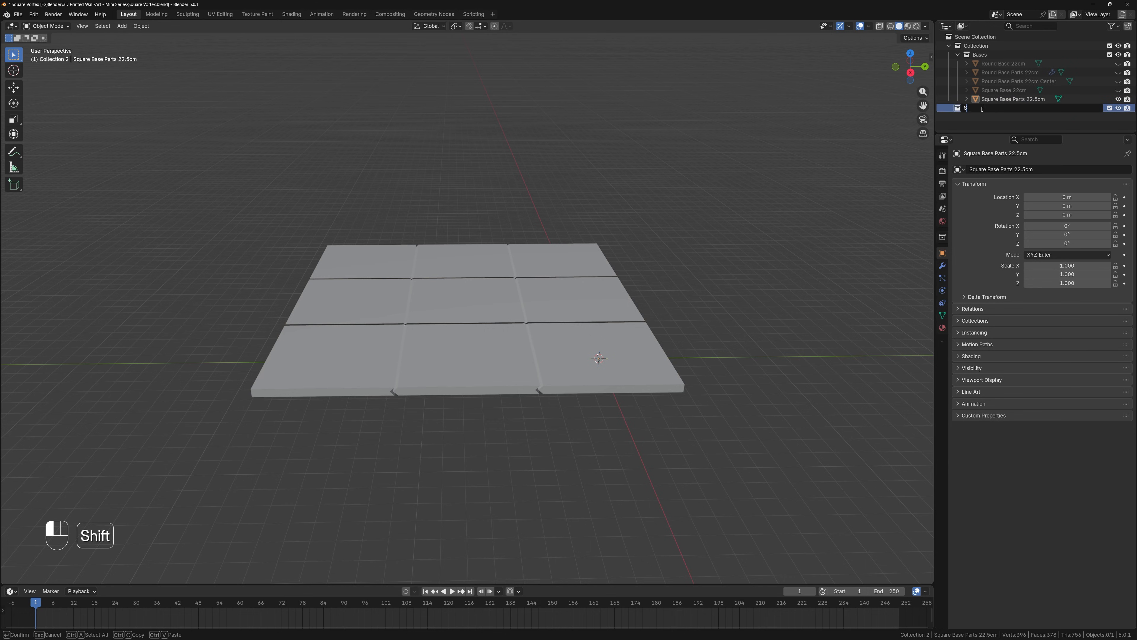
type("quare Vortex")
left_click(981, 109)
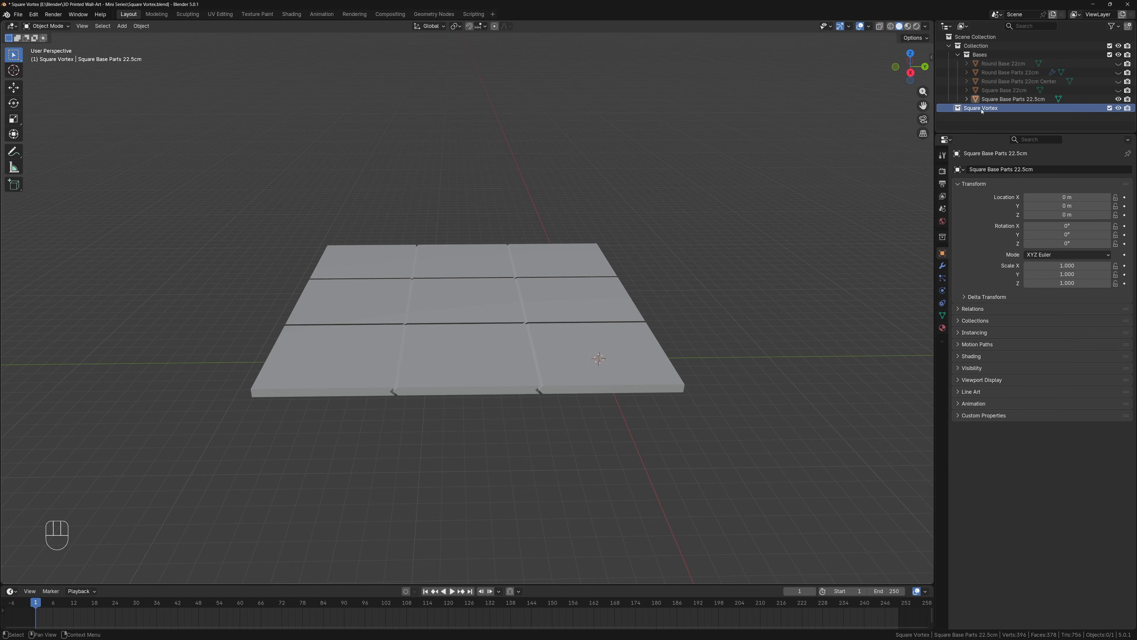
Duplicate Square Base Parts 22.5cm in place and move the copy into the Square Vortex collection
left_click(993, 99)
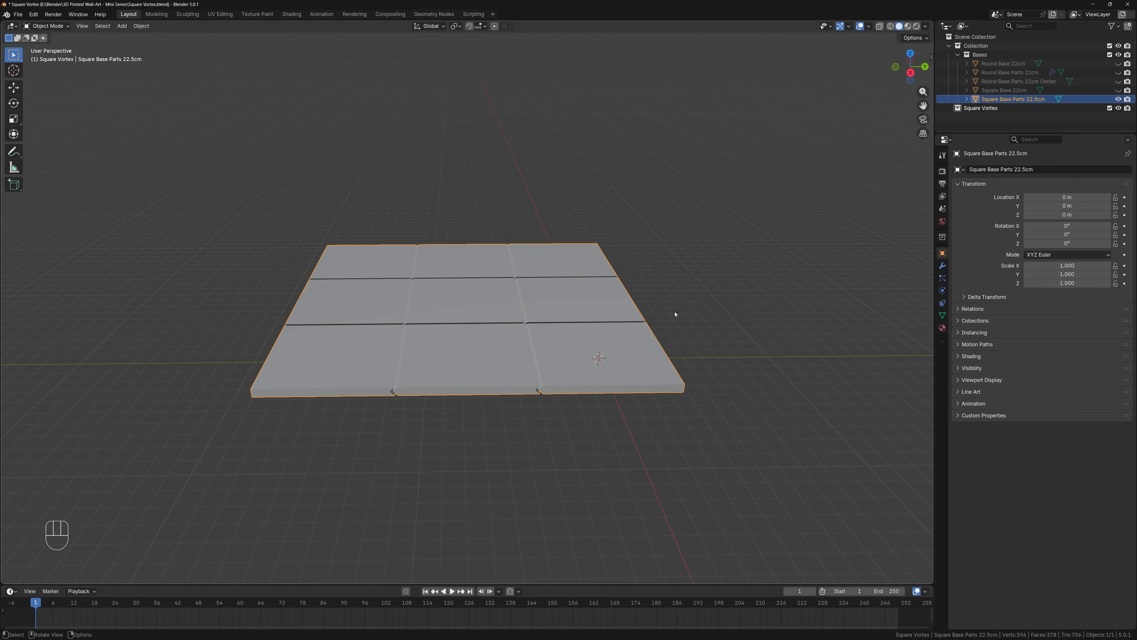
left_click(648, 220)
left_click(571, 296)
key("shift+d")
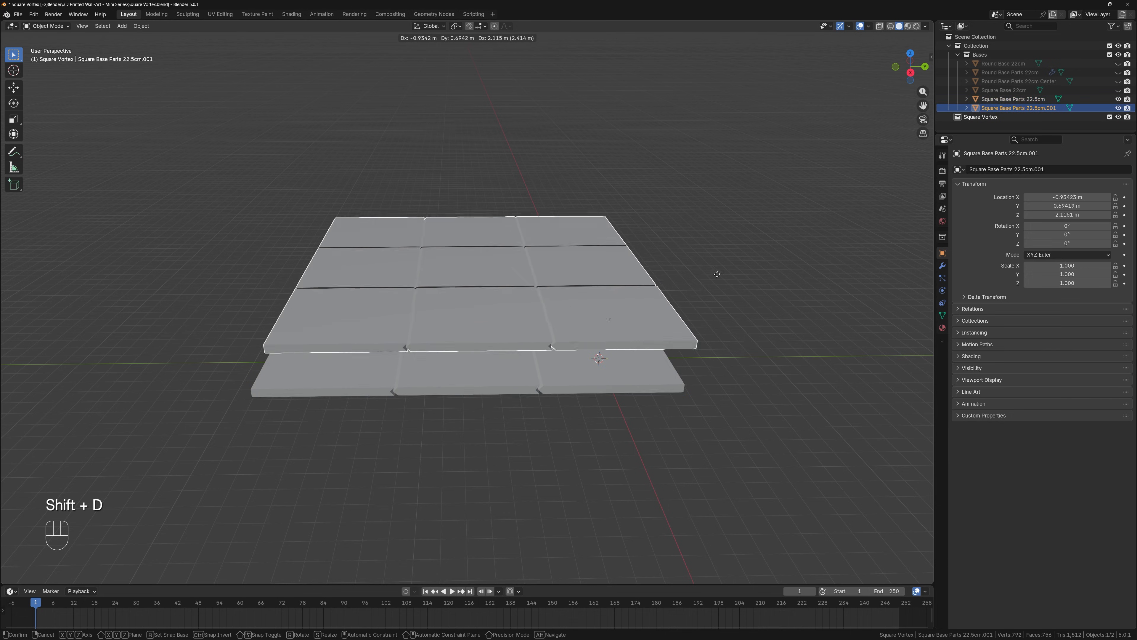
right_click(751, 300)
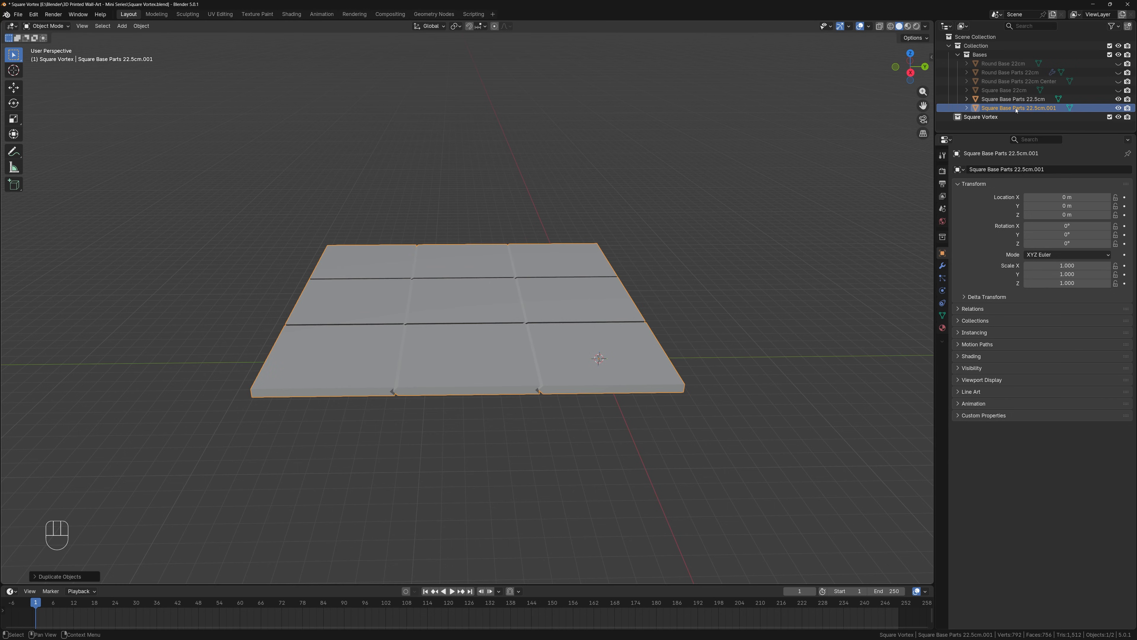
left_click_drag(1016, 111, 991, 119)
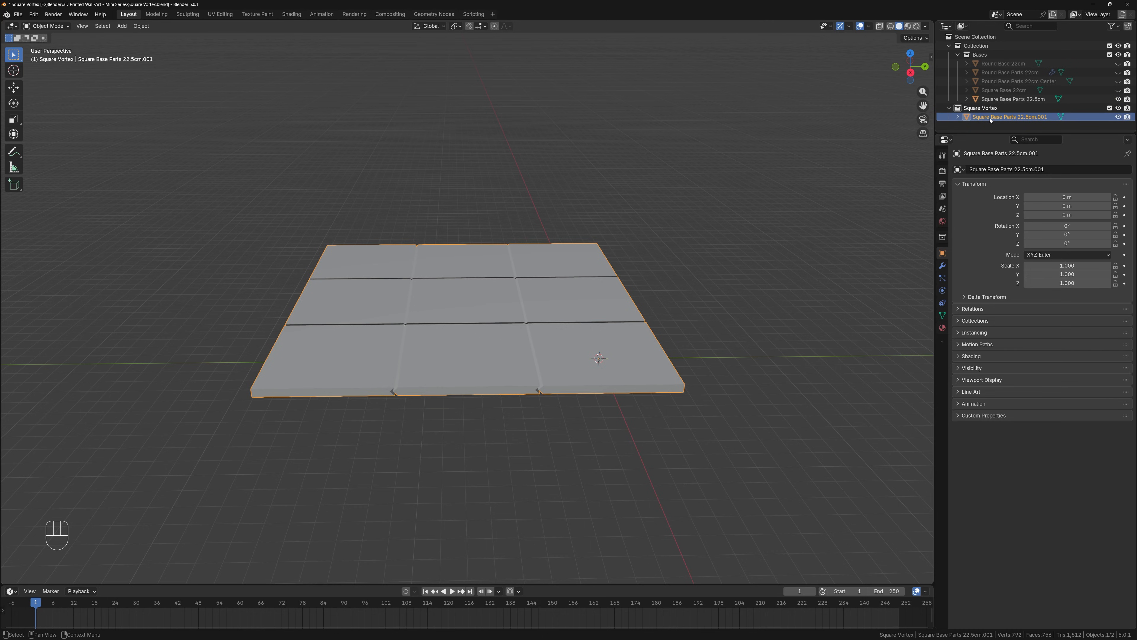
Rename the duplicated base in the Square Vortex collection to Square Vortex Parts 22.5cm
double_click(990, 119)
left_click(991, 117)
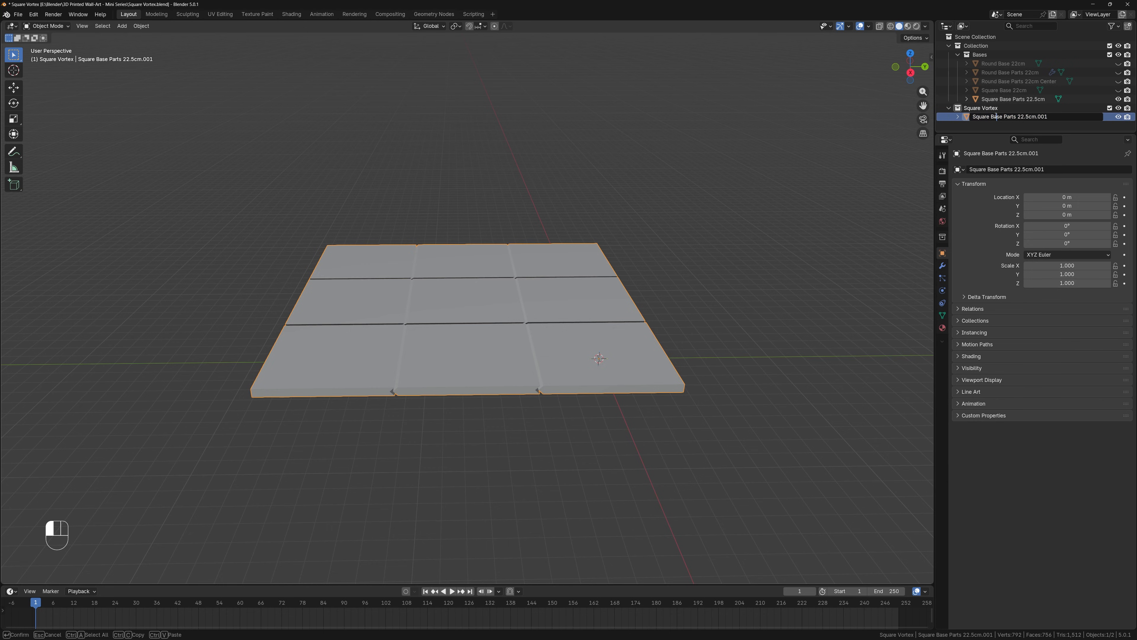
left_click_drag(992, 114, 1004, 115)
type("Vortex")
key("ctrl+Right")
key("ctrl+Right")
key("Delete")
key("Delete")
key("Delete")
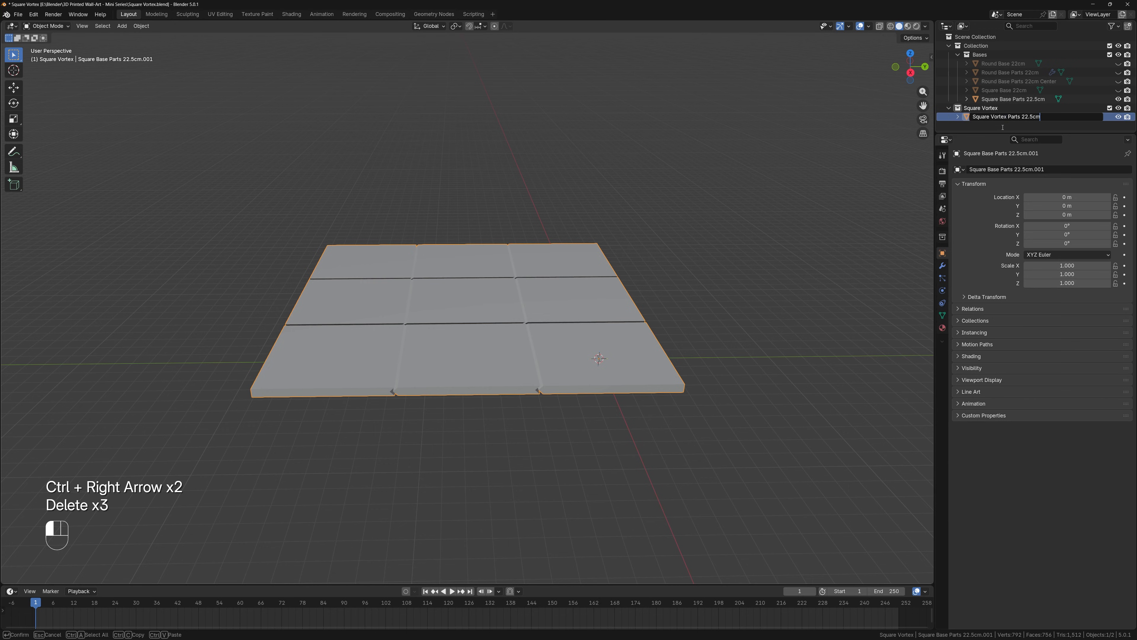
left_click(1003, 128)
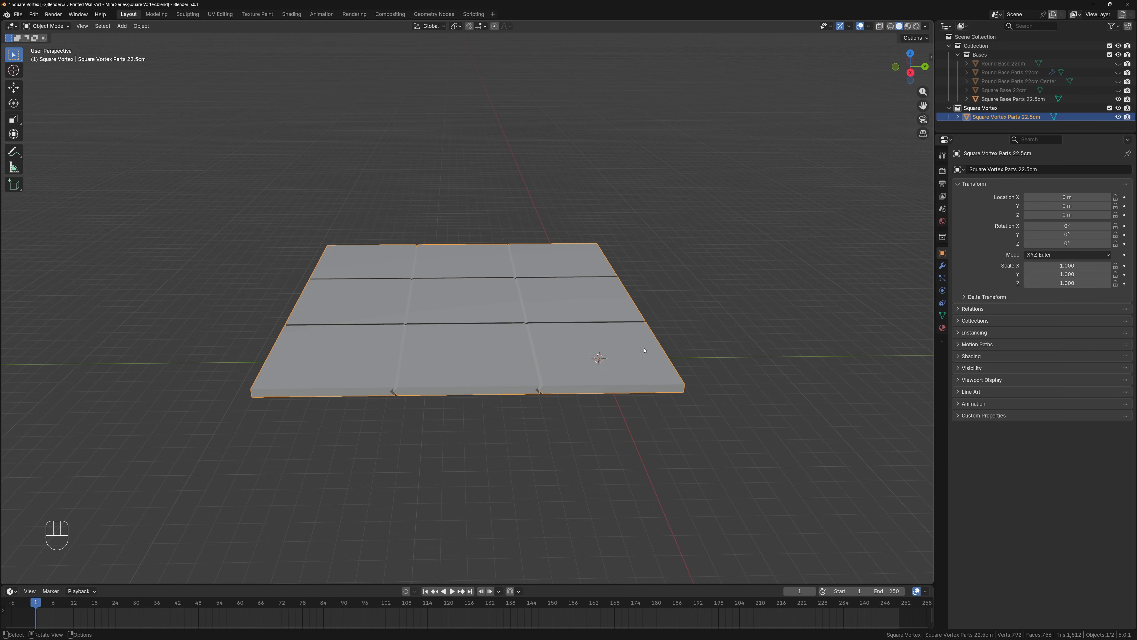
Enter Edit Mode on Square Vortex Parts 22.5cm and show its mesh data properties with the vertex groups
middle_click_drag(707, 329, 680, 320)
scroll(754, 211, "up", 3)
key("Tab")
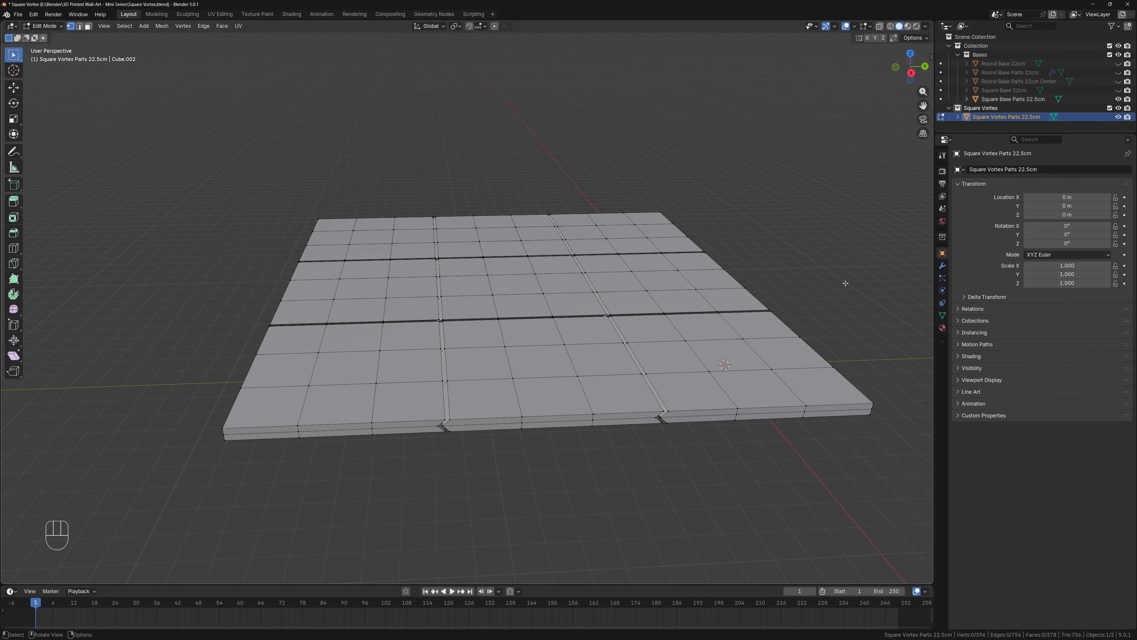
left_click(942, 318)
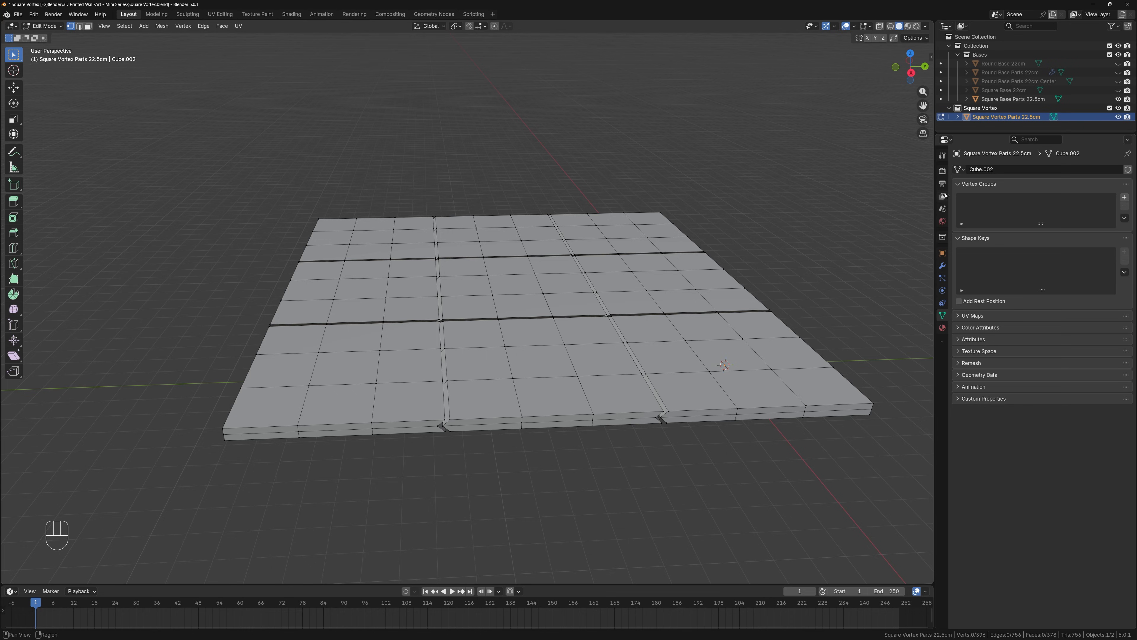
left_click(690, 344)
left_click(775, 375, "shift")
left_click(708, 372, "shift")
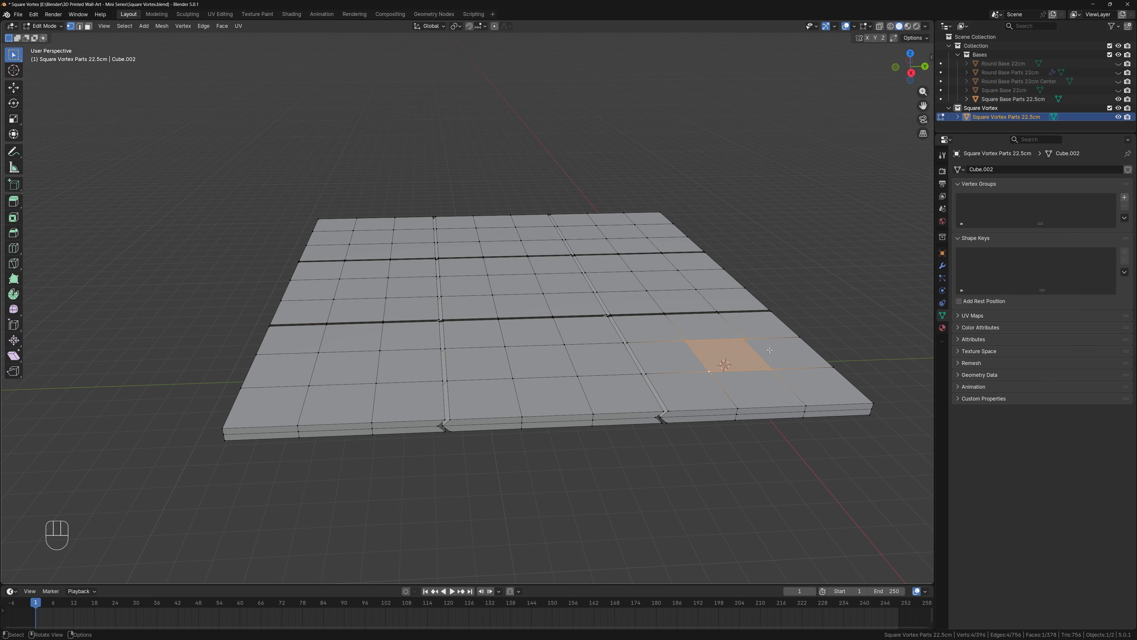
key("alt+a")
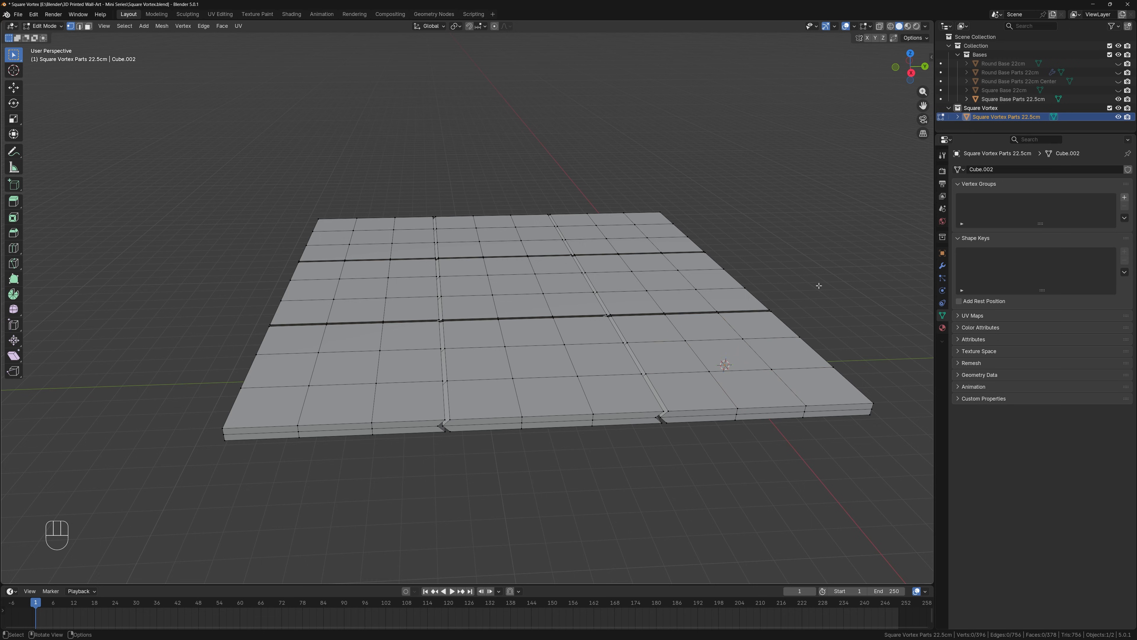
With X-ray on, select all the top vertices of the base parts in side view and extrude them upward 0.1 m
middle_click_drag(819, 285, 824, 285)
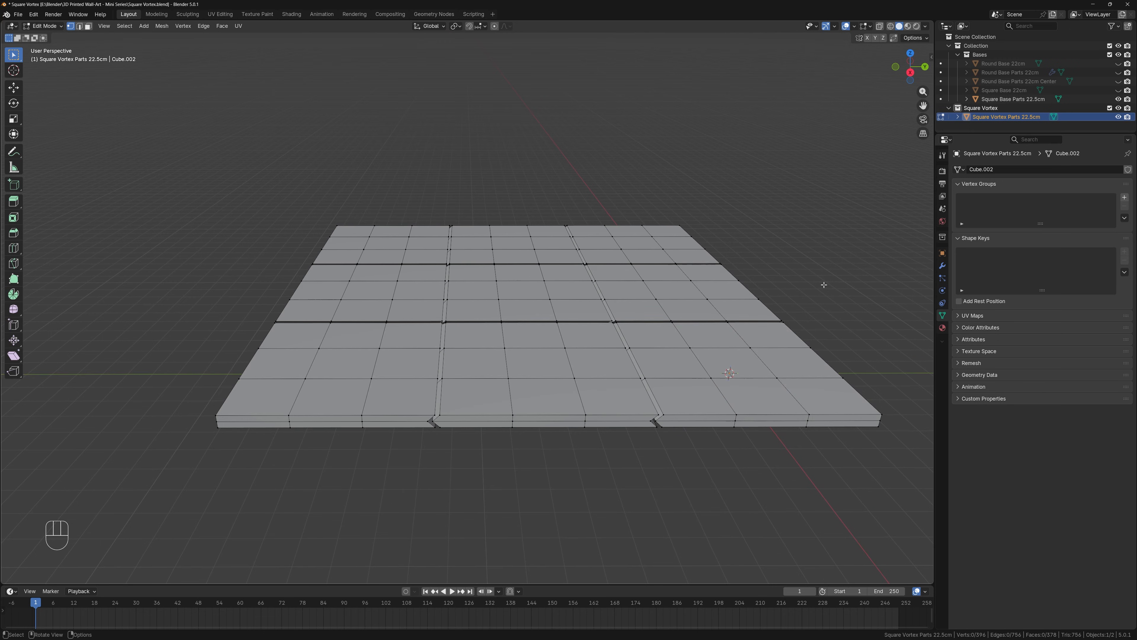
key("alt+z")
middle_click_drag(738, 500, 680, 419)
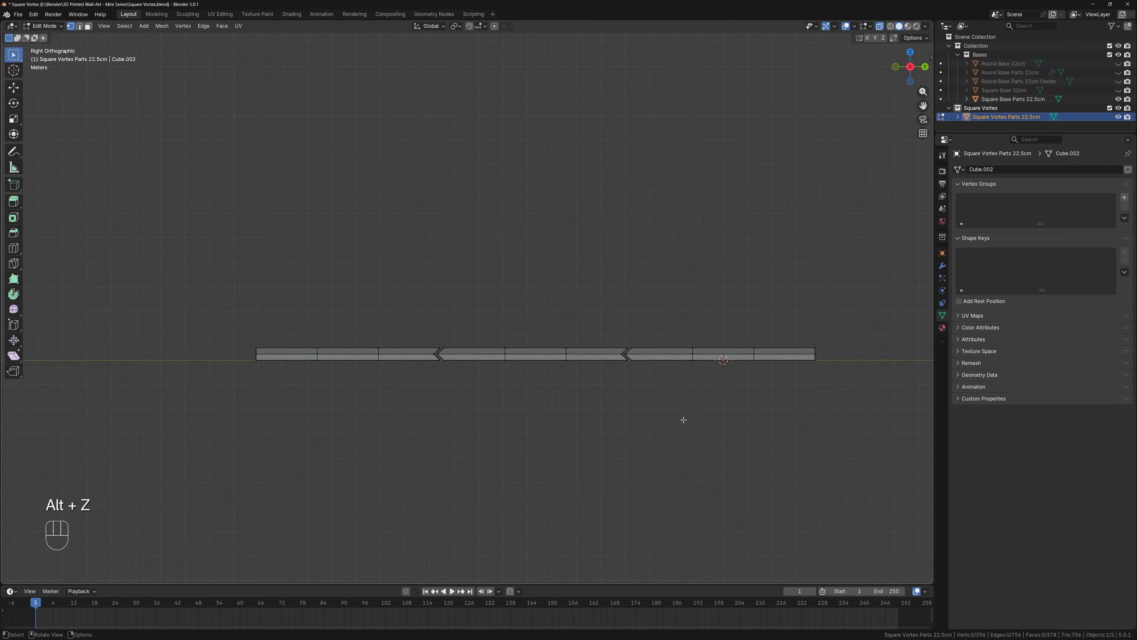
scroll(566, 397, "up", 1)
left_click_drag(122, 262, 877, 371)
middle_click_drag(535, 315, 664, 331)
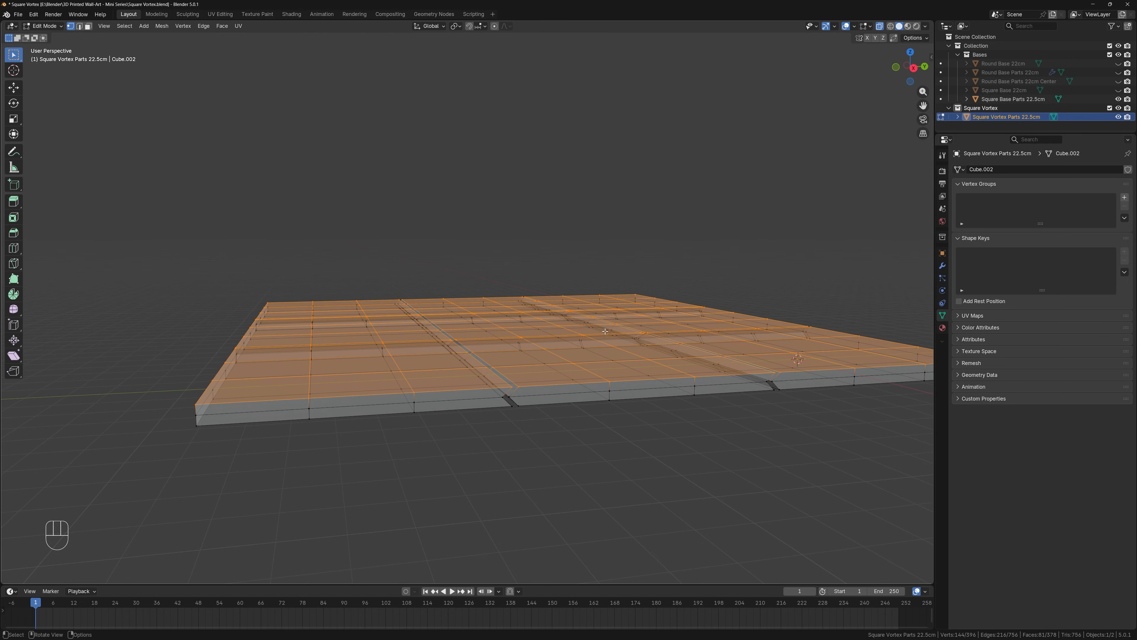
middle_click_drag(529, 364, 506, 343)
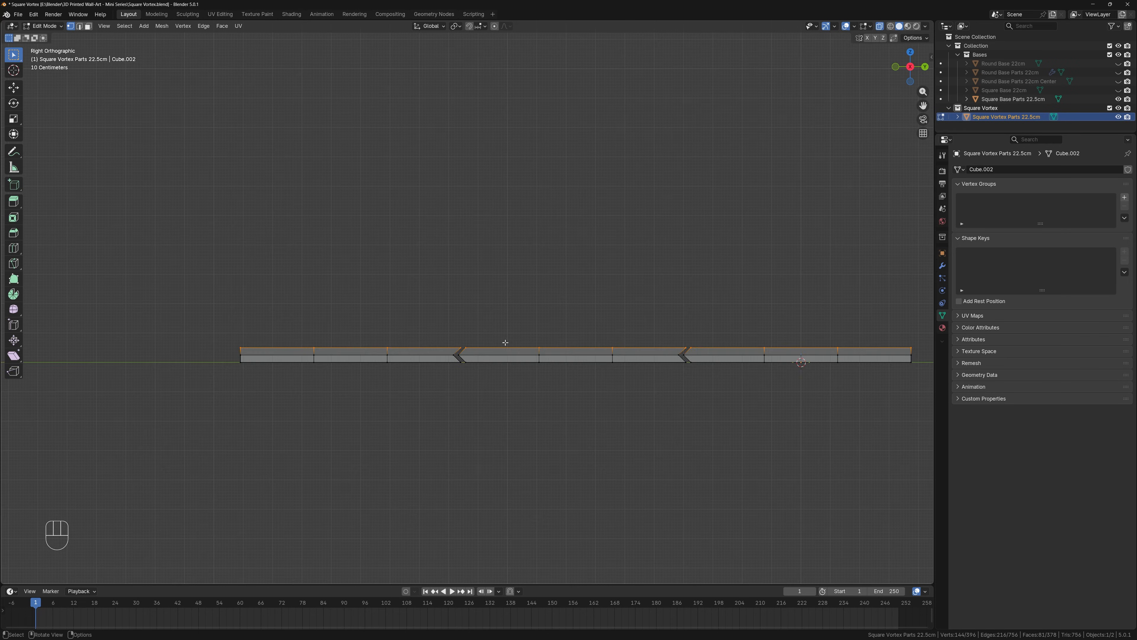
scroll(503, 342, "up", 3)
key("e")
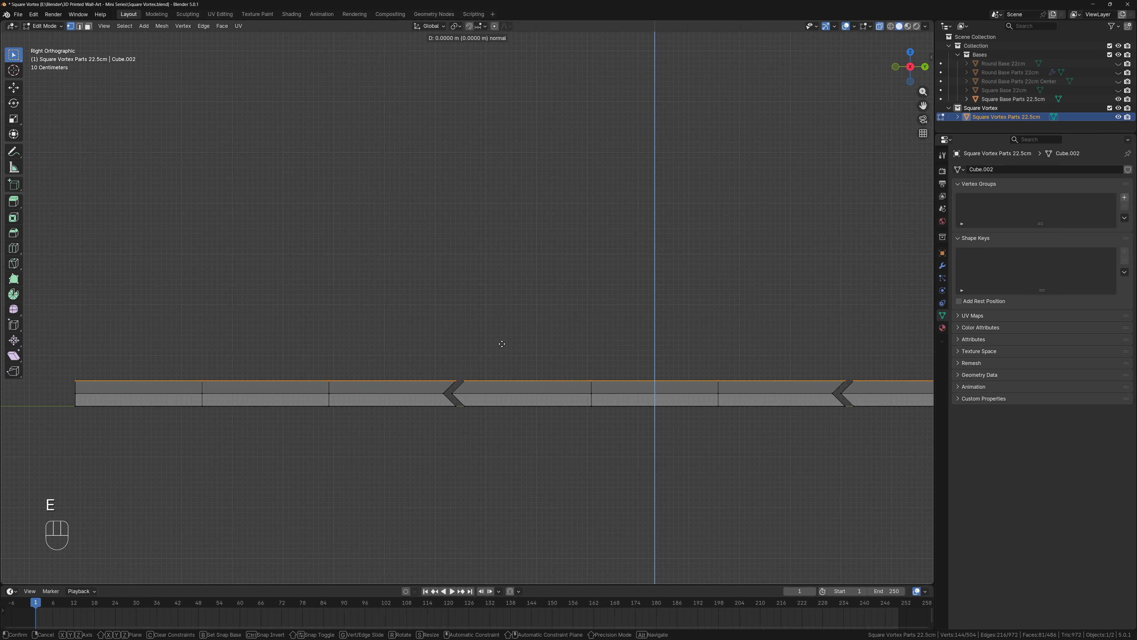
type(".1")
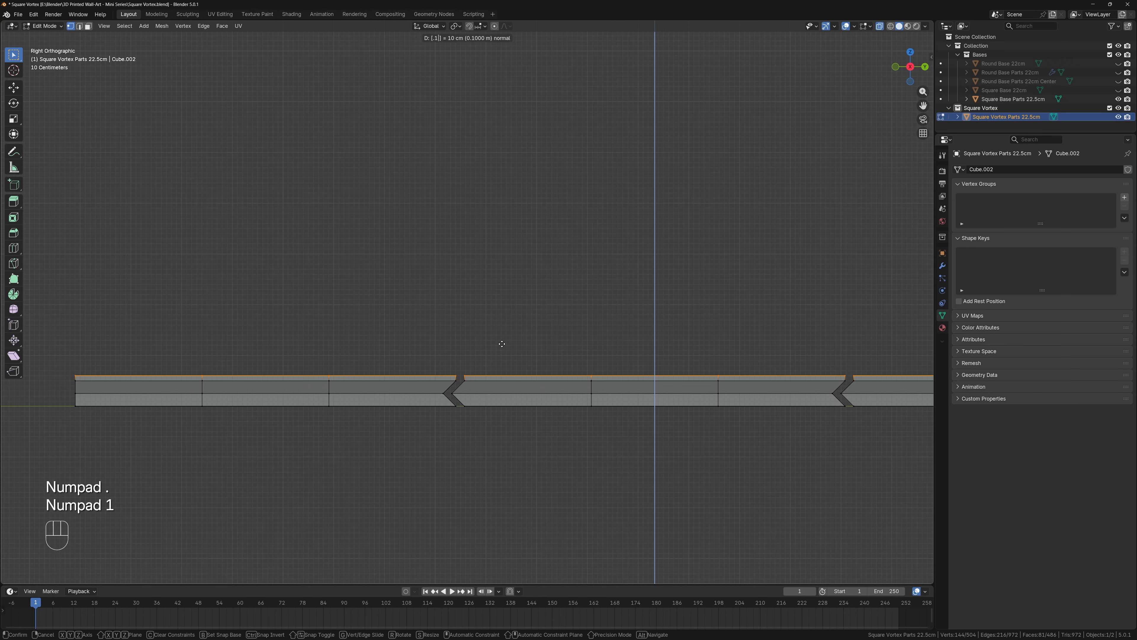
key("KP_Enter")
left_click(501, 343)
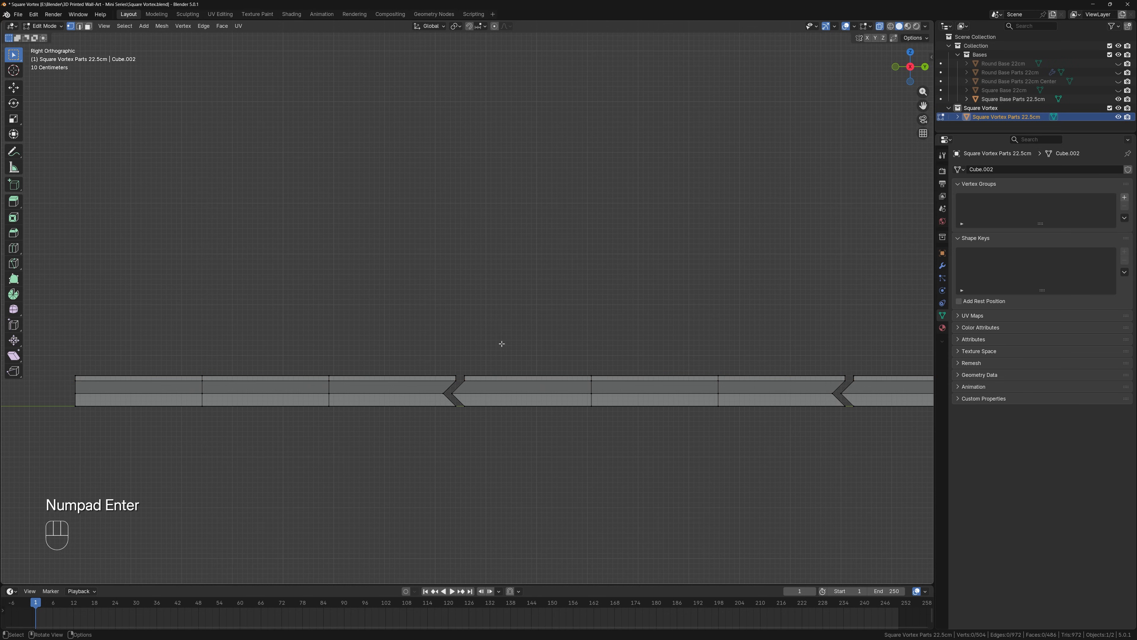
Select all the vertices of the extruded top surface and assign them to a new vertex group named Top
middle_click_drag(451, 356, 665, 483)
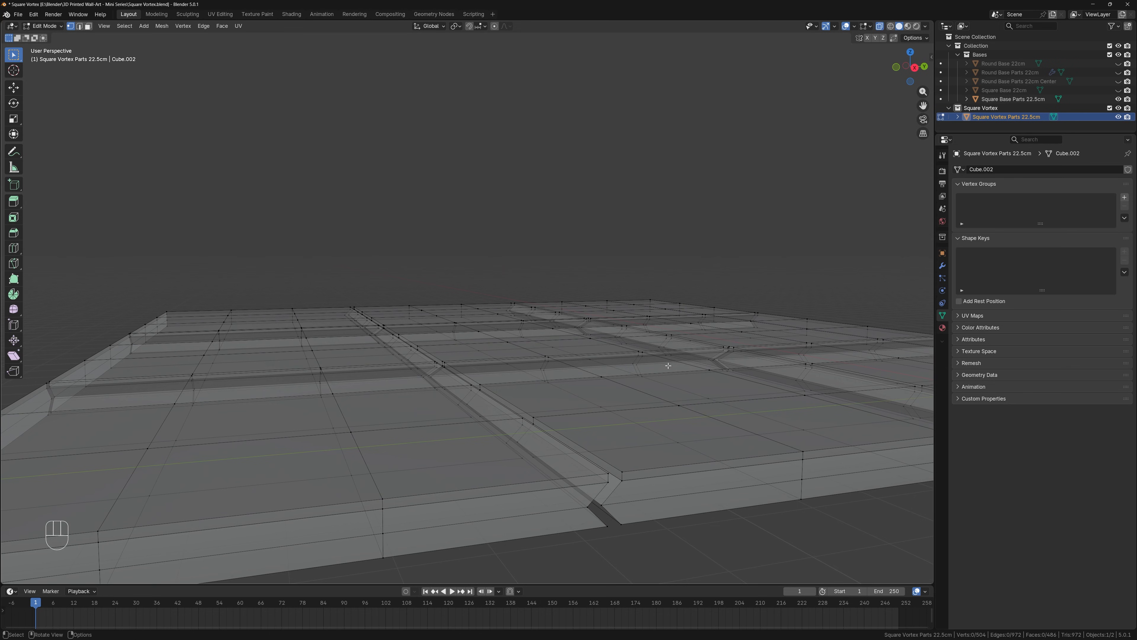
scroll(668, 365, "down", 5)
middle_click_drag(692, 407, 555, 408)
left_click_drag(82, 271, 906, 362)
middle_click_drag(904, 361, 677, 326)
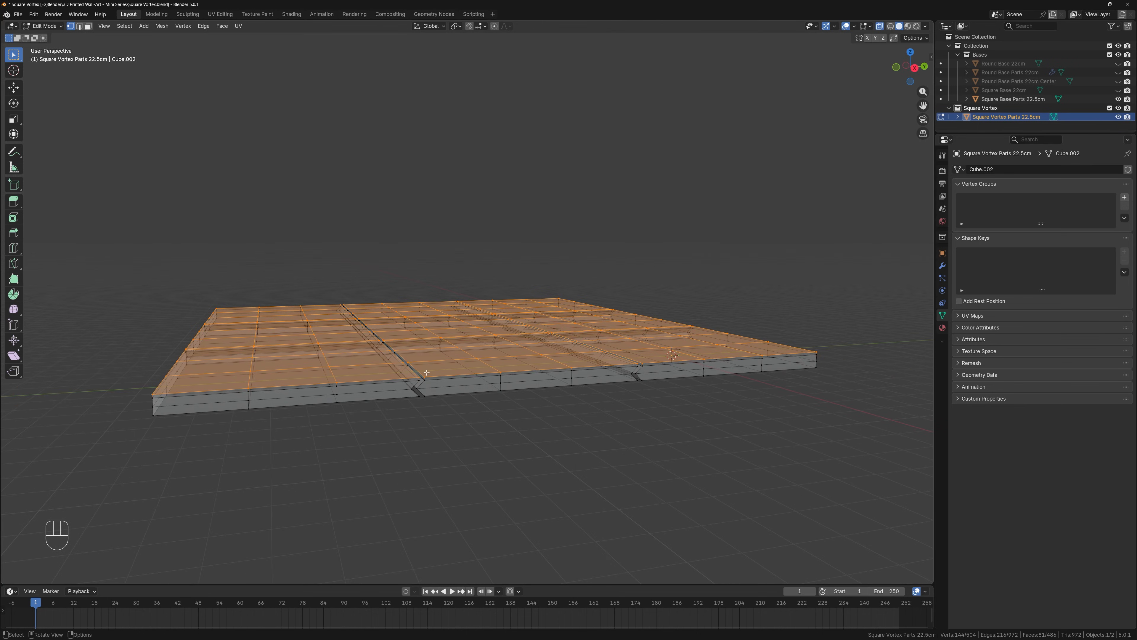
mouse_move(514, 421)
middle_mouse_down()
mouse_move(510, 408)
mouse_move(573, 398)
mouse_move(492, 421)
middle_mouse_up()
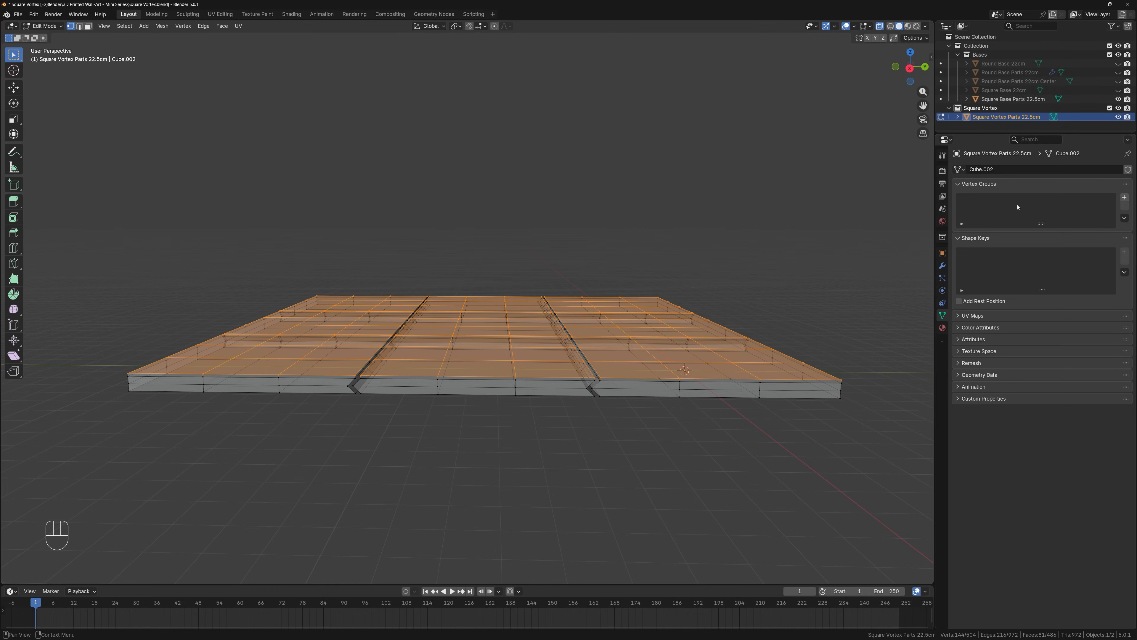
left_click(1124, 197)
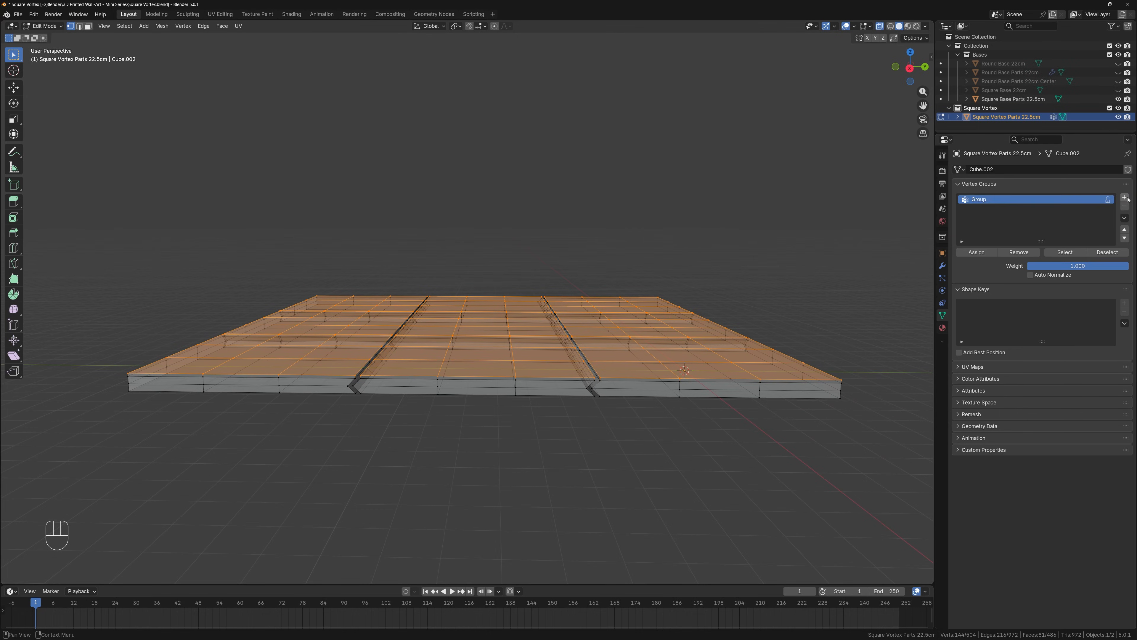
double_click(987, 199)
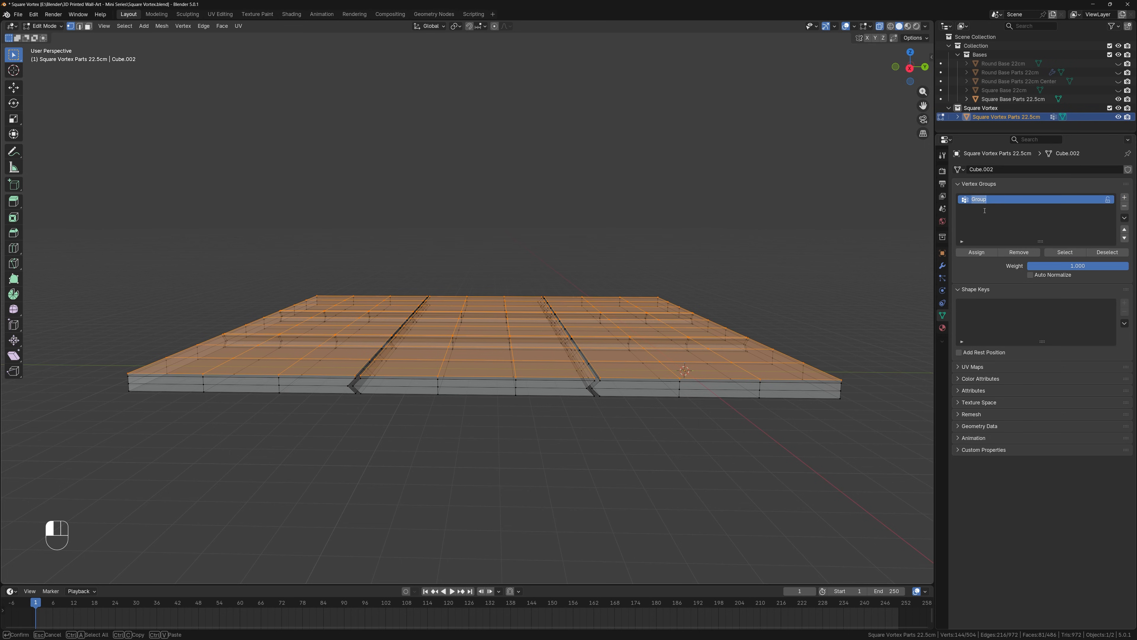
type("Top")
left_click(985, 211)
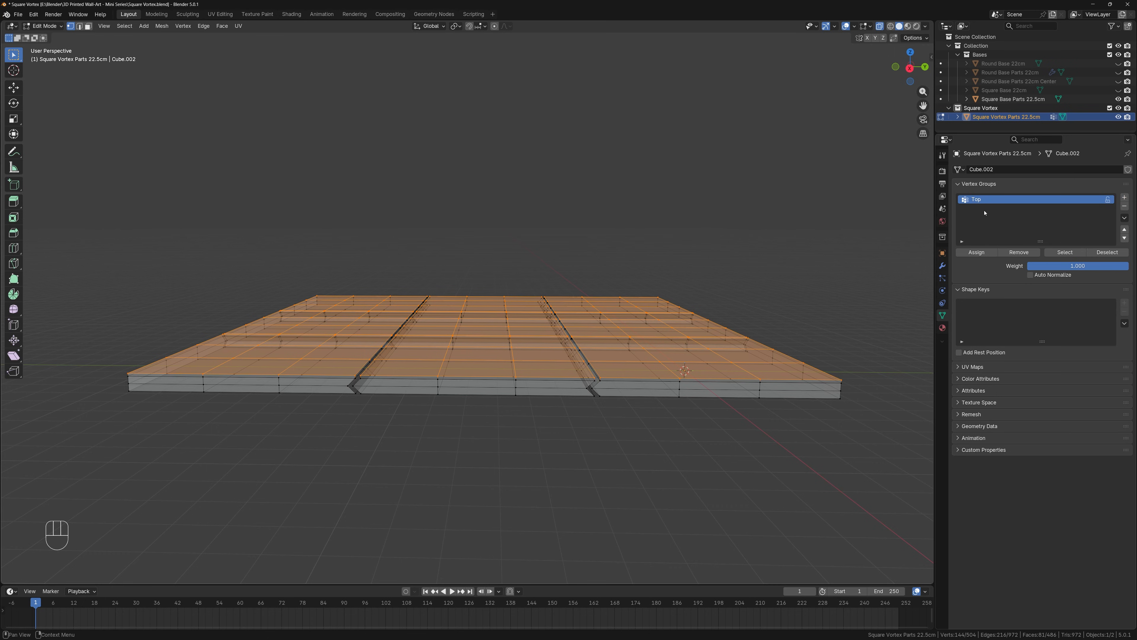
left_click(977, 253)
Invert the selection and assign the remaining vertices to a second vertex group named Base
key("ctrl+i")
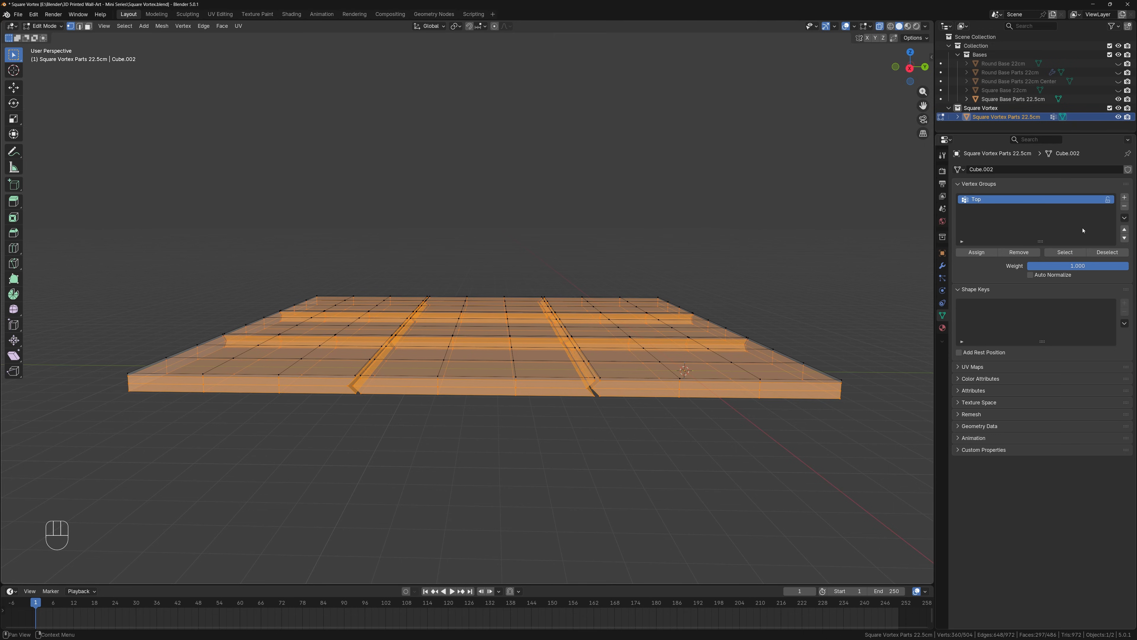
left_click(1124, 199)
double_click(990, 208)
type("Base")
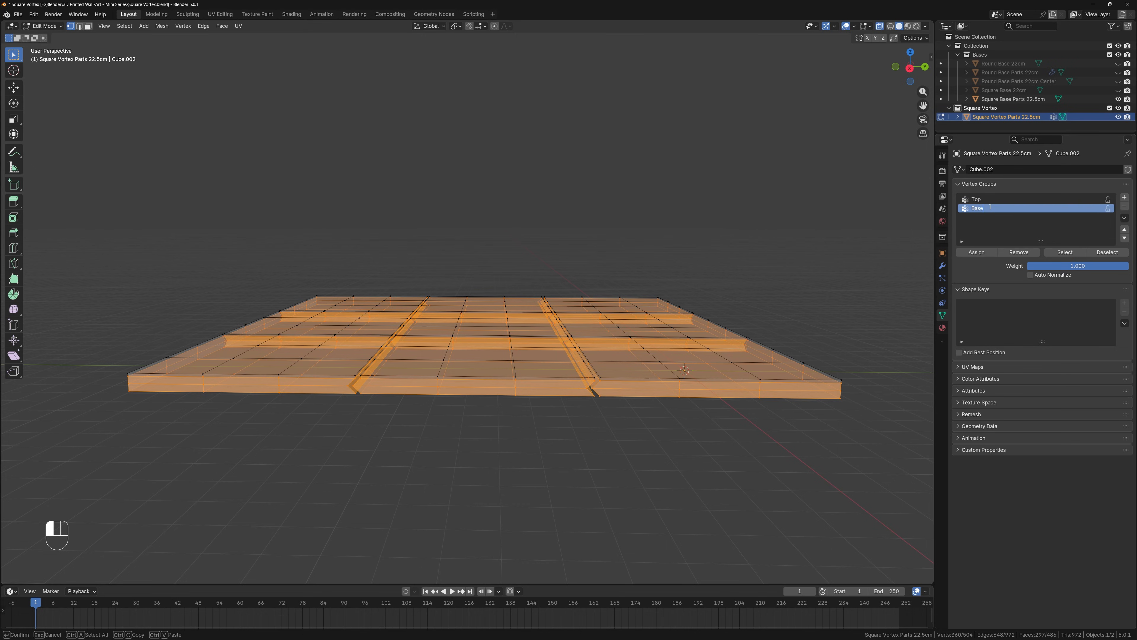
key("Return")
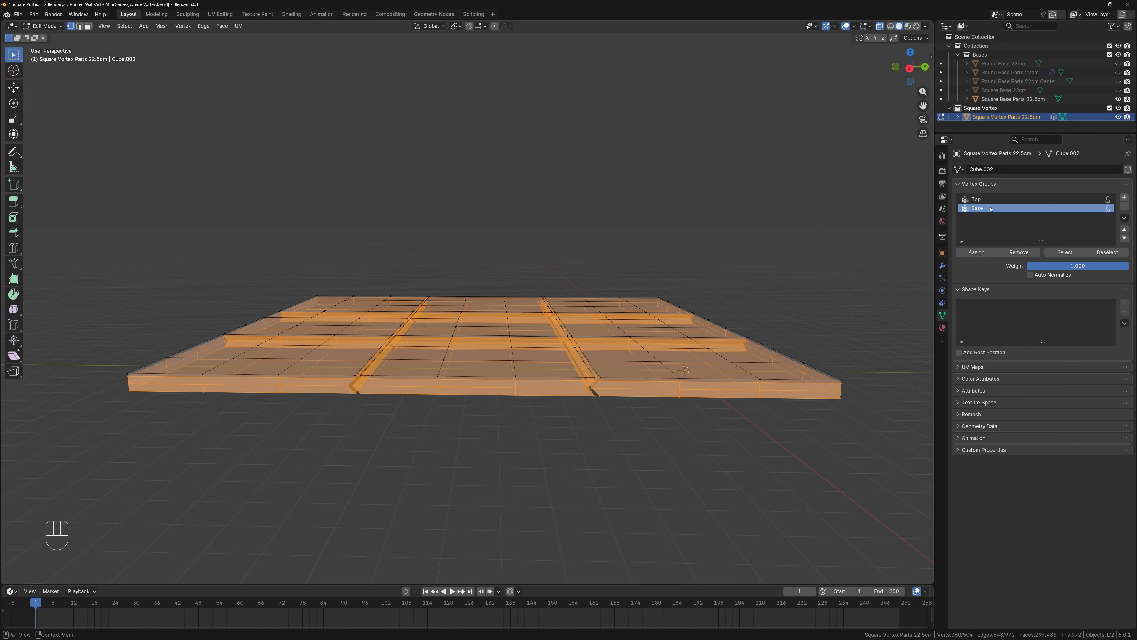
left_click(977, 253)
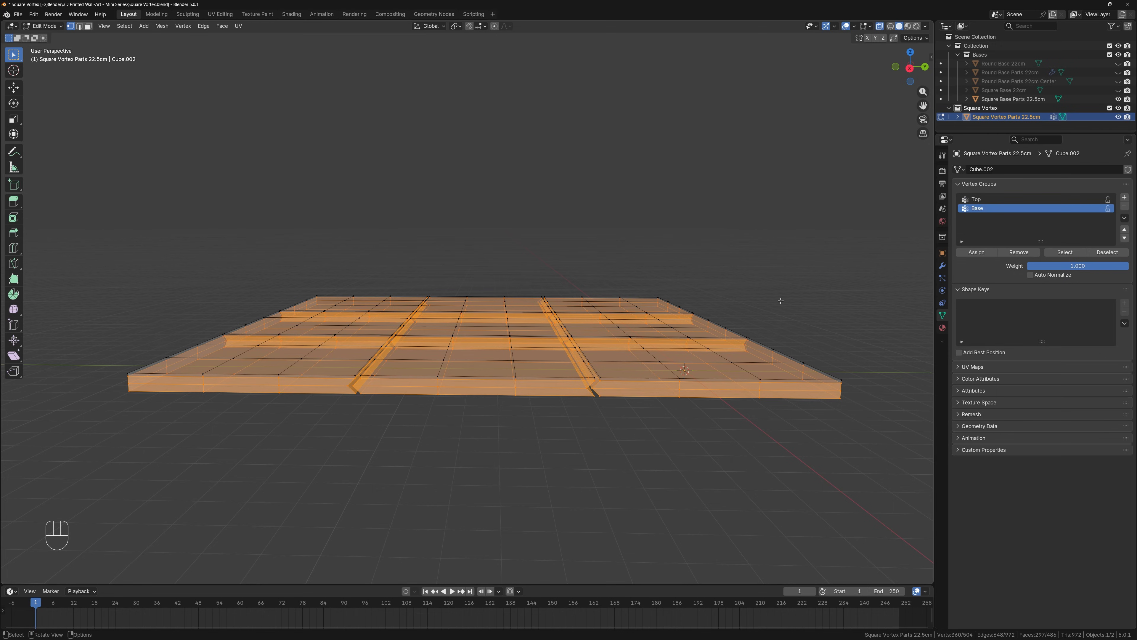
Check the vertex groups by selecting the Top vertices and the Base vertices separately, starting from an empty selection
left_click(644, 288)
left_click(1065, 199)
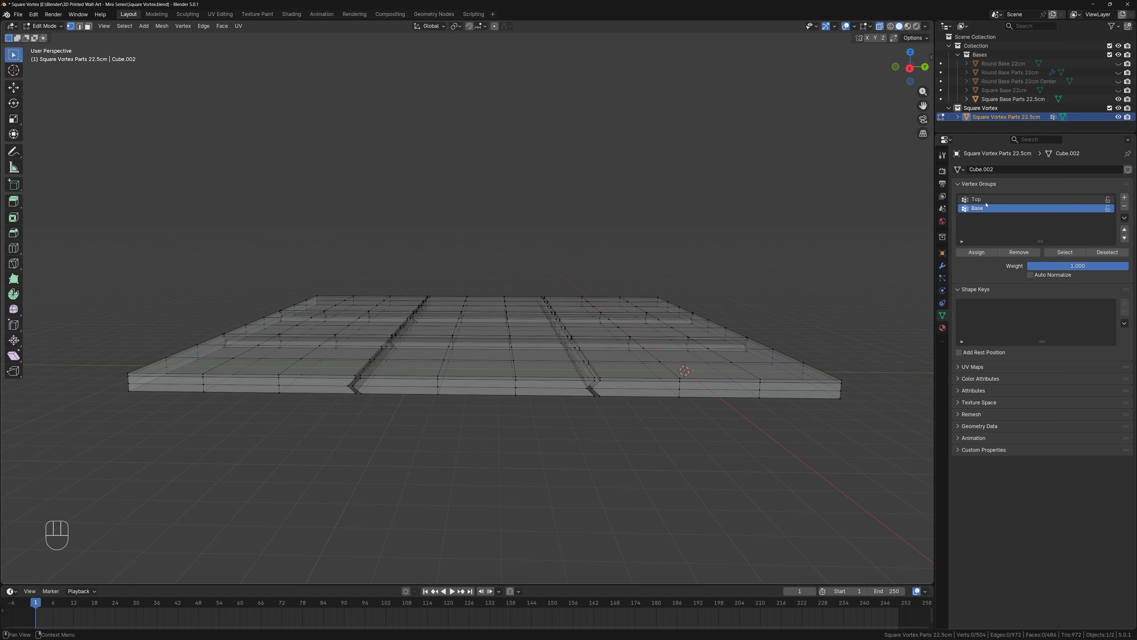
left_click(1065, 252)
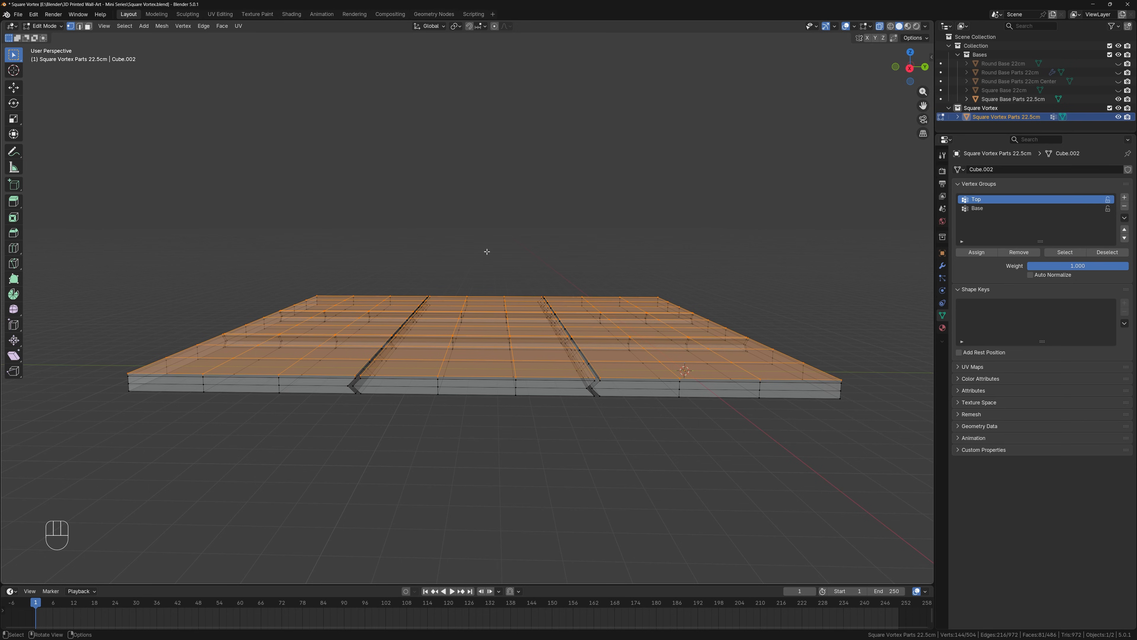
left_click(636, 441)
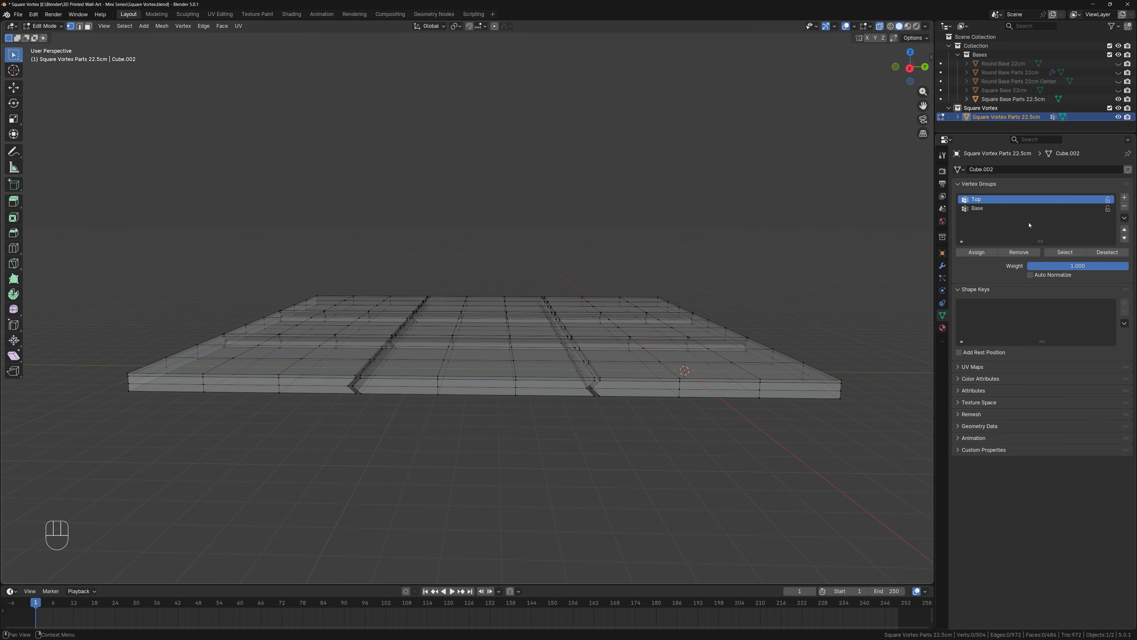
left_click(1043, 208)
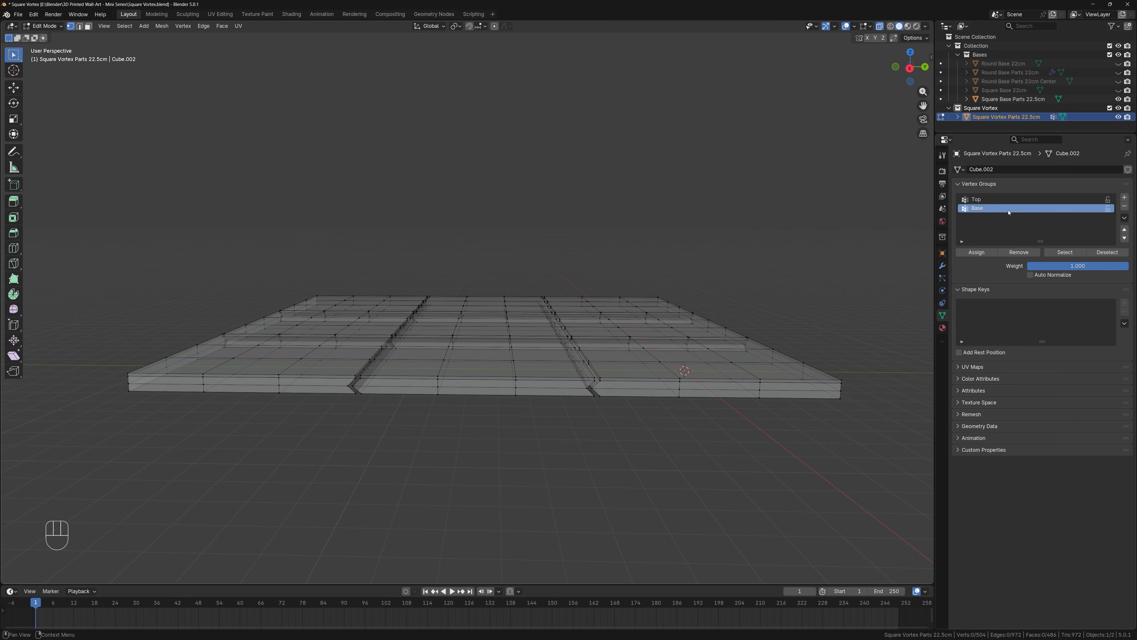
left_click(1064, 253)
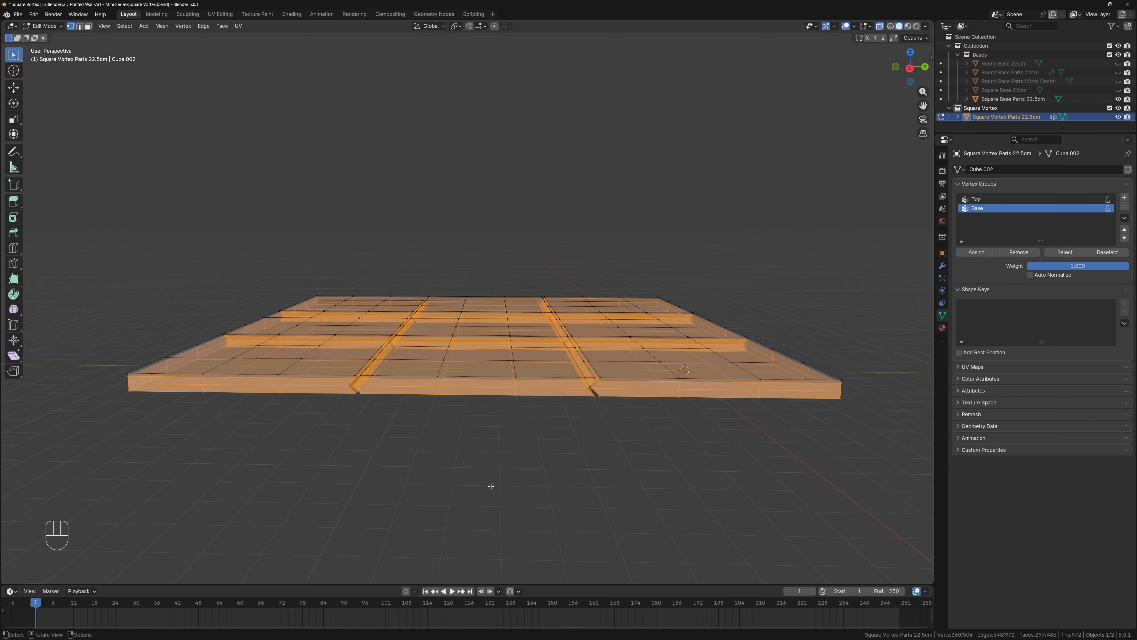
middle_click_drag(491, 486, 507, 452)
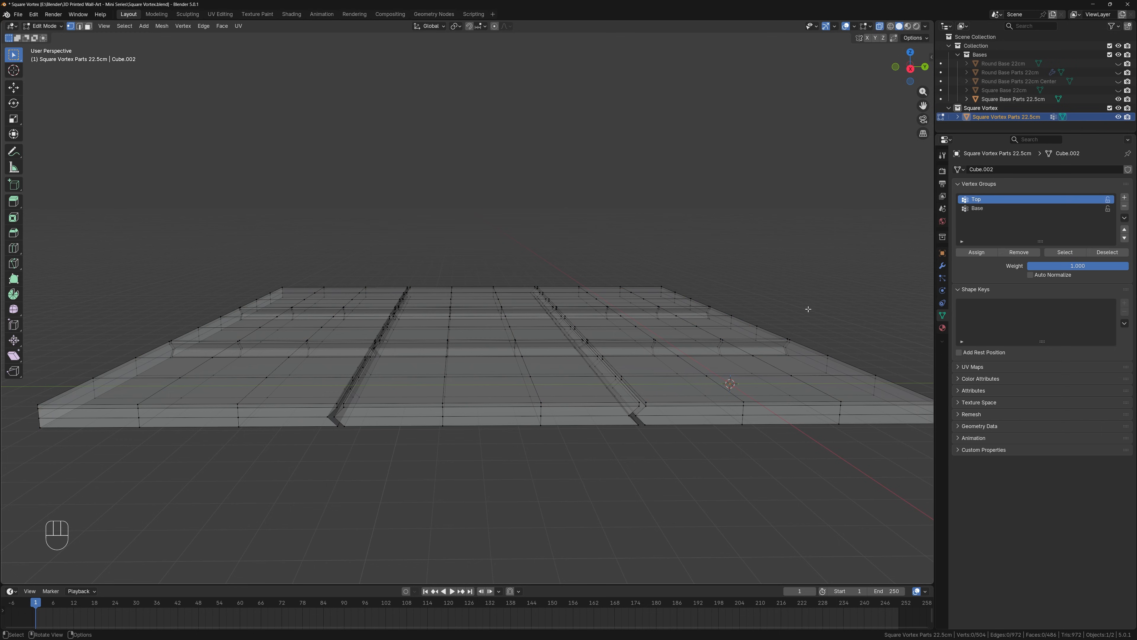
Select the Base group's vertices and invert the selection repeatedly to compare both groups, finishing with nothing selected
left_click(1007, 208)
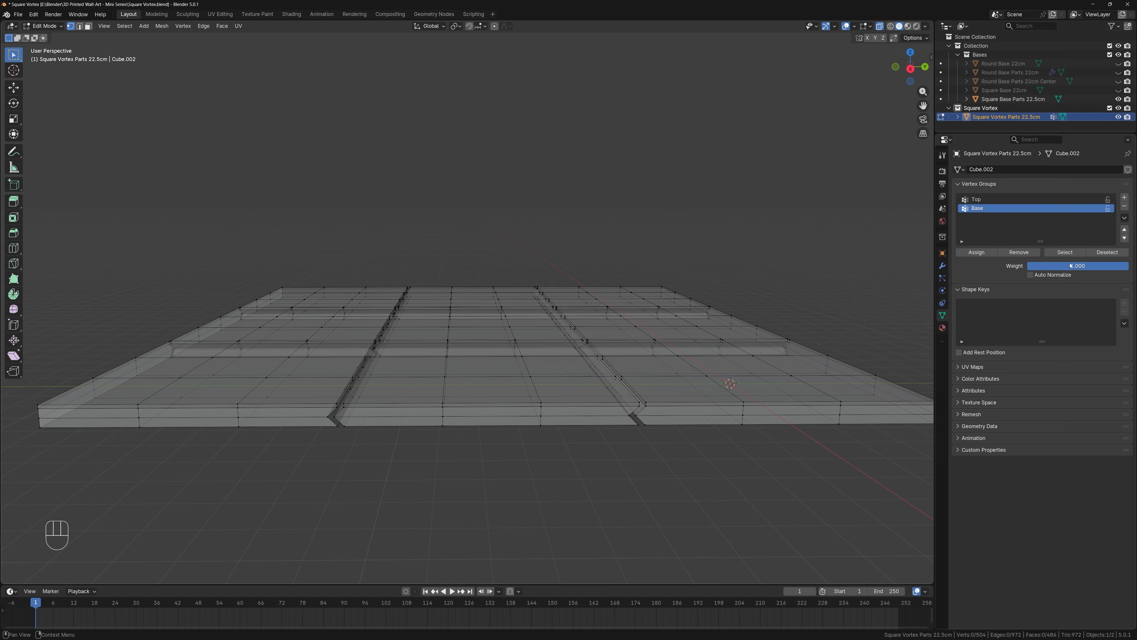
left_click(1066, 252)
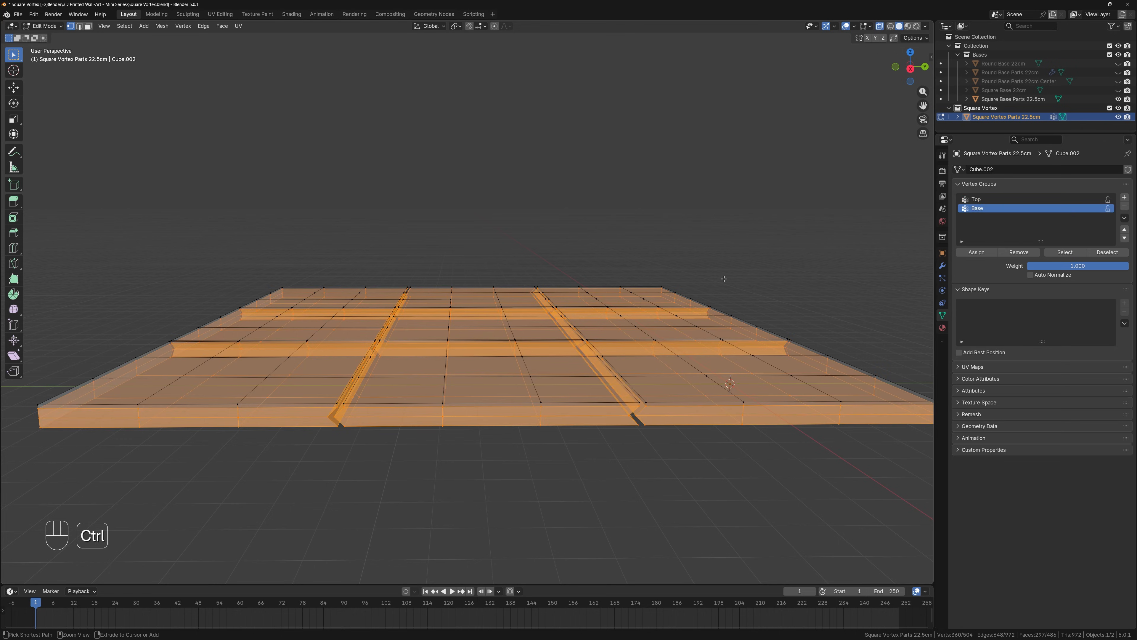
key("ctrl+i")
key("ctrl+i")
key("ctrl+i")
key("ctrl+i")
key("ctrl+i")
key("ctrl+i")
key("ctrl+i")
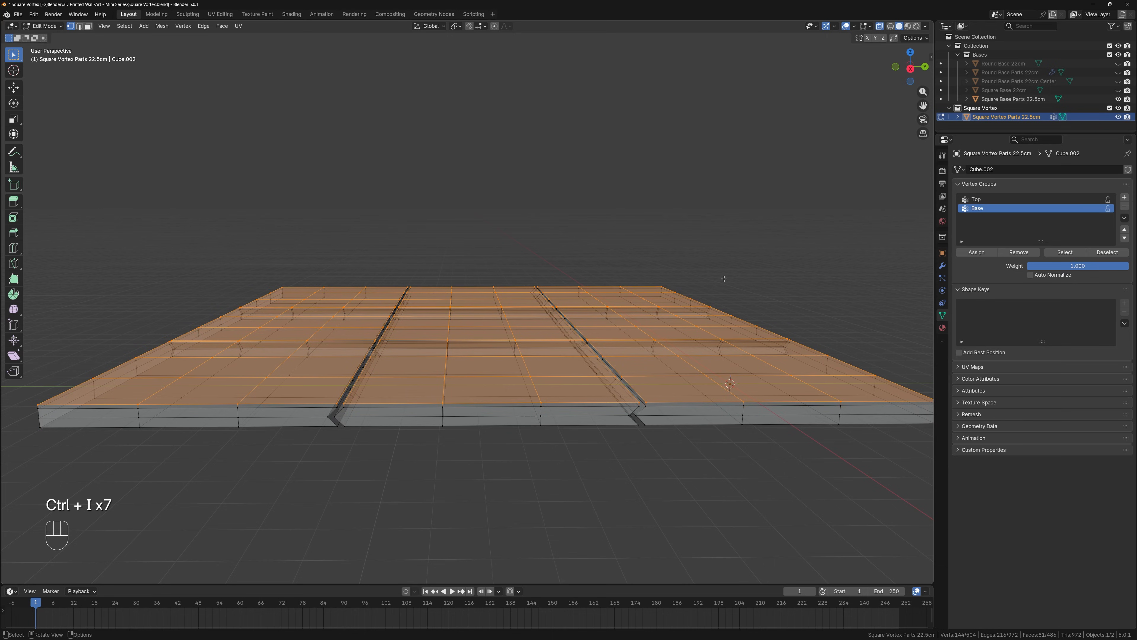
left_click(577, 218)
scroll(543, 218, "down", 5)
middle_click_drag(536, 199, 561, 421)
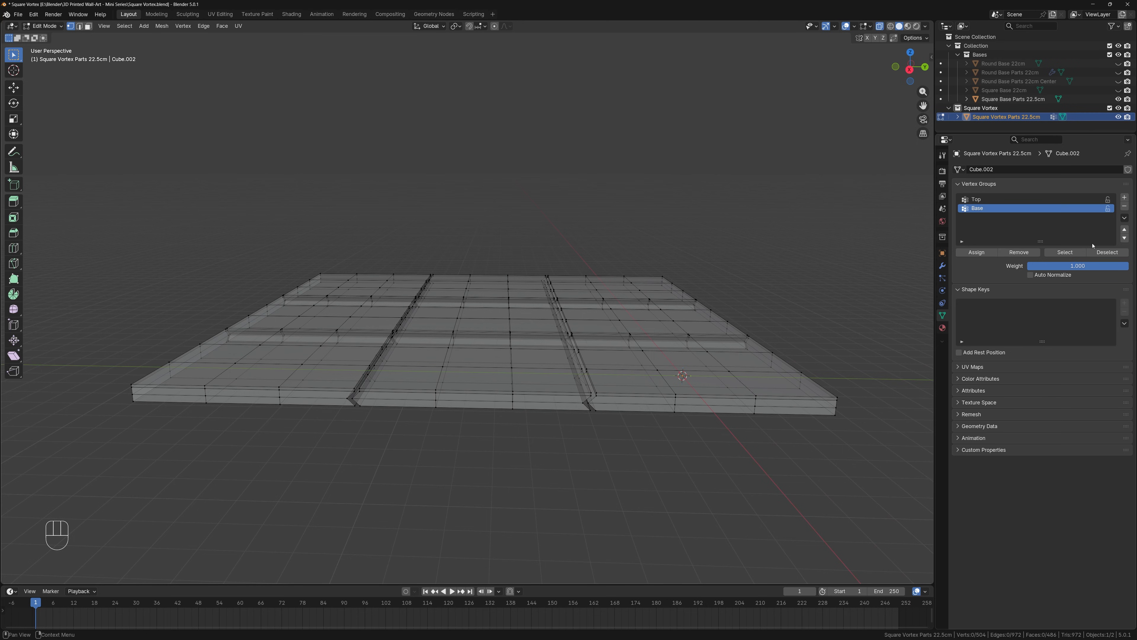
middle_click_drag(391, 327, 528, 430)
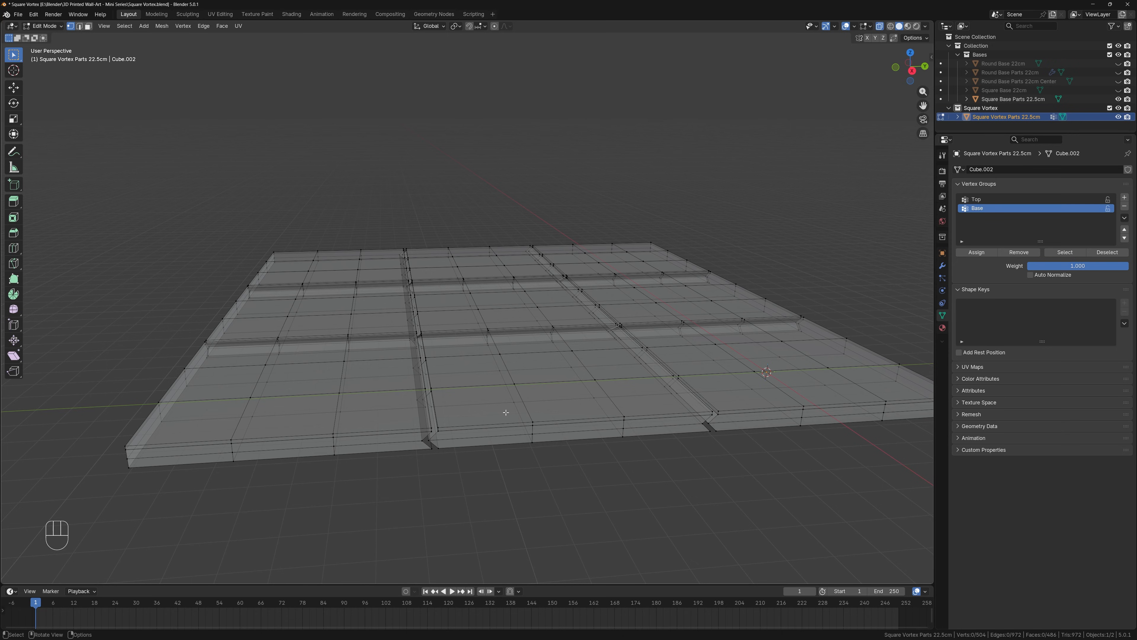
middle_click_drag(629, 522, 637, 477)
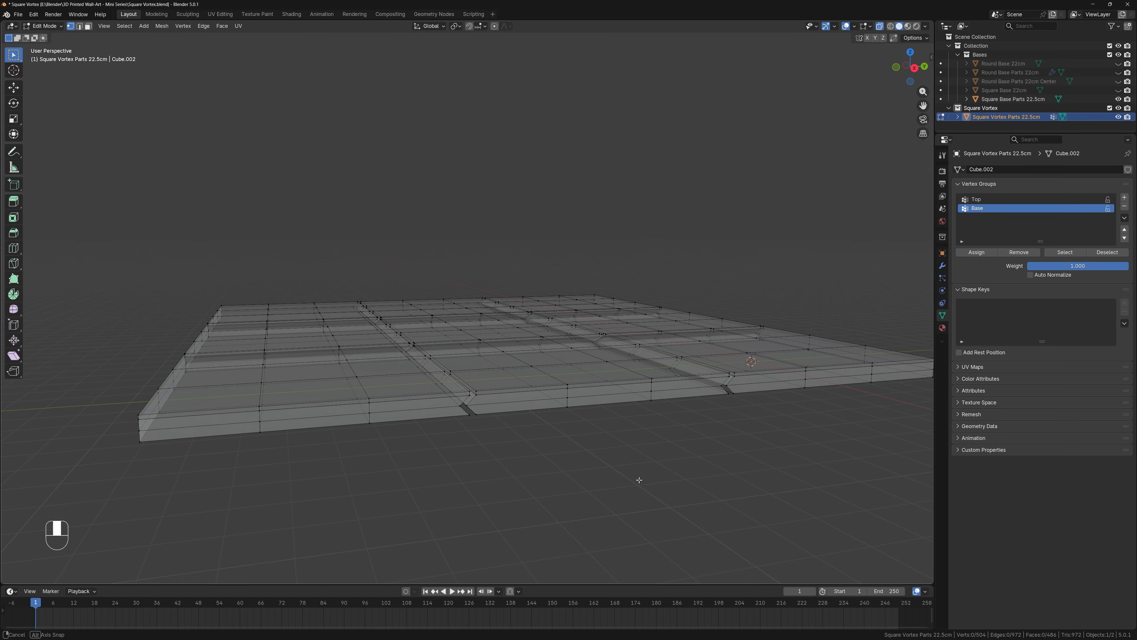
scroll(518, 457, "up", 5)
middle_click_drag(518, 457, 516, 497)
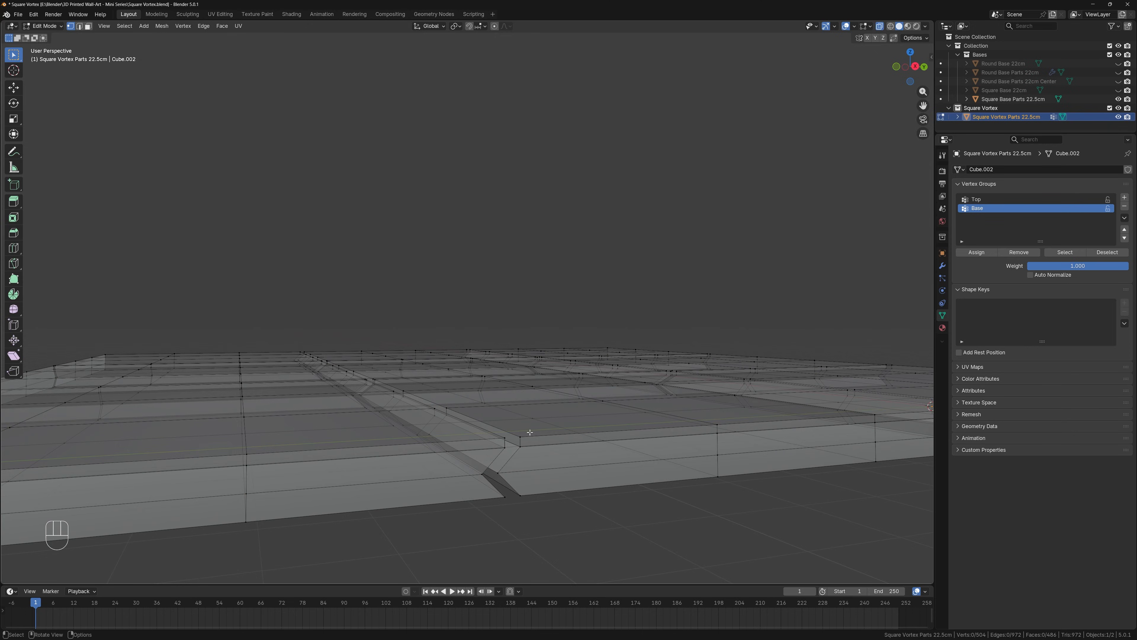
scroll(503, 395, "down", 2)
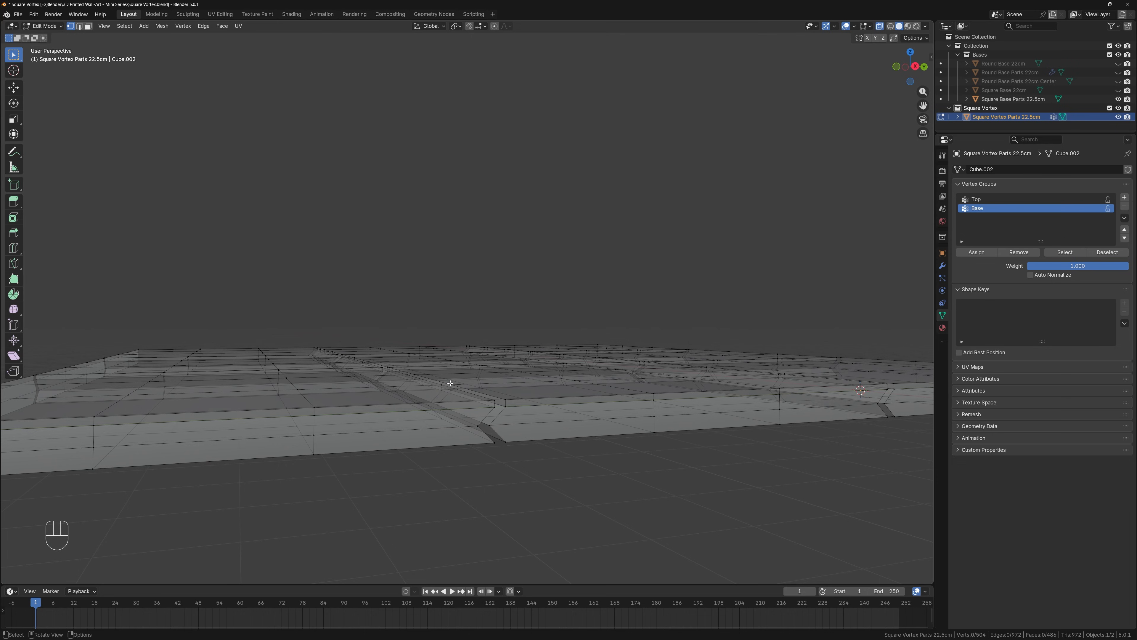
Select the Base group's vertices on the square panel mesh and hide them, leaving the top surface editable
scroll(720, 376, "down", 2)
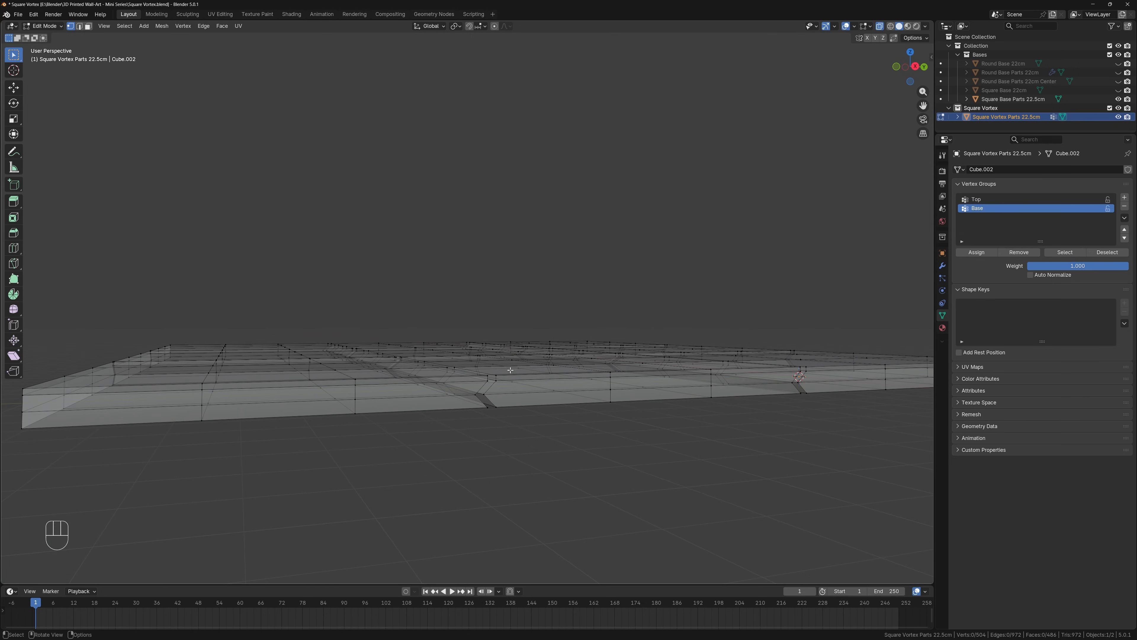
middle_click_drag(536, 370, 613, 376)
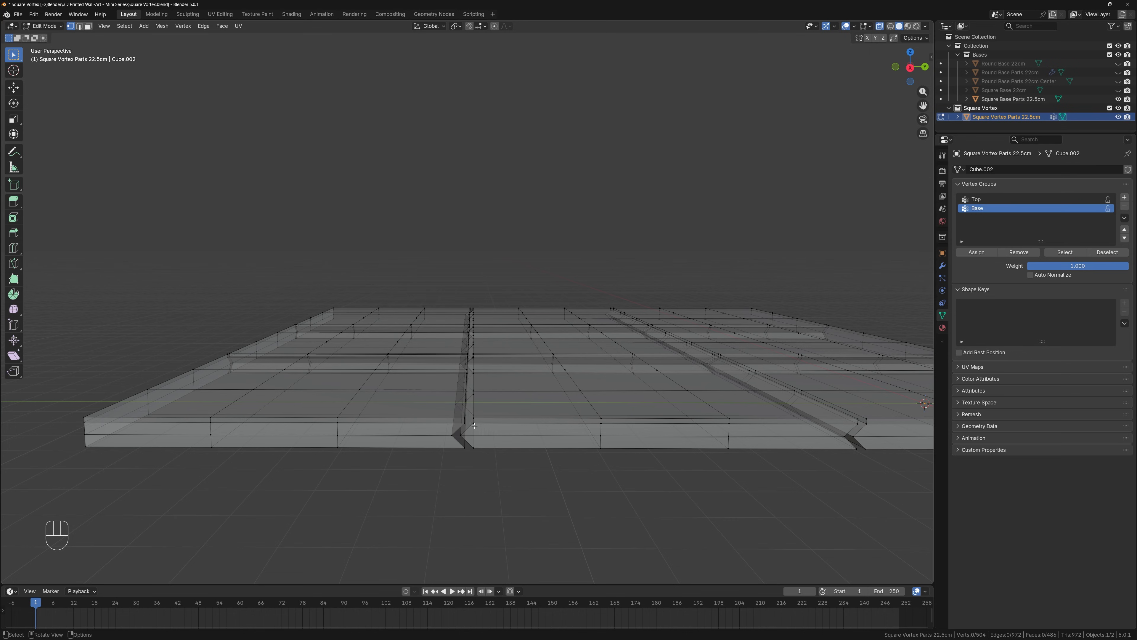
scroll(569, 429, "down", 2)
middle_click_drag(569, 429, 709, 470)
scroll(627, 446, "down", 2)
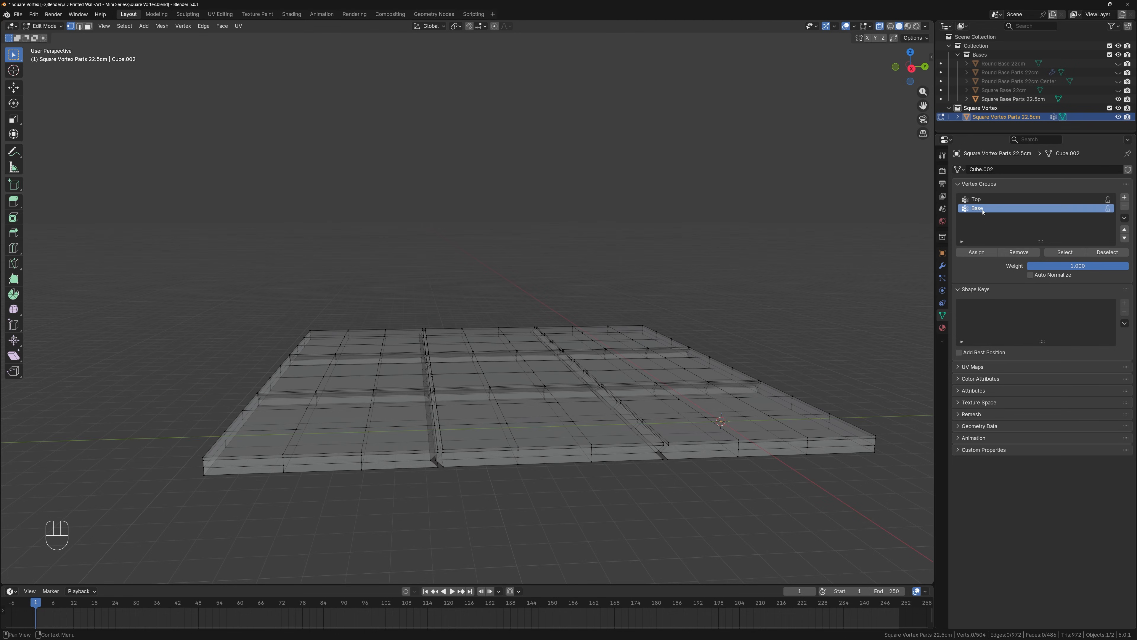
left_click(1074, 253)
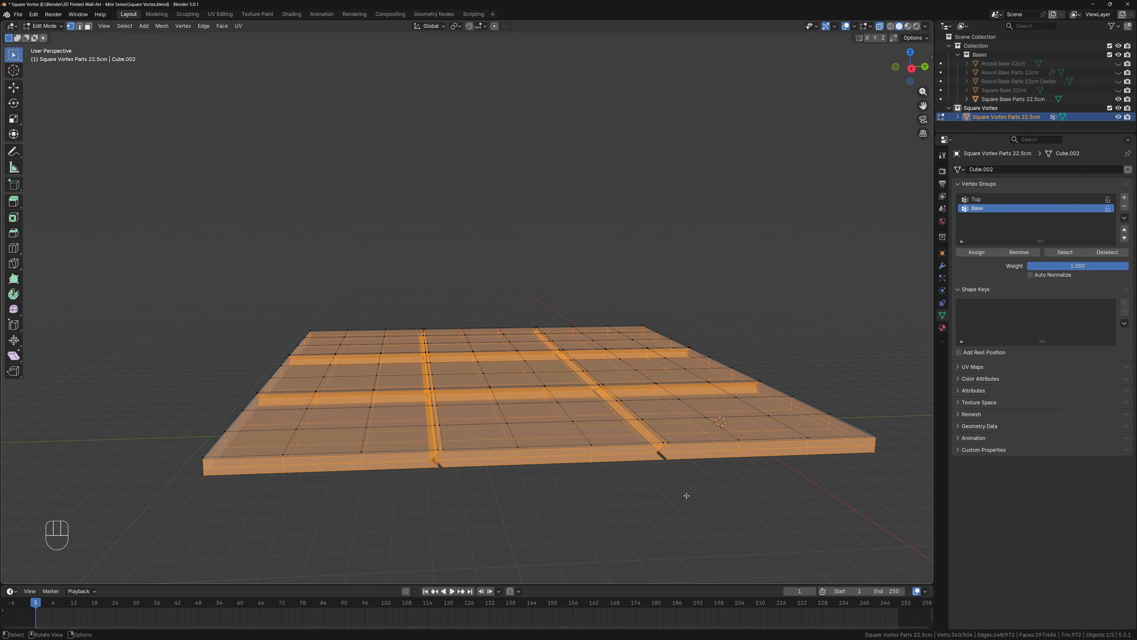
key("h")
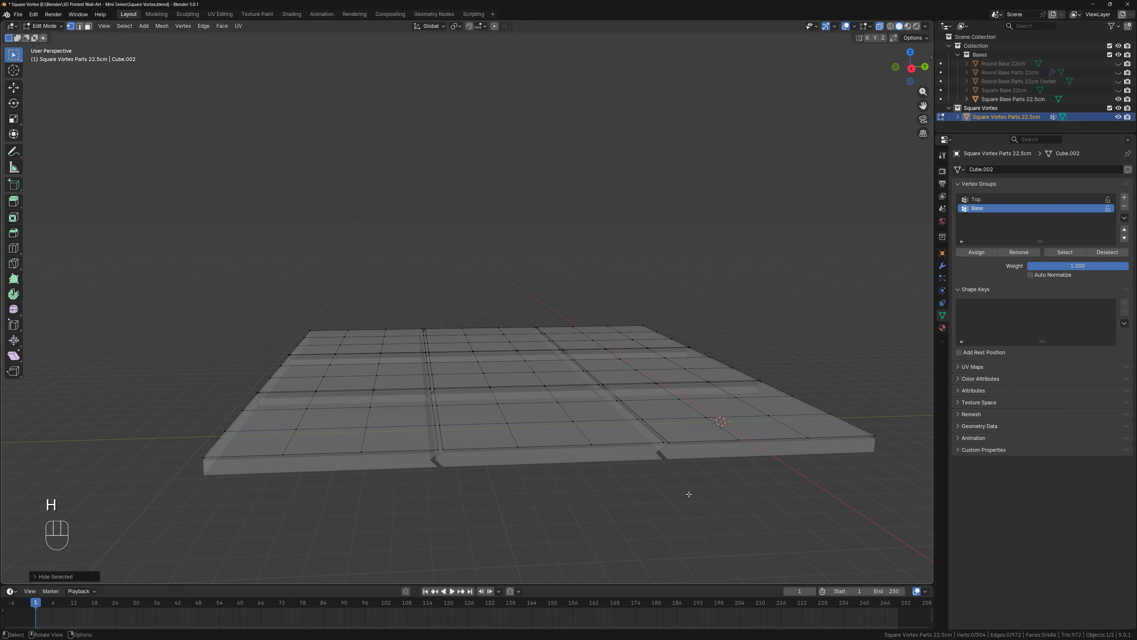
Switch between Object Mode and Edit Mode to check the panel mesh with its Base vertices hidden
middle_click_drag(563, 477, 662, 437, "shift")
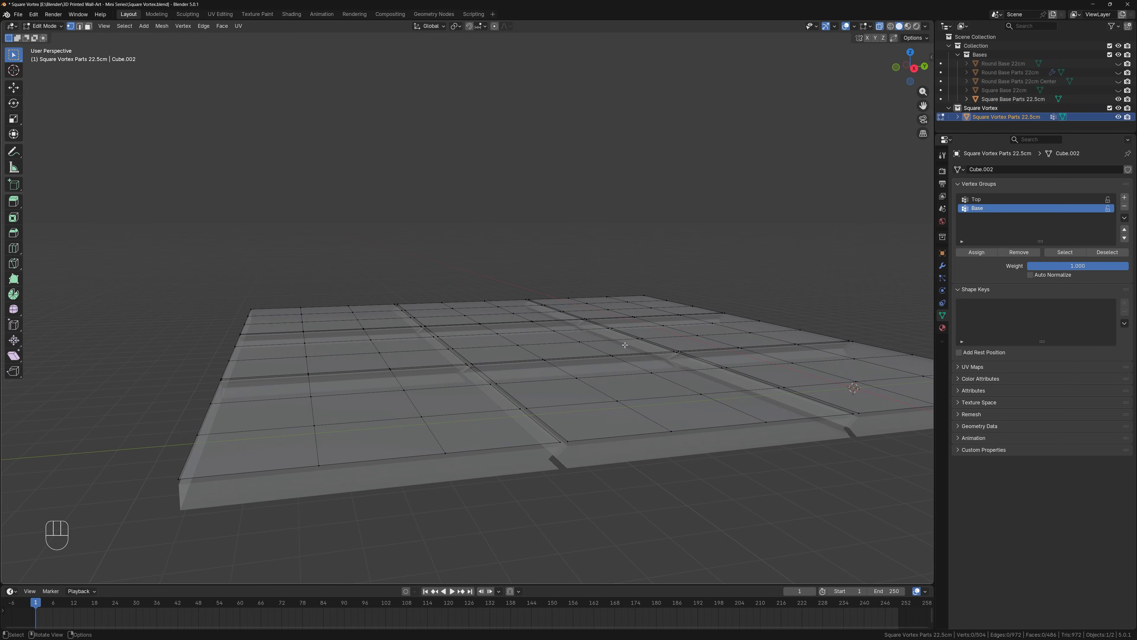
mouse_move(605, 379)
middle_mouse_down()
mouse_move(610, 367)
mouse_move(614, 379)
middle_mouse_up()
key("Tab")
key("Tab")
key("Tab")
key("Tab")
middle_click_drag(414, 450, 599, 444)
scroll(632, 398, "up", 3)
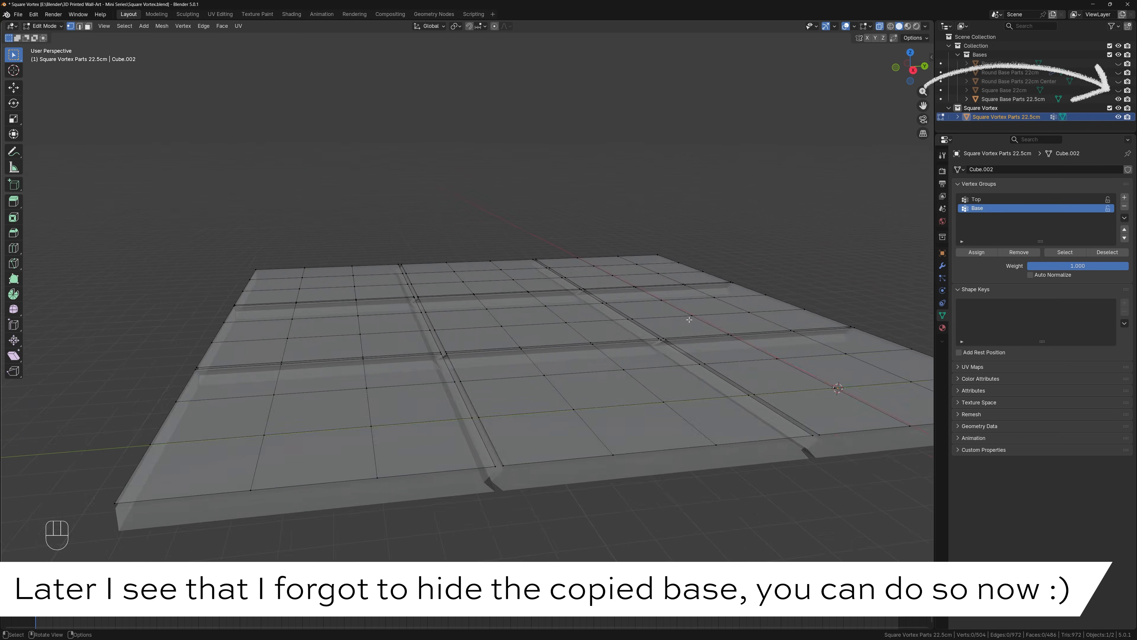
scroll(674, 321, "down", 2)
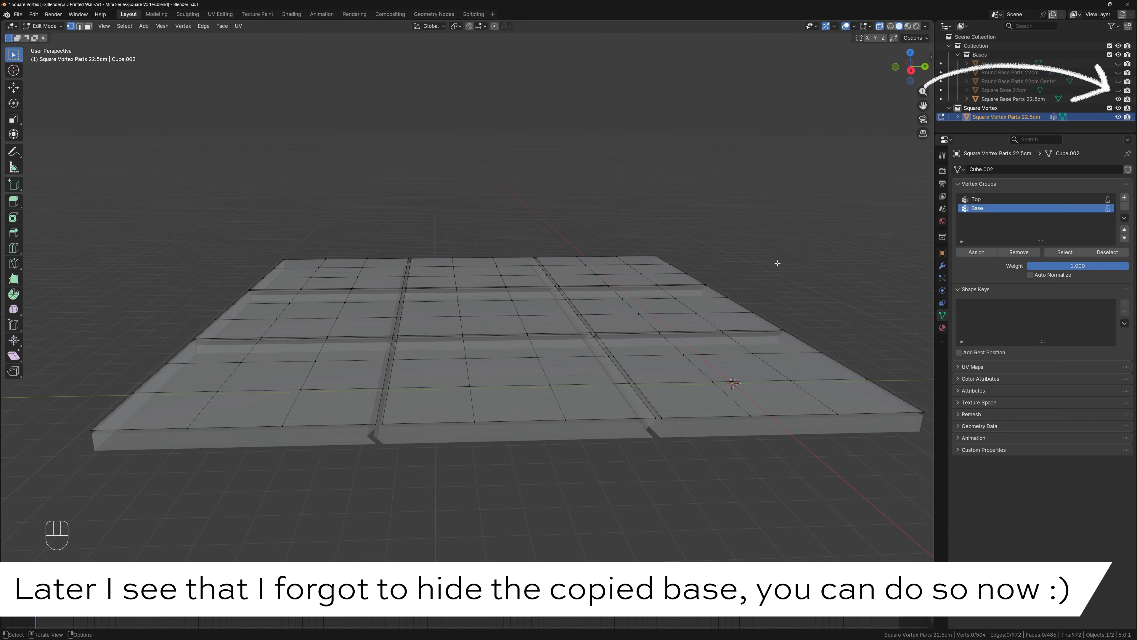
Select the Top group's vertices and inset the top faces individually with a thickness of 0.95 m
left_click(993, 199)
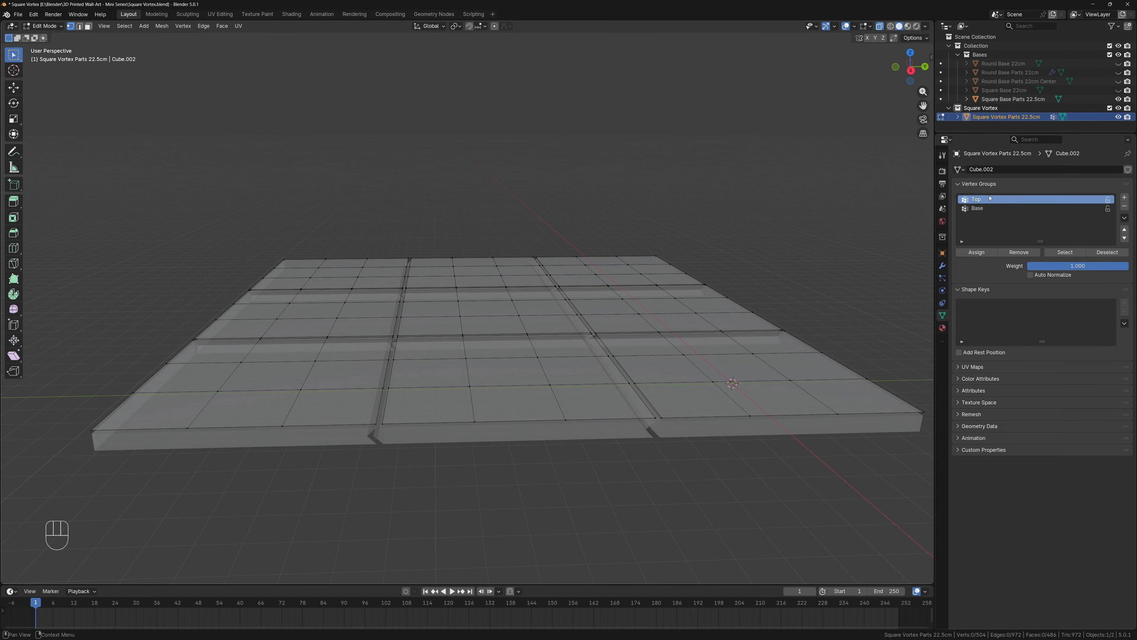
left_click(1066, 253)
middle_click_drag(632, 337, 574, 347)
key("i")
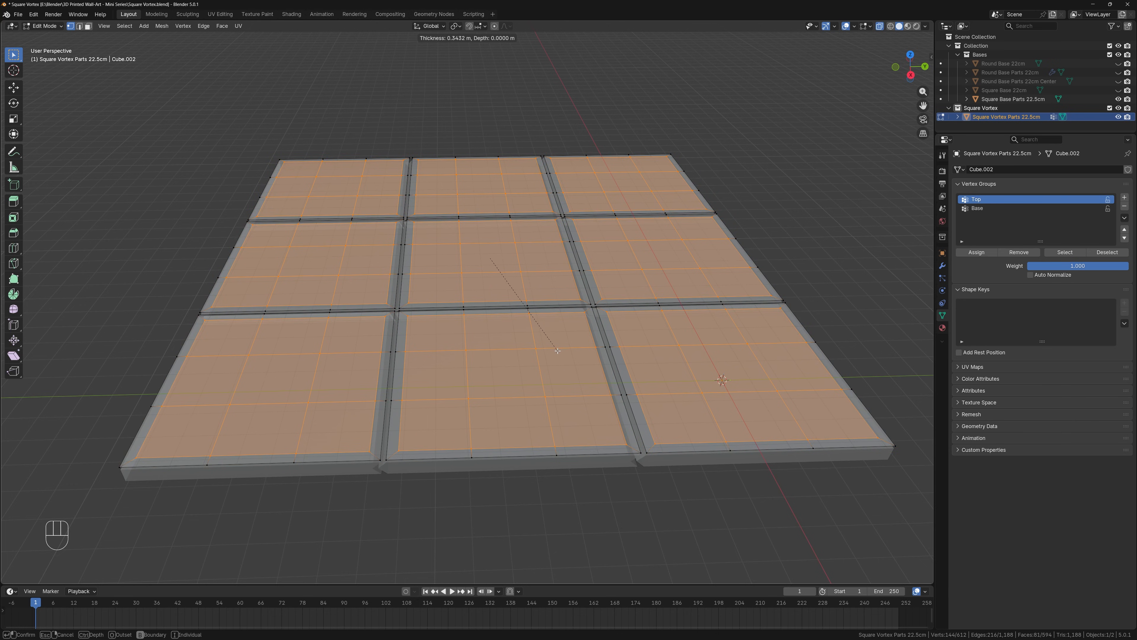
key("i")
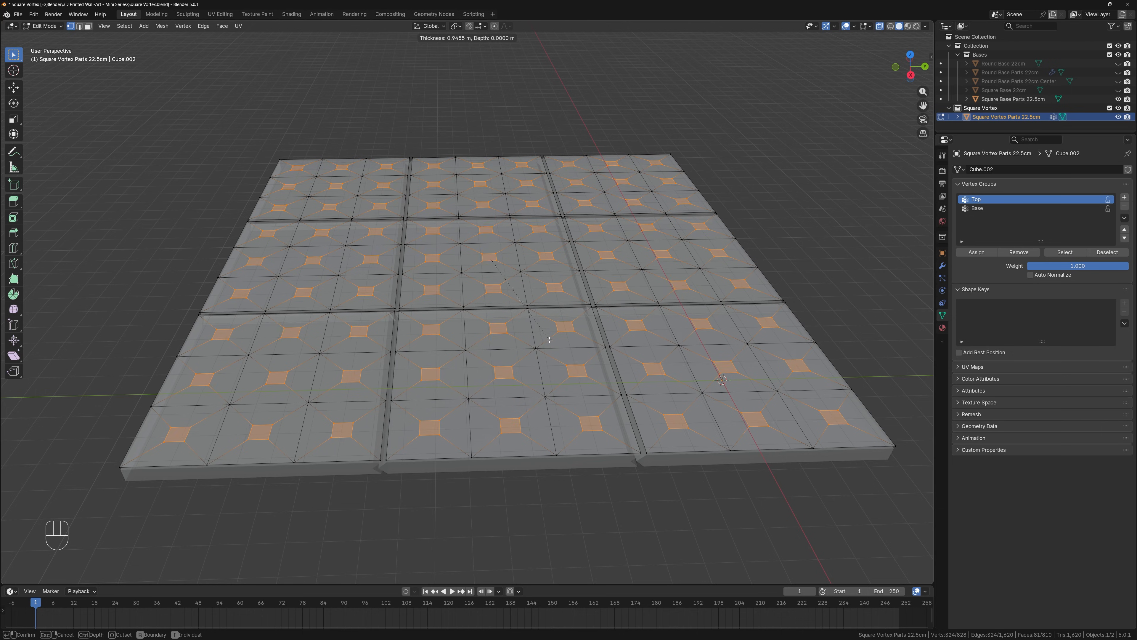
type(".95")
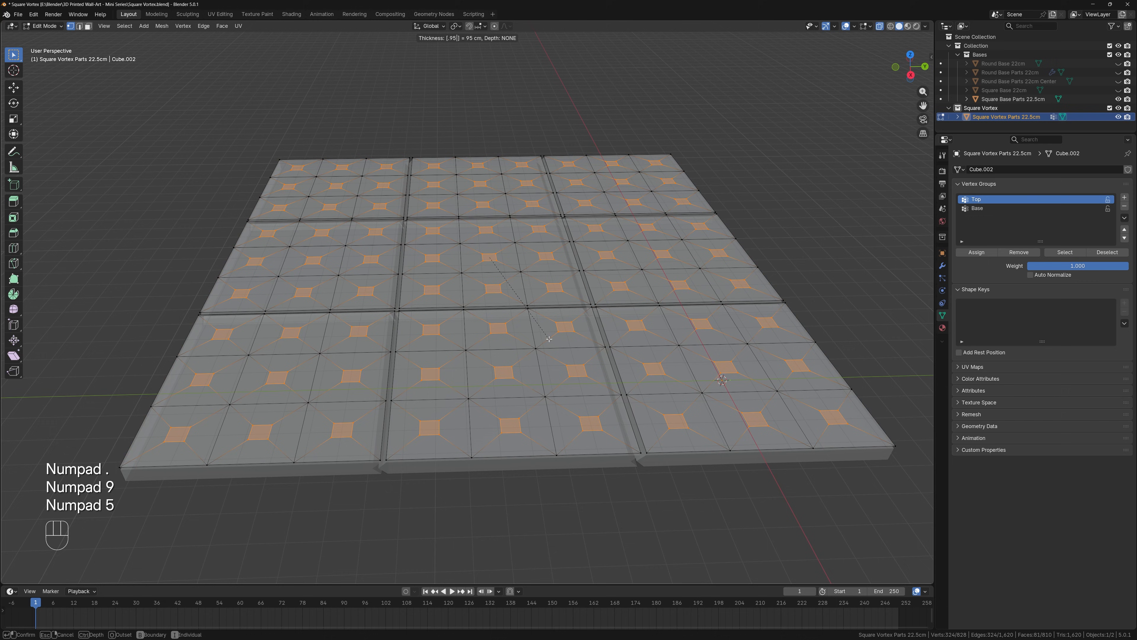
key("KP_Enter")
Move the inset faces up 5 m along the global Z axis and clear the selection
middle_click_drag(549, 339, 600, 361)
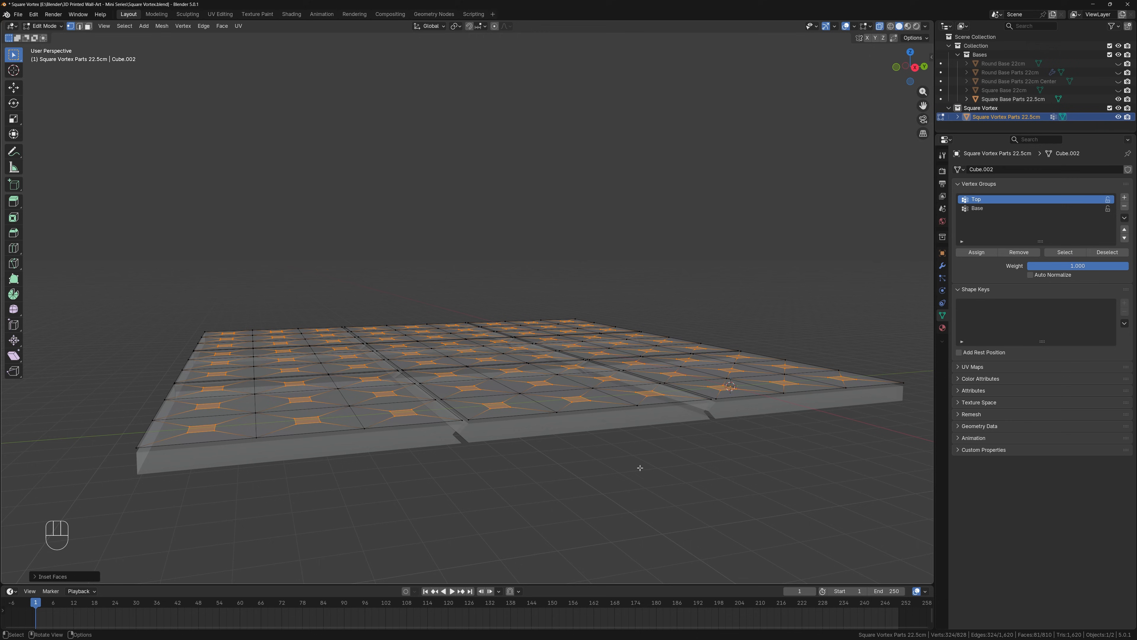
key("g")
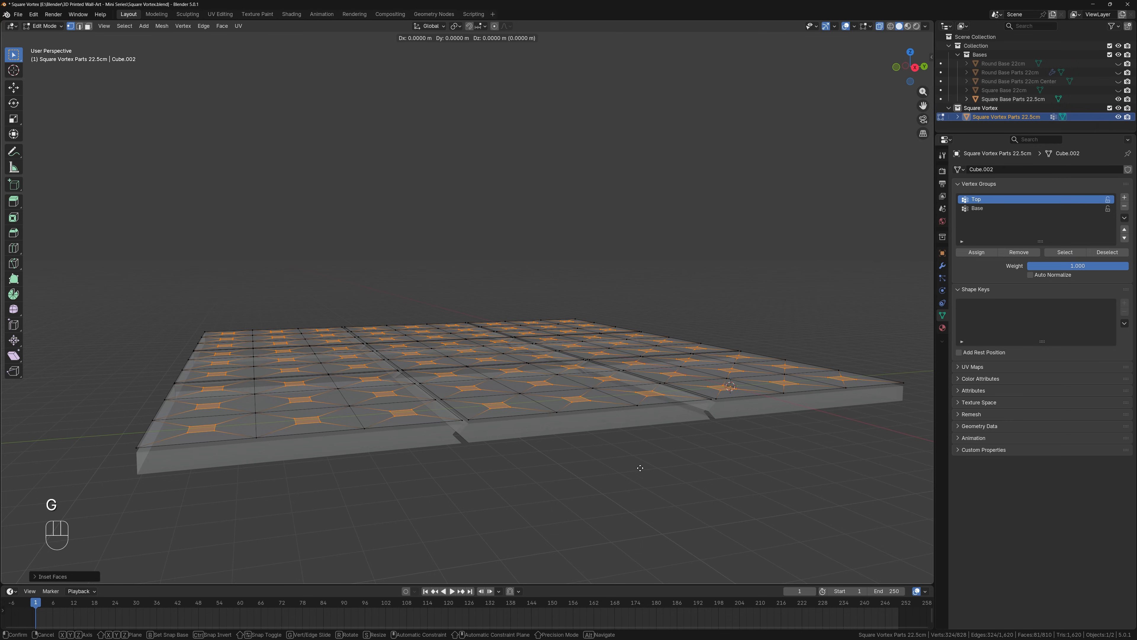
key("z")
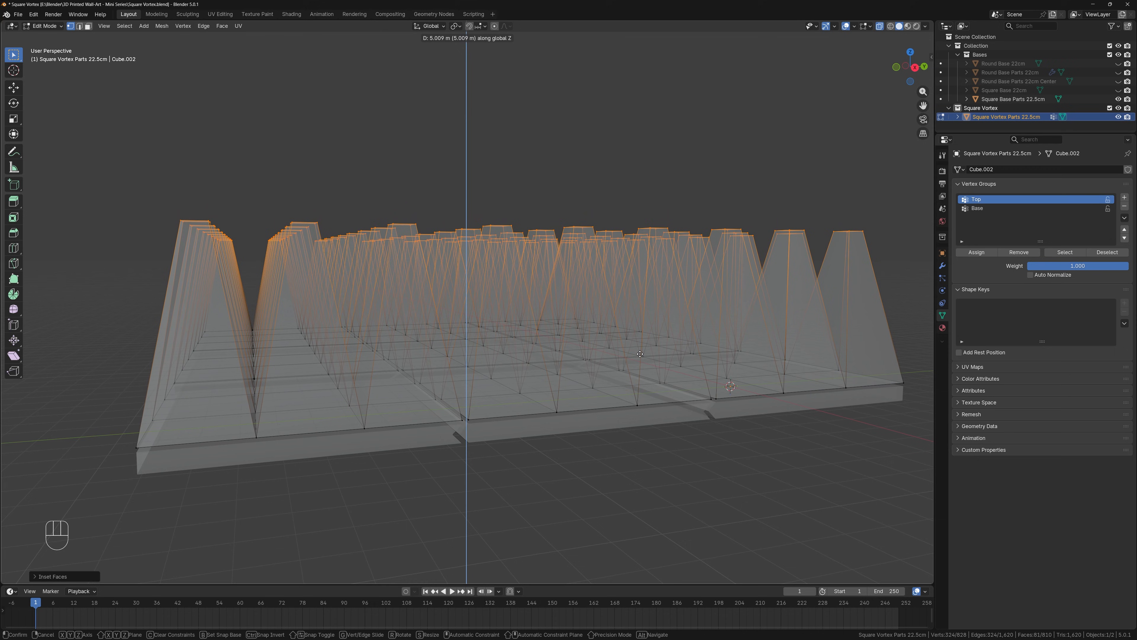
type("5")
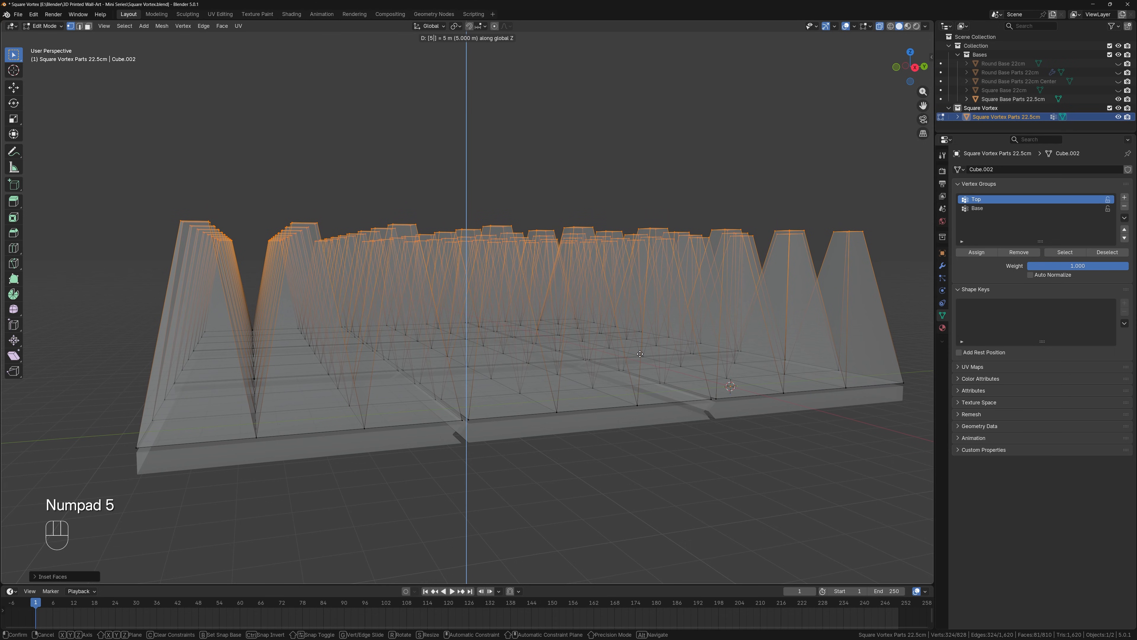
key("Return")
middle_click_drag(639, 354, 829, 247)
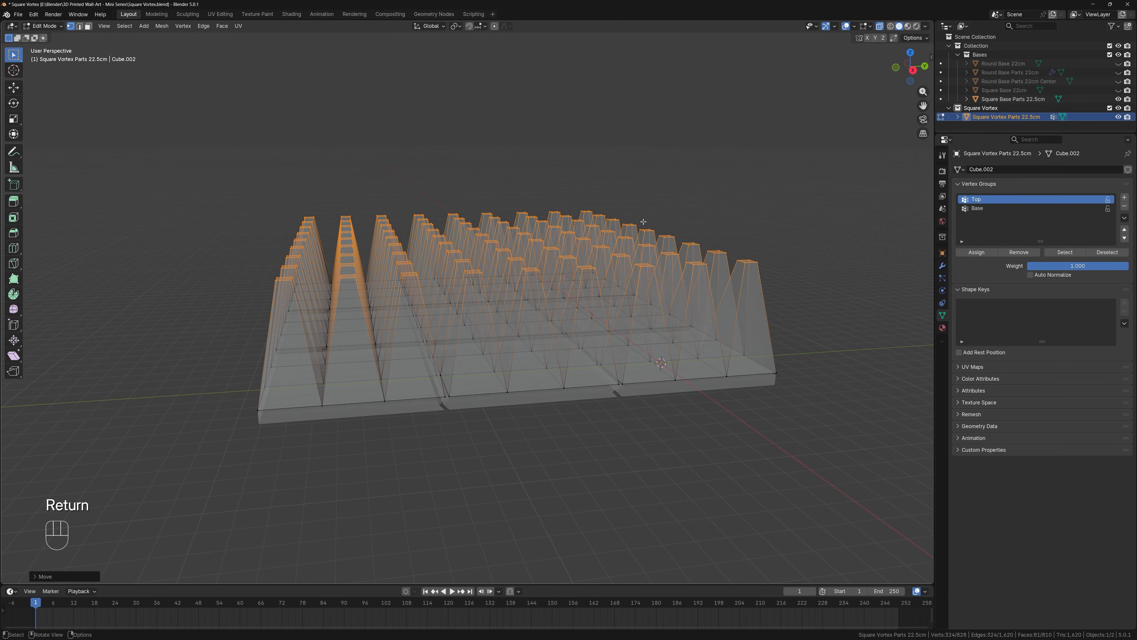
left_click(829, 246)
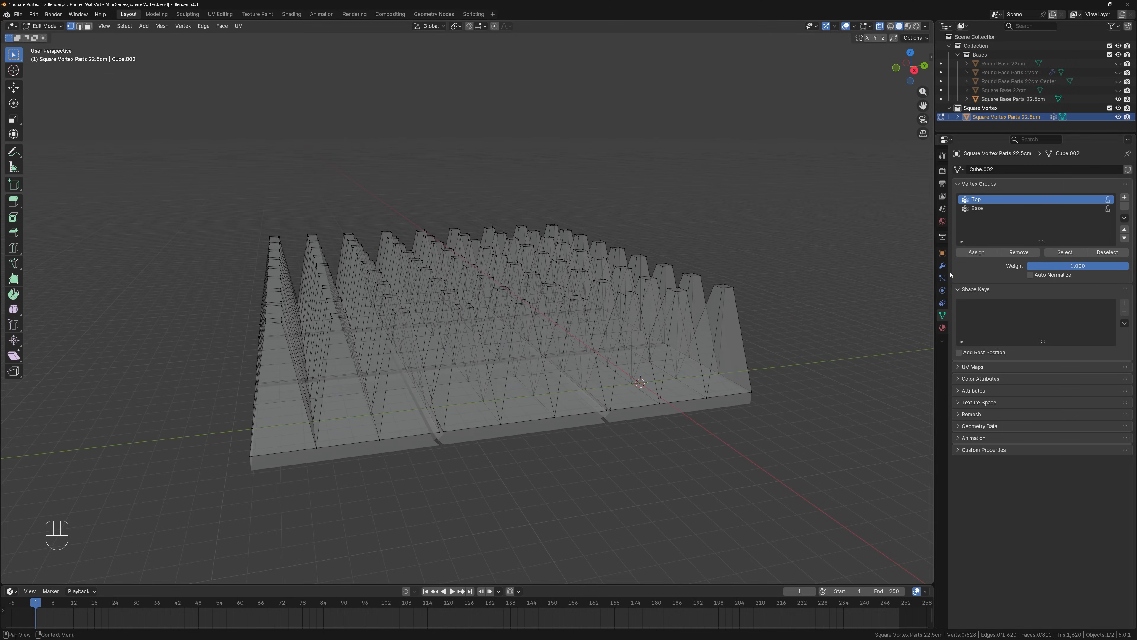
left_click(943, 171)
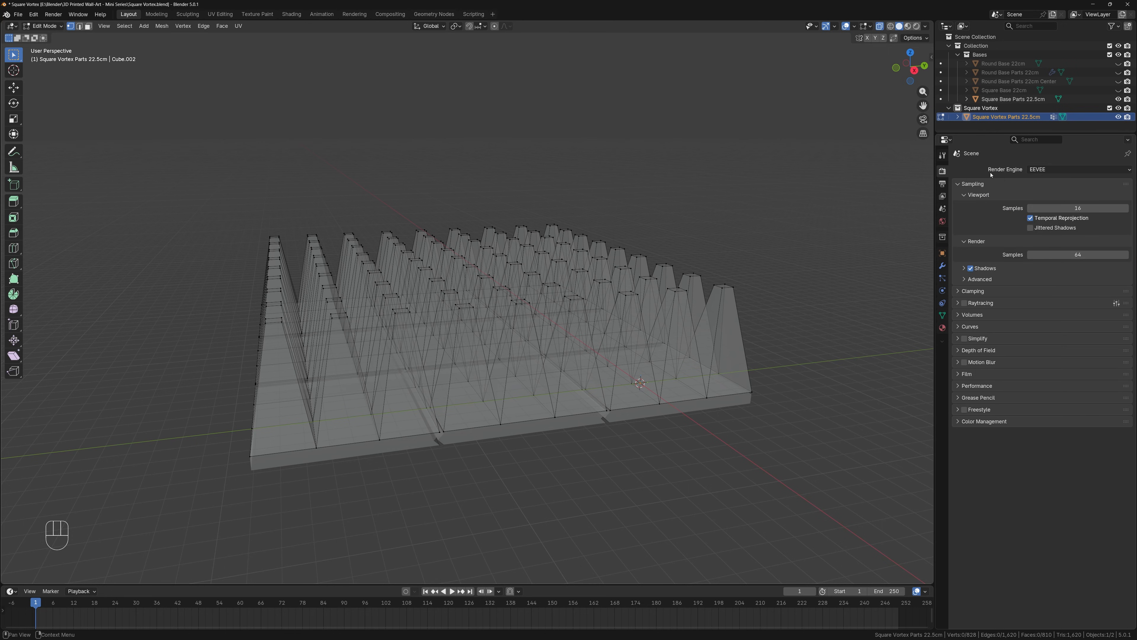
left_click(1042, 170)
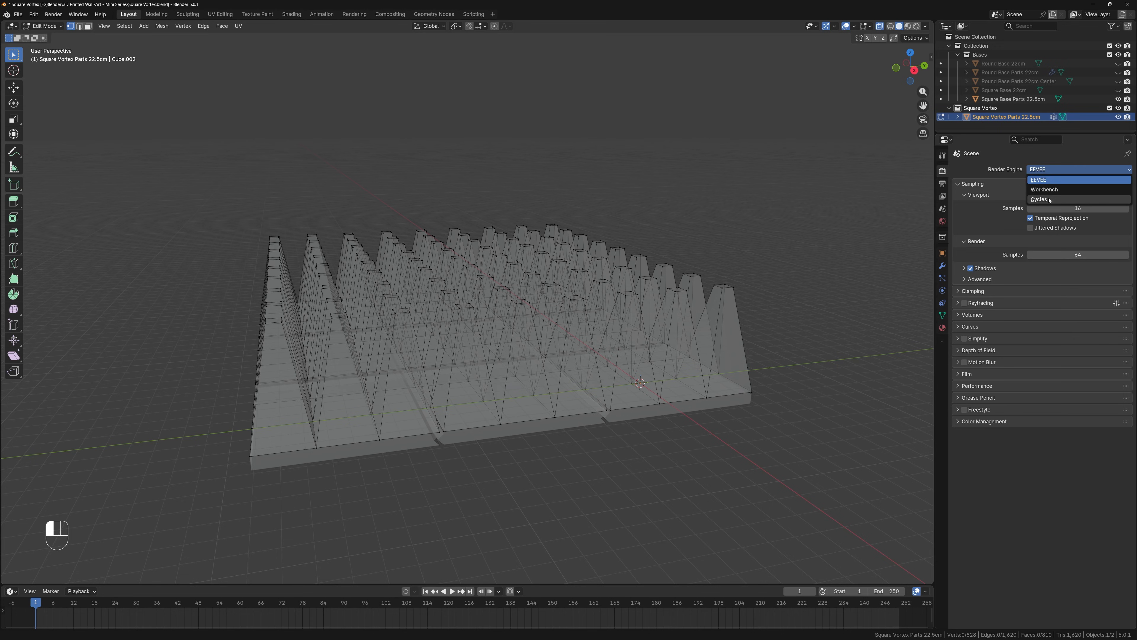
left_click(1014, 172)
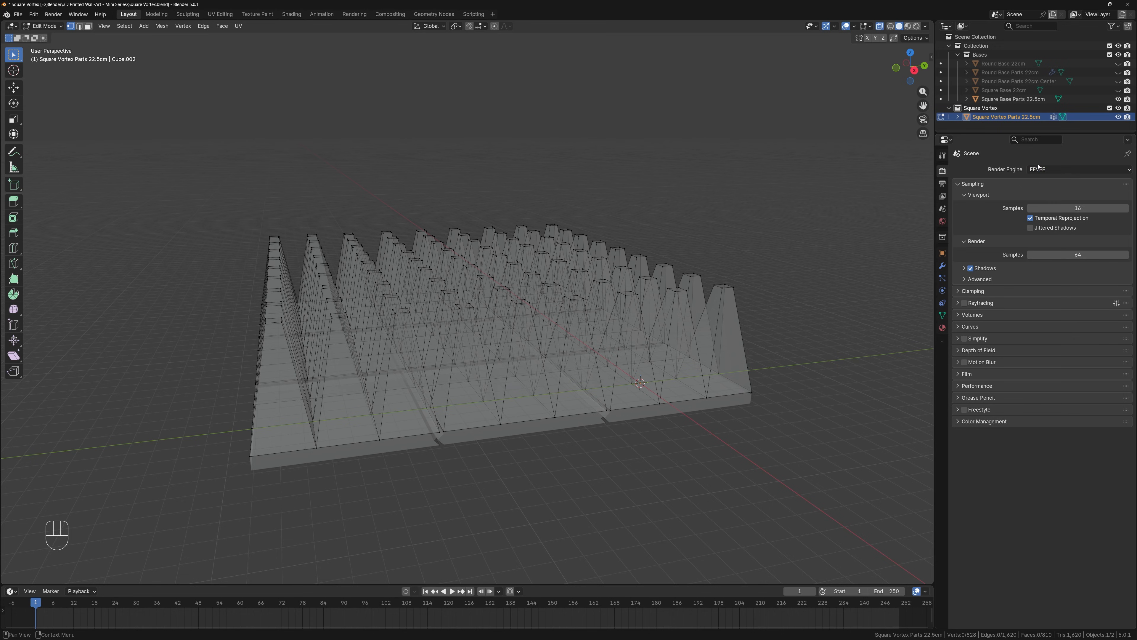
Set the scene's unit scale to 0.01 and its length unit to centimeters
left_click(944, 209)
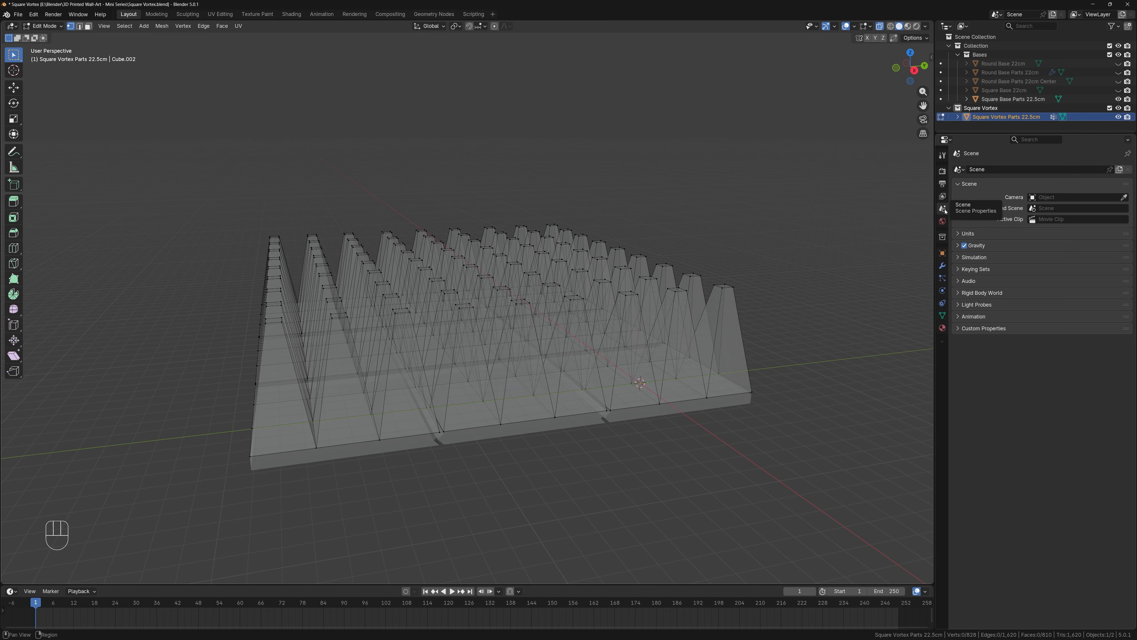
left_click(968, 233)
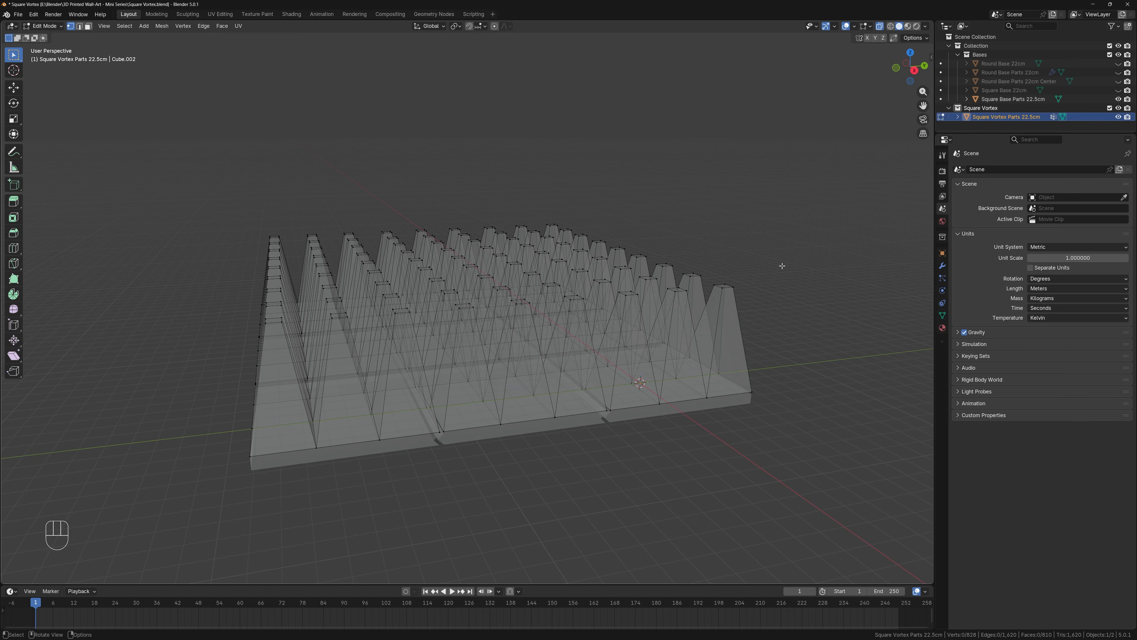
left_click(1053, 257)
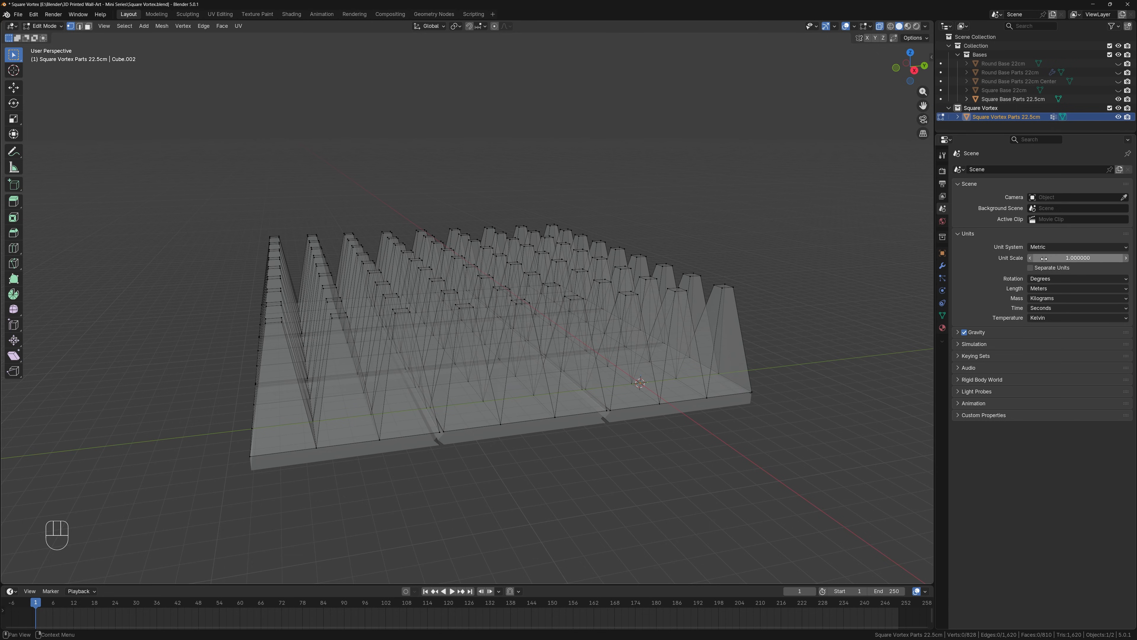
type("0.01")
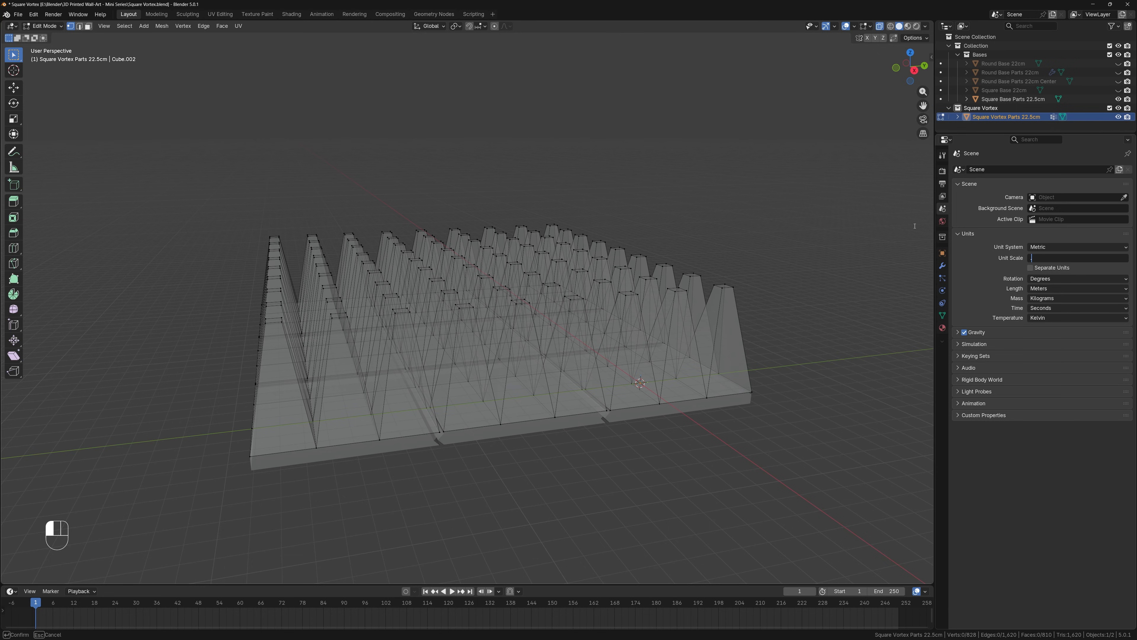
key("Return")
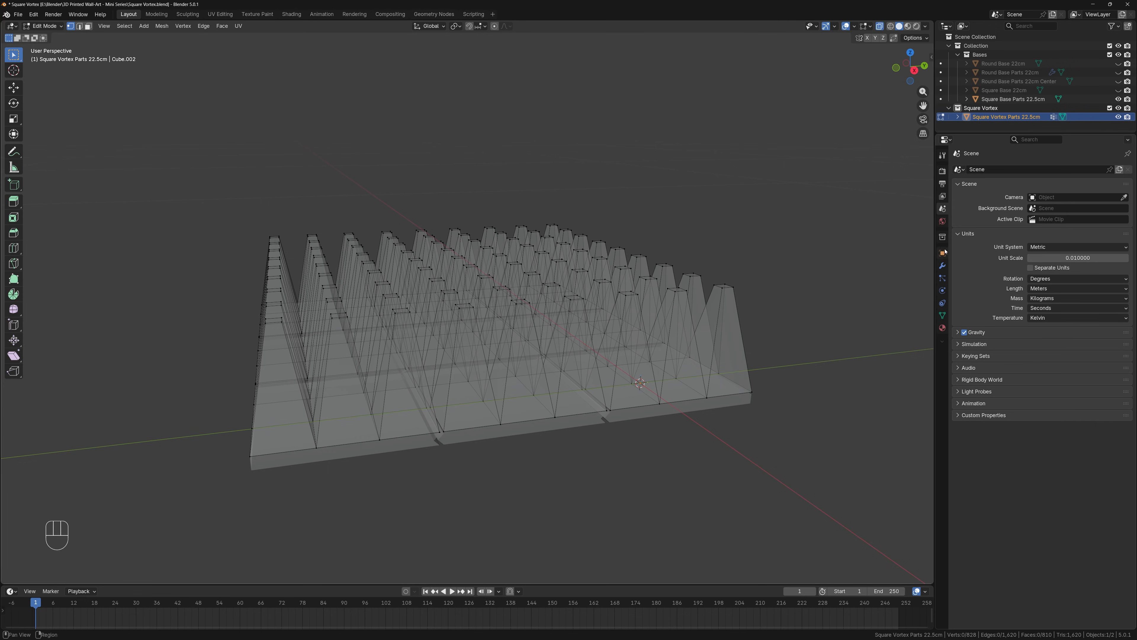
left_click(1043, 288)
left_click(1043, 328)
Set the viewport grid scale to 0.01 to match the scene units
left_click(854, 26)
left_click(830, 78)
type(".01")
key("Return")
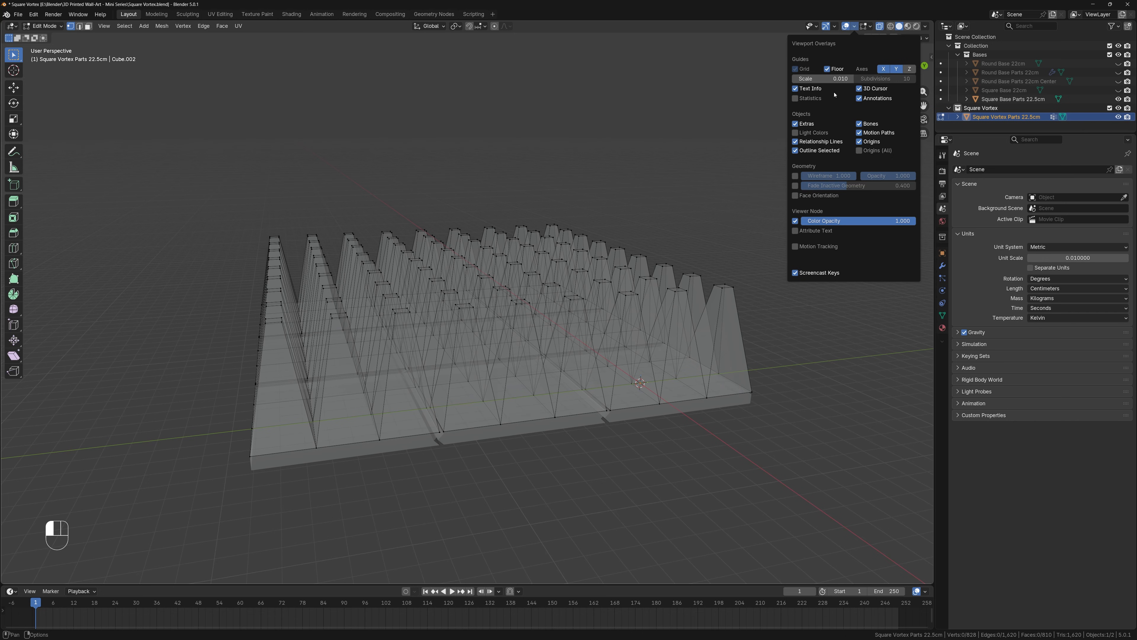
left_click(808, 371)
Select the Top group's vertices, deselect the raised tips from the right orthographic view, and hide the vertices remaining at the spikes' foot
mouse_move(732, 258)
middle_mouse_down()
mouse_move(741, 269)
mouse_move(723, 274)
middle_mouse_up()
scroll(697, 332, "up", 2)
middle_click_drag(697, 332, 798, 241)
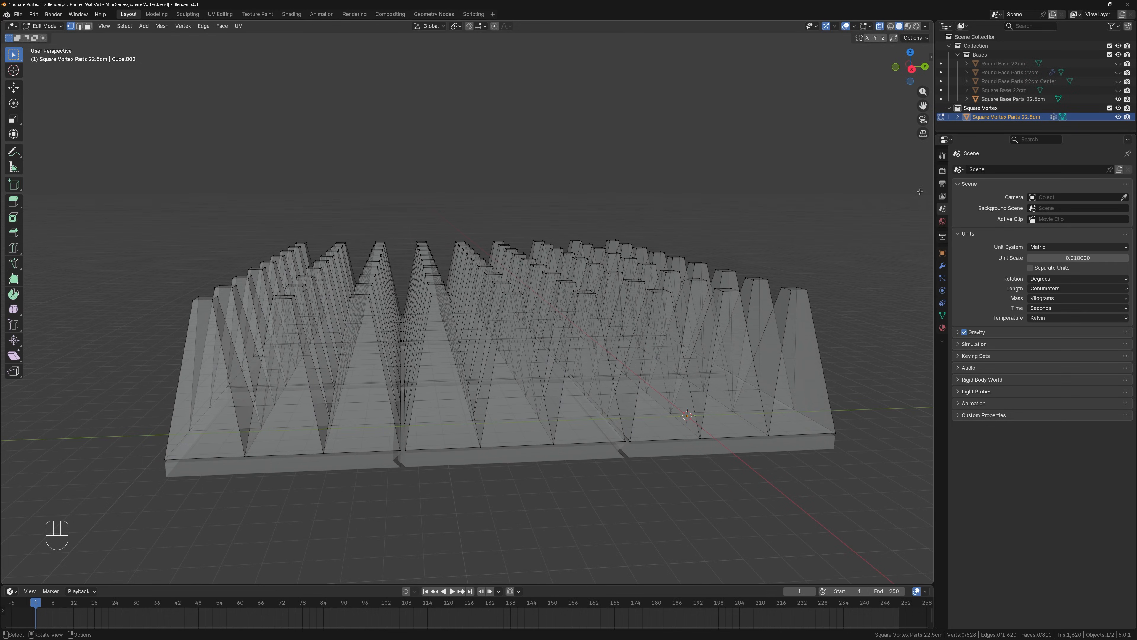
left_click(942, 315)
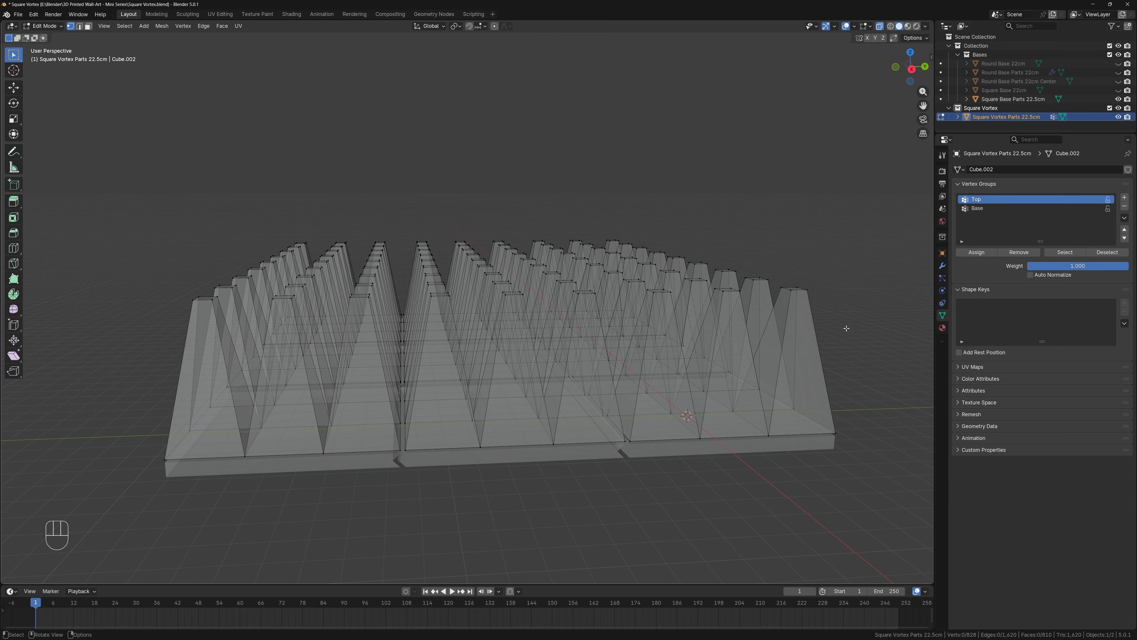
middle_click_drag(846, 328, 804, 325)
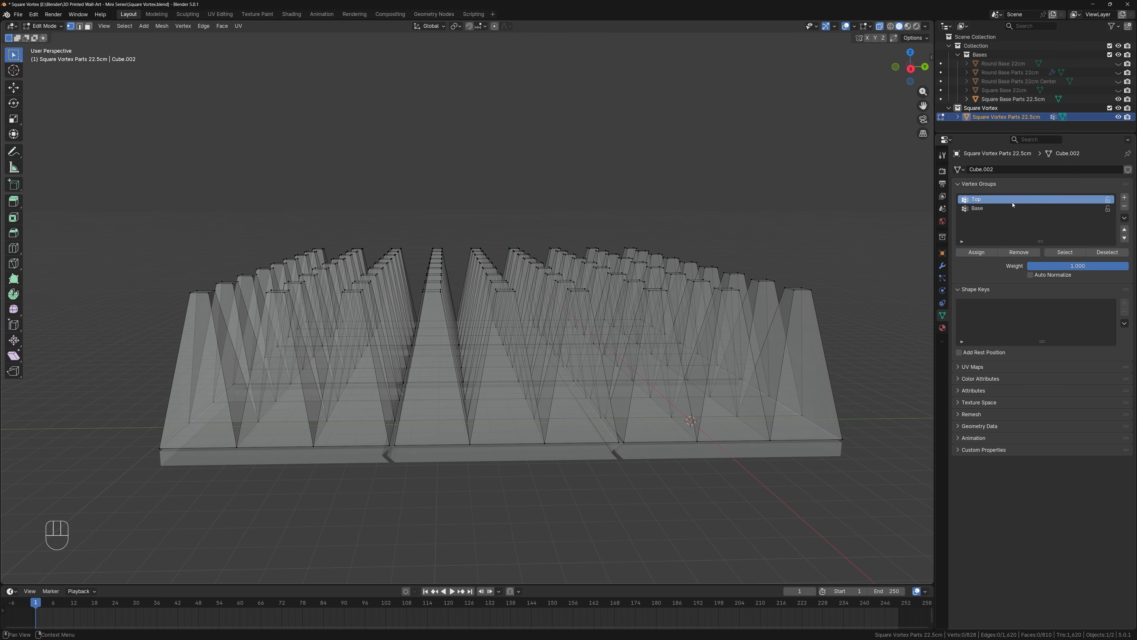
left_click(1065, 253)
middle_click_drag(761, 322, 617, 323)
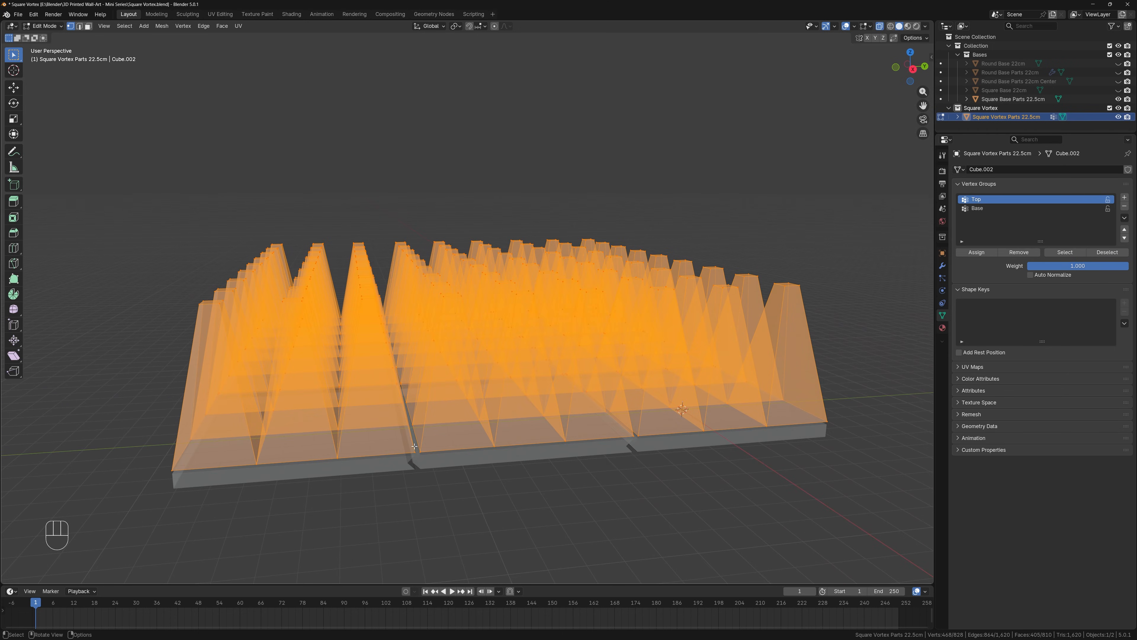
mouse_move(621, 377)
middle_mouse_down("shift")
mouse_move(628, 399)
mouse_move(616, 395)
mouse_move(629, 394)
middle_mouse_up("shift")
middle_click_drag(808, 264, 475, 248)
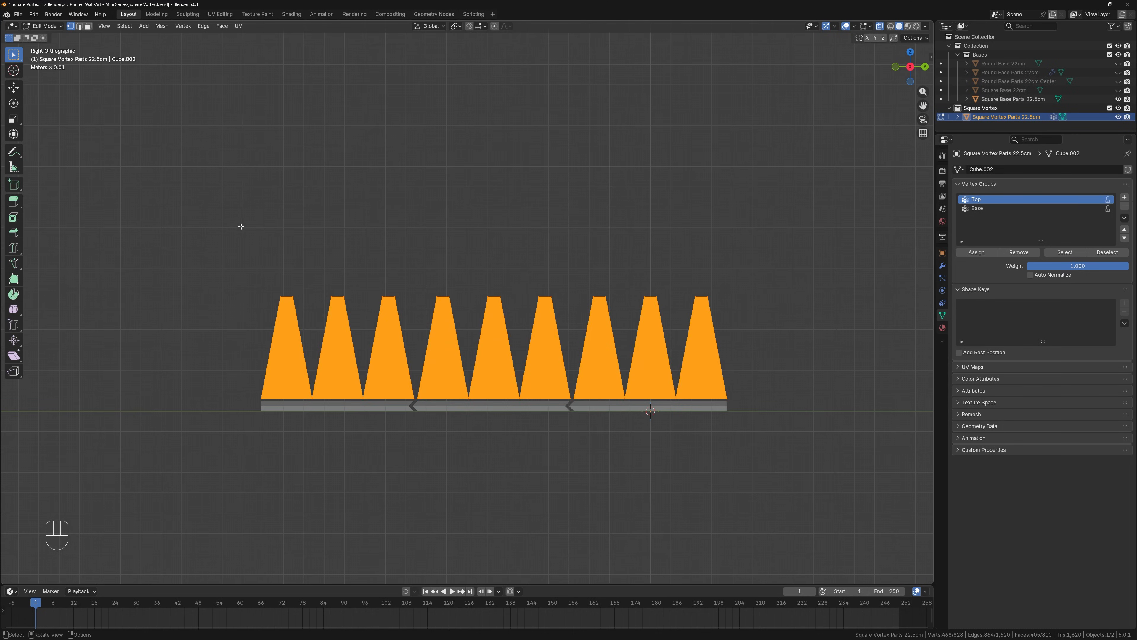
left_click_drag(220, 212, 795, 338, "ctrl")
middle_click_drag(794, 333, 530, 294)
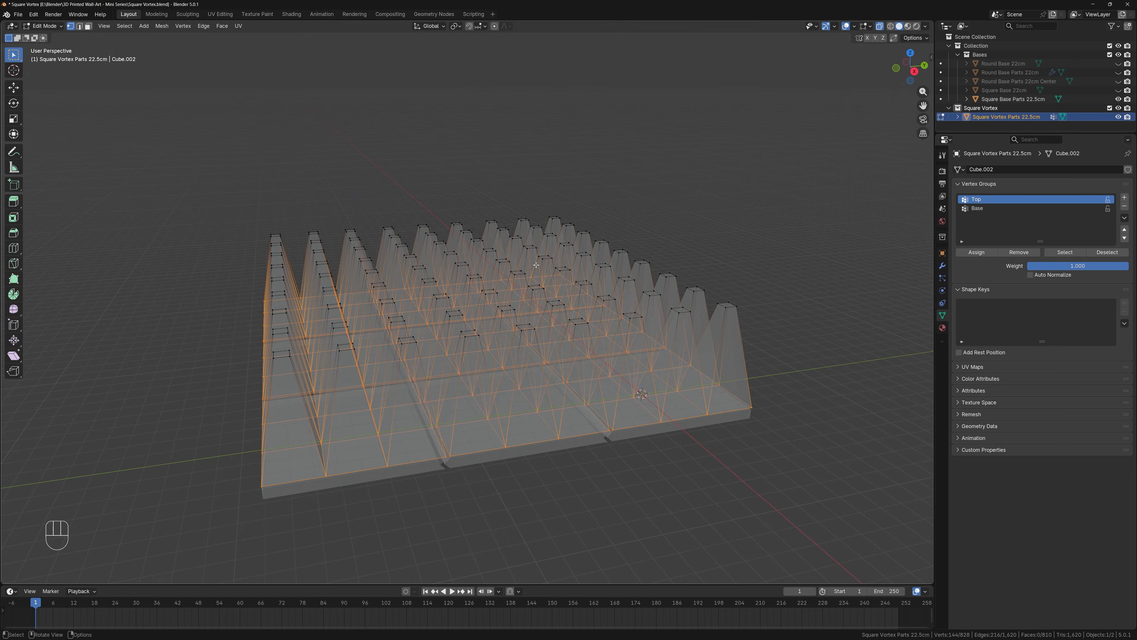
key("h")
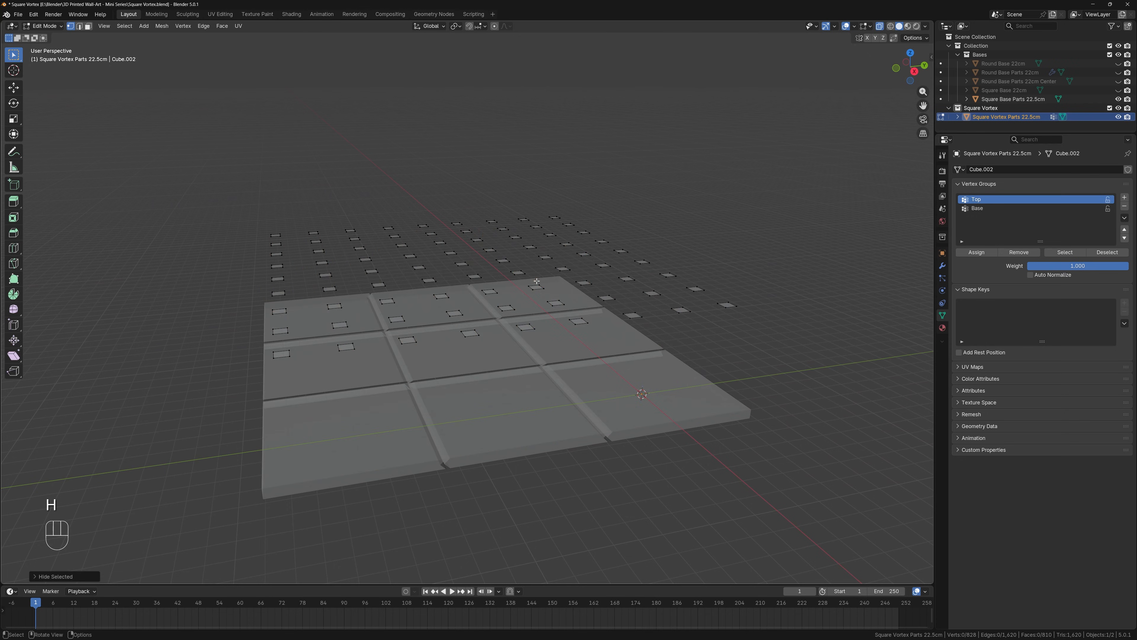
middle_click_drag(672, 319, 663, 380)
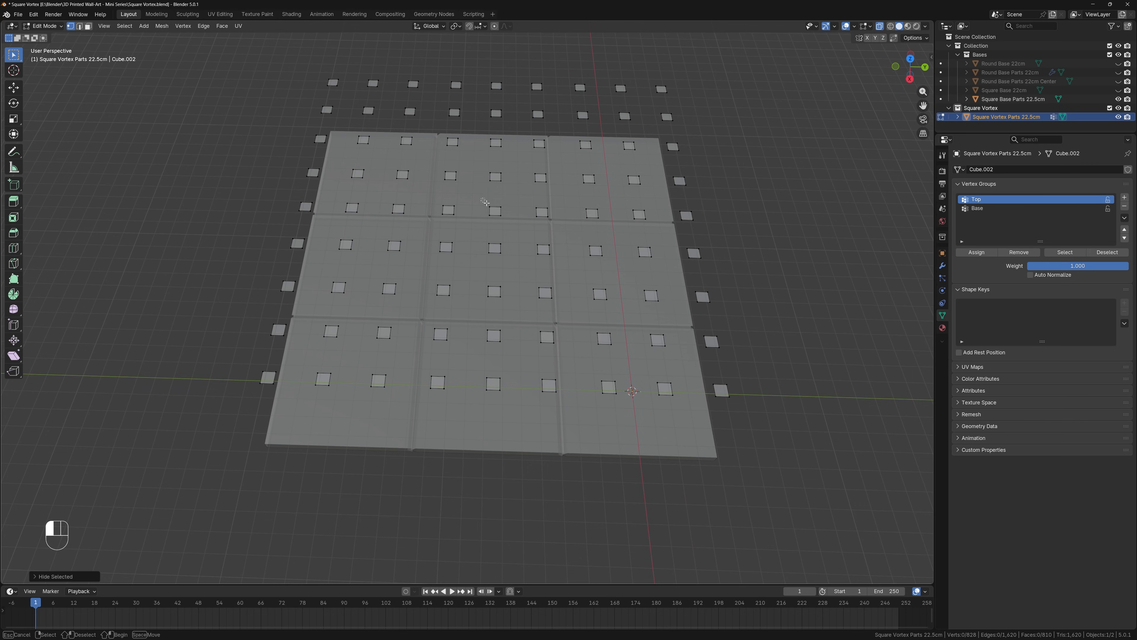
Select the tip face at the centre of the grid of raised tips
left_click(495, 211)
middle_click_drag(495, 211, 548, 212)
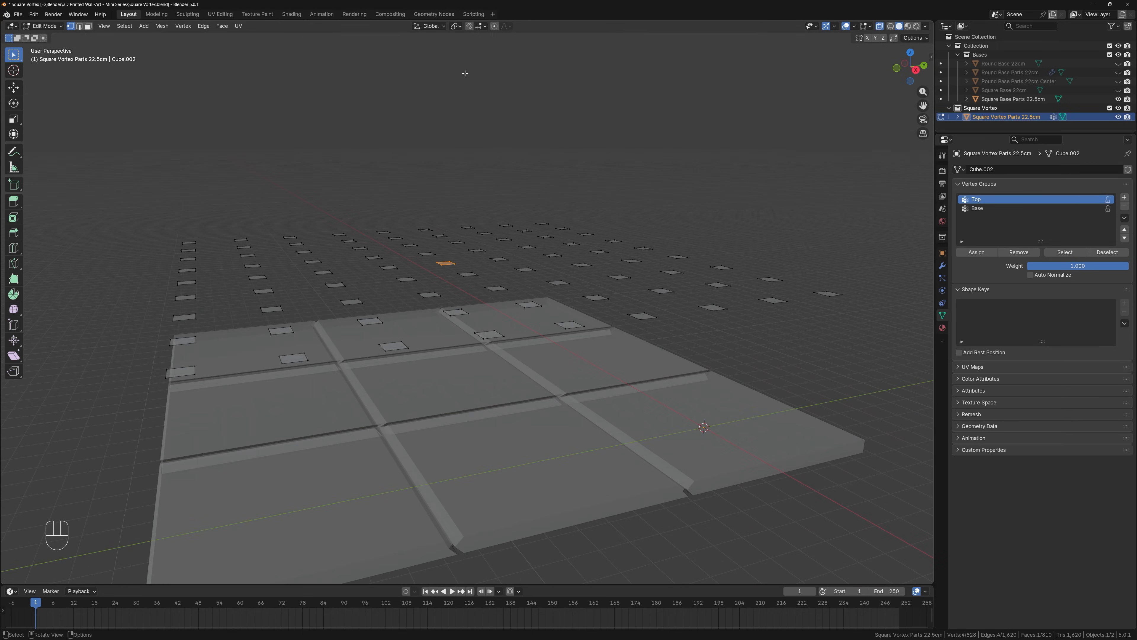
middle_click_drag(548, 135, 545, 189)
scroll(538, 362, "down", 3)
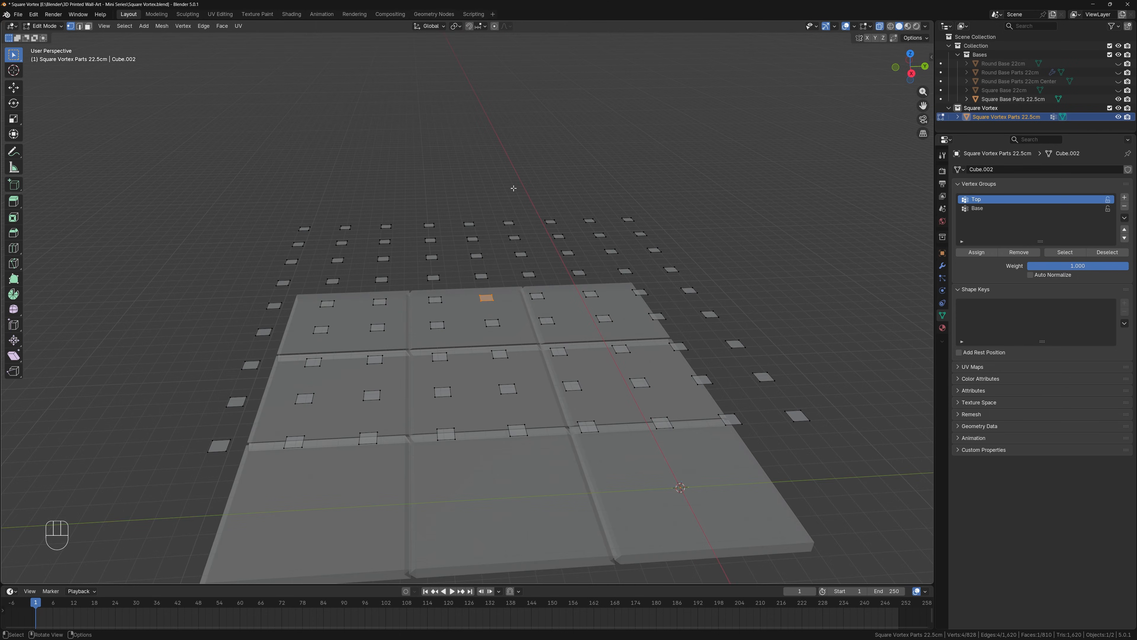
middle_click_drag(643, 363, 571, 351, "shift")
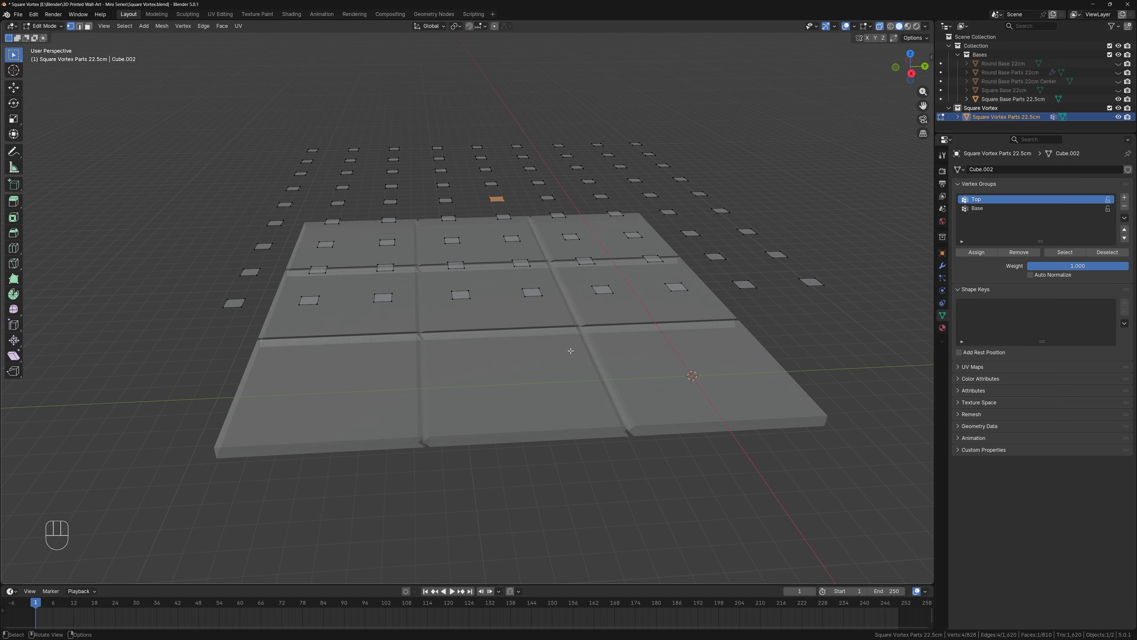
left_click(495, 26)
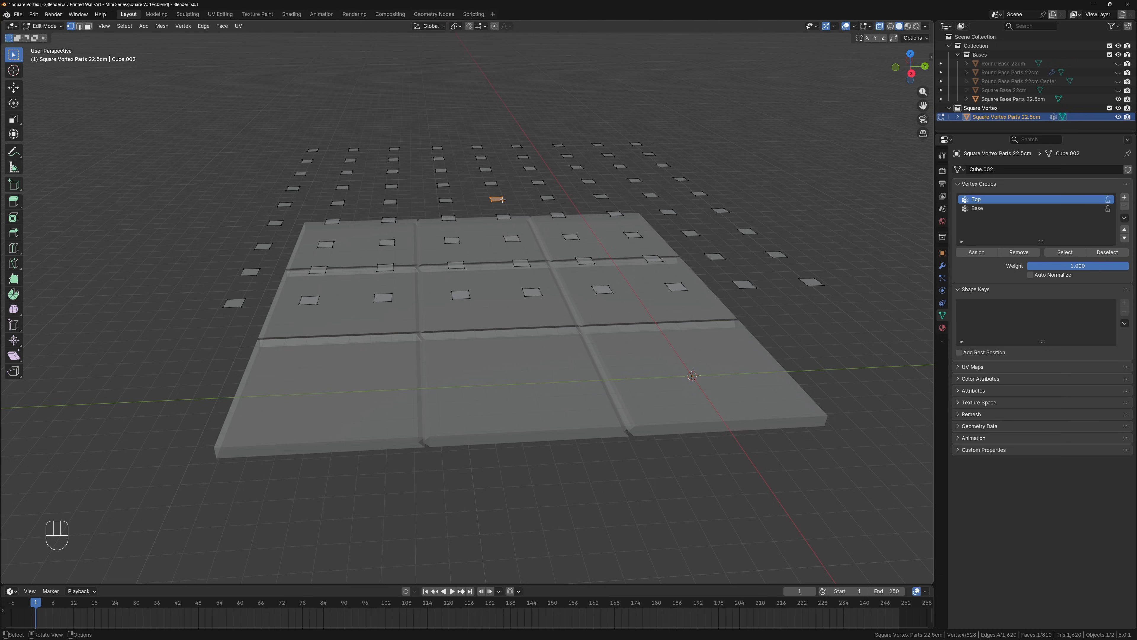
key("g")
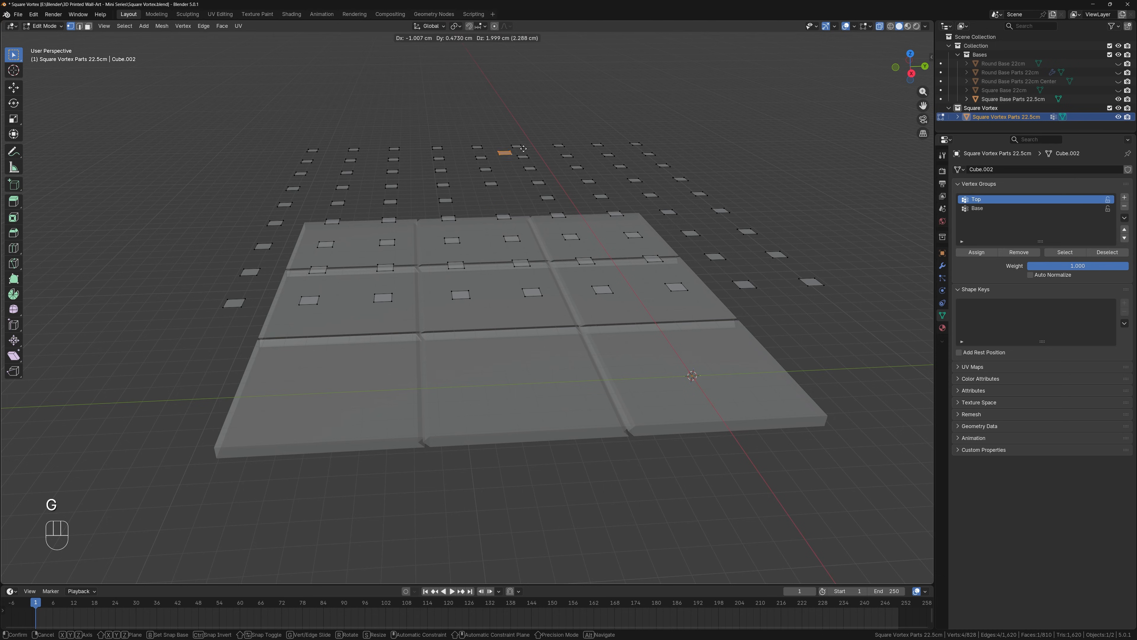
key("o")
key("o")
key("o")
right_click(517, 196)
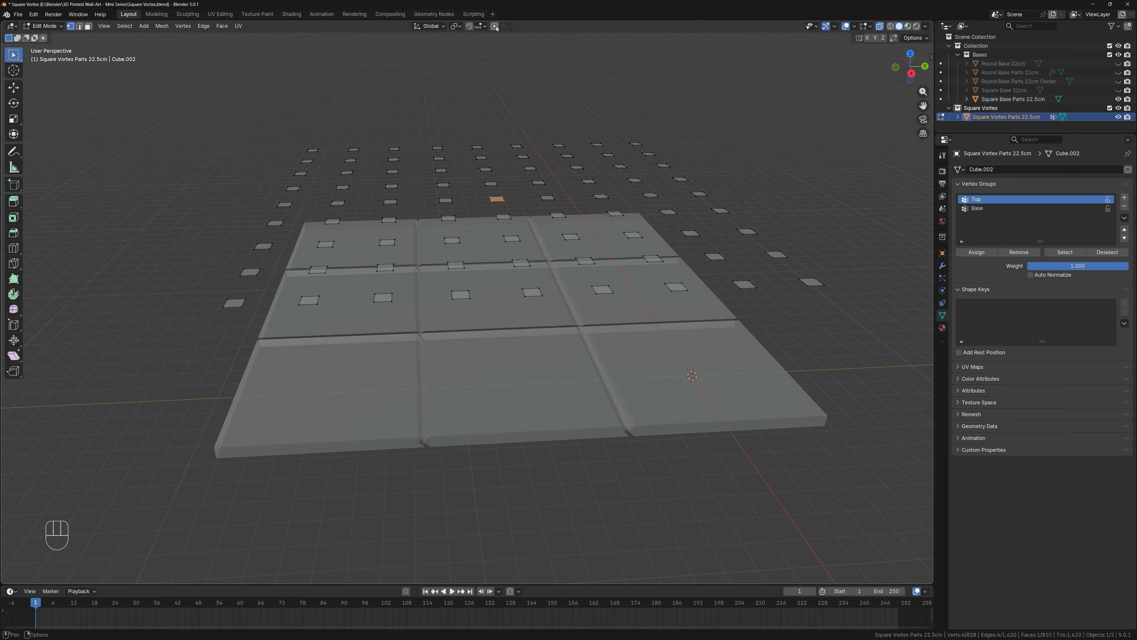
Enable proportional editing and review its falloff profiles and the transform pivot point options
key("o")
left_click(511, 26)
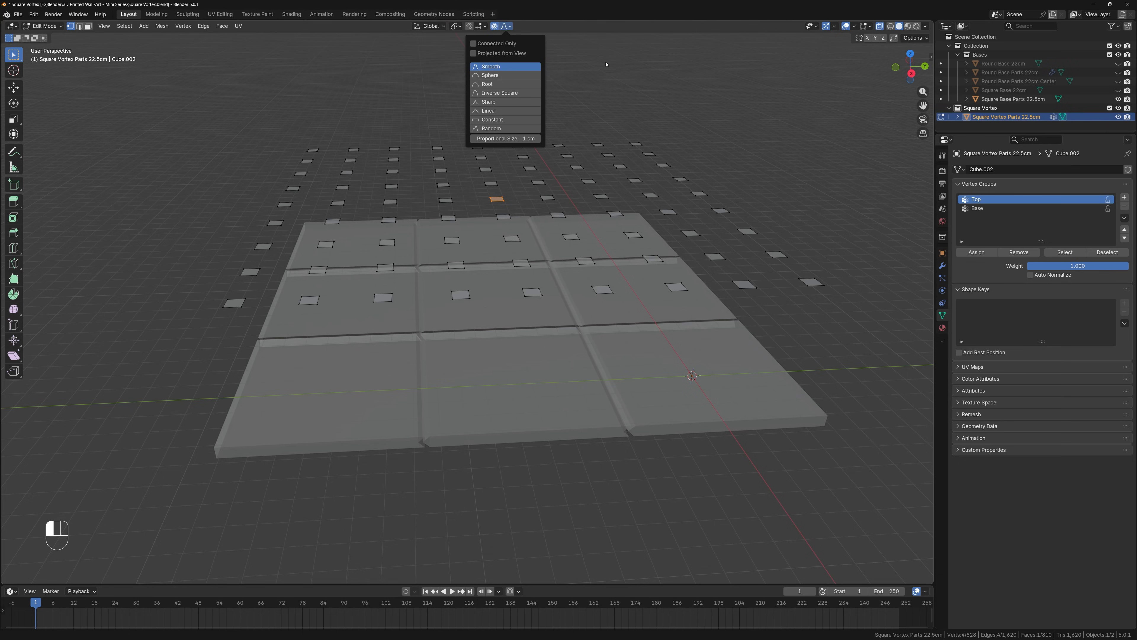
left_click(457, 26)
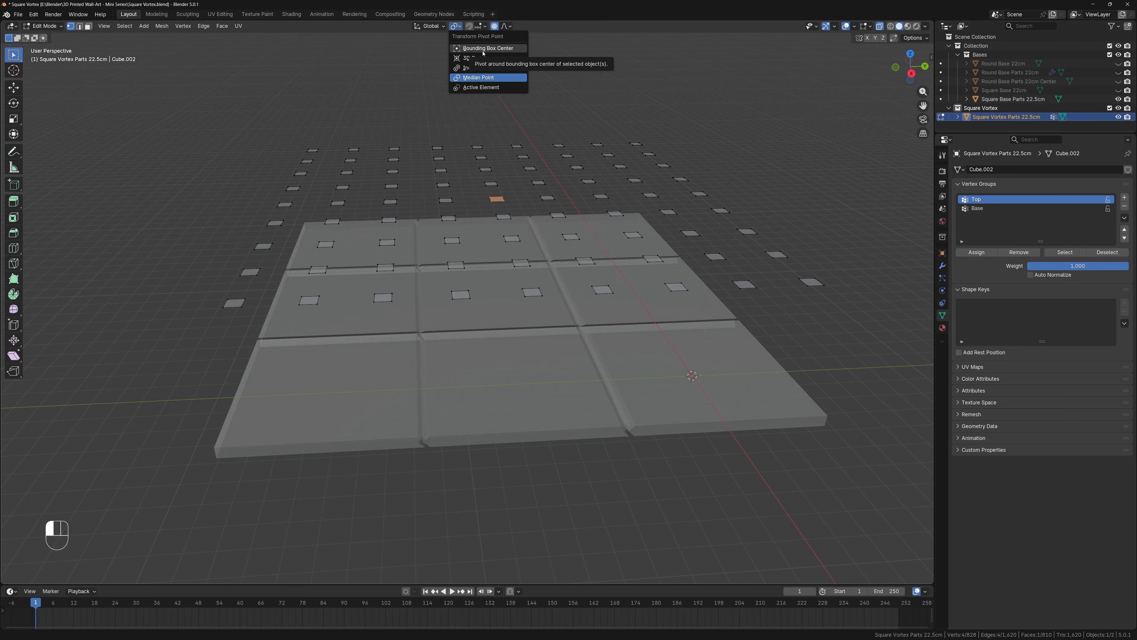
left_click(499, 88)
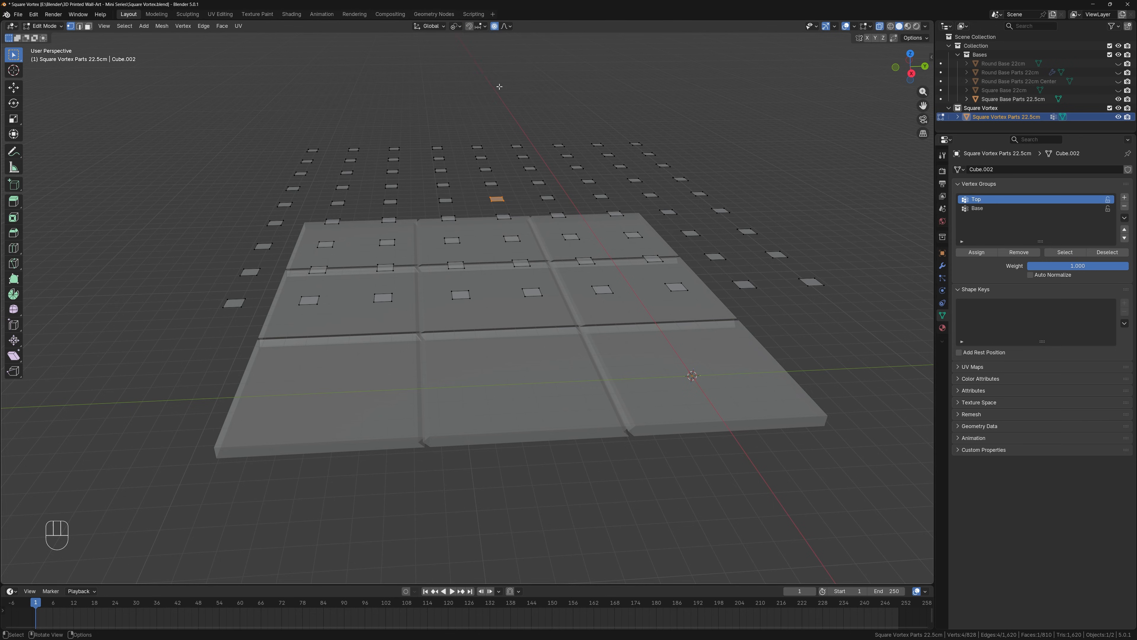
Move the centre tip up 2 cm along the global Z axis with a proportional size of about 8.14 cm
key("g")
key("z")
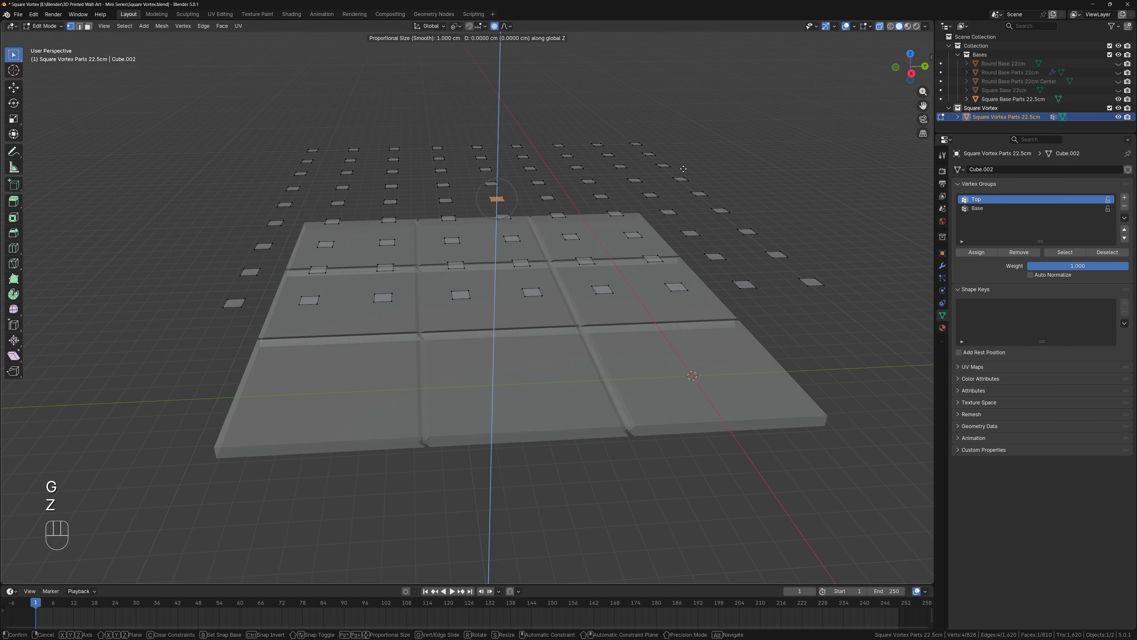
scroll(676, 167, "down", 2)
scroll(670, 164, "down", 16)
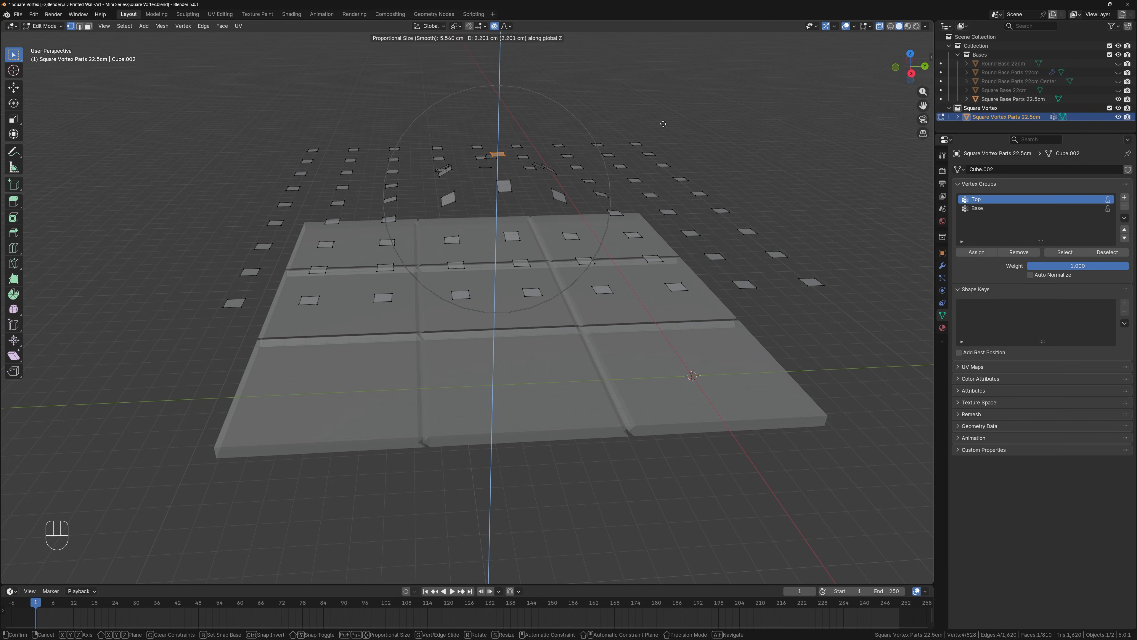
scroll(664, 107, "down", 3)
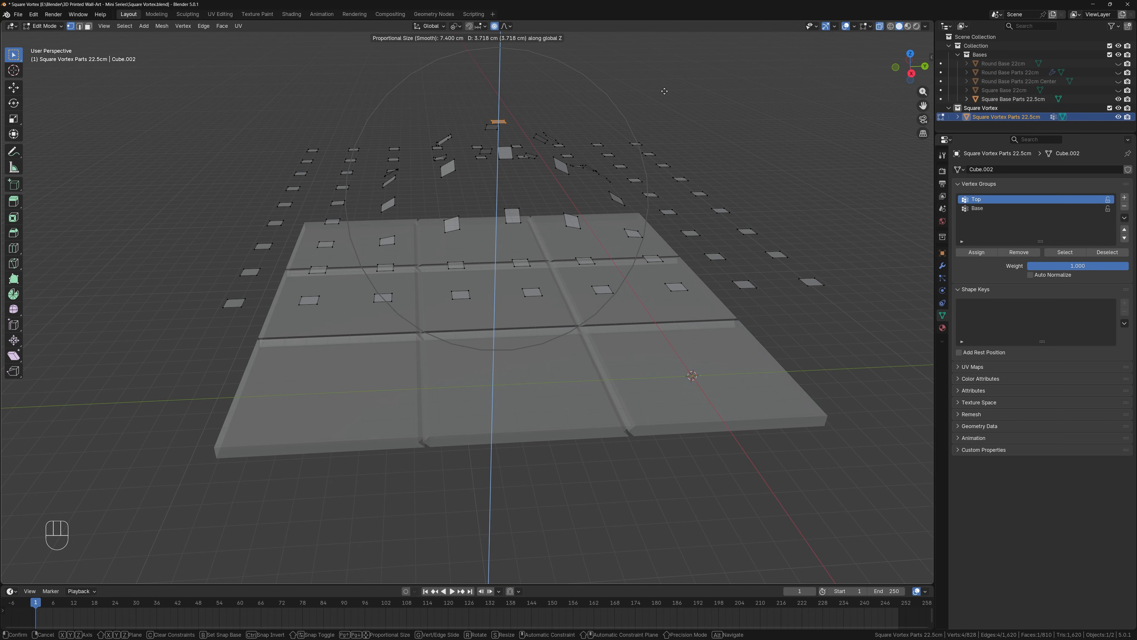
scroll(666, 81, "down", 1)
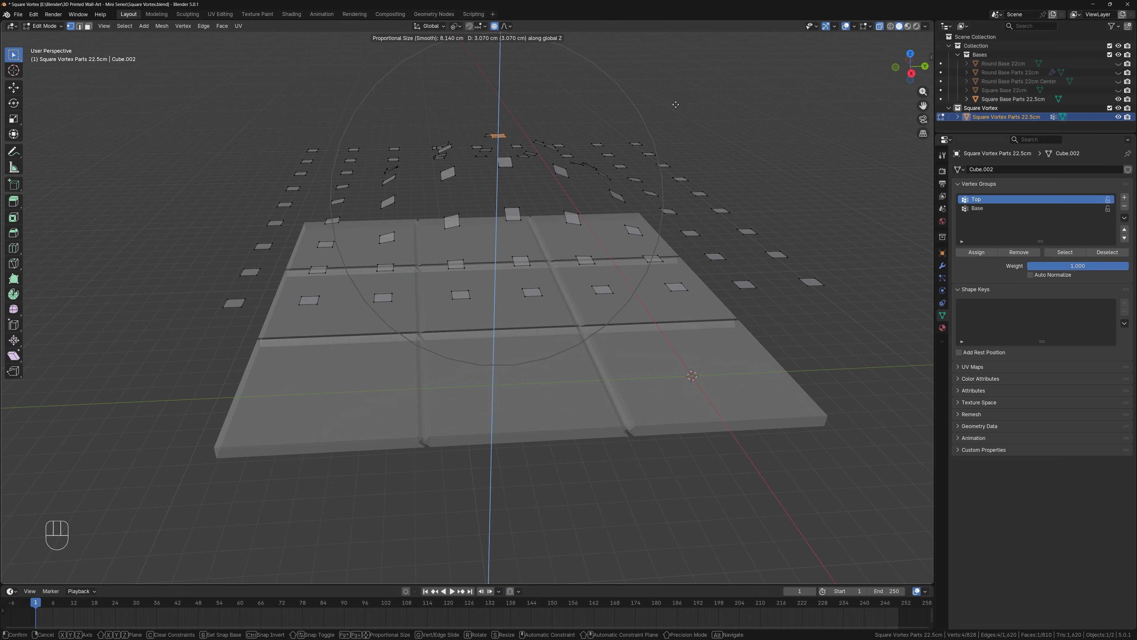
scroll(676, 120, "up", 1)
scroll(680, 125, "up", 1)
scroll(685, 128, "up", 1)
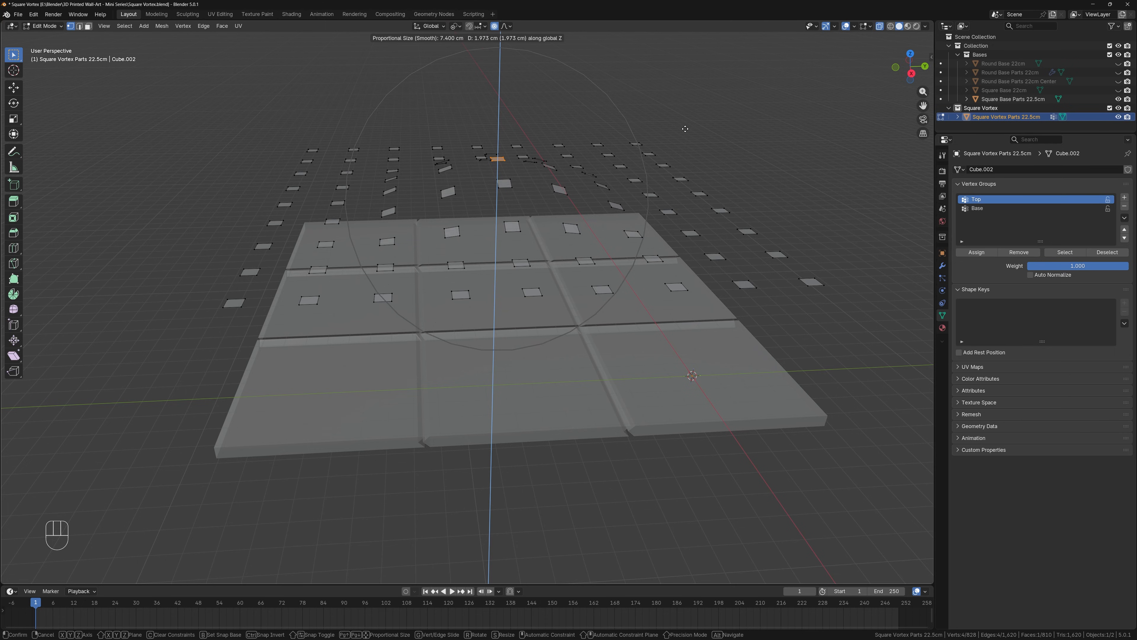
scroll(684, 128, "down", 3)
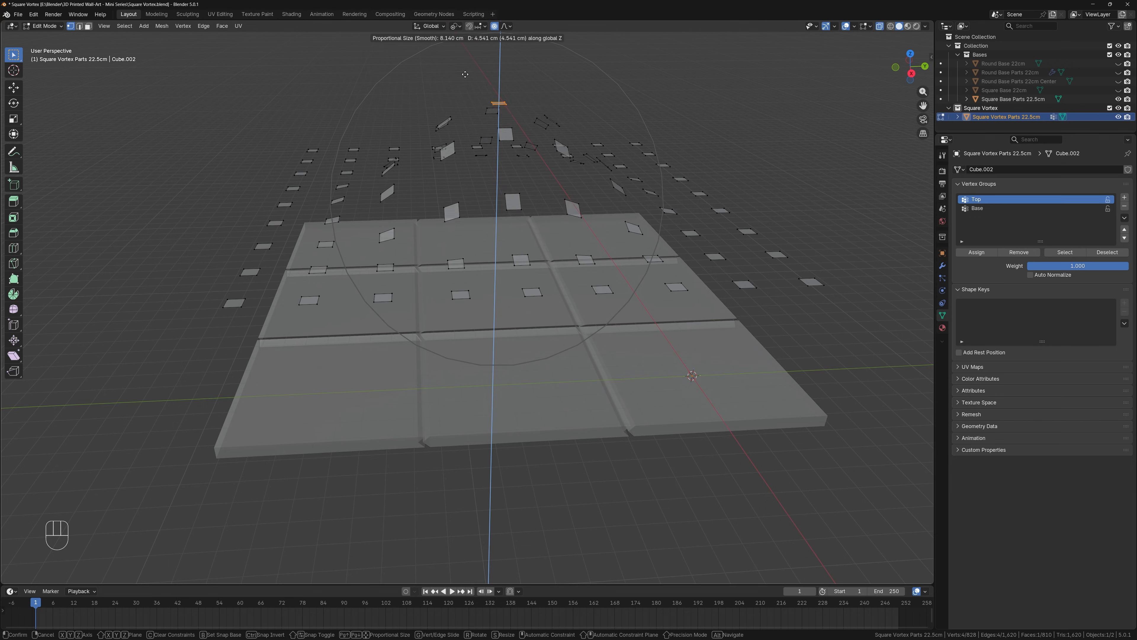
key("KP_2")
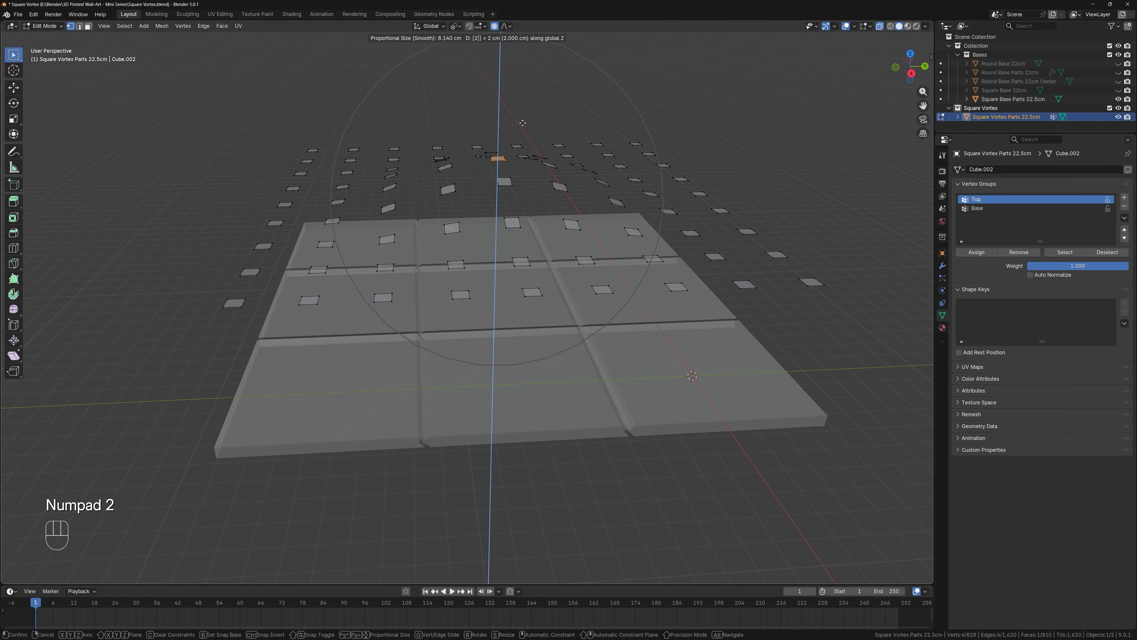
key("KP_Enter")
Select the middle tip on each of the four outer edges and move them down about 1.44 cm along global Z with proportional falloff
middle_click_drag(622, 109, 493, 247)
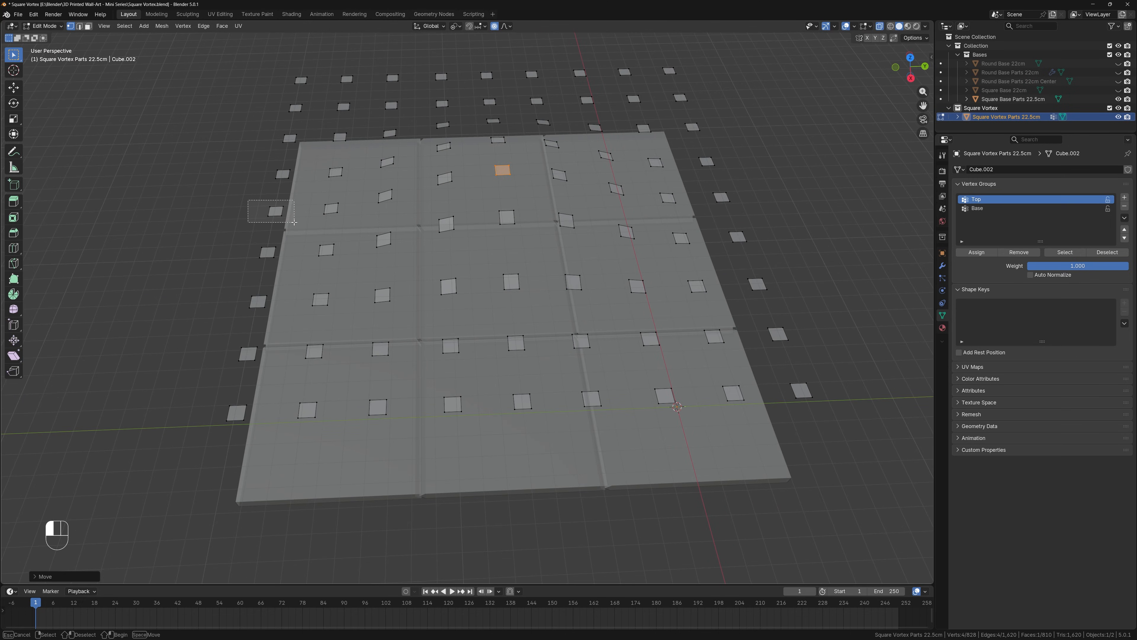
left_click(276, 211)
left_click(486, 75, "shift")
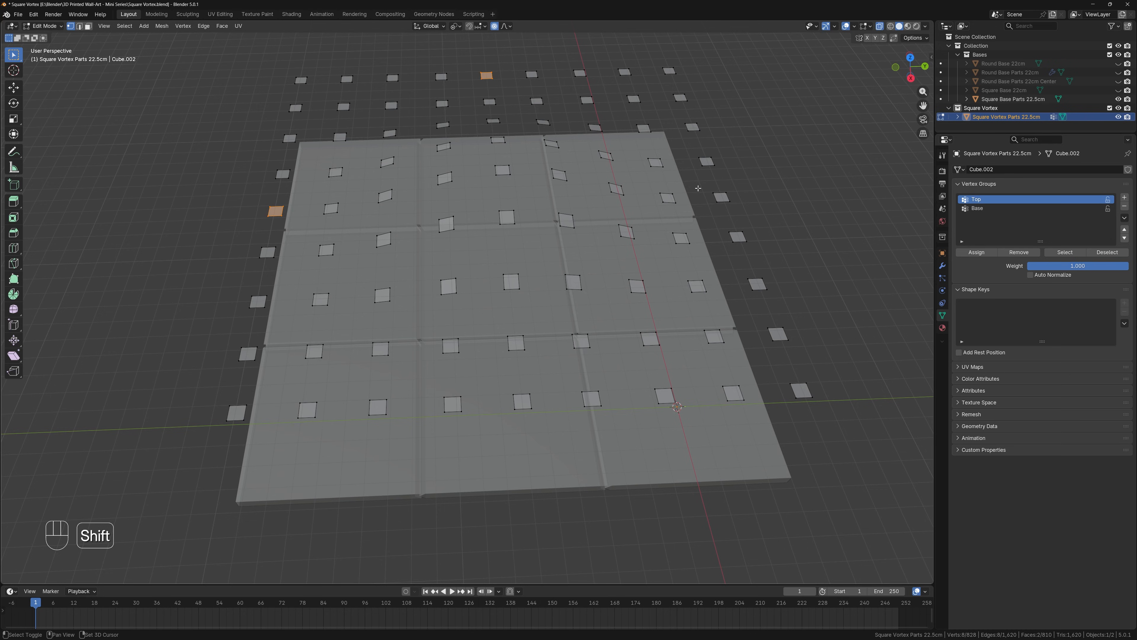
left_click(721, 197, "shift")
left_click(499, 382, "shift")
middle_click_drag(499, 382, 596, 444)
key("g")
key("z")
scroll(597, 448, "down", 2)
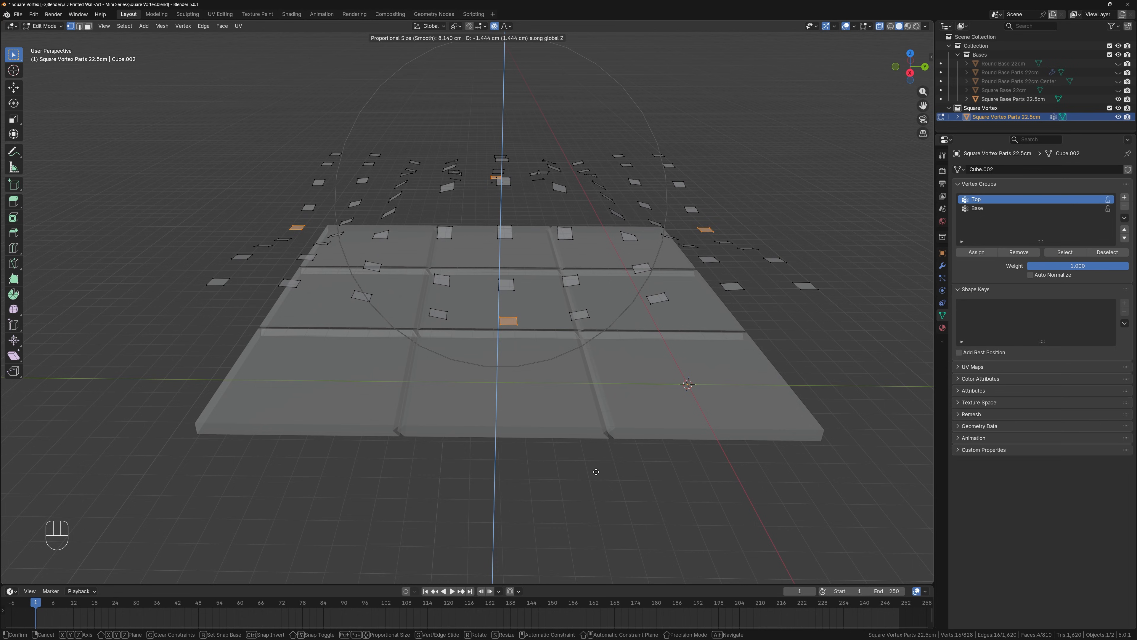
left_click(596, 471)
Select all visible tips and move them down 2 cm along the global Z axis
middle_click_drag(595, 471, 460, 362)
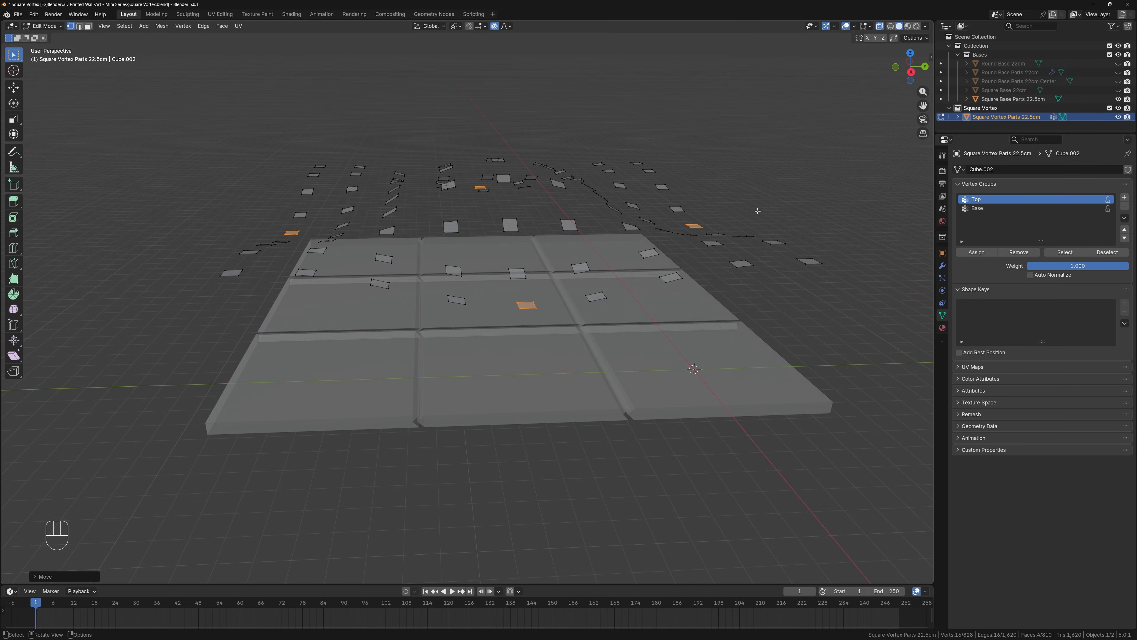
key("a")
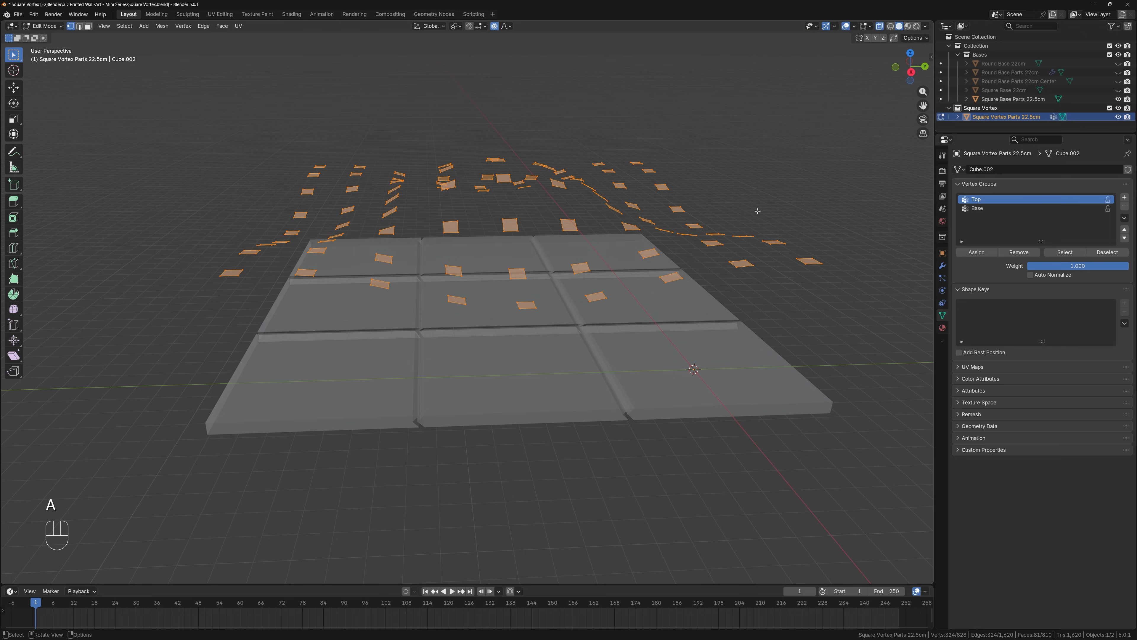
key("g")
key("z")
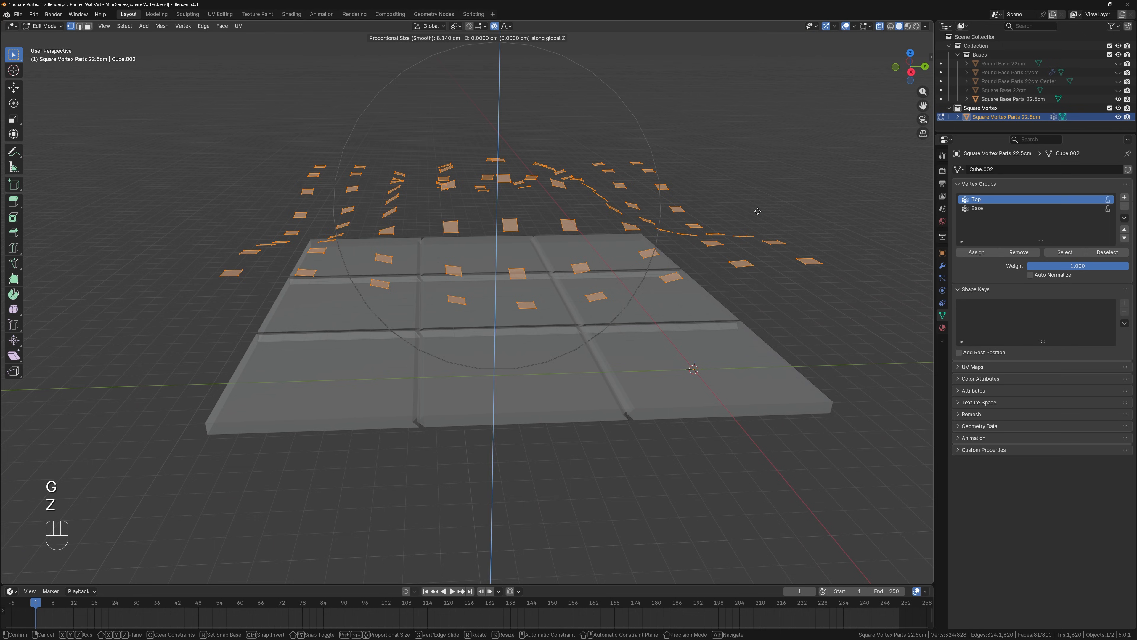
key("KP_2")
key("KP_Subtract")
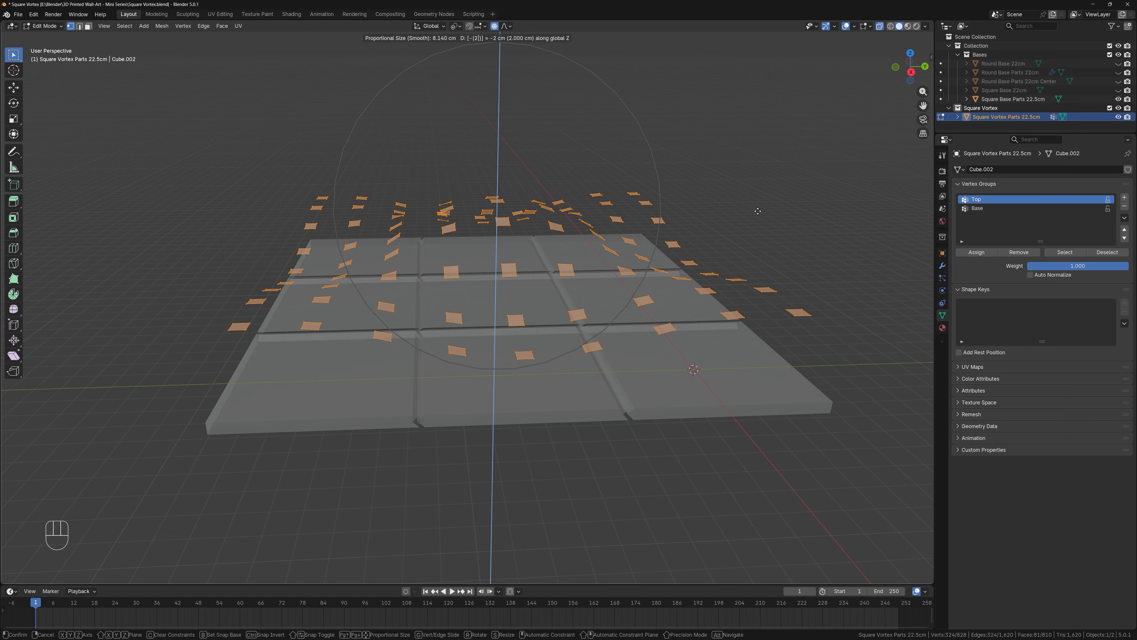
key("KP_Enter")
Select only the centre tip and rotate it 45° about the global Z axis with a proportional size of 8.14
middle_click_drag(757, 211, 681, 261)
left_click(787, 242)
middle_click_drag(704, 224, 587, 288)
left_click(515, 258)
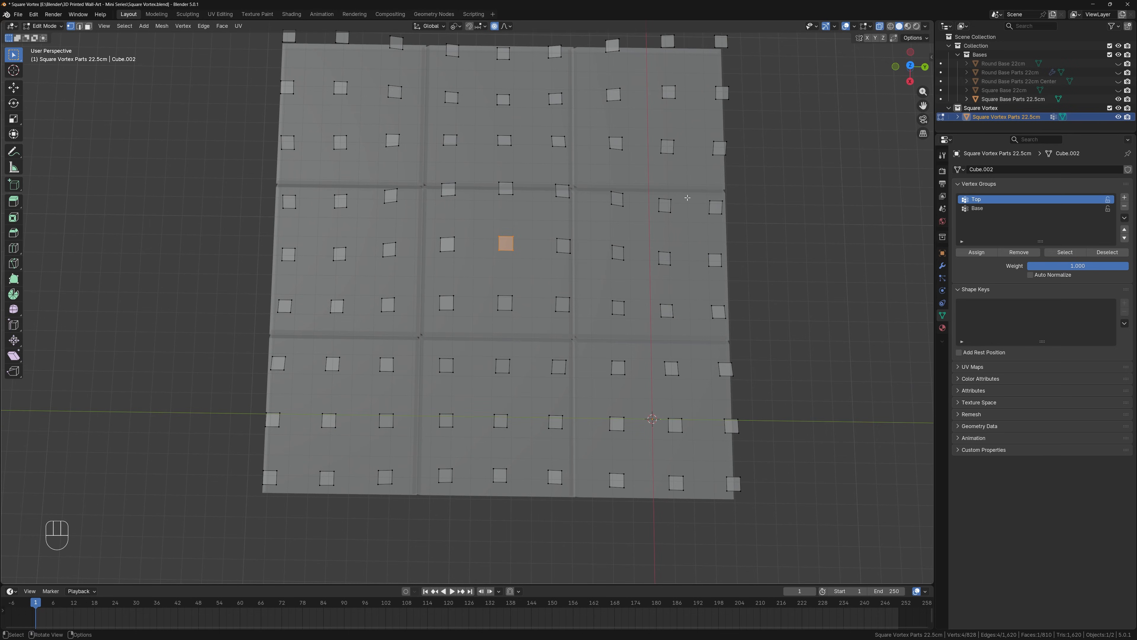
key("r")
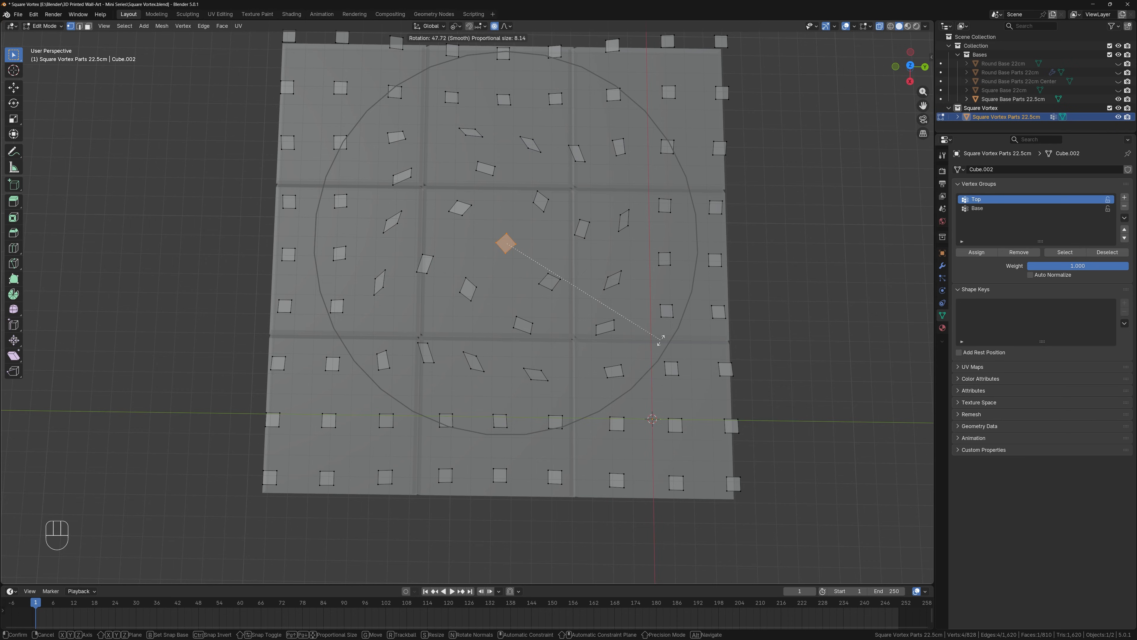
key("KP_4")
key("KP_5")
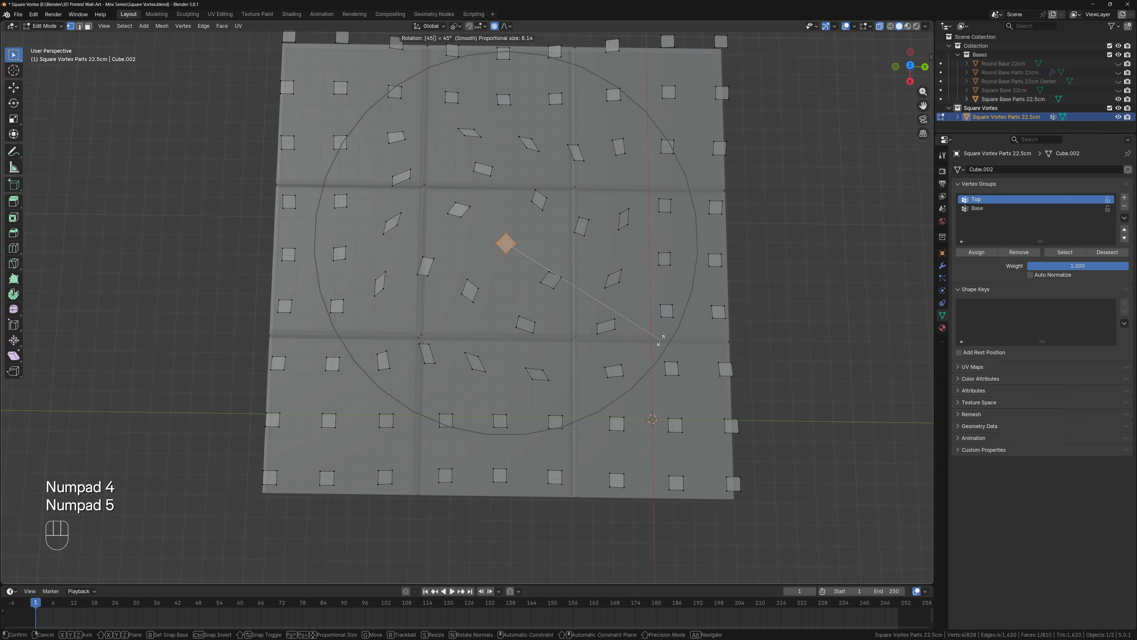
key("z")
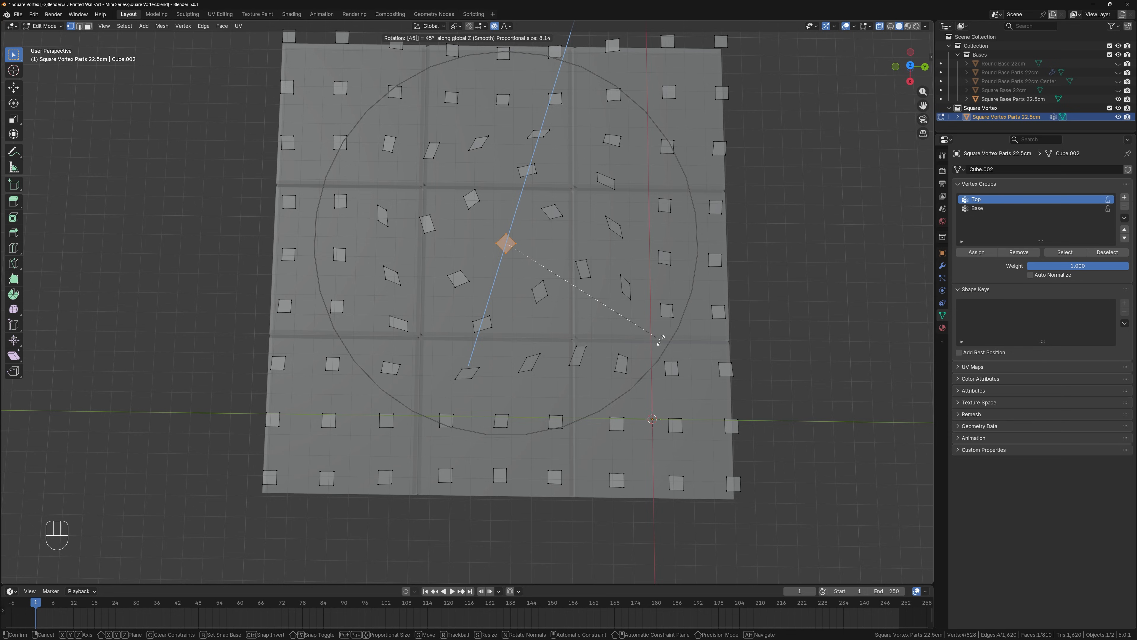
key("KP_Enter")
Reveal the hidden geometry, turn off X-ray and inspect the twisted spikes in Object Mode before returning to Edit Mode
middle_click_drag(658, 241, 502, 194)
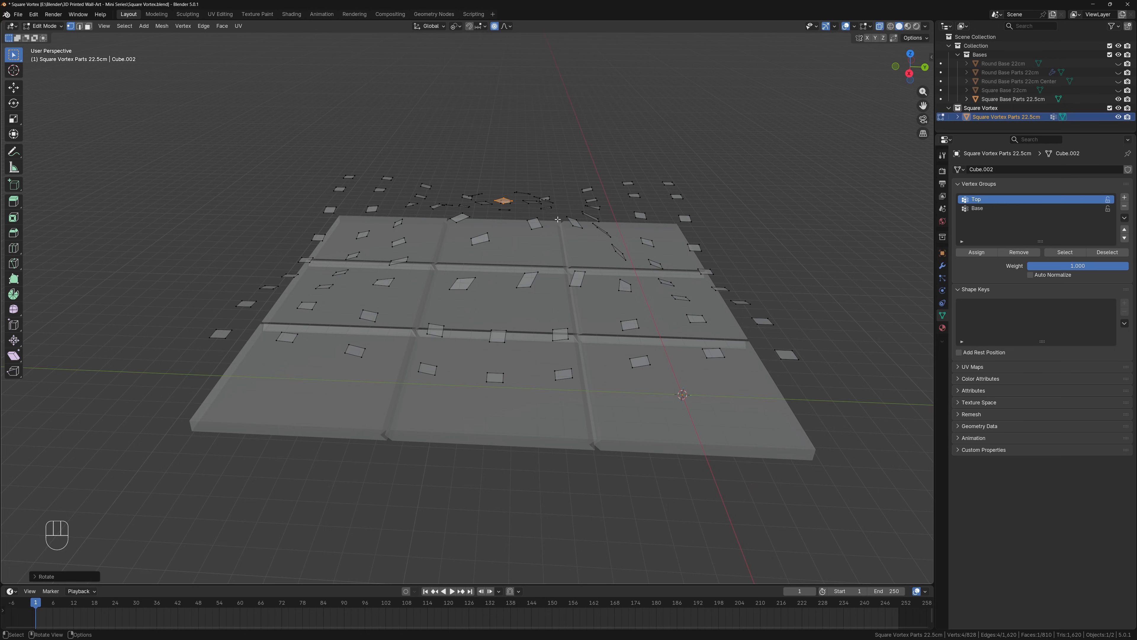
key("alt+h")
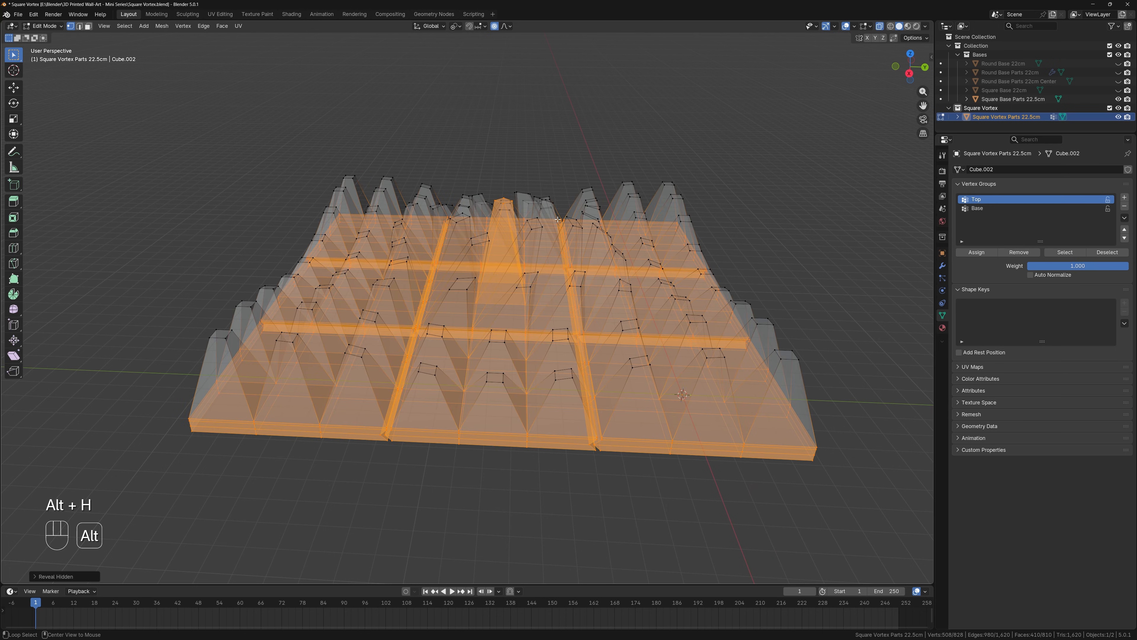
key("Tab")
mouse_move(541, 457)
middle_mouse_down()
mouse_move(609, 452)
mouse_move(616, 441)
mouse_move(627, 461)
mouse_move(595, 486)
mouse_move(593, 520)
mouse_move(660, 437)
mouse_move(708, 427)
mouse_move(603, 432)
mouse_move(607, 516)
mouse_move(559, 447)
mouse_move(599, 508)
mouse_move(665, 447)
mouse_move(556, 291)
middle_mouse_up()
key("alt+z")
middle_click_drag(502, 233, 556, 256)
key("Tab")
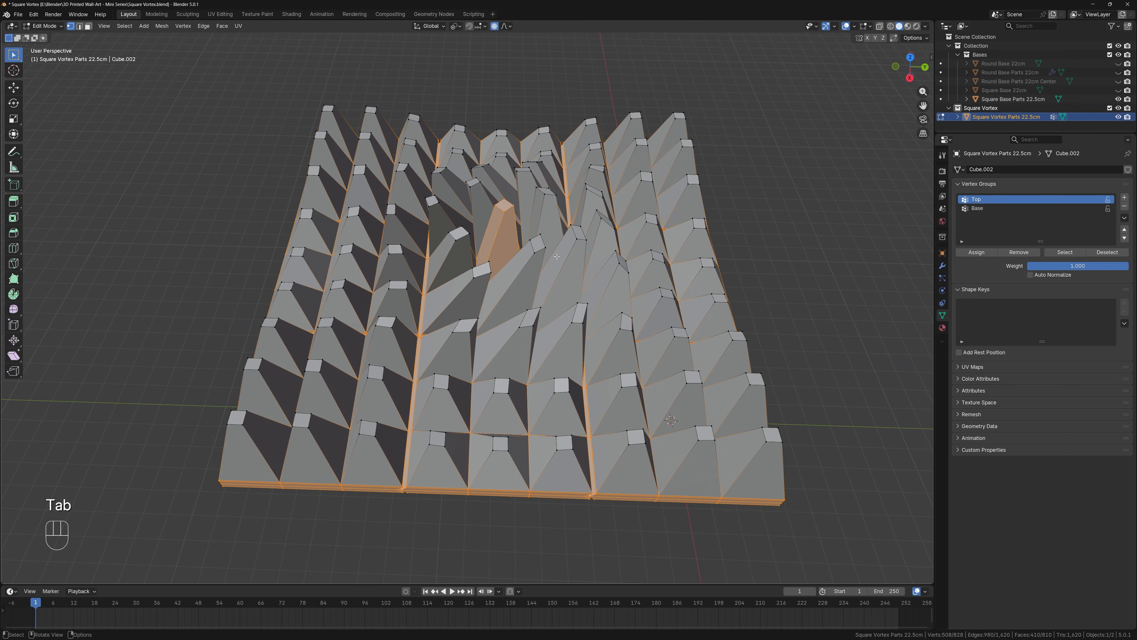
type("rz")
type("45")
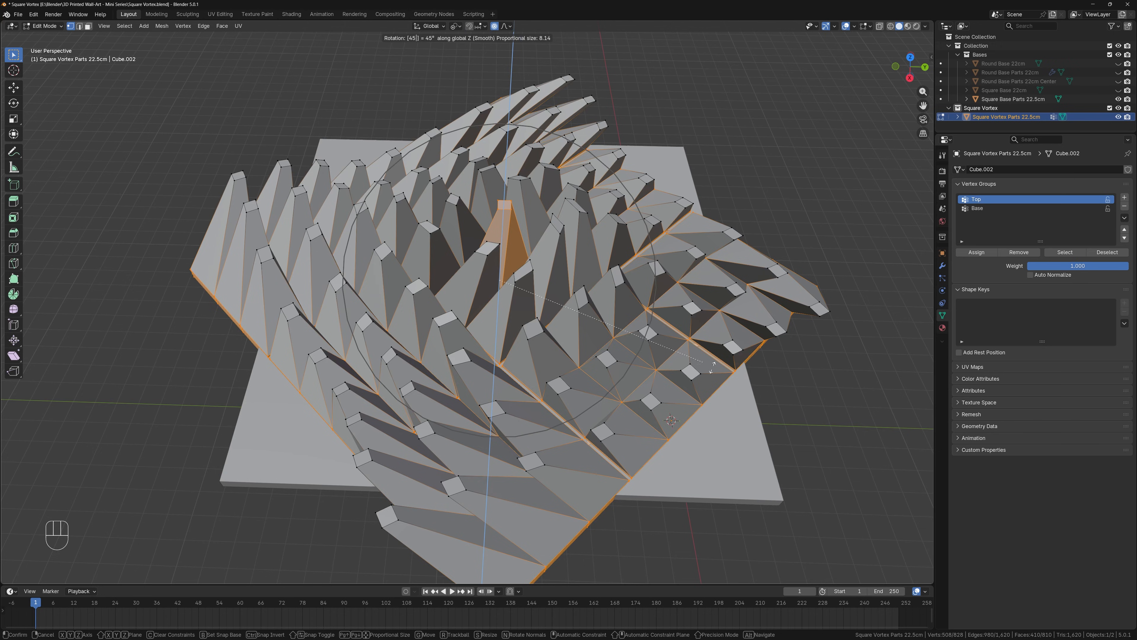
key("y")
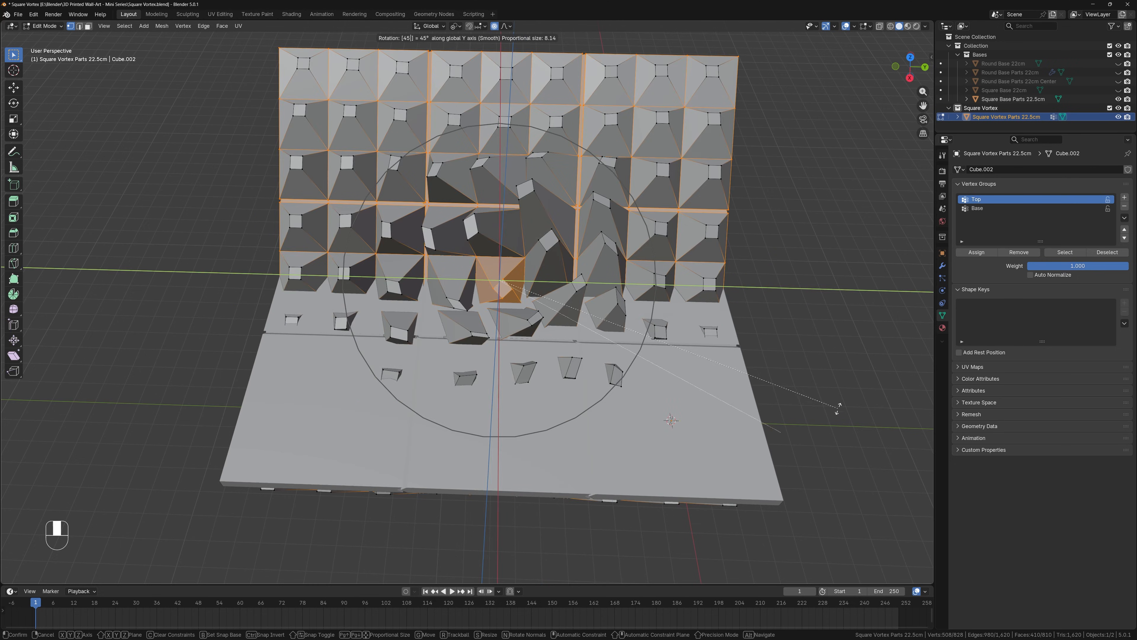
right_click(764, 371)
Undo the mode changes and the reveal so that only the spike tips are shown for editing
mouse_move(605, 428)
middle_mouse_down()
mouse_move(598, 441)
mouse_move(591, 432)
middle_mouse_up()
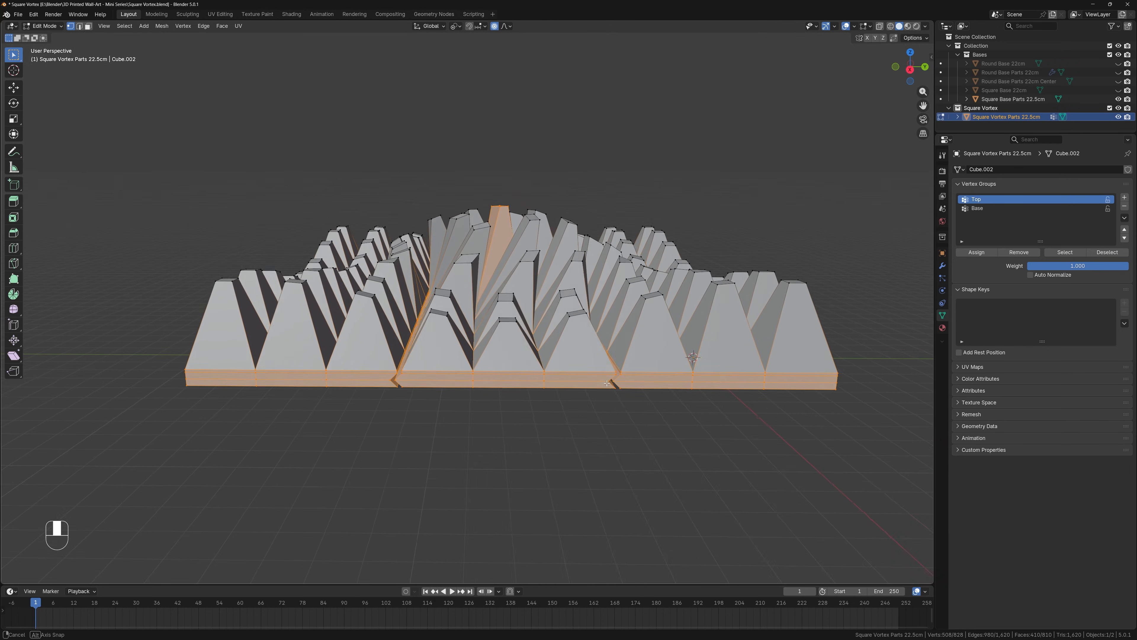
key("ctrl+z")
key("ctrl+z")
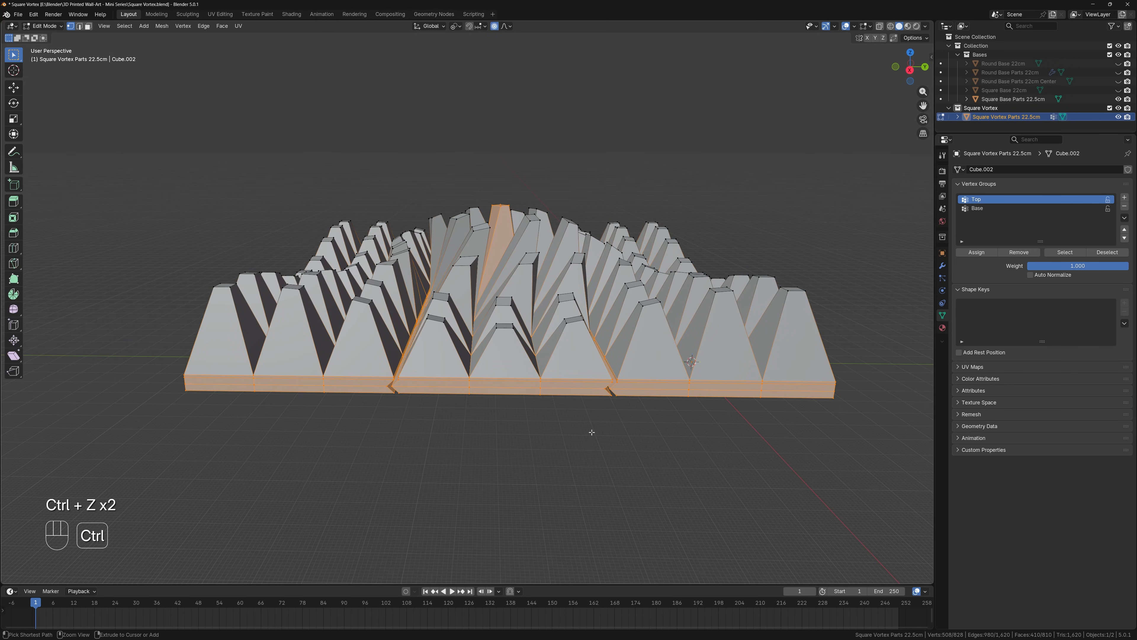
key("ctrl+z")
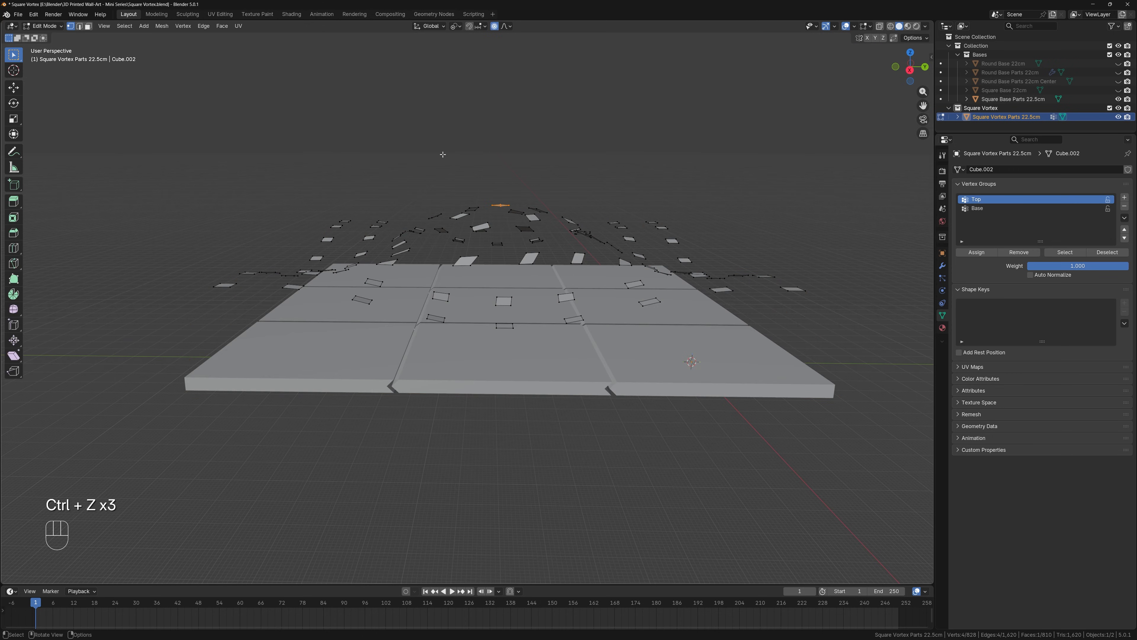
Try another 45° rotation of the centre tip about the global Z axis with a proportional size of 8.14
middle_click_drag(550, 279, 537, 350)
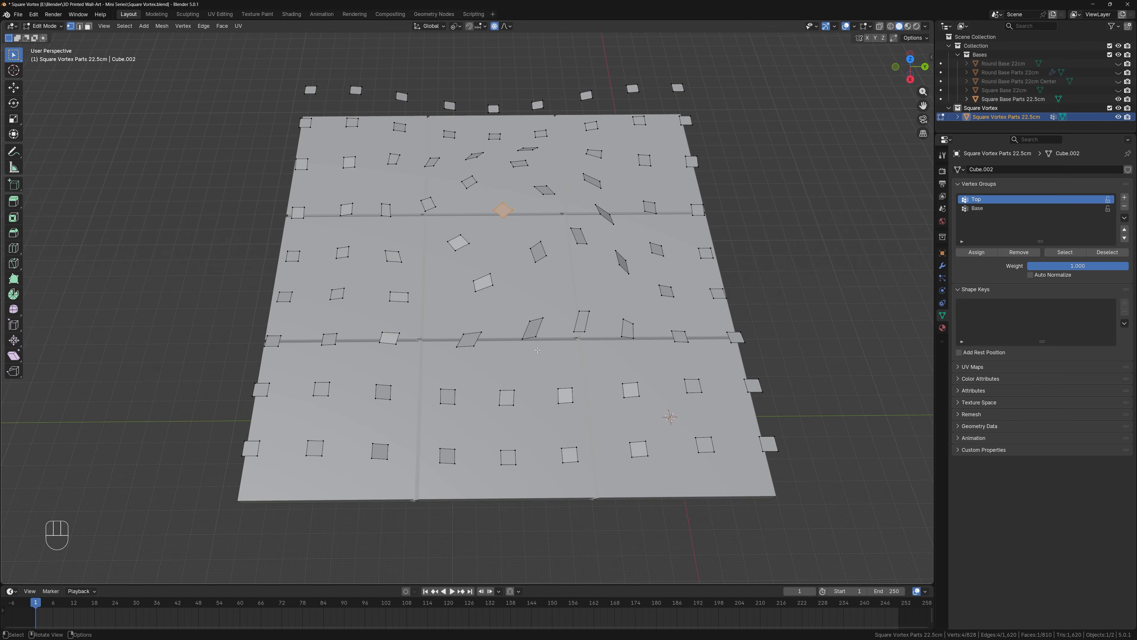
key("r")
key("z")
key("KP_4")
key("KP_5")
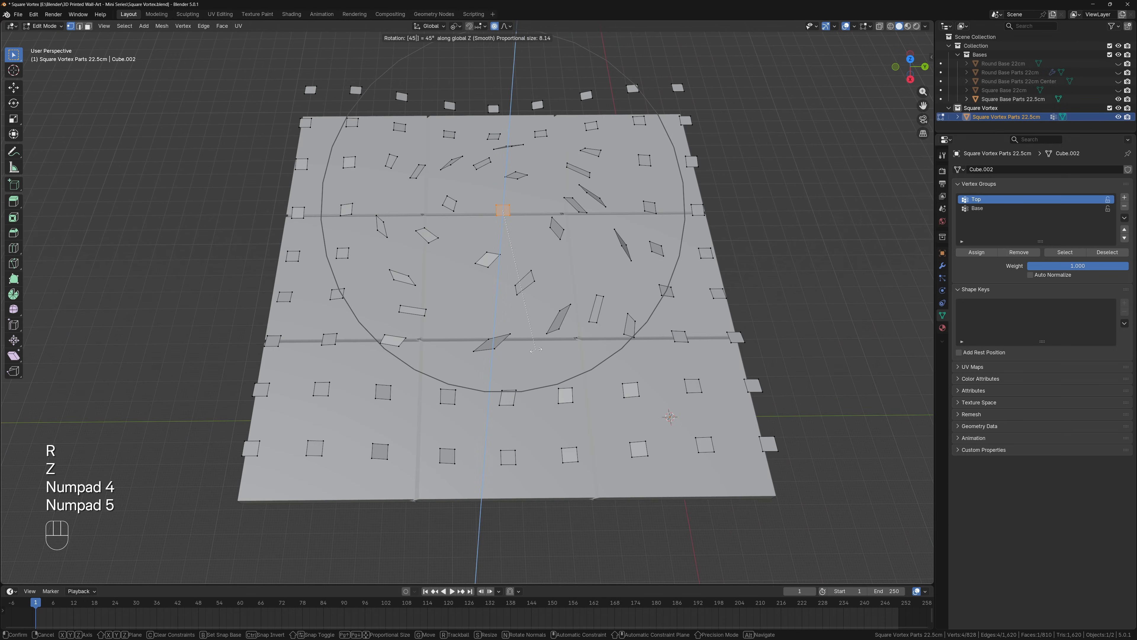
key("KP_Enter")
Reveal the hidden geometry to inspect the stronger twist, and undo both the reveal and the last rotation
key("alt+z")
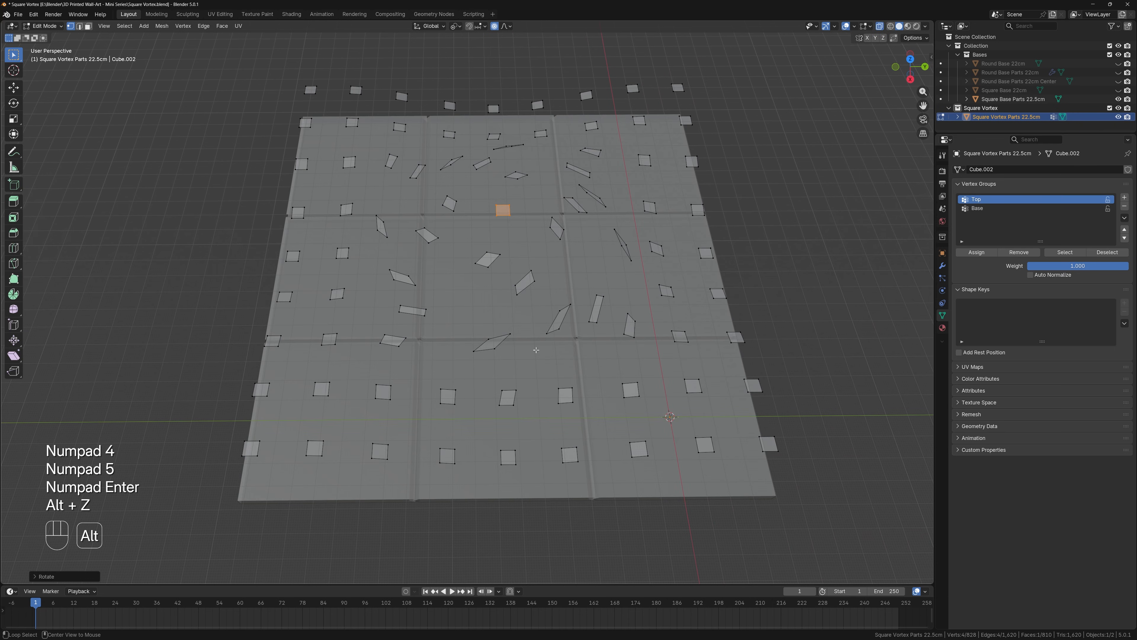
key("alt+z")
key("alt+h")
middle_click_drag(536, 349, 587, 314)
middle_click_drag(634, 307, 481, 335)
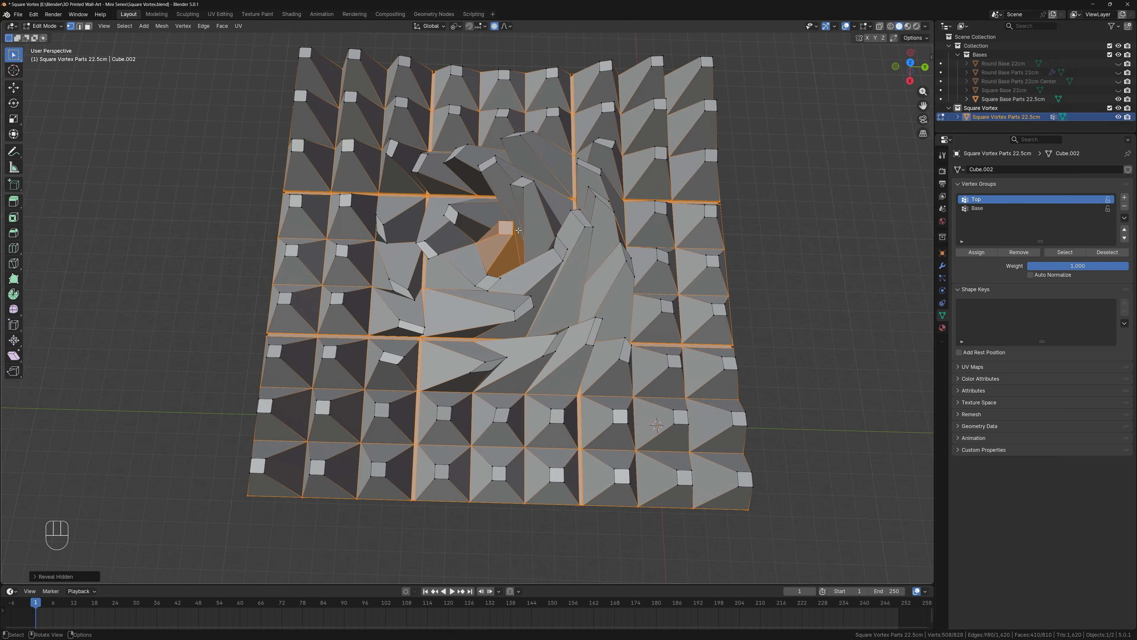
middle_click_drag(515, 233, 457, 133)
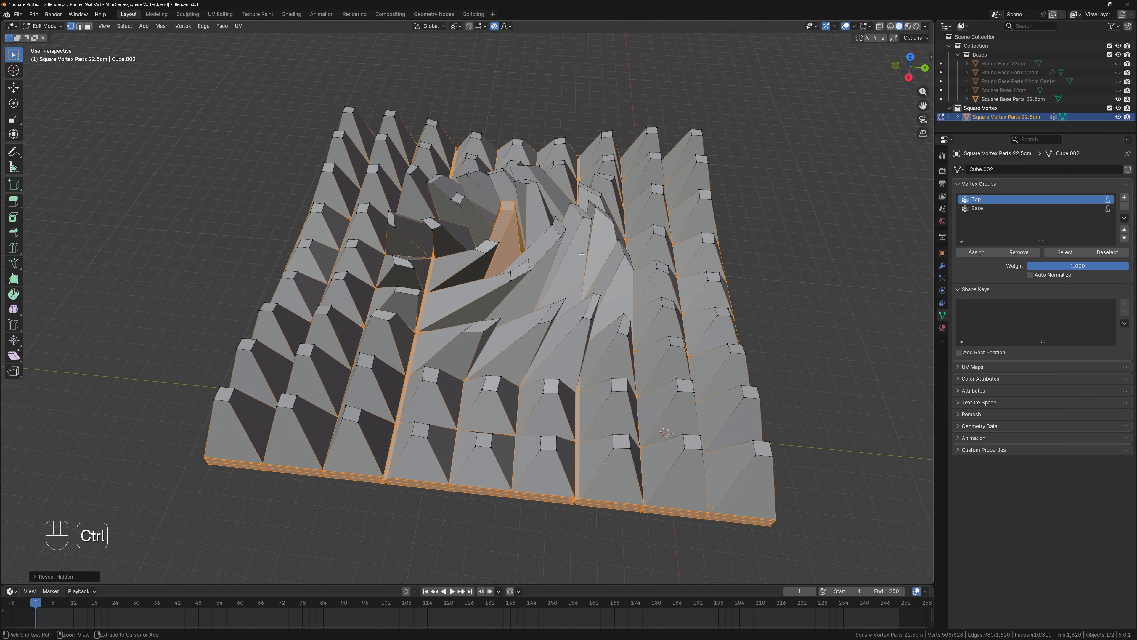
key("ctrl+z")
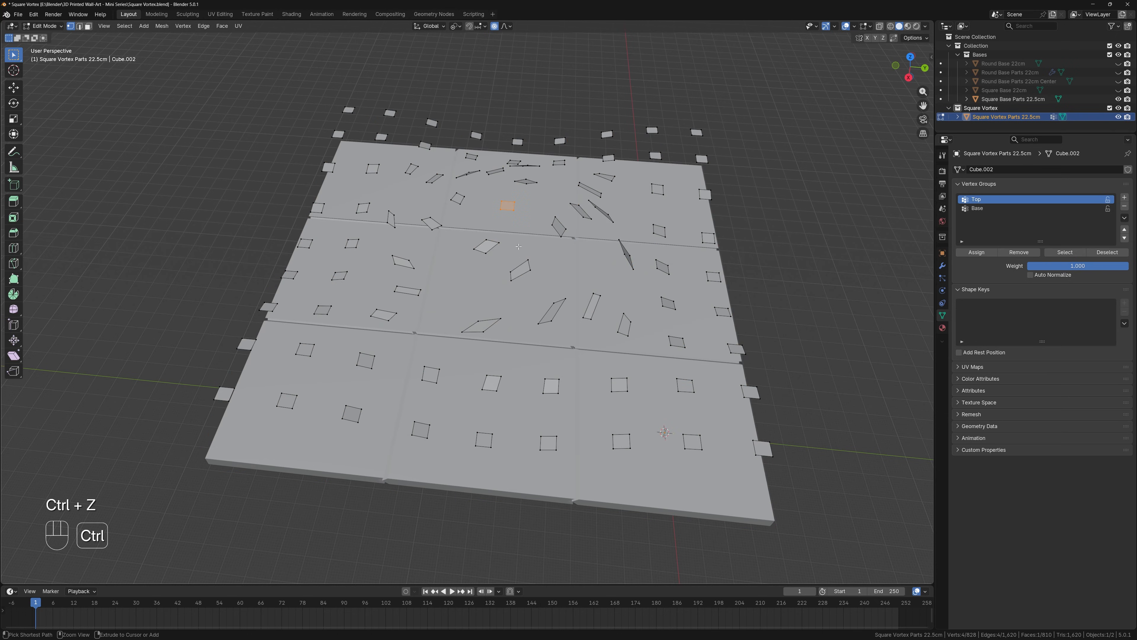
key("ctrl+z")
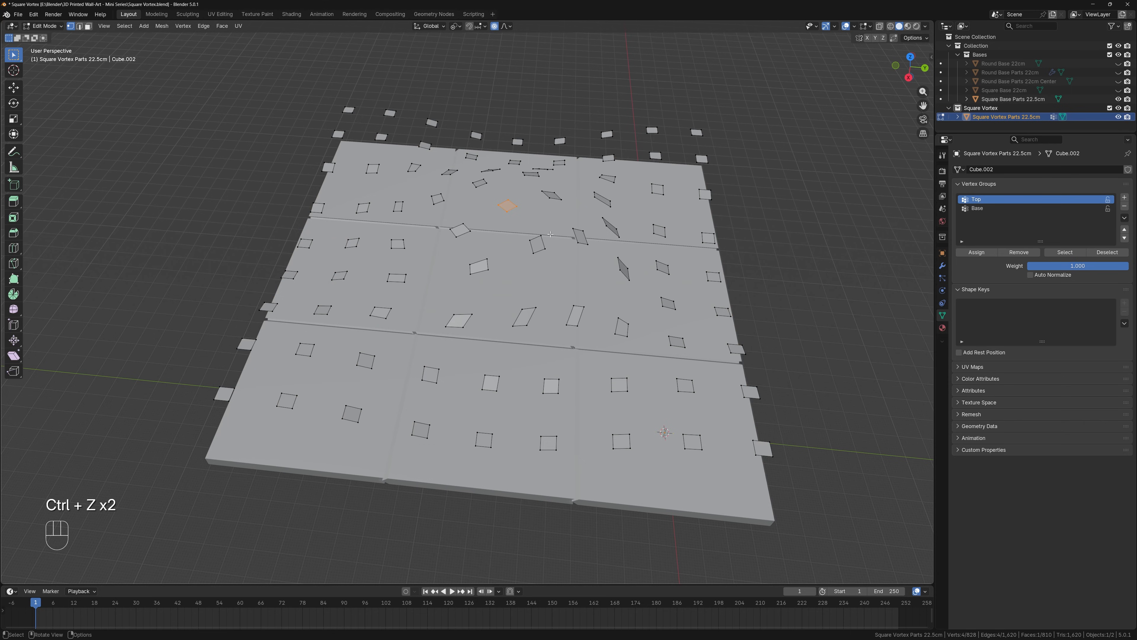
Rotate the centre tip 45° about the global Z axis with the proportional size enlarged to 11.92
key("r")
key("z")
key("KP_4")
key("KP_5")
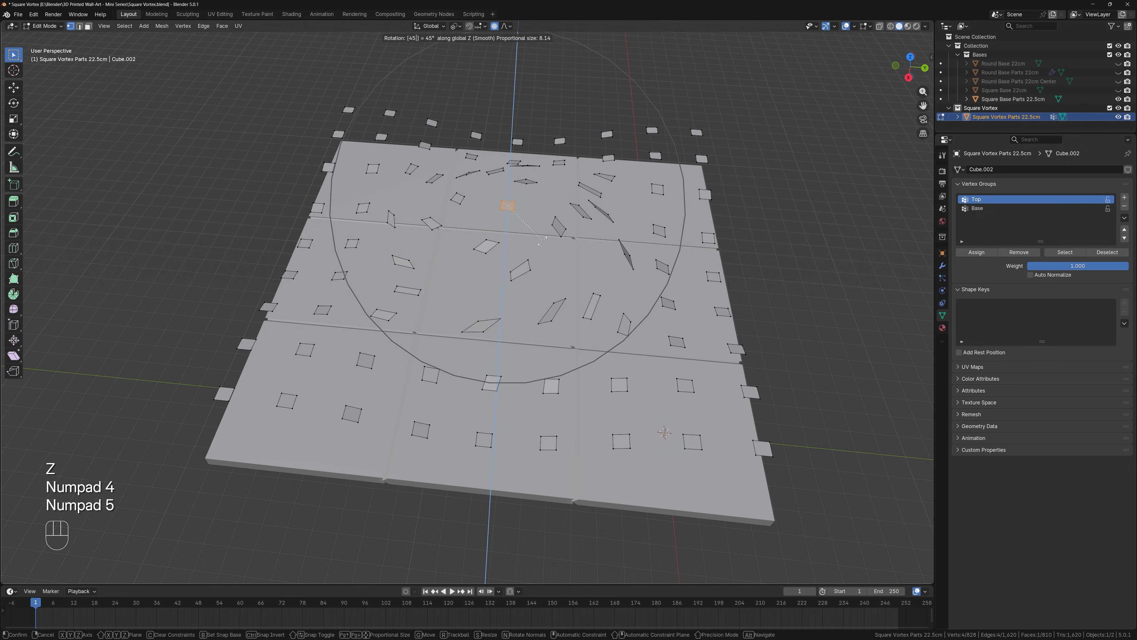
scroll(542, 241, "down", 4)
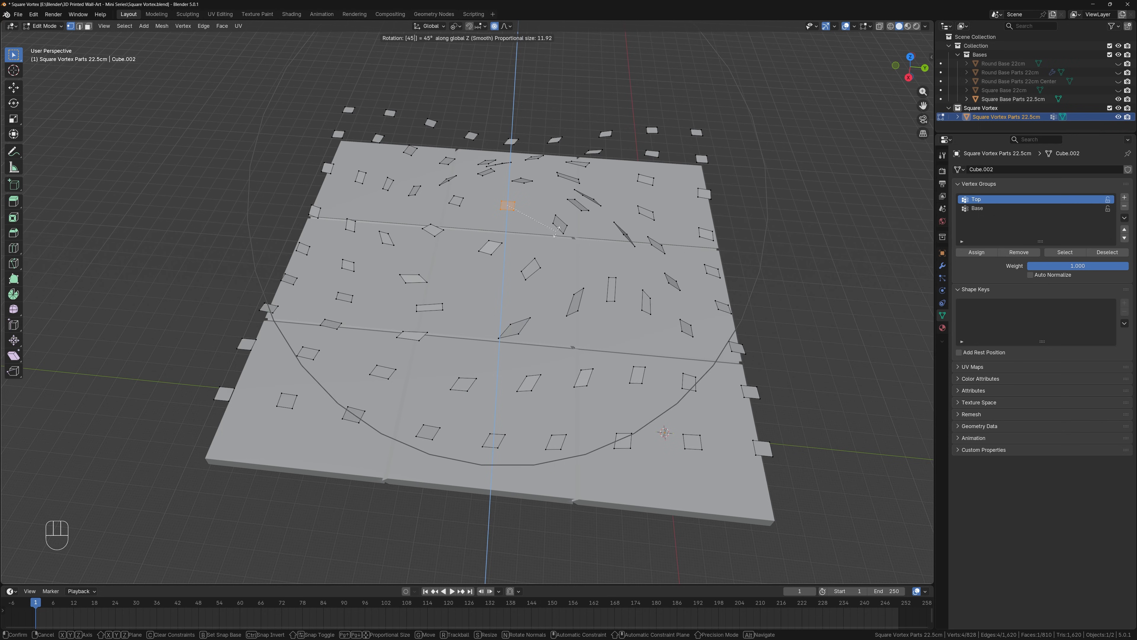
left_click(583, 256)
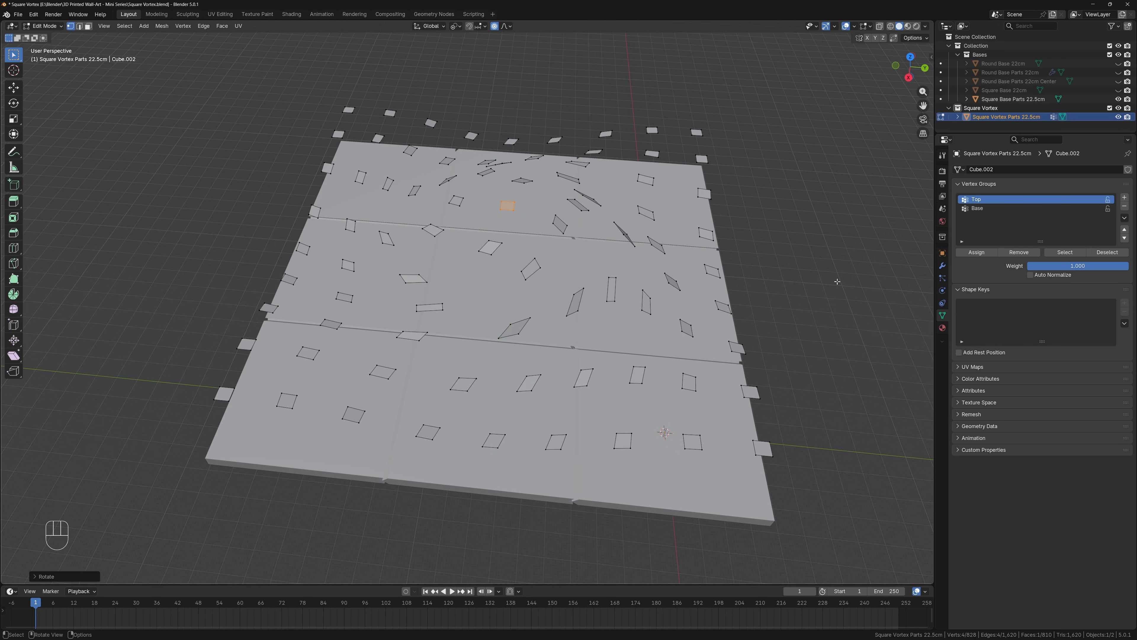
Reveal the hidden geometry to inspect the wider twist, and undo the reveal to isolate the tips again
key("alt+h")
middle_click_drag(555, 344, 572, 149)
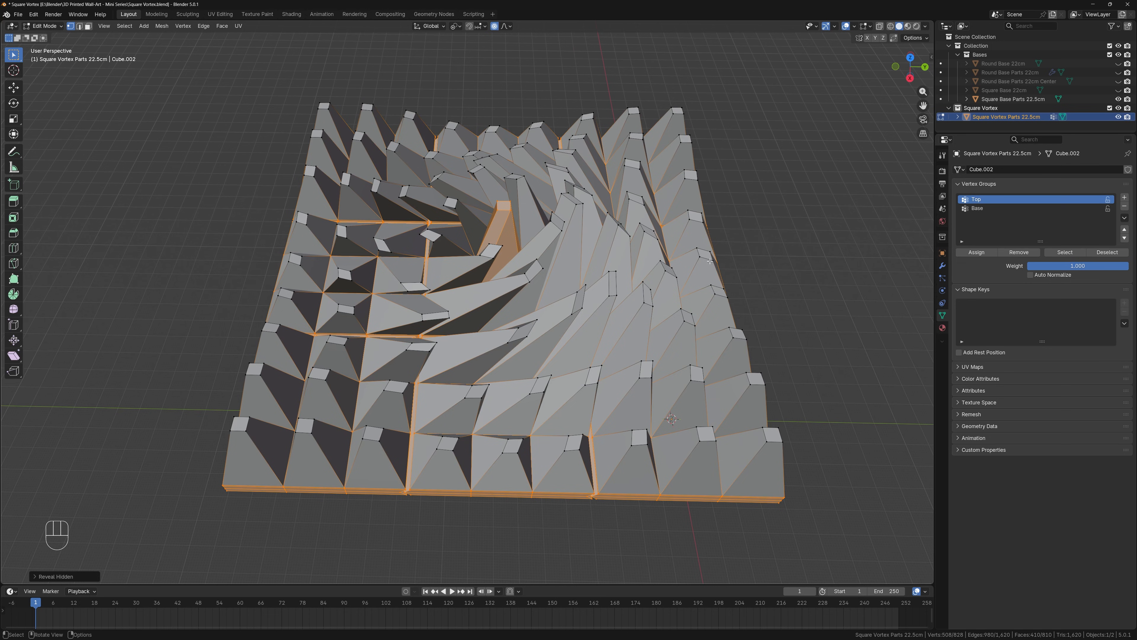
middle_click_drag(435, 355, 557, 326)
key("ctrl+z")
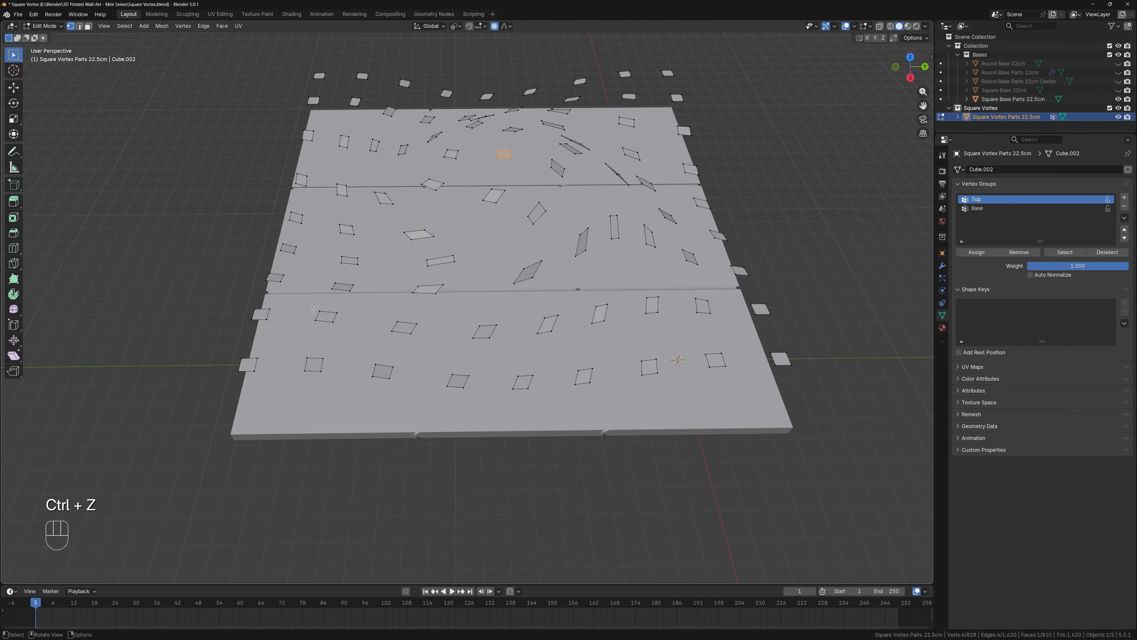
Select the four tips lying one row and one column in from the corners of the square
left_click(323, 315)
left_click(703, 305, "shift")
middle_click_drag(717, 298, 718, 357, "alt")
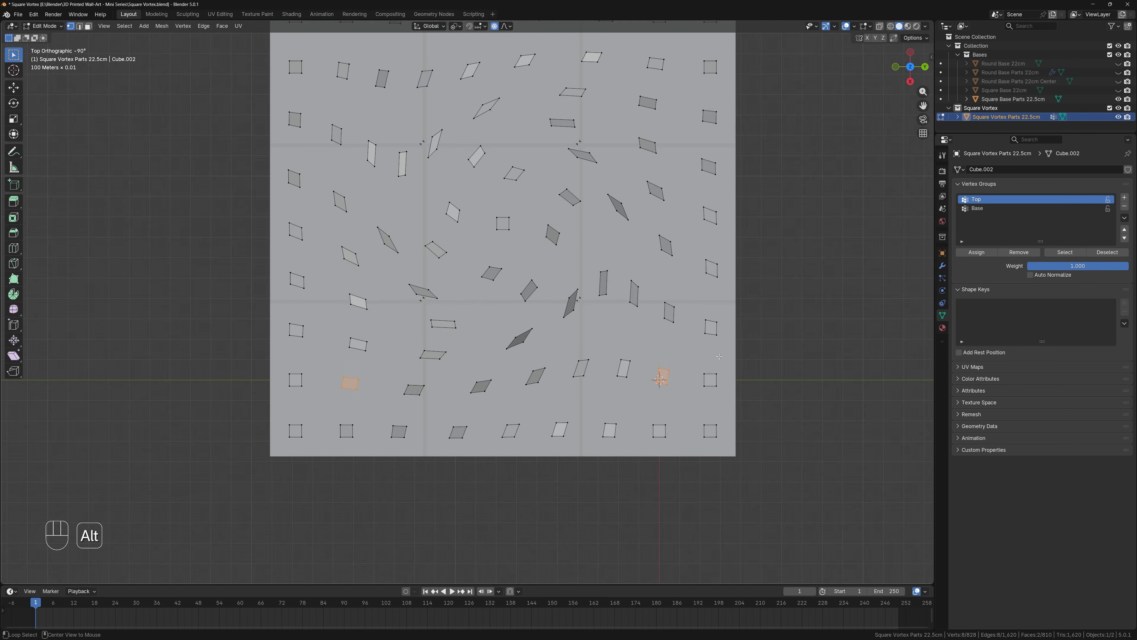
scroll(386, 343, "up", 4, "shift")
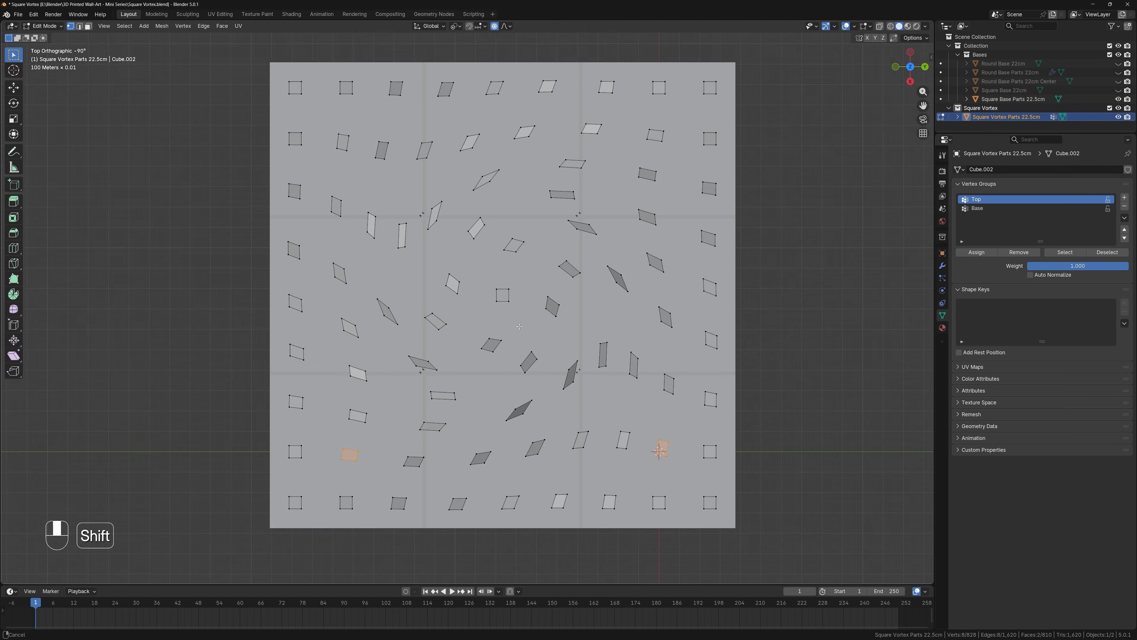
left_click(337, 190, "shift")
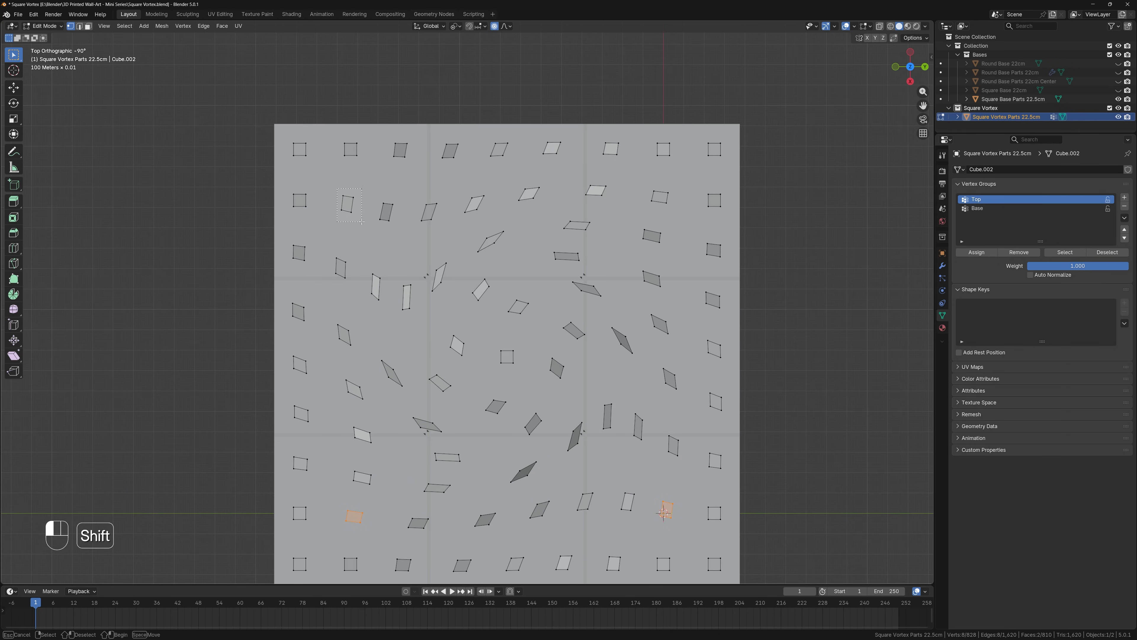
left_click(648, 183, "shift")
scroll(716, 242, "down", 2, "shift")
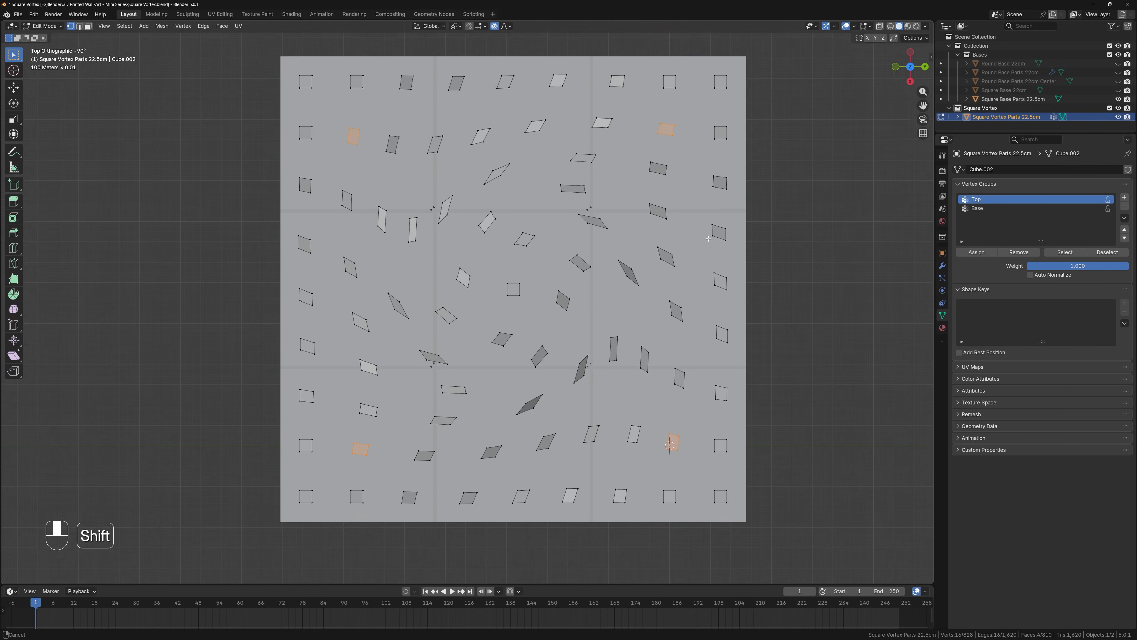
key("r")
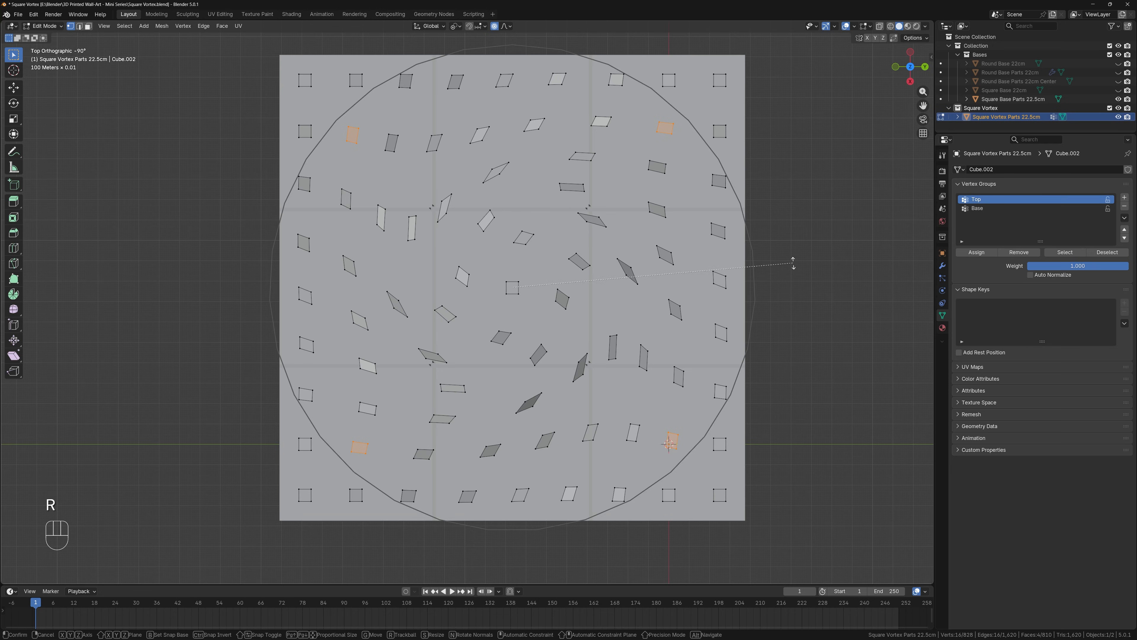
key("z")
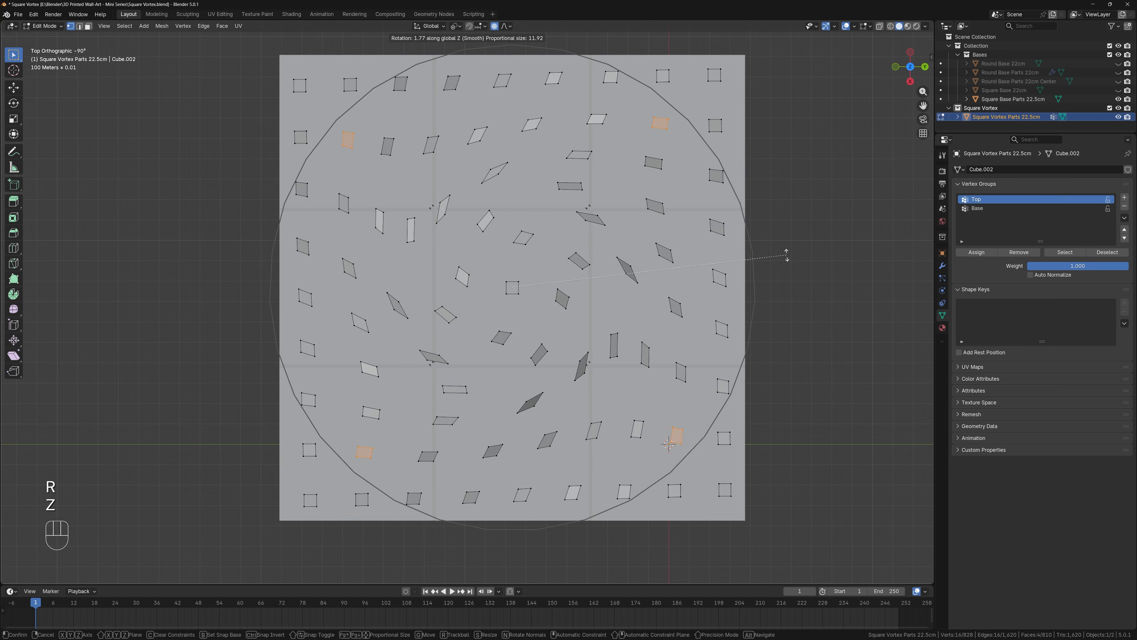
scroll(797, 278, "down", 3)
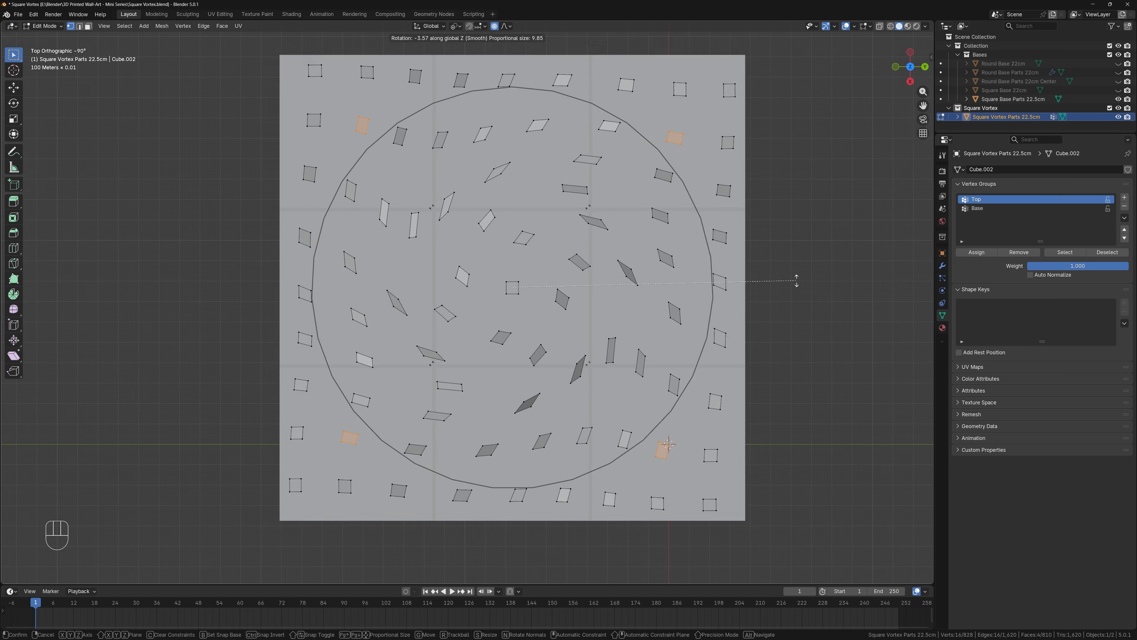
right_click(798, 278)
Set the transform pivot point to Individual Origins
left_click(456, 26)
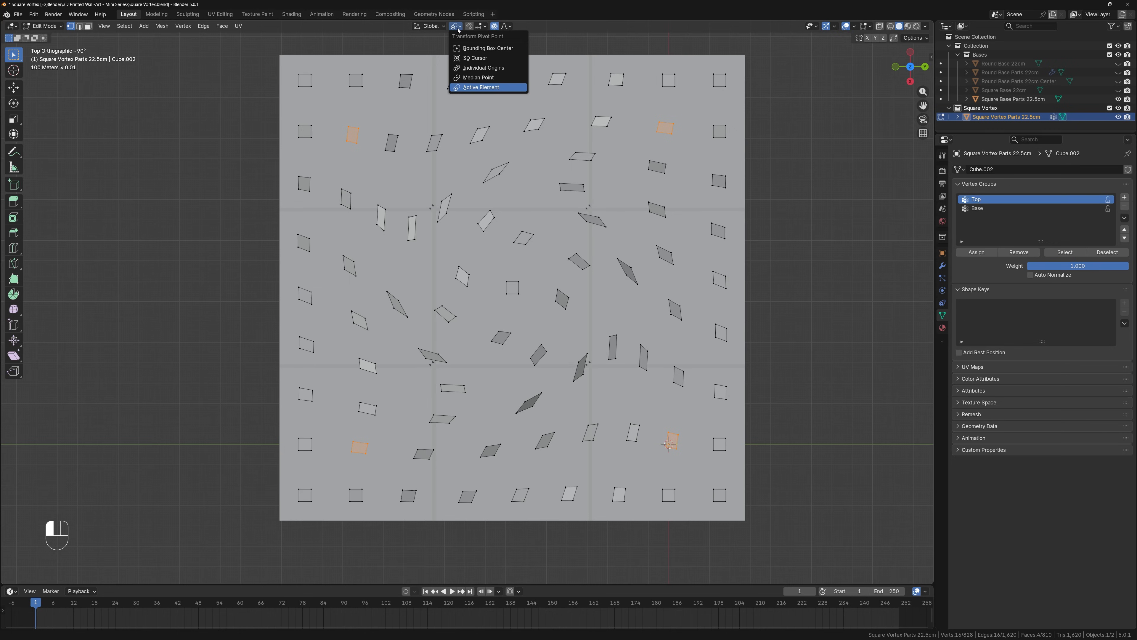
left_click(479, 68)
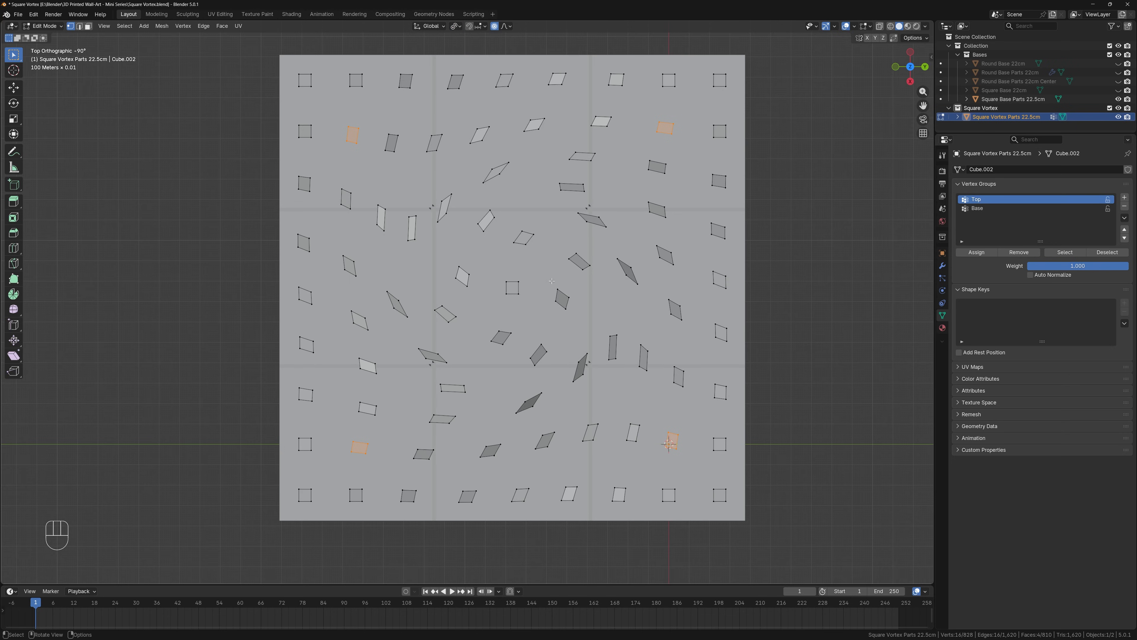
left_click(461, 26)
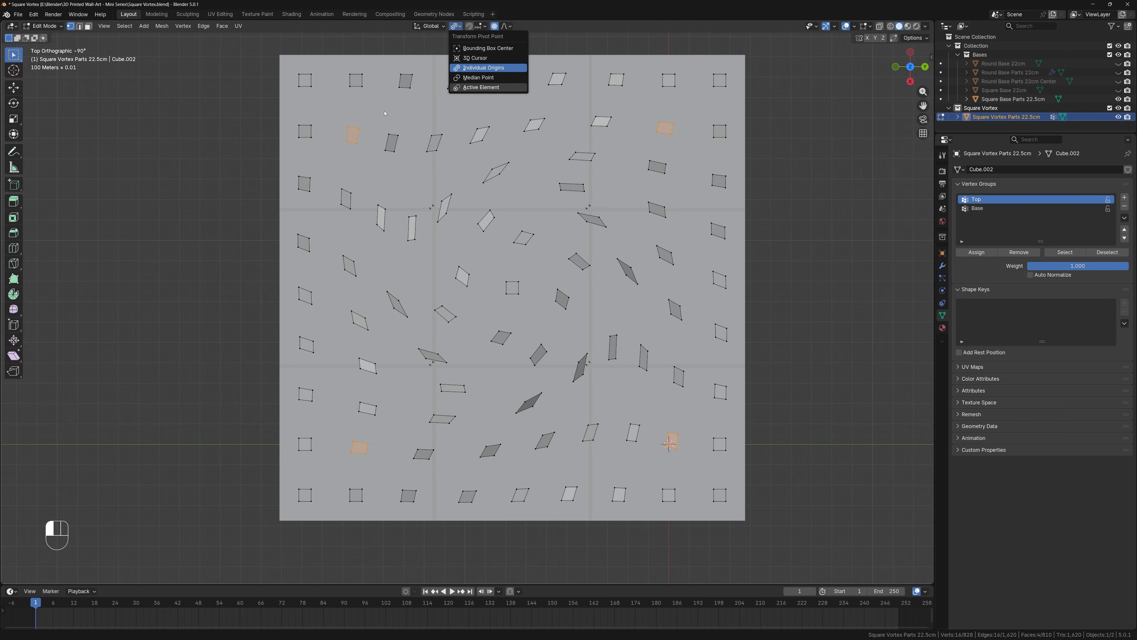
left_click(509, 66)
Rotate the four selected tips 45° about the global Z axis with a proportional size of 2.85, and clear the selection
key("r")
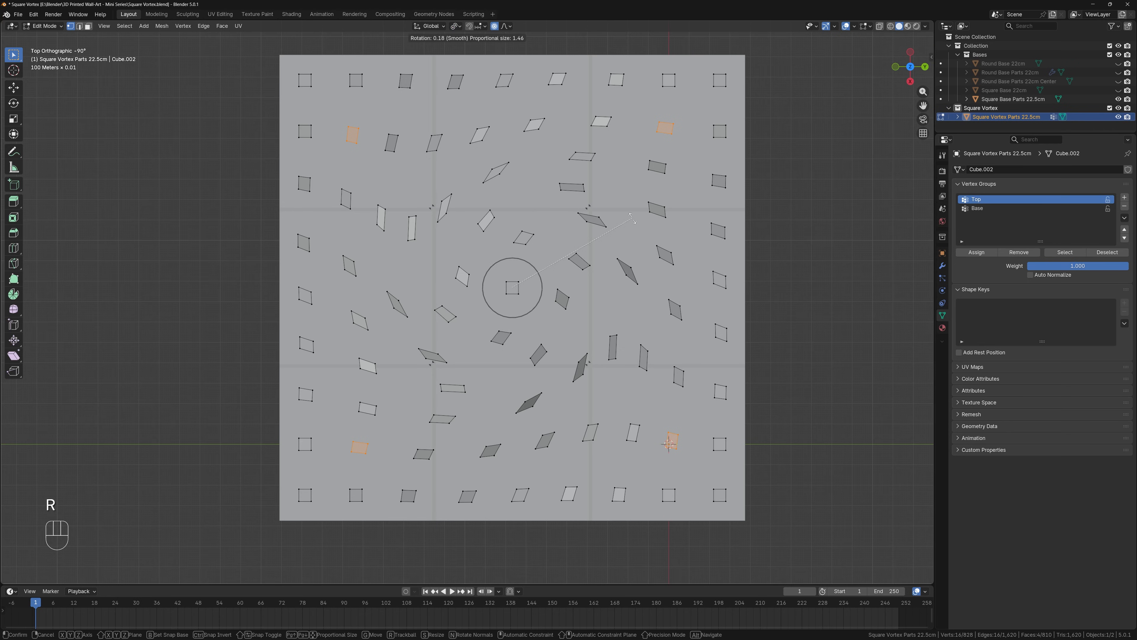
type("z45")
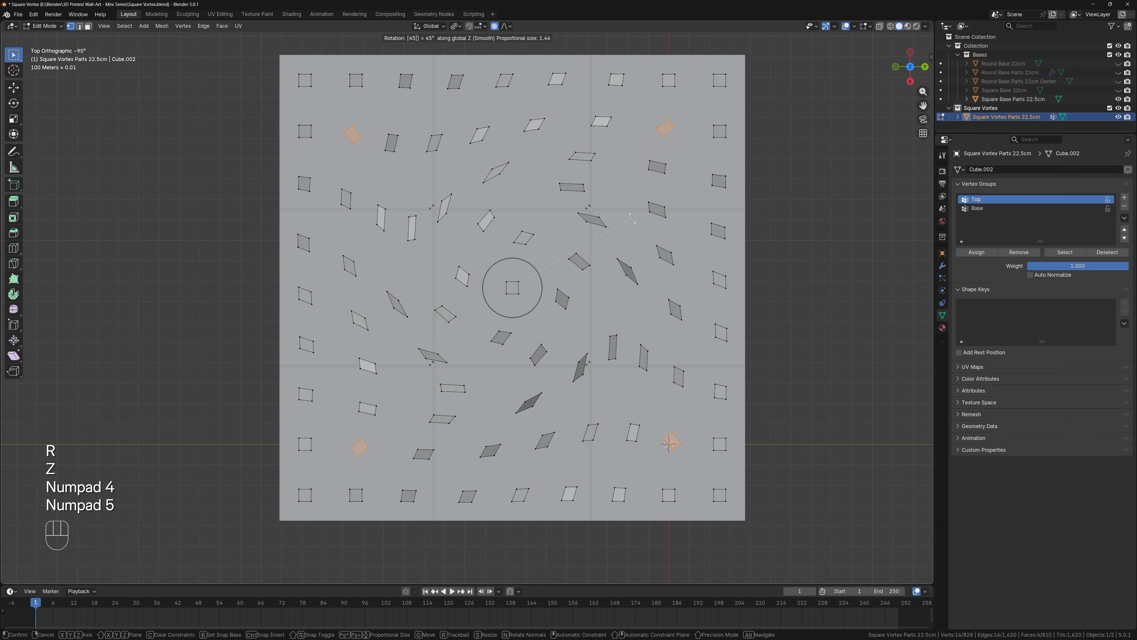
scroll(687, 233, "down", 9)
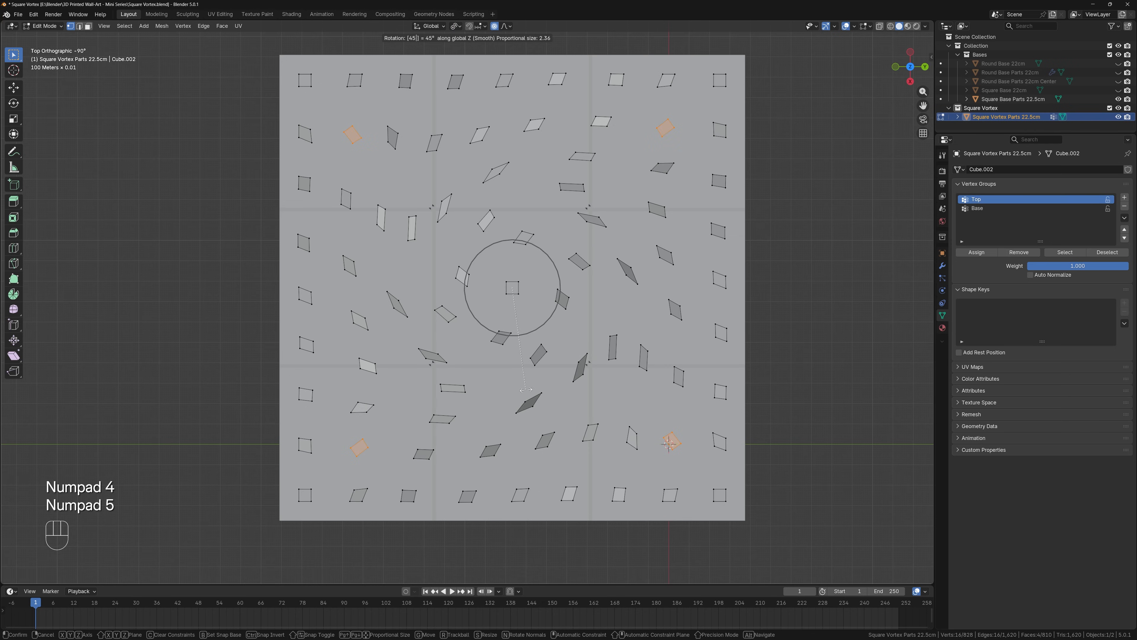
scroll(540, 392, "down", 7)
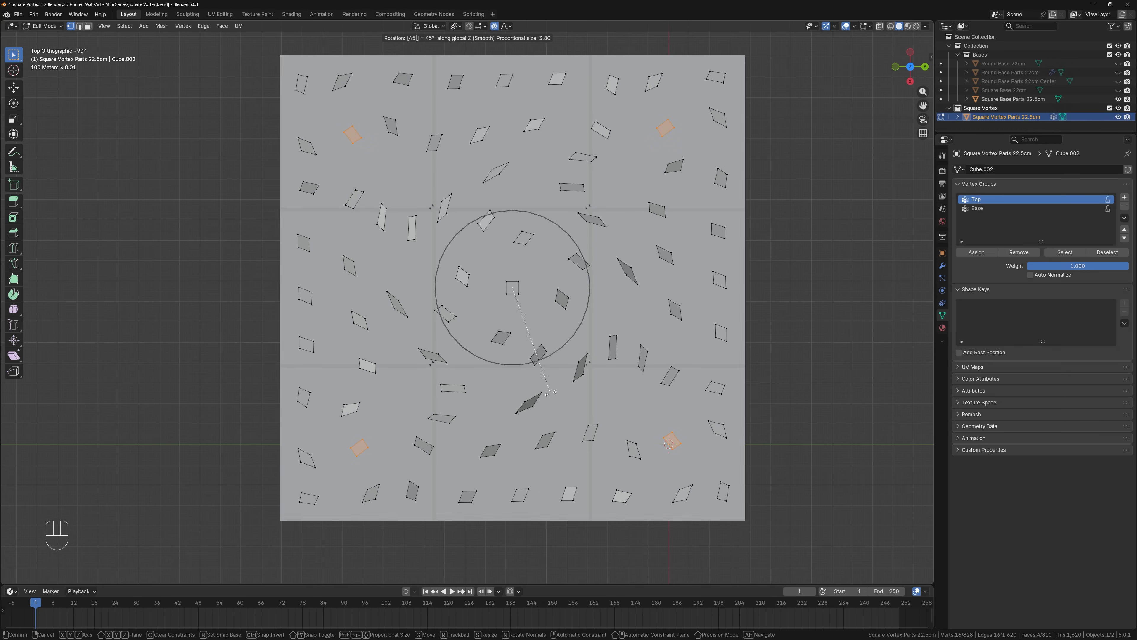
scroll(589, 401, "down", 2)
scroll(590, 402, "up", 7)
scroll(599, 397, "down", 1)
scroll(591, 400, "up", 7)
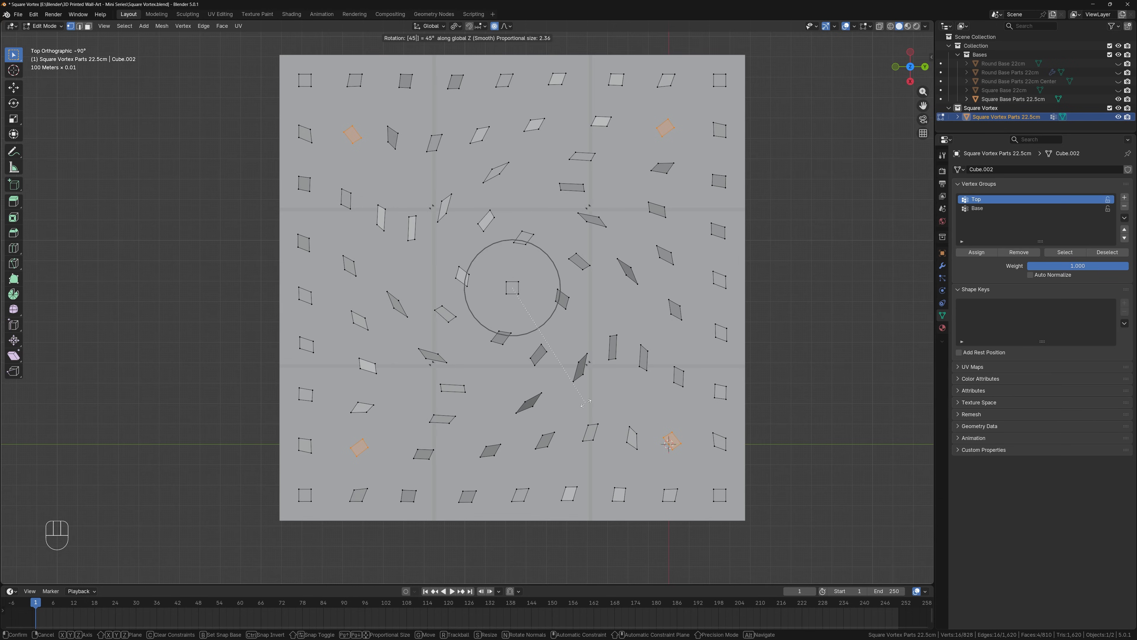
scroll(586, 402, "down", 2)
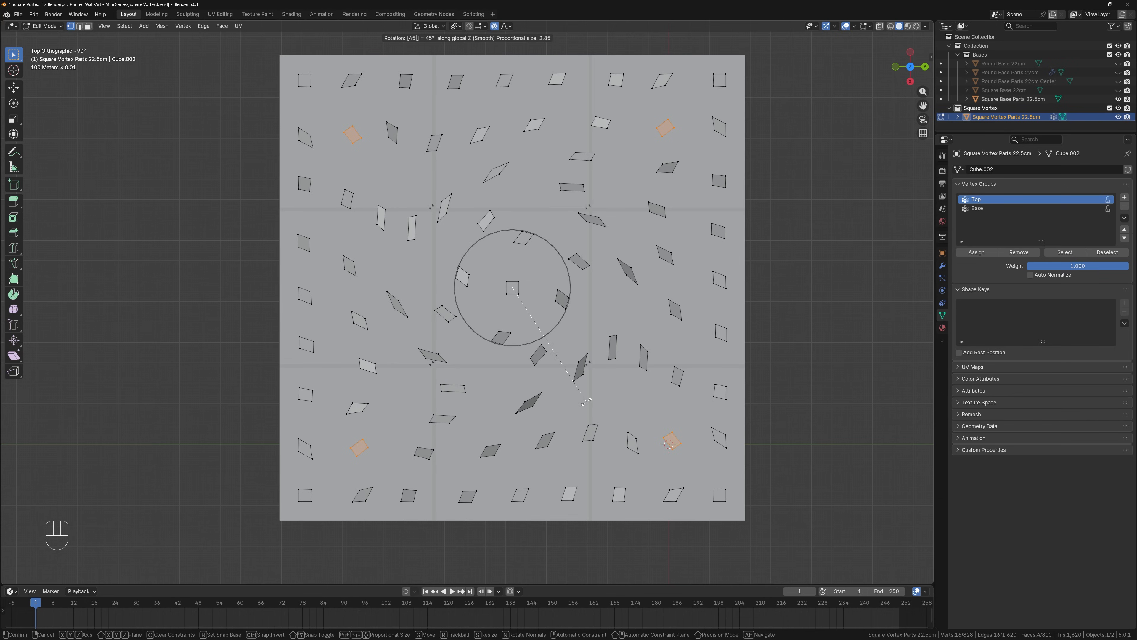
left_click(587, 401)
left_click(786, 373)
Reveal the hidden geometry, switch to Object Mode and inspect the finished vortex from several angles
middle_click_drag(750, 382, 758, 353)
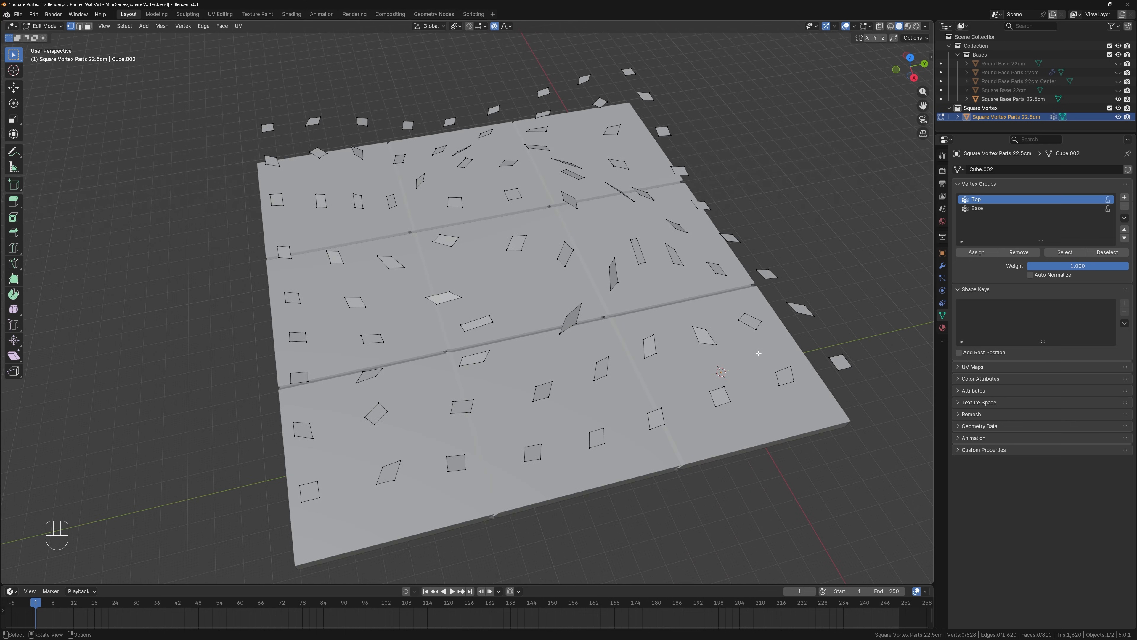
key("alt+h")
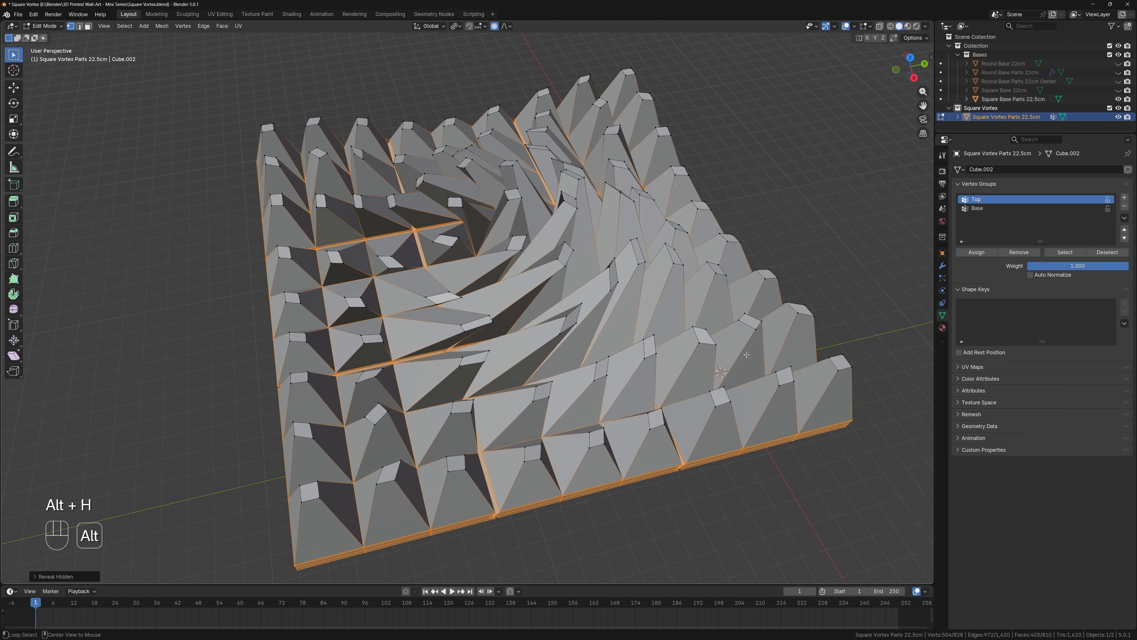
middle_click_drag(747, 354, 555, 364)
key("Tab")
middle_click_drag(546, 304, 637, 420)
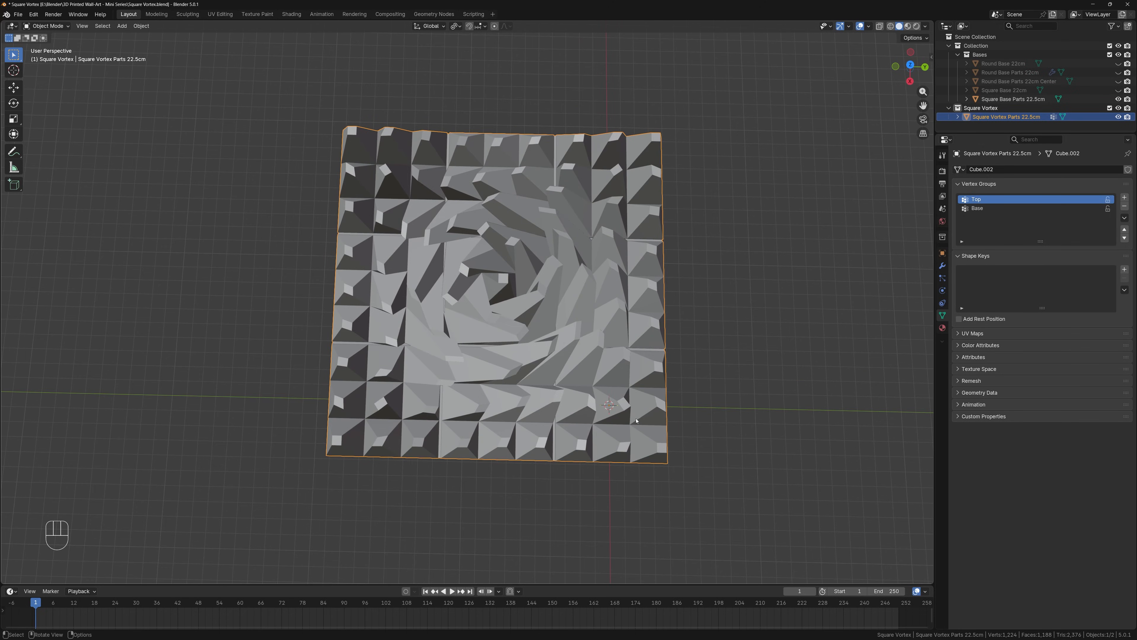
middle_click_drag(652, 379, 597, 290)
scroll(573, 281, "up", 2)
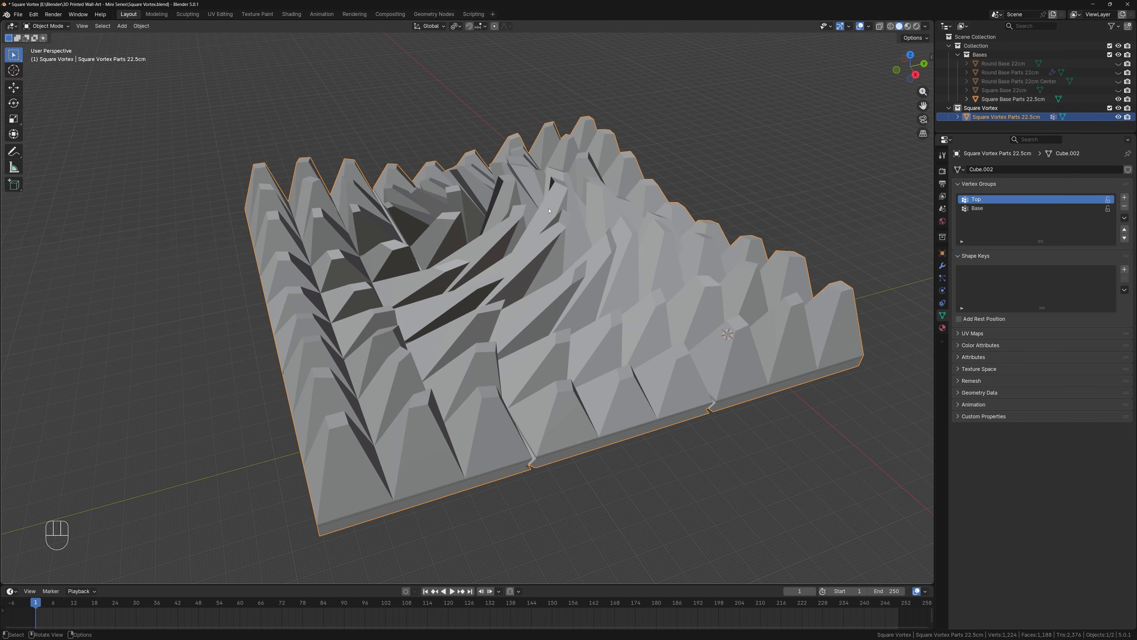
scroll(540, 210, "down", 3)
middle_click_drag(540, 209, 420, 255)
scroll(586, 255, "up", 1)
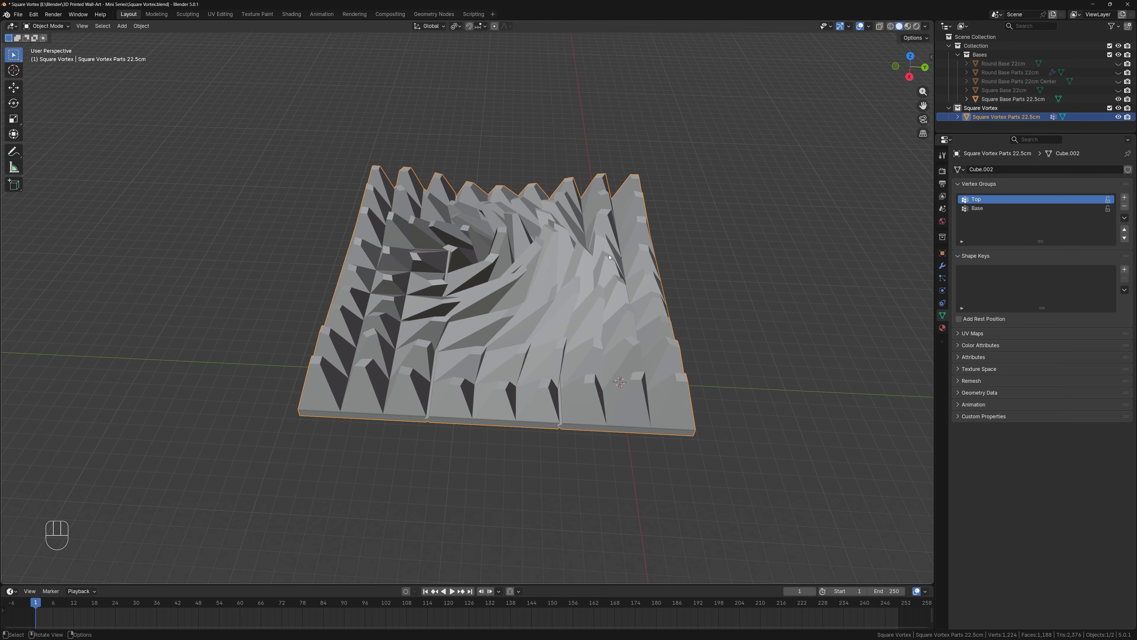
Duplicate the Square Vortex Parts 22.5cm object in place
right_click(1003, 120)
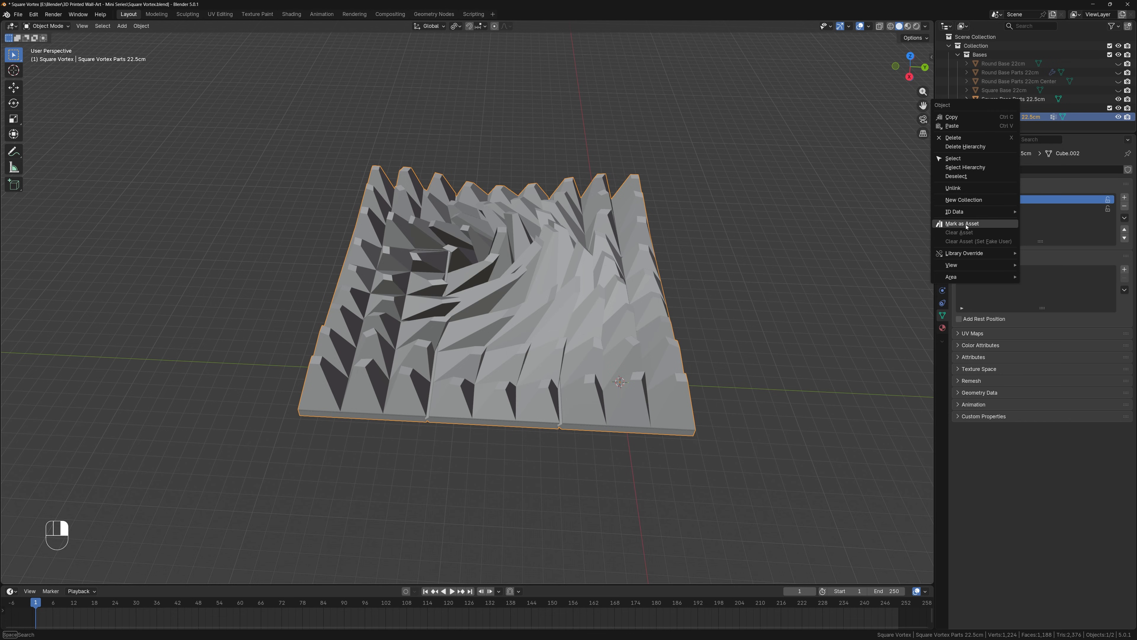
key("shift+d")
right_click(696, 242)
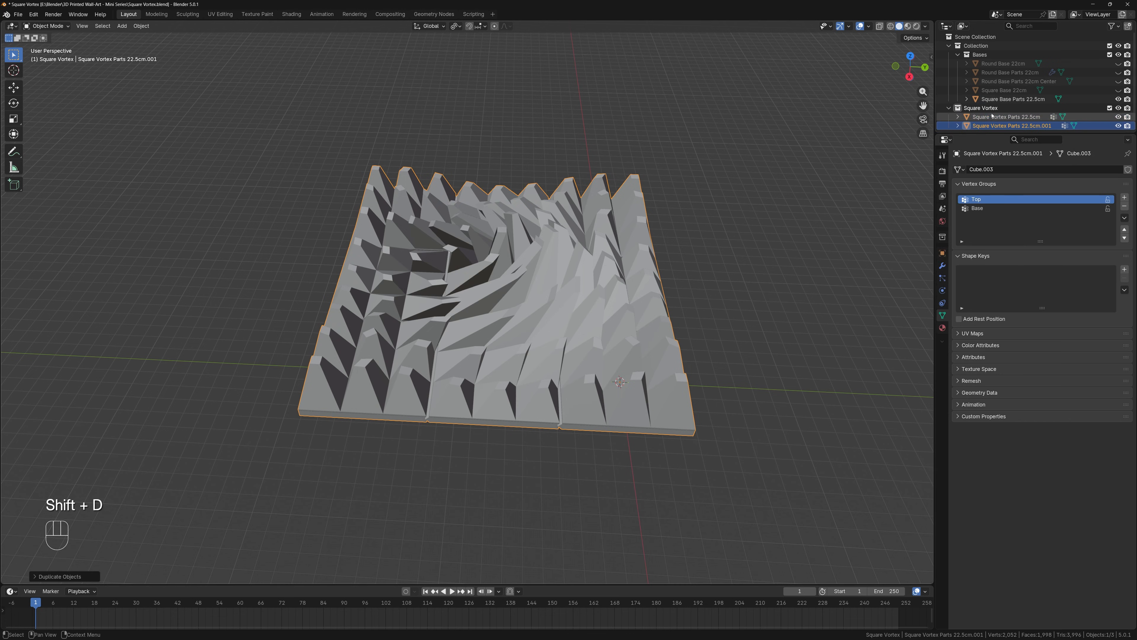
Hide the original Square Vortex Parts 22.5cm object and enter Edit Mode on its duplicate
left_click(1030, 119)
key("h")
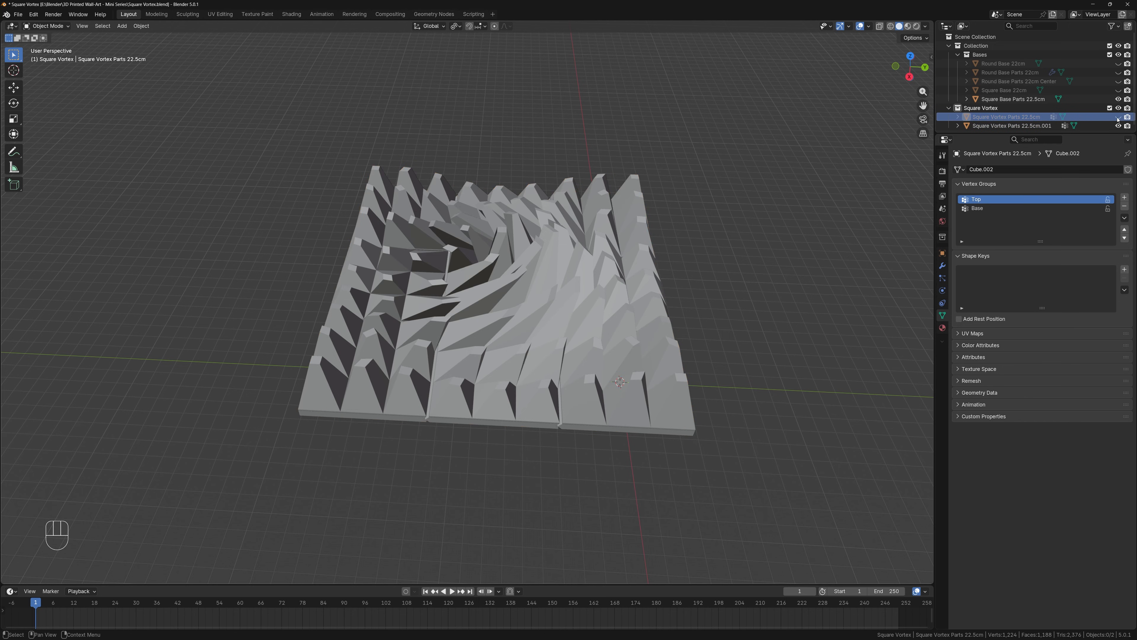
left_click(1063, 127)
key("Tab")
middle_click_drag(644, 287, 698, 282)
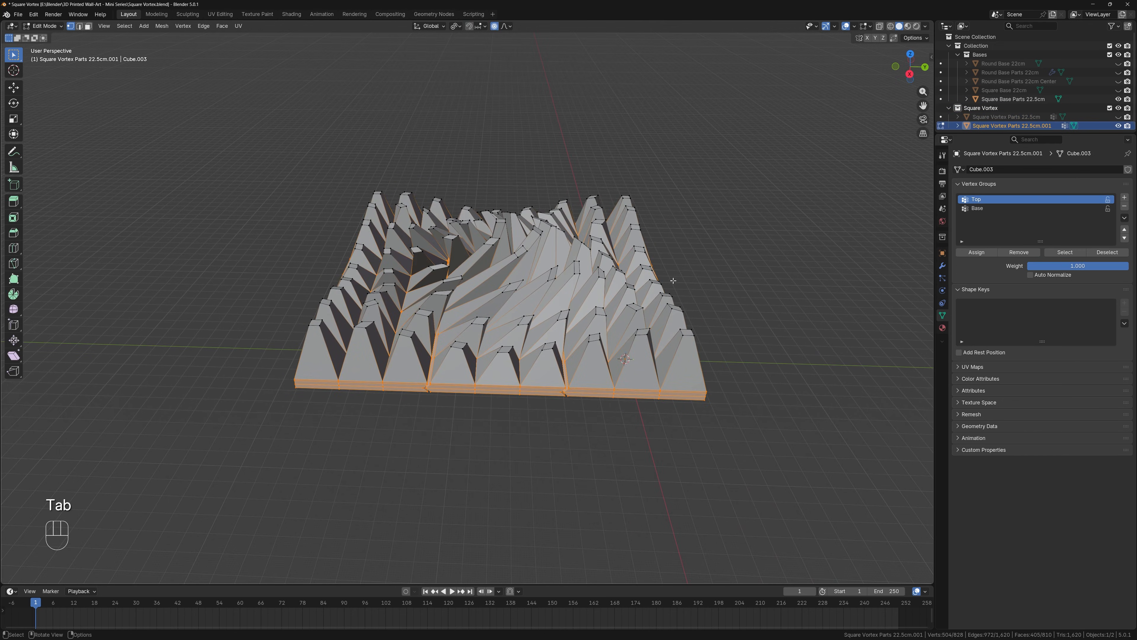
Check which geometry the Top vertex group covers by selecting, clearing and reselecting it
left_click(1065, 252)
left_click(804, 266)
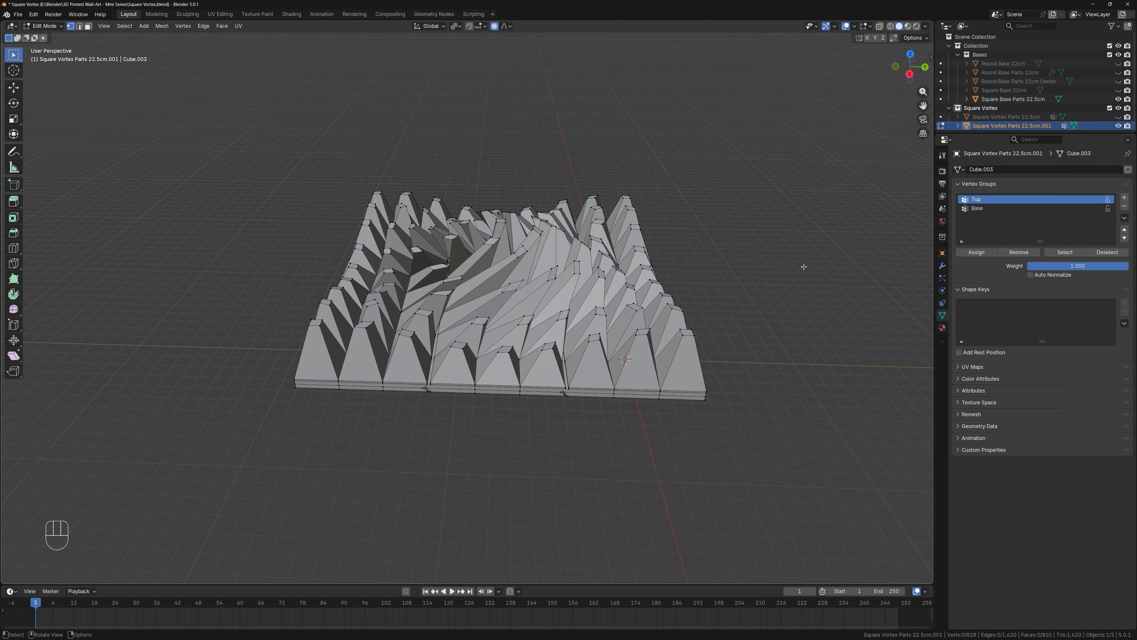
left_click(1065, 252)
scroll(638, 256, "up", 4)
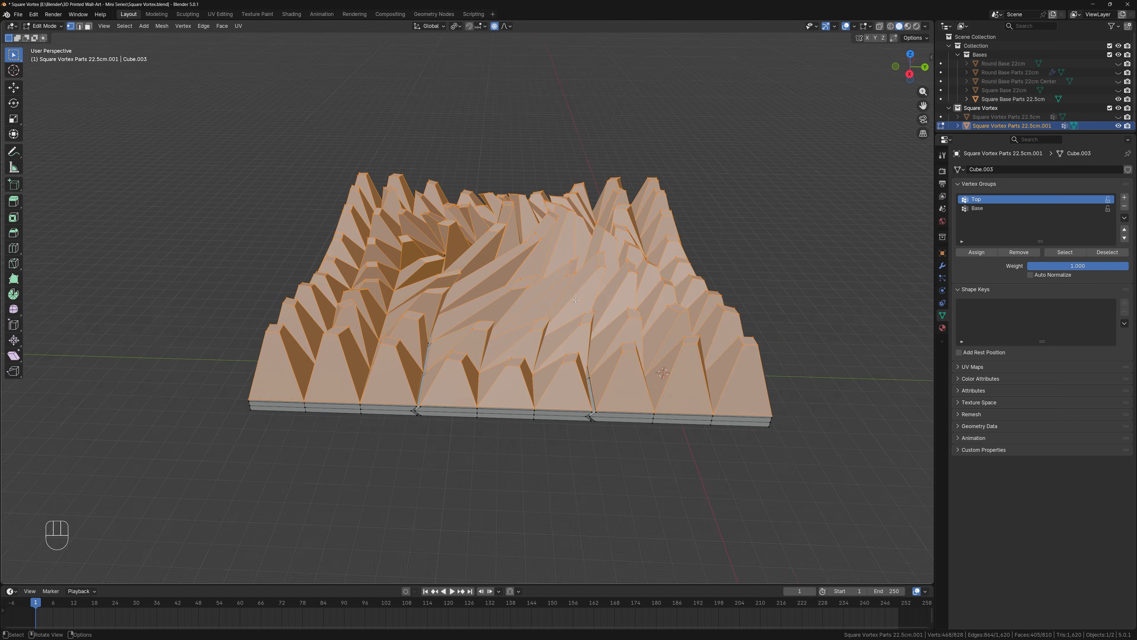
Delete all the twisted spike tip vertices, selecting them in the right orthographic view with X-ray on
middle_click_drag(573, 285, 552, 221)
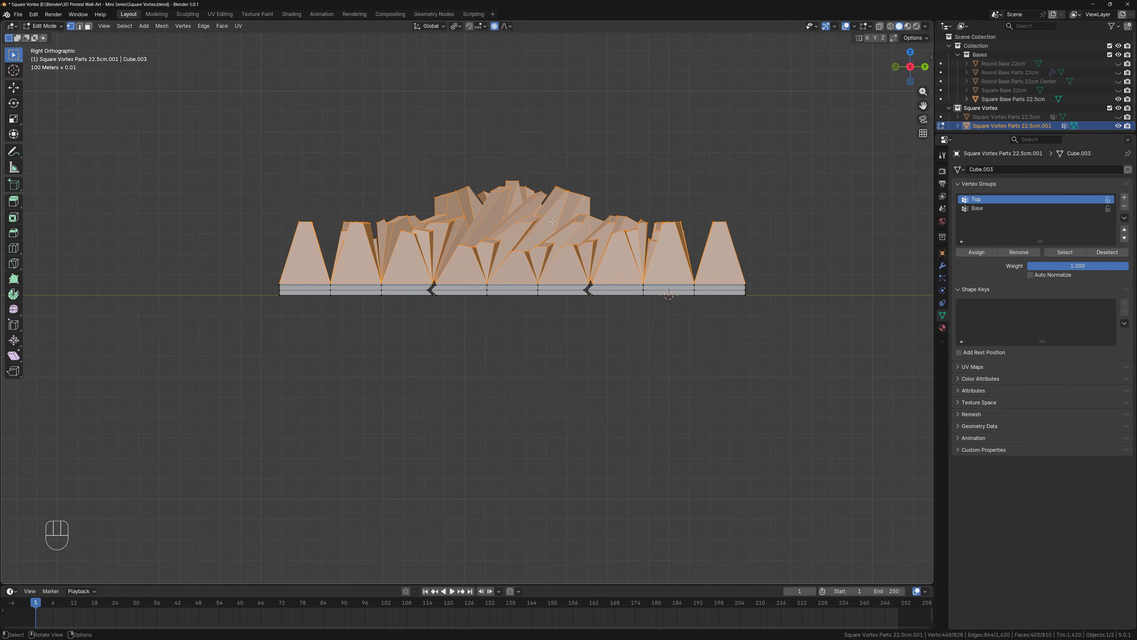
key("alt+z")
left_click(300, 155)
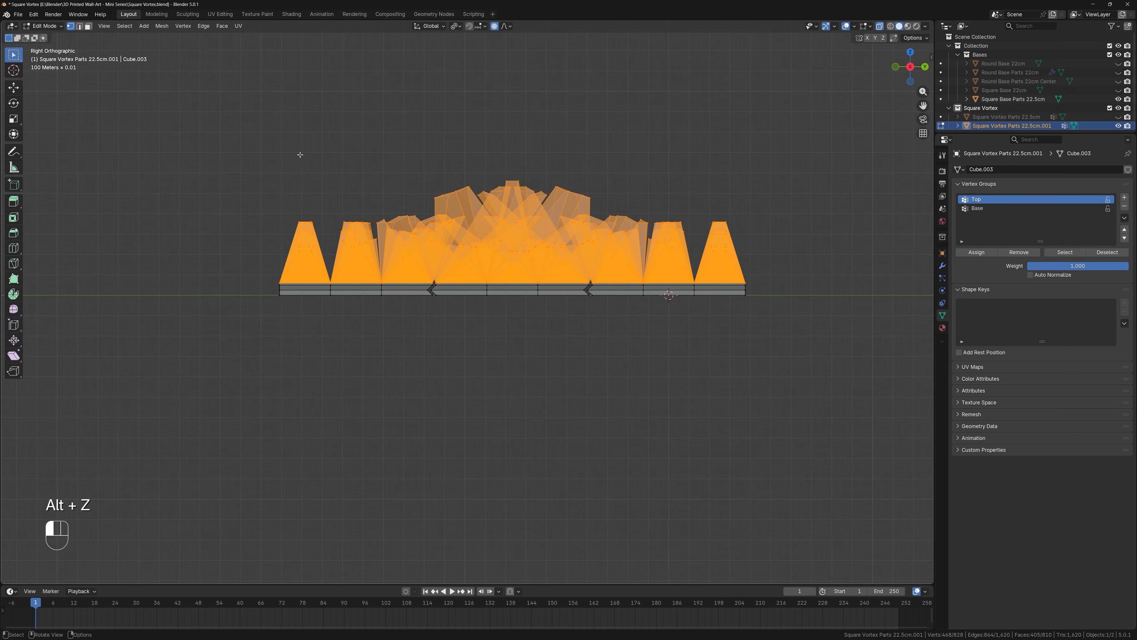
scroll(298, 152, "up", 2)
middle_click_drag(281, 124, 192, 161, "shift")
left_click_drag(97, 125, 800, 282)
key("x")
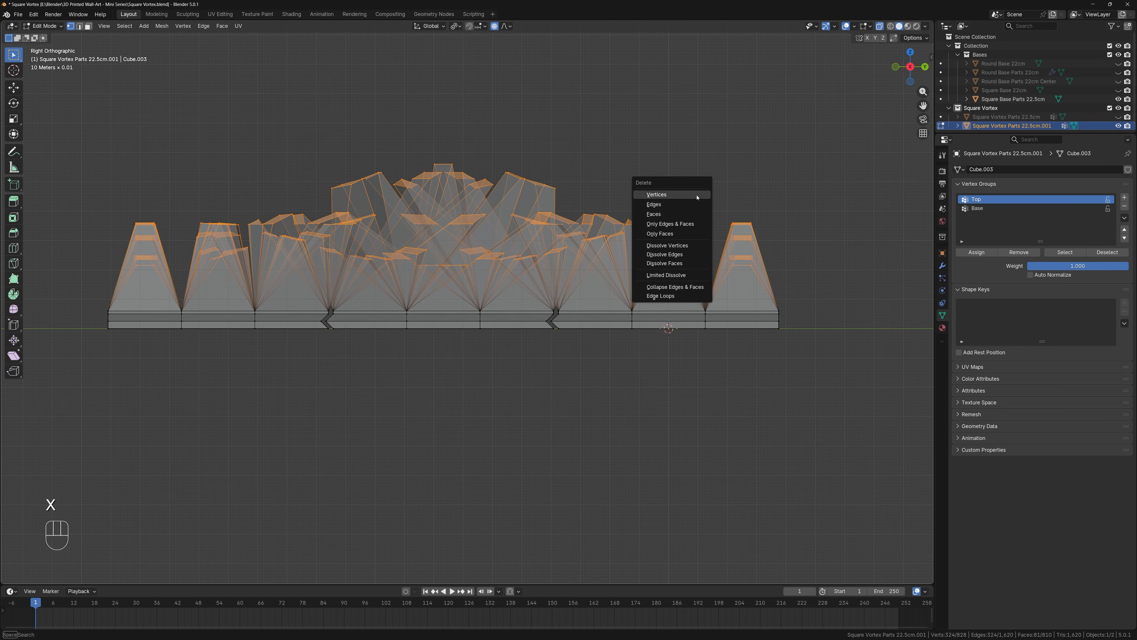
left_click(692, 200)
scroll(477, 211, "down", 2)
middle_click_drag(477, 211, 510, 306)
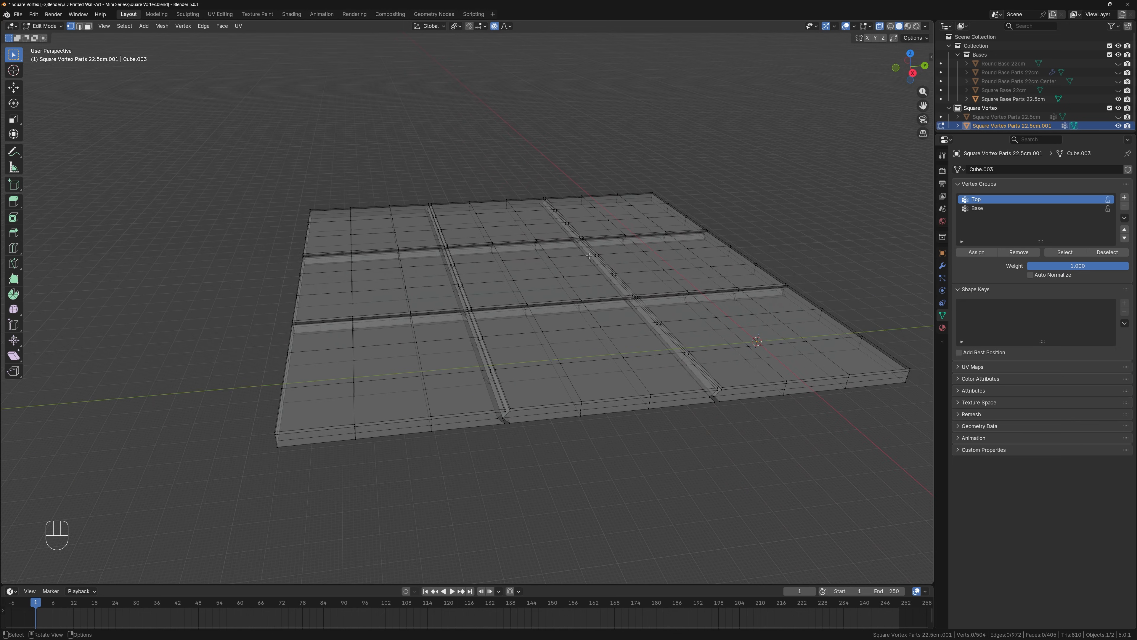
key("alt+z")
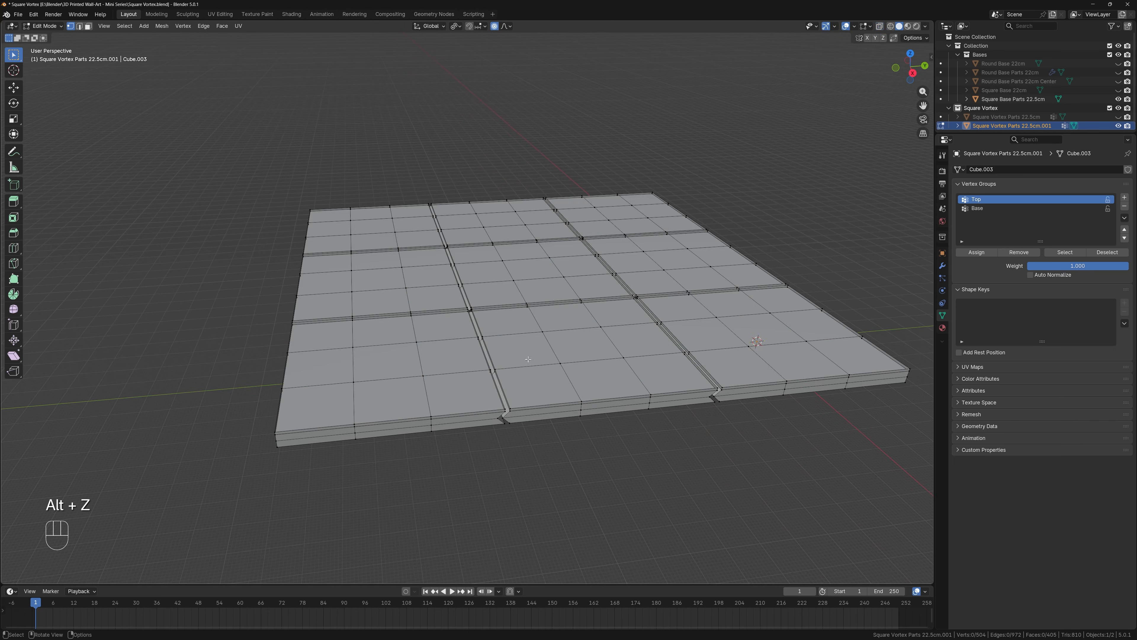
Select the remaining vertices of the Top vertex group and fill them with faces
middle_click_drag(616, 313, 620, 289)
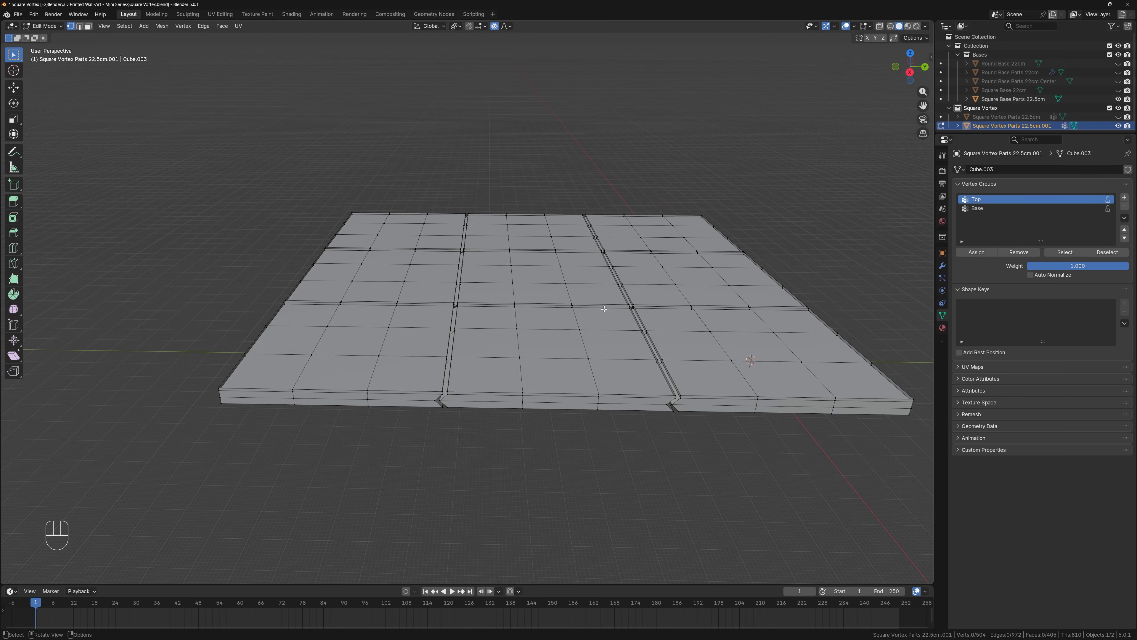
left_click(1063, 252)
middle_click_drag(722, 284, 640, 294, "shift")
key("f")
middle_click_drag(657, 359, 423, 302)
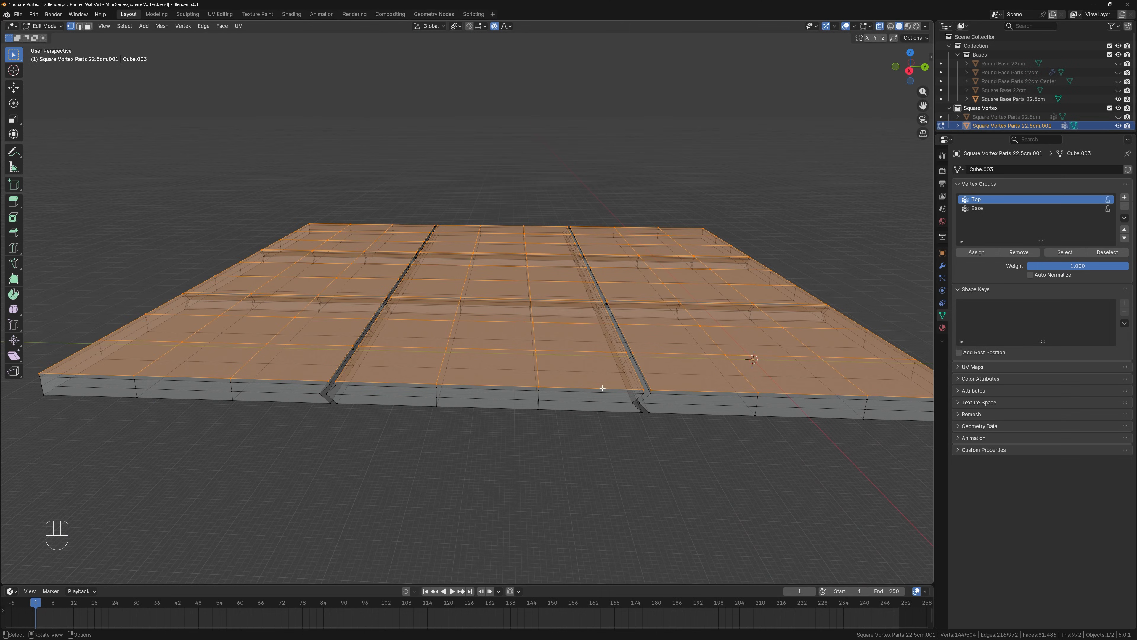
middle_click_drag(561, 432, 581, 432)
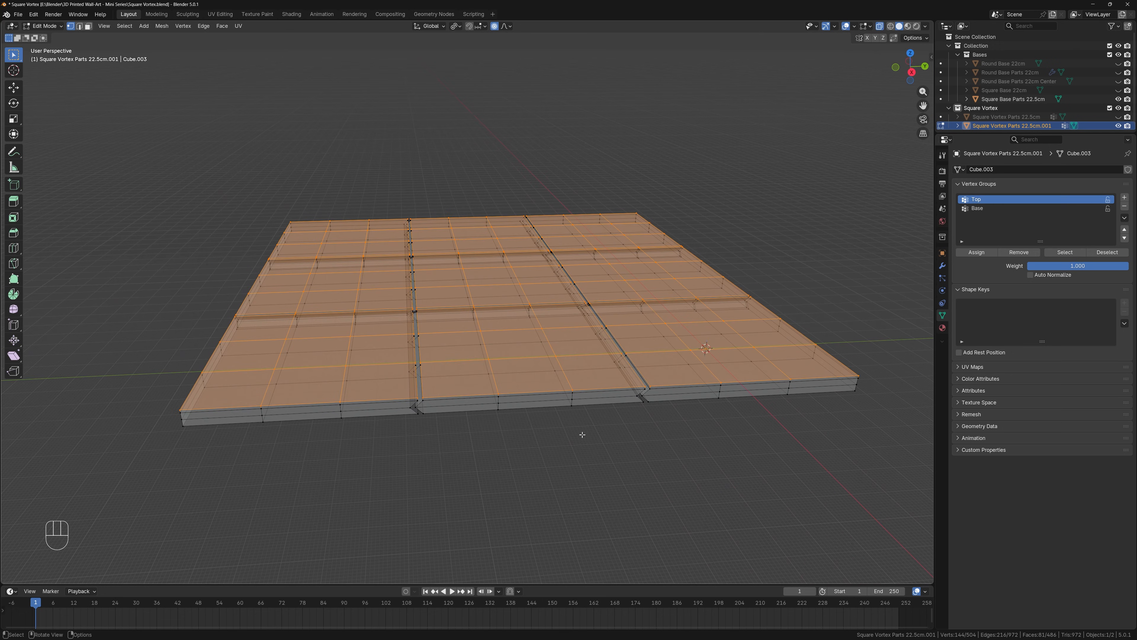
Inset the filled top faces individually with a thickness of 0.95 m
key("i")
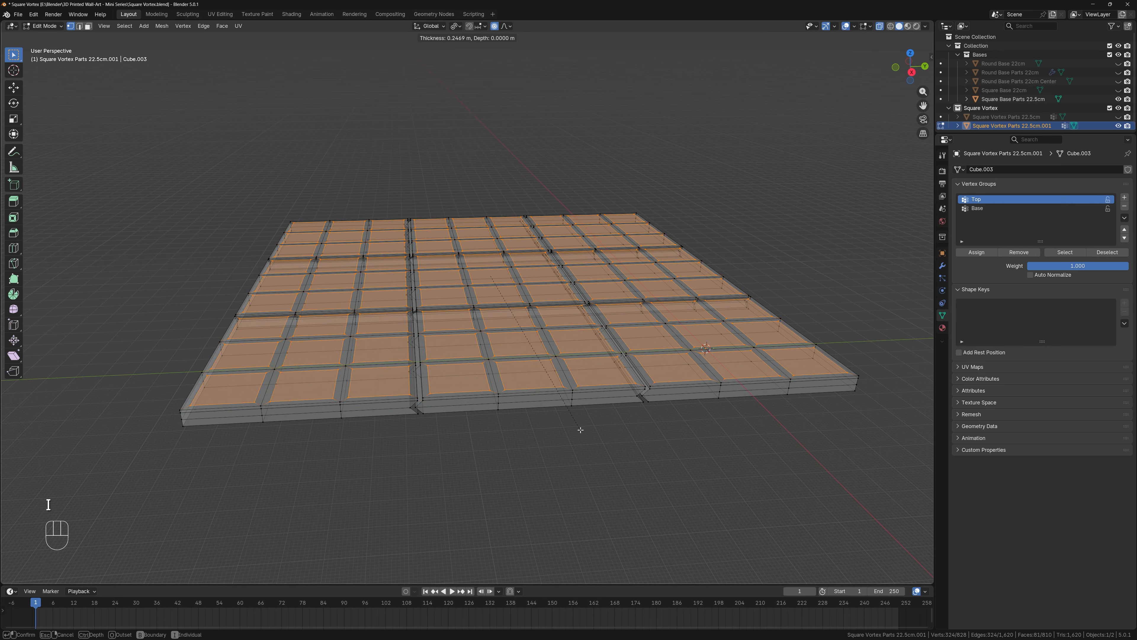
type(".95")
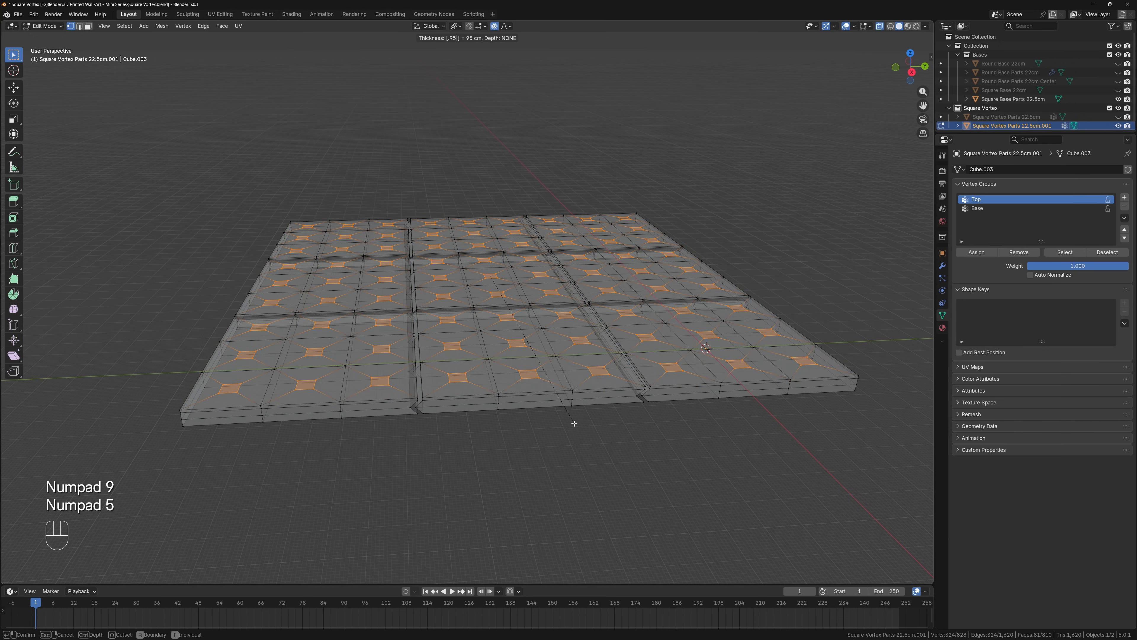
key("KP_Enter")
key("g")
key("z")
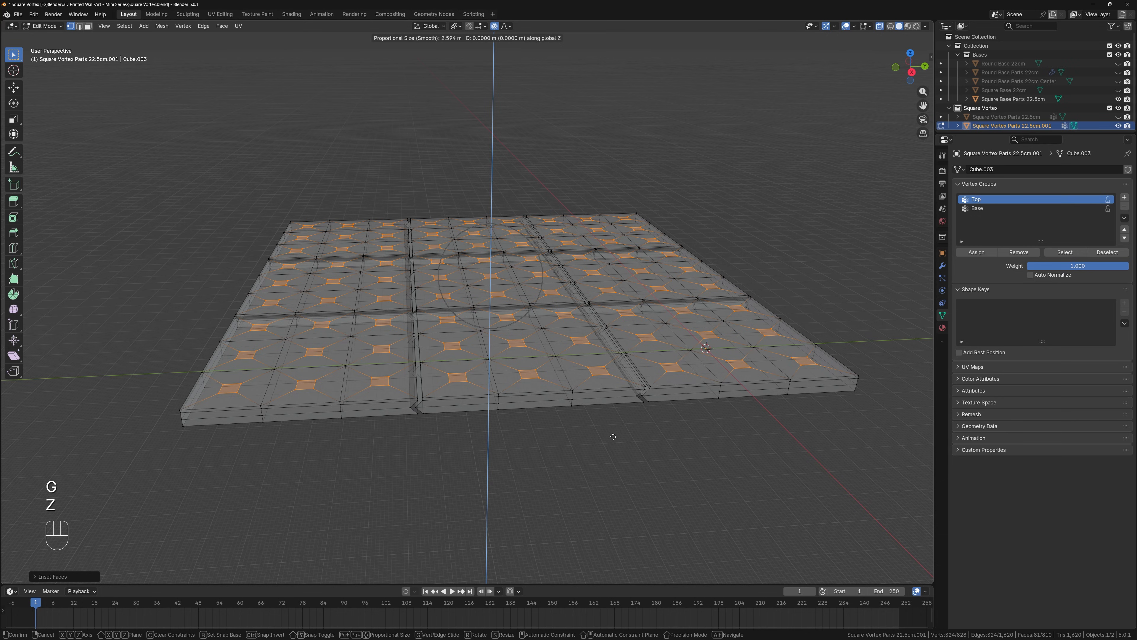
key("Escape")
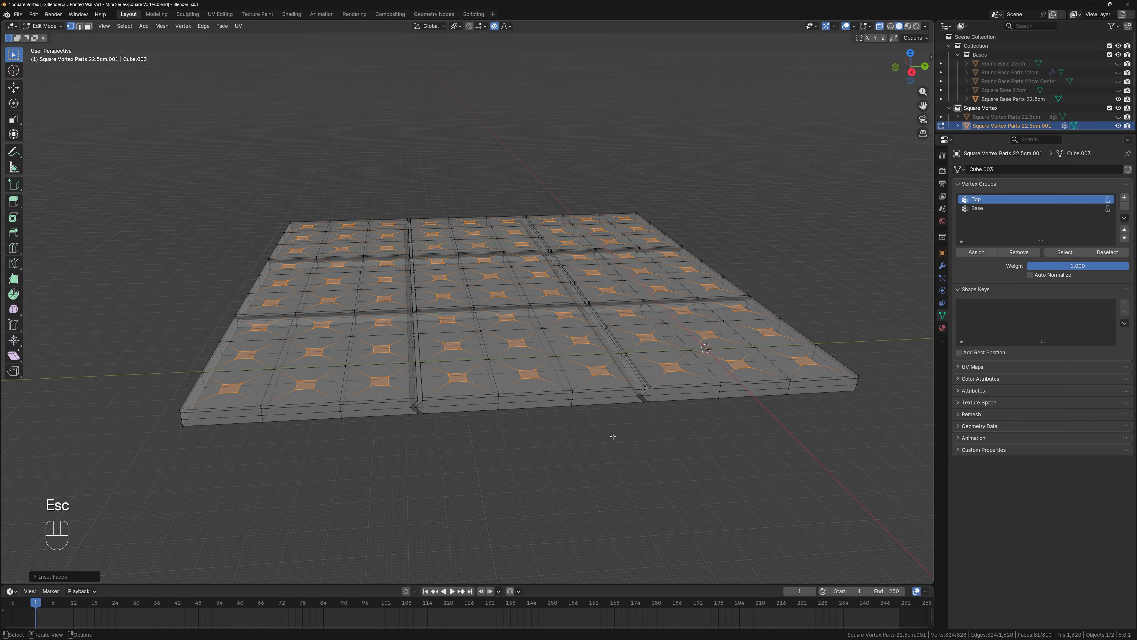
Turn off proportional editing, raise the inset faces 5 m along the global Z axis, and clear the selection with X-ray off
left_click(494, 27)
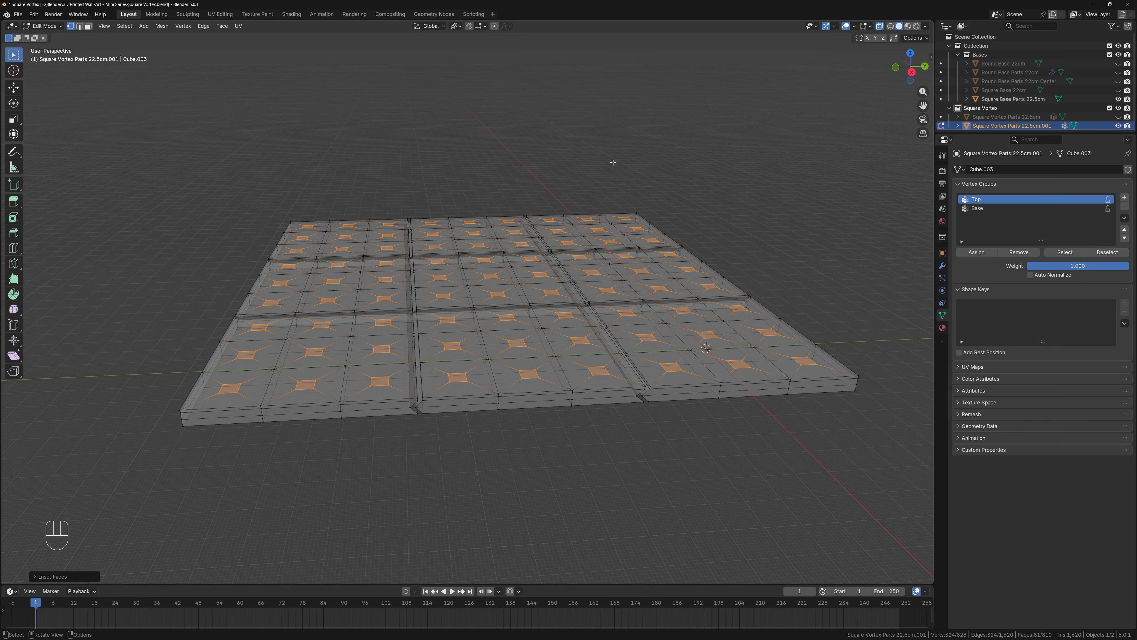
key("g")
key("z")
key("KP_5")
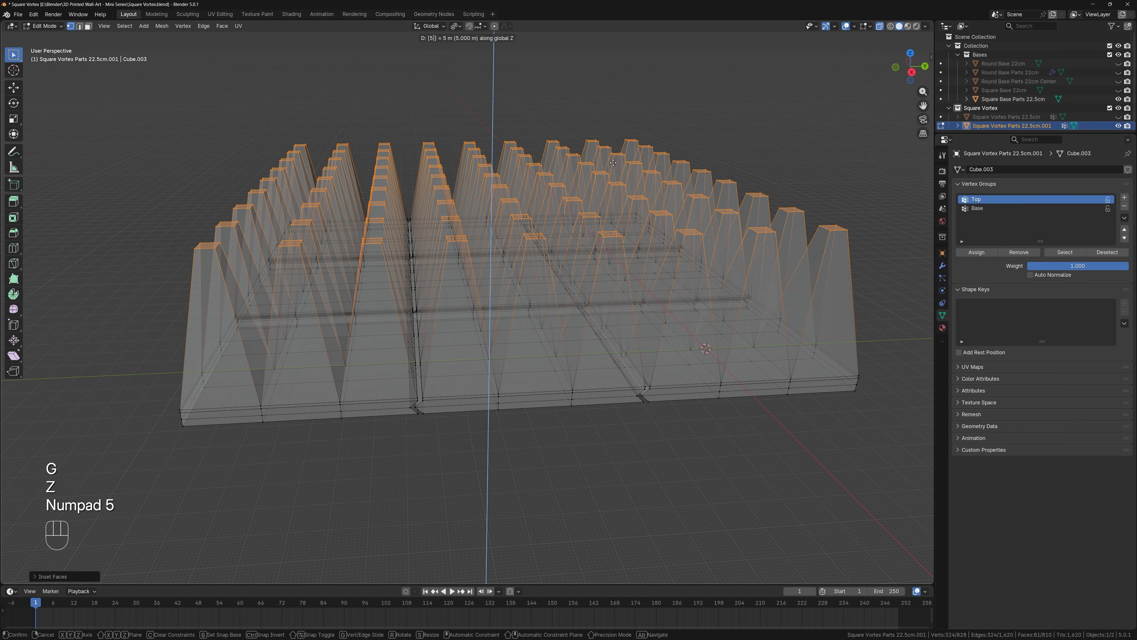
key("KP_Enter")
mouse_move(684, 280)
middle_mouse_down()
mouse_move(689, 313)
mouse_move(740, 211)
mouse_move(765, 313)
mouse_move(753, 362)
mouse_move(728, 350)
mouse_move(477, 366)
mouse_move(519, 286)
middle_mouse_up()
left_click(740, 211)
key("alt+z")
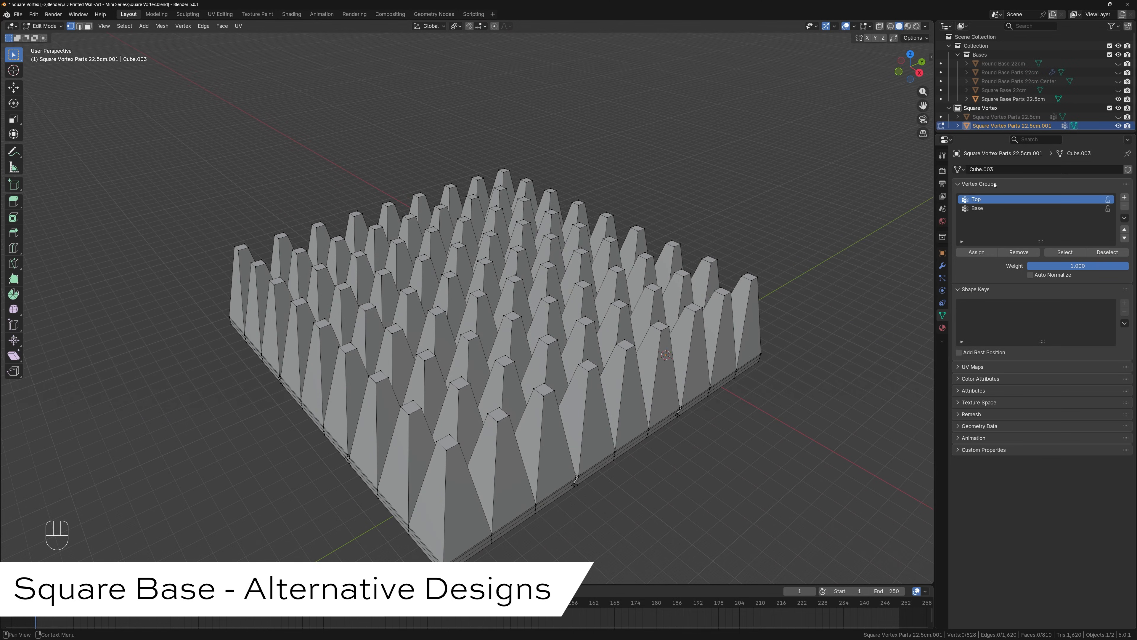
Select the Base vertex group's geometry and hide it
left_click(987, 209)
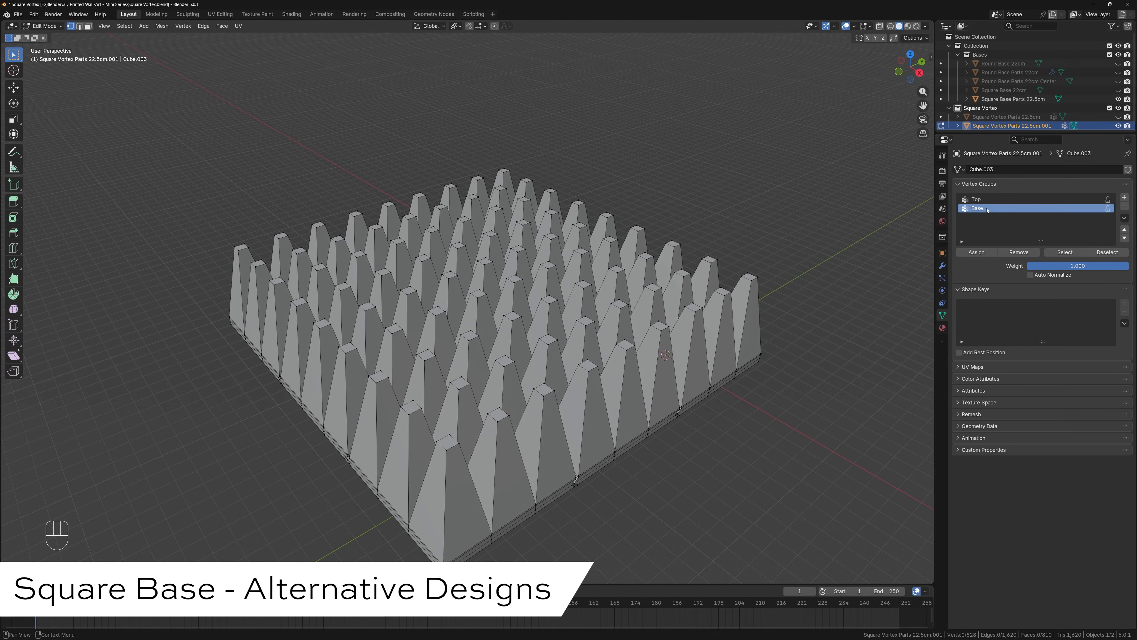
left_click(1053, 253)
middle_click_drag(790, 328, 502, 344)
Select the centre spike's tip face from the top view and turn on proportional editing
key("alt+a")
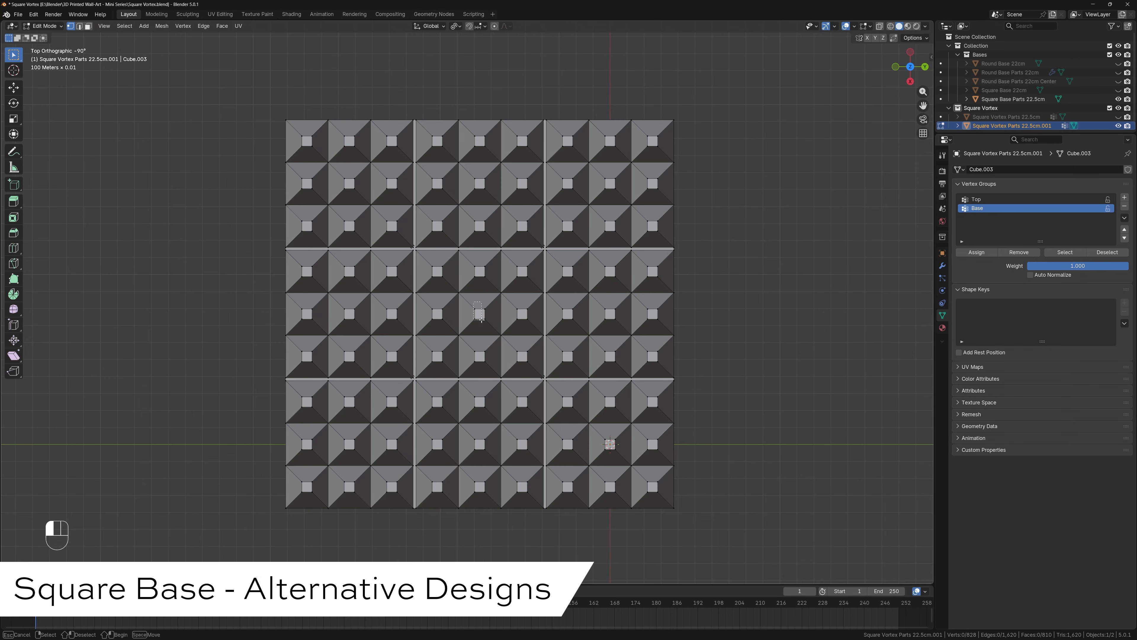
left_click_drag(489, 321, 488, 321)
middle_click_drag(488, 321, 537, 192)
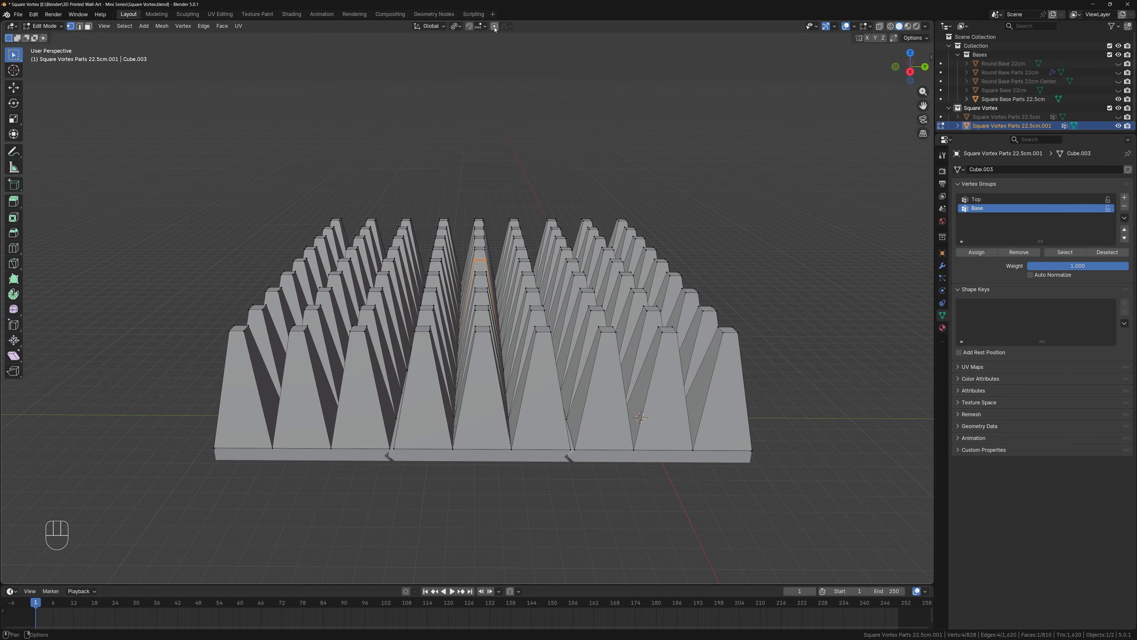
left_click(454, 29)
Enlarge the proportional size to 13.11 m while trying to lower the centre tip along the global Z axis
key("g")
key("z")
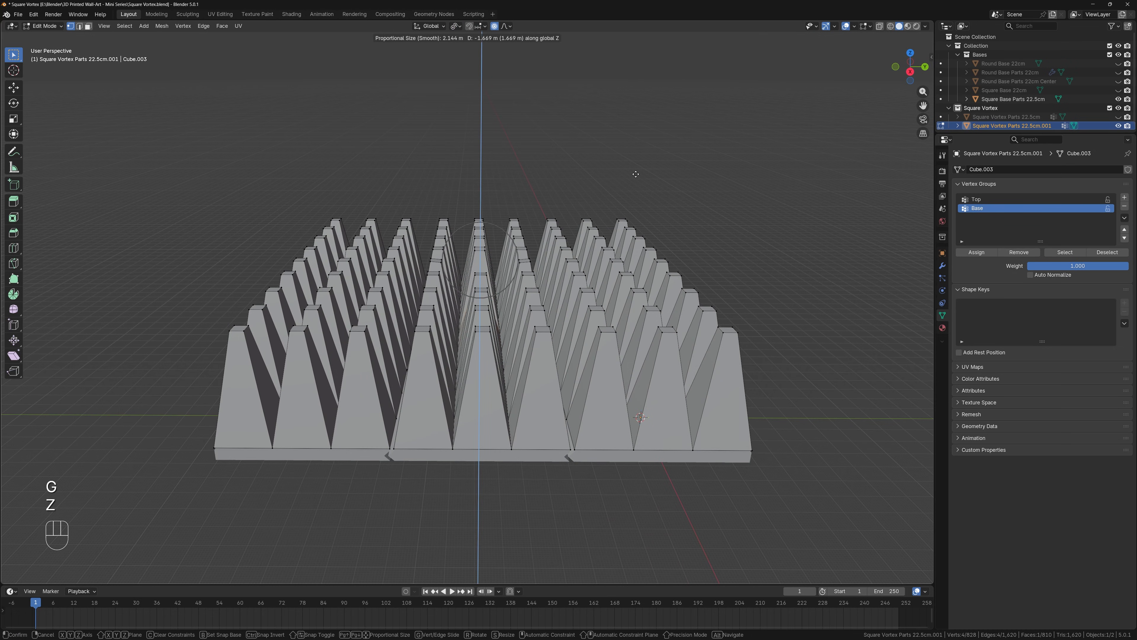
scroll(645, 170, "down", 10)
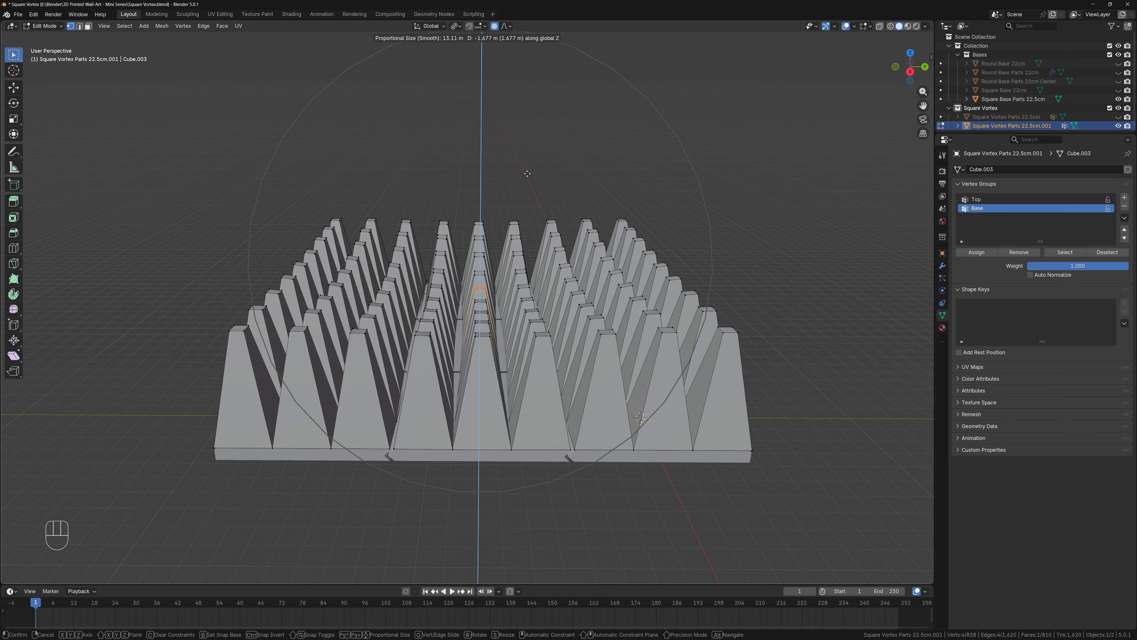
left_click(524, 206)
Hide the spikes' lower vertices so only the tip faces remain editable, and keep the centre tip selected
middle_click_drag(528, 215, 572, 324, "alt")
left_click_drag(231, 311, 768, 405)
key("h")
middle_click_drag(613, 391, 530, 331)
middle_click_drag(504, 294, 698, 268)
Lower the centre tip along the global Z axis with a proportional size of 13.11 m to form a bowl
key("g")
key("z")
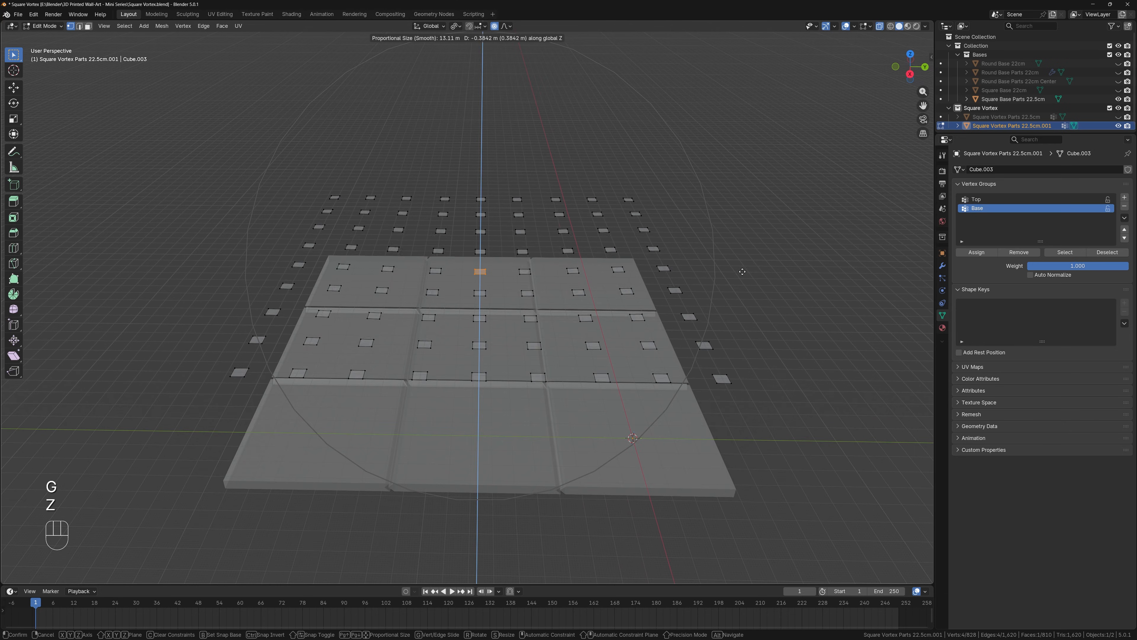
left_click(744, 327)
Reveal the hidden geometry, clear the selection, turn X-ray off and inspect the bowl-shaped spikes
middle_click_drag(744, 328, 644, 379)
key("alt+h")
left_click(733, 248)
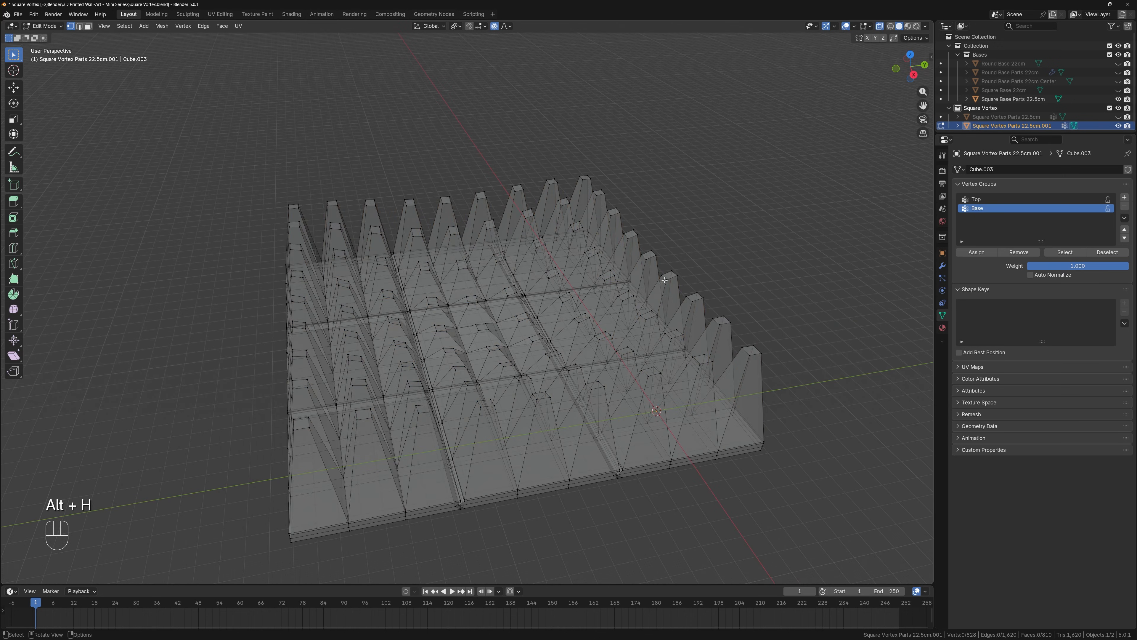
key("alt+z")
middle_click_drag(733, 247, 490, 340)
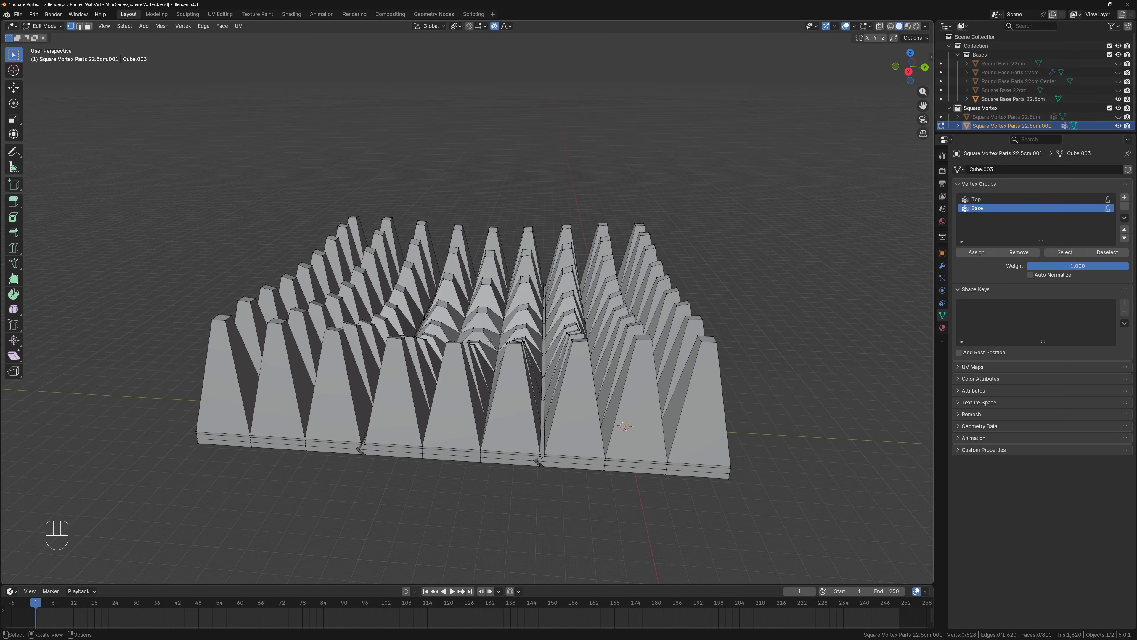
Select all the spike tip faces with X-ray and extrude them along their normals
middle_click_drag(501, 286, 505, 278)
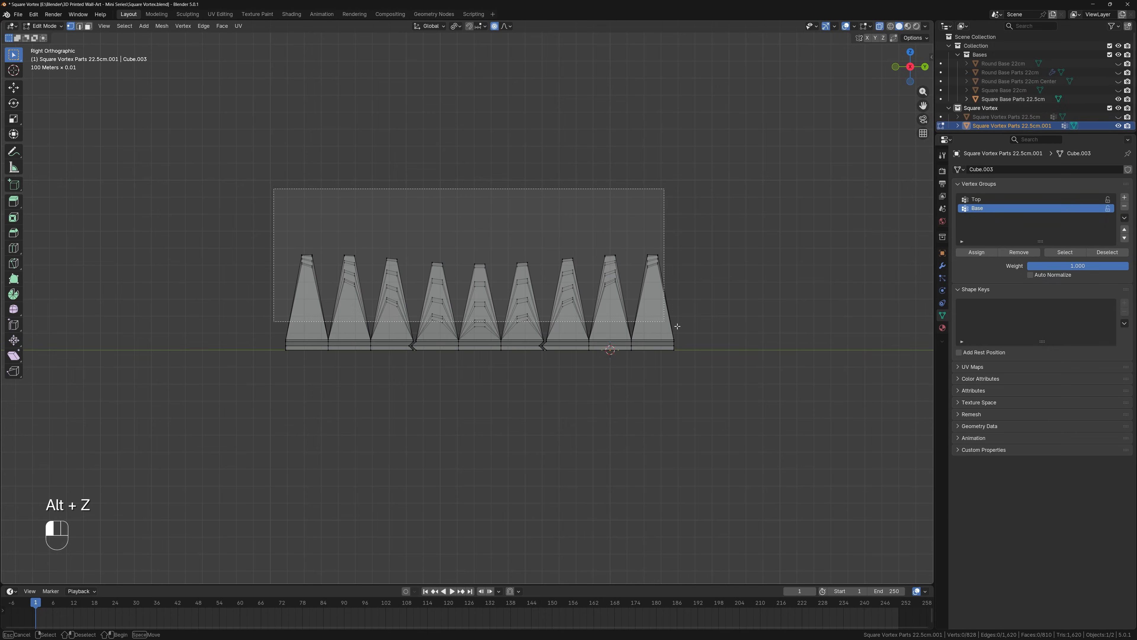
left_click_drag(697, 334, 697, 331)
middle_click_drag(697, 331, 628, 309)
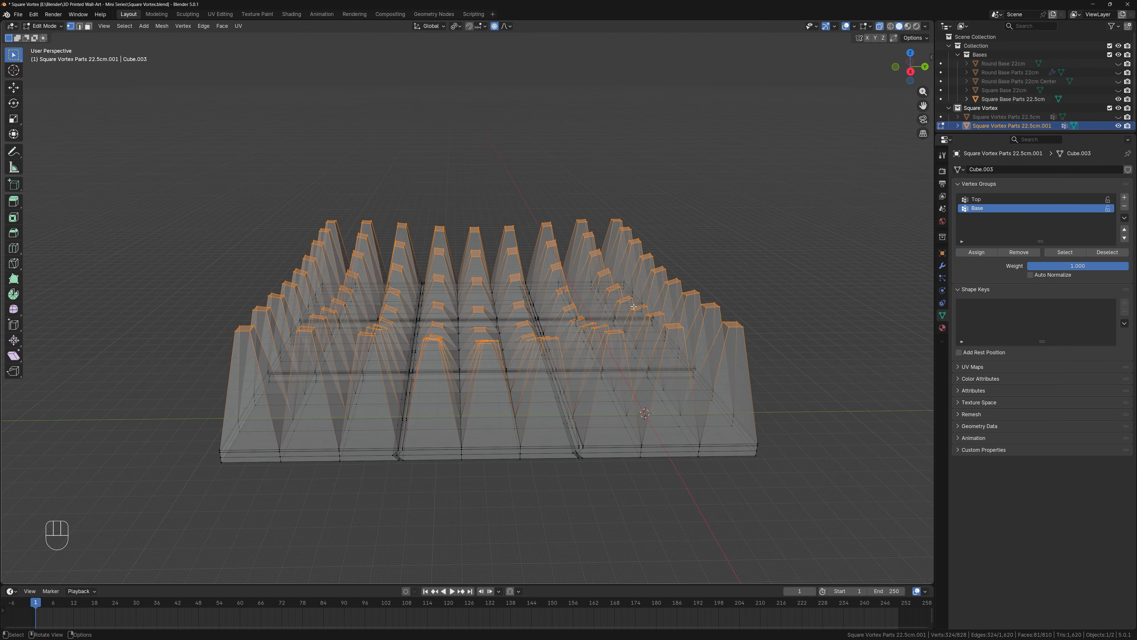
key("alt+z")
key("e")
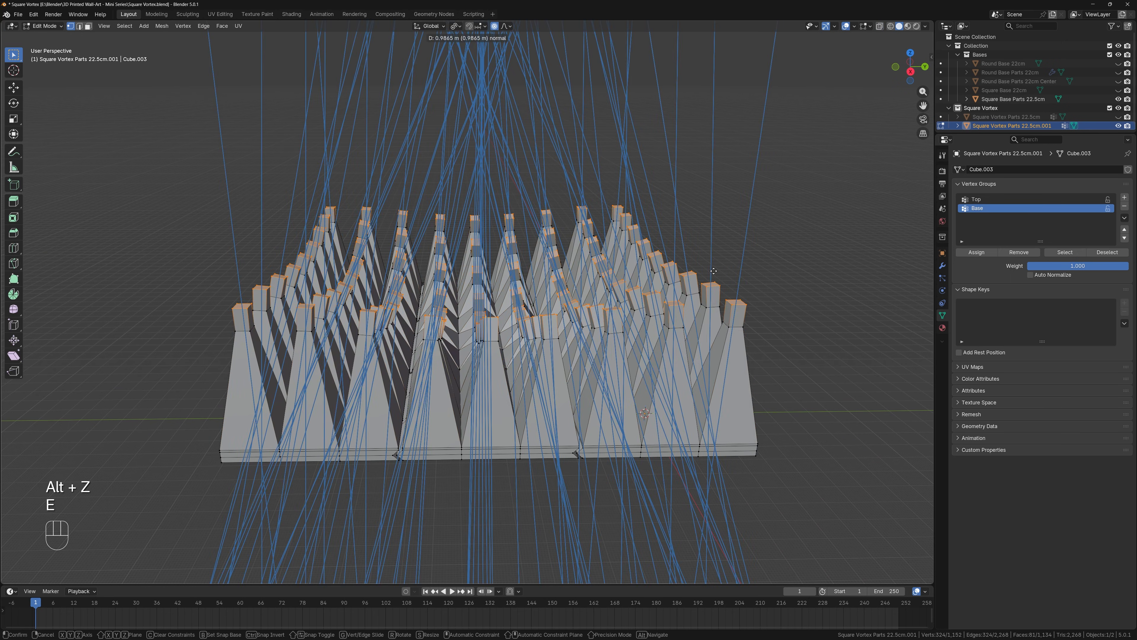
left_click(718, 232)
middle_click_drag(718, 232, 752, 222)
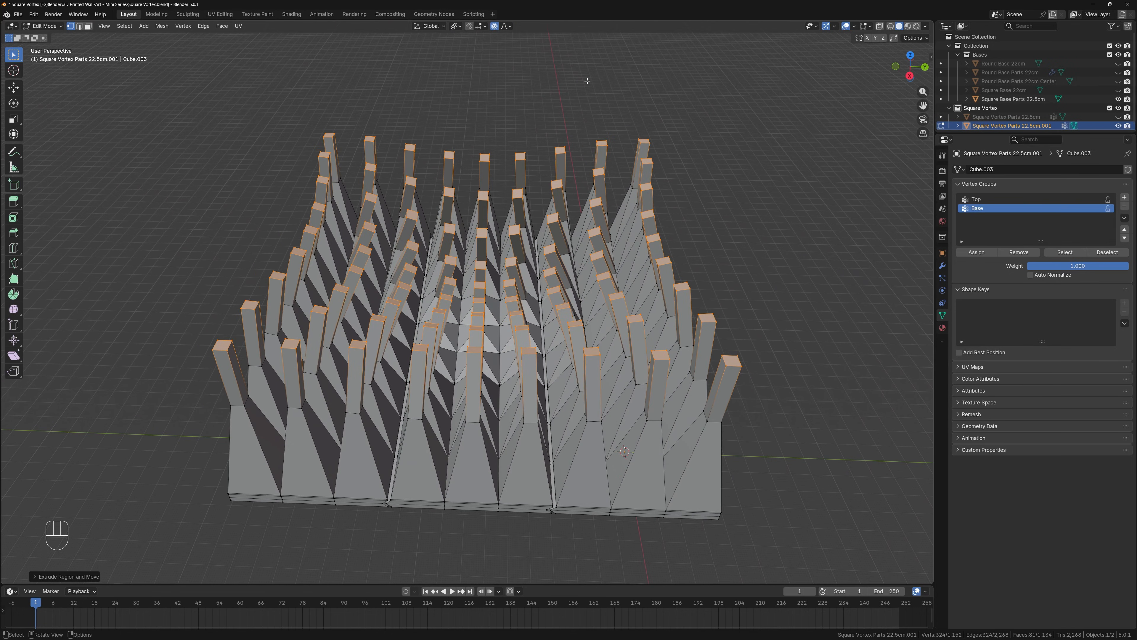
Turn off proportional editing and scale up the extruded tip faces about their individual origins
key("s")
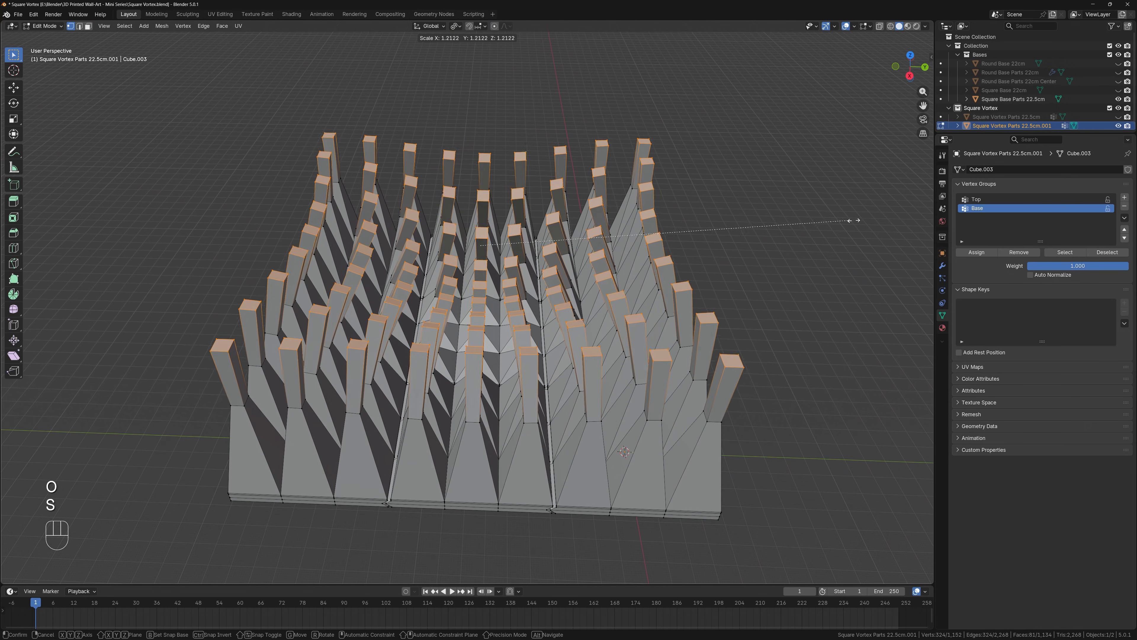
left_click(14, 208)
middle_click_drag(136, 302, 294, 294)
Undo the tip scaling and extrusion, back to the lowered tips with the lower geometry hidden
key("ctrl+z")
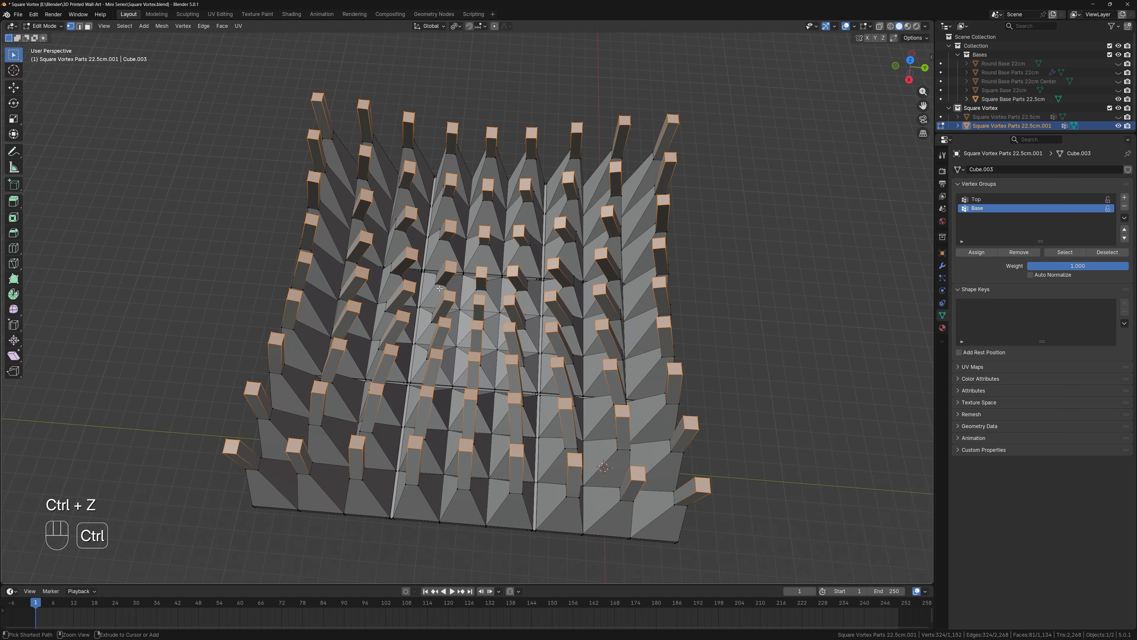
key("ctrl+z")
middle_click_drag(474, 319, 744, 223)
key("ctrl+z")
key("ctrl+z")
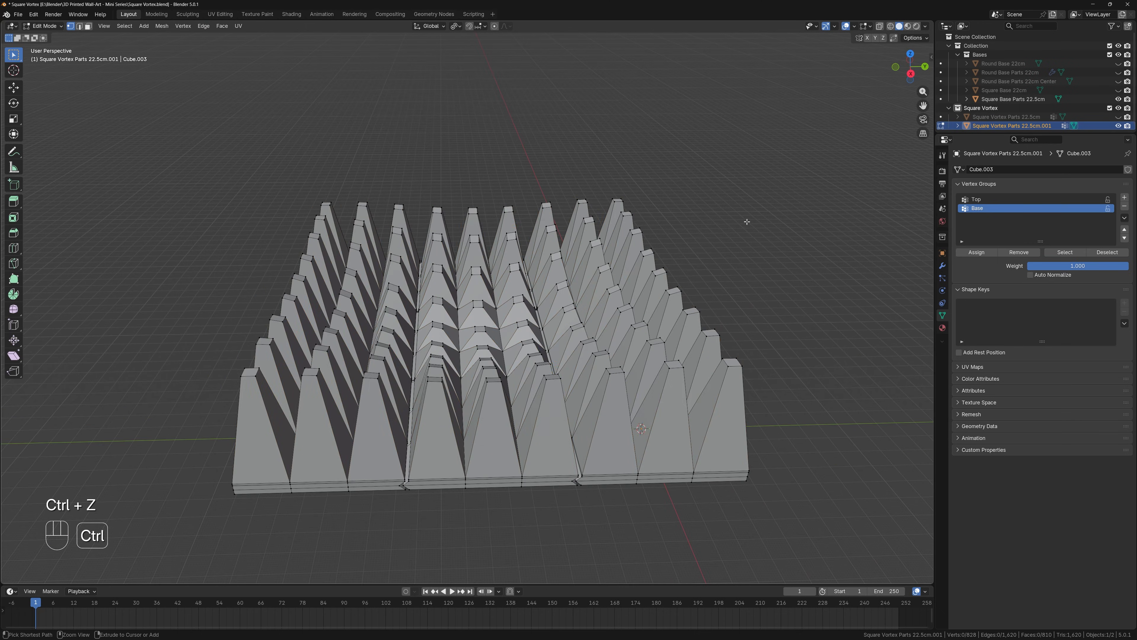
key("ctrl+z")
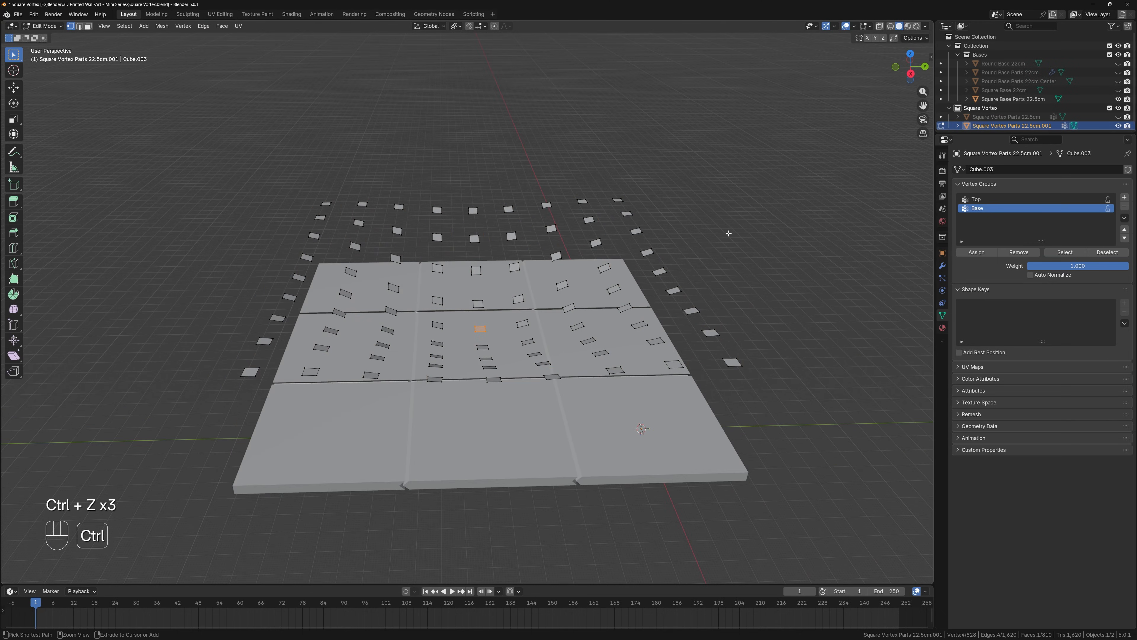
Undo the bowl-shaped lowering of the spike tip faces
mouse_move(729, 247)
middle_mouse_down()
mouse_move(741, 246)
mouse_move(731, 239)
middle_mouse_up()
key("ctrl+z")
middle_click_drag(442, 329, 488, 316)
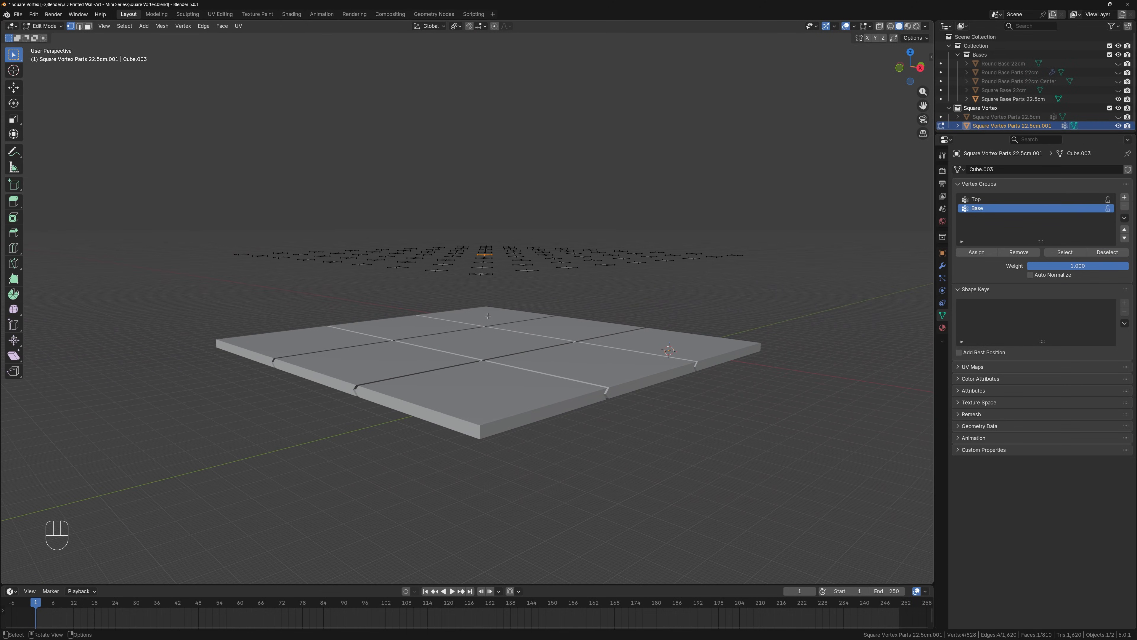
Select the diagonal row of tip faces and lower it along Z with smooth proportional editing on
middle_click_drag(465, 223, 469, 217)
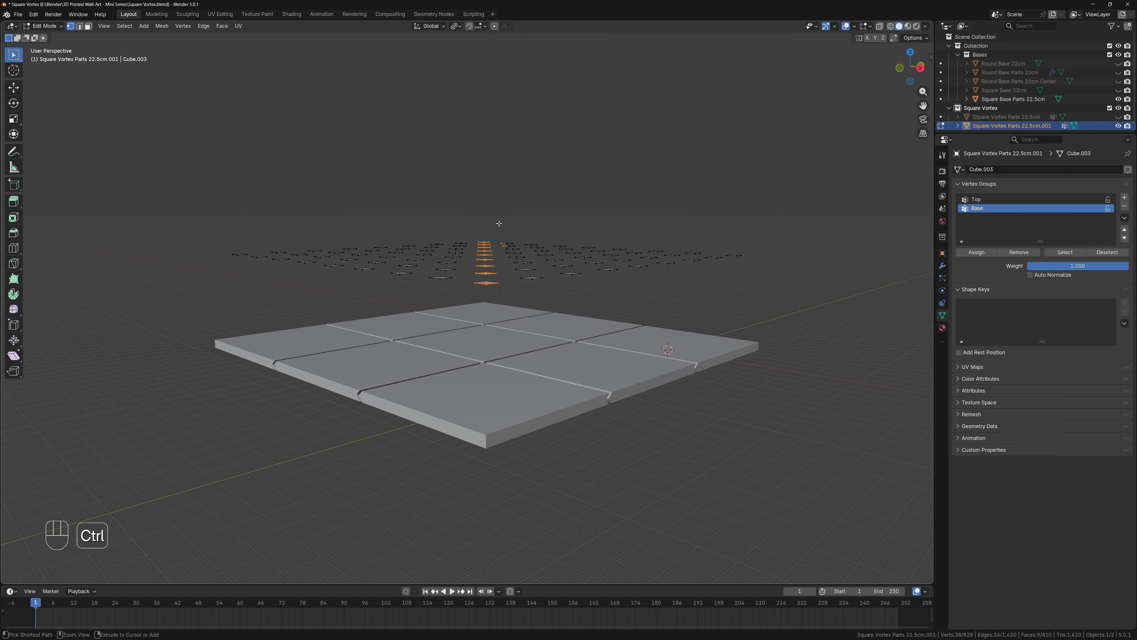
middle_click_drag(579, 232, 571, 246)
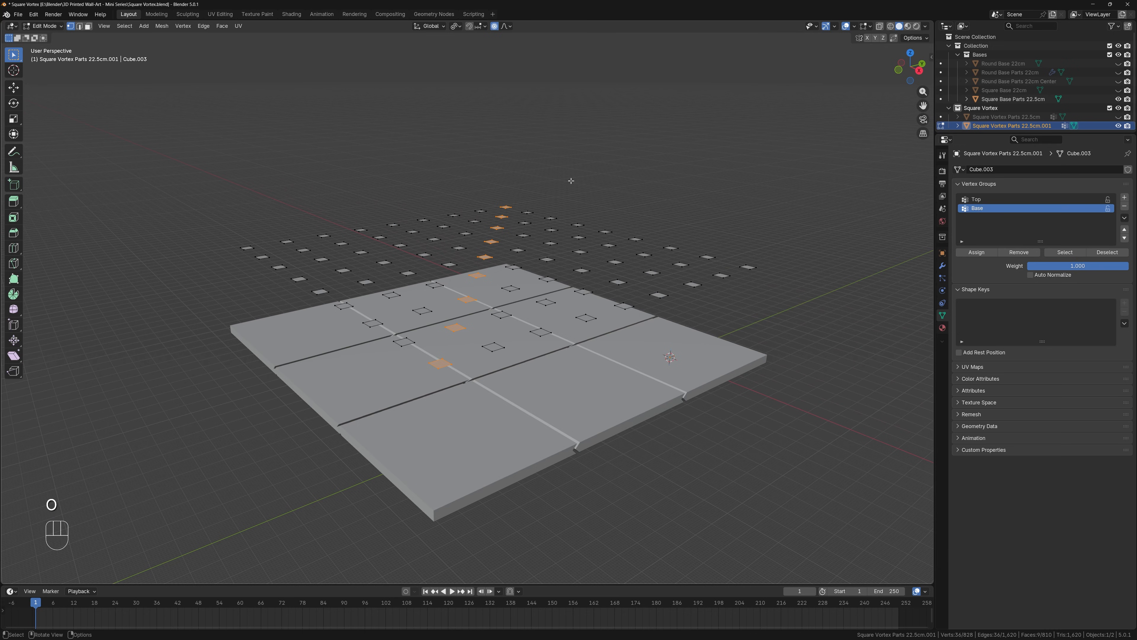
key("g")
key("z")
scroll(554, 209, "up", 6)
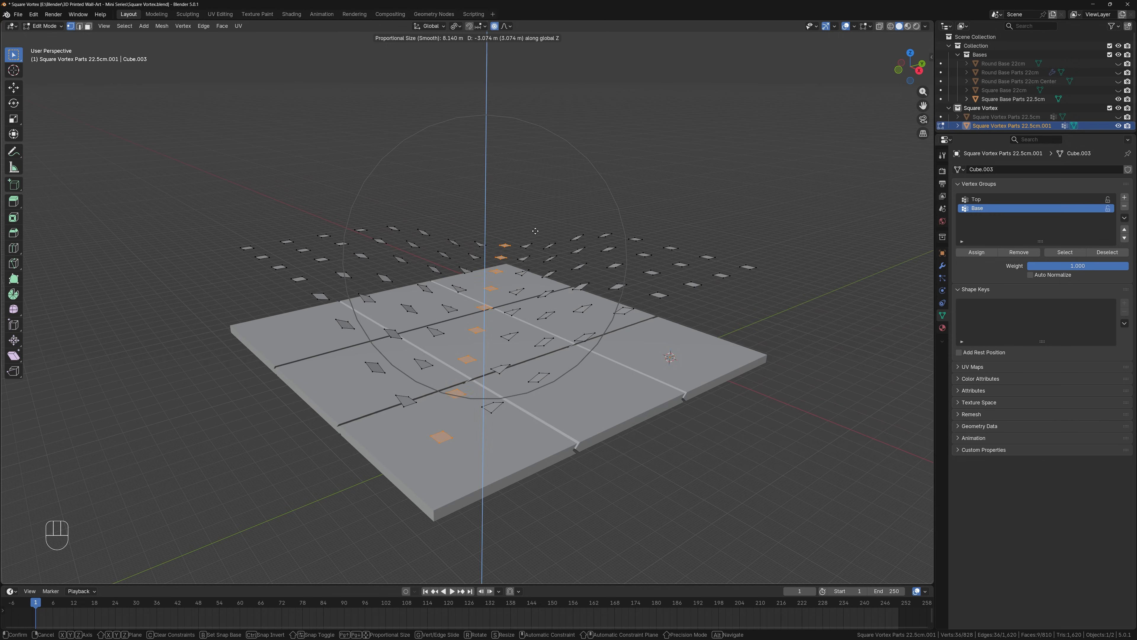
left_click(575, 232)
Select three tip faces near each of the two opposite corners beside the lowered diagonal
middle_click_drag(719, 246, 718, 238)
left_click_drag(664, 236, 700, 282)
middle_click_drag(358, 282, 635, 282, "shift")
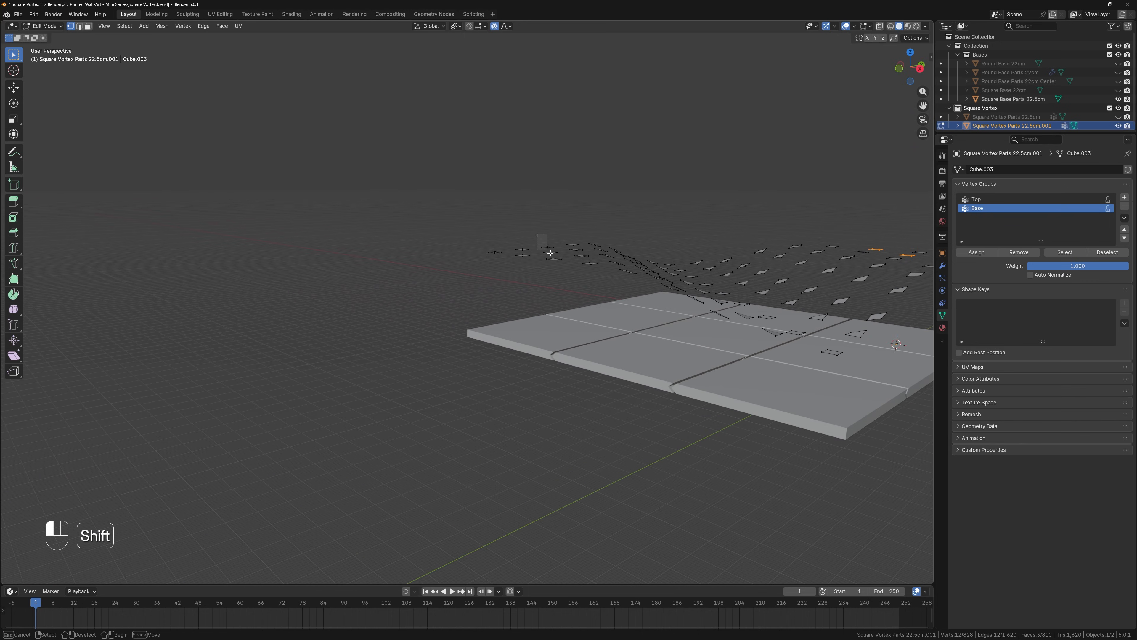
Lower the selected corner-side tips along Z with proportional editing, then reveal the hidden geometry and clear the selection
key("g")
key("z")
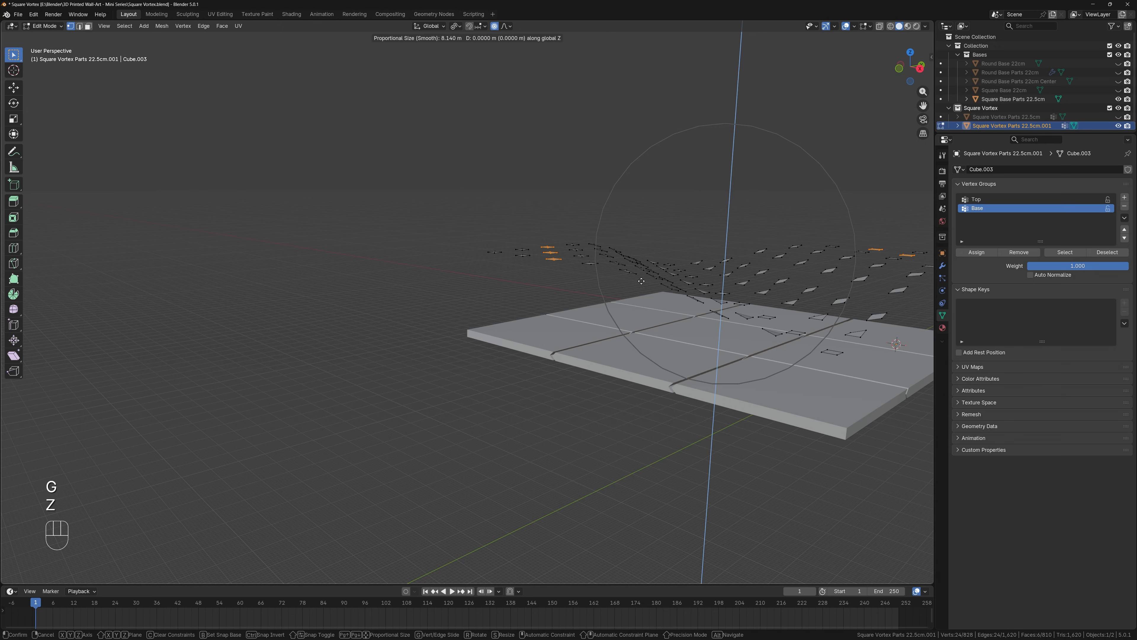
left_click(640, 317)
middle_click_drag(640, 317, 649, 364)
key("alt+h")
left_click(779, 385)
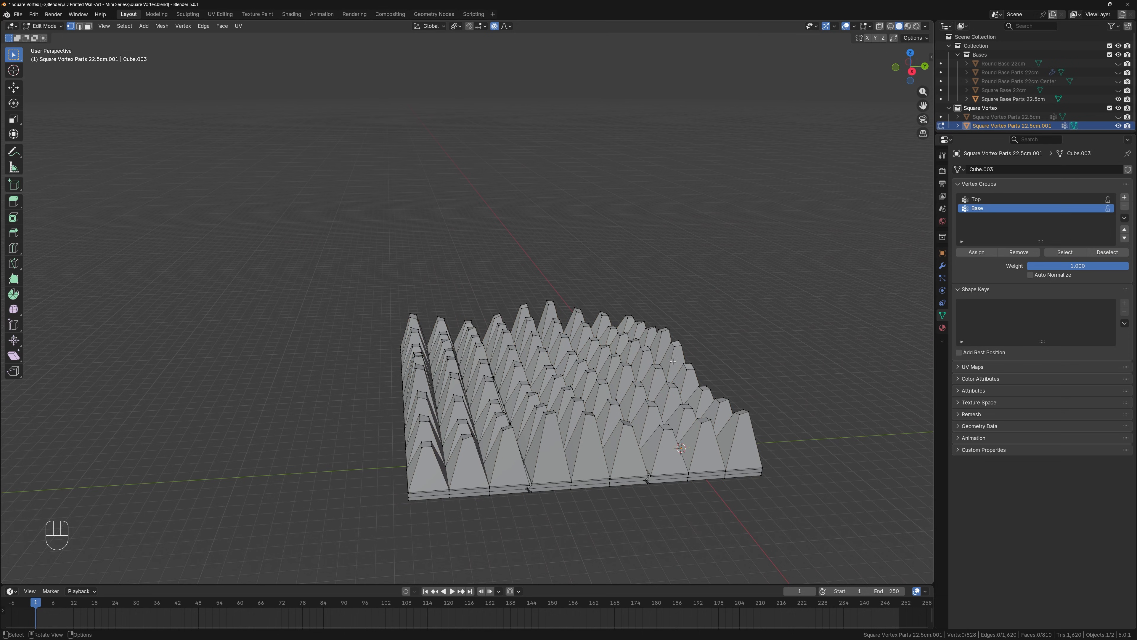
Examine the wave-shaped spikes from the sides, the corners and directly above
scroll(716, 403, "up", 3)
middle_click_drag(662, 426, 553, 262, "shift")
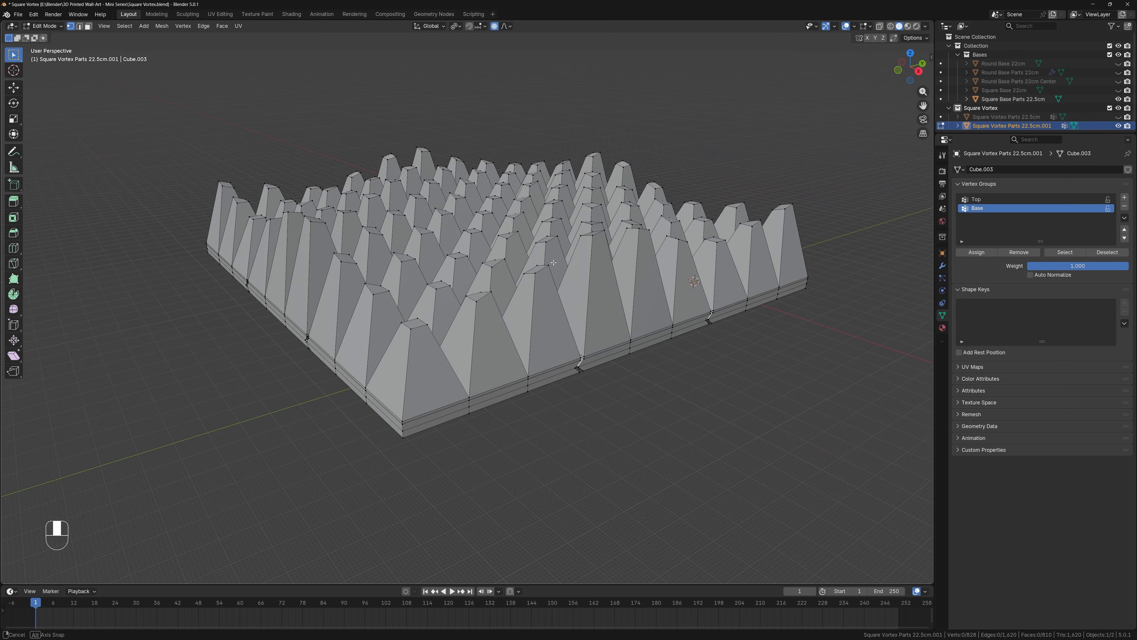
middle_click_drag(605, 223, 530, 295)
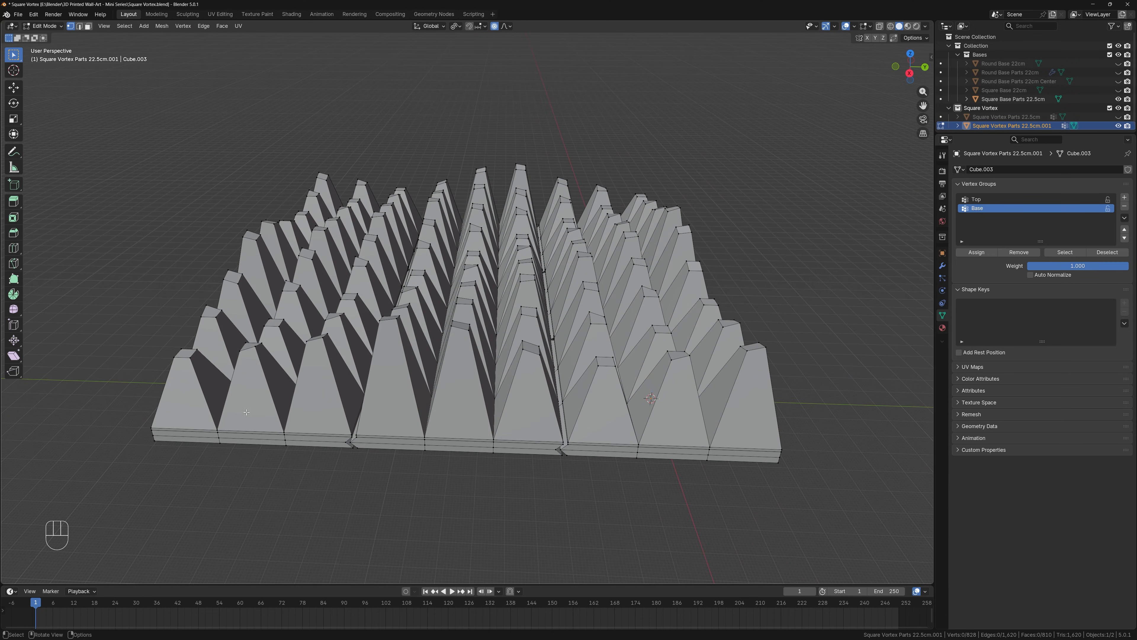
middle_click_drag(210, 417, 241, 463)
middle_click_drag(407, 469, 504, 328, "shift")
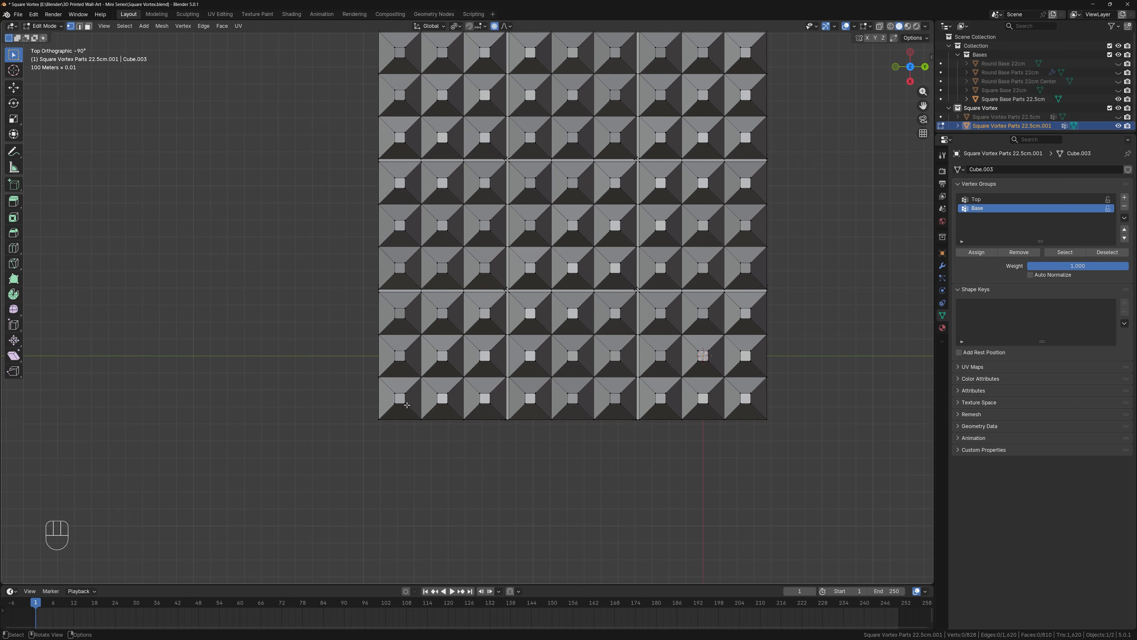
middle_click_drag(530, 417, 544, 352)
middle_click_drag(544, 352, 521, 423, "shift")
mouse_move(580, 337)
middle_mouse_down()
mouse_move(614, 338)
mouse_move(564, 337)
middle_mouse_up()
scroll(452, 313, "up", 3)
scroll(473, 322, "down", 4)
middle_click_drag(474, 322, 431, 270, "alt")
Select all the spike tips in X-ray and edge-slide them with clamping off to stretch the spikes into points
left_click_drag(206, 172, 756, 286)
key("alt+z")
left_click_drag(233, 185, 773, 333)
middle_click_drag(606, 237, 605, 268)
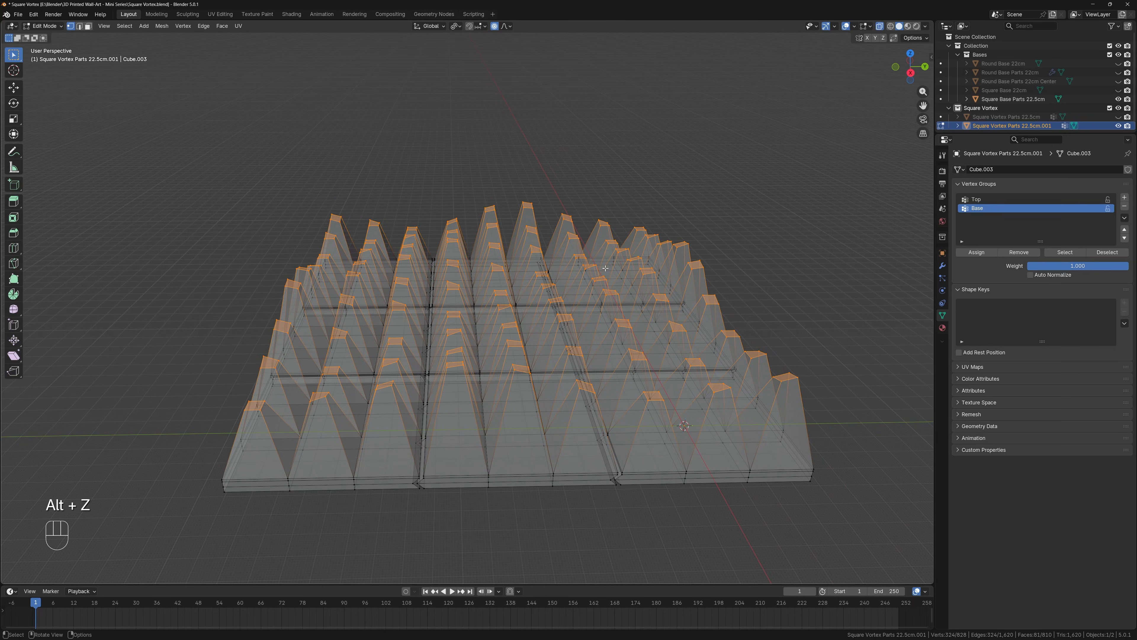
key("g")
key("g")
key("c")
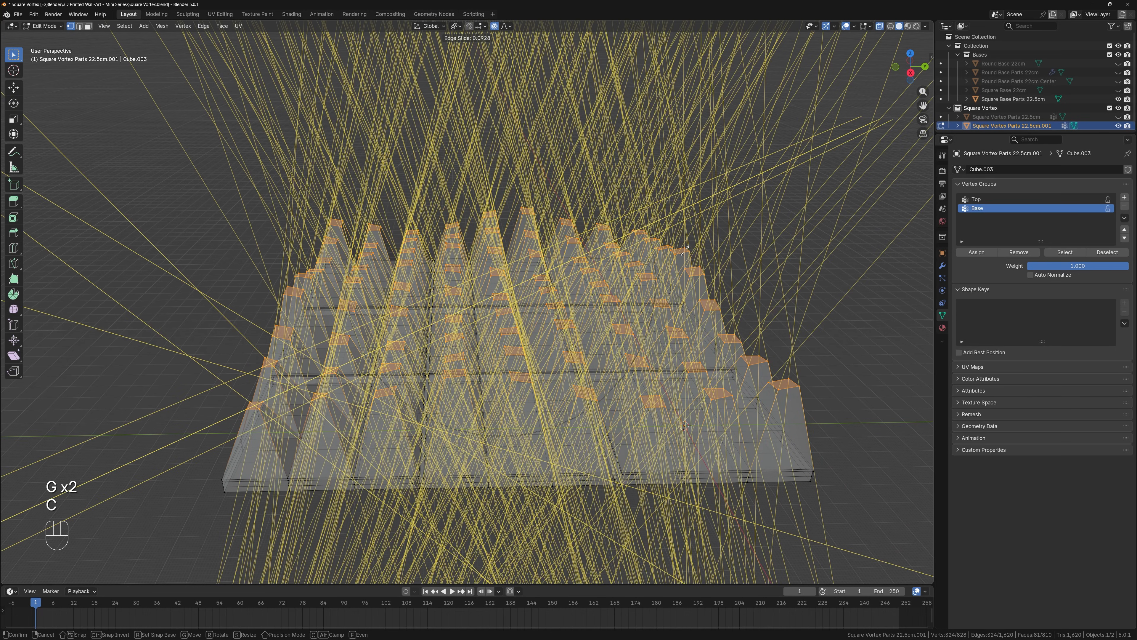
left_click(657, 212)
key("alt+z")
middle_click_drag(452, 296, 462, 317)
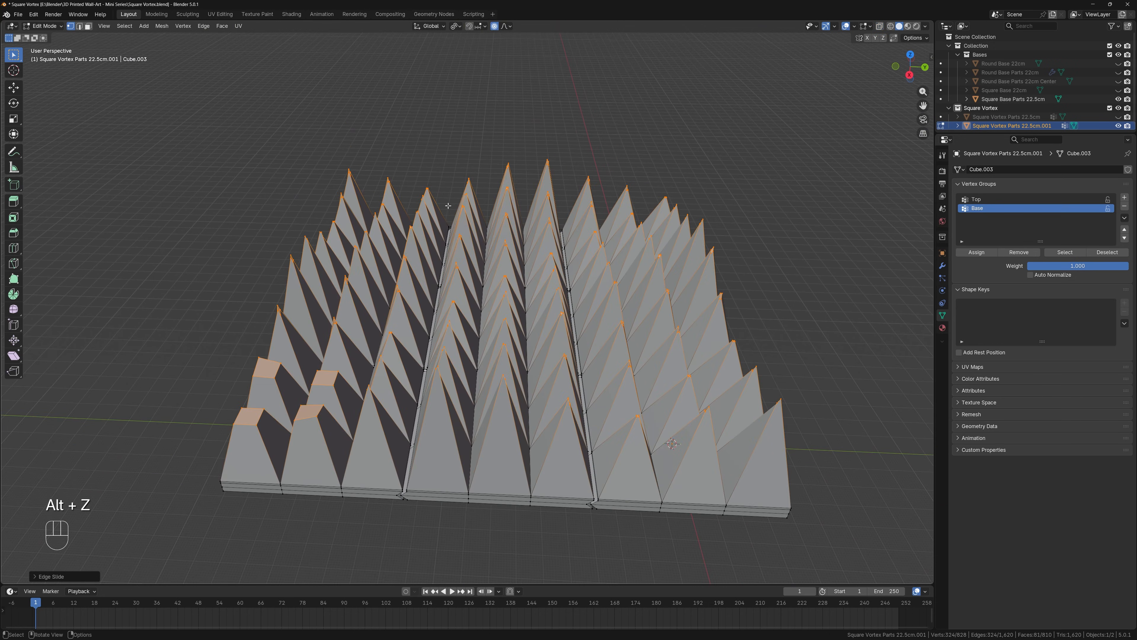
Undo back to before the corner-side tips were lowered, keeping those six tip faces selected and the lower geometry hidden
middle_click_drag(395, 339, 483, 314)
key("ctrl+z")
key("ctrl+z")
key("ctrl+z")
key("ctrl+z")
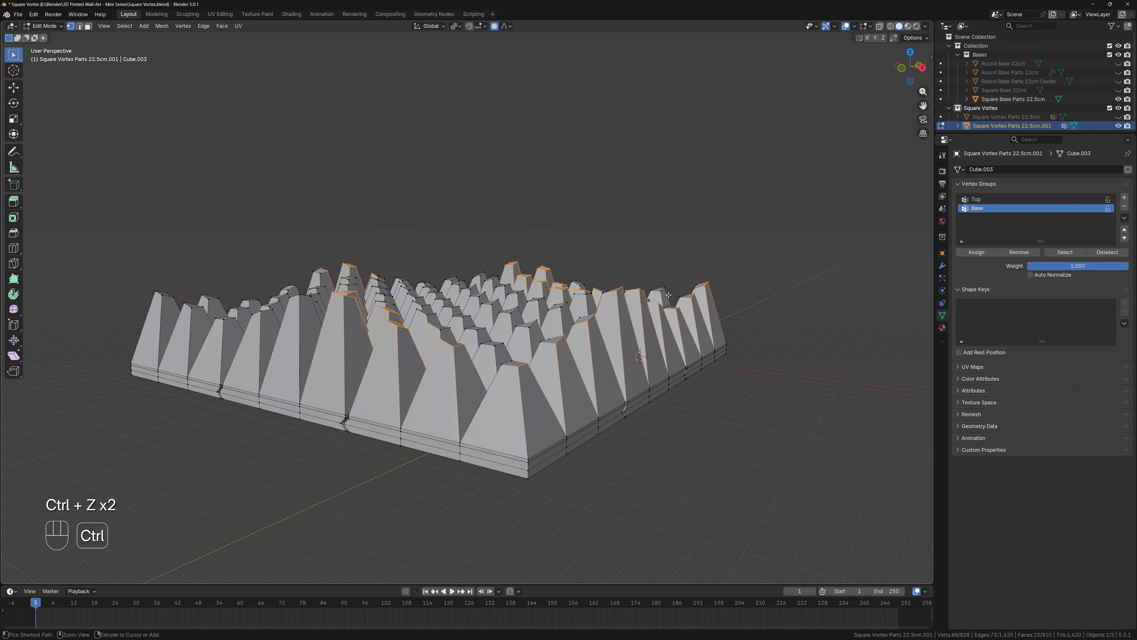
key("ctrl+z")
key("ctrl+z")
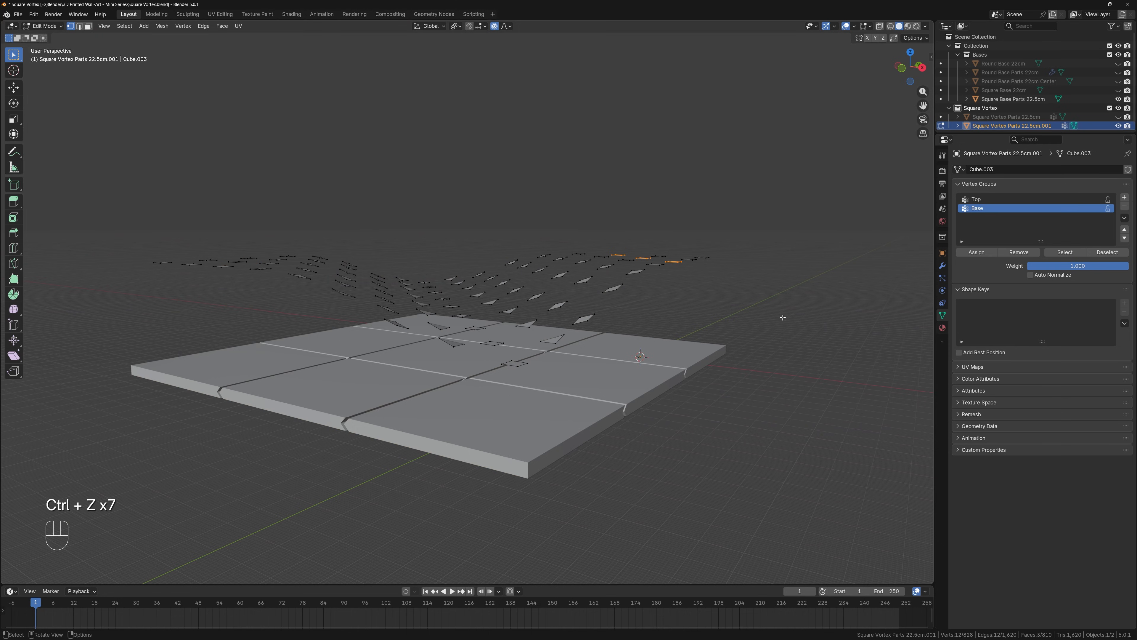
key("ctrl+shift+z")
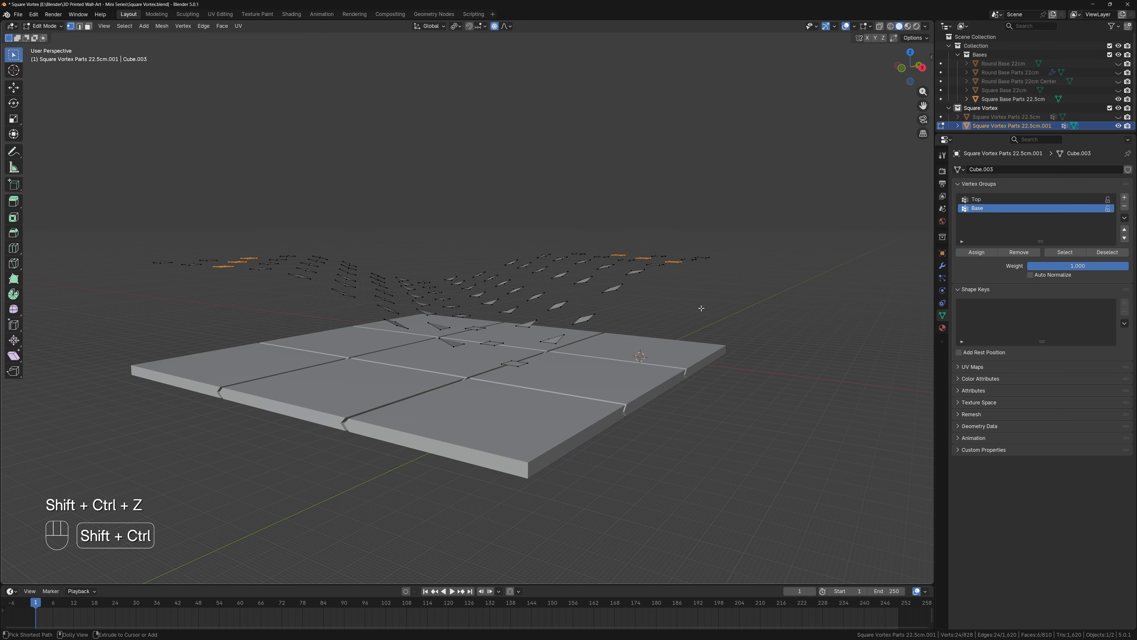
Lower the six selected corner-side tips along Z with smooth proportional editing at a size of 8.140 m
key("g")
key("z")
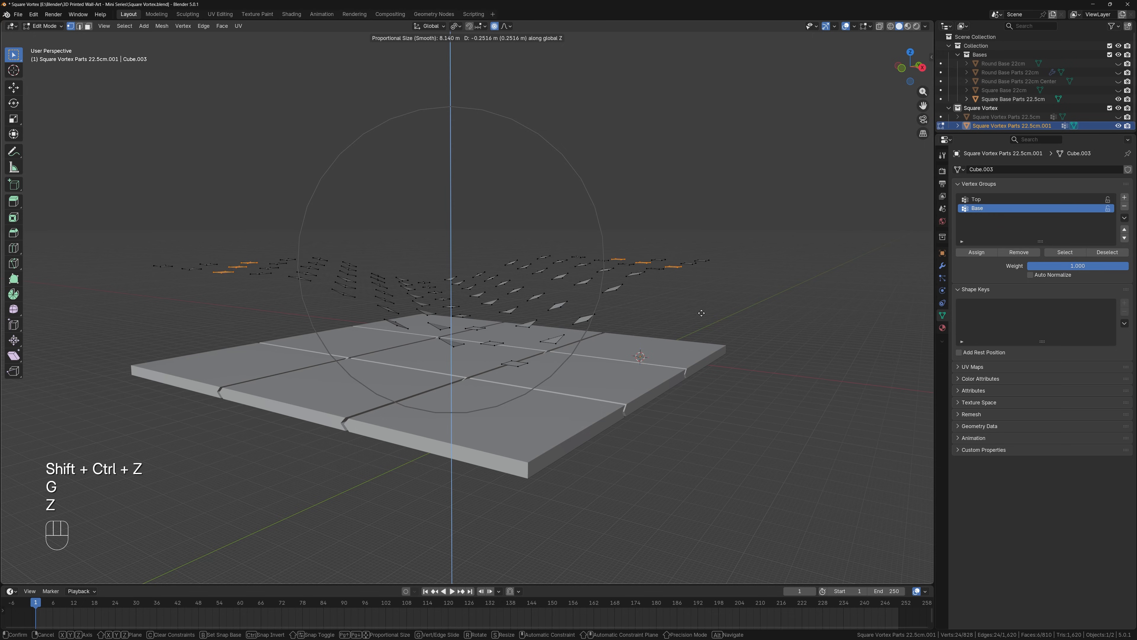
scroll(700, 336, "down", 1)
scroll(701, 341, "up", 5)
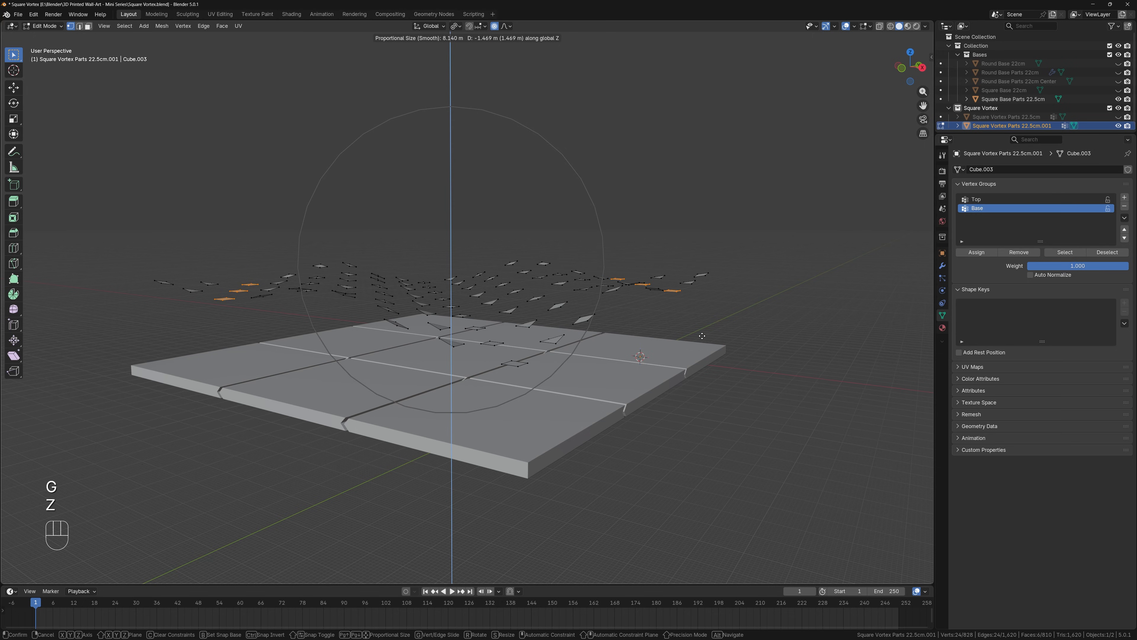
left_click(704, 353)
Reveal the hidden geometry, clear the selection and inspect the reshaped wave spikes
key("alt+h")
middle_click_drag(638, 273, 396, 356)
scroll(397, 357, "down", 4)
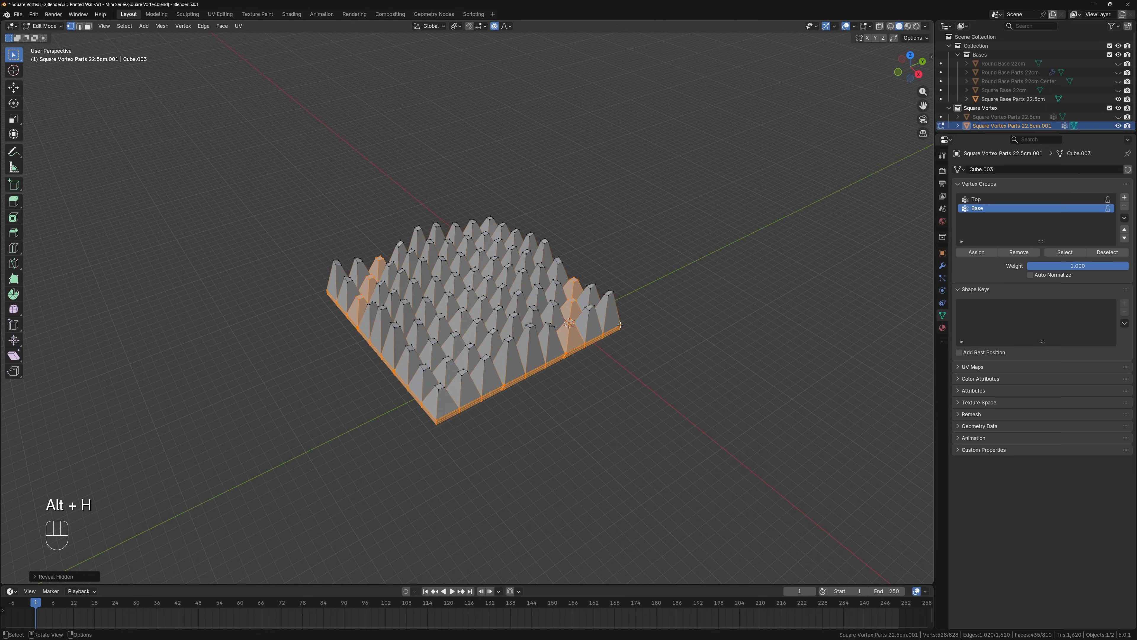
left_click(698, 335)
middle_click_drag(697, 334, 636, 342)
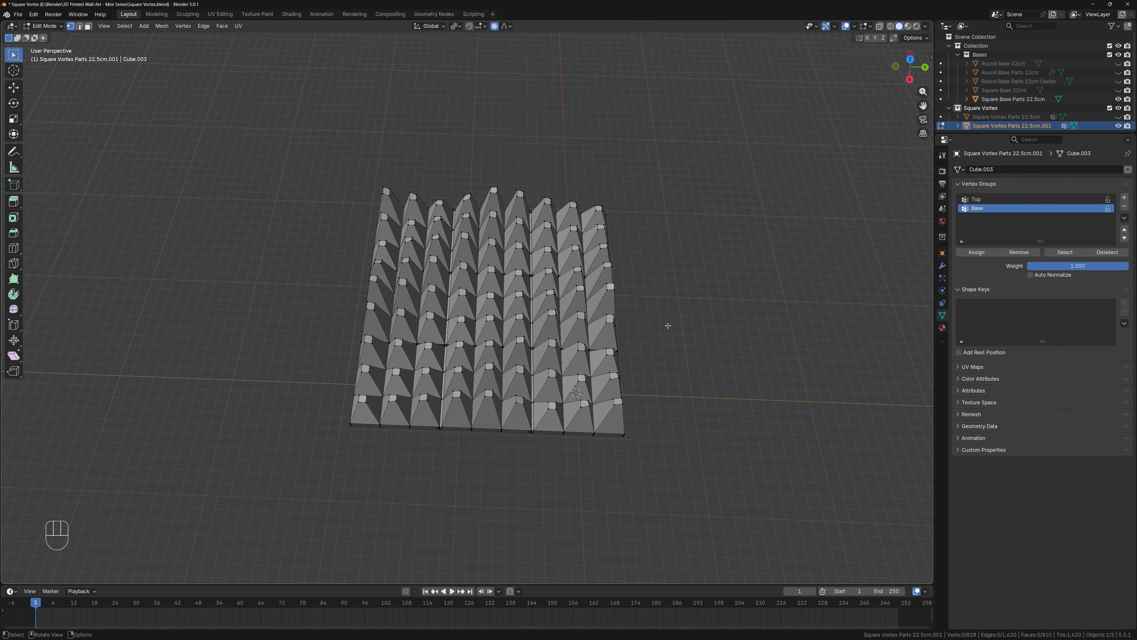
Return to Object Mode and rename the duplicate spike object as Geometric waves Parts 22.5cm
key("Tab")
middle_click_drag(668, 325, 667, 238)
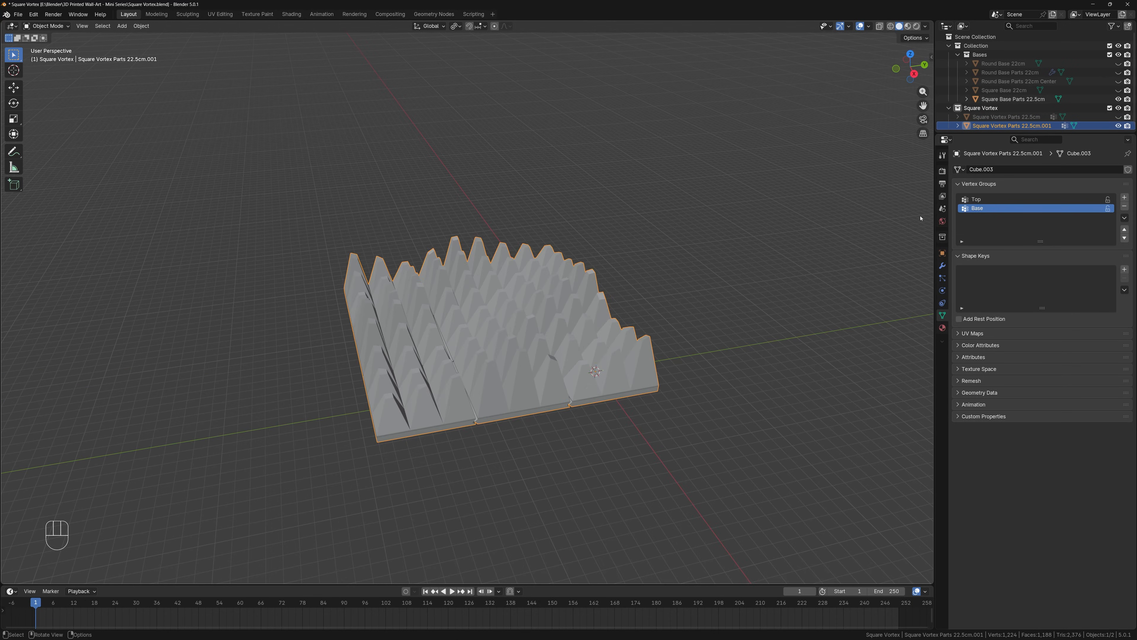
double_click(993, 125)
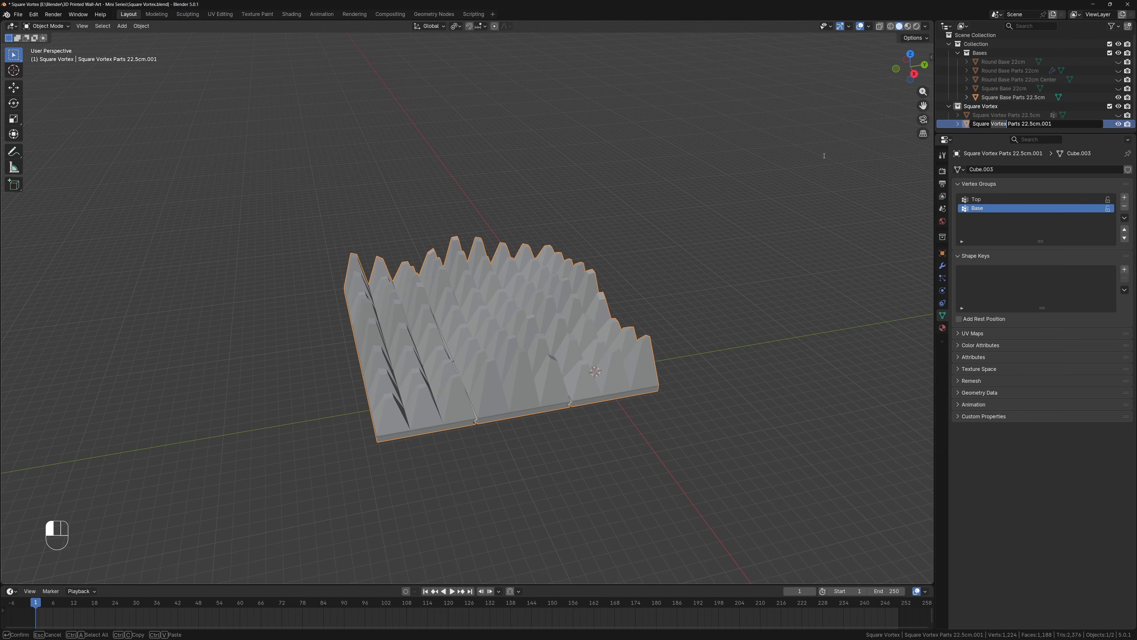
key("ctrl+shift+Left")
key("ctrl+shift+Left")
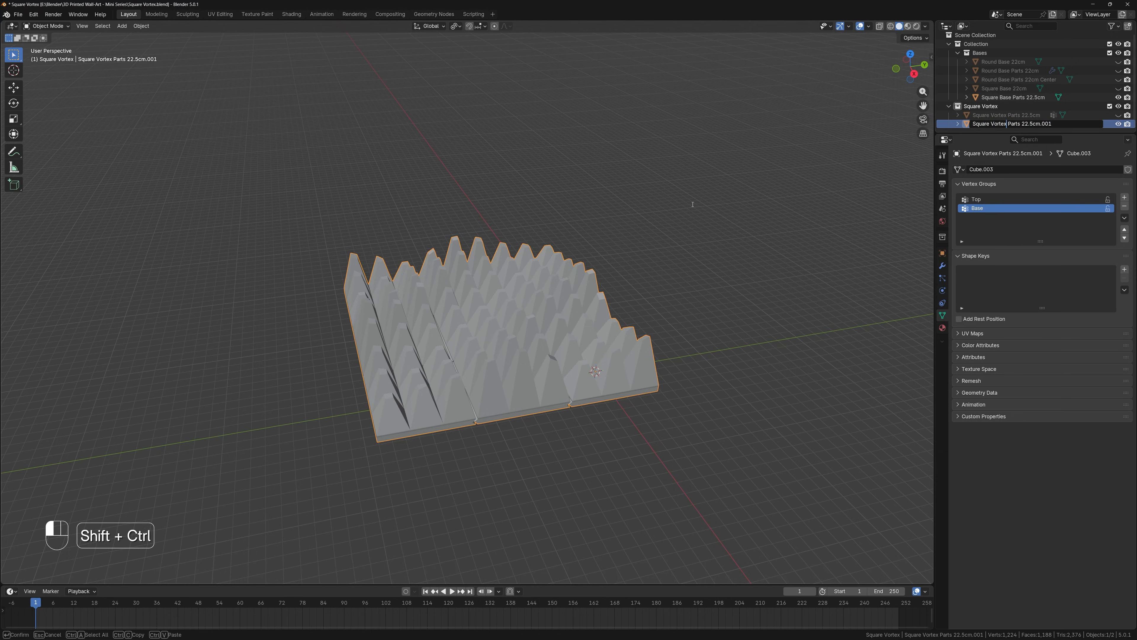
type("Geometric wa")
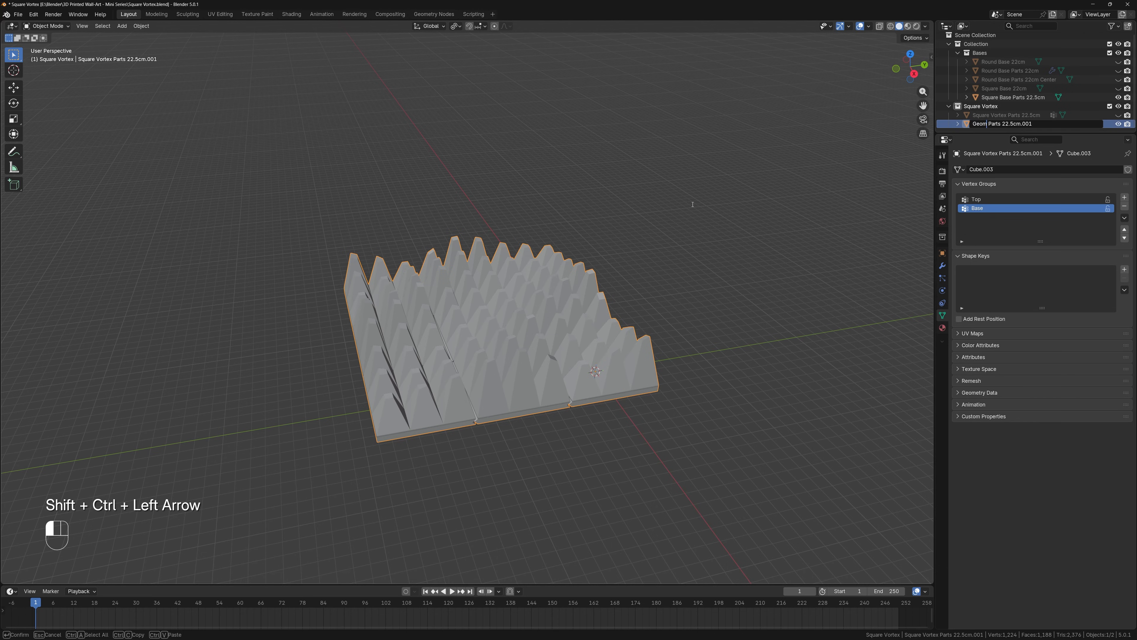
type("ves")
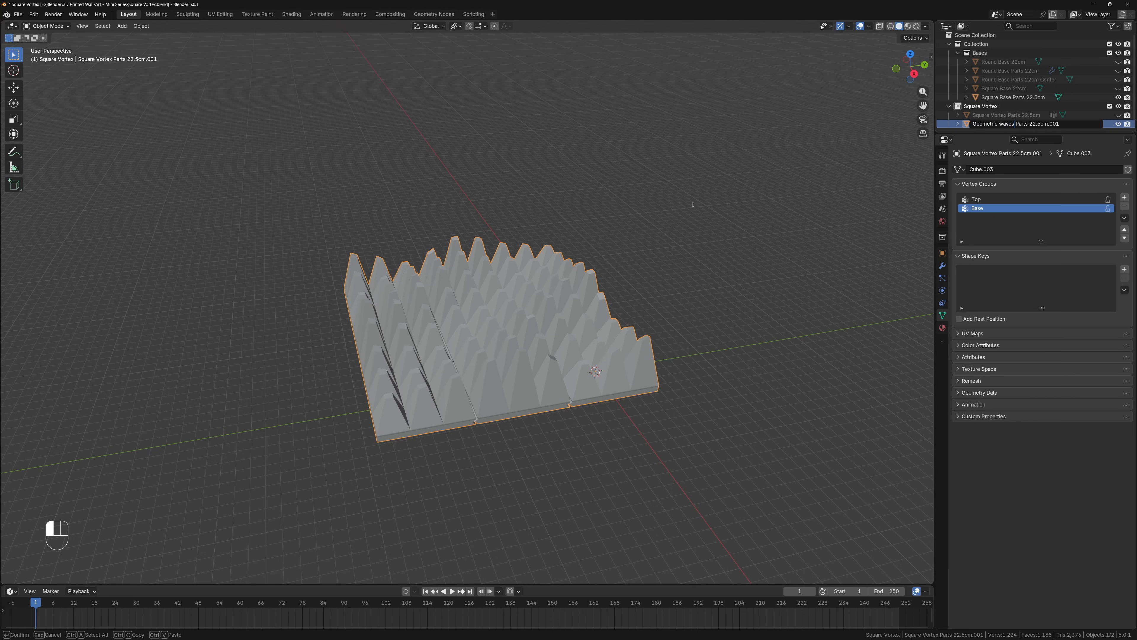
key("ctrl+Right")
key("ctrl+Right")
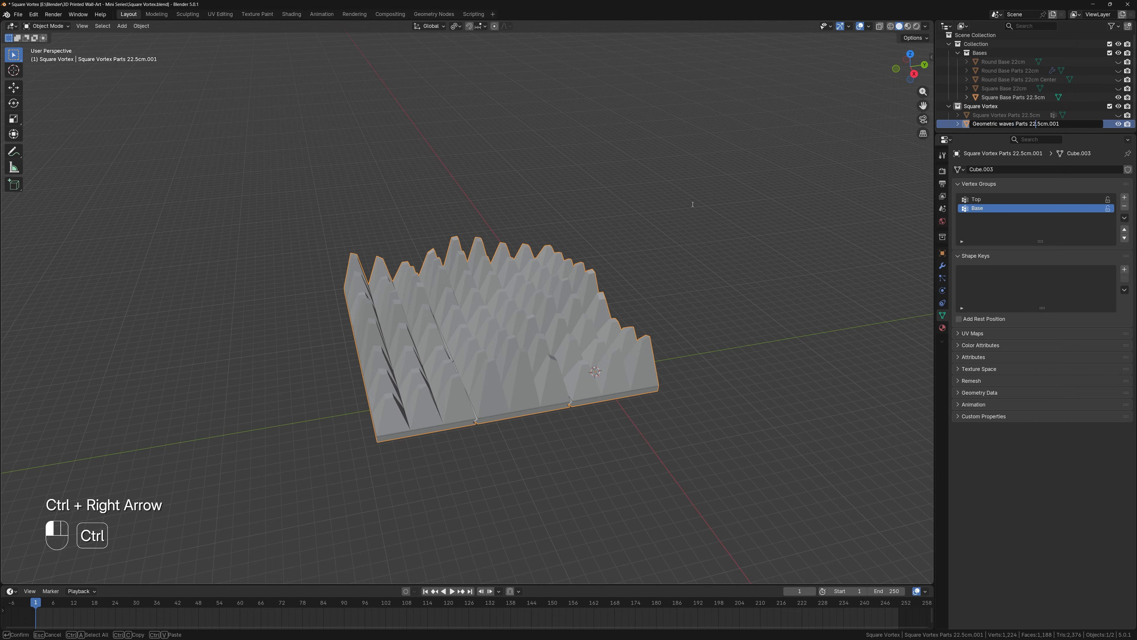
key("ctrl+shift+Right")
key("BackSpace")
left_click(693, 205)
middle_click_drag(693, 204, 668, 227)
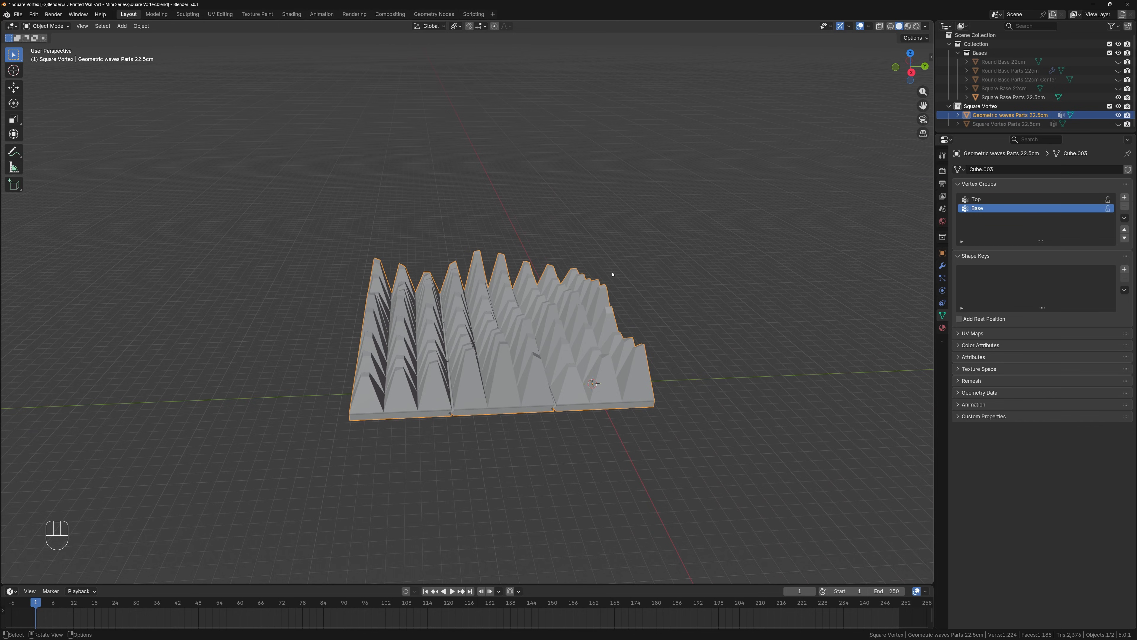
View the wave design unselected, then hide Geometric waves Parts 22.5cm and Square Base Parts 22.5cm
left_click(681, 305)
middle_click_drag(541, 296, 557, 260)
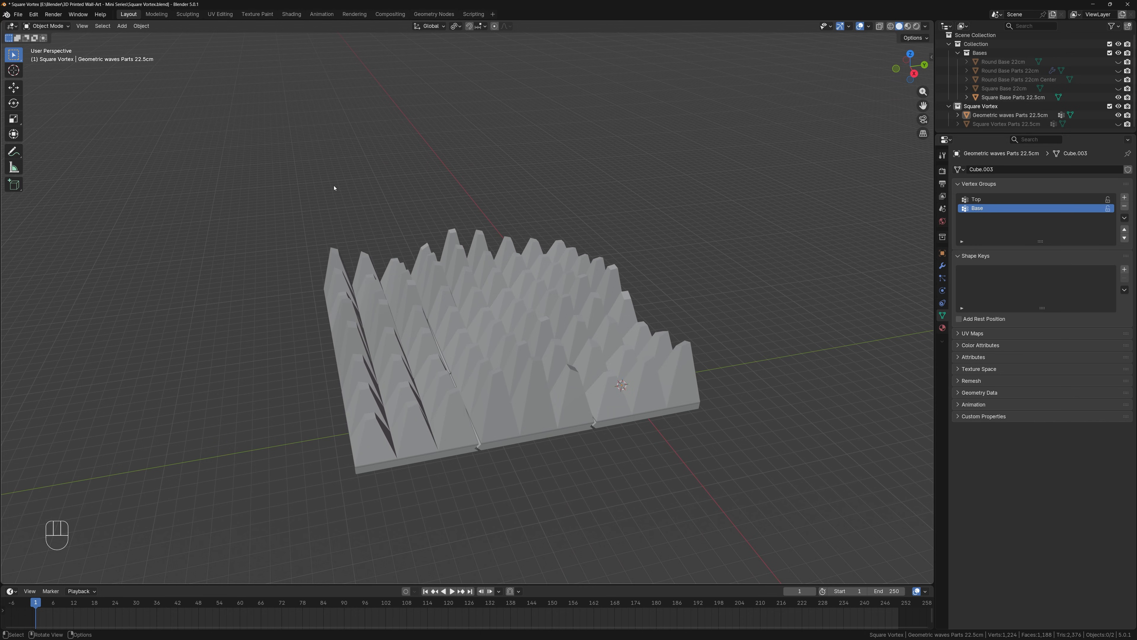
middle_click_drag(574, 221, 511, 218)
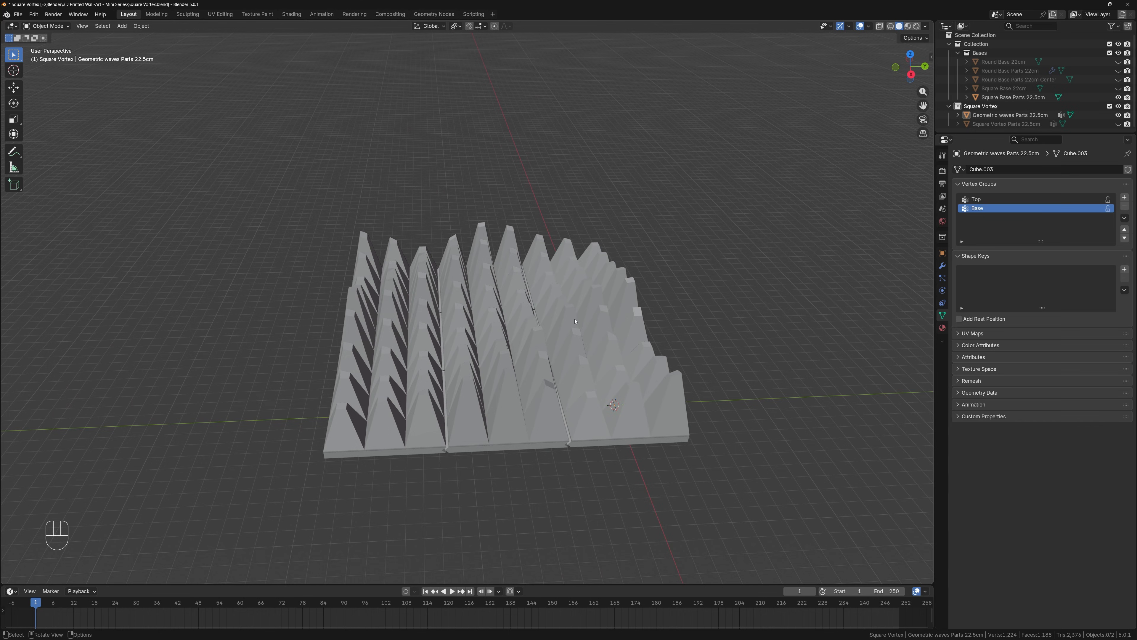
left_click(586, 324)
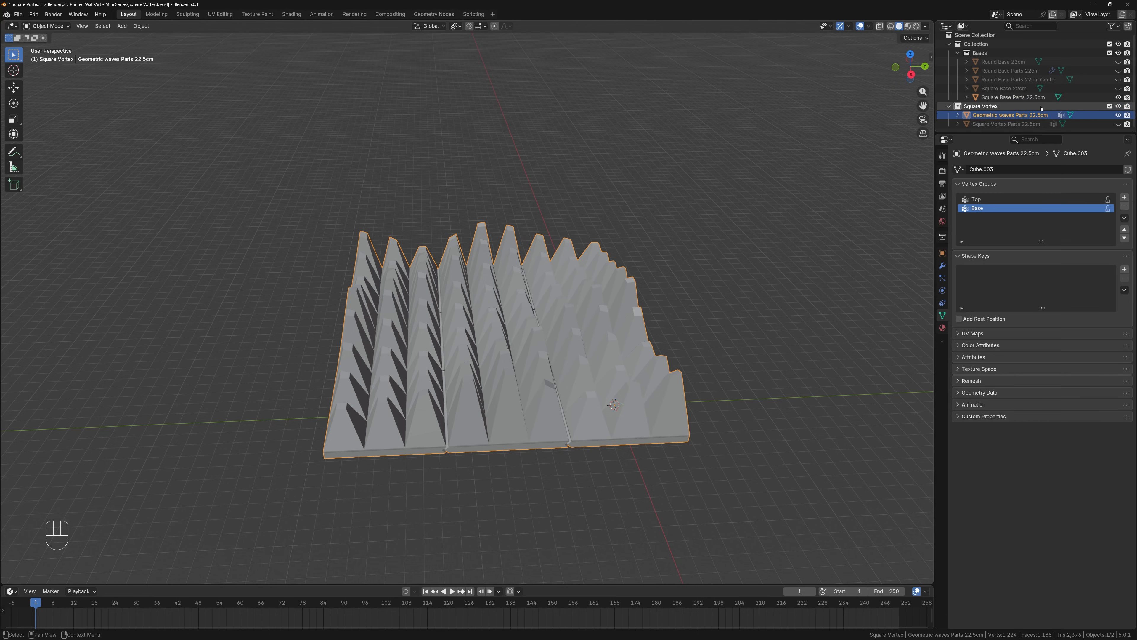
left_click(1117, 116)
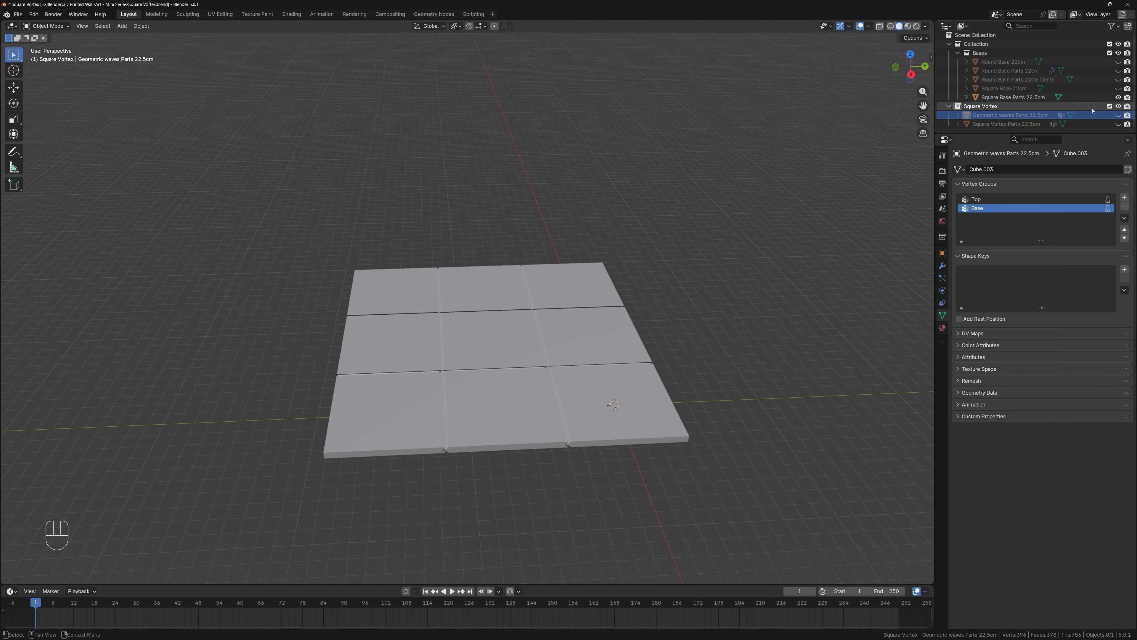
left_click(1118, 98)
left_click(1118, 98)
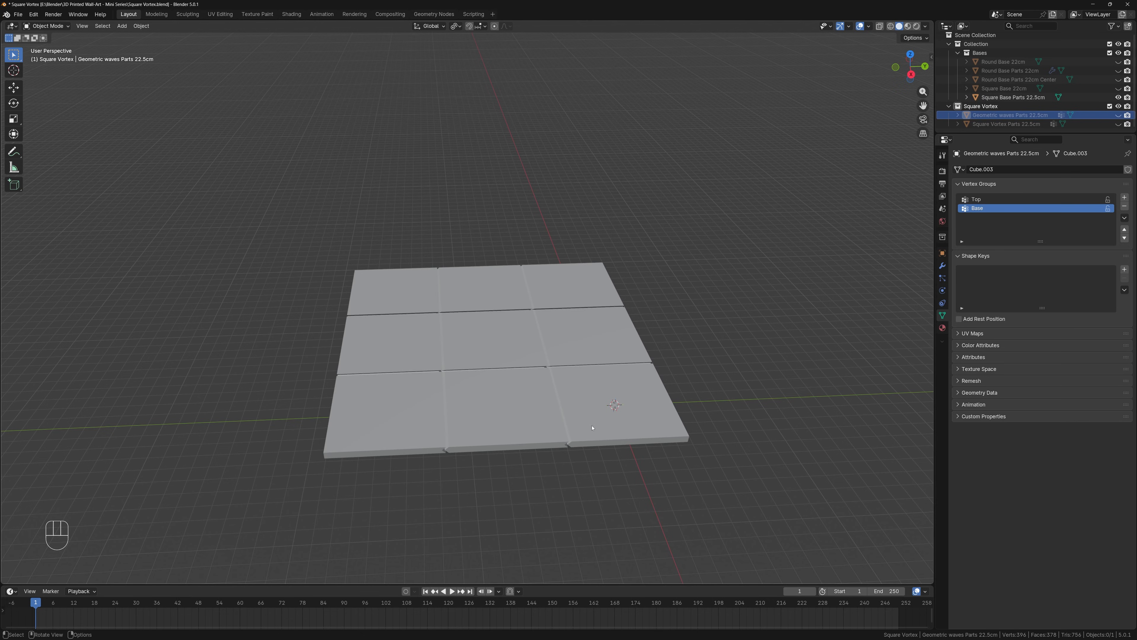
left_click(1118, 98)
Select Round Base Parts 22cm and show it together with Round Base Parts 22cm Center
left_click(1010, 70)
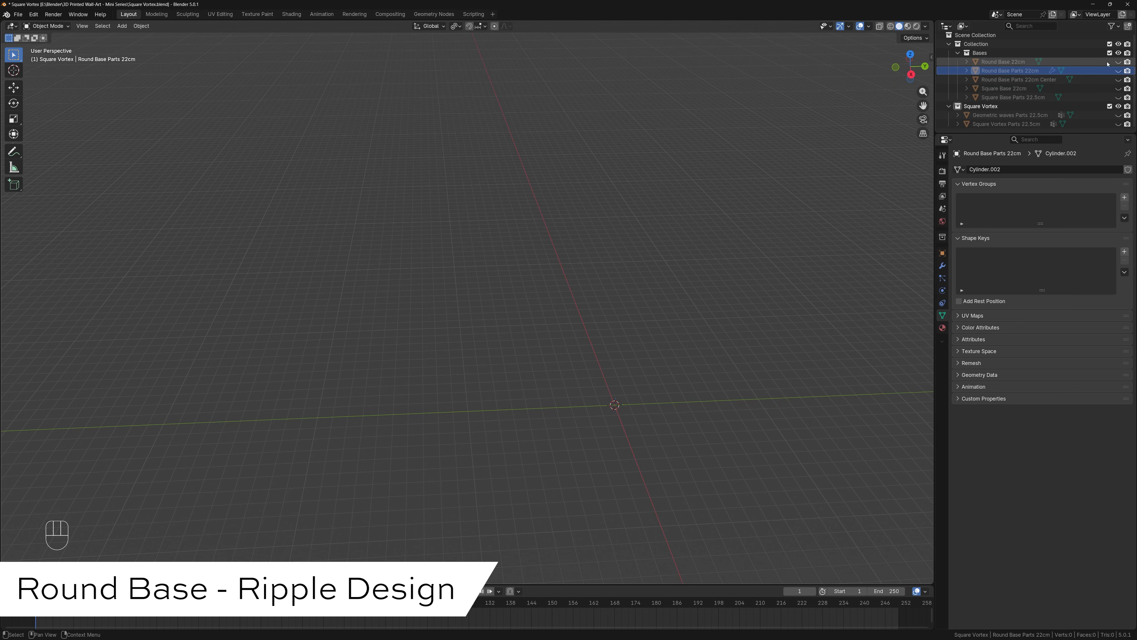
left_click(1117, 71)
left_click(1118, 80)
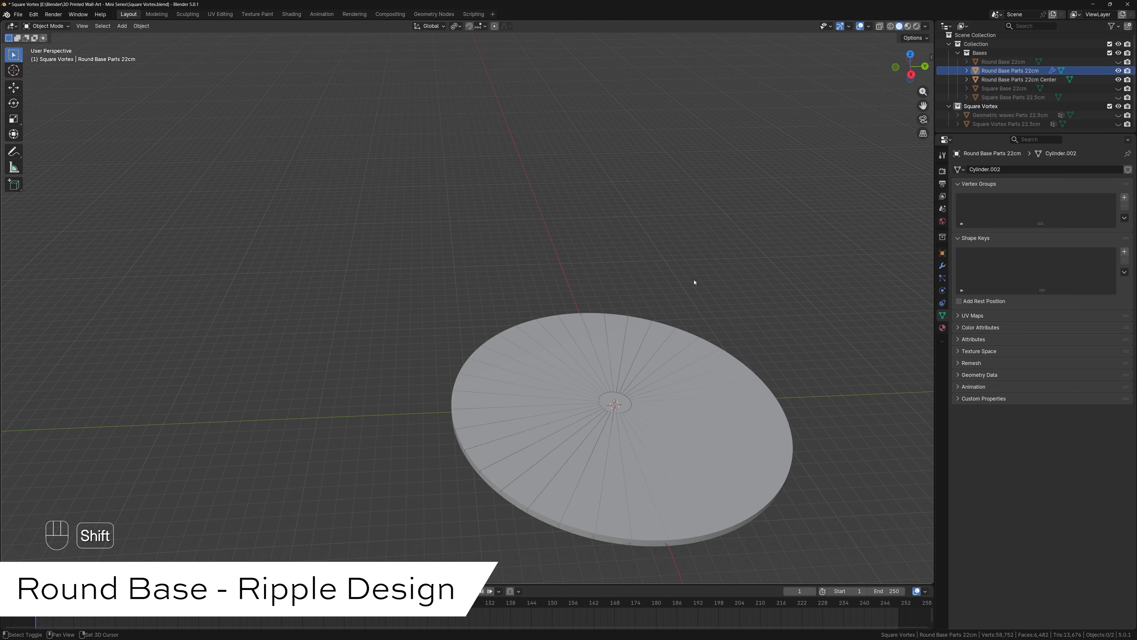
middle_click_drag(692, 282, 614, 206, "shift")
scroll(661, 245, "up", 2)
middle_click_drag(661, 244, 631, 244)
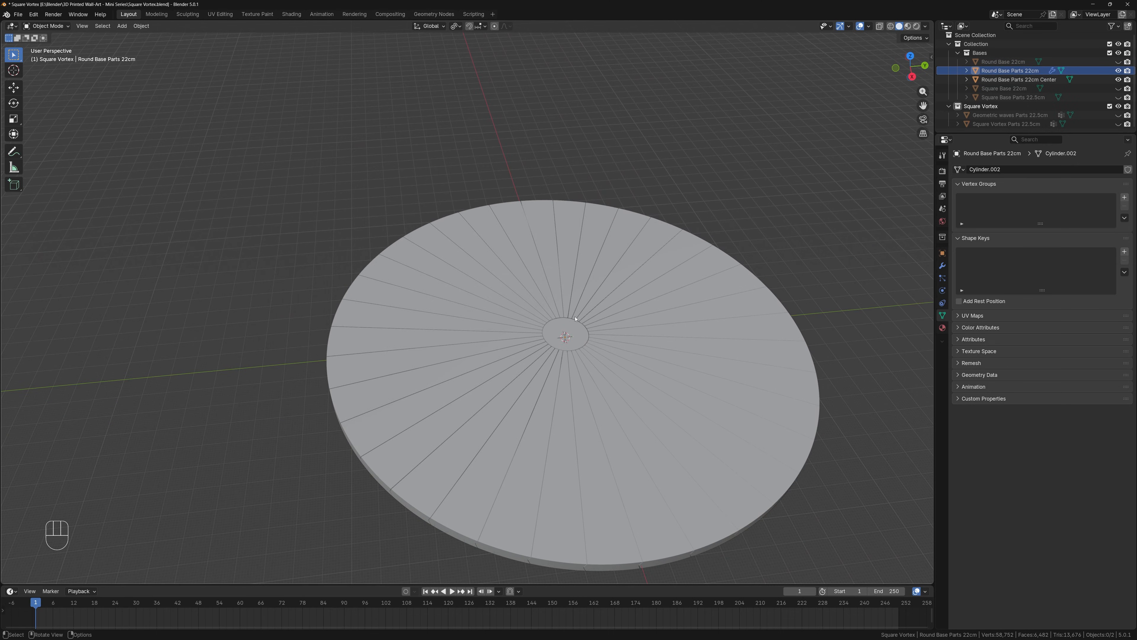
Select Round Base Parts 22cm Center together with Round Base Parts 22cm and duplicate both in place
left_click(575, 332)
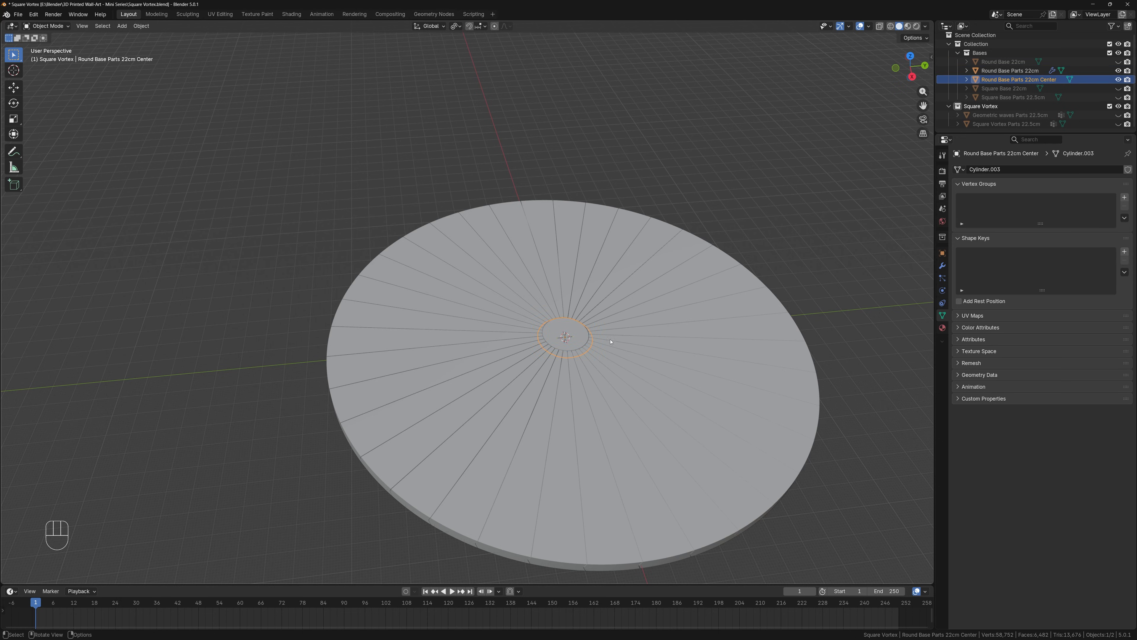
scroll(650, 334, "up", 3)
middle_click_drag(681, 332, 525, 297, "shift")
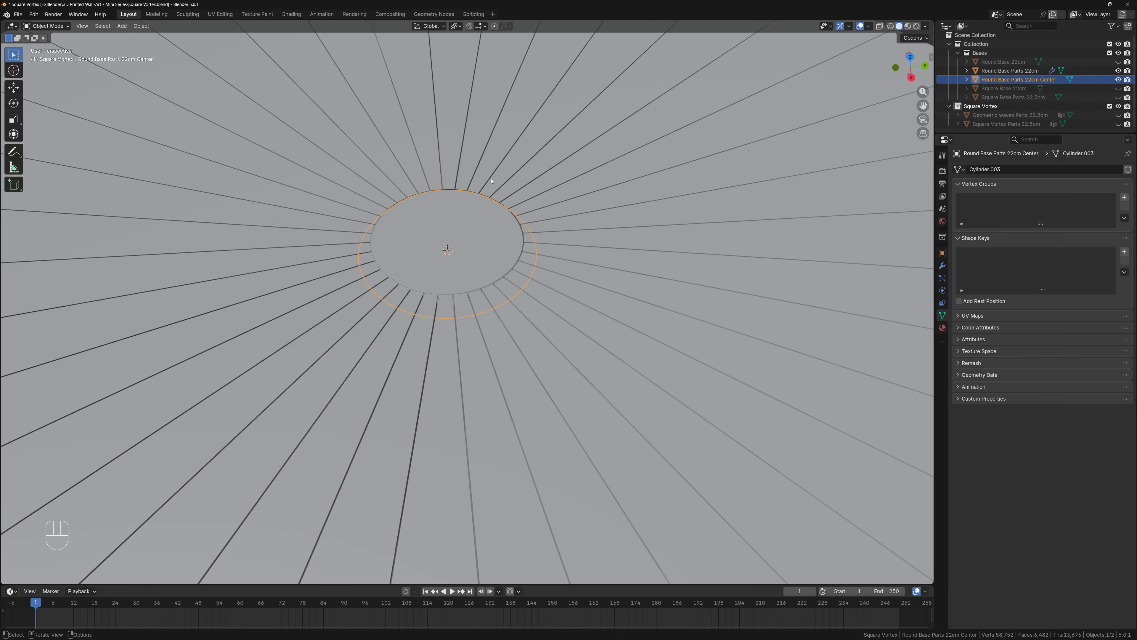
scroll(491, 181, "down", 5)
middle_click_drag(597, 256, 590, 235)
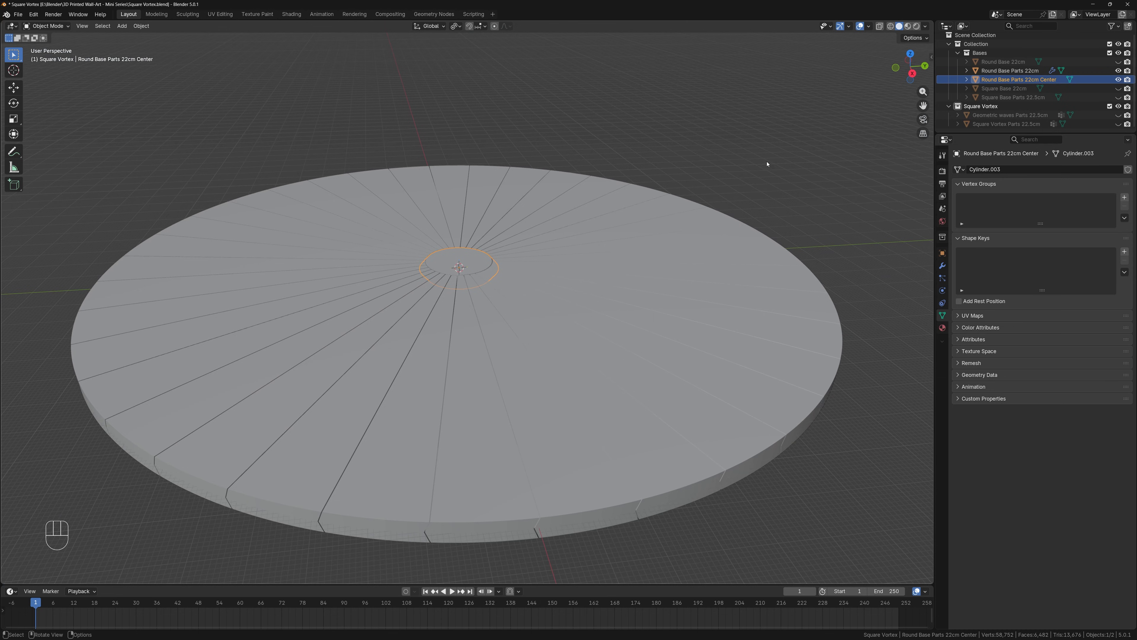
left_click(996, 71, "shift")
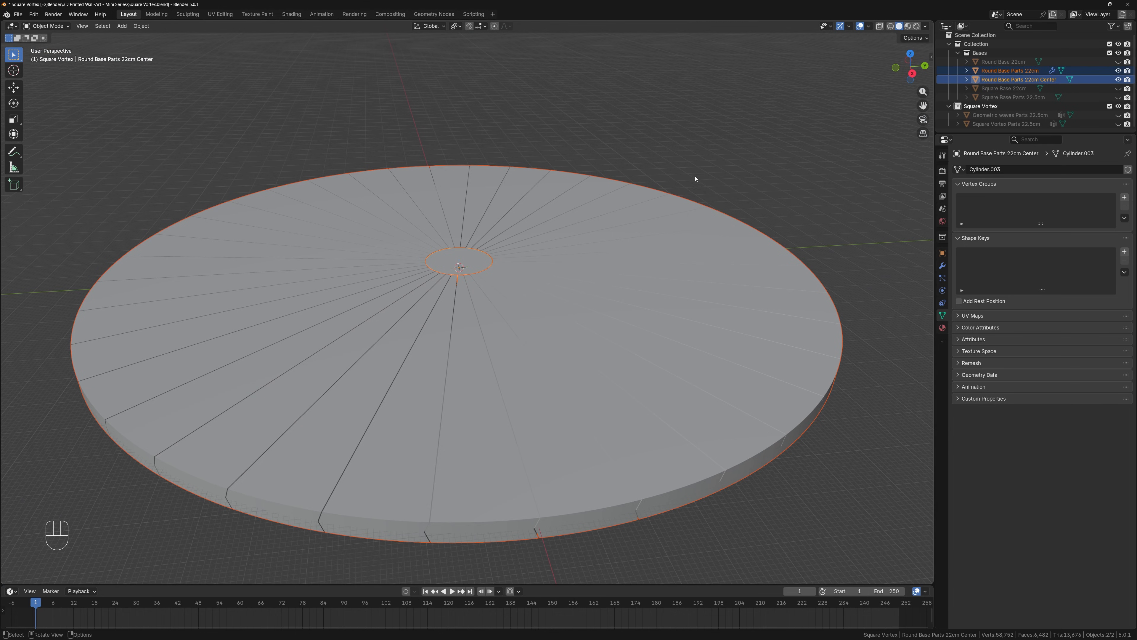
key("shift+d")
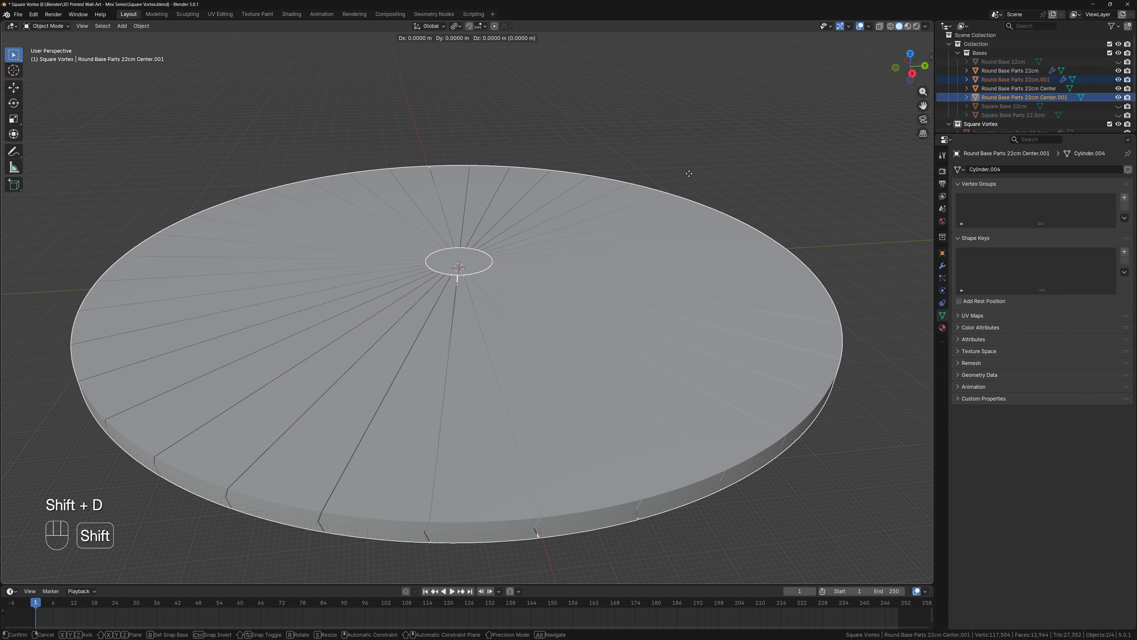
right_click(696, 159)
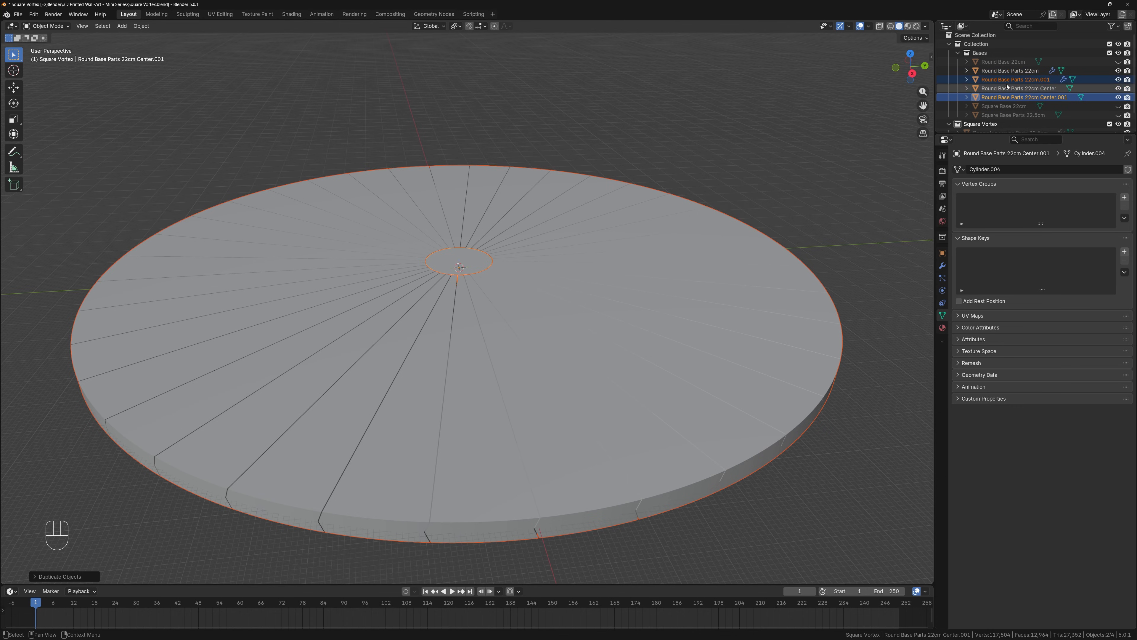
Create a new collection and name it Round Base Projects
scroll(984, 108, "down", 2)
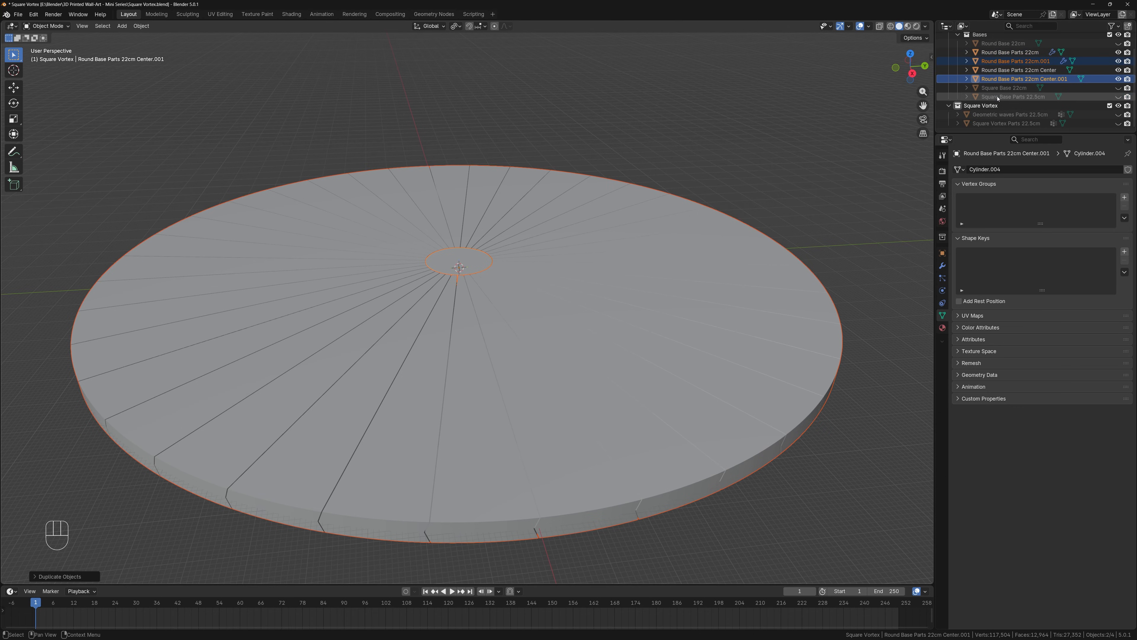
right_click(971, 132)
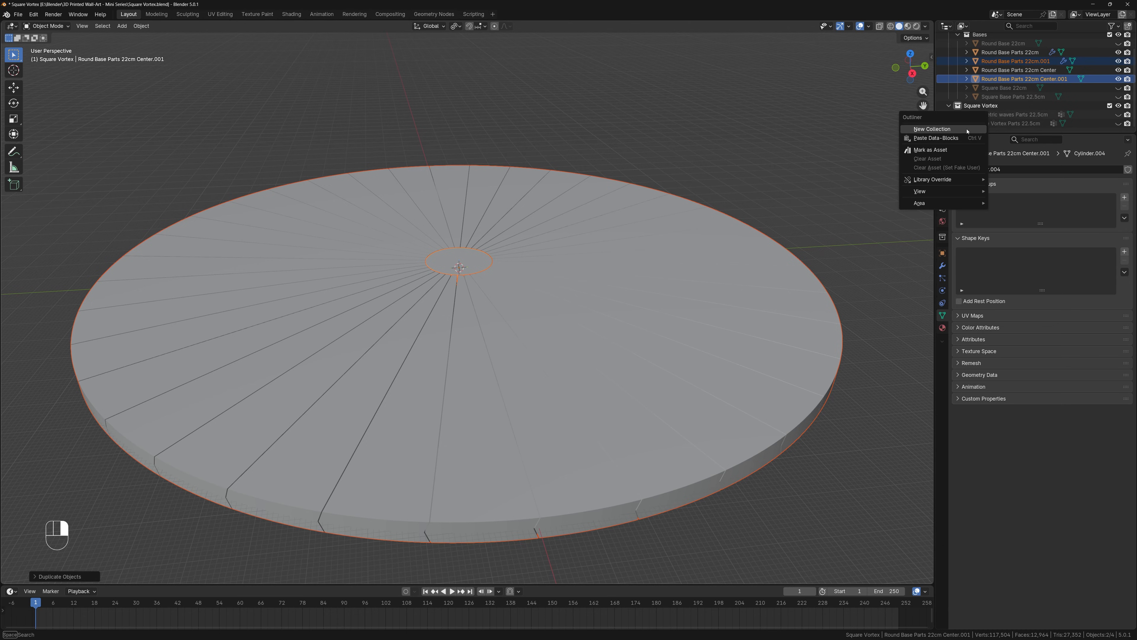
left_click(967, 129)
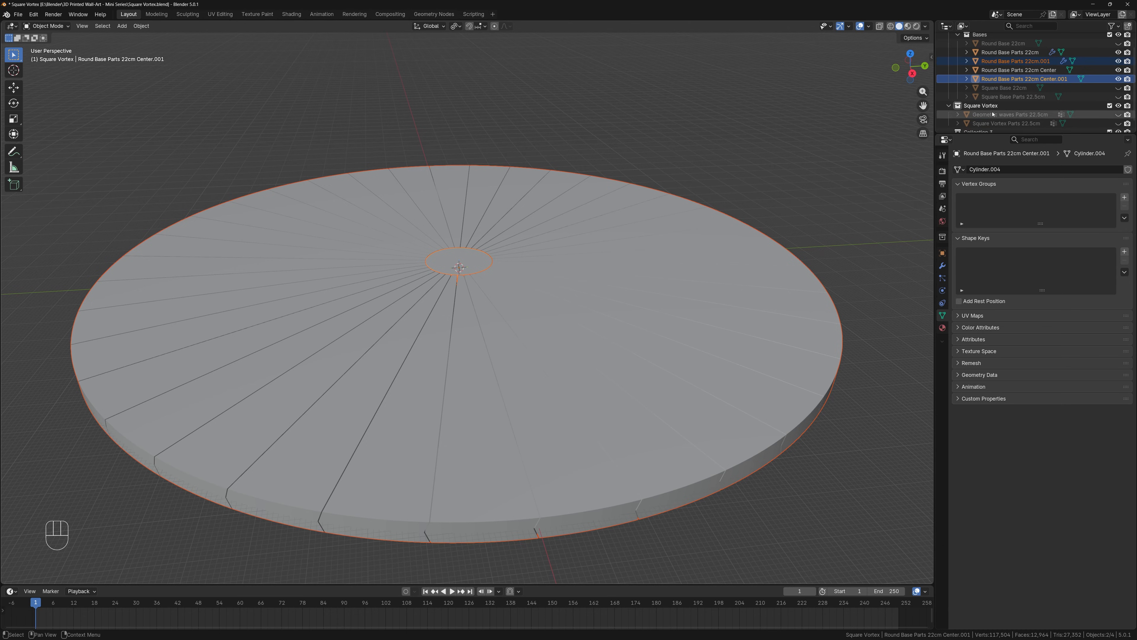
right_click(985, 105)
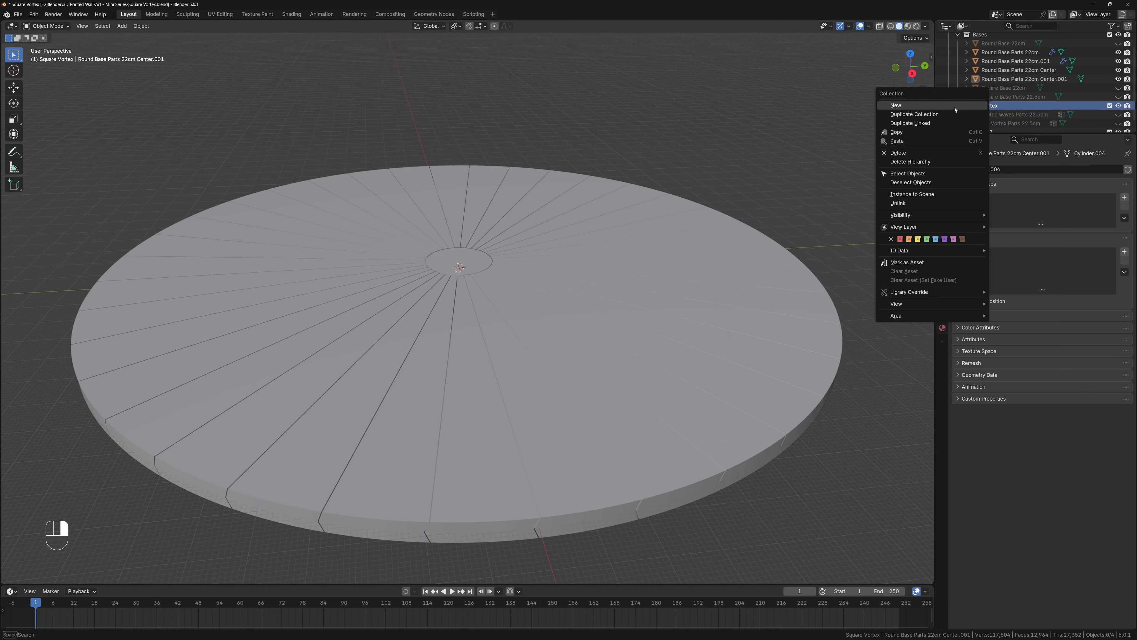
scroll(992, 72, "up", 2)
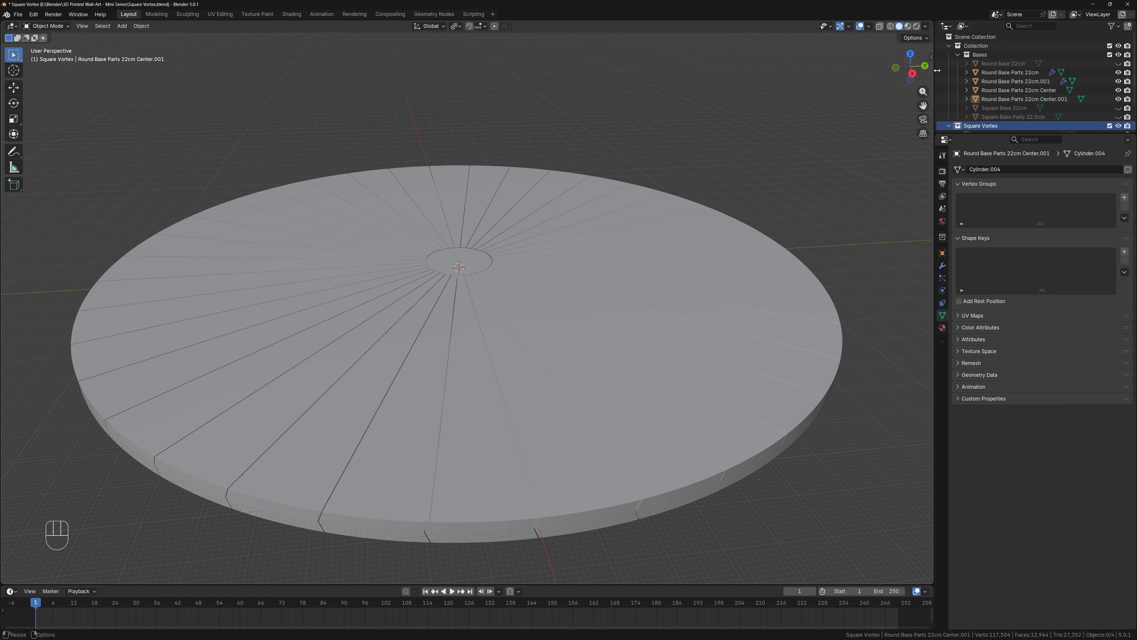
scroll(982, 99, "down", 2)
double_click(973, 124)
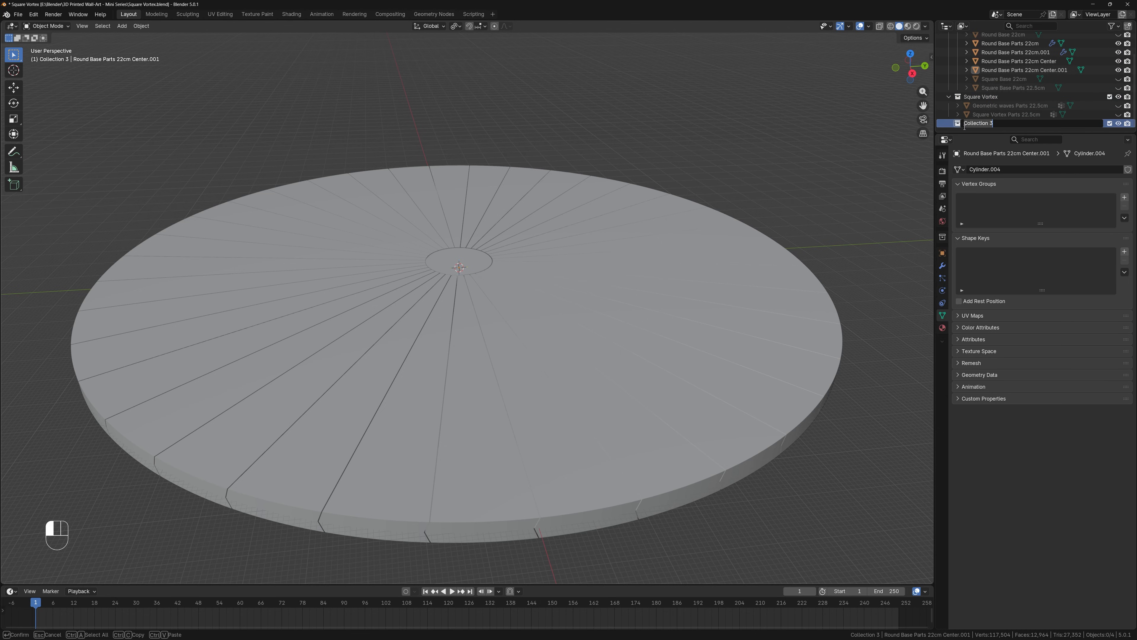
type("Round Base Projects")
key("Return")
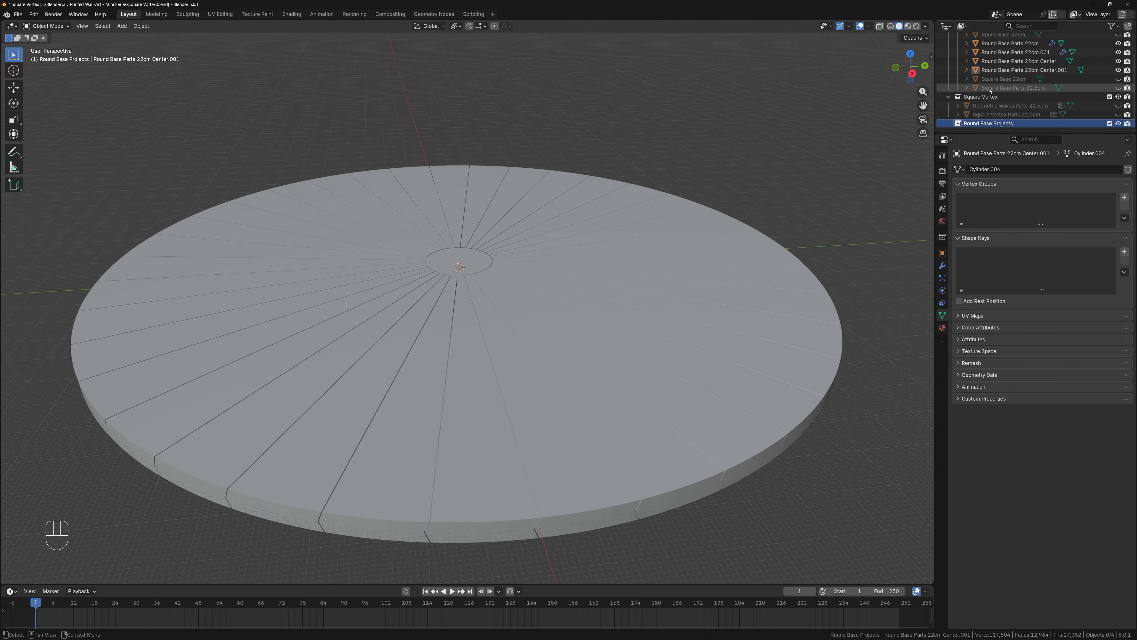
Select both duplicated round base objects and move them into the Round Base Projects collection
left_click(1003, 53)
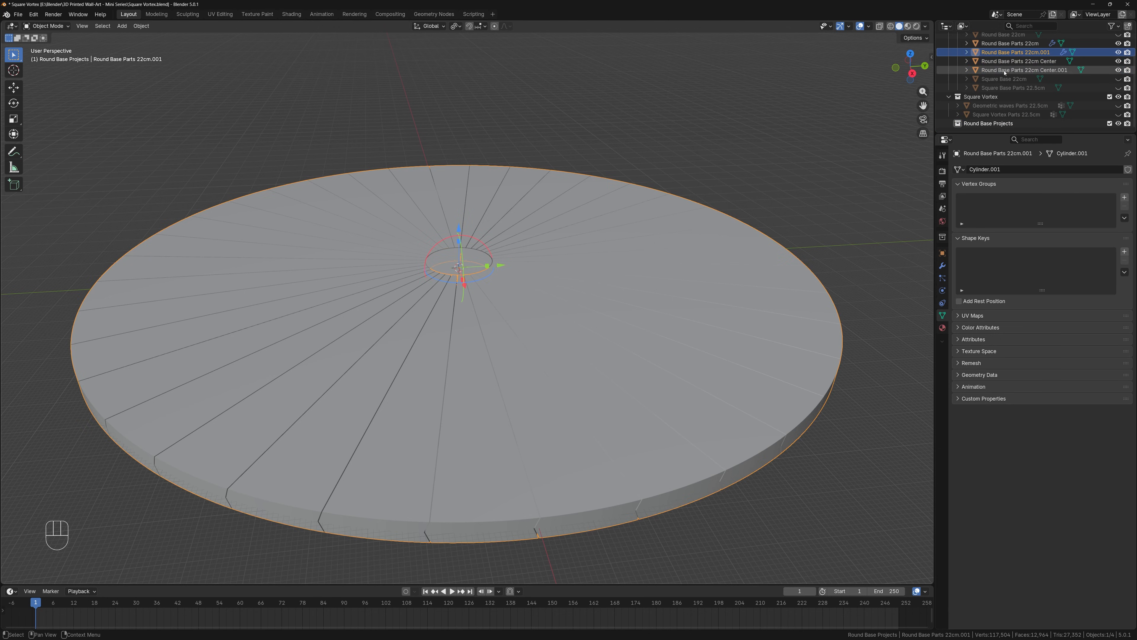
key("ctrl")
left_click(1000, 72, "ctrl")
left_click(1003, 55)
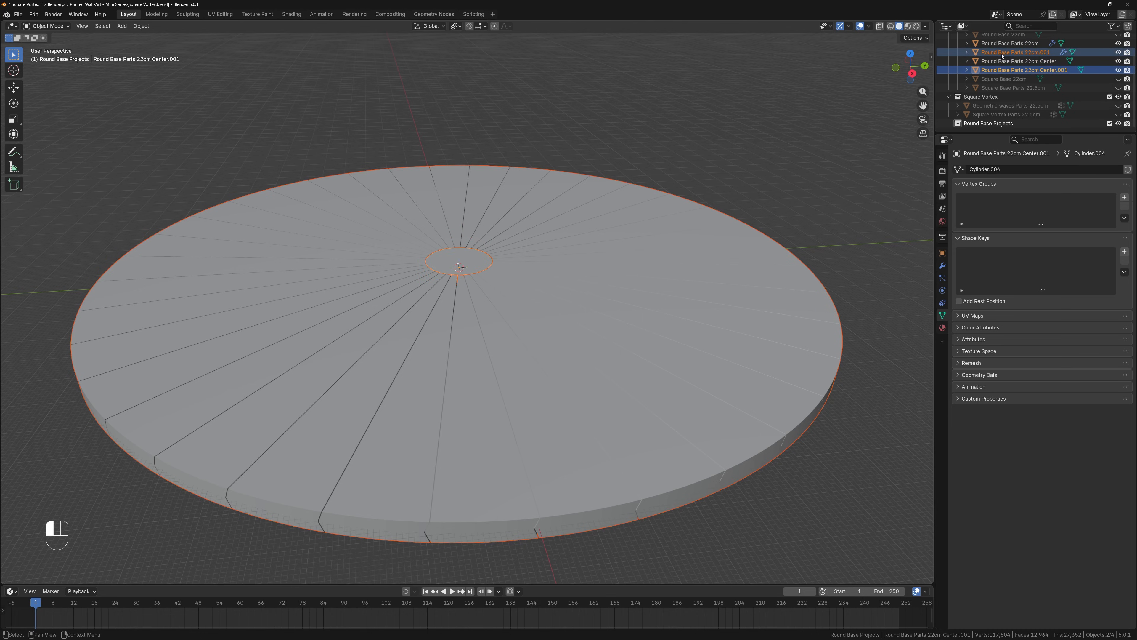
left_click_drag(1002, 56, 1003, 127)
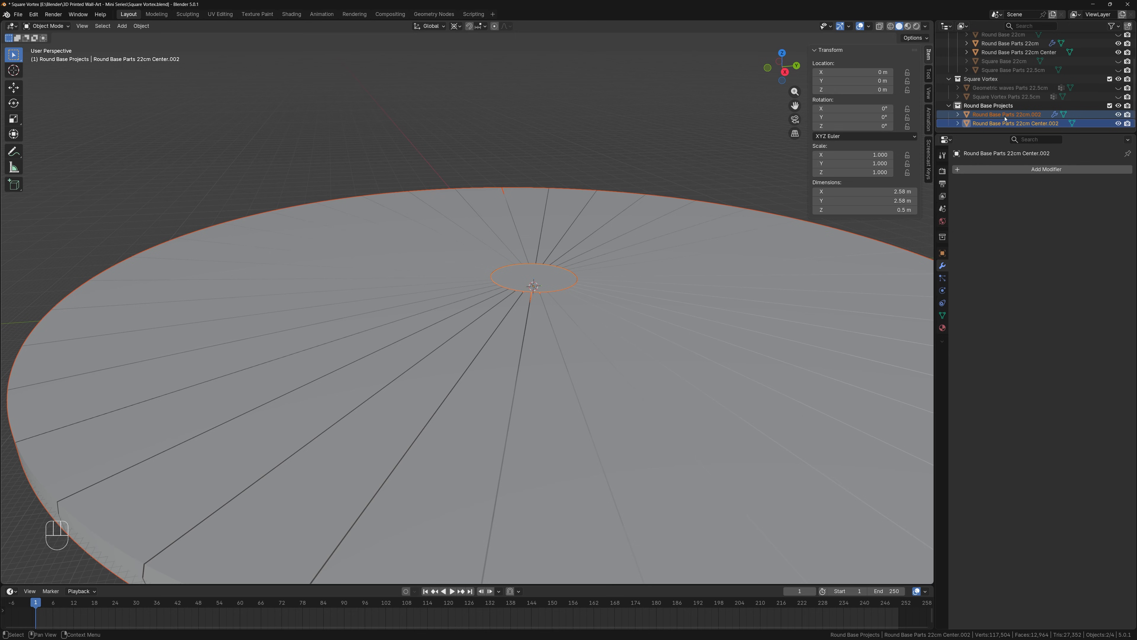
Rename the duplicated ring of round base parts as Geometric Ripple 22cm
left_click(1005, 116)
double_click(1005, 116)
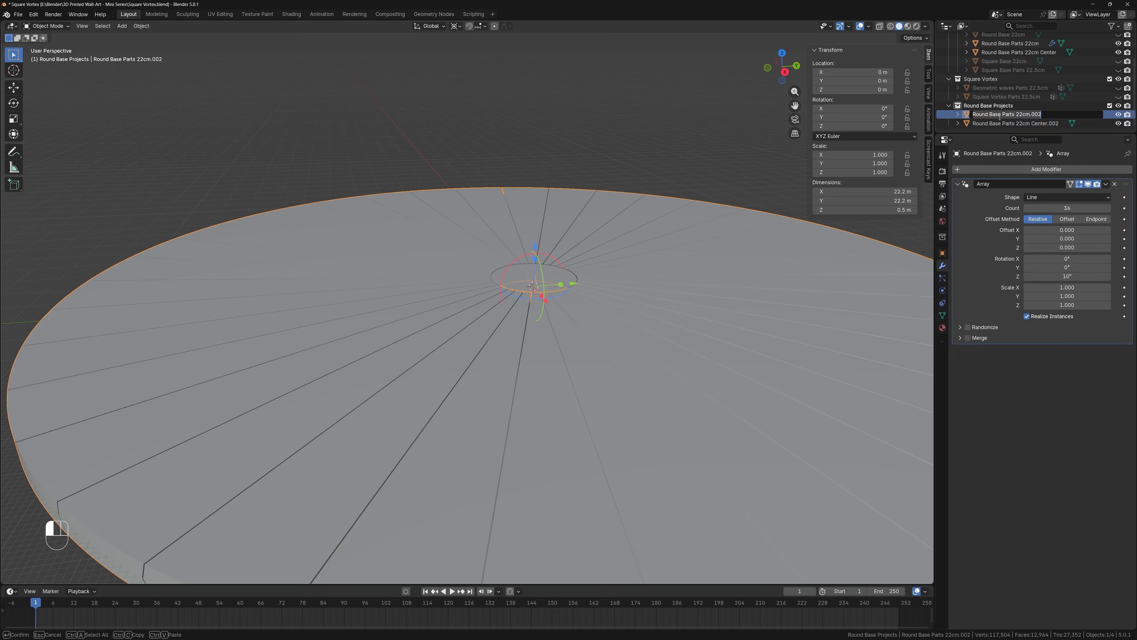
left_click(1002, 117)
left_click_drag(1015, 115, 963, 116)
type("Geometric Ripple")
key("ctrl+shift+Right")
key("BackSpace")
Rename the duplicated center piece as Geometric Ripple 22cm Center
left_click(992, 123, "ctrl")
type("Geometric Ripple 22cm")
type("Cem")
key("BackSpace")
key("BackSpace")
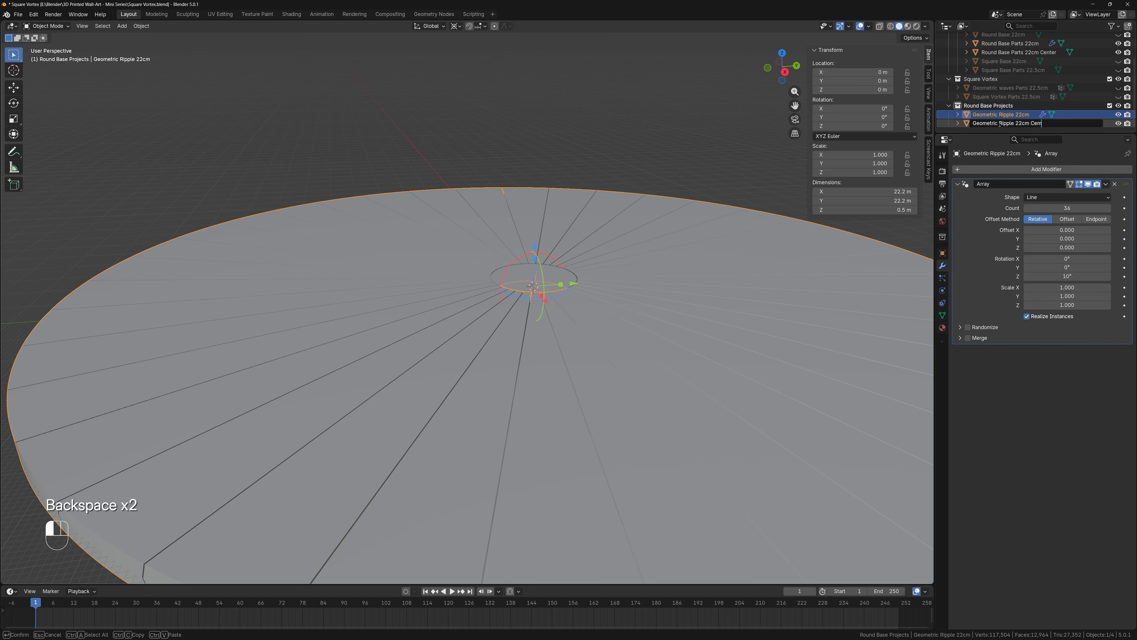
type("nter")
key("Return")
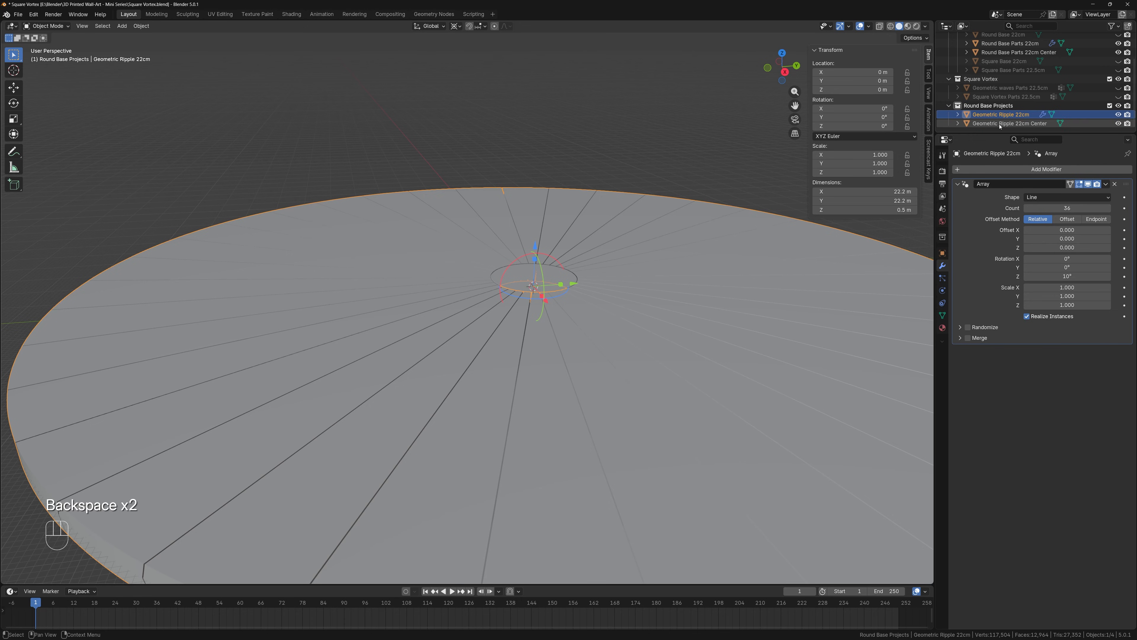
Select Round Base Parts 22cm, enter Edit Mode and switch to vertex selection with its wedge in view
left_click(659, 147)
middle_click_drag(625, 247, 617, 356)
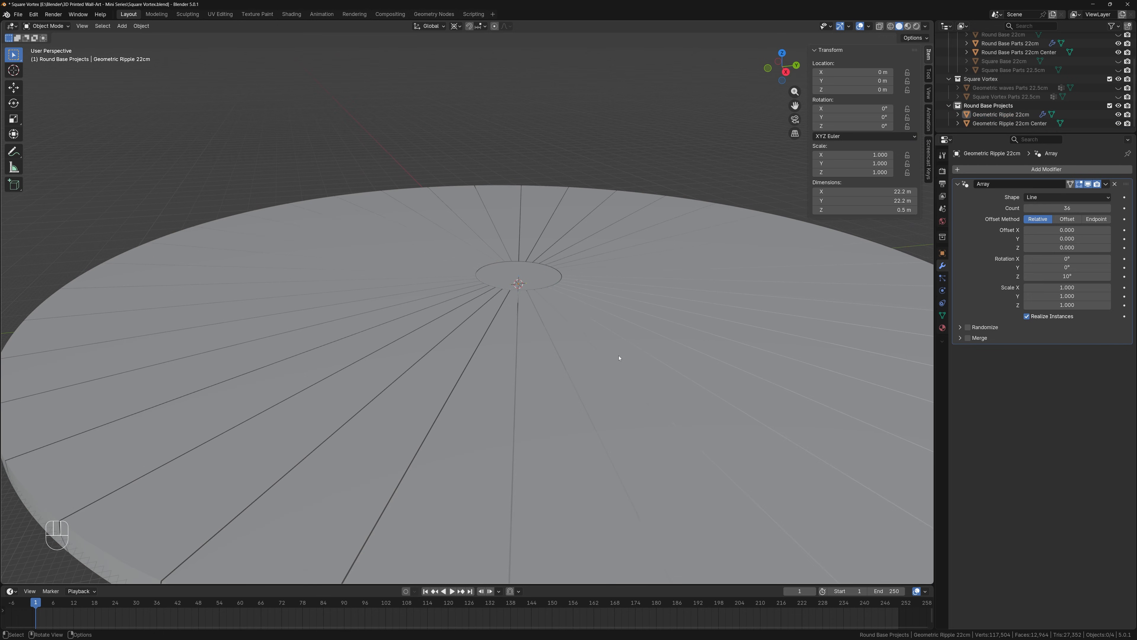
left_click(620, 358)
key("Tab")
middle_click_drag(631, 354, 553, 285, "shift")
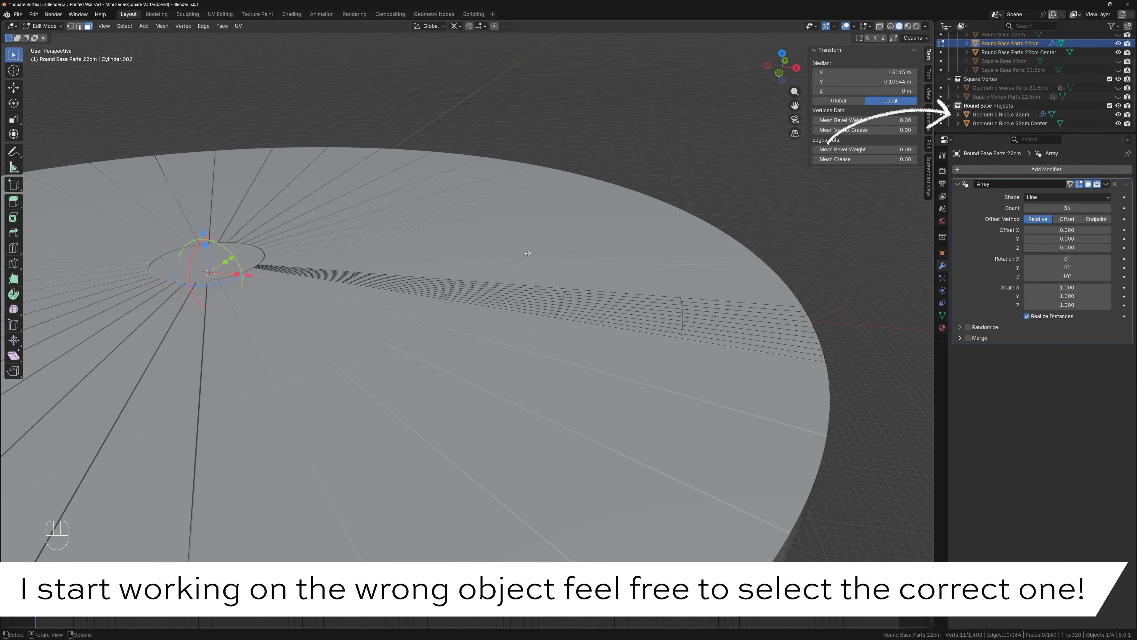
middle_click_drag(686, 308, 673, 310)
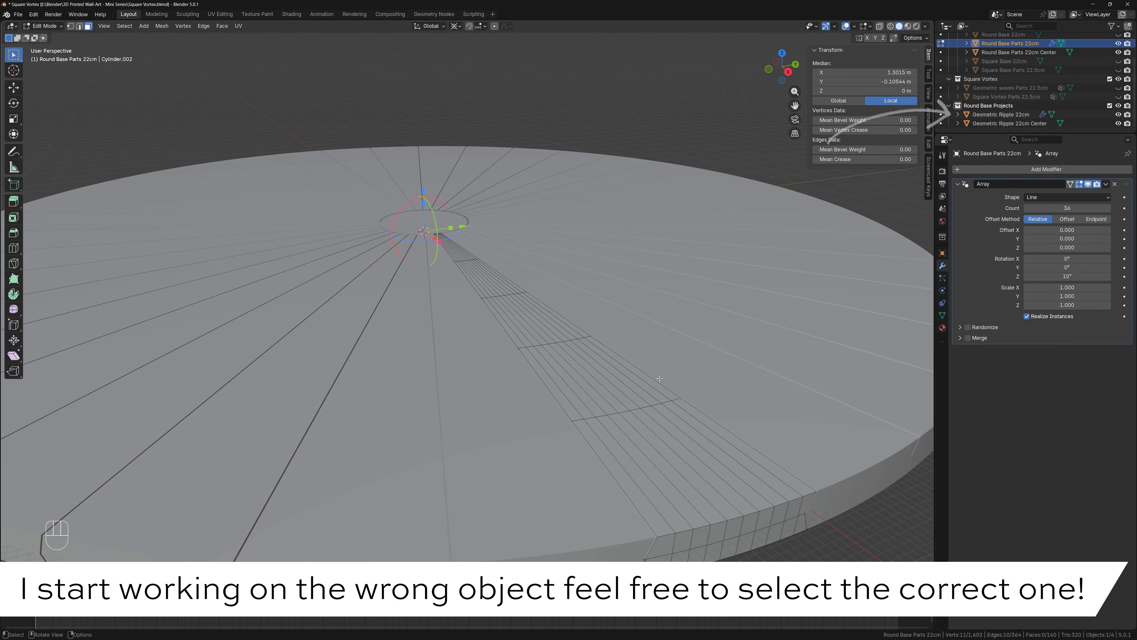
middle_click_drag(654, 416, 523, 430)
key("1")
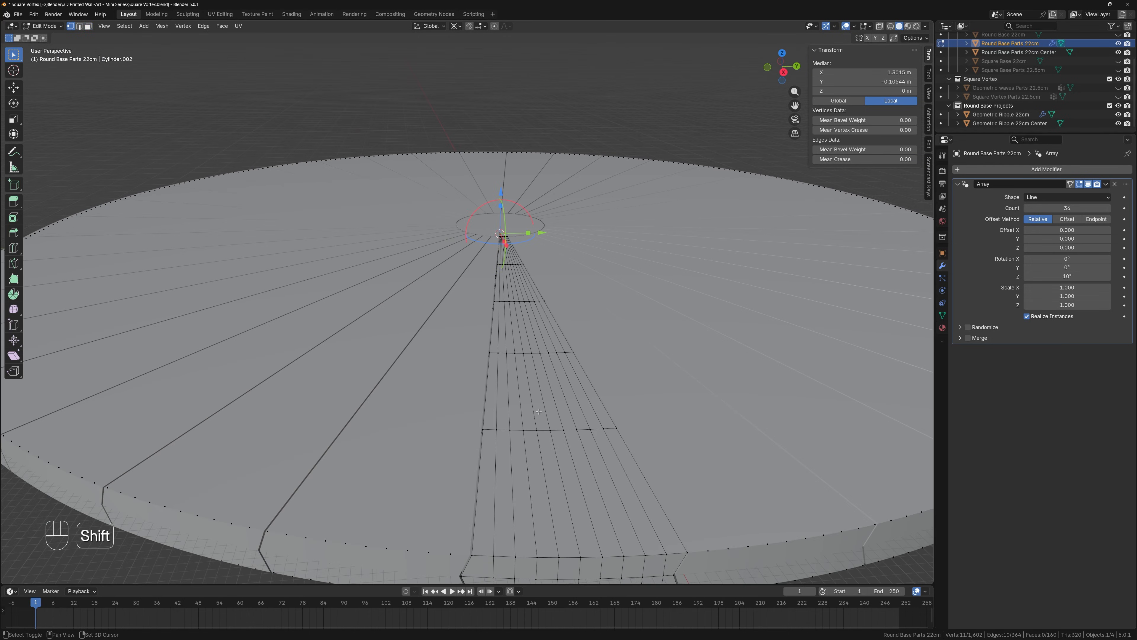
Select the wedge's linked geometry, invert the selection and delete the stray vertices outside the wedge
middle_click_drag(533, 367, 551, 342, "shift")
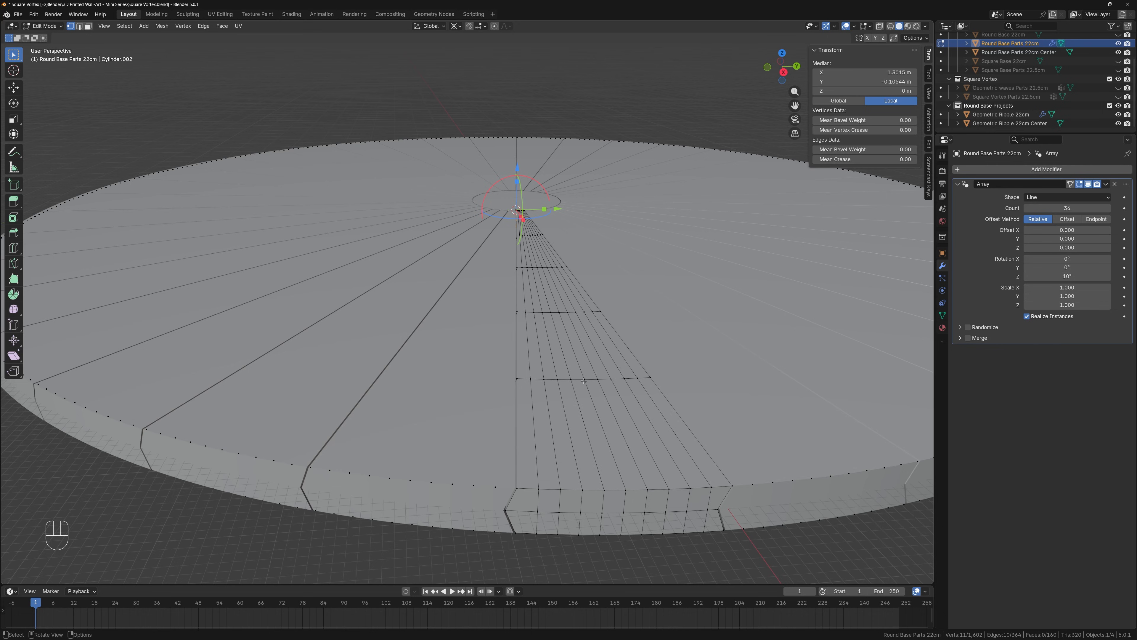
key("ctrl+l")
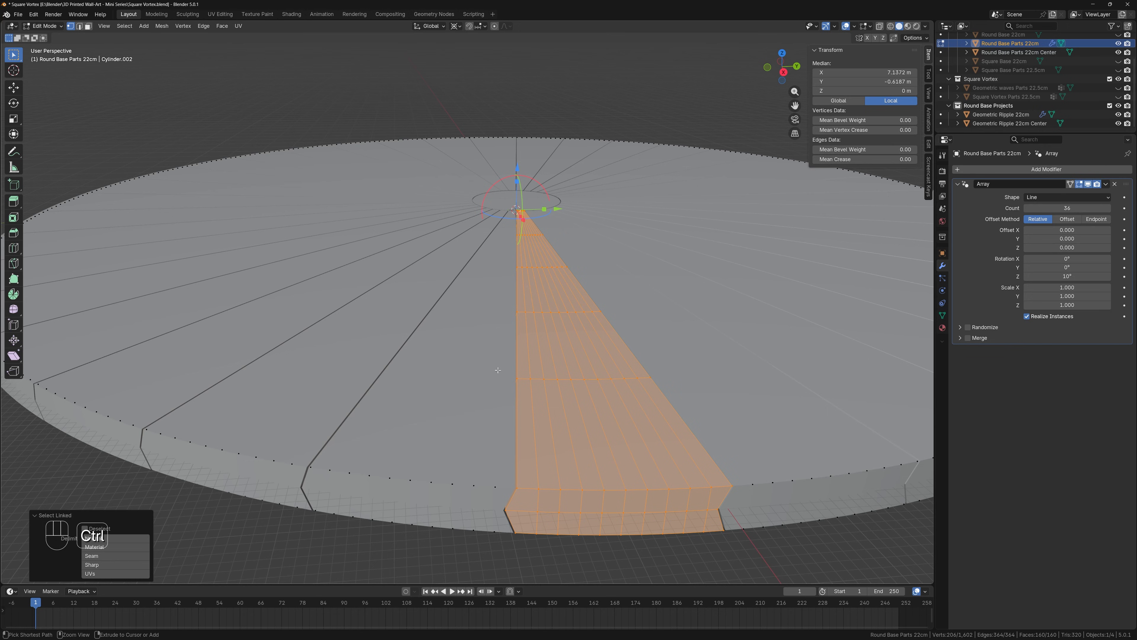
key("ctrl+i")
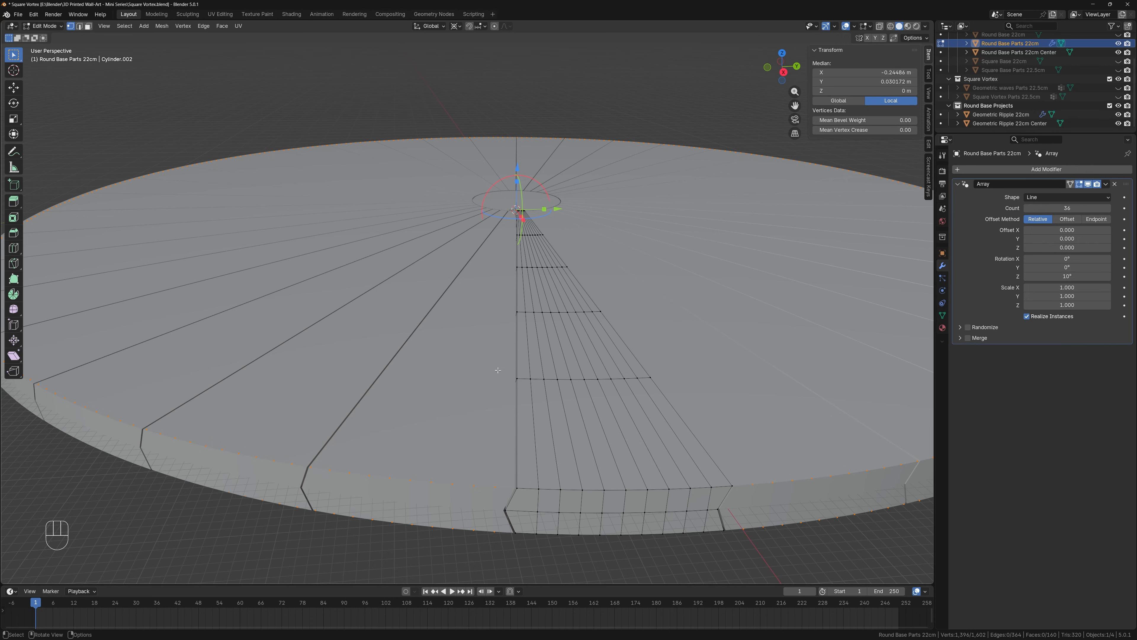
key("x")
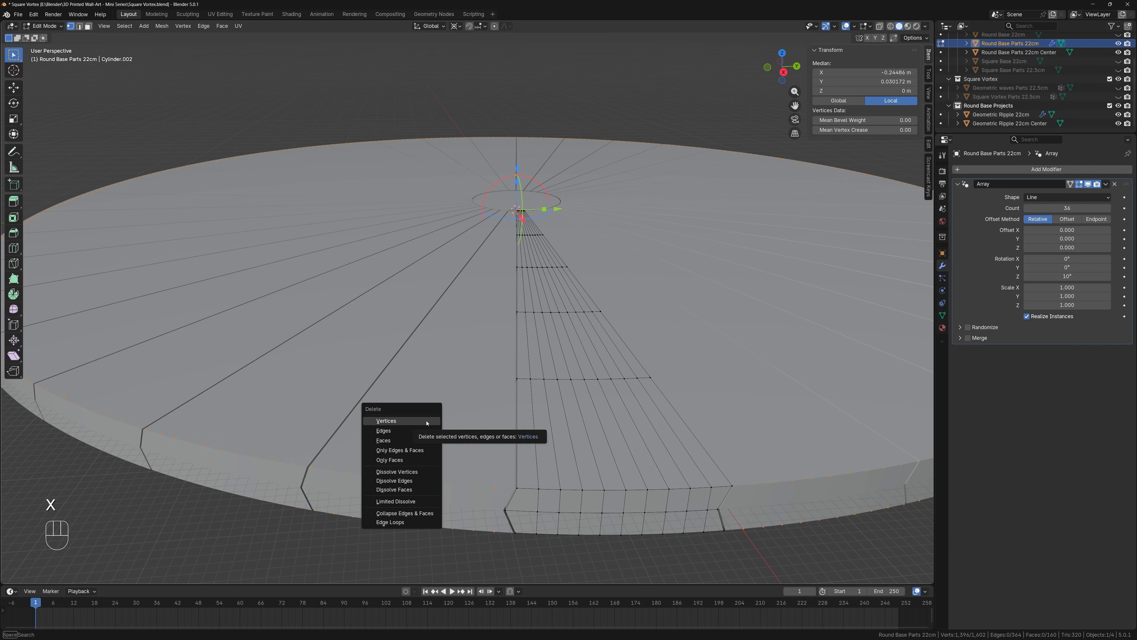
left_click(426, 421)
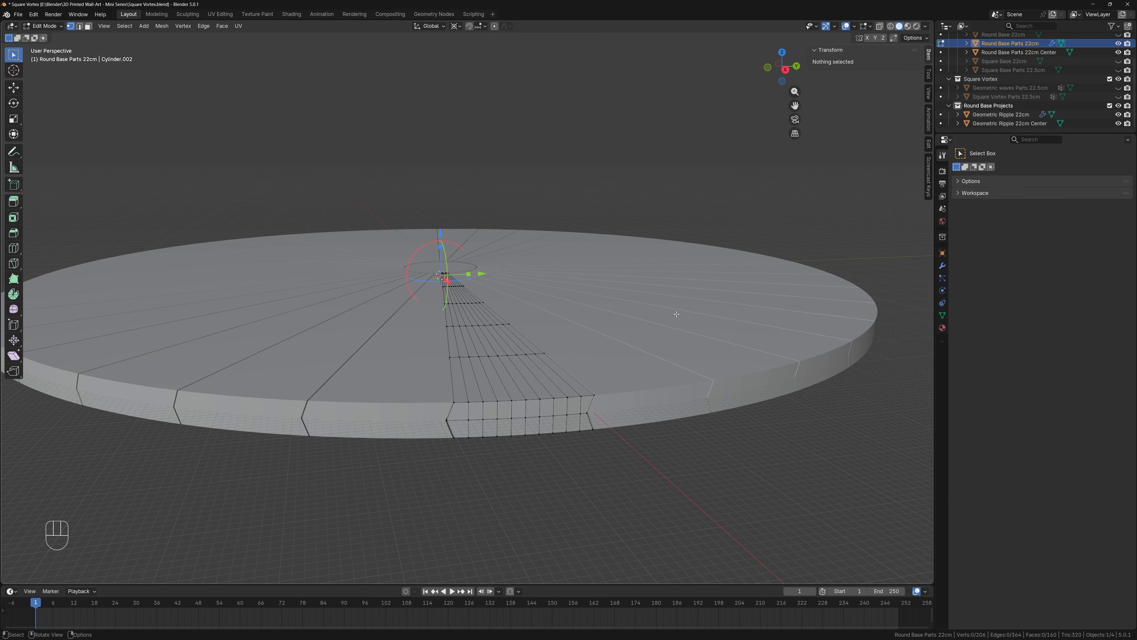
In the right orthographic view with X-ray on, select the wedge's upper vertices and extrude them 0.1 m upward
middle_click_drag(676, 314, 649, 284)
left_click(942, 315)
middle_click_drag(716, 333, 646, 300, "alt")
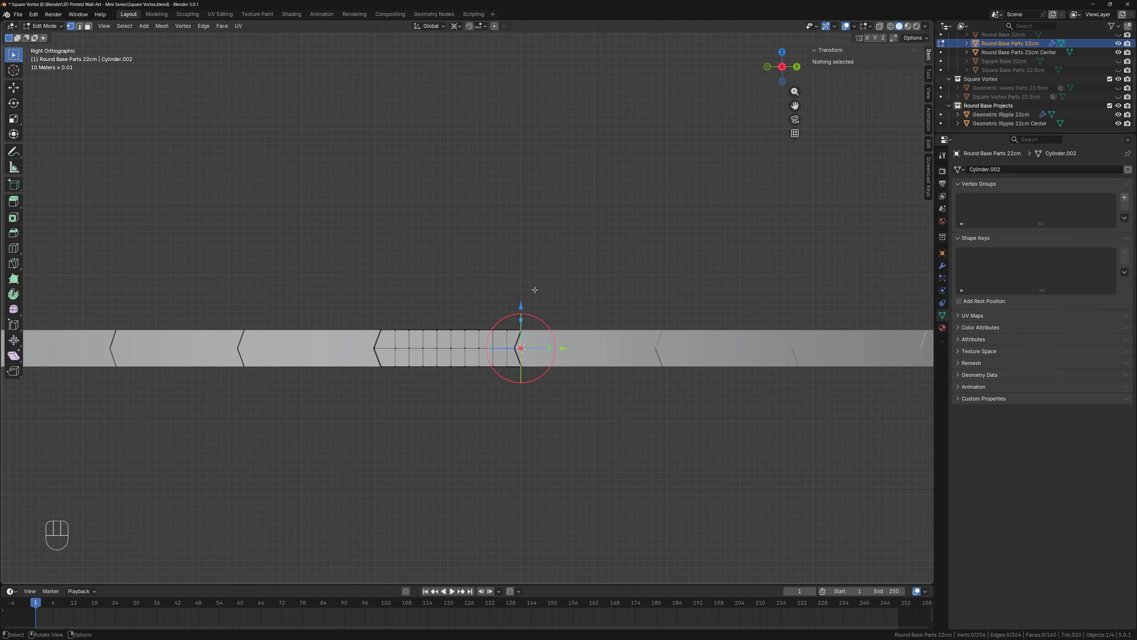
scroll(535, 290, "up", 3)
key("alt+z")
left_click_drag(233, 264, 611, 363)
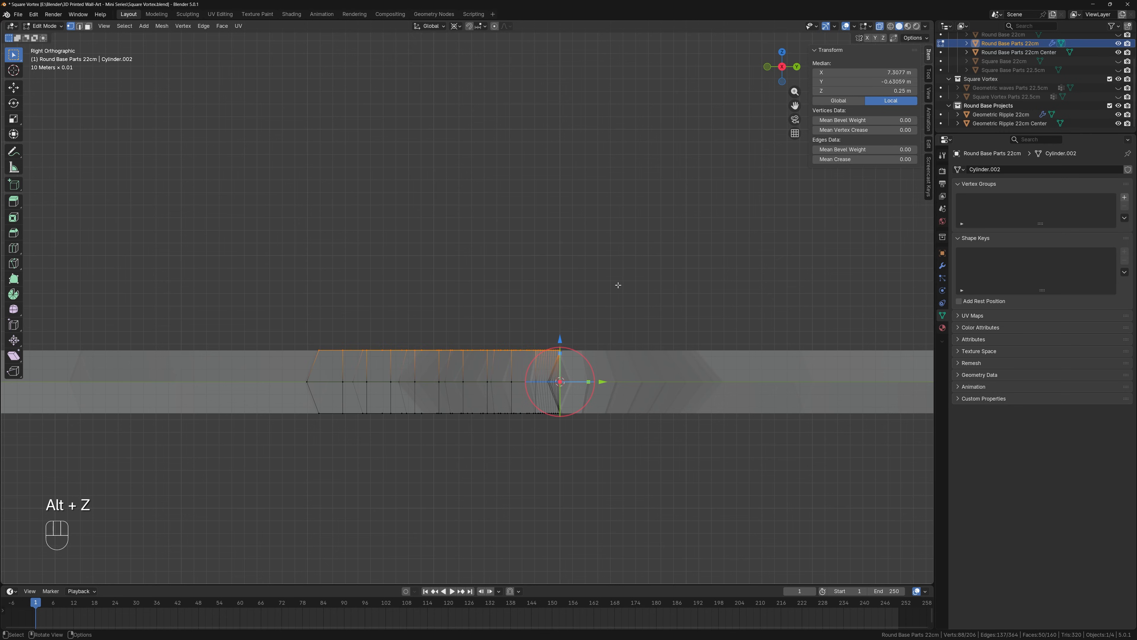
key("e")
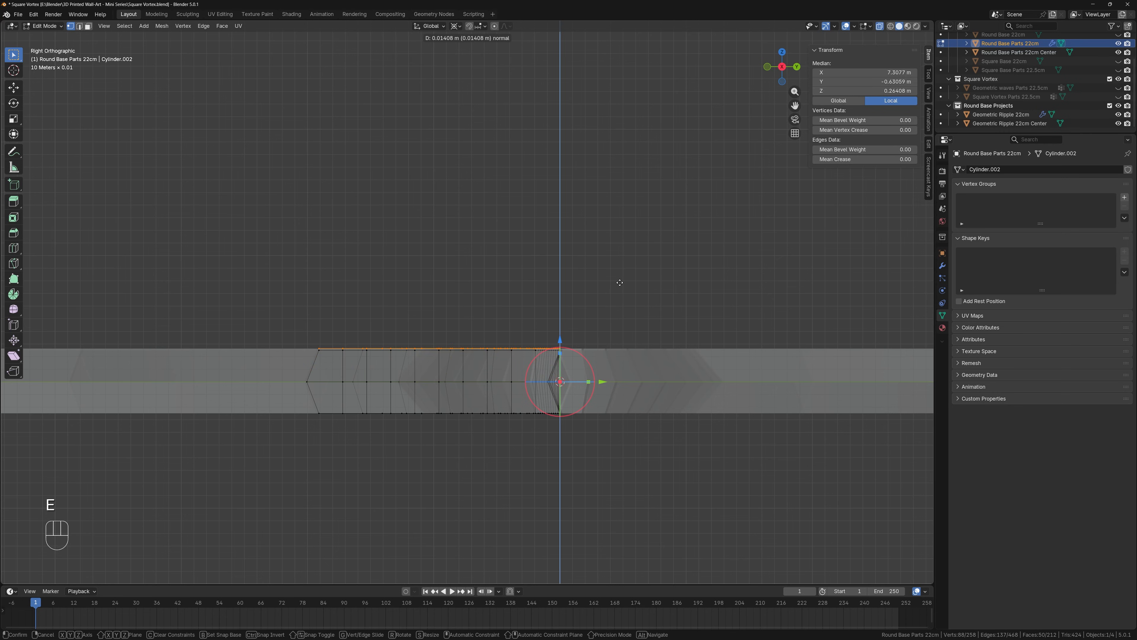
type(".1")
key("KP_Enter")
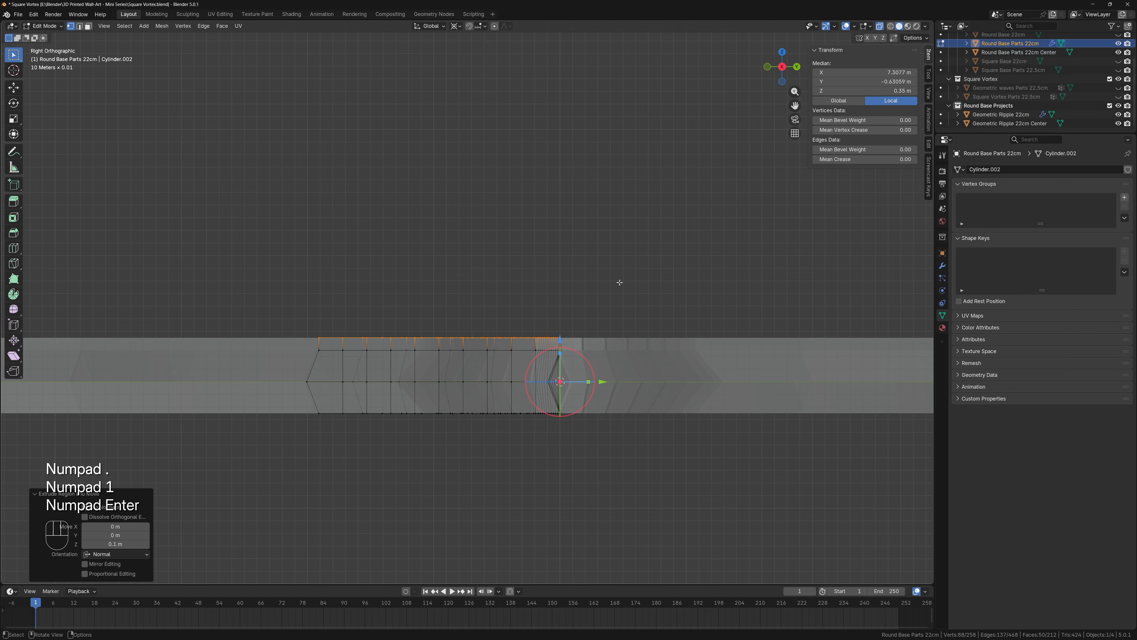
key("w")
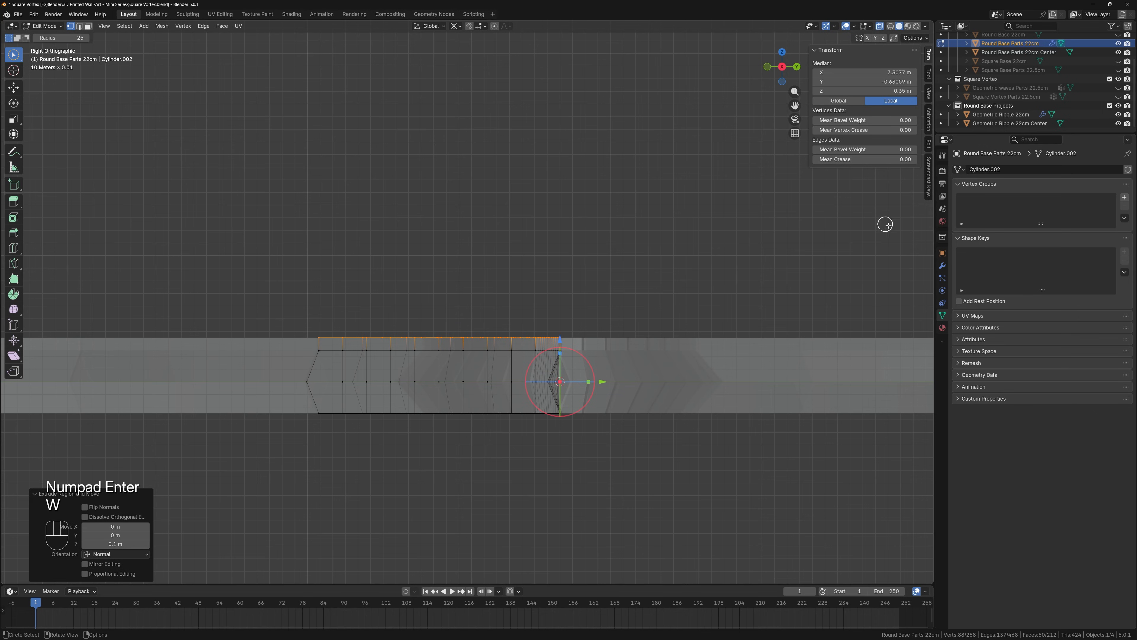
Switch back to box selection, create a vertex group named Top and assign the selected upper vertices of the wedge
key("w")
key("w")
key("w")
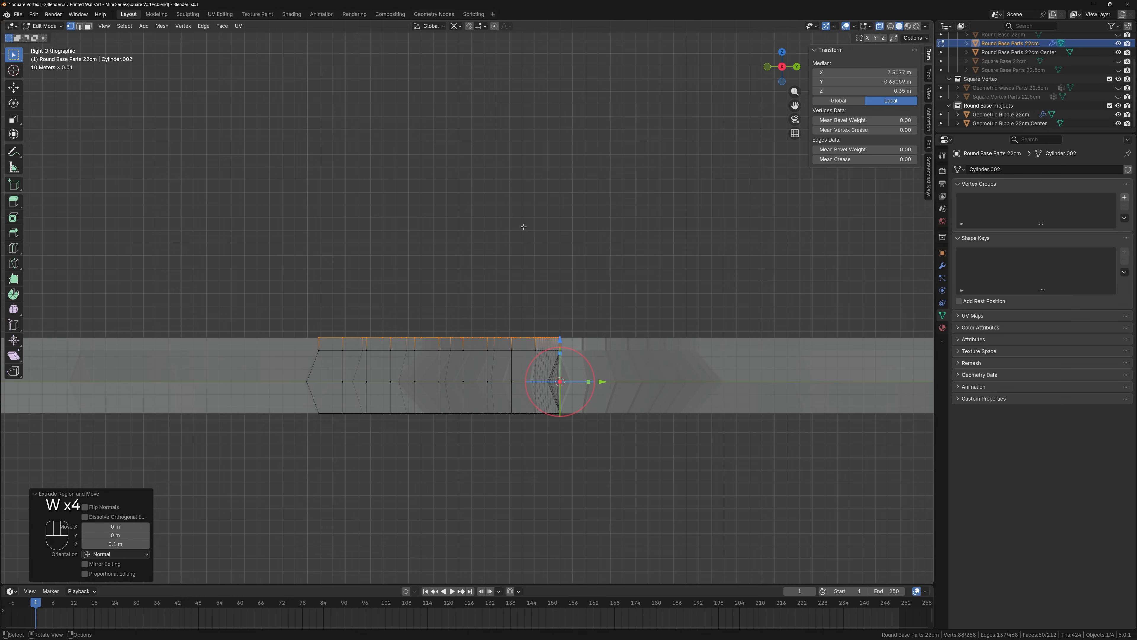
left_click(1124, 198)
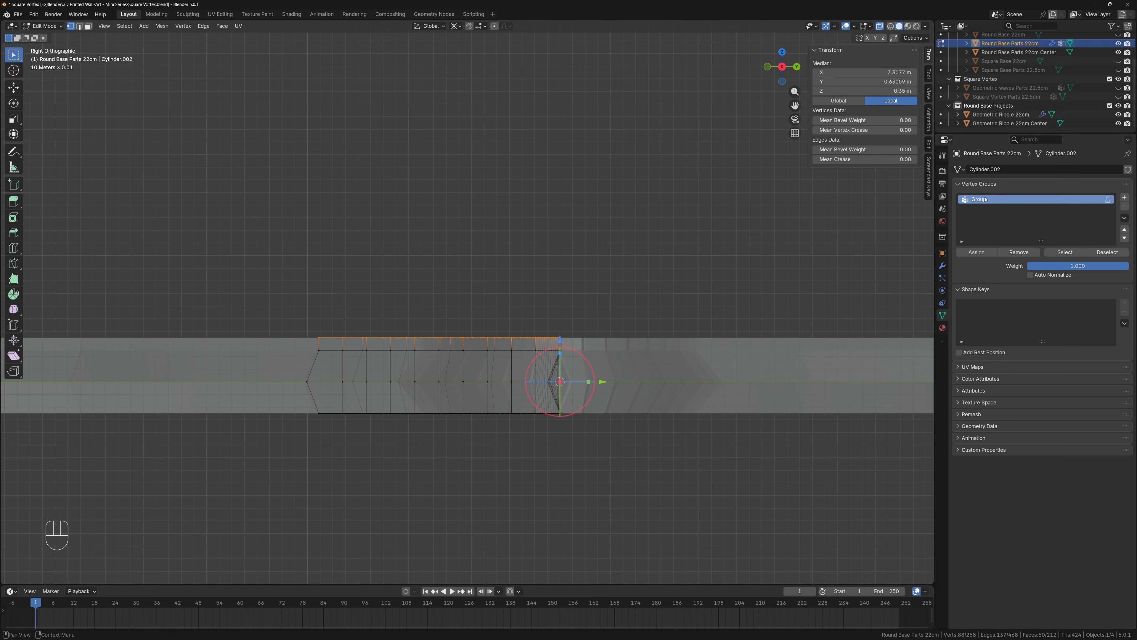
double_click(985, 199)
type("Top")
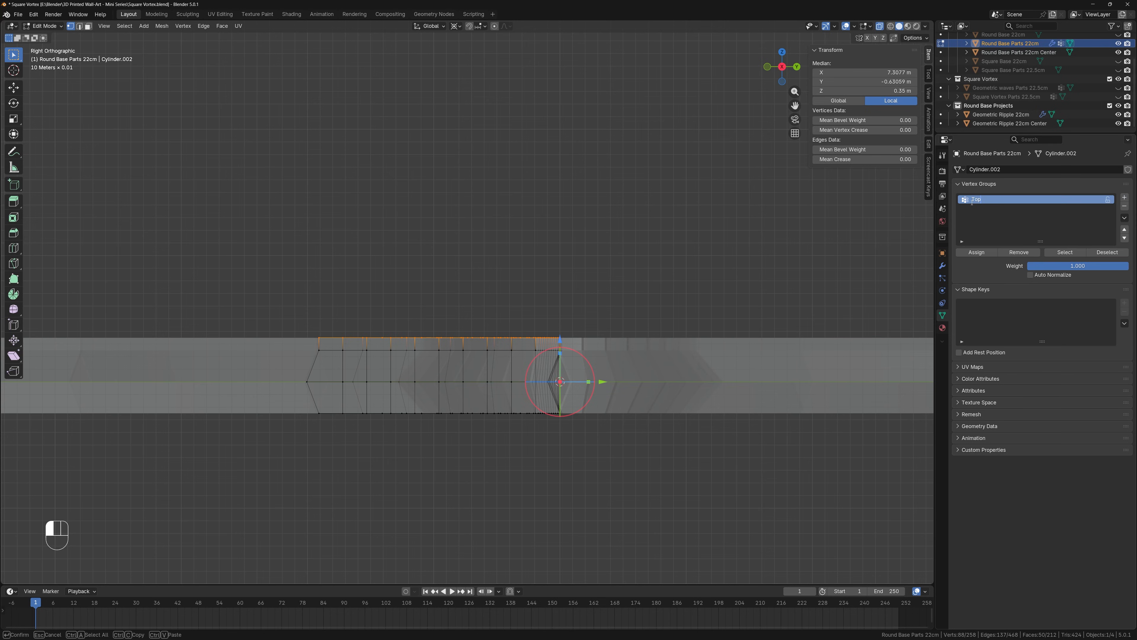
key("Return")
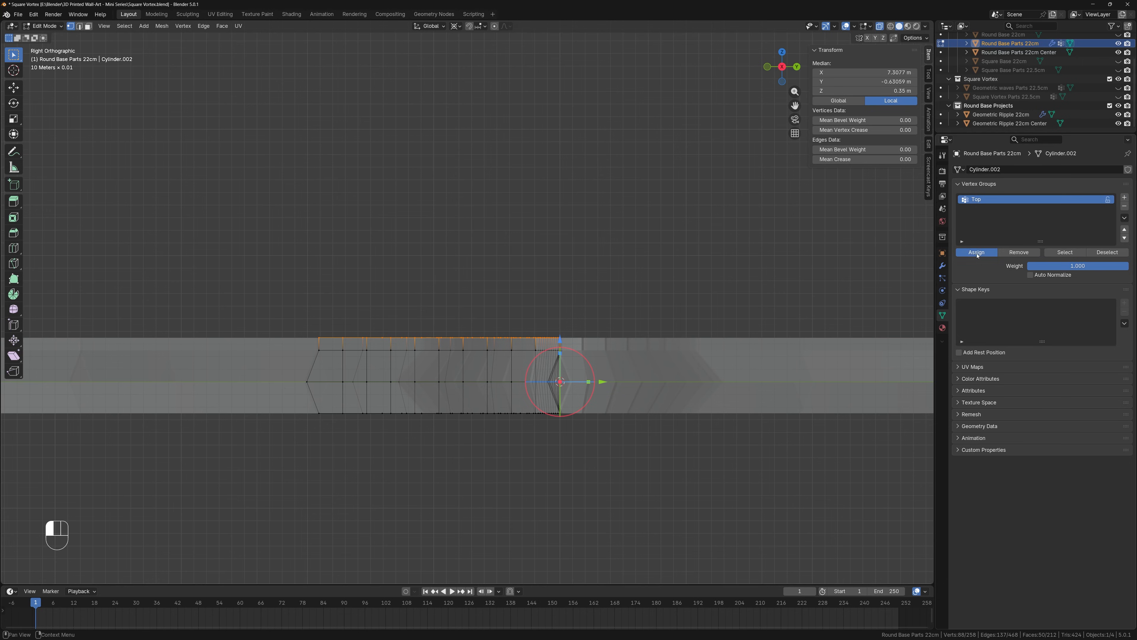
Select all wedge vertices below the uppermost row and assign them to a new vertex group named Base
left_click(629, 271)
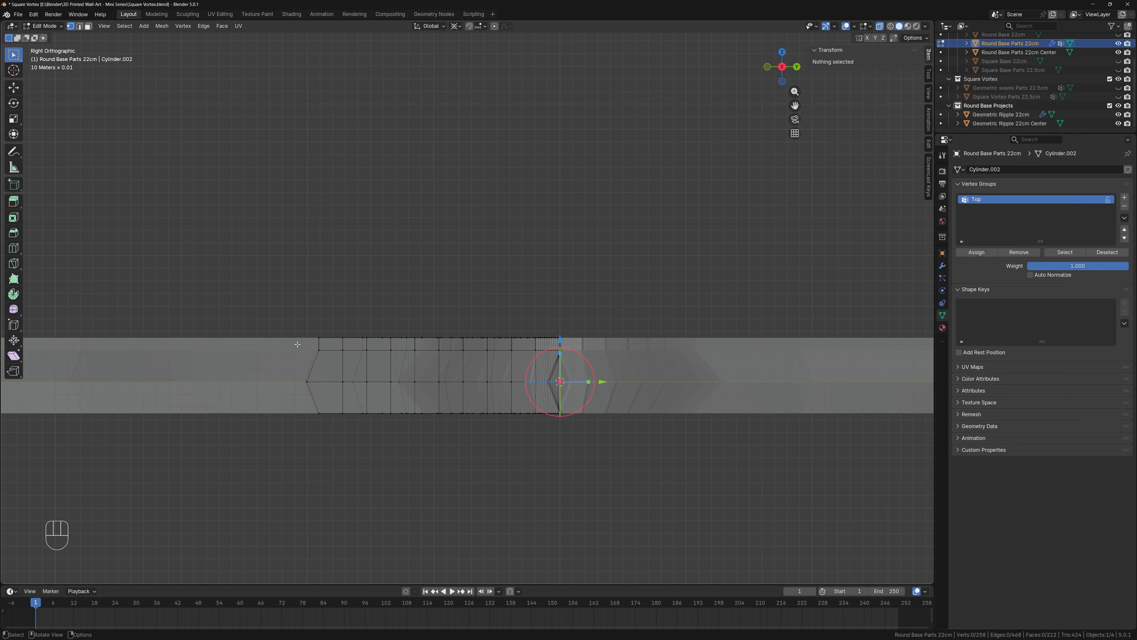
left_click(276, 342)
left_click_drag(271, 345, 682, 452)
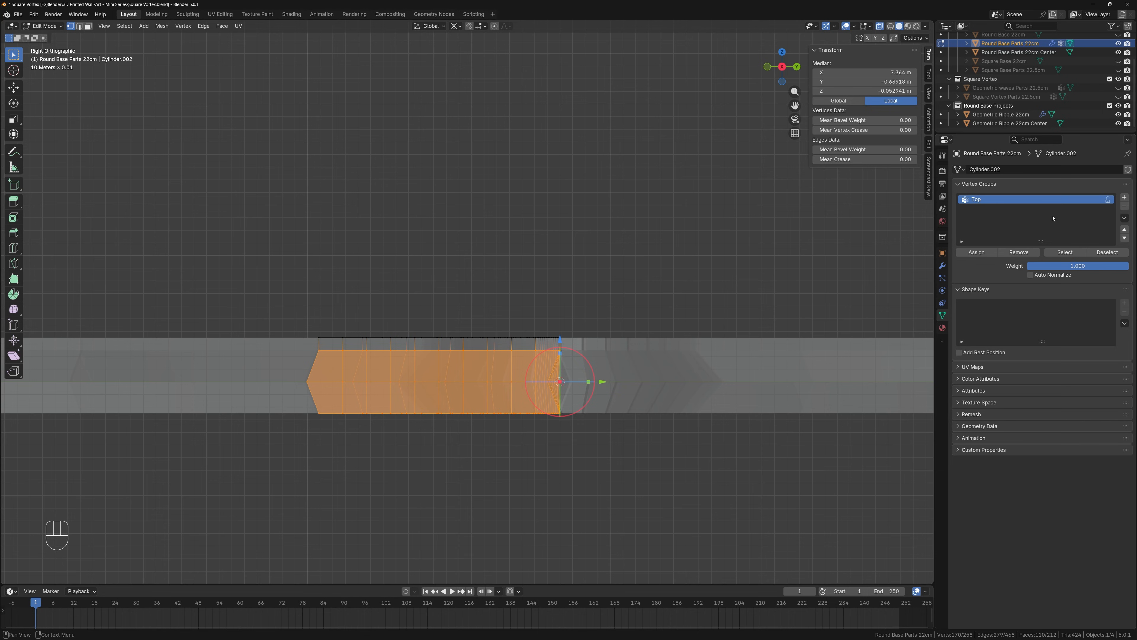
left_click(1124, 197)
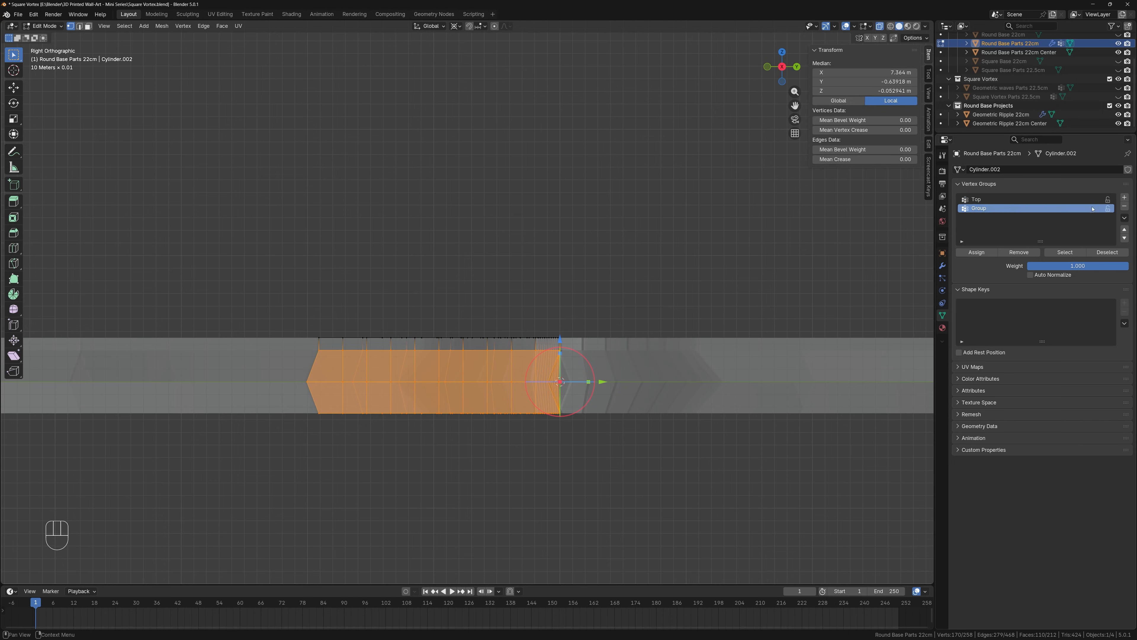
double_click(988, 208)
type("Base")
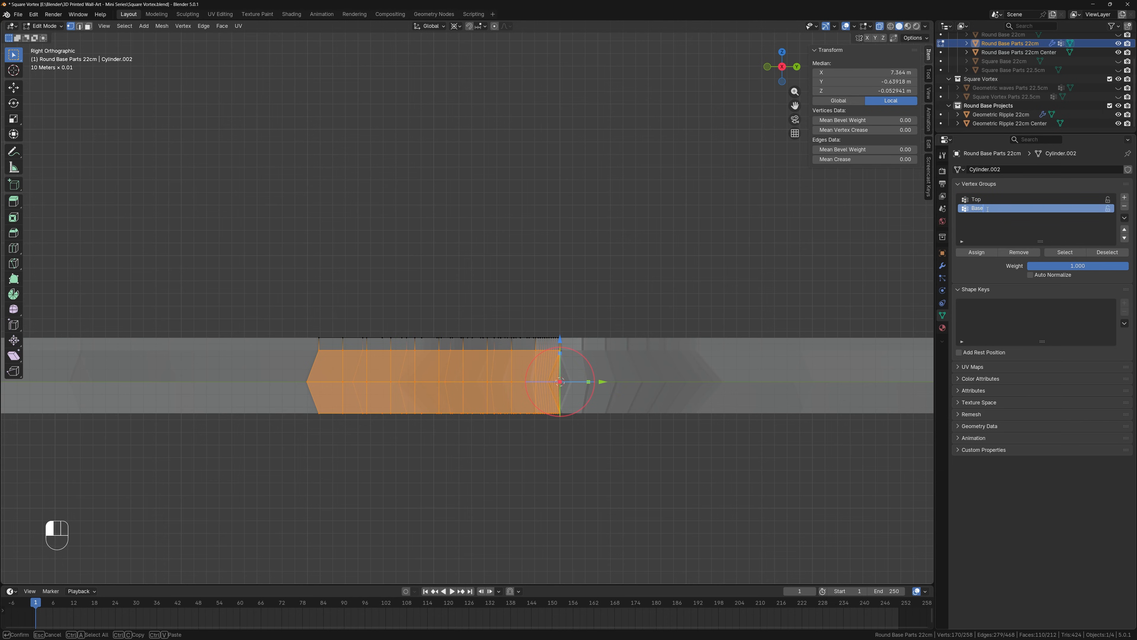
key("Return")
left_click(977, 252)
Check the Base and Top vertex groups by selecting the vertices of each group in turn
key("alt+a")
middle_click_drag(691, 259, 656, 299)
scroll(696, 284, "down", 4)
scroll(694, 306, "up", 2)
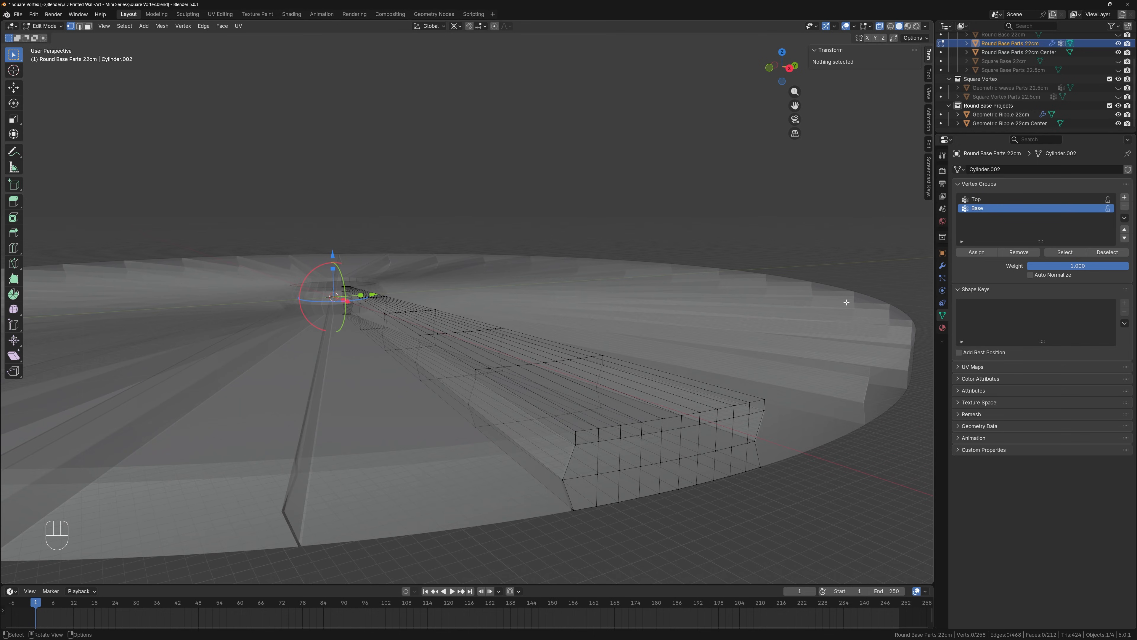
left_click(1065, 253)
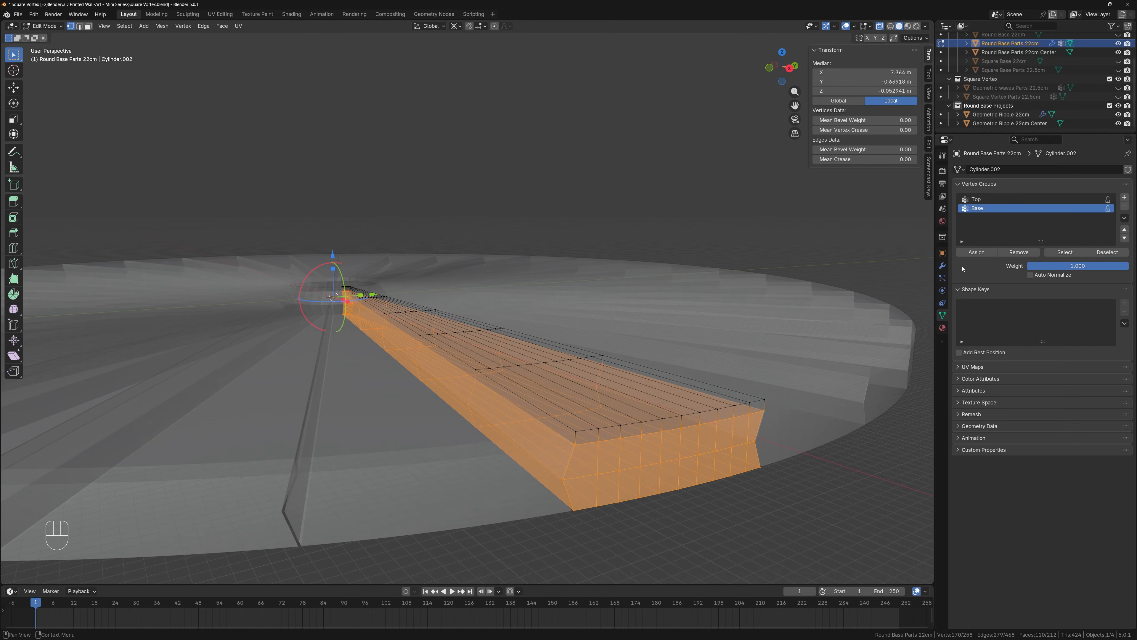
left_click(594, 300)
left_click(1007, 200)
left_click(1065, 253)
middle_click_drag(651, 331, 680, 301)
left_click(613, 328)
scroll(642, 232, "up", 2)
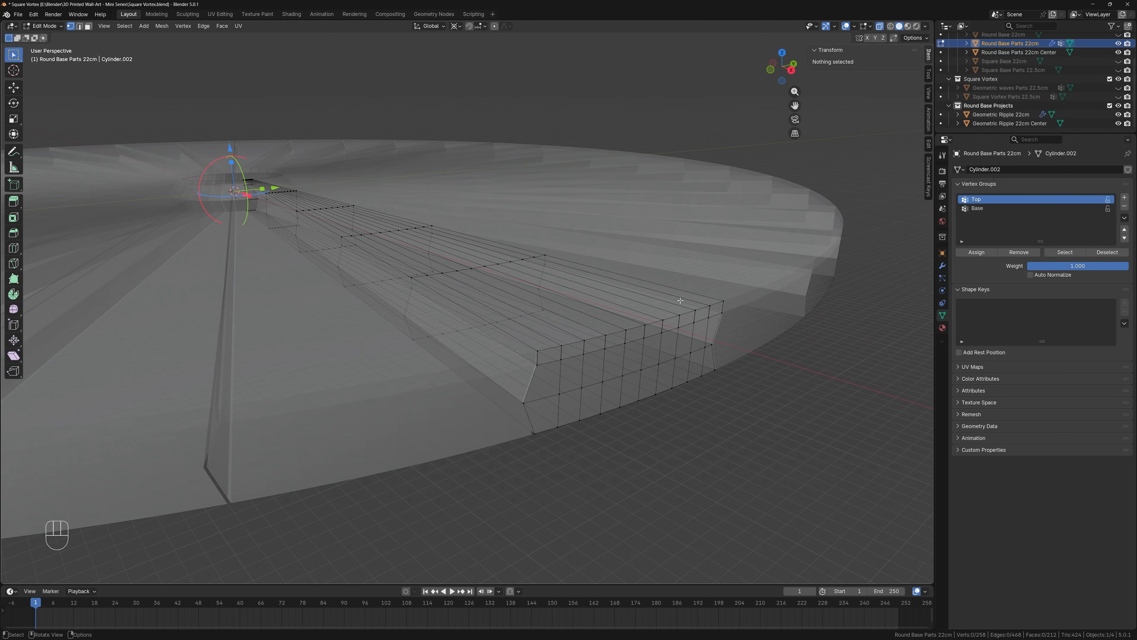
Select the vertices of the Base group and hide them in vertex select mode
left_click(984, 208)
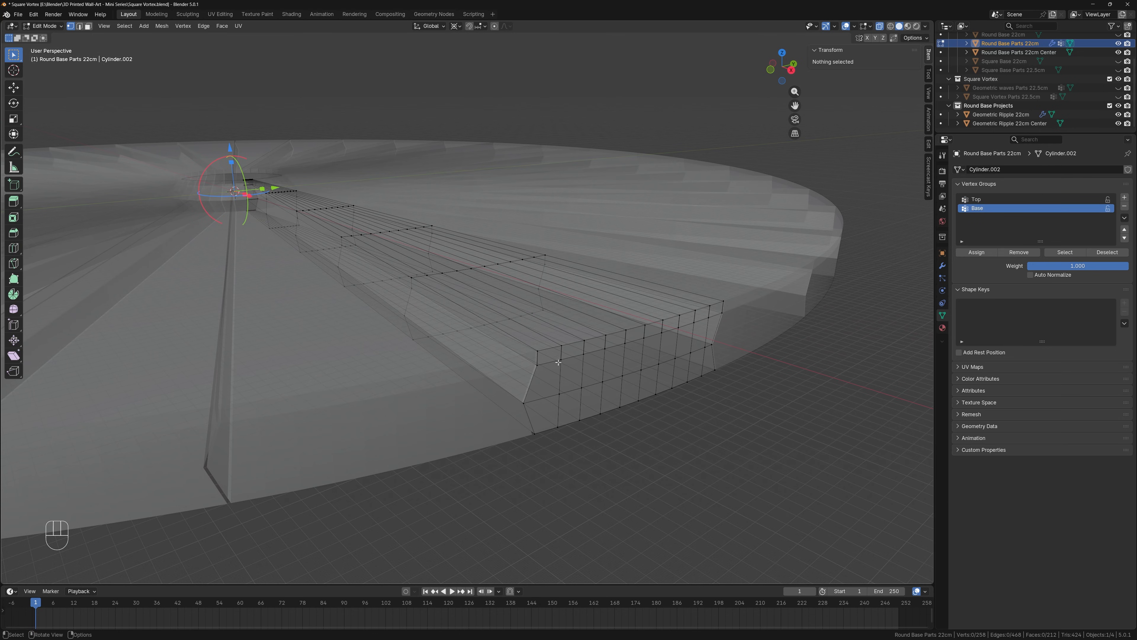
left_click(1065, 252)
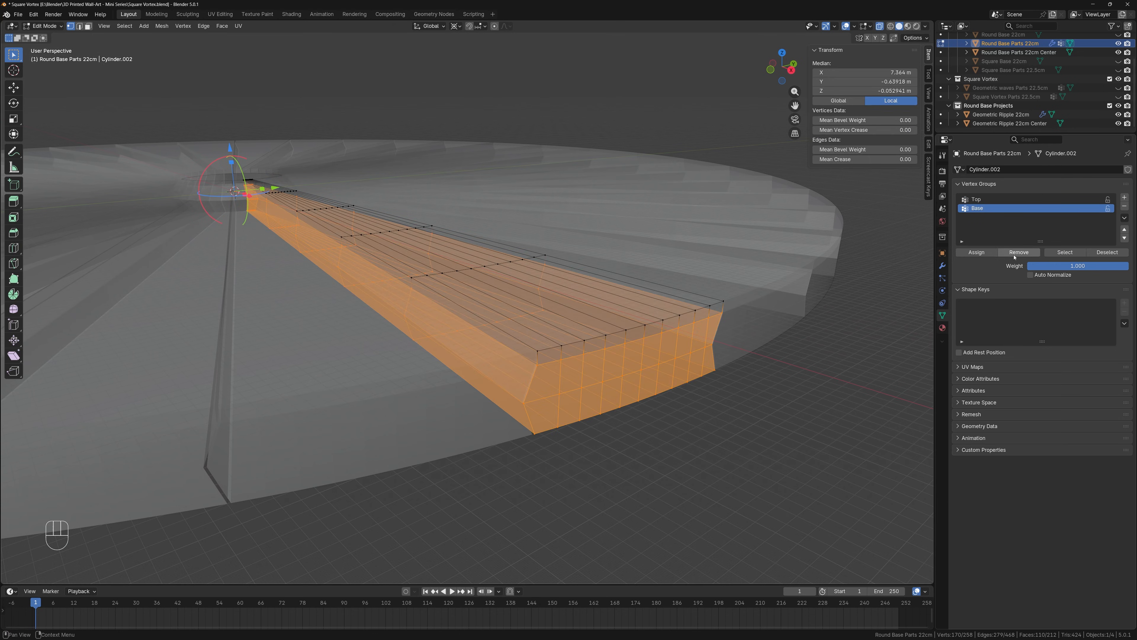
key("2")
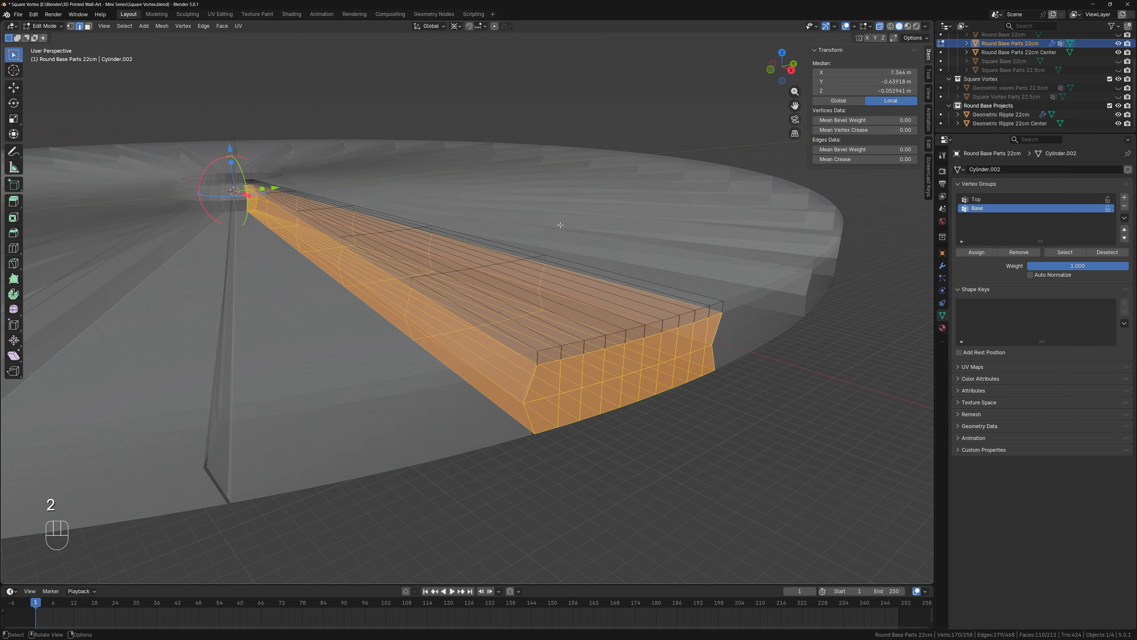
key("h")
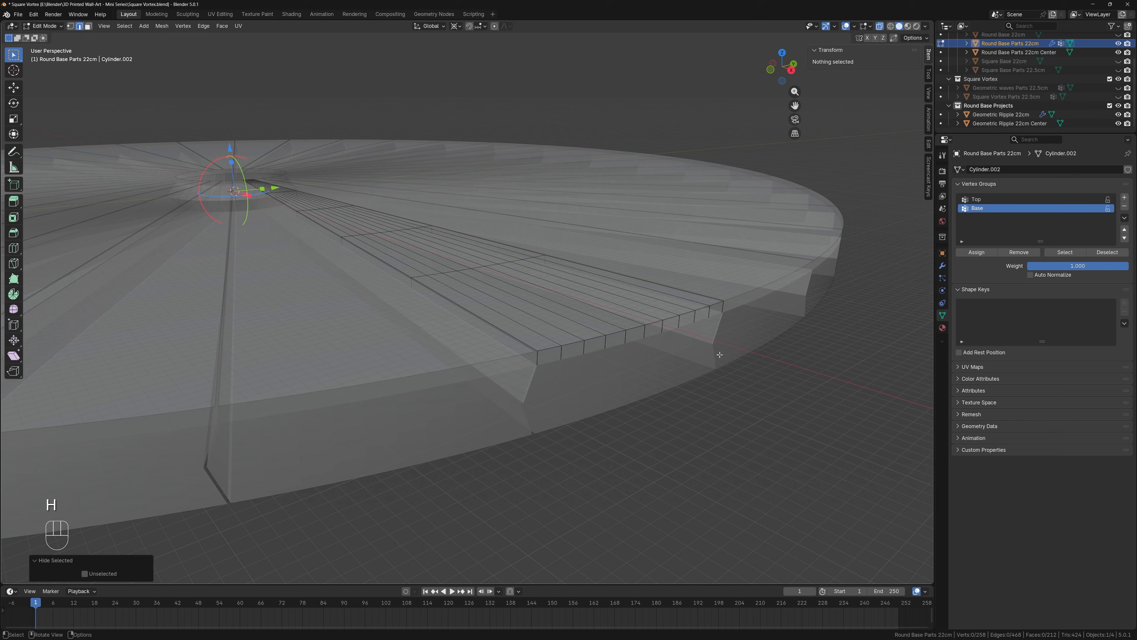
key("ctrl+z")
key("1")
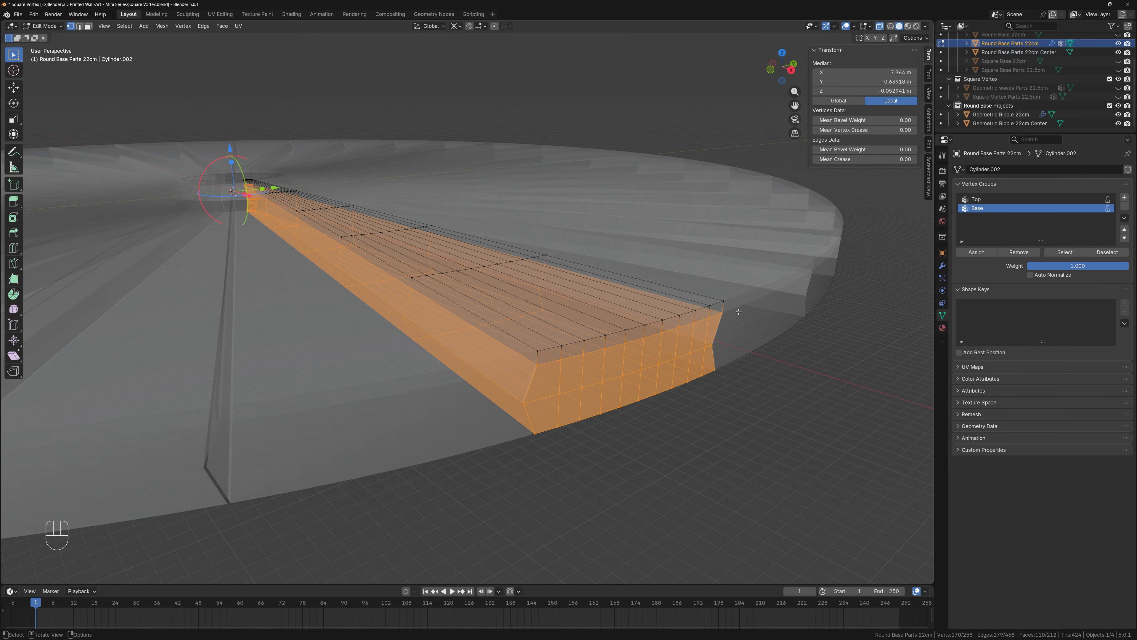
key("h")
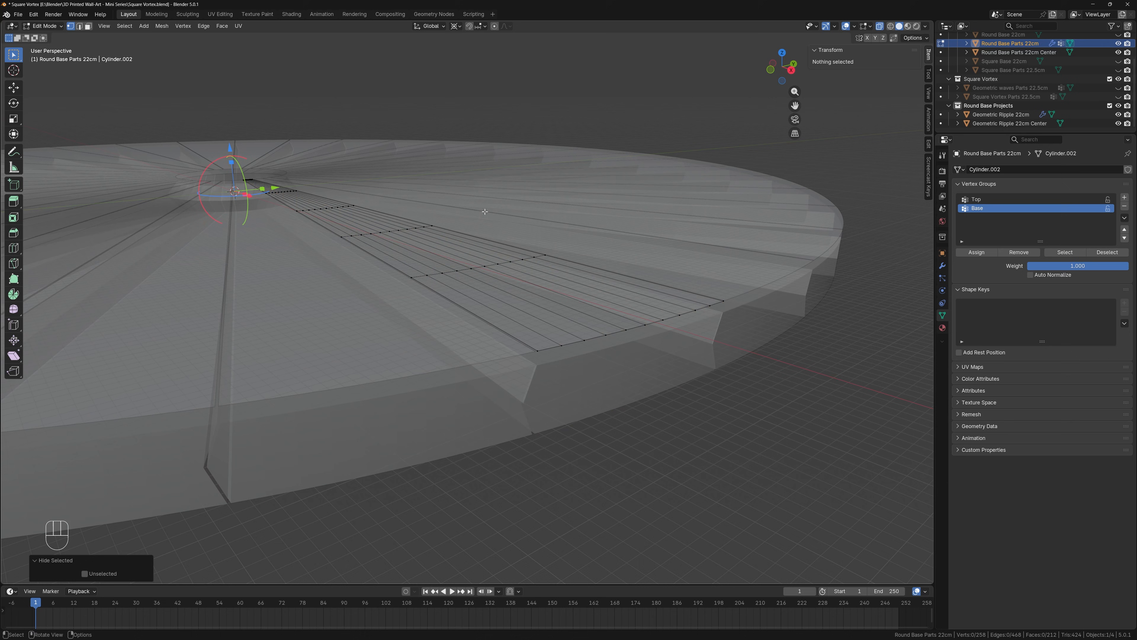
middle_click_drag(516, 261, 599, 290)
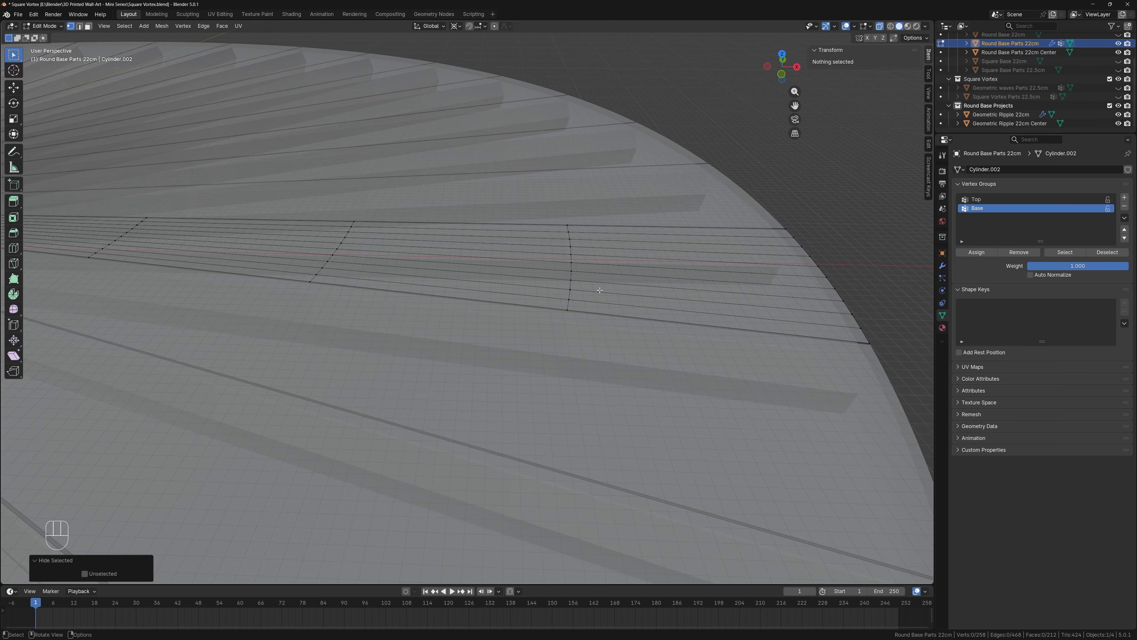
left_click(573, 264, "alt")
middle_click_drag(528, 264, 582, 262, "shift")
scroll(582, 262, "down", 2)
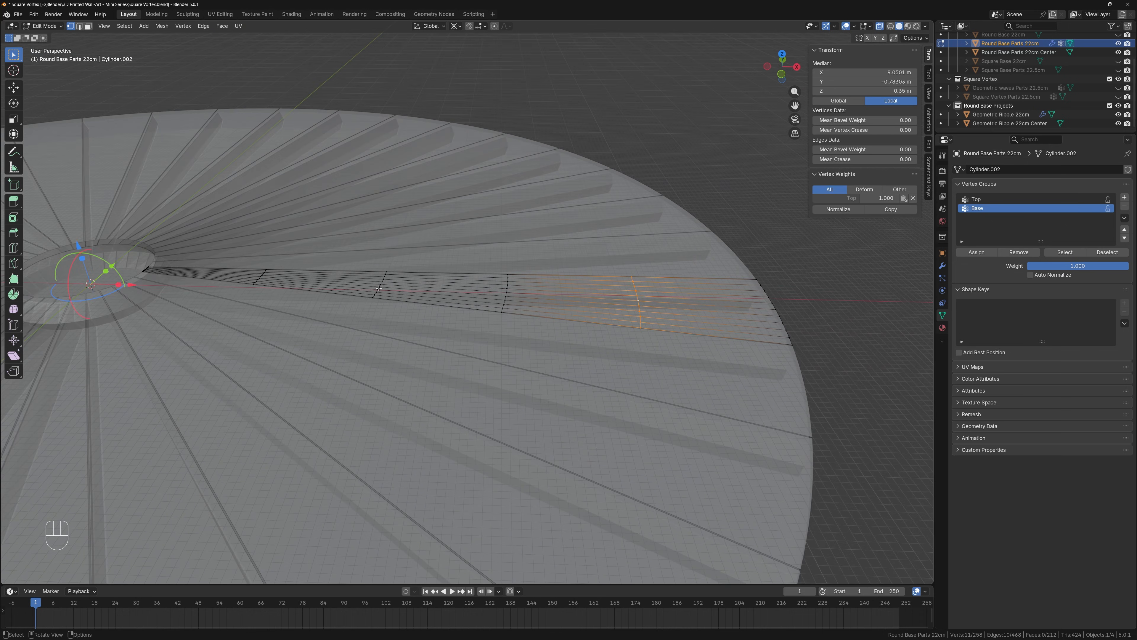
middle_click_drag(380, 287, 515, 280, "shift")
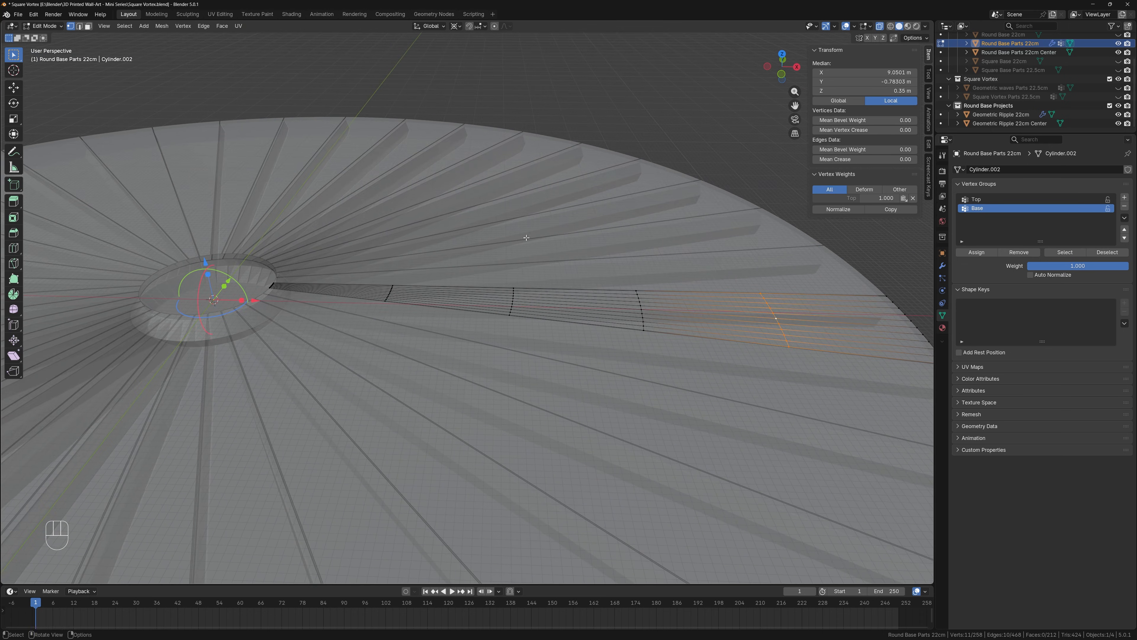
scroll(570, 236, "up", 1)
middle_click_drag(708, 284, 594, 283, "shift")
left_click(568, 307, "alt+shift")
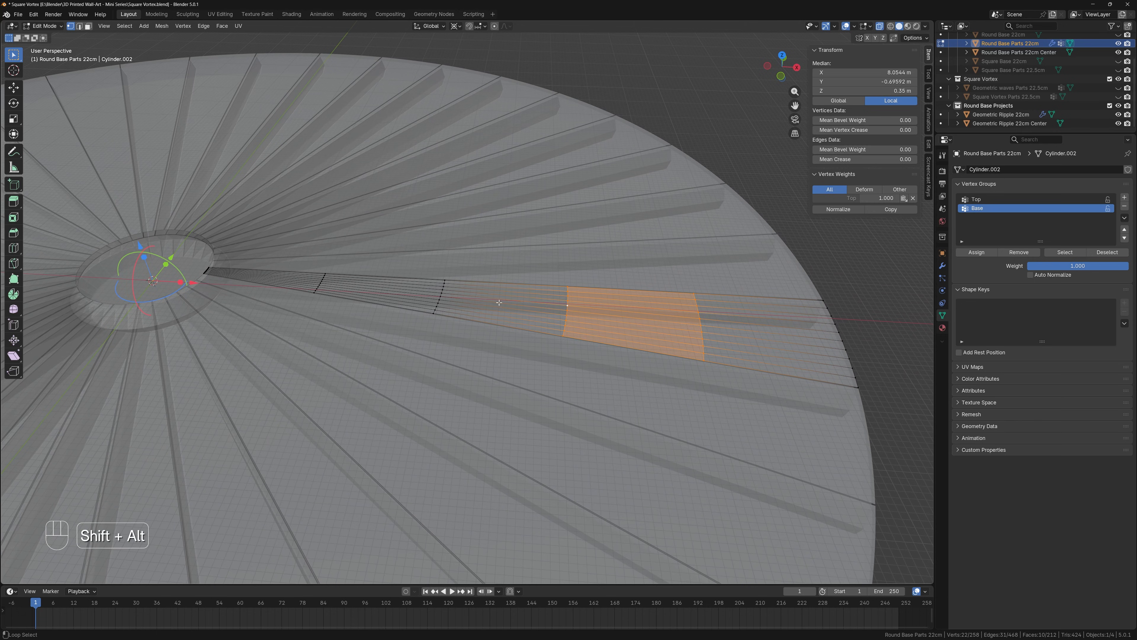
left_click(442, 293, "alt+shift")
scroll(428, 265, "up", 1)
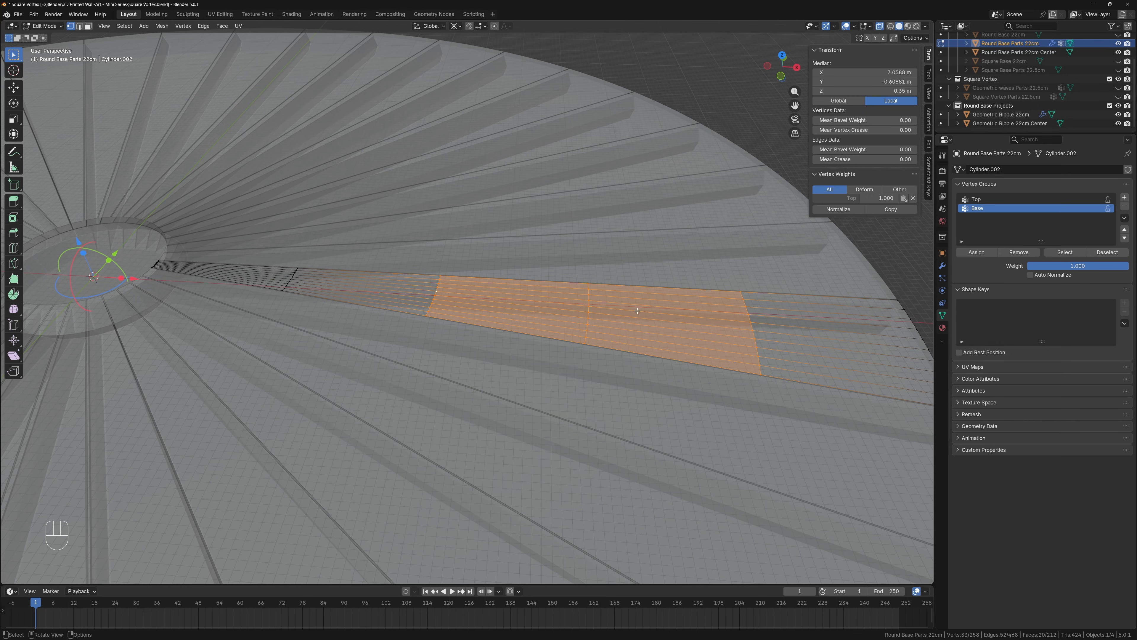
left_click(692, 271)
Try to delete the four intermediate edge loops across the wedge's top face in edge select mode
key("2")
left_click(754, 333, "alt")
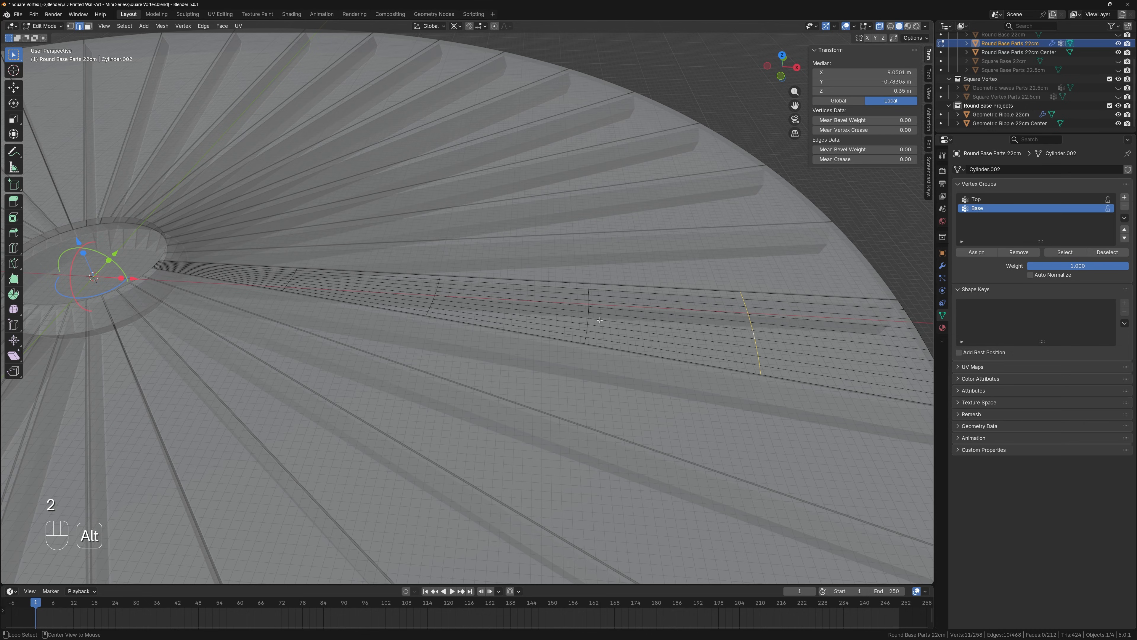
left_click(589, 315, "alt")
left_click(737, 327, "alt+shift")
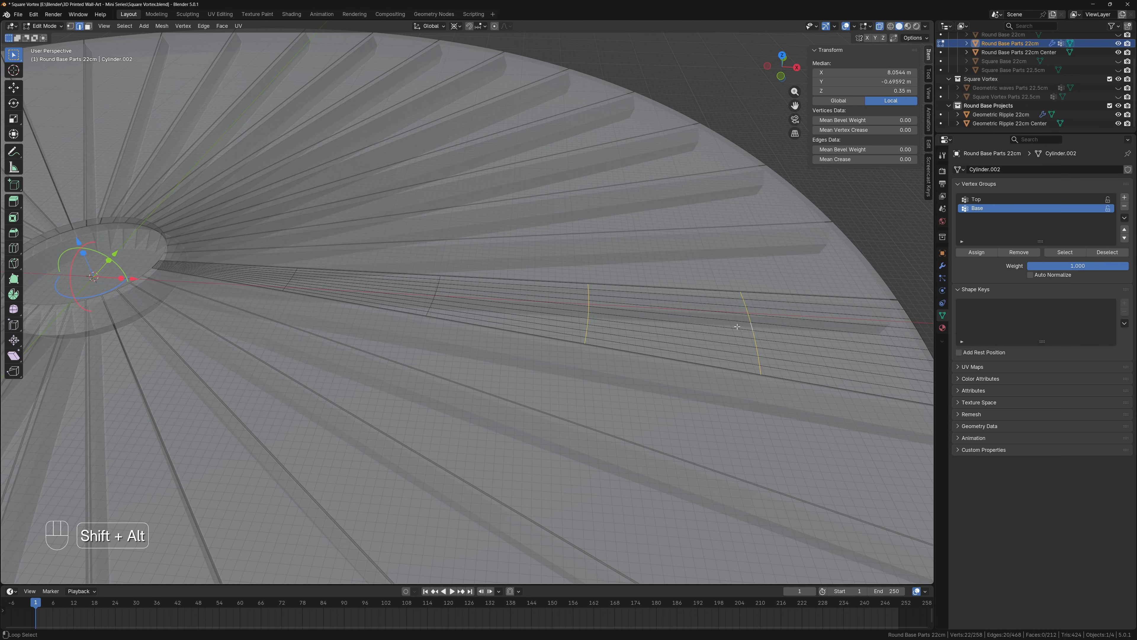
left_click(433, 298, "alt+shift")
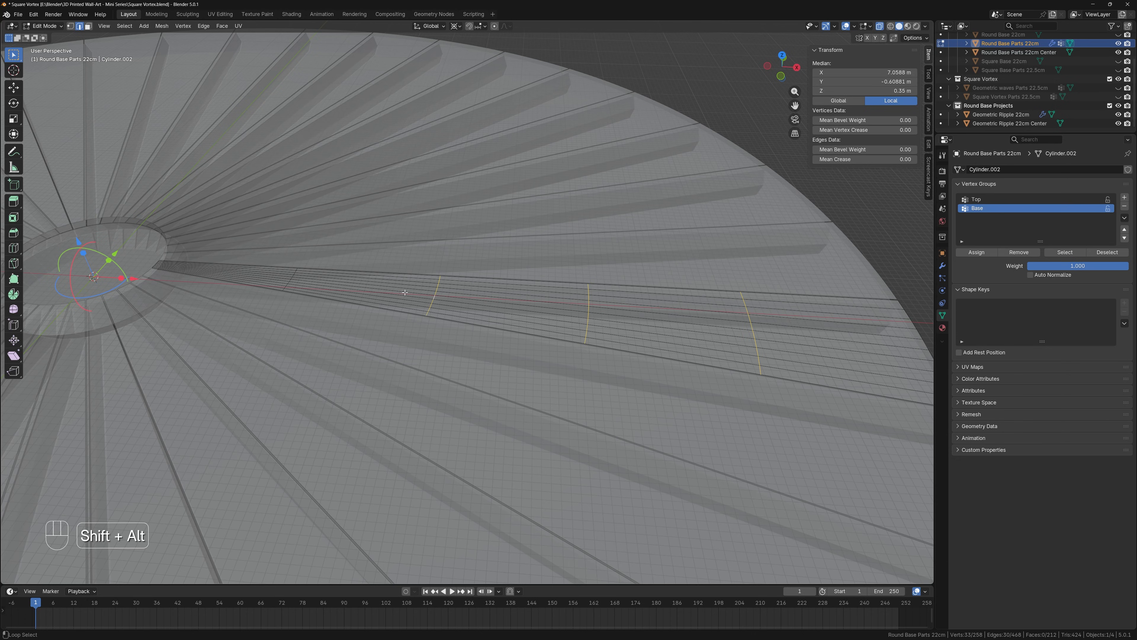
left_click(291, 278, "alt+shift")
key("x")
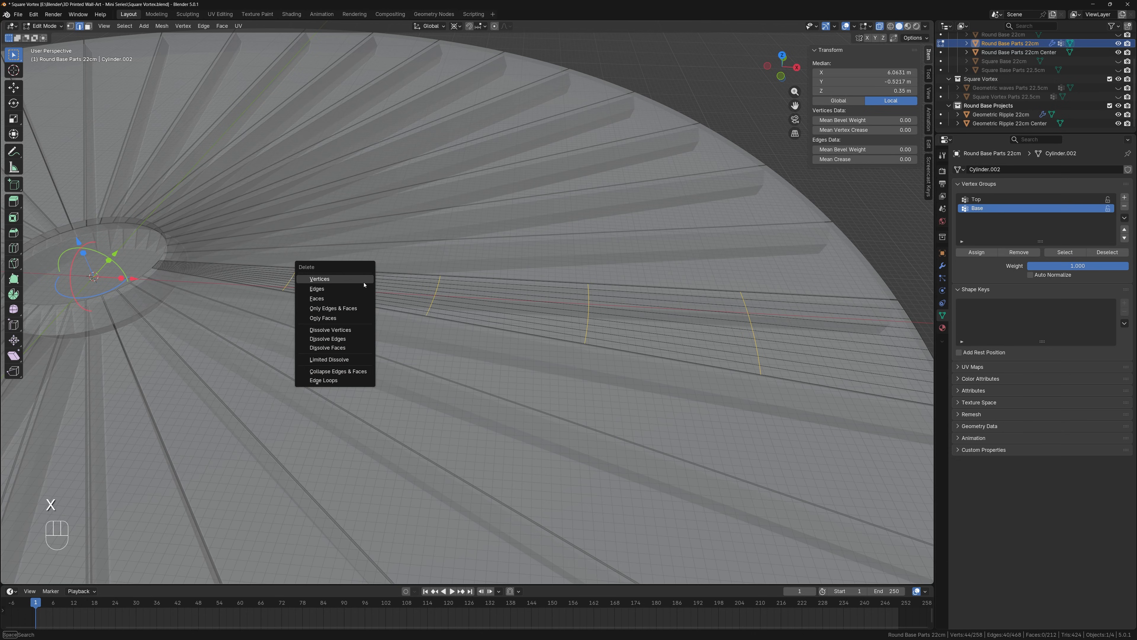
left_click(331, 380)
Reveal the hidden Base geometry of the wedge
middle_click_drag(555, 340, 742, 278)
key("alt+h")
scroll(634, 299, "up", 2)
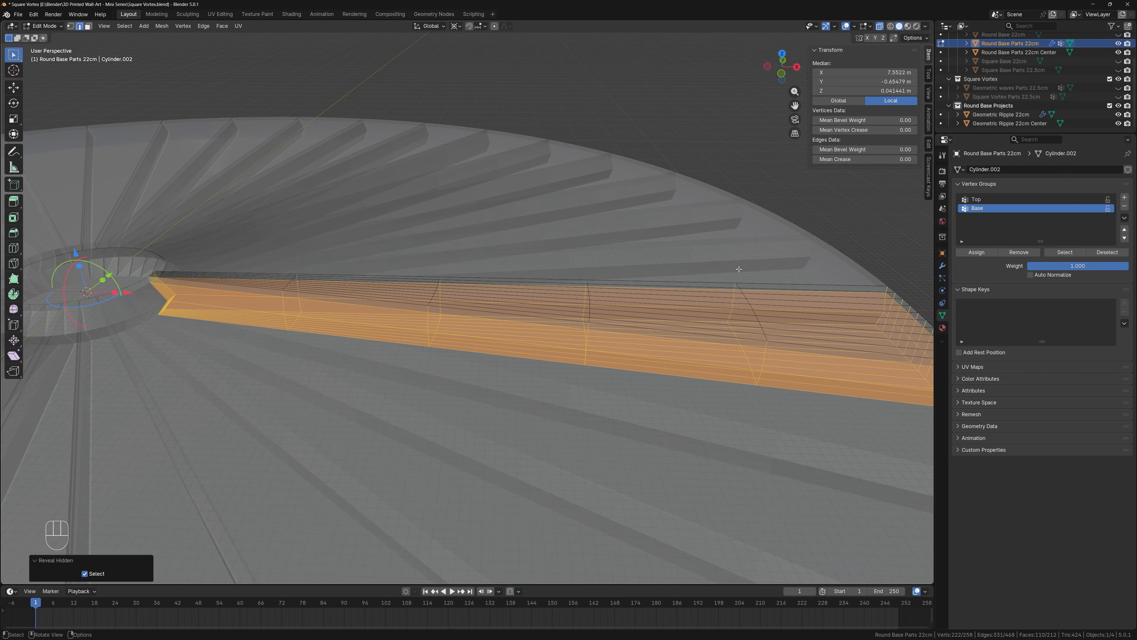
Delete the four intermediate edge loops running around the whole wedge, and clear the selection
left_click_drag(702, 249, 792, 418)
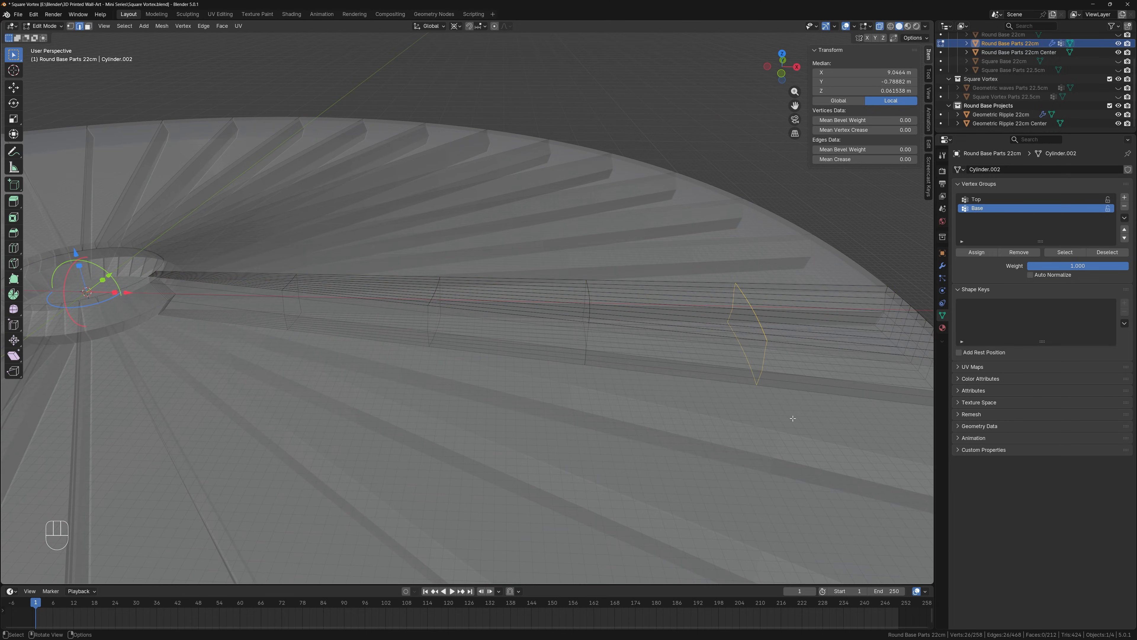
left_click_drag(549, 246, 605, 373, "shift")
left_click_drag(395, 242, 458, 371, "shift")
left_click_drag(235, 364, 378, 243, "shift")
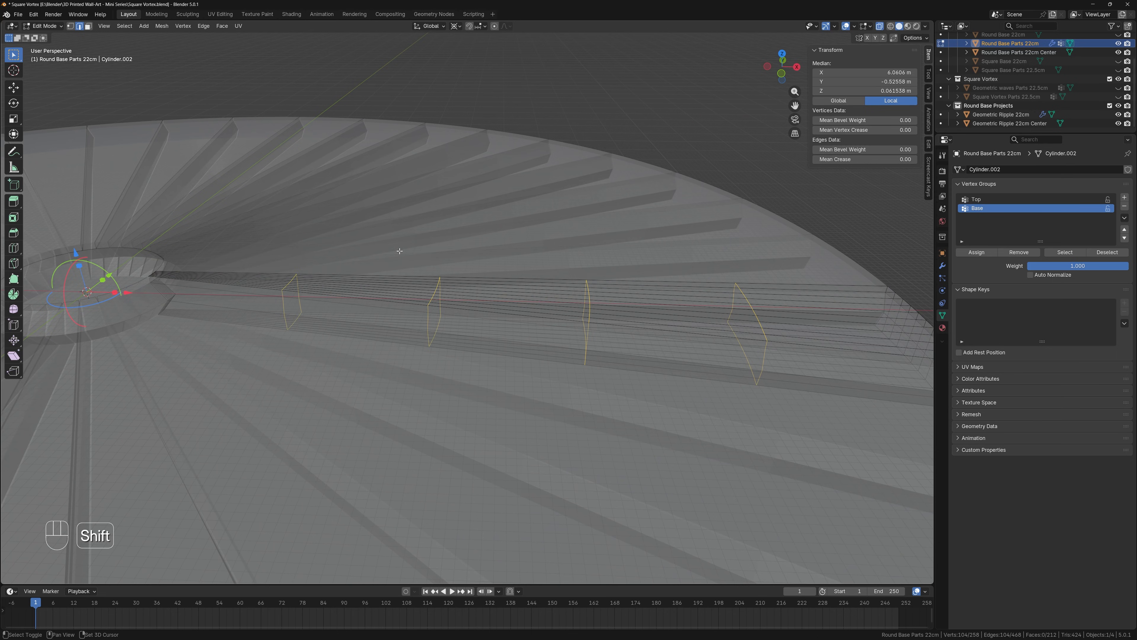
key("x")
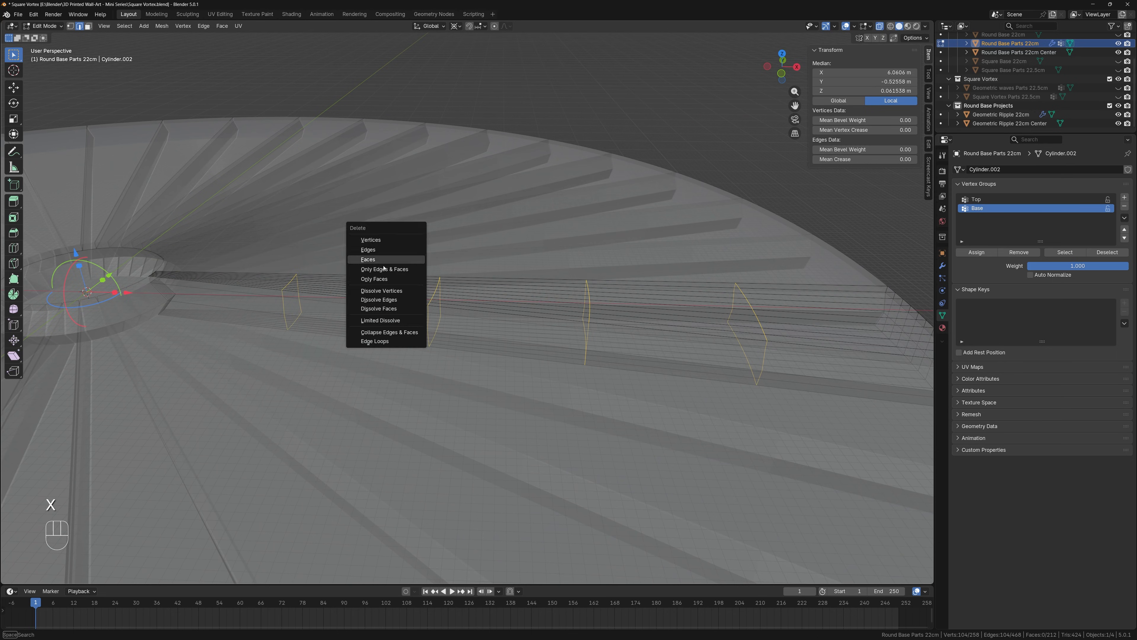
left_click(376, 342)
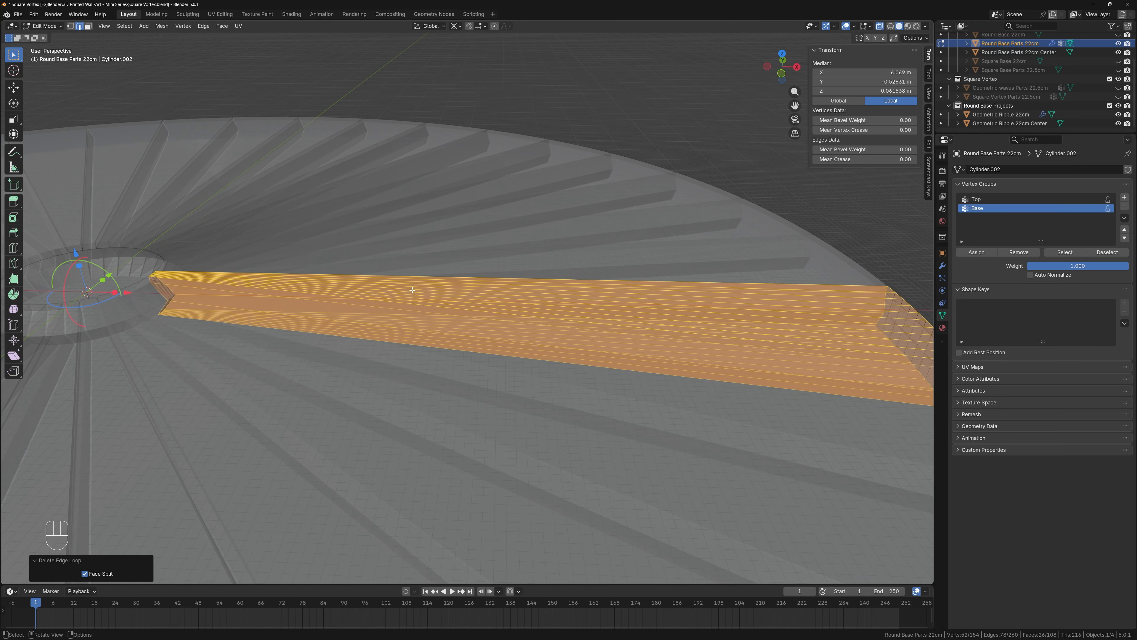
mouse_move(695, 254)
middle_mouse_down()
mouse_move(706, 251)
mouse_move(694, 256)
middle_mouse_up()
left_click(668, 228)
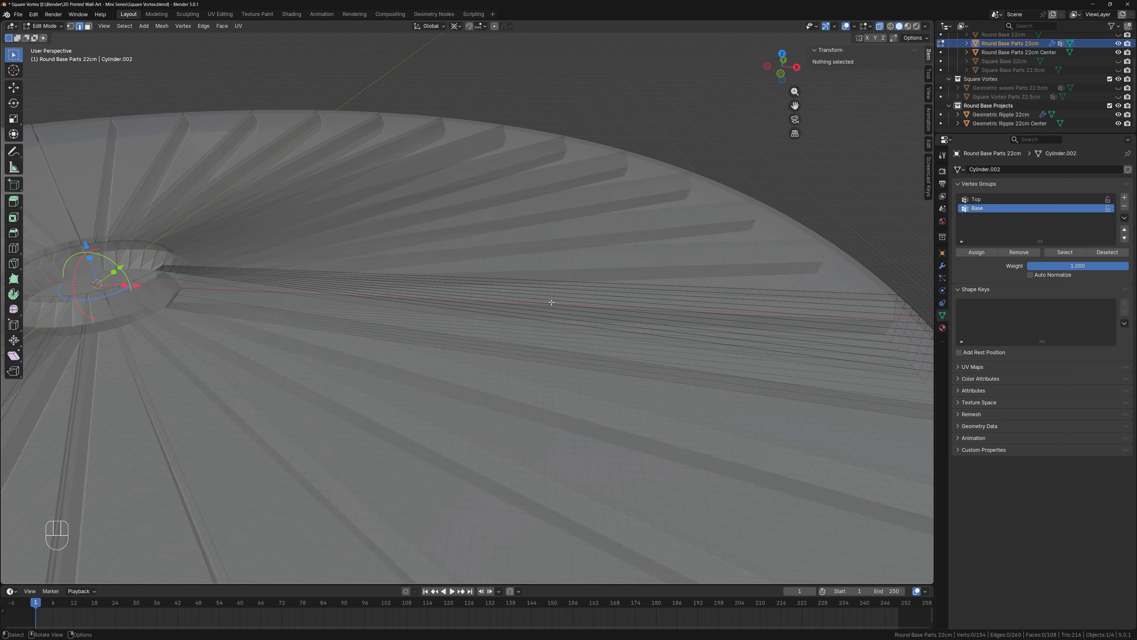
Add 70 evenly spaced loop cuts along the wedge's length, without sliding them
key("ctrl+r")
scroll(551, 315, "up", 4)
scroll(557, 315, "up", 2)
scroll(557, 315, "up", 1)
scroll(557, 315, "up", 1)
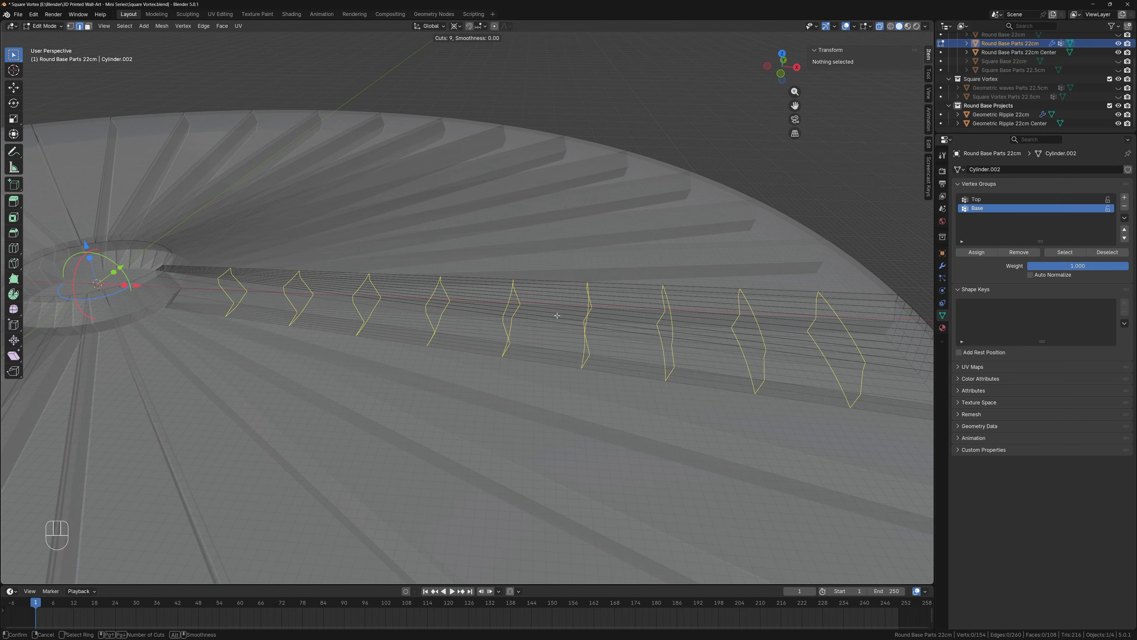
scroll(556, 316, "up", 20)
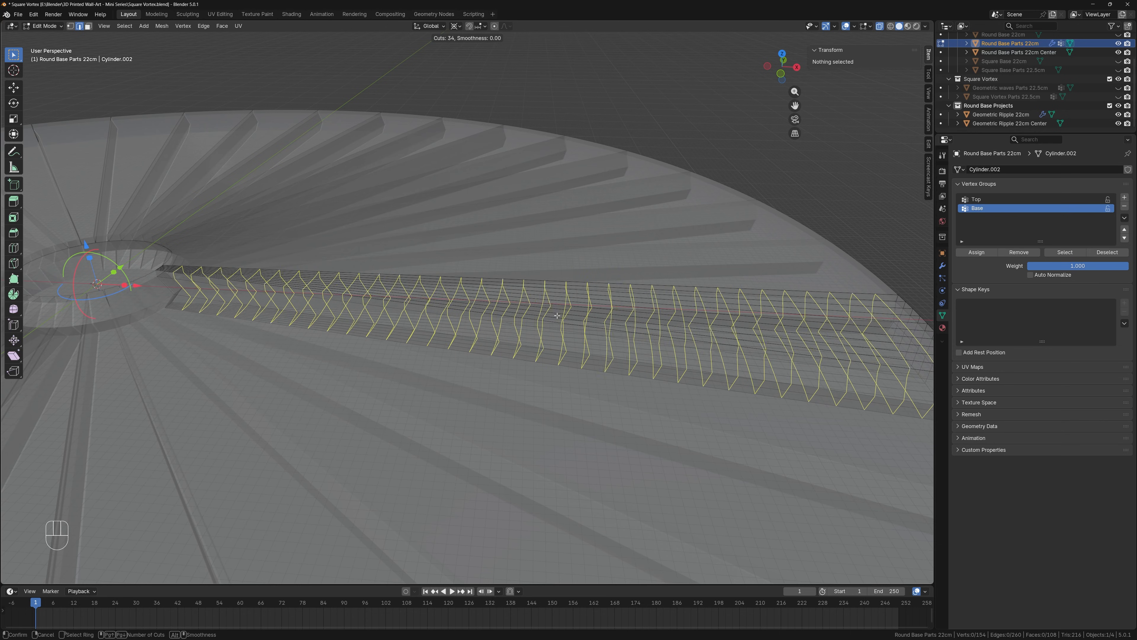
scroll(557, 316, "up", 20)
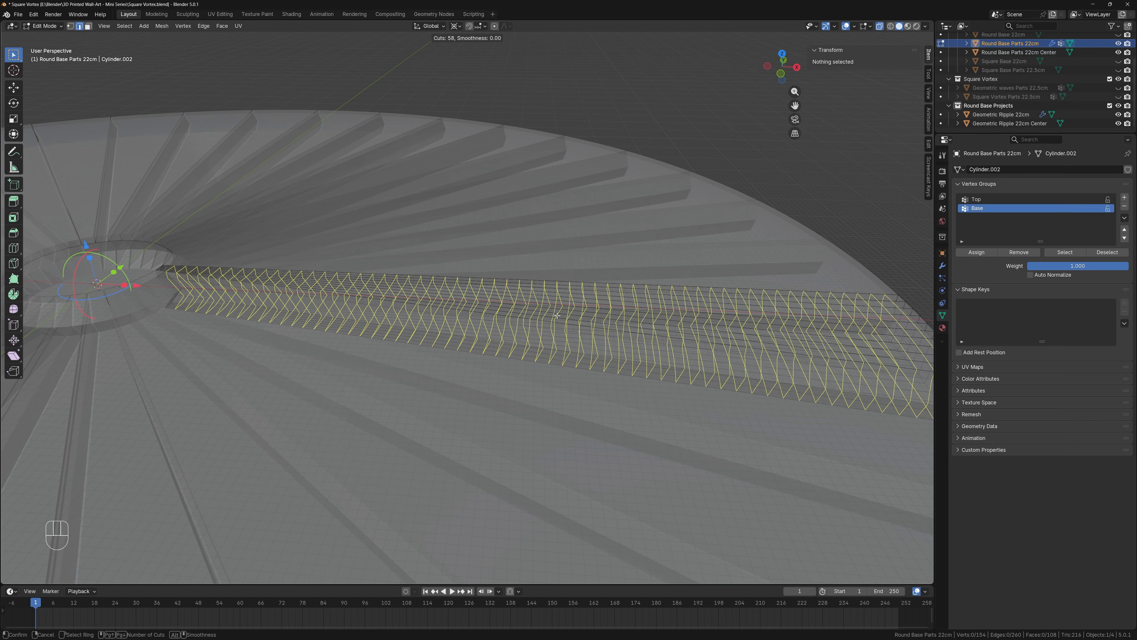
scroll(556, 315, "up", 4)
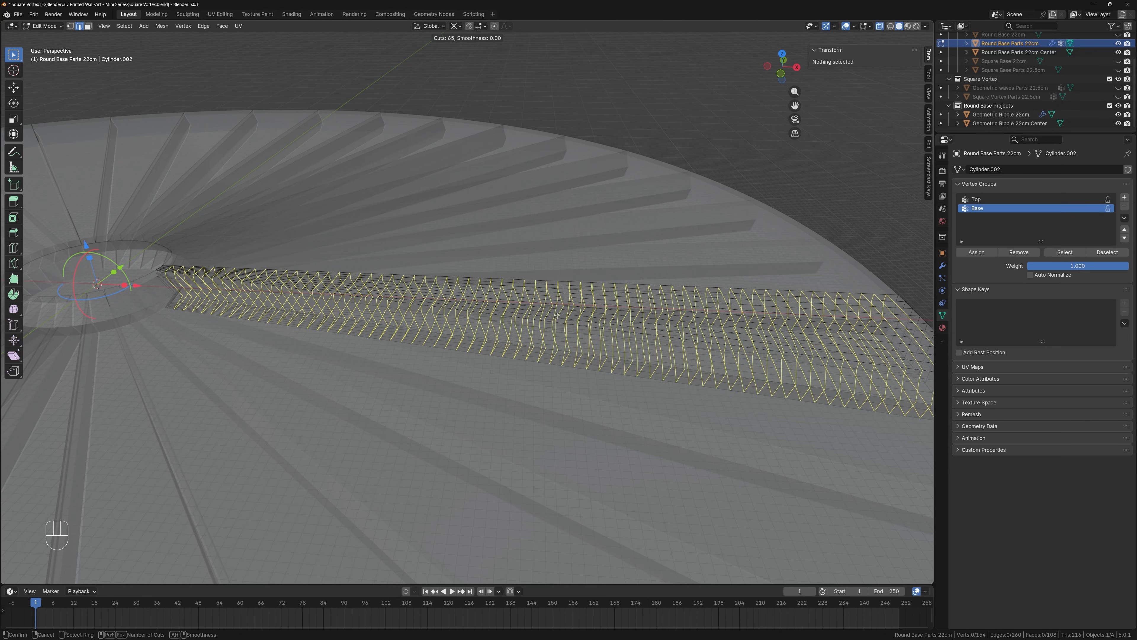
scroll(556, 316, "up", 4)
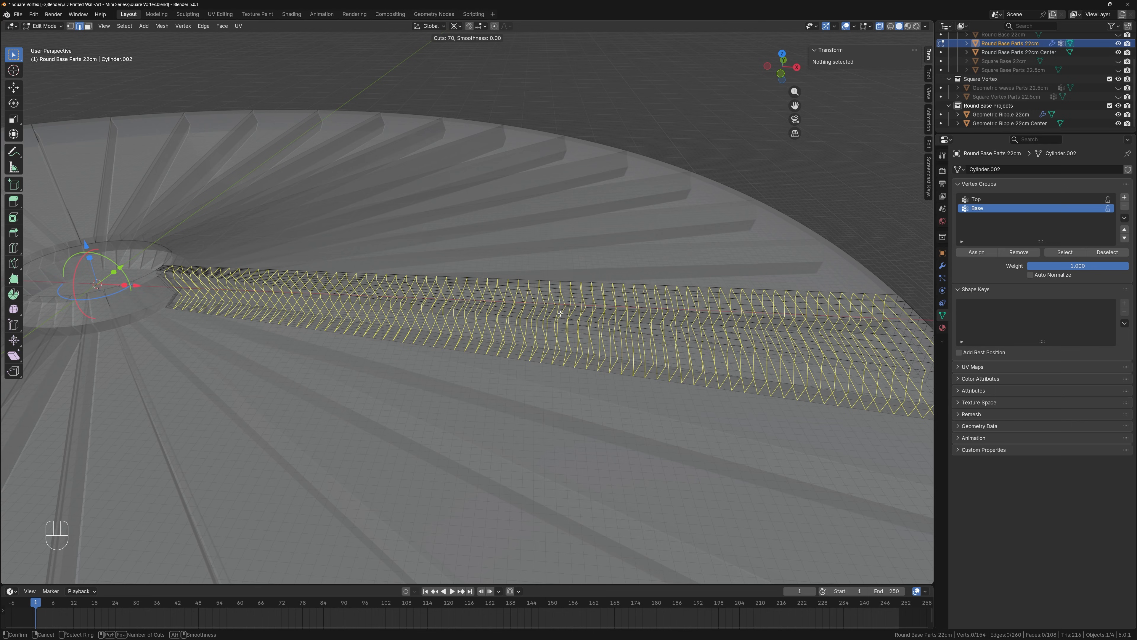
left_click(556, 316)
right_click(667, 249)
Turn off X-ray, switch to vertex select mode, and inspect the wedge's grid from above and at the rim
middle_click_drag(668, 249, 304, 308)
left_click(631, 273)
key("alt+z")
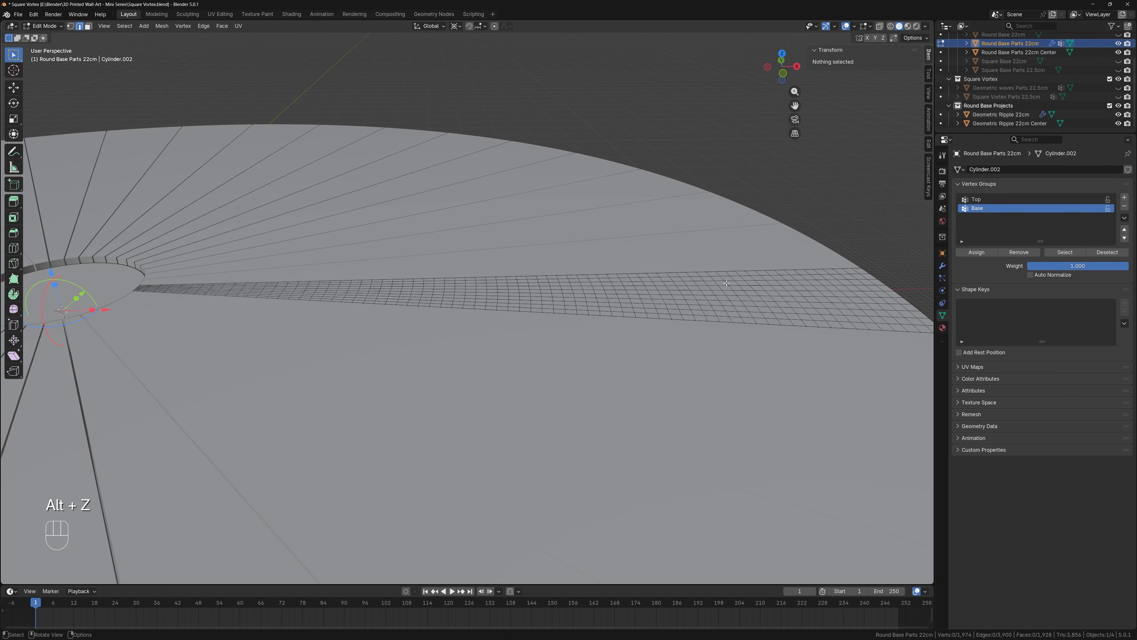
middle_click_drag(756, 296, 590, 325)
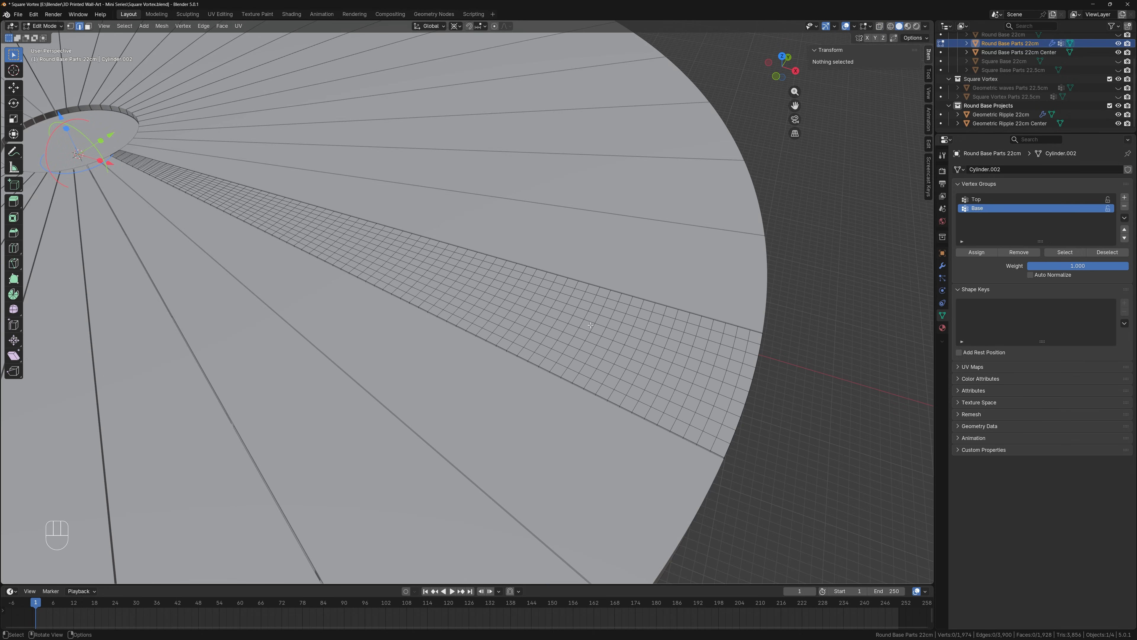
key("1")
middle_click_drag(533, 285, 574, 333)
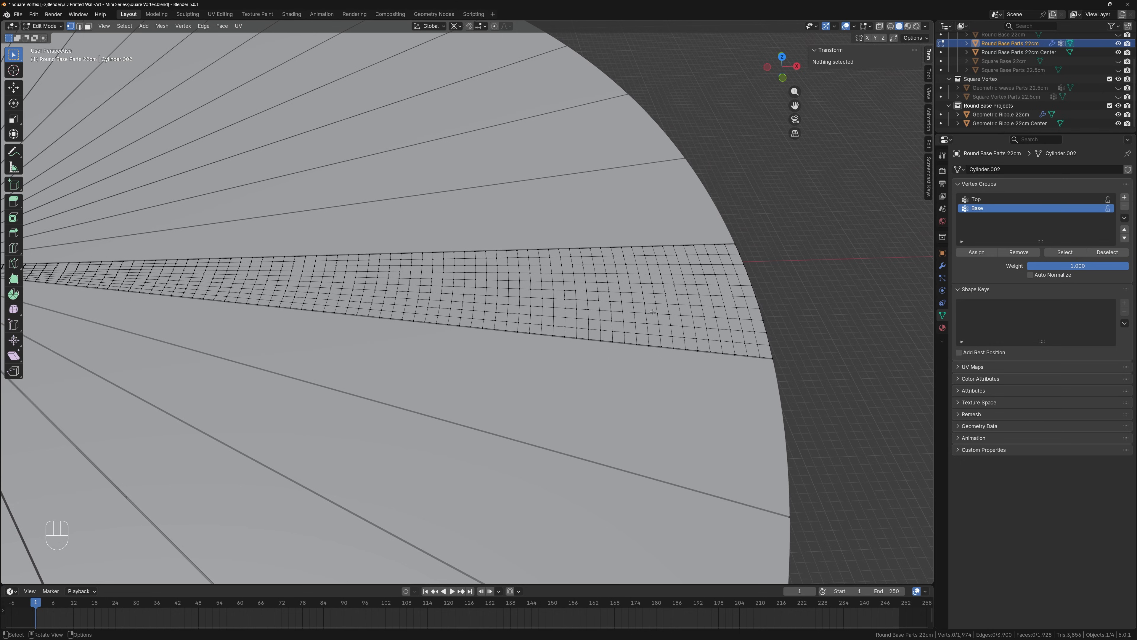
middle_click_drag(653, 311, 587, 341)
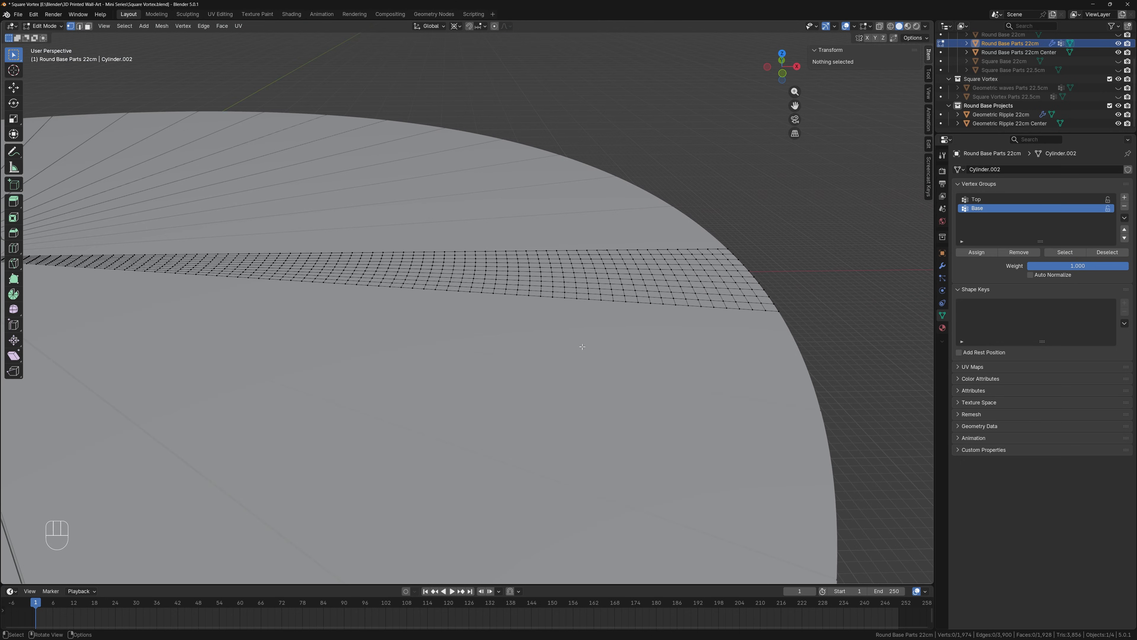
middle_click_drag(621, 257, 561, 308)
key("alt+z")
key("alt+z")
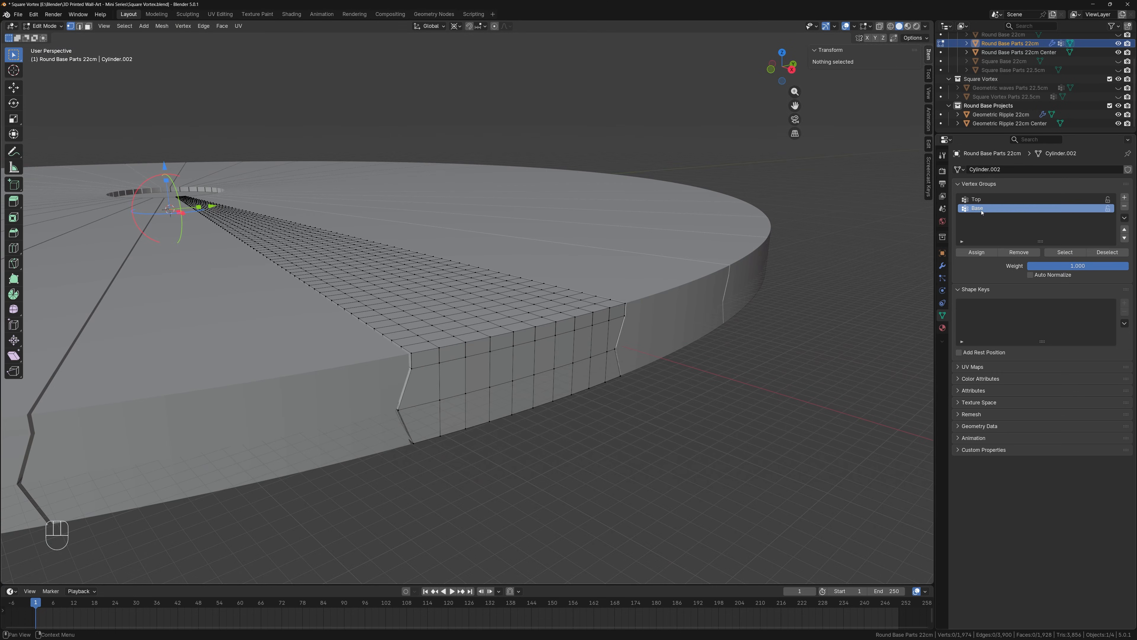
Select the vertices of the Base group and hide them, leaving only the wedge's top grid editable
left_click(1065, 252)
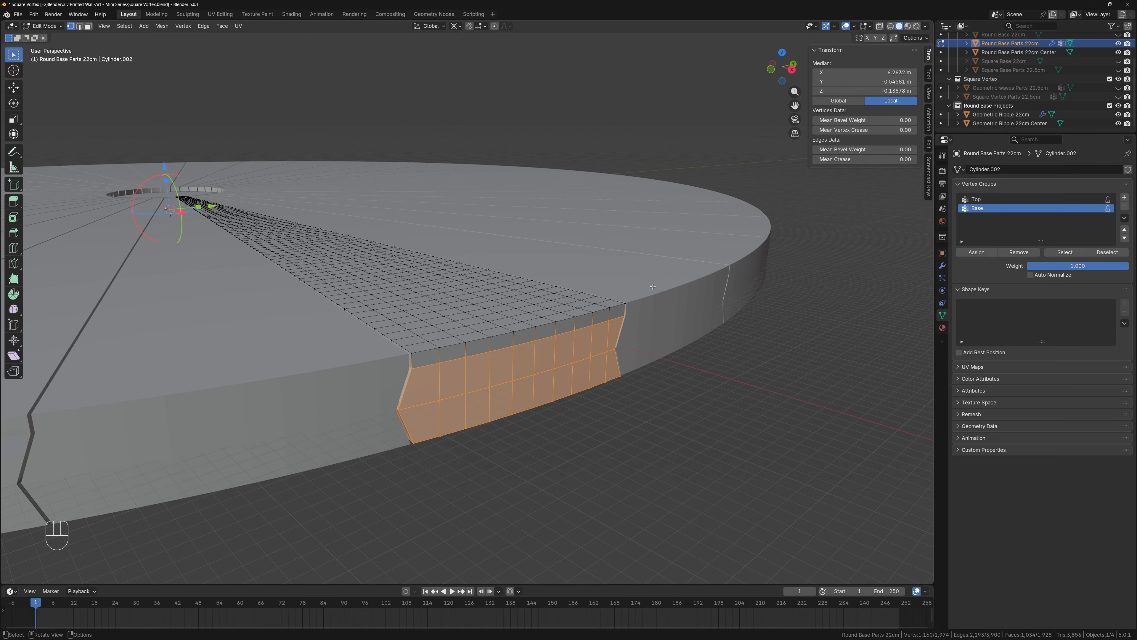
key("alt+z")
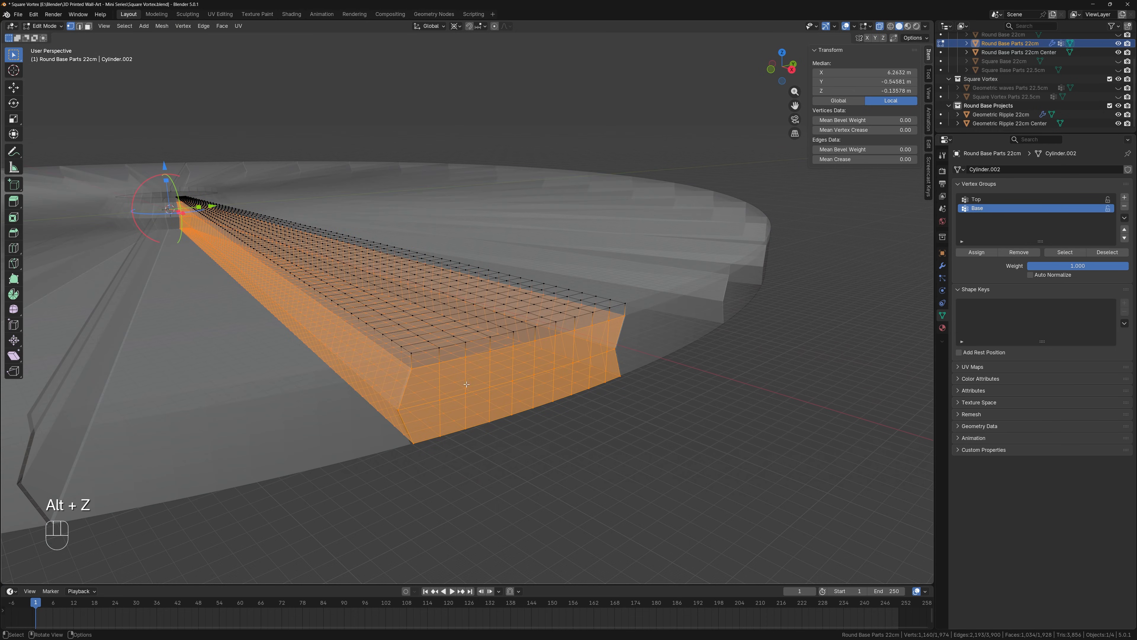
key("alt+z")
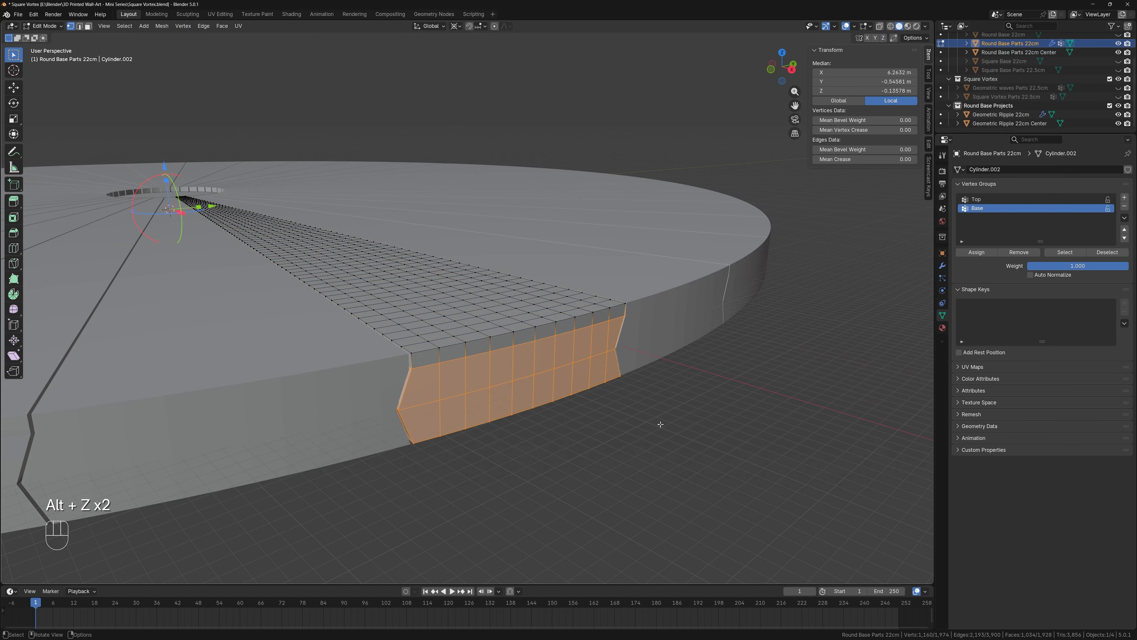
key("h")
middle_click_drag(655, 428, 553, 394)
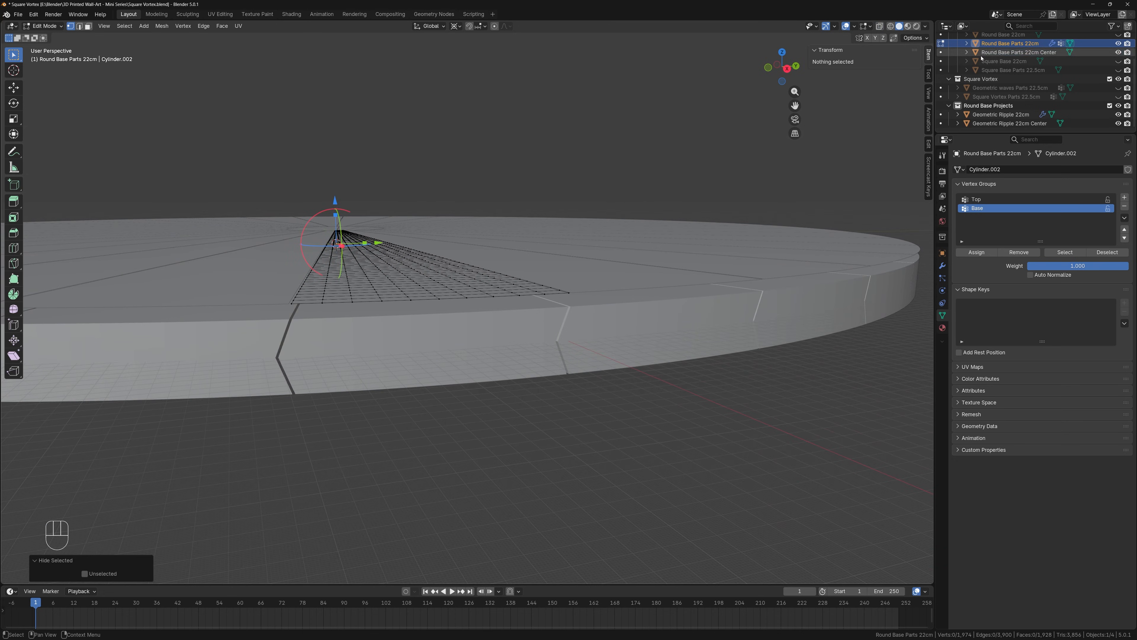
left_click(1119, 45)
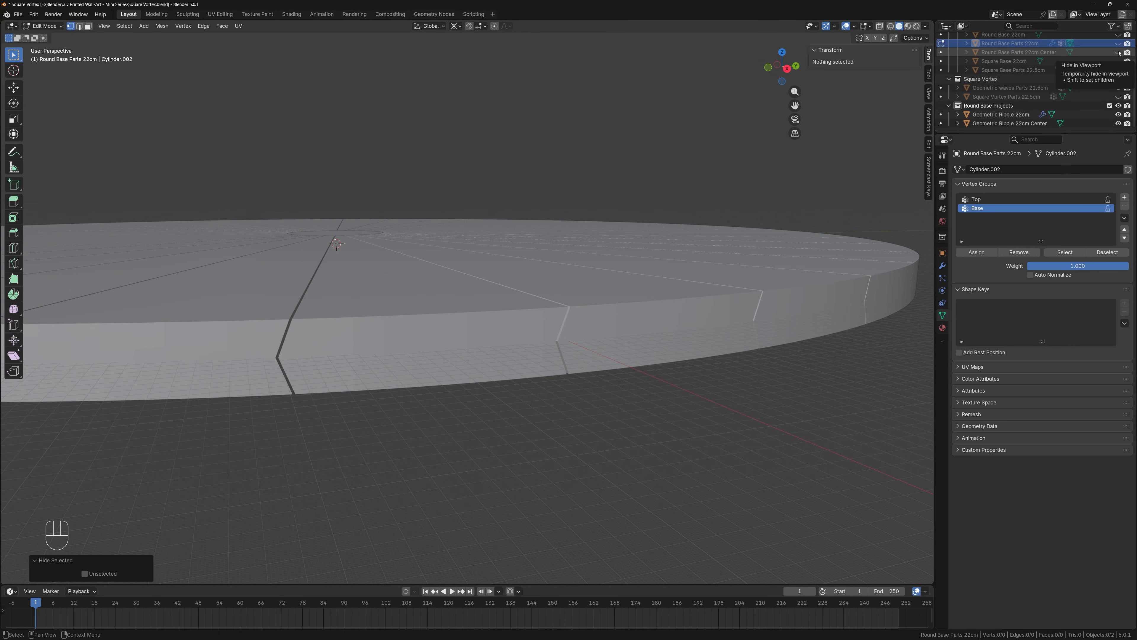
left_click_drag(1119, 52, 1118, 44)
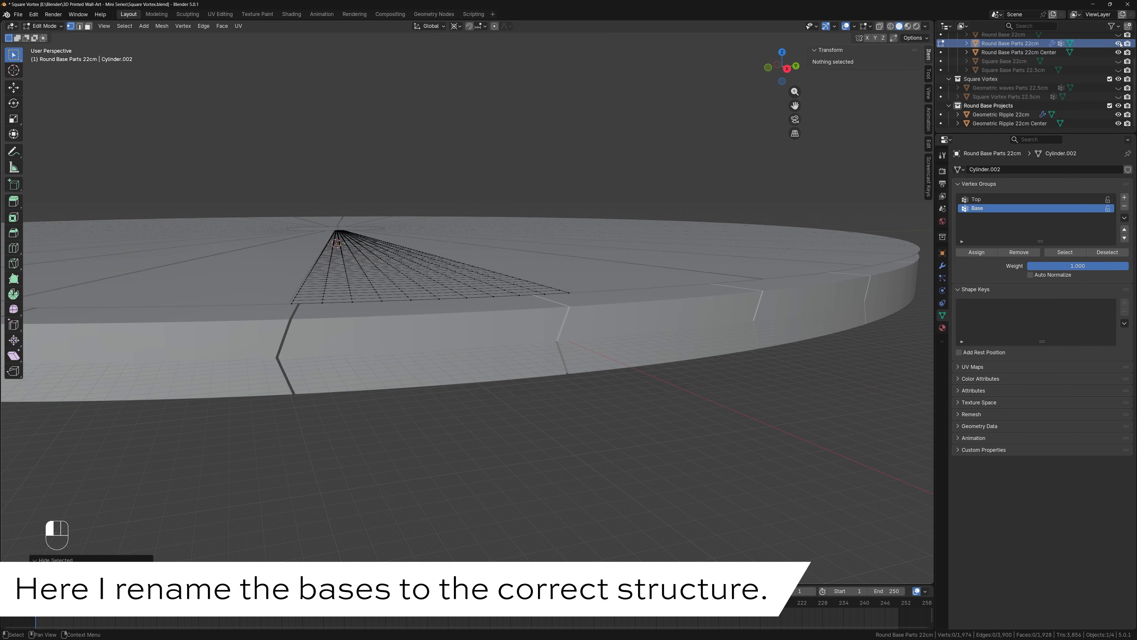
middle_click_drag(528, 215, 636, 233)
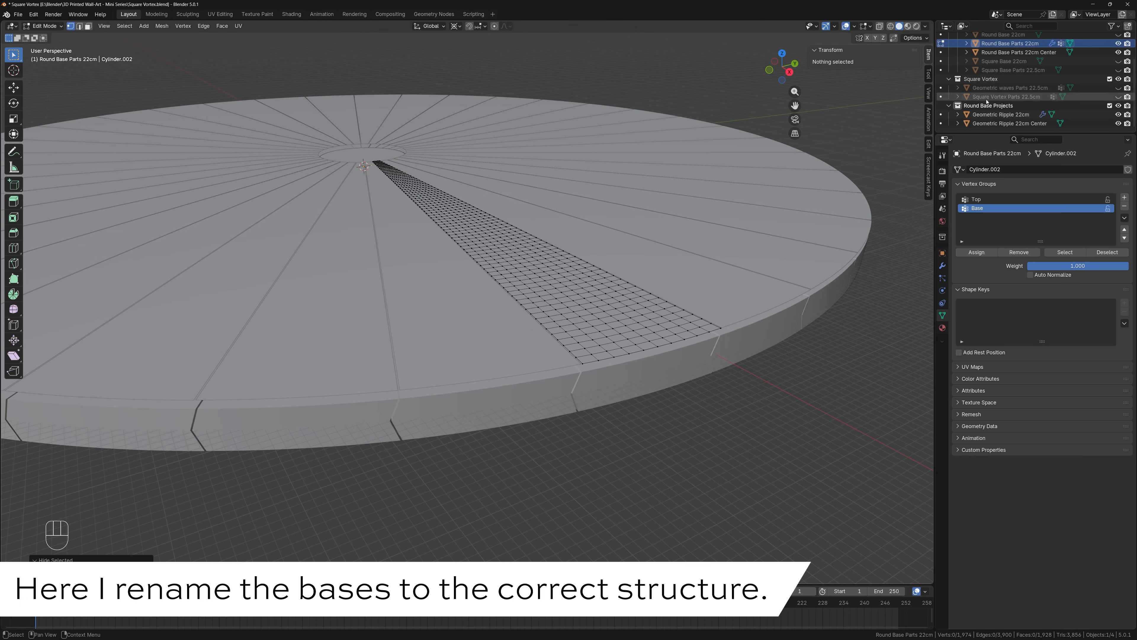
scroll(1001, 87, "up", 2)
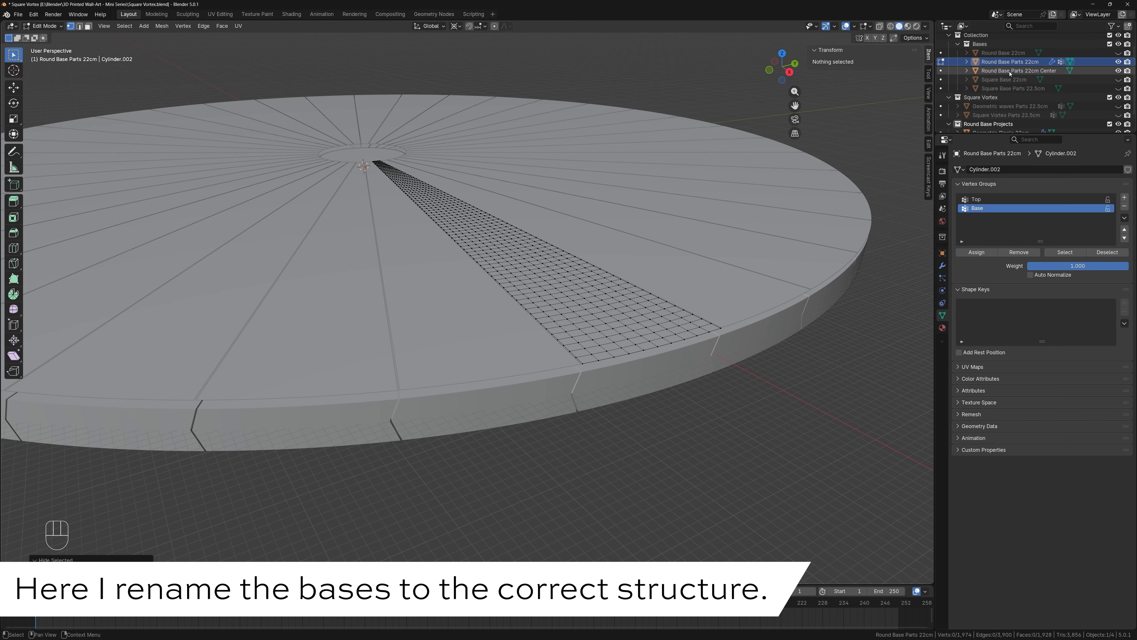
scroll(1010, 73, "down", 2)
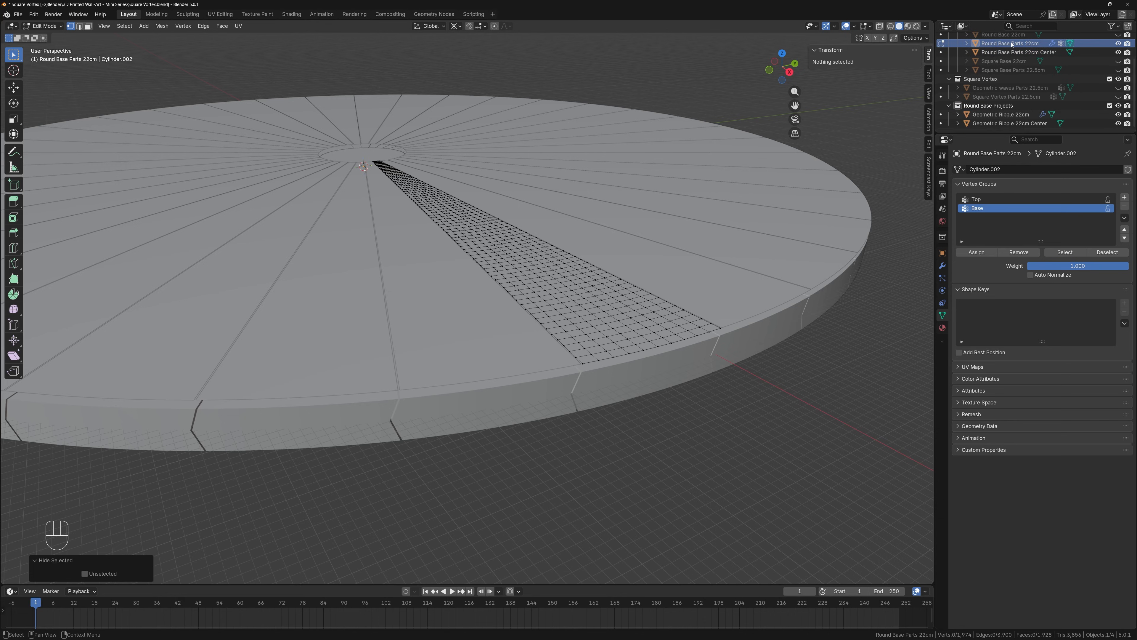
Move Round Base Parts 22cm and its Center into Round Base Projects, and Geometric Ripple 22cm and its Center into Bases
left_click(1021, 53, "shift")
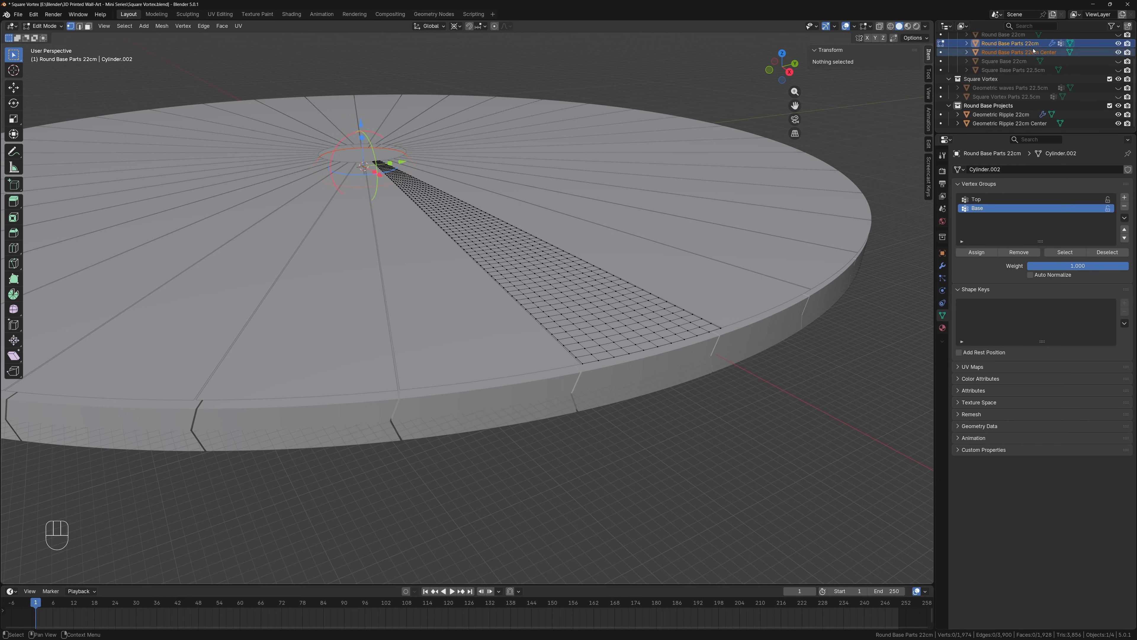
left_click_drag(1028, 46, 1011, 114)
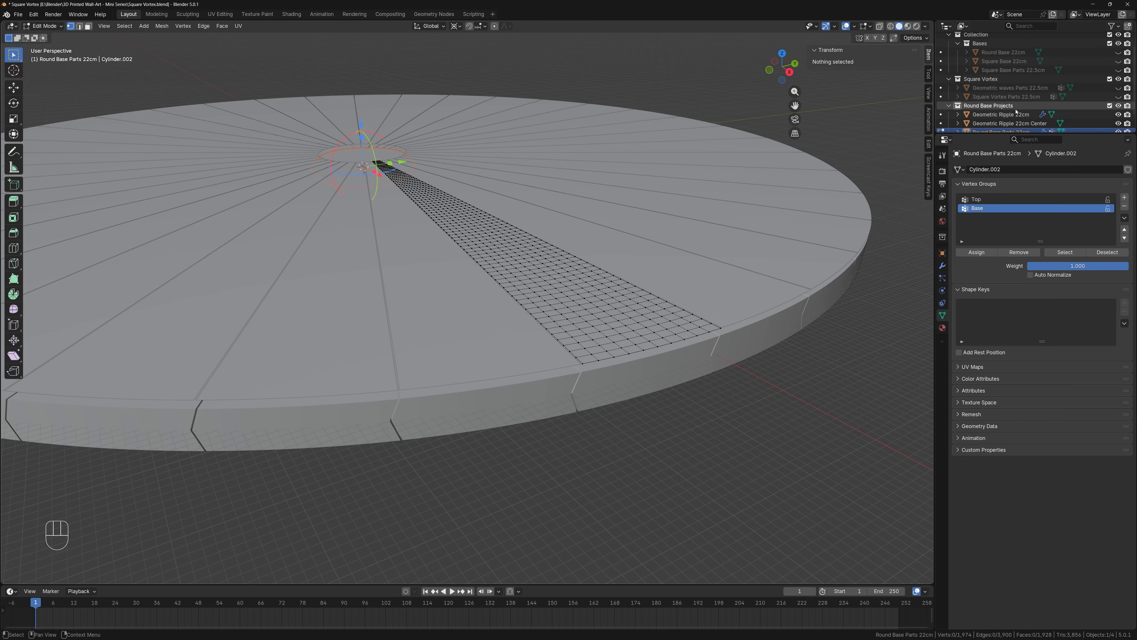
scroll(1007, 116, "down", 2)
left_click(1003, 98)
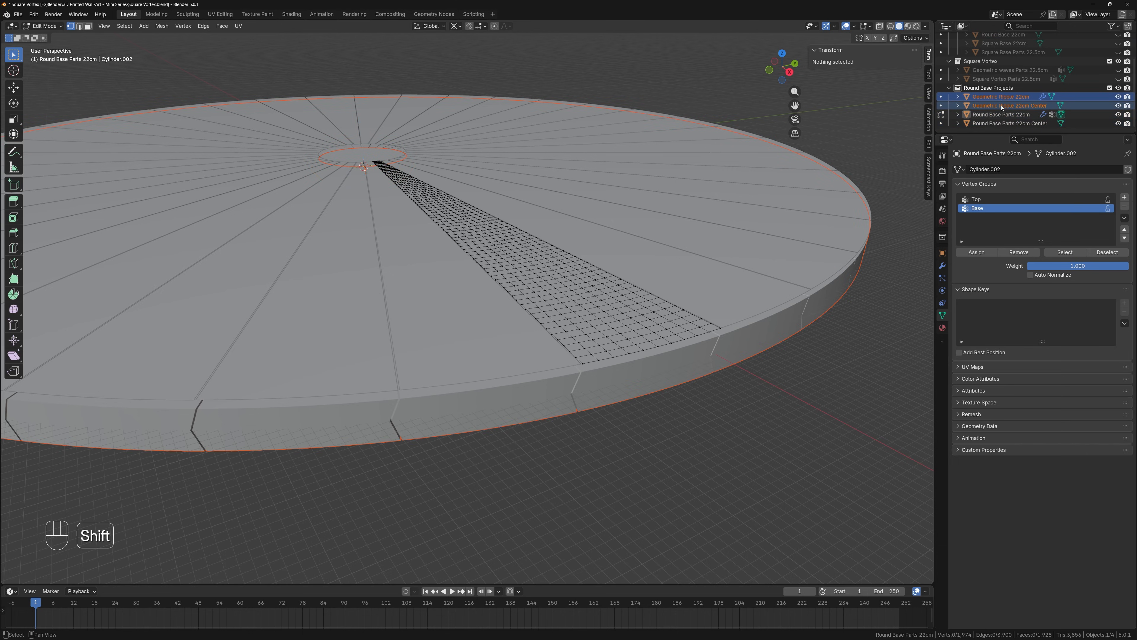
left_click(1003, 106, "shift")
left_click_drag(1007, 100, 998, 64)
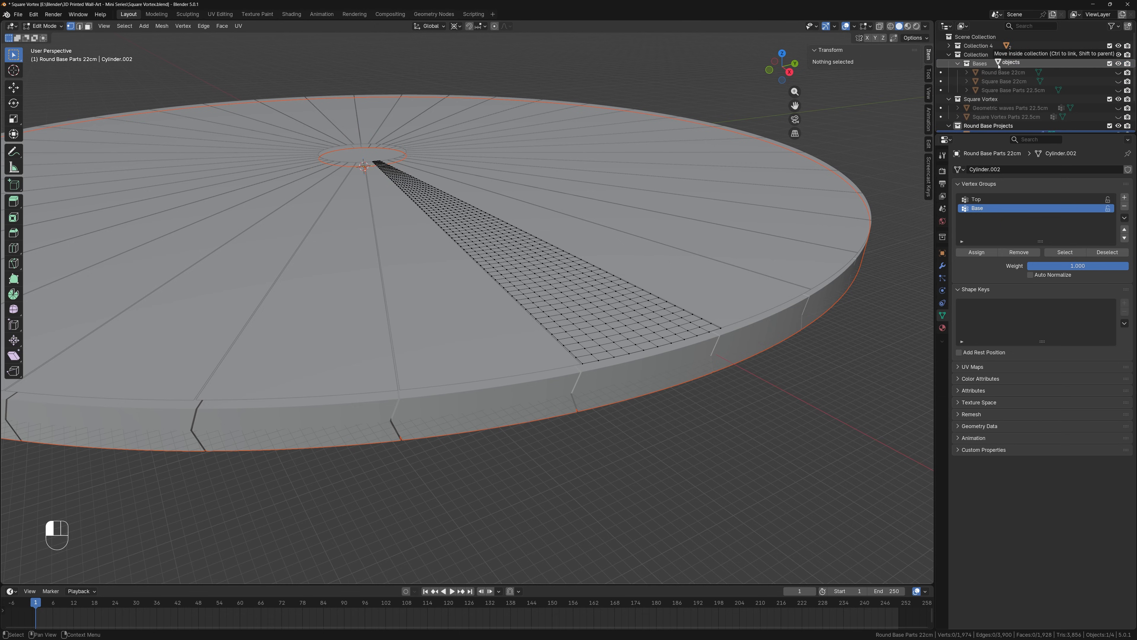
Rename the Round Base Parts 22cm object in the Round Base Projects collection as Geometric Ripple 22cm
double_click(998, 114)
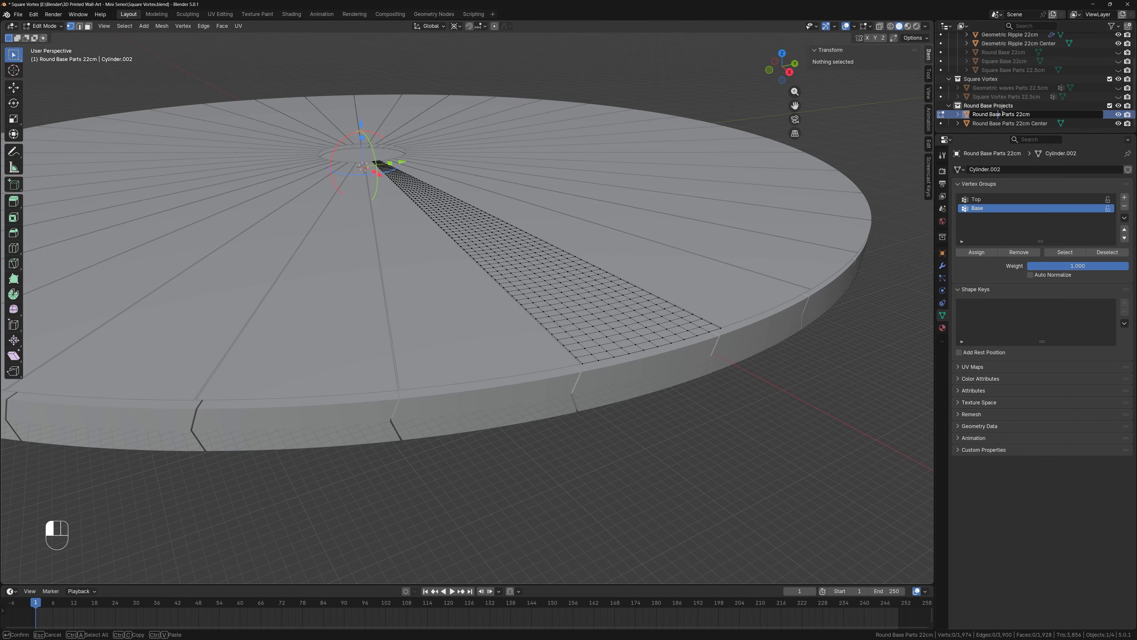
double_click(1013, 34)
scroll(1017, 67, "up", 2)
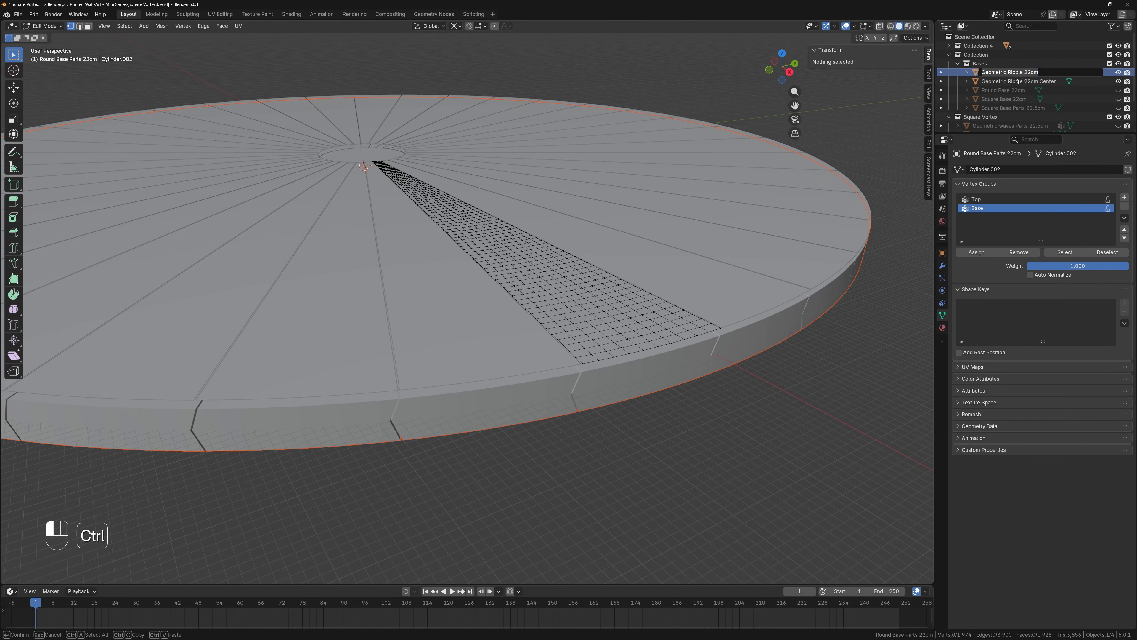
left_click(1028, 72)
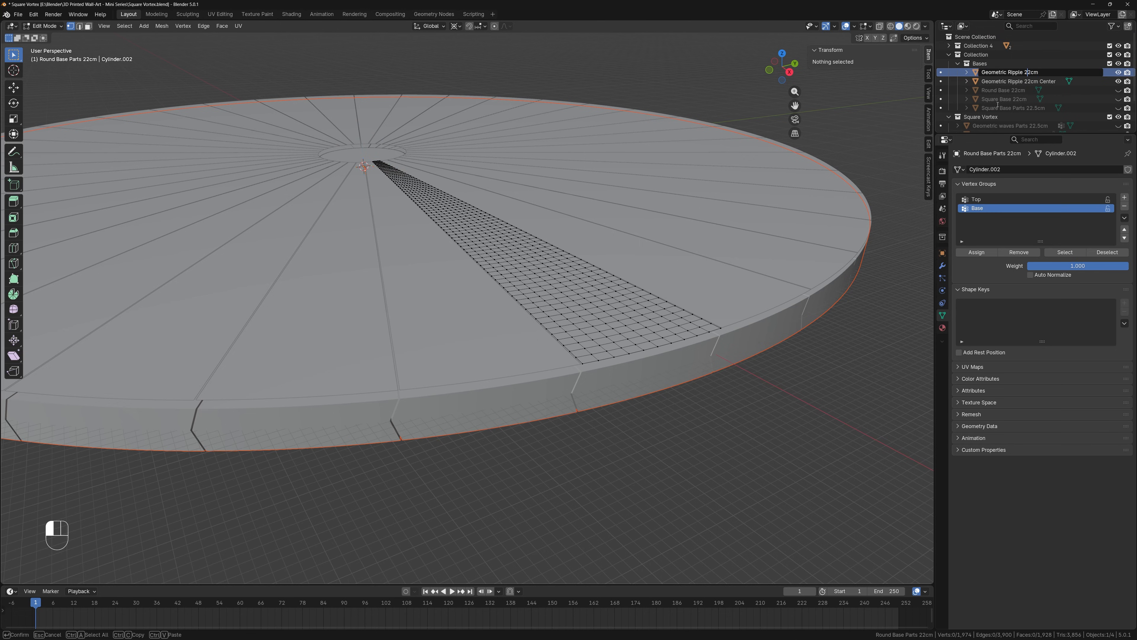
scroll(1007, 99, "down", 2)
double_click(999, 115)
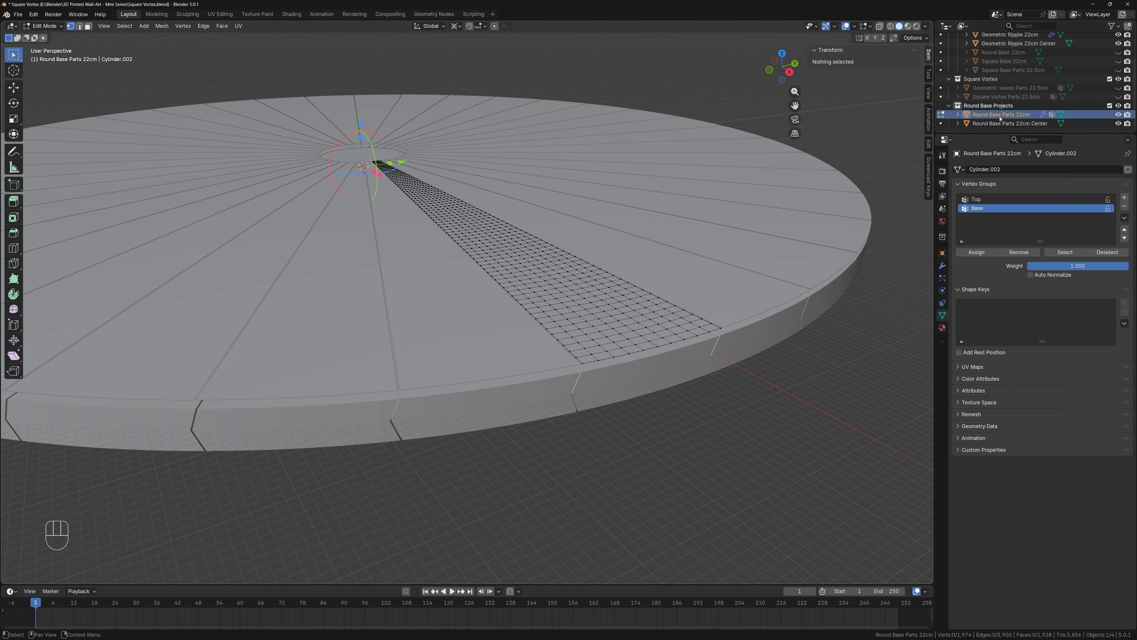
type("Geometric Ripple 22cm")
key("Return")
Replace the number suffix in the wedge object's name so it reads Geometric Ripple 22cm parts
left_click(1018, 114)
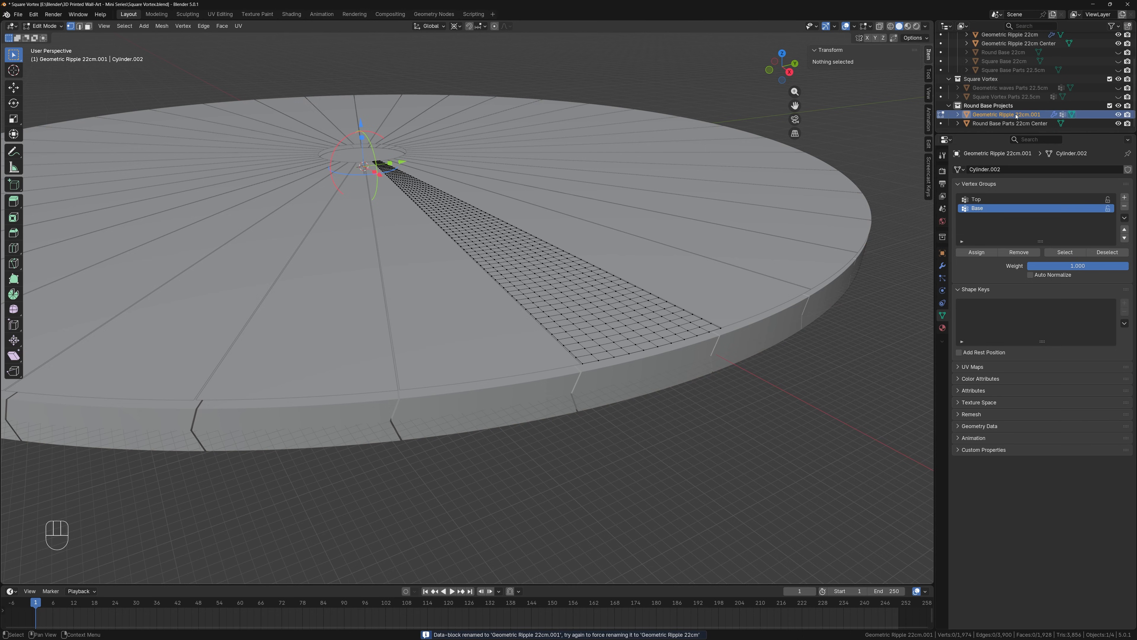
double_click(1020, 115)
key("ctrl+c")
left_click_drag(1029, 116, 1056, 118)
type("parts")
key("Return")
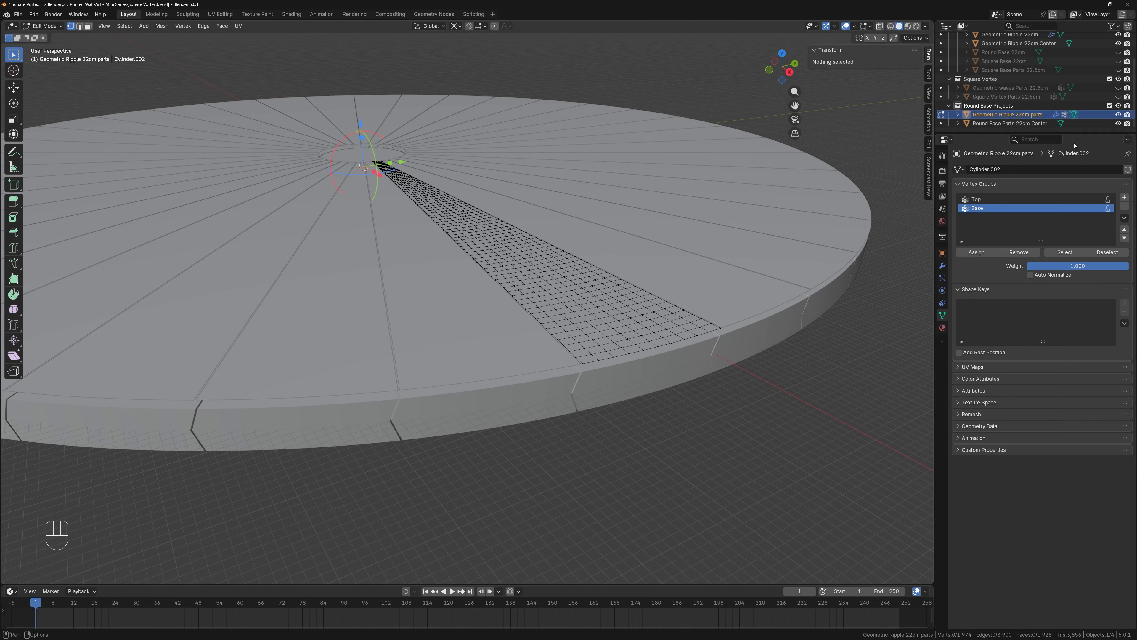
Rename Round Base Parts 22cm Center in Round Base Projects as Geometric Ripple 22cm center parts
left_click(998, 125)
double_click(999, 124)
key("BackSpace")
key("ctrl+v")
type("center part")
key("Return")
Rename the Geometric Ripple 22cm object in the Bases collection as Round Base Parts 22cm, and copy the name
scroll(999, 124, "up", 3)
double_click(1002, 72)
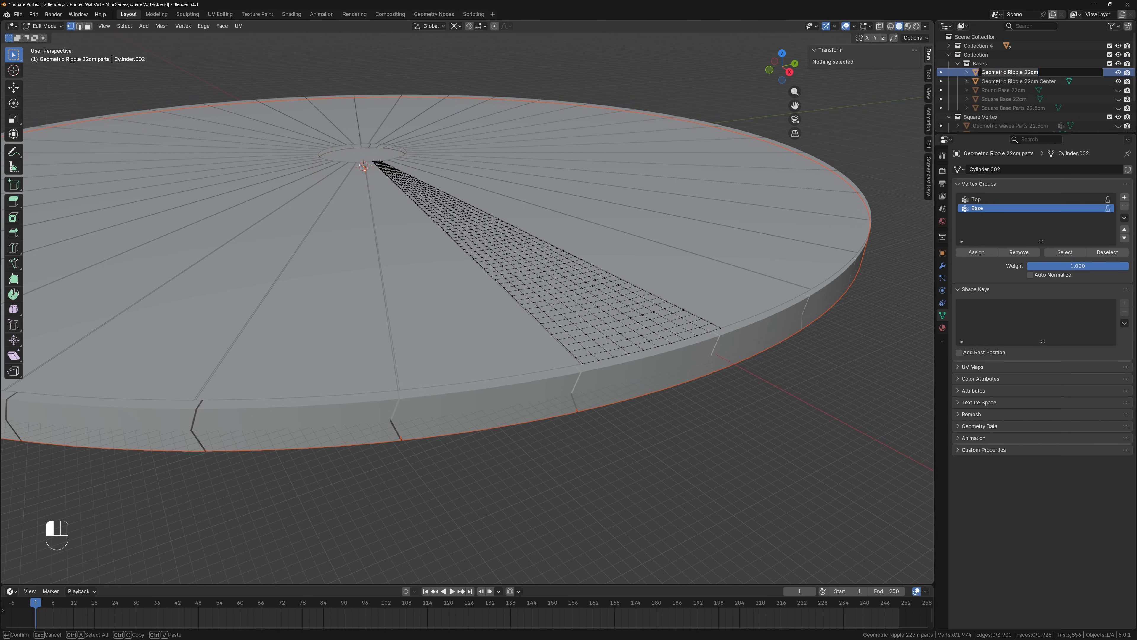
type("Round Base Pare 22cm")
key("ctrl+a")
key("ctrl+c")
Rename Geometric Ripple 22cm Center in the Bases collection as Round Base Parts 22cm center
double_click(1001, 82)
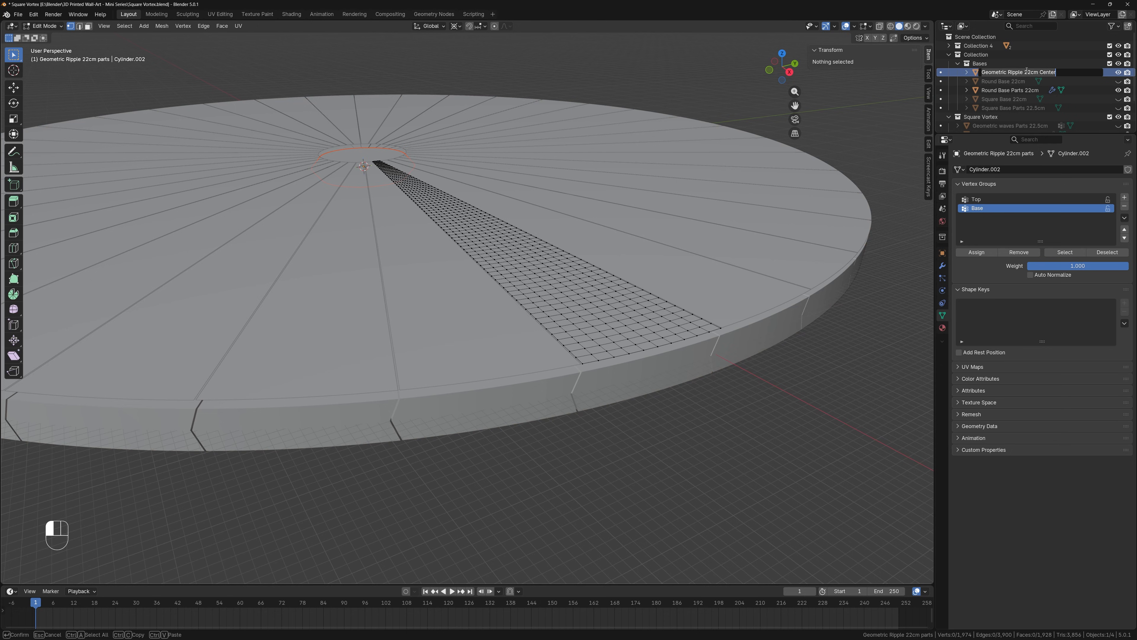
key("ctrl+v")
type("center")
key("Return")
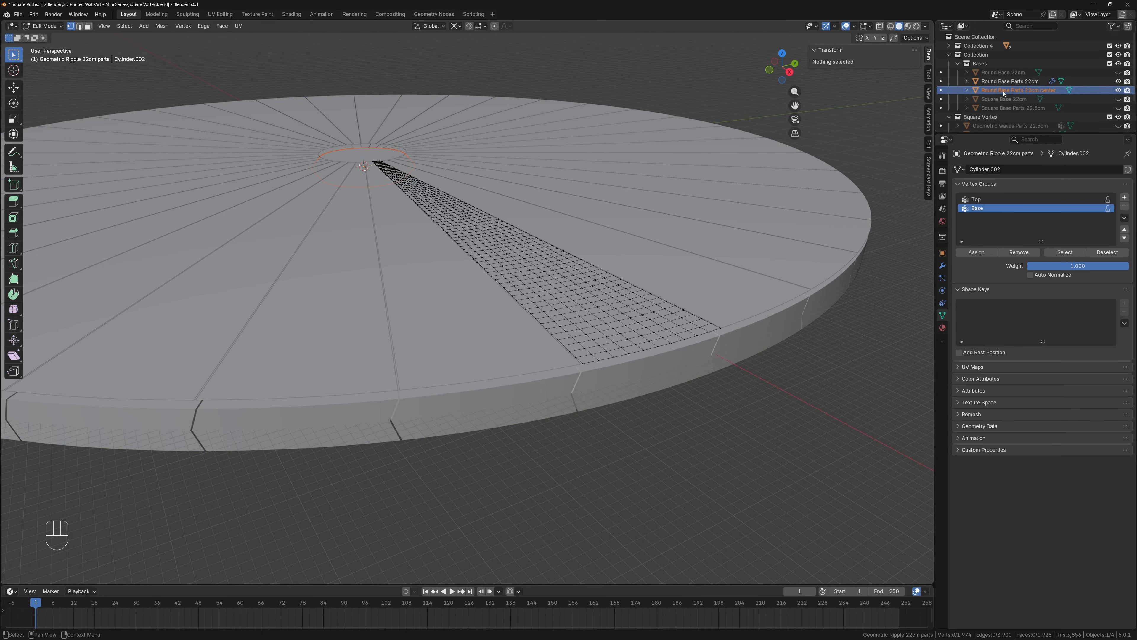
Hide Round Base Parts 22cm and its center in the viewport, and switch the wedge to edge select mode
left_click(1118, 82)
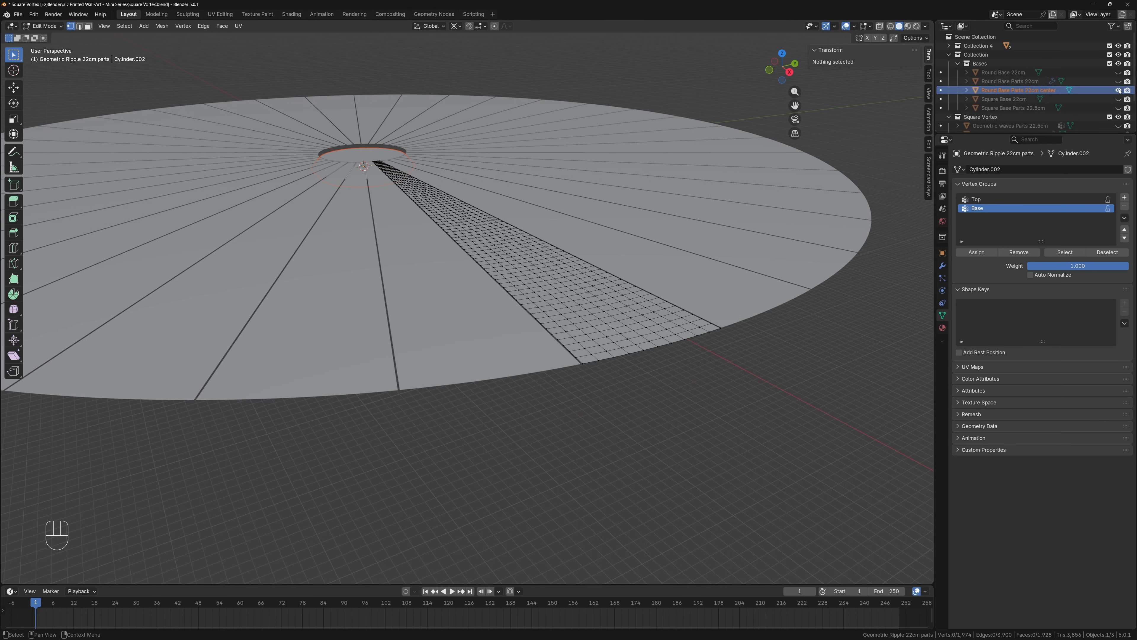
scroll(1050, 104, "down", 2)
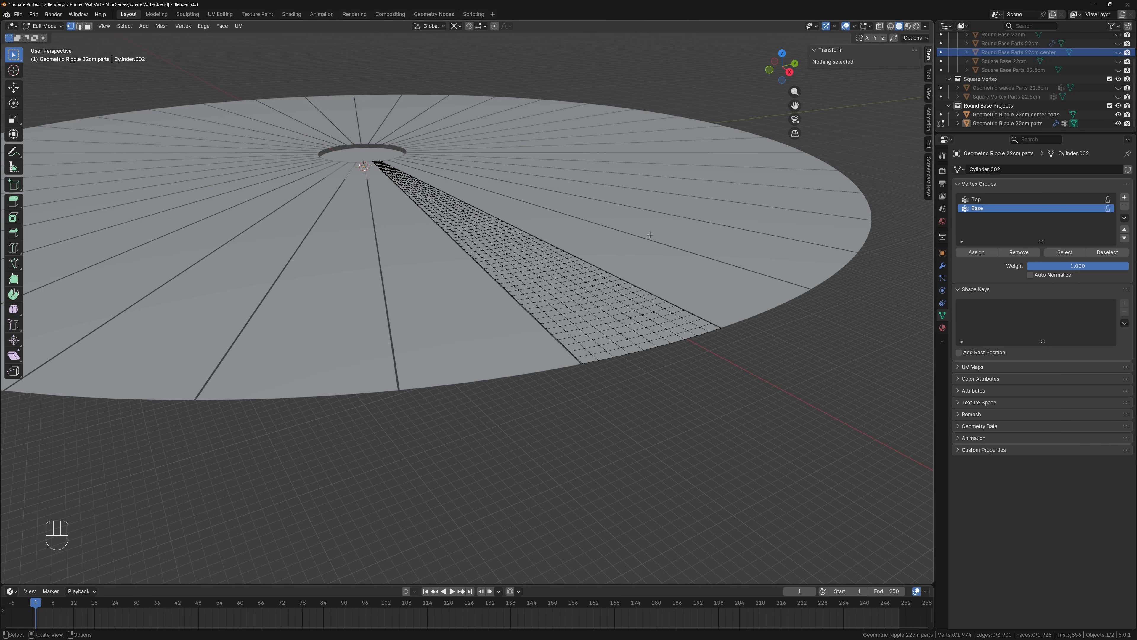
middle_click_drag(657, 234, 738, 240)
middle_click_drag(608, 193, 743, 315, "shift")
key("2")
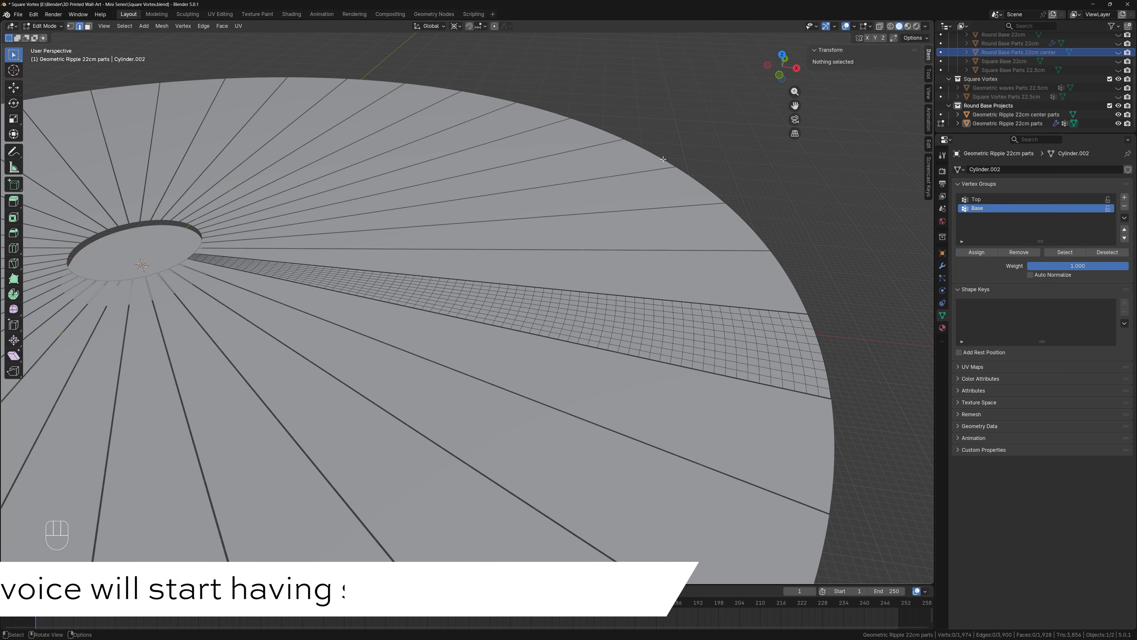
Select eight evenly spaced edge loops running across the wedge's top grid, from near the centre hole to near the outer rim
middle_click_drag(760, 330, 410, 272)
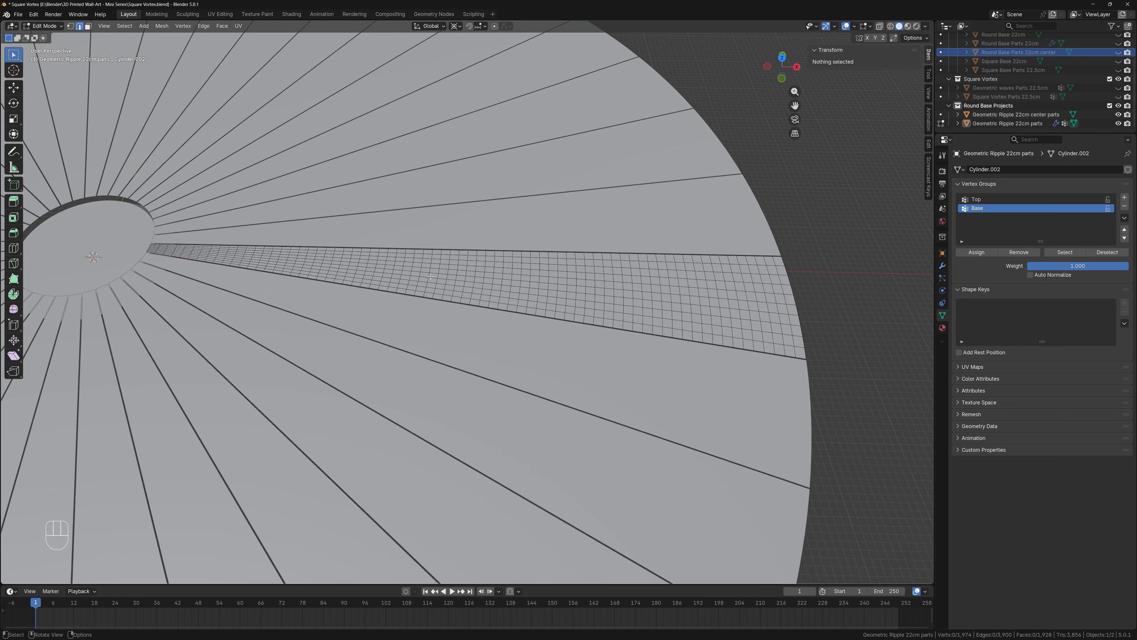
scroll(436, 256, "up", 2)
middle_click_drag(514, 294, 637, 324, "shift")
middle_click_drag(182, 255, 408, 305, "shift")
scroll(378, 303, "up", 2)
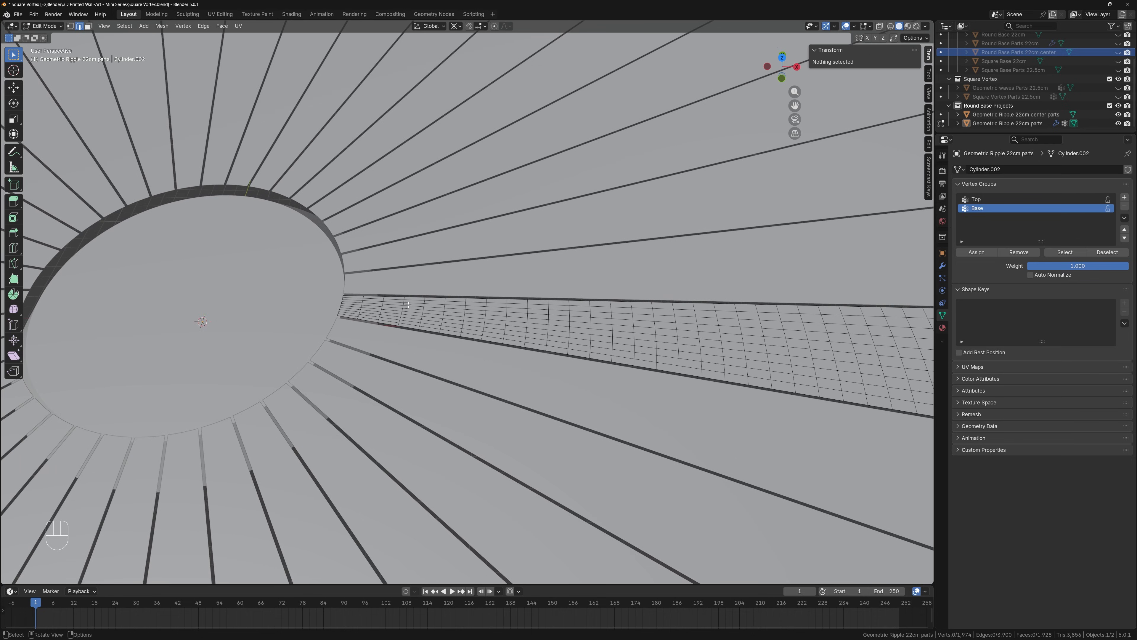
left_click(442, 316, "alt")
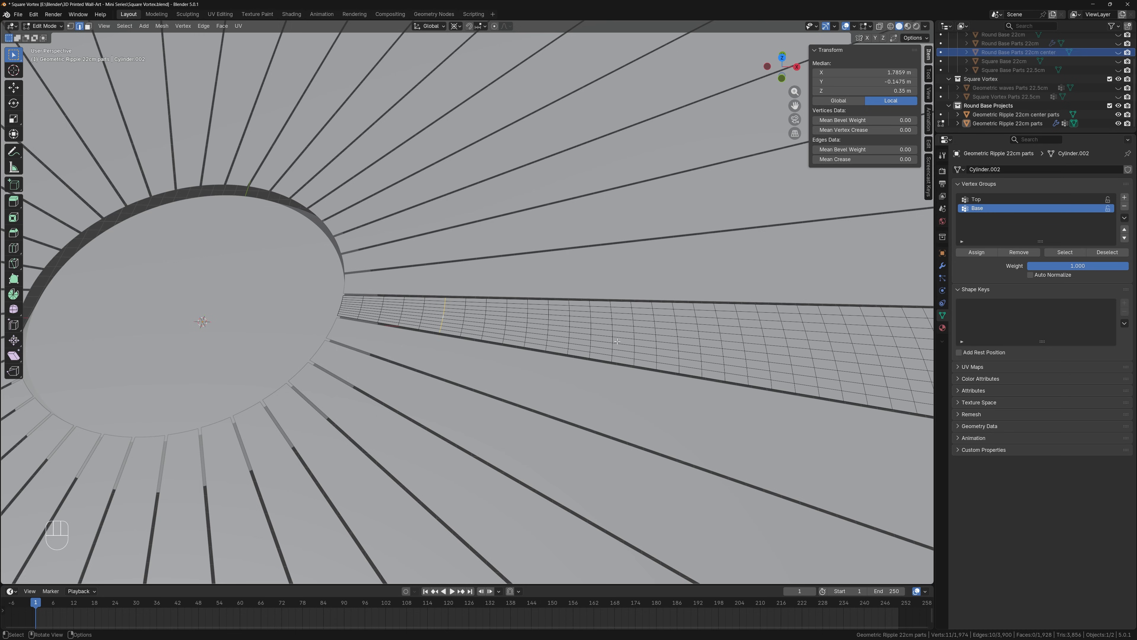
left_click(634, 341, "alt+shift")
middle_click_drag(633, 340, 341, 323, "shift")
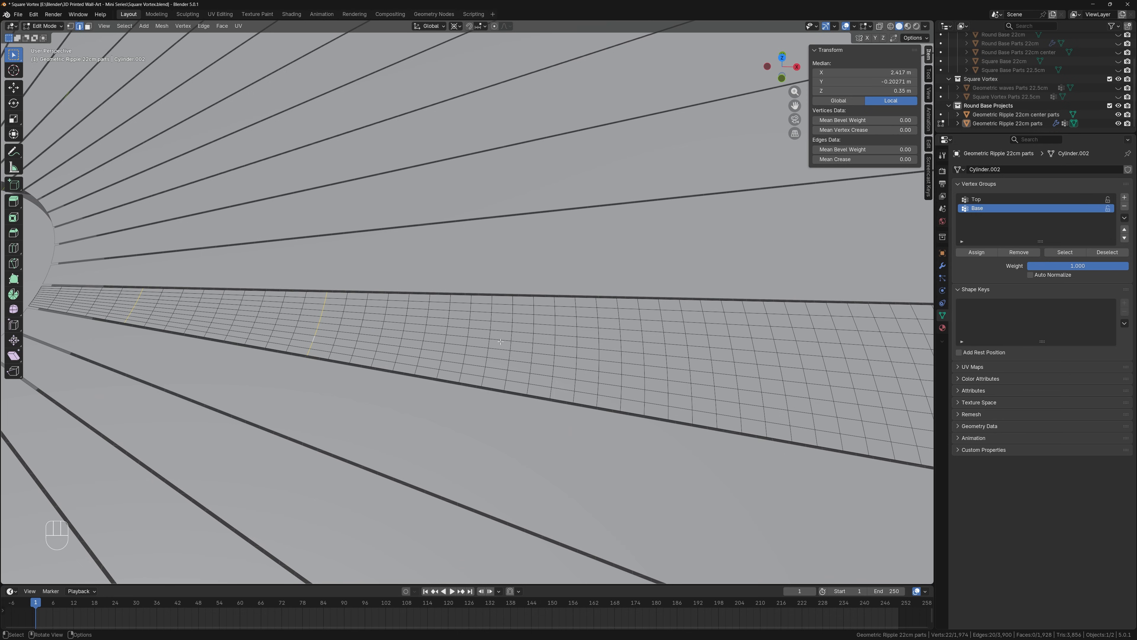
left_click(512, 343, "alt+shift")
middle_click_drag(512, 345, 202, 302, "shift")
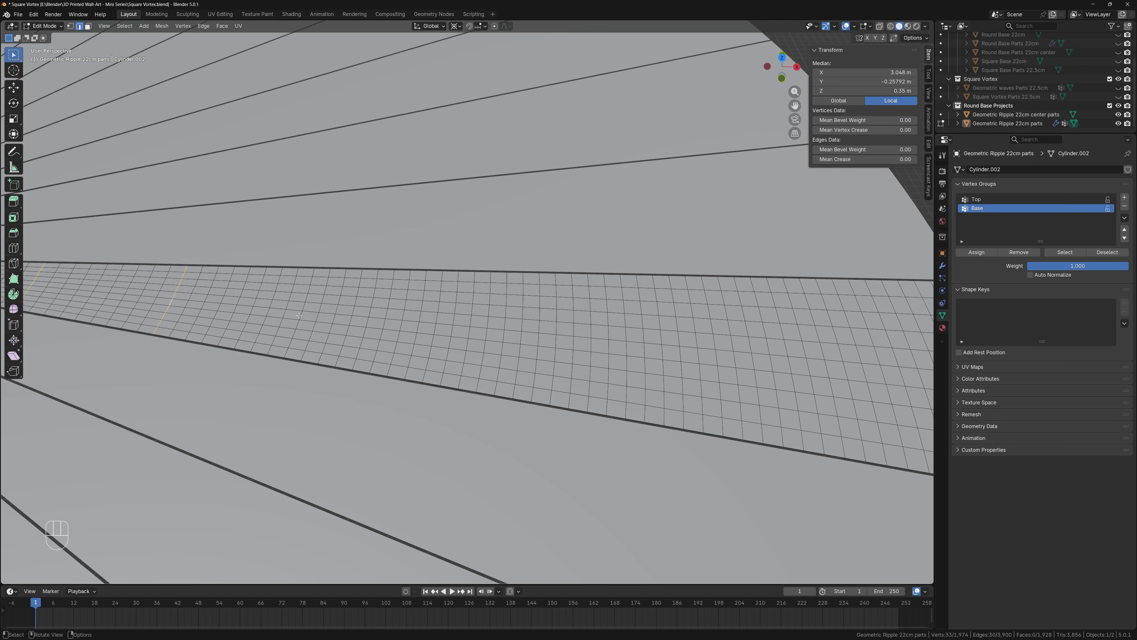
left_click(322, 319, "alt+shift")
left_click(467, 333, "alt+shift")
left_click(623, 350, "alt+shift")
middle_click_drag(623, 350, 437, 358, "shift")
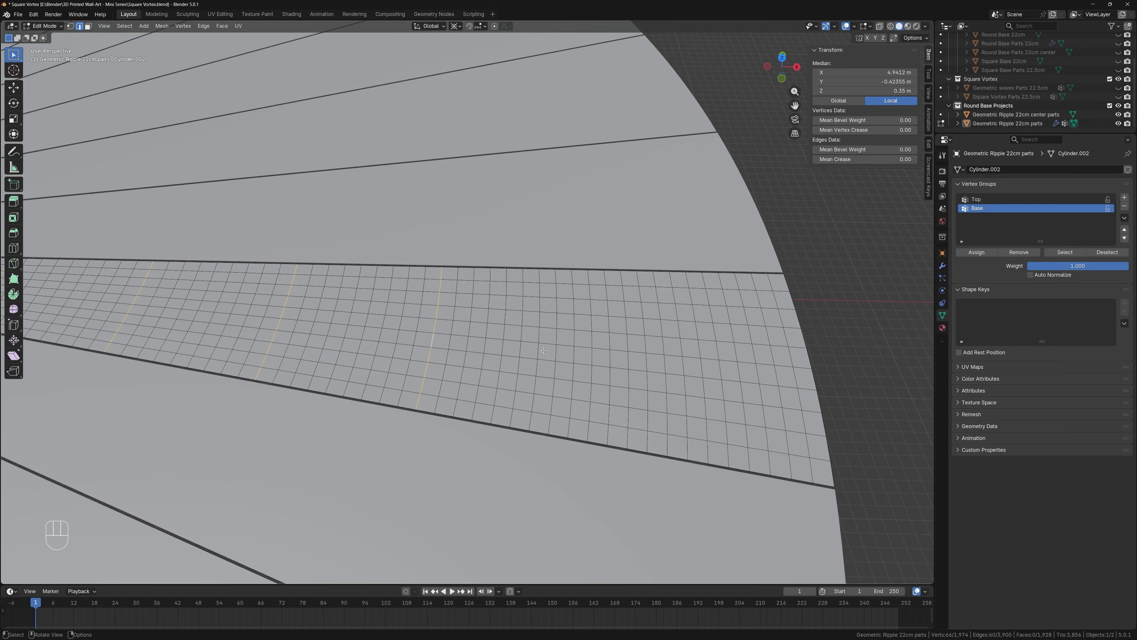
left_click(591, 356, "alt+shift")
left_click(756, 375, "alt+shift")
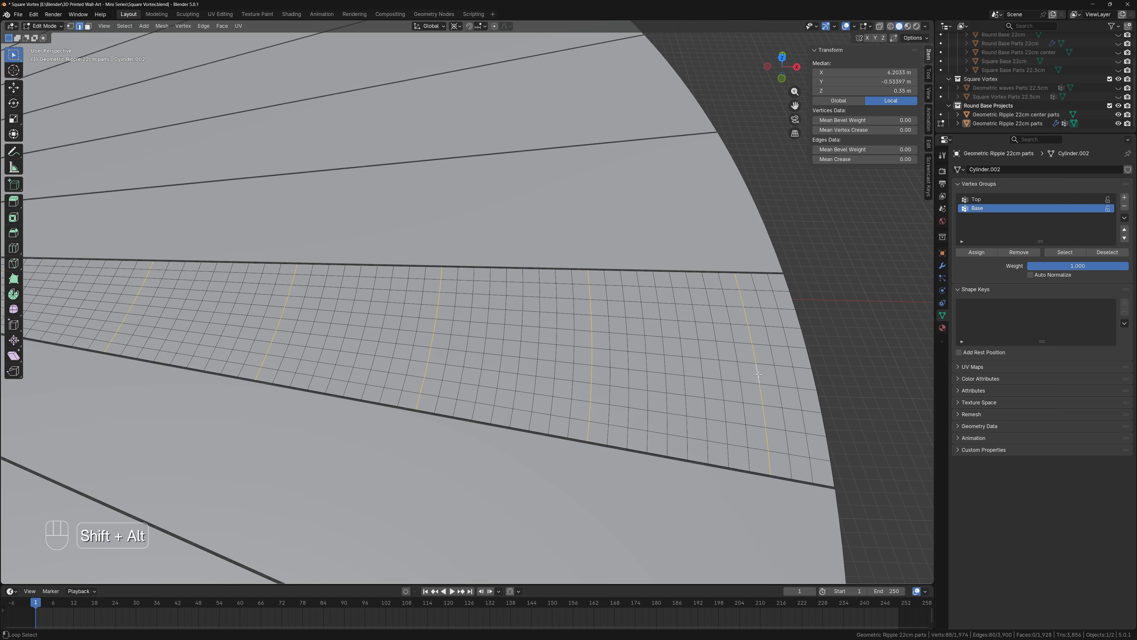
scroll(786, 362, "down", 6)
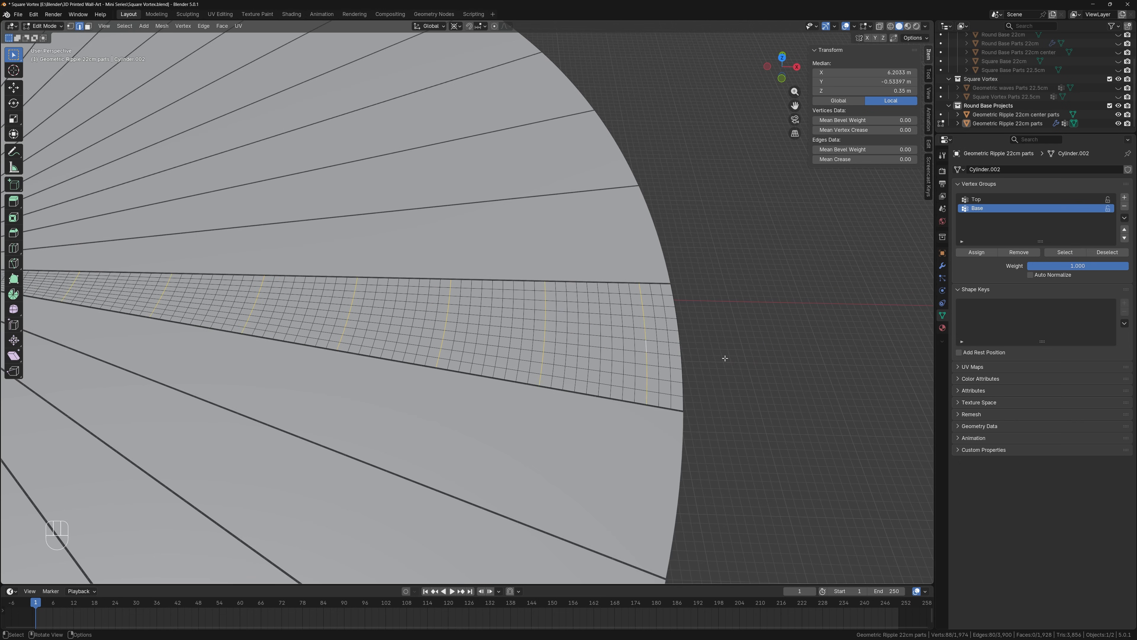
Enable proportional editing and raise the eight selected loops 0.4 m along Z with Smooth falloff and a proportional size of 1.331 m
middle_click_drag(626, 338, 456, 206)
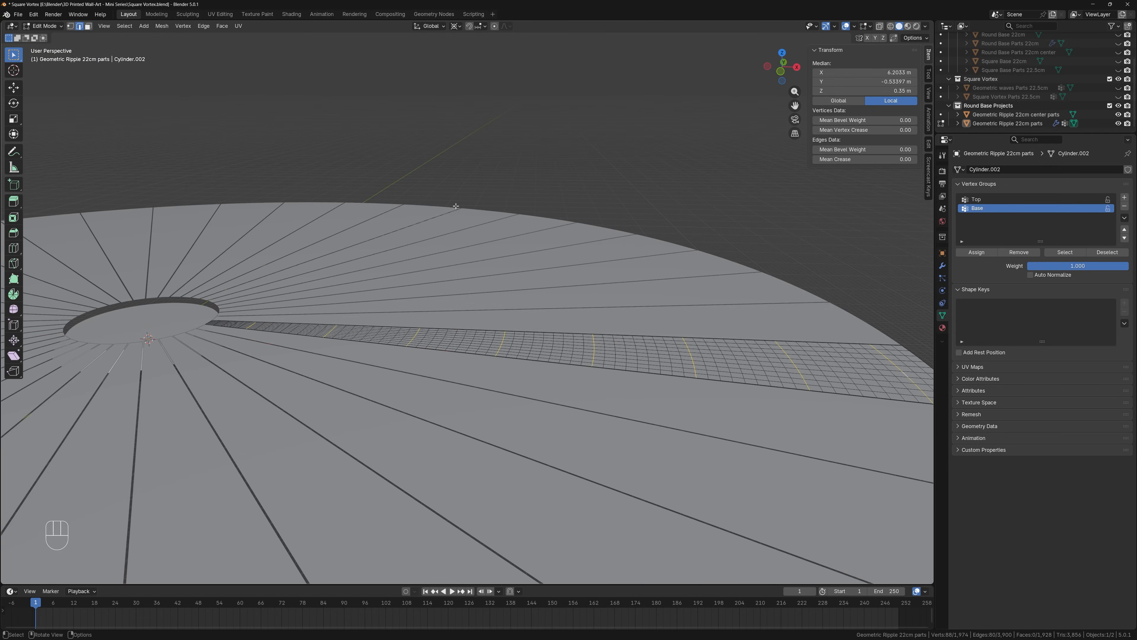
left_click(494, 26)
middle_click_drag(490, 208, 512, 254)
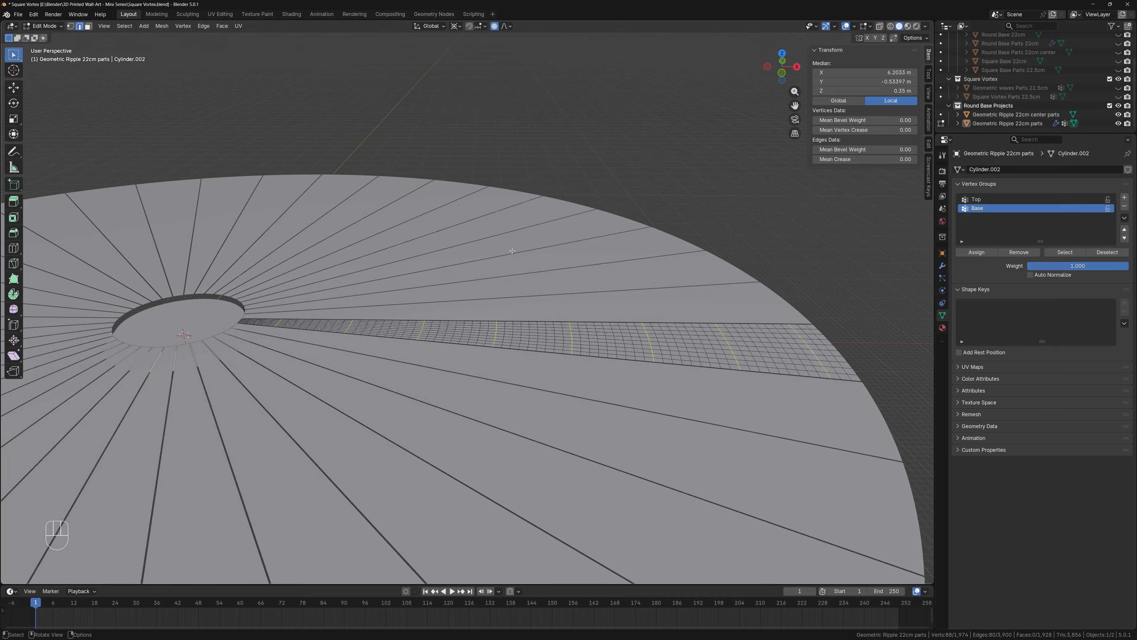
key("g")
key("z")
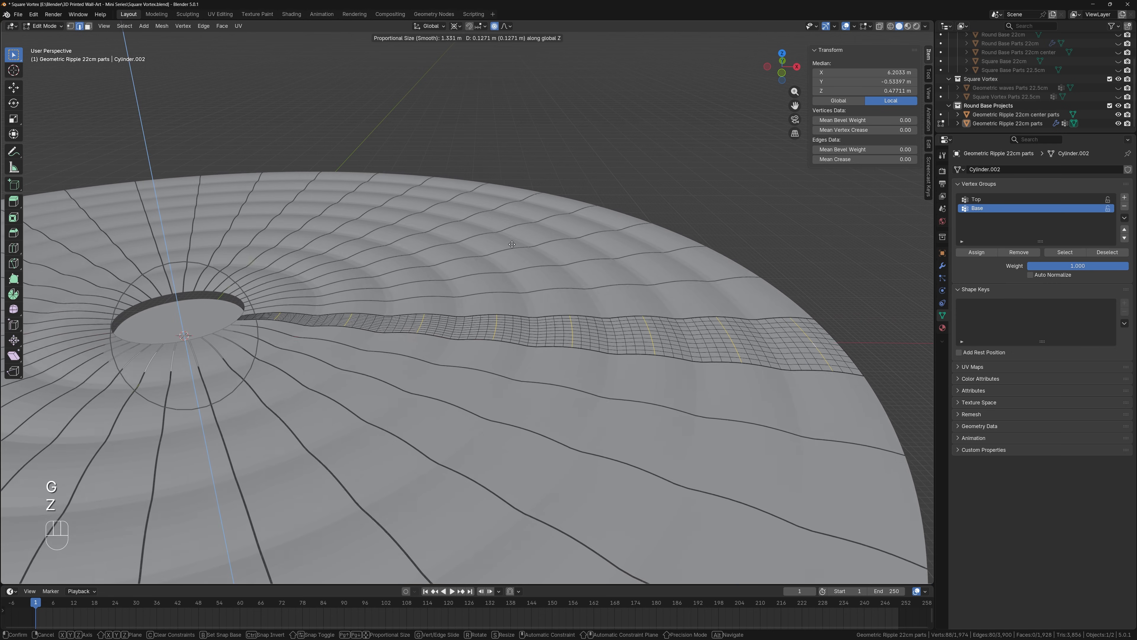
scroll(508, 220, "up", 1)
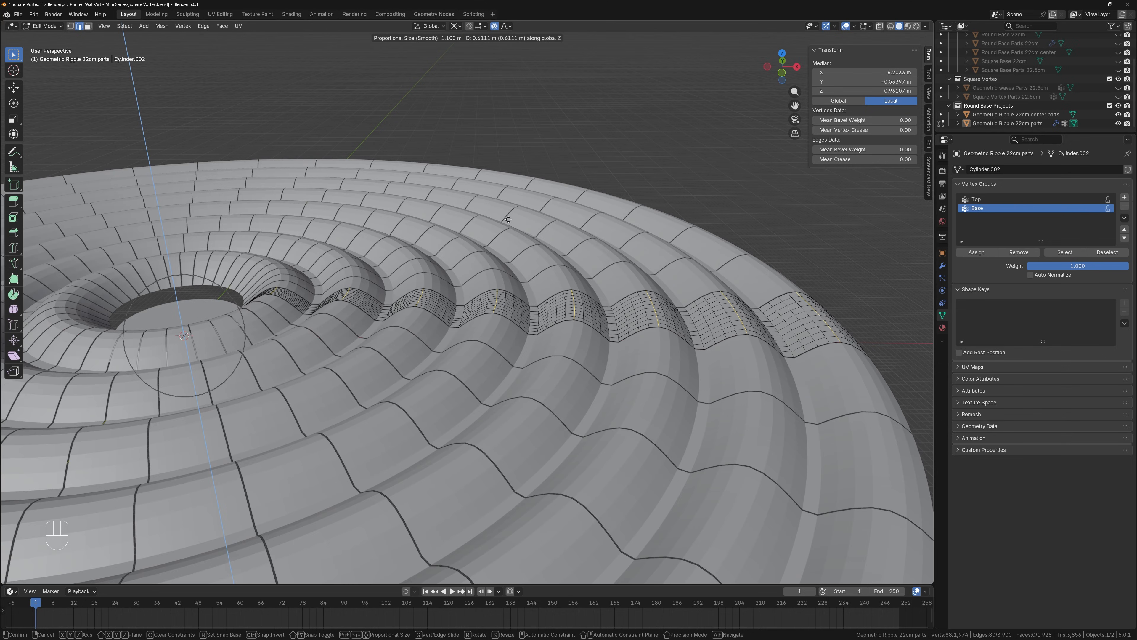
scroll(508, 219, "down", 1)
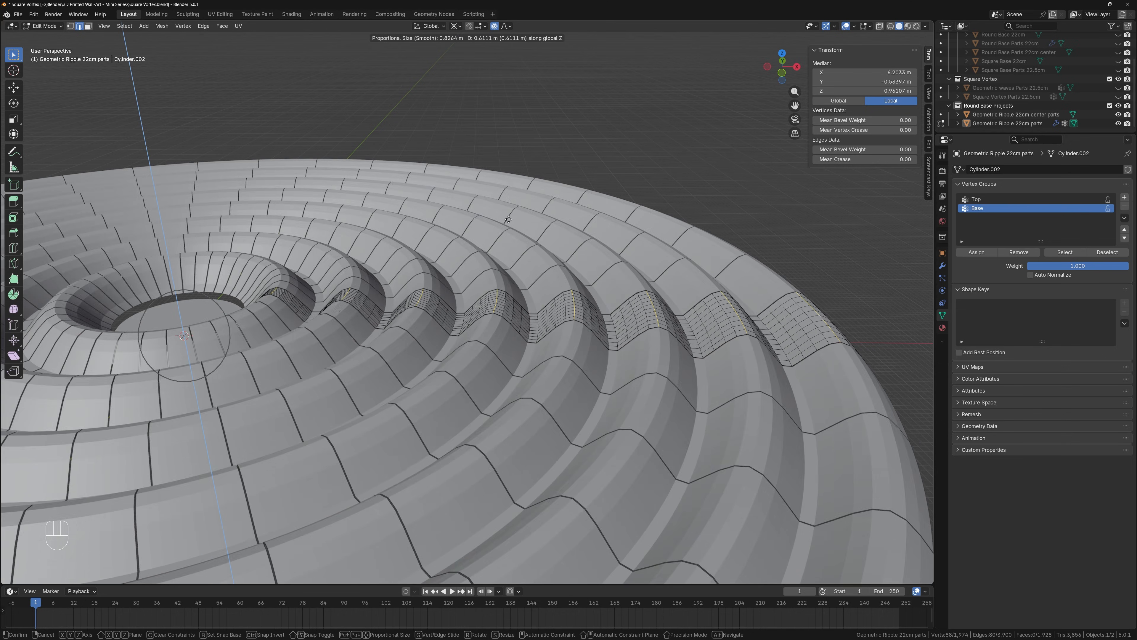
scroll(509, 219, "down", 1)
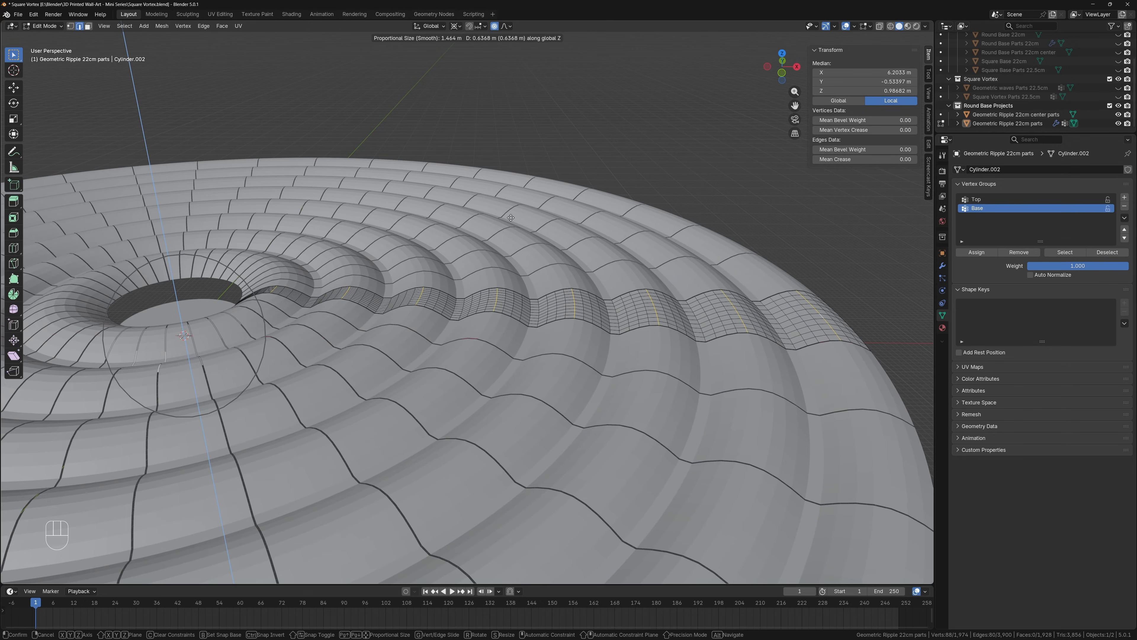
scroll(560, 207, "up", 1)
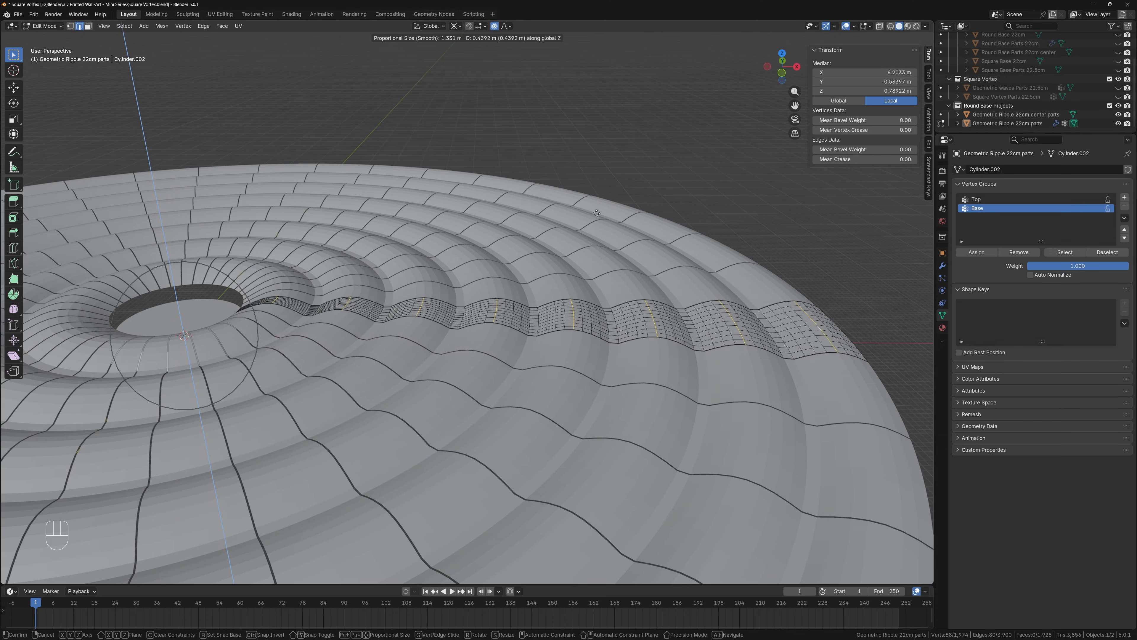
type(".4")
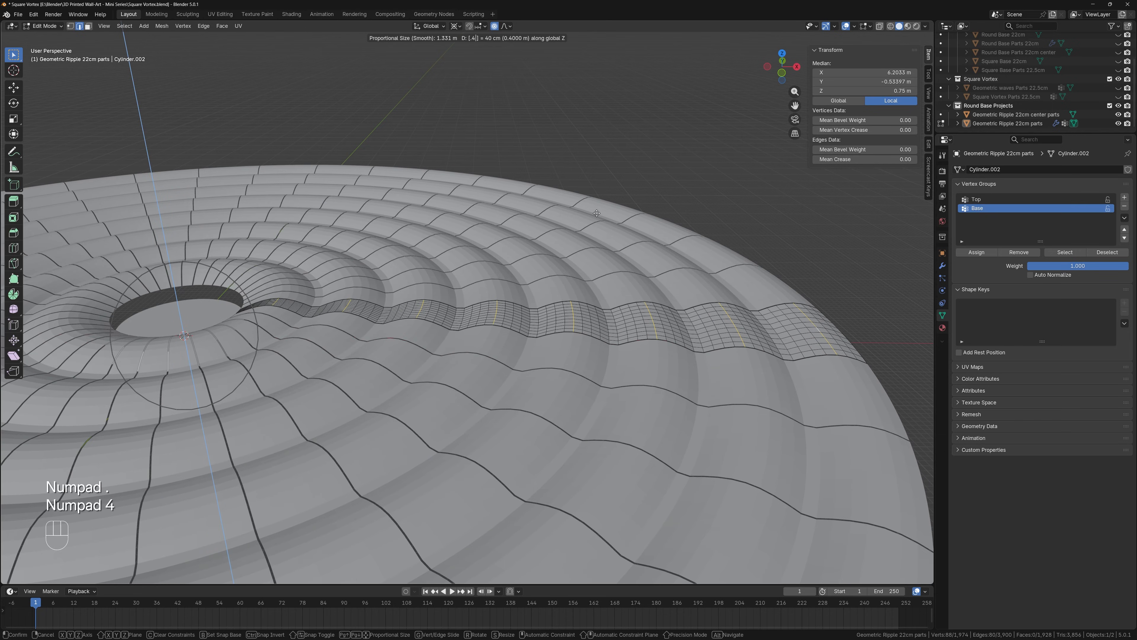
key("KP_Enter")
Deselect the innermost selected edge loop and set the transform pivot point to Individual Origins
middle_click_drag(562, 187, 464, 306)
scroll(492, 269, "down", 5)
scroll(472, 302, "up", 8)
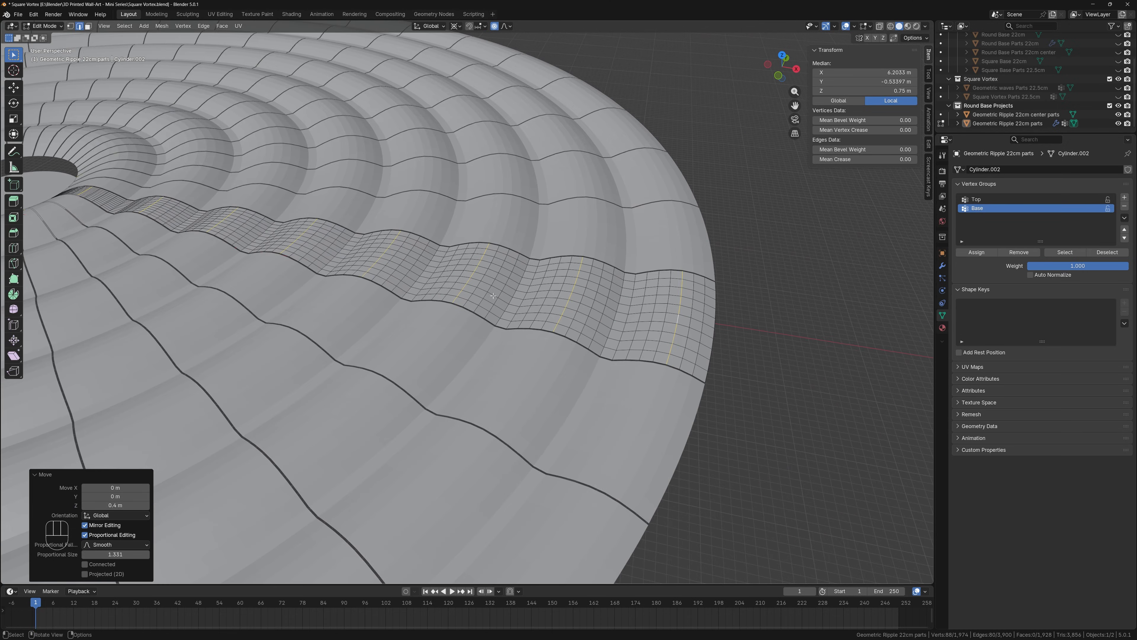
scroll(492, 295, "down", 5)
middle_click_drag(492, 296, 837, 327)
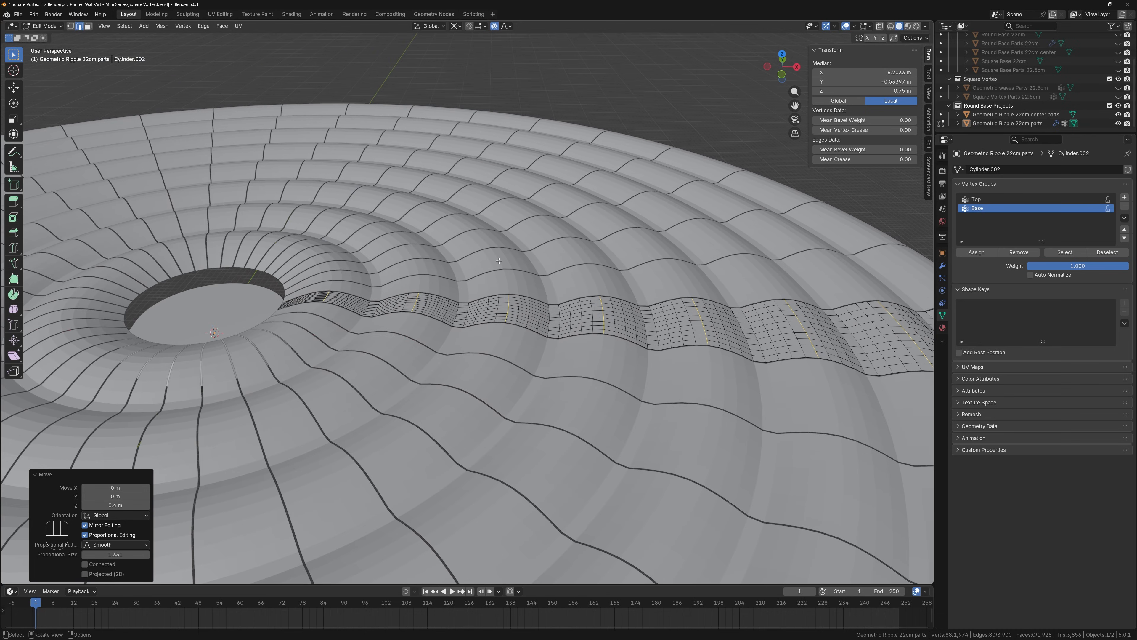
middle_click_drag(485, 273, 432, 269, "shift")
left_click_drag(259, 259, 294, 314, "ctrl")
middle_click_drag(296, 313, 394, 148)
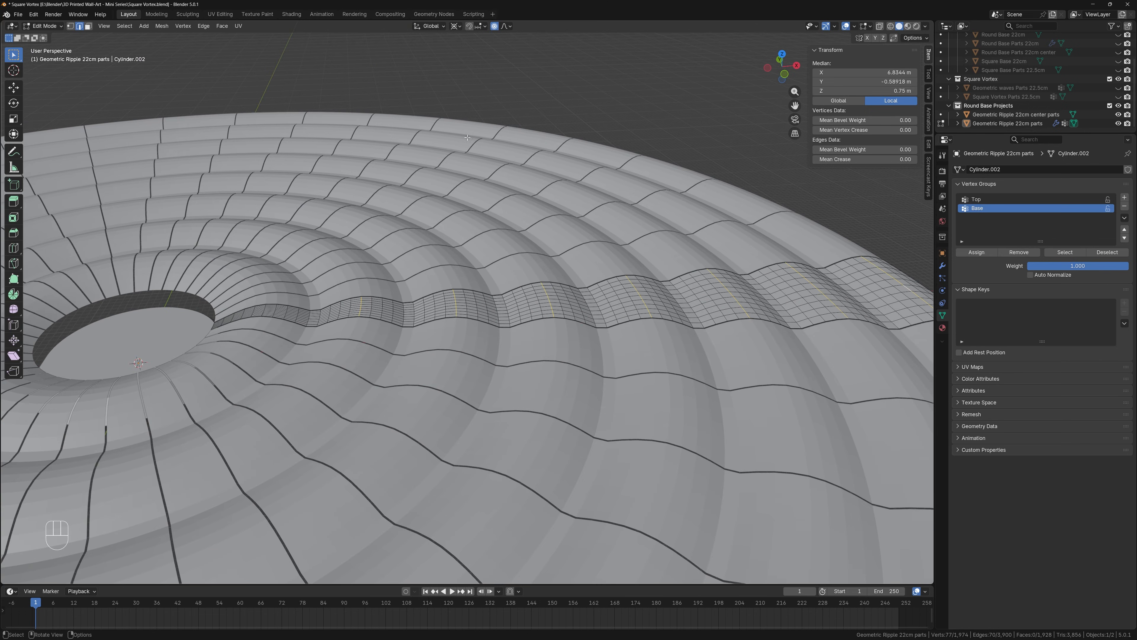
left_click(457, 26)
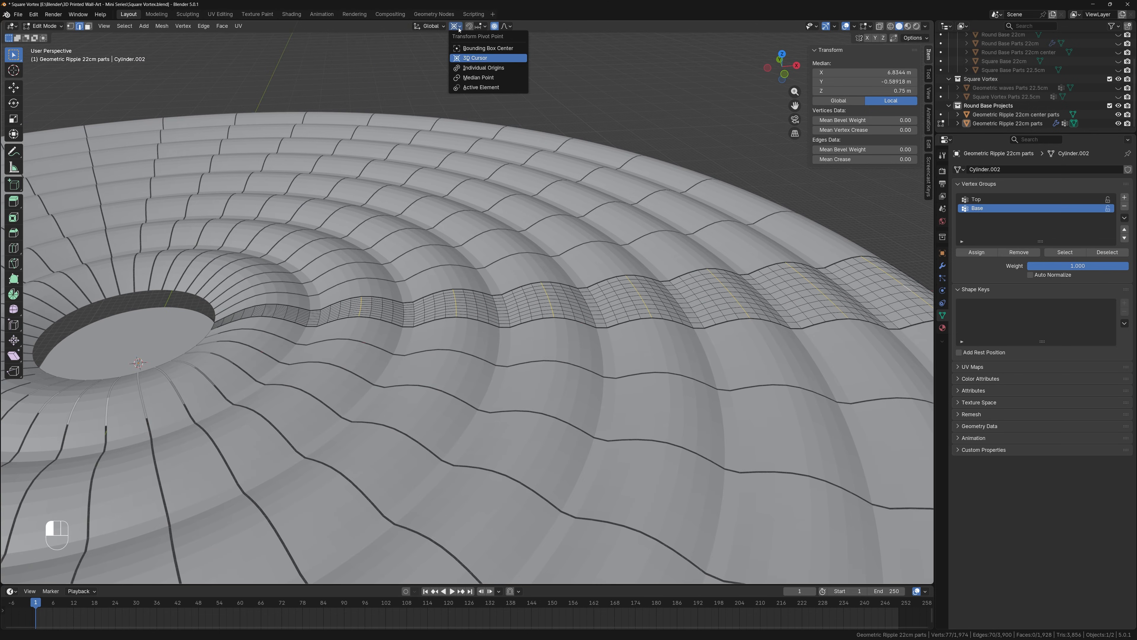
left_click(479, 68)
Raise the seven outer selected loops 0.05 m along Z, keeping the proportional size at 1.331 m
middle_click_drag(529, 157, 568, 204)
key("g")
key("z")
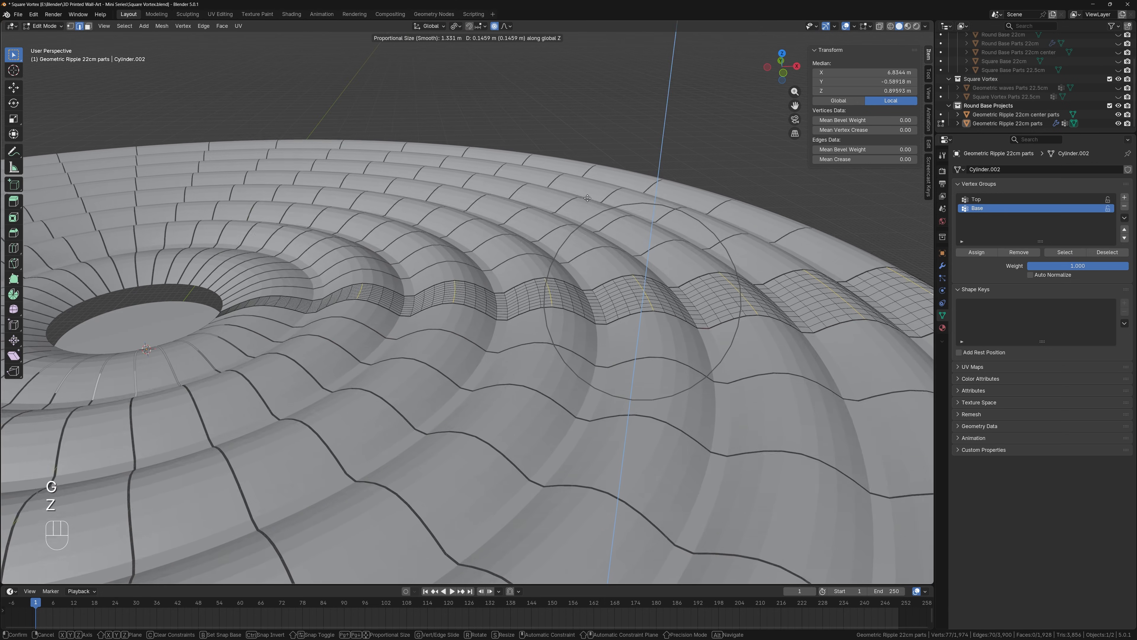
scroll(589, 202, "up", 1)
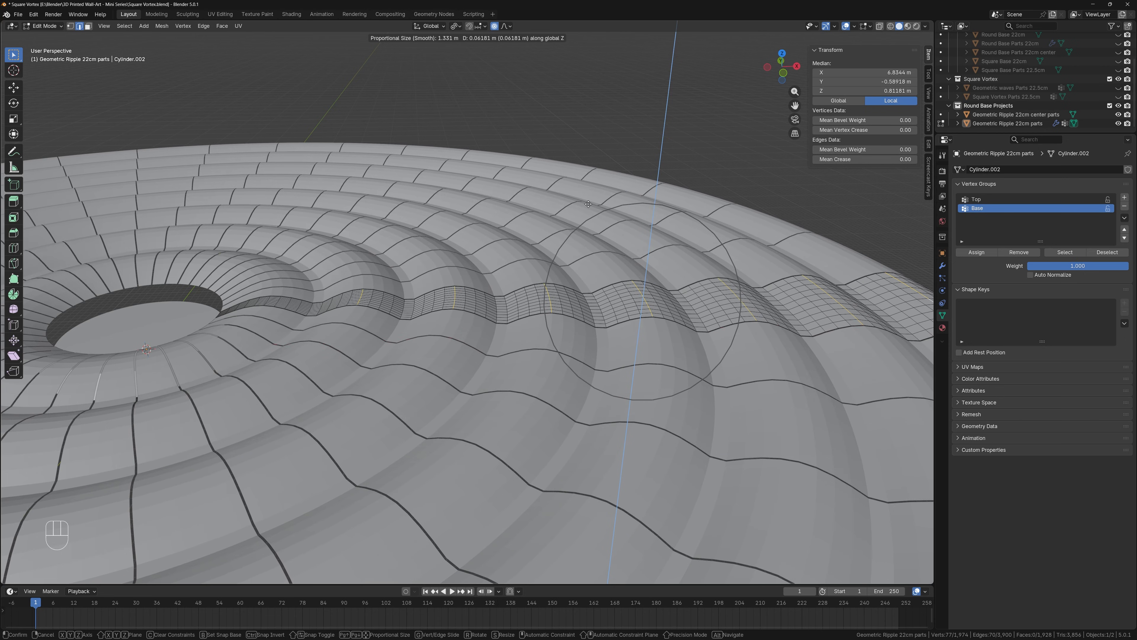
scroll(587, 203, "down", 1)
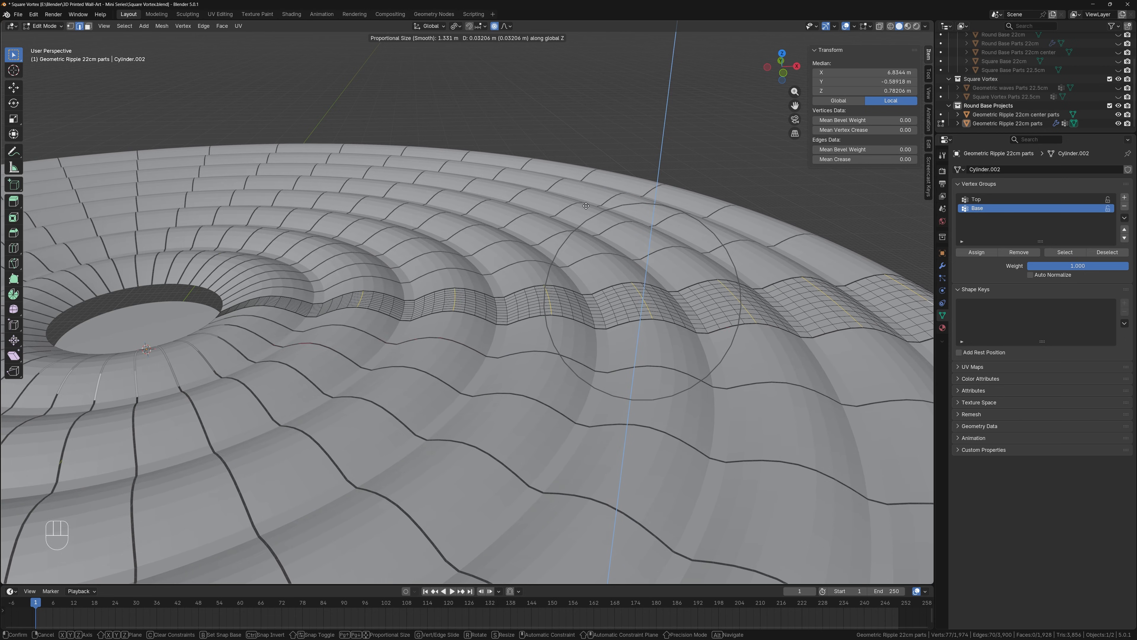
key("KP_Decimal")
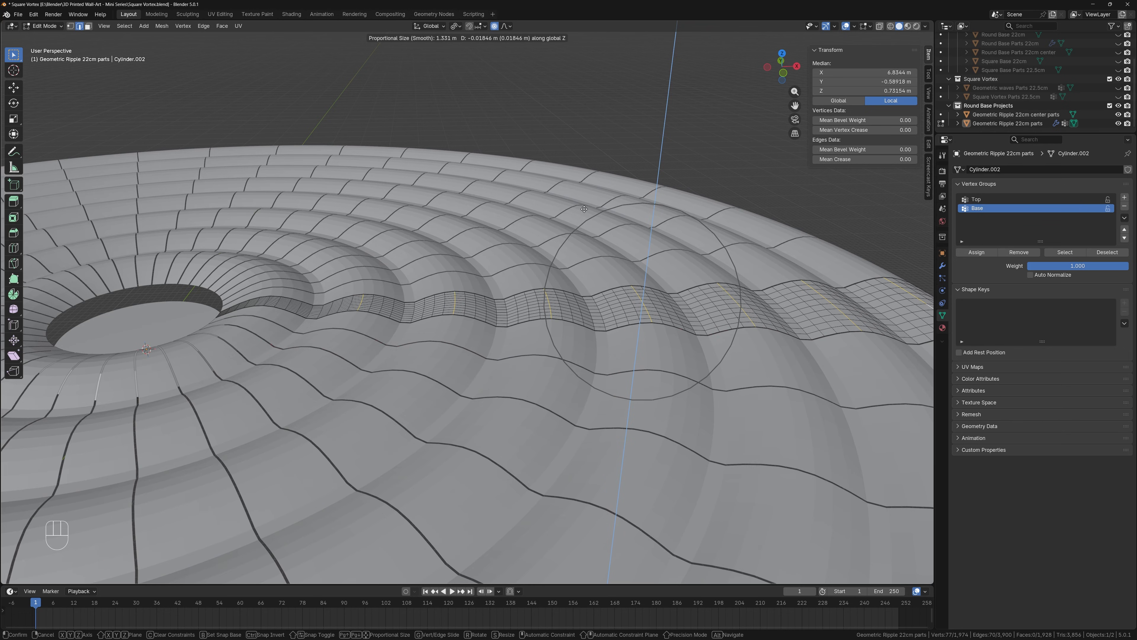
key("KP_0")
key("KP_5")
key("KP_Enter")
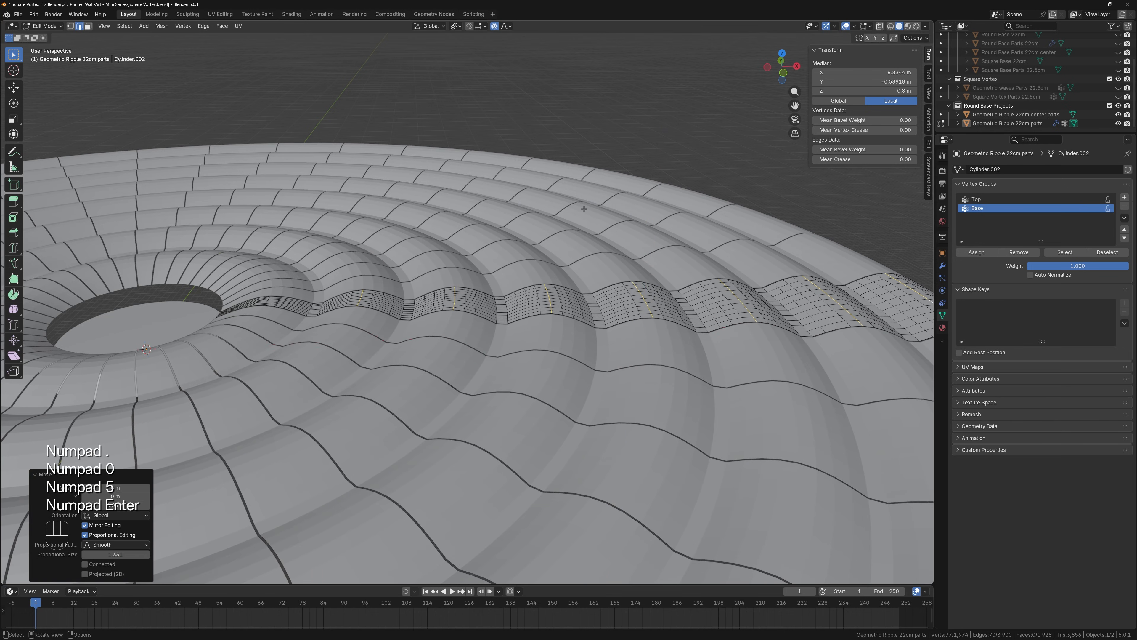
Drop the second loop from the centre out of the selection and raise the remaining six loops 0.1 m along Z
left_click(379, 321, "ctrl")
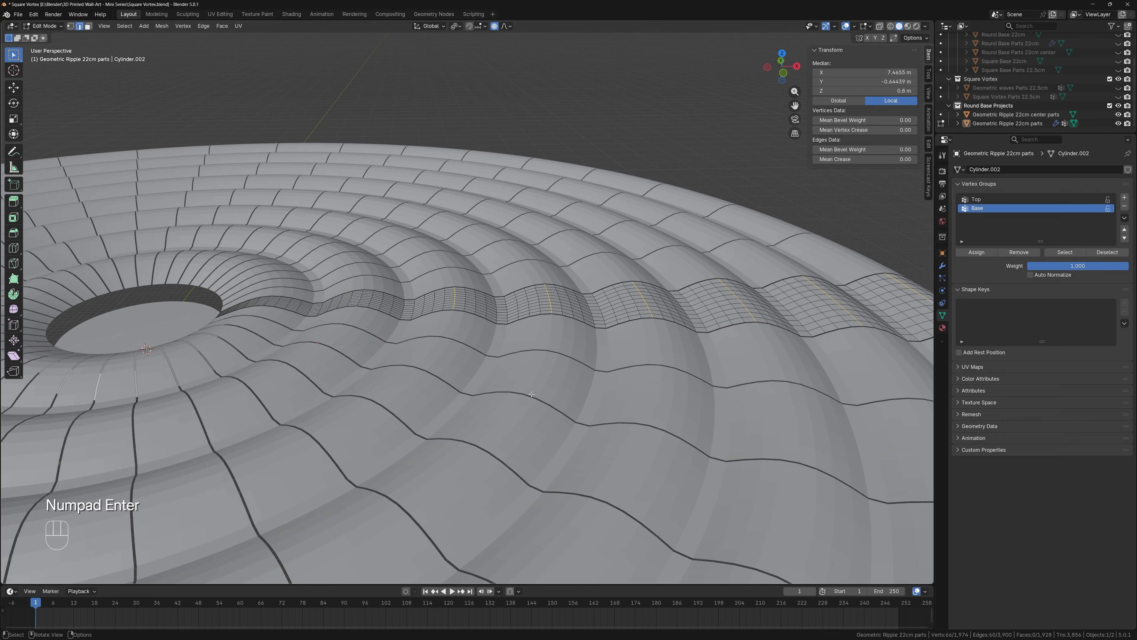
key("g")
key("z")
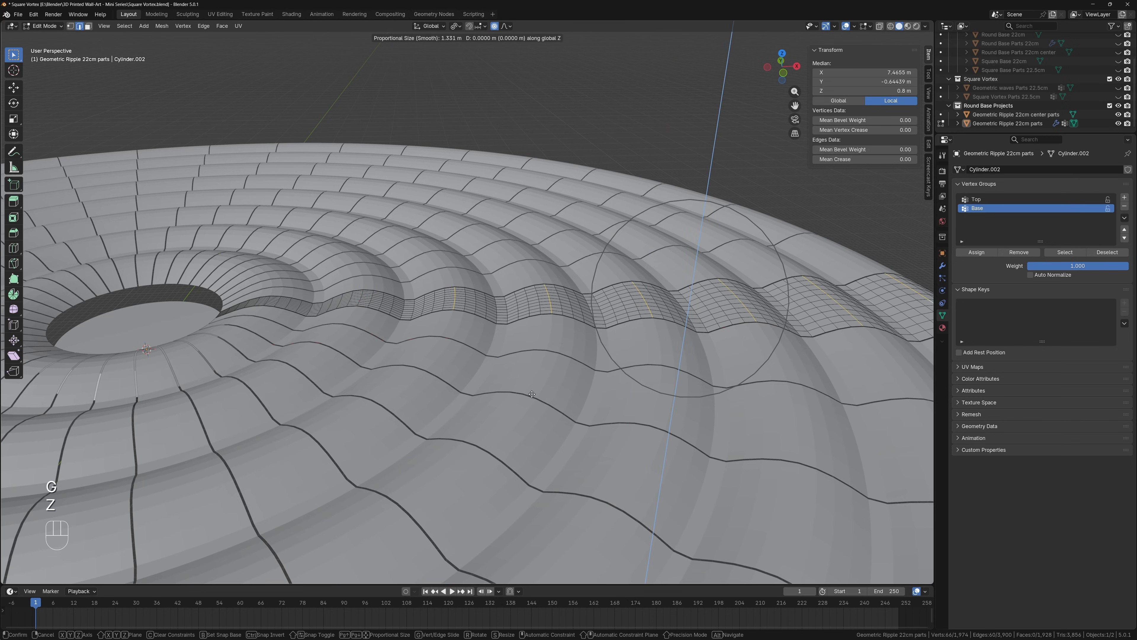
type(".1")
key("KP_Enter")
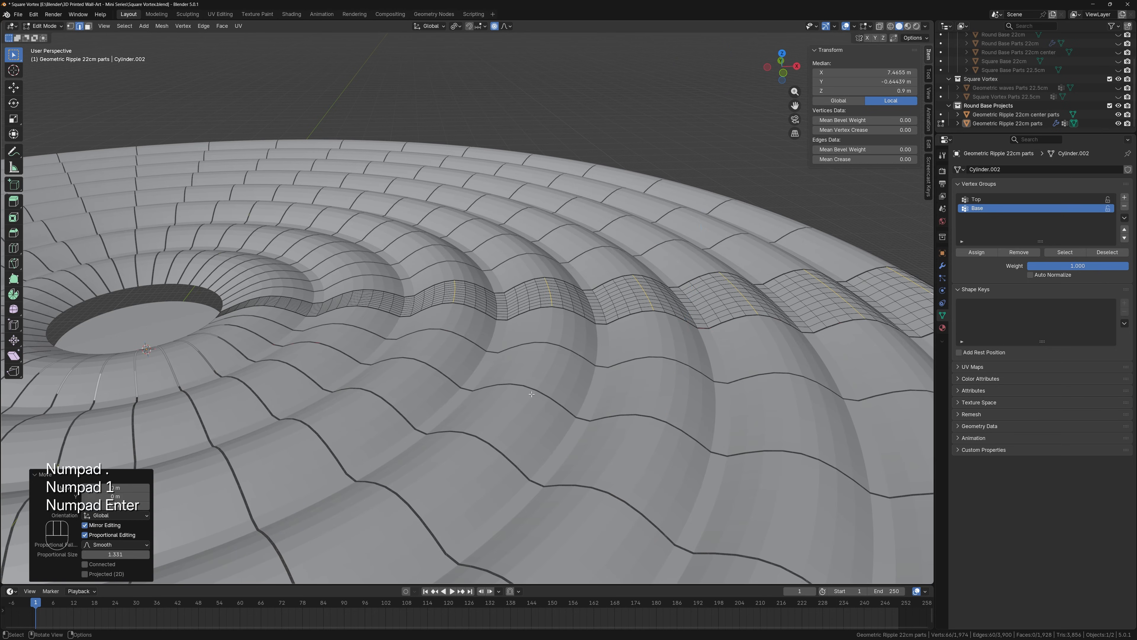
Drop the third loop from the centre out of the selection and raise the remaining five loops 0.15 m along Z
left_click_drag(433, 268, 467, 323, "ctrl")
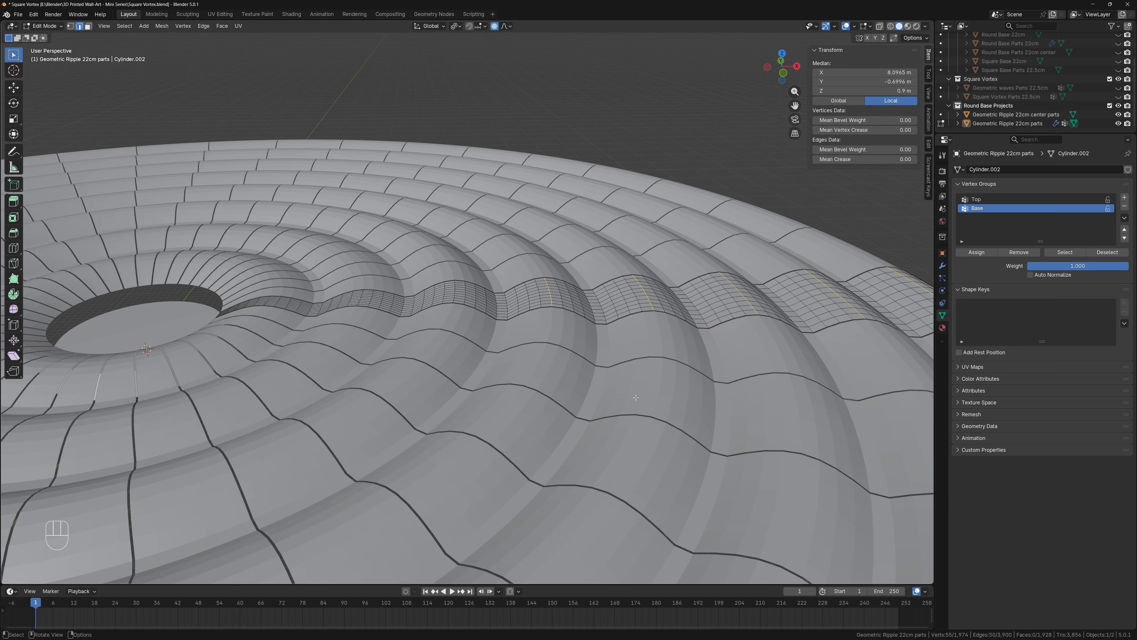
type("gz.15")
key("KP_Enter")
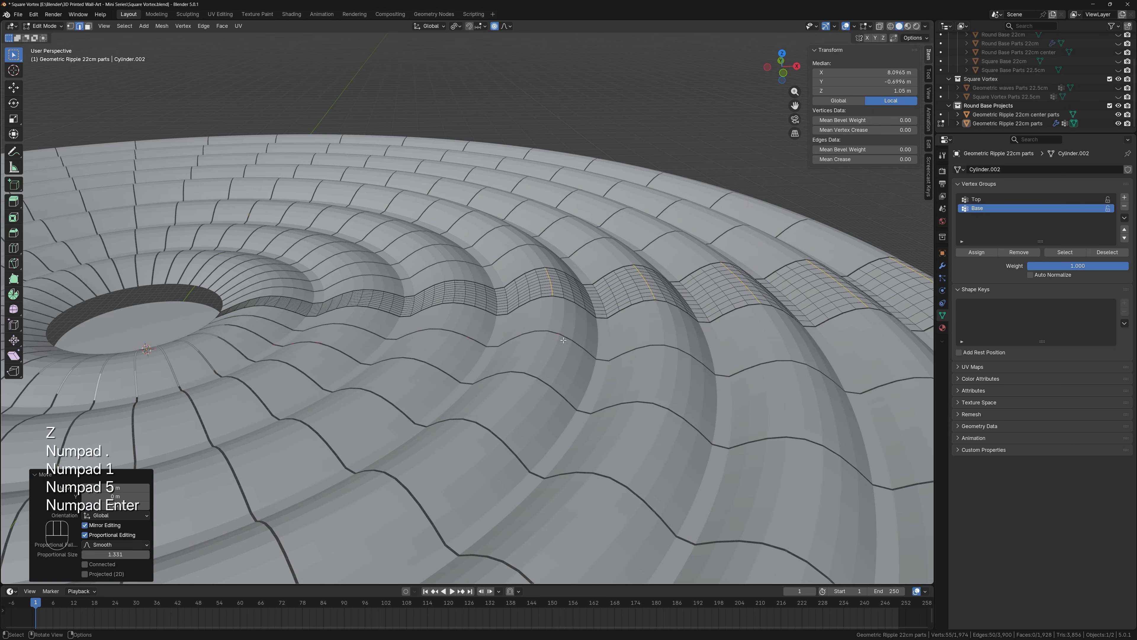
Drop the fourth loop from the centre out of the selection and raise the remaining four loops 0.2 m along Z
left_click_drag(537, 252, 567, 353, "ctrl")
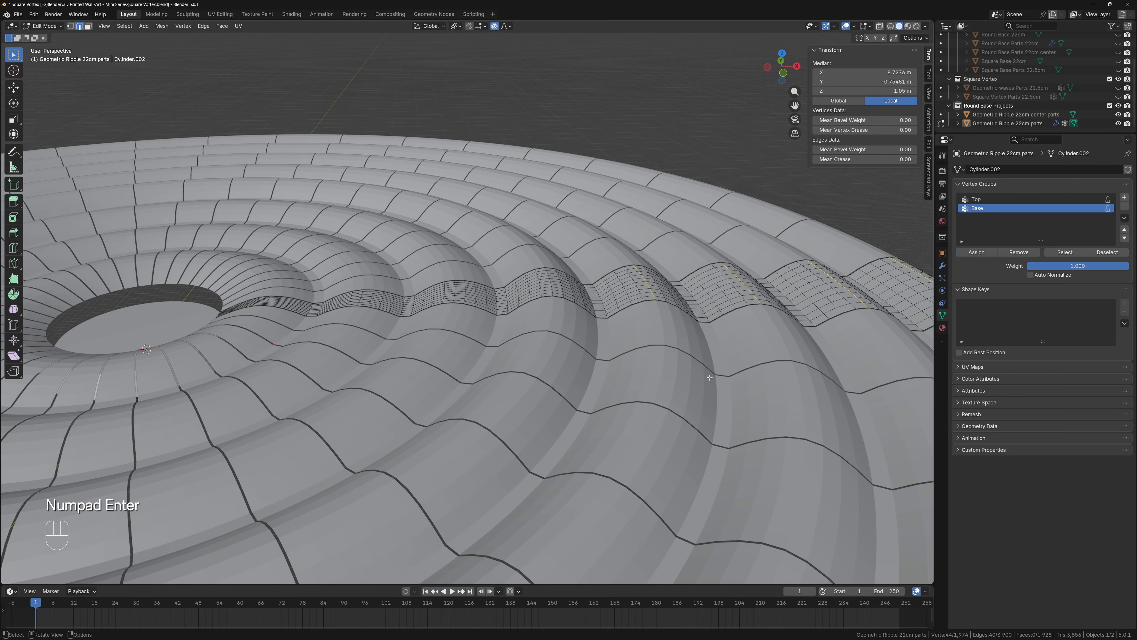
type("gz.2")
key("KP_Enter")
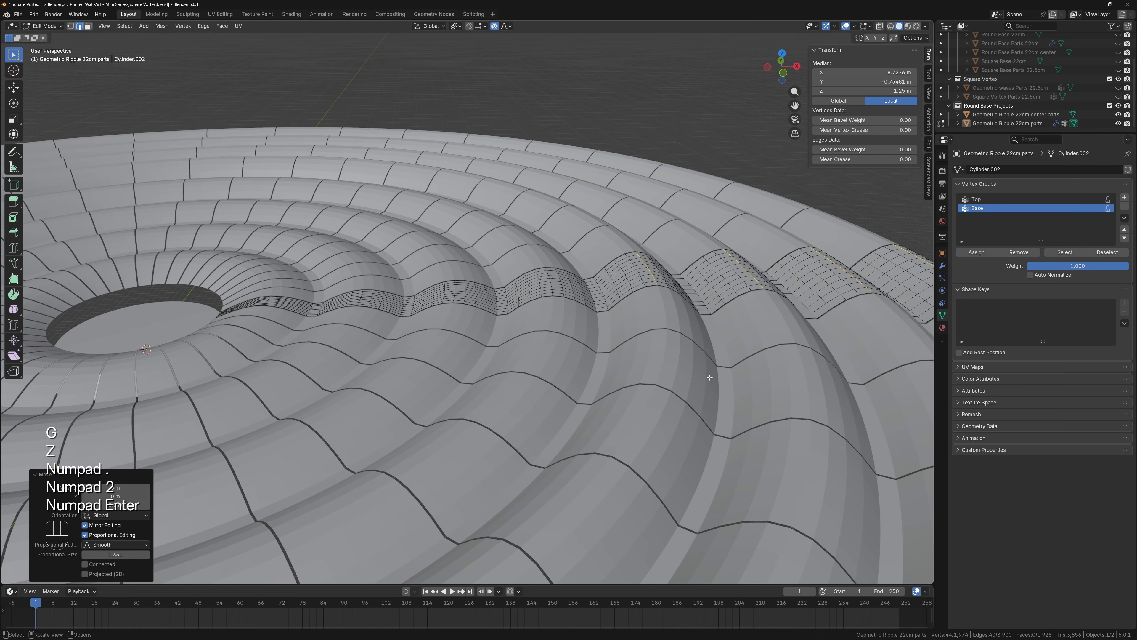
Drop the fifth loop from the centre out of the selection and raise the remaining three loops 0.25 m along Z
left_click_drag(626, 242, 668, 323, "ctrl")
middle_click_drag(763, 348, 590, 370, "shift")
key("g")
key("z")
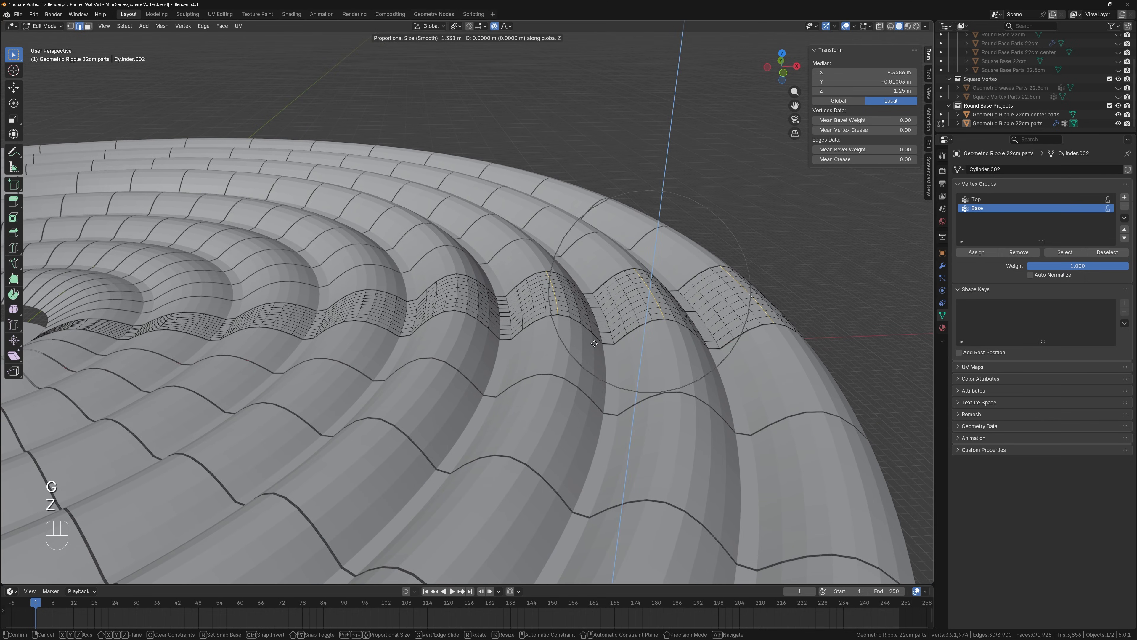
key("KP_Decimal")
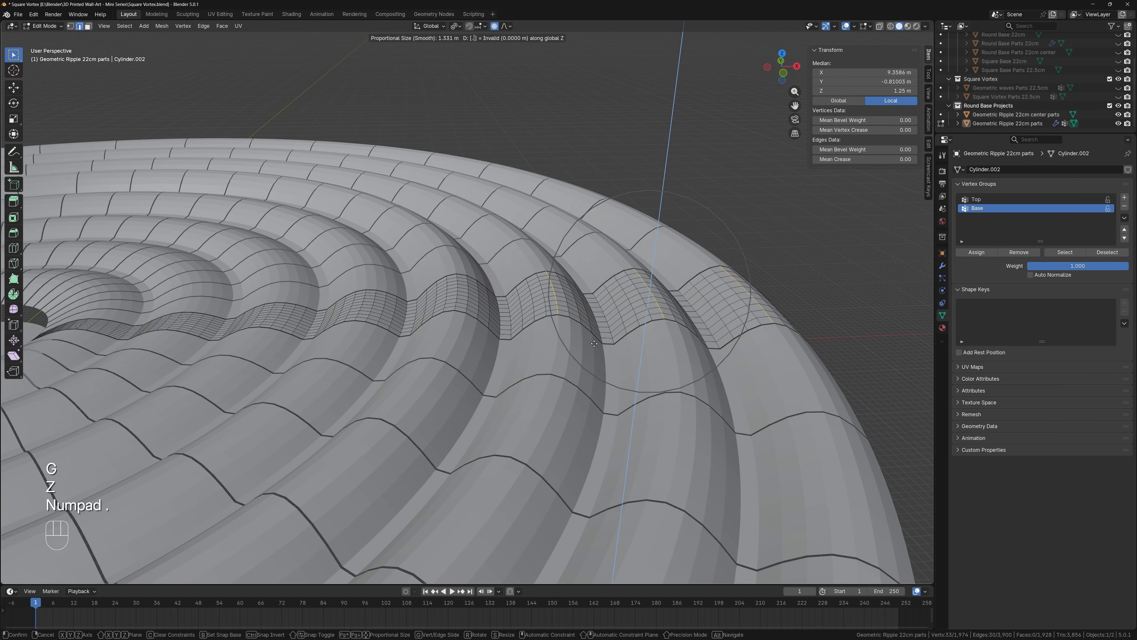
type("25")
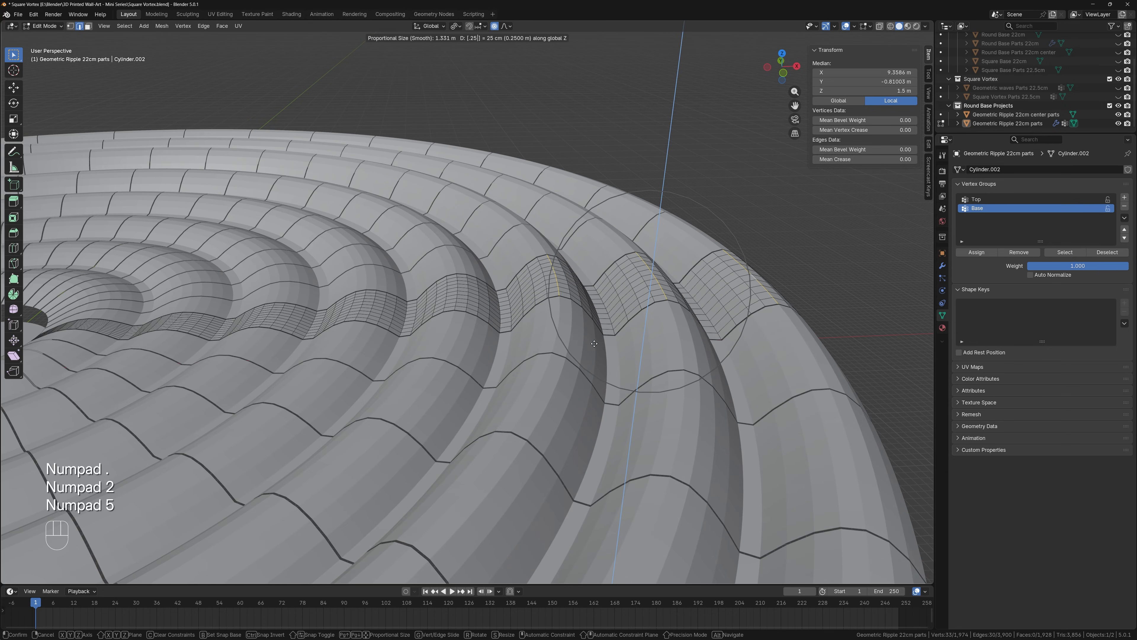
key("KP_Enter")
Drop the sixth loop from the centre out of the selection and raise the remaining two loops 0.3 m along Z
left_click_drag(493, 274, 575, 347, "ctrl")
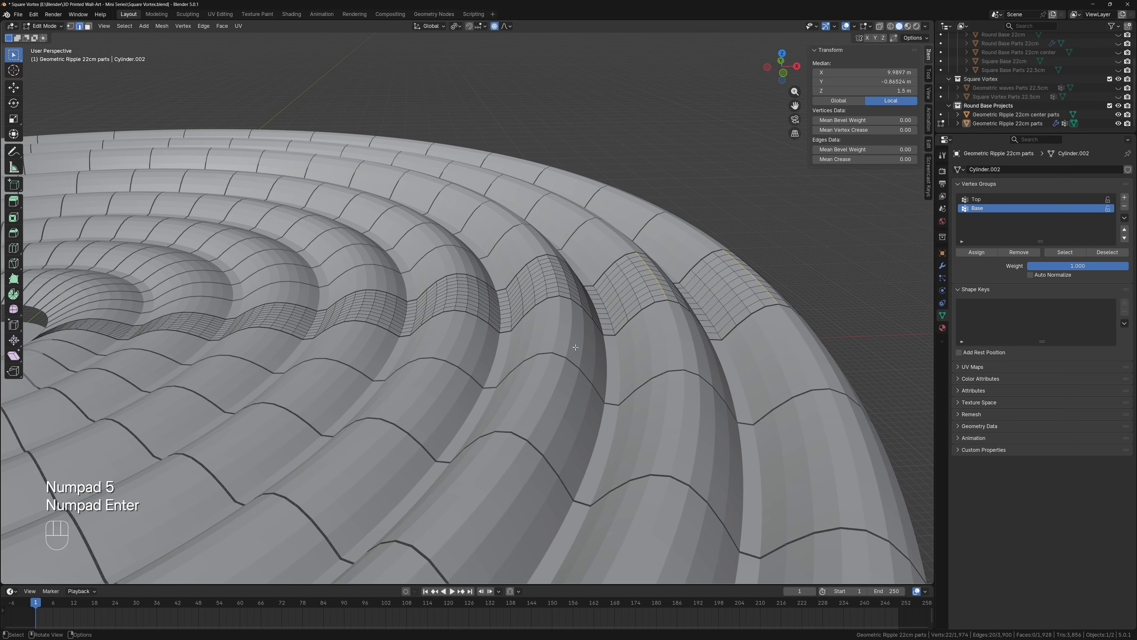
type("gz.")
type("3")
key("KP_Enter")
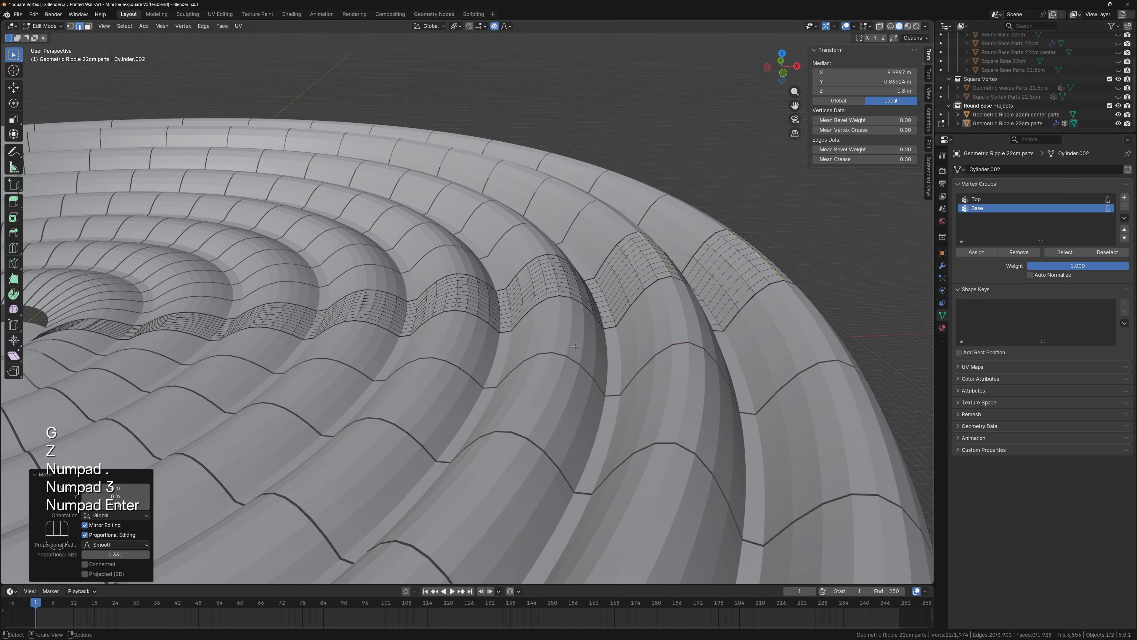
Drop the seventh loop from the centre out of the selection and raise the outermost loop 0.35 m along Z
left_click_drag(622, 215, 684, 284, "ctrl")
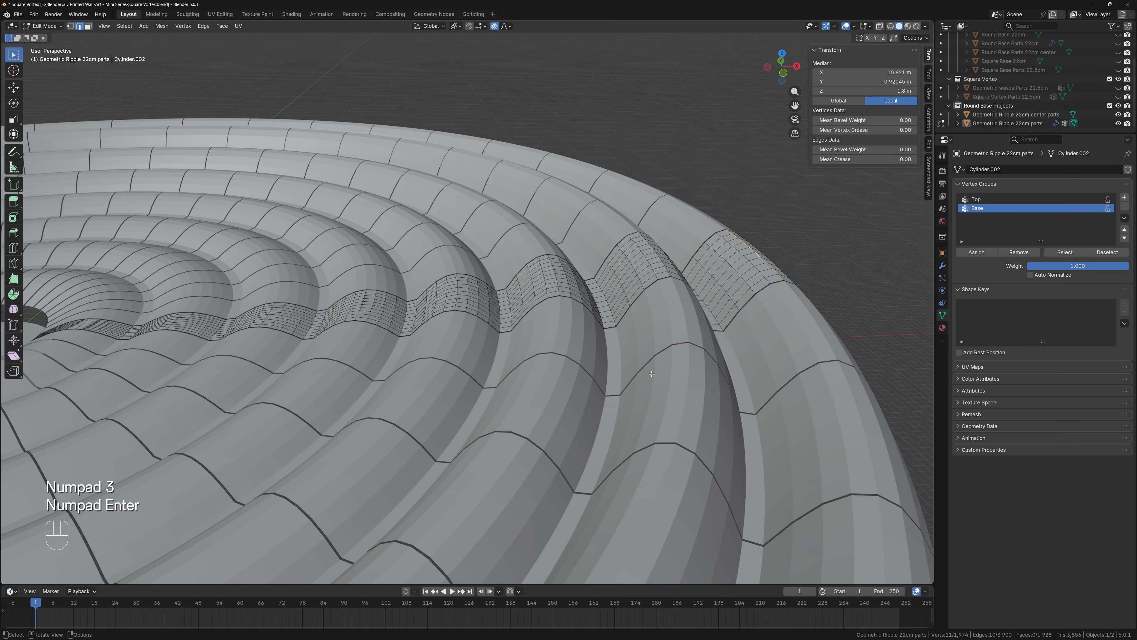
type("gz.35")
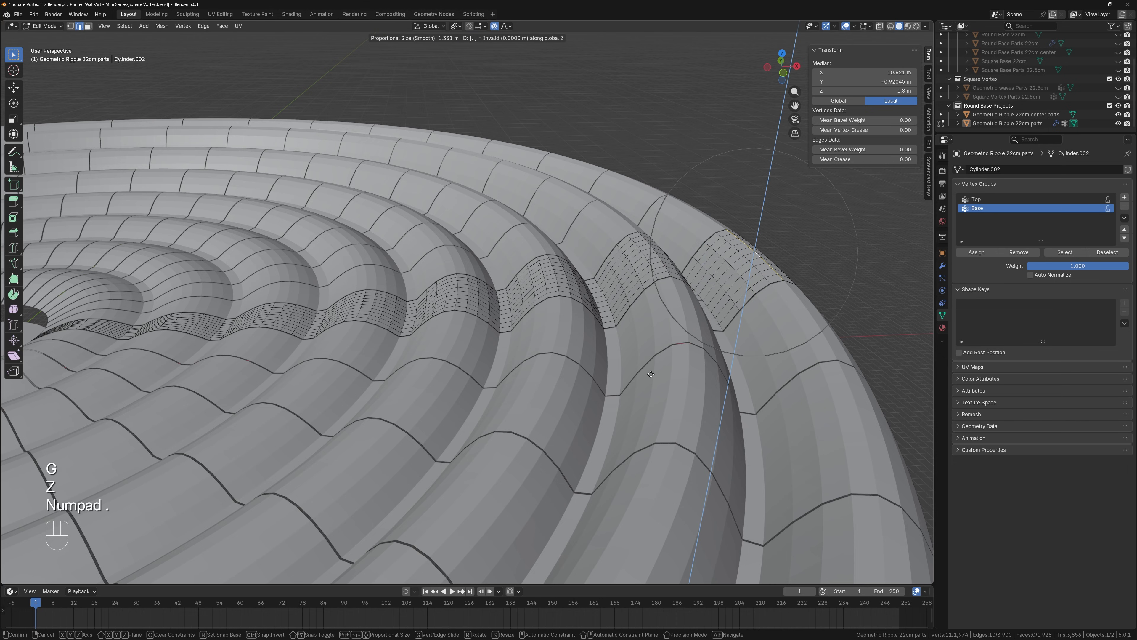
key("KP_Enter")
Select the cross edge loop on the inner side of the valley nearest the centre hole on the wedge
scroll(668, 404, "down", 4)
middle_click_drag(497, 327, 607, 355)
middle_click_drag(611, 355, 657, 331)
scroll(617, 355, "up", 6)
scroll(441, 272, "up", 3)
left_click(430, 336, "alt")
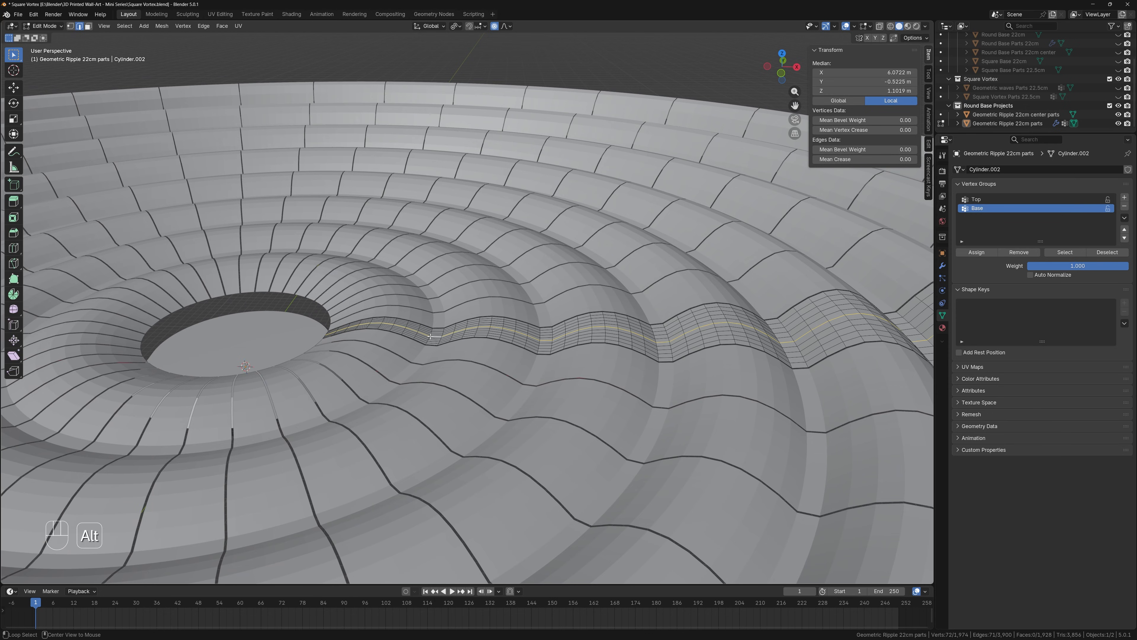
scroll(434, 341, "up", 4)
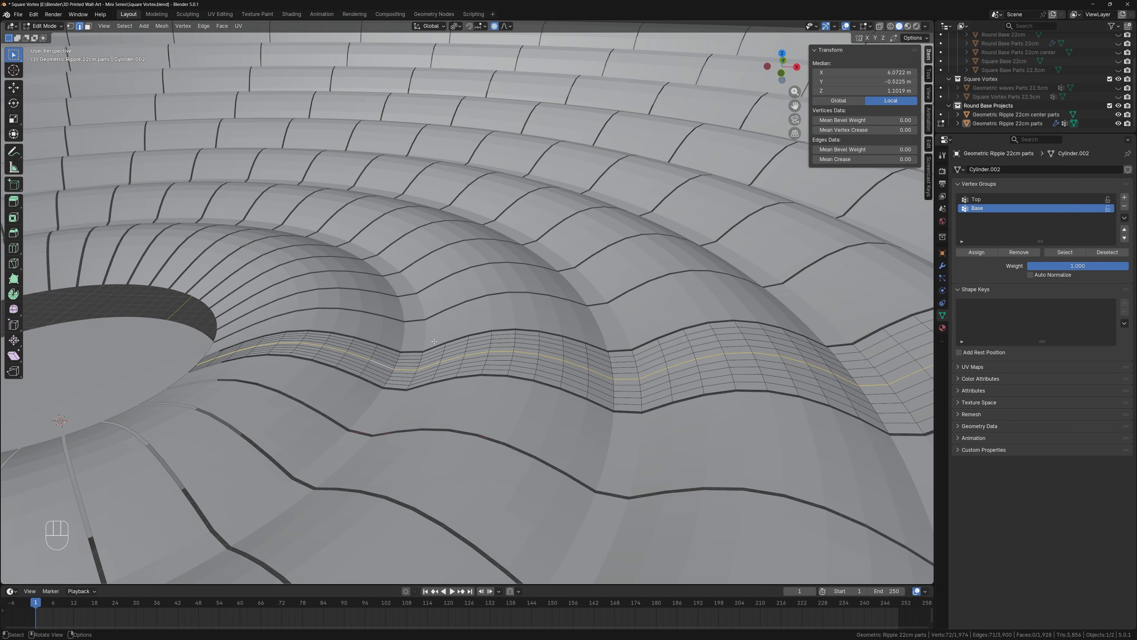
middle_click_drag(391, 272, 397, 294)
left_click(378, 289, "alt")
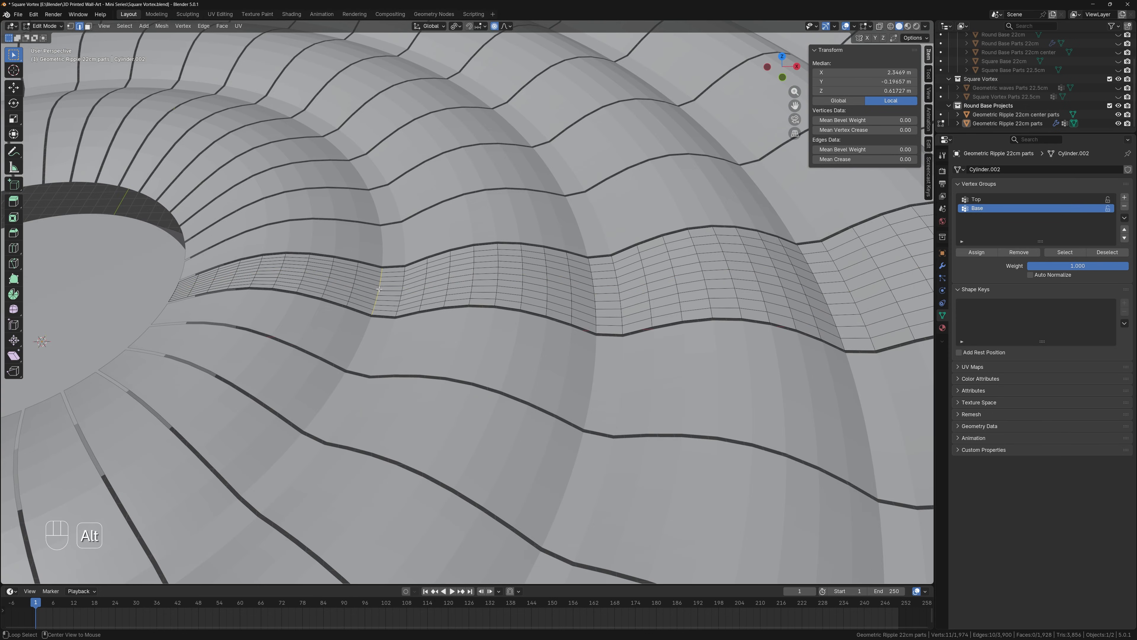
Add the matching inner-side edge loops of the six remaining valleys to the selection, out to the outermost valley
left_click(595, 289, "alt+shift")
middle_click_drag(596, 289, 517, 345, "shift")
left_click(572, 297, "alt+shift")
left_click(600, 312, "alt+shift")
left_click(575, 306, "alt+shift")
left_click(588, 307, "alt+shift")
left_click(557, 341, "alt+shift")
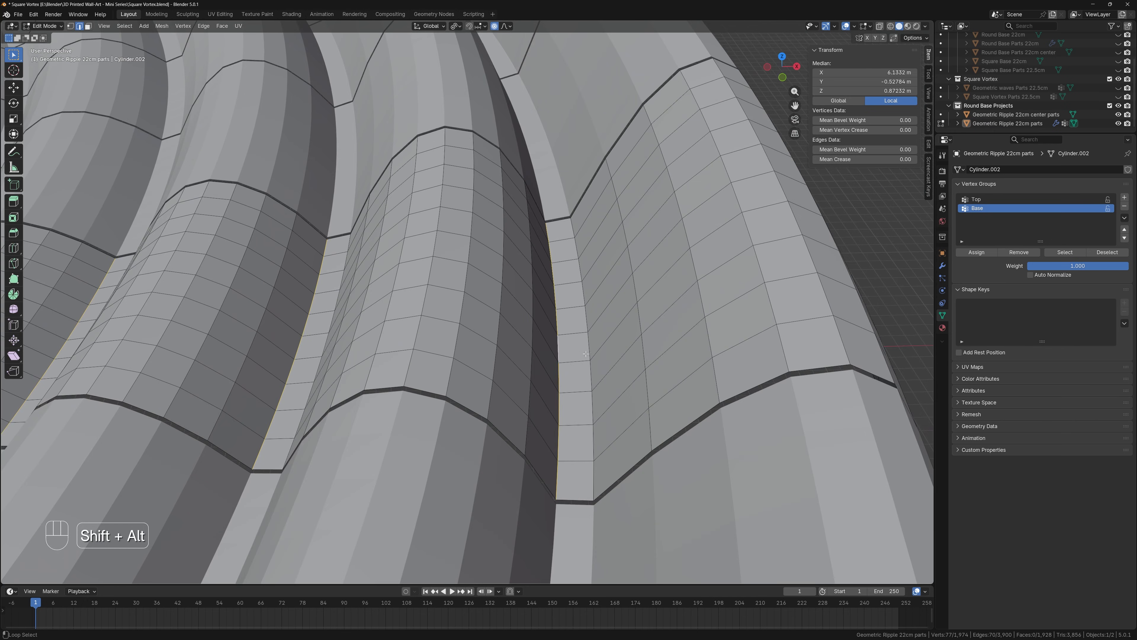
key("g")
key("g")
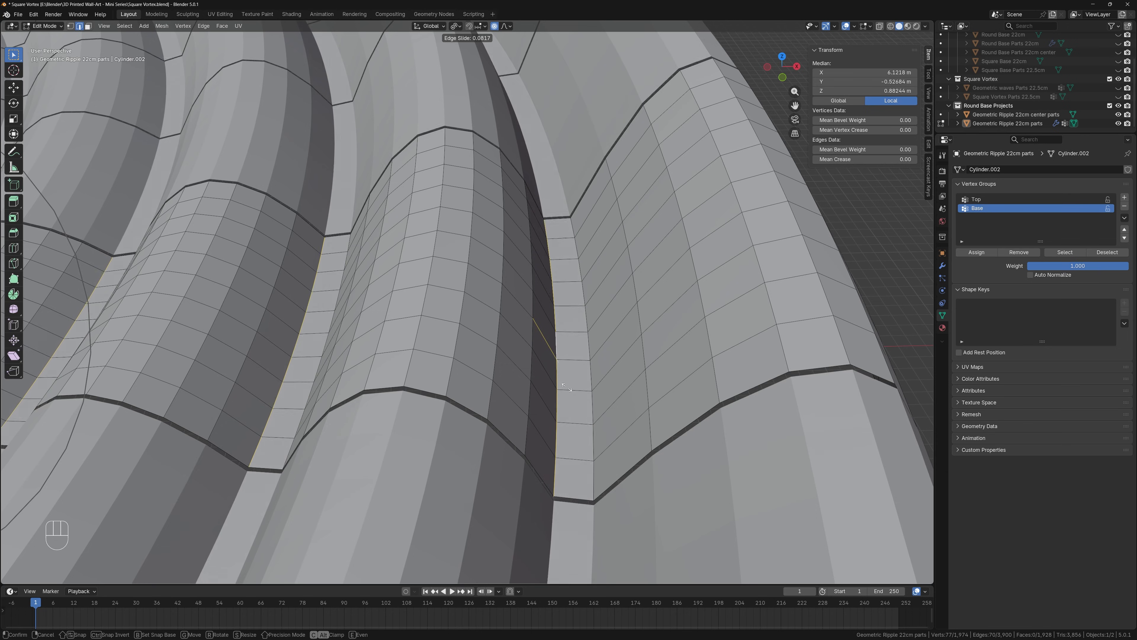
left_click(602, 359)
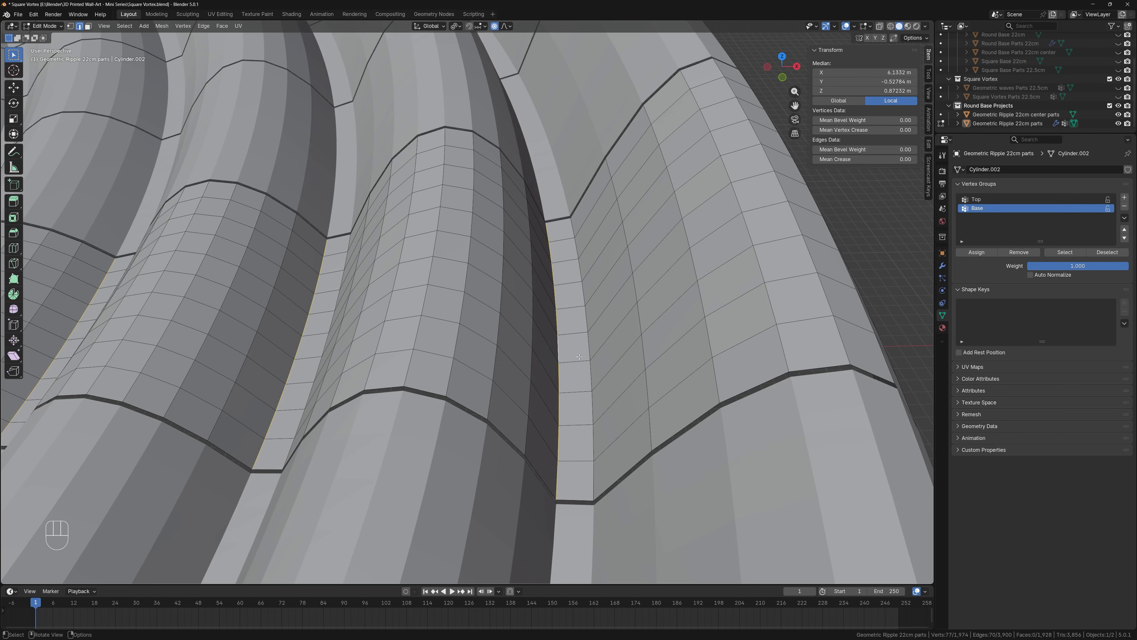
Edge-slide the seven selected valley loops fully outward onto their neighbouring loops, with a factor of -1
key("g")
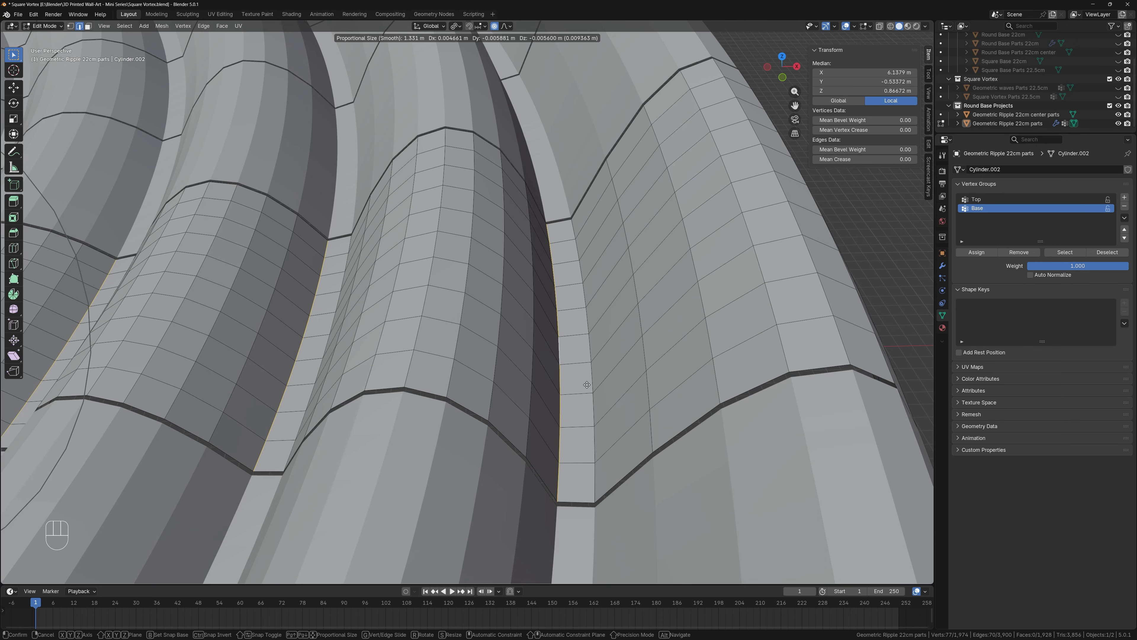
key("g")
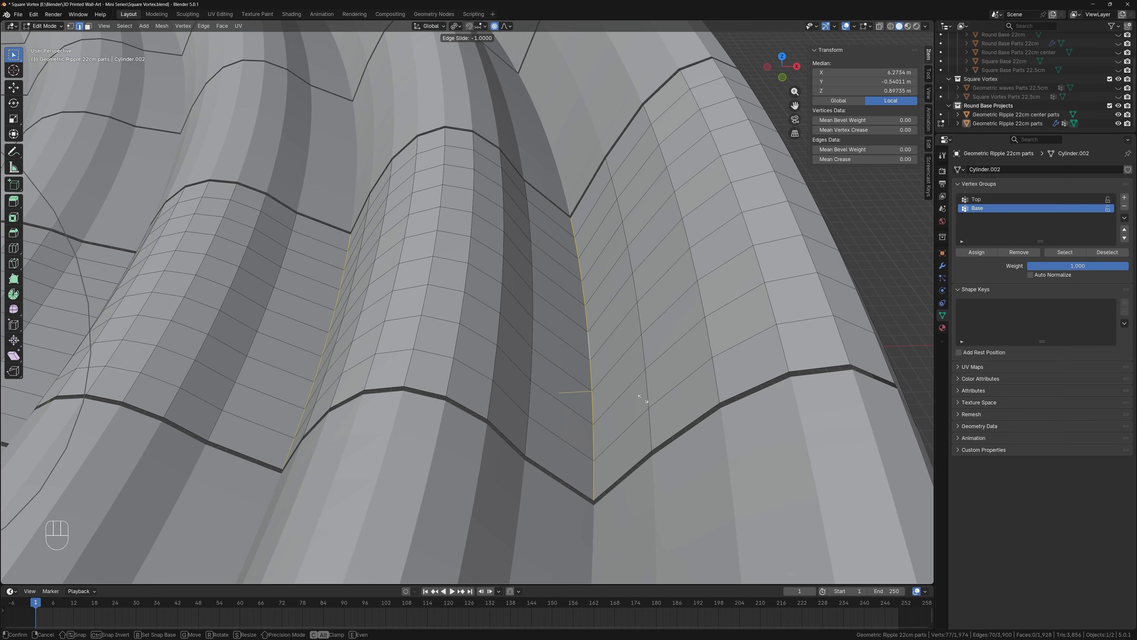
left_click(643, 398)
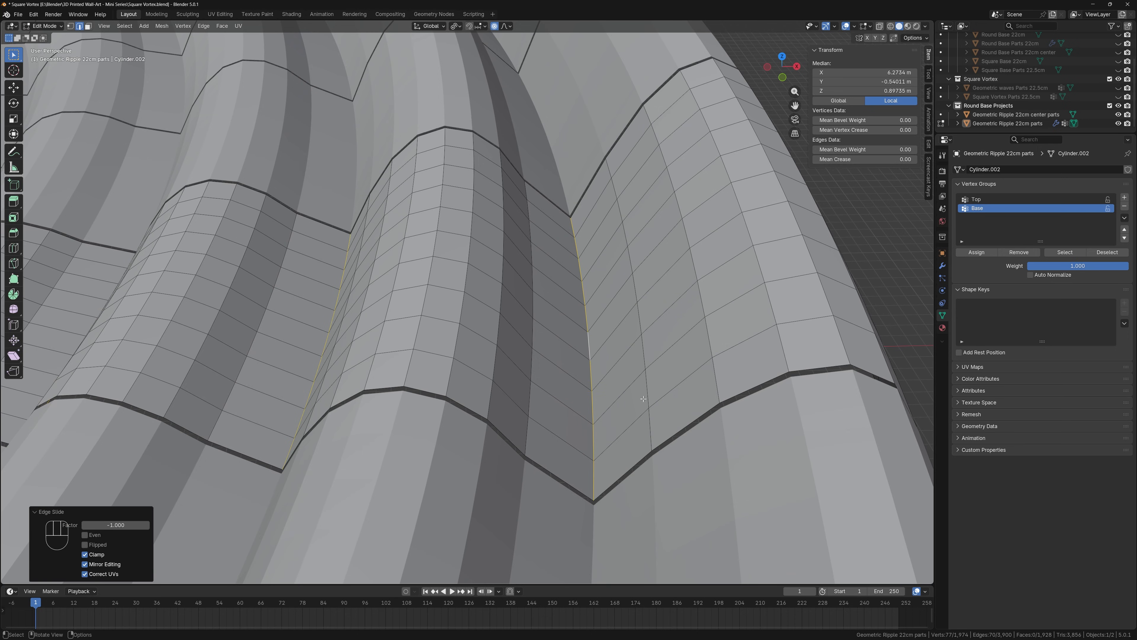
Edge-slide the seven selected loops back toward the centre with a factor of 0.5
key("g")
key("g")
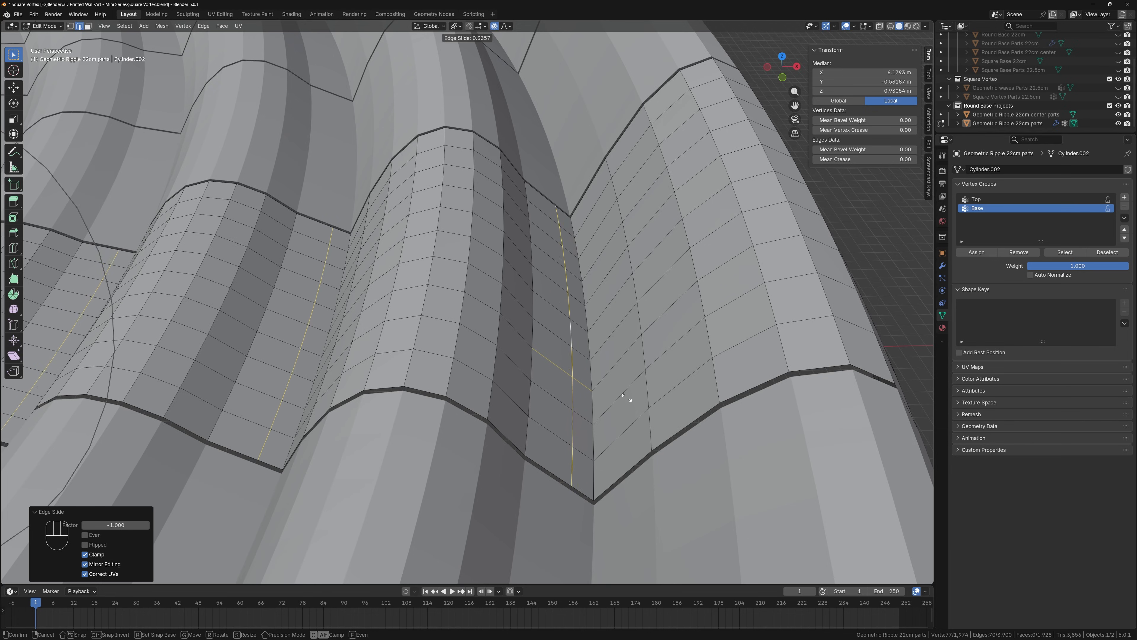
key("KP_Decimal")
key("KP_5")
key("KP_Enter")
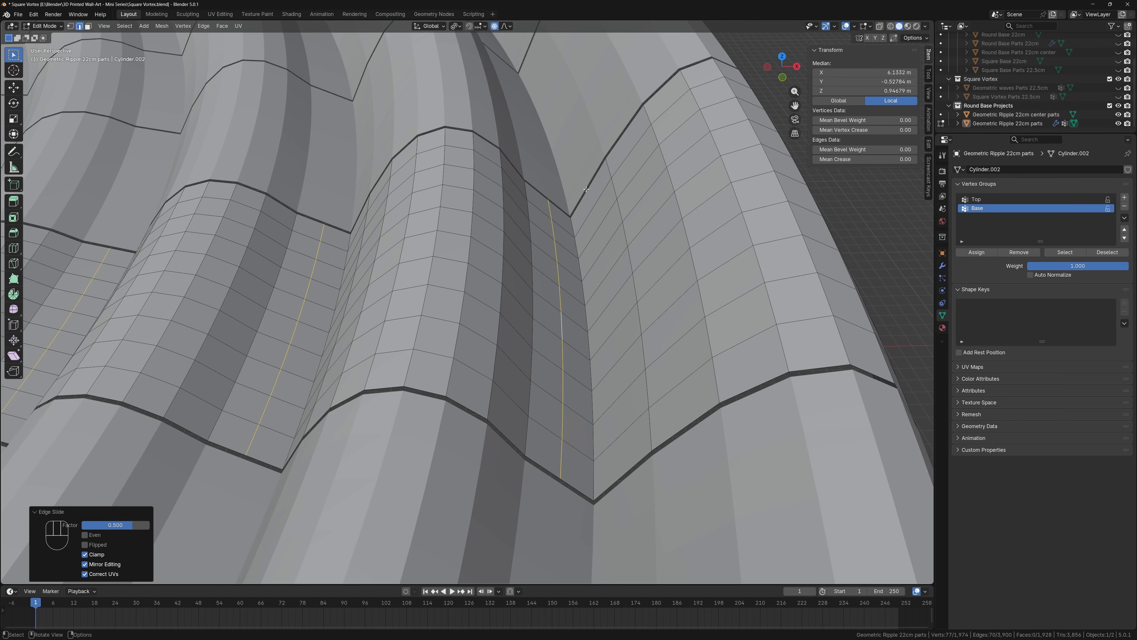
Lower the seven loops about 0.021 m along Z, shrinking the proportional size to about 0.047 m
key("g")
key("z")
scroll(587, 189, "down", 4)
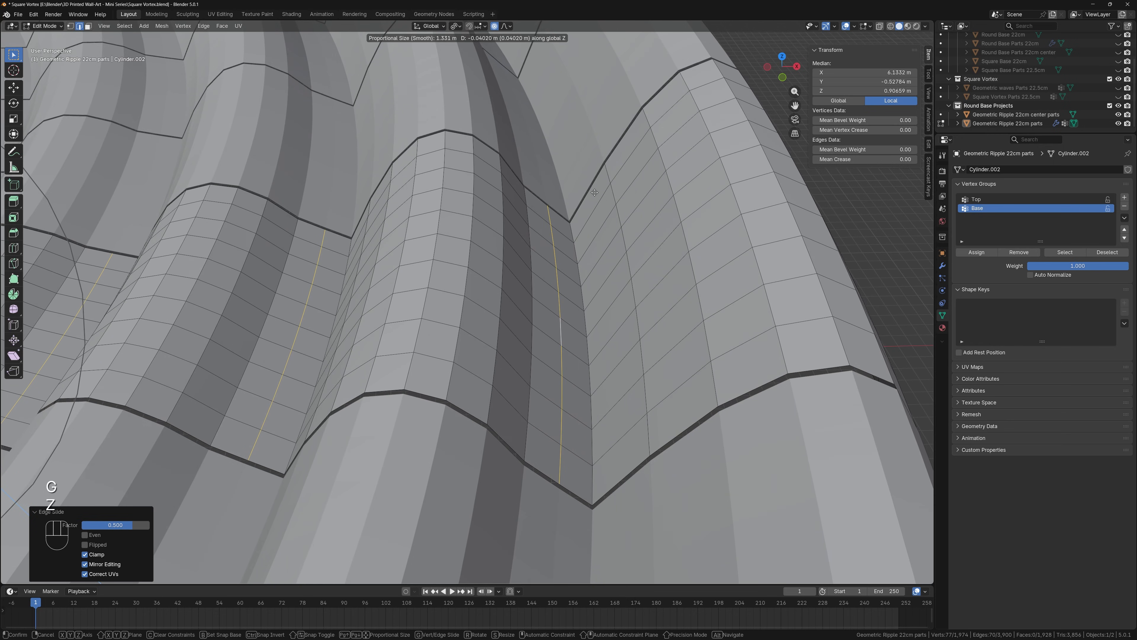
scroll(594, 192, "up", 20)
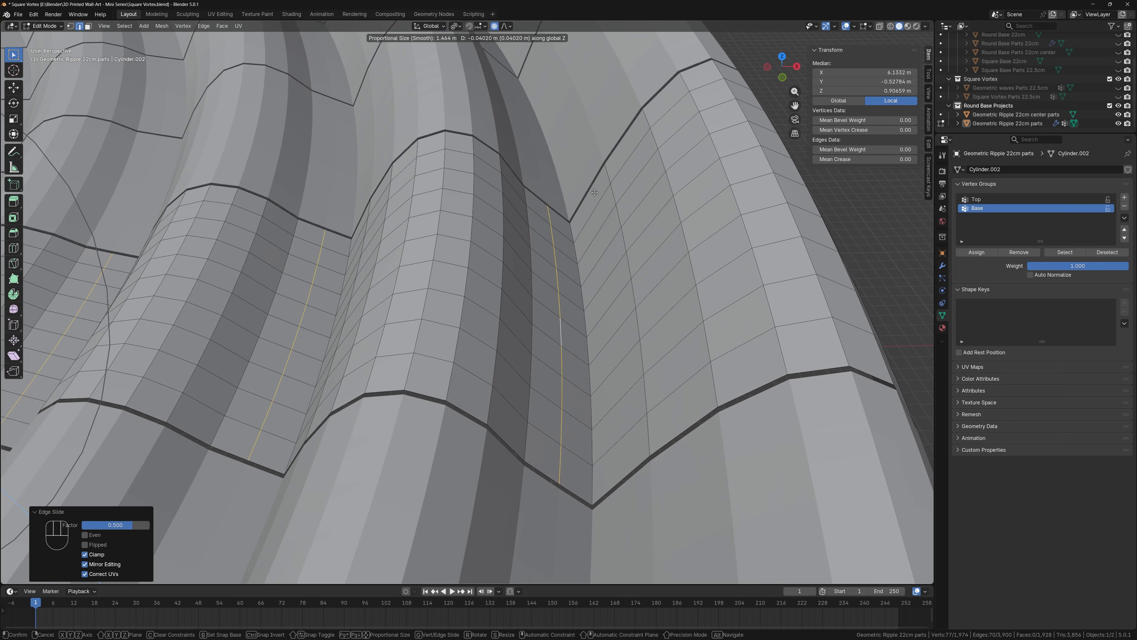
scroll(595, 193, "up", 4)
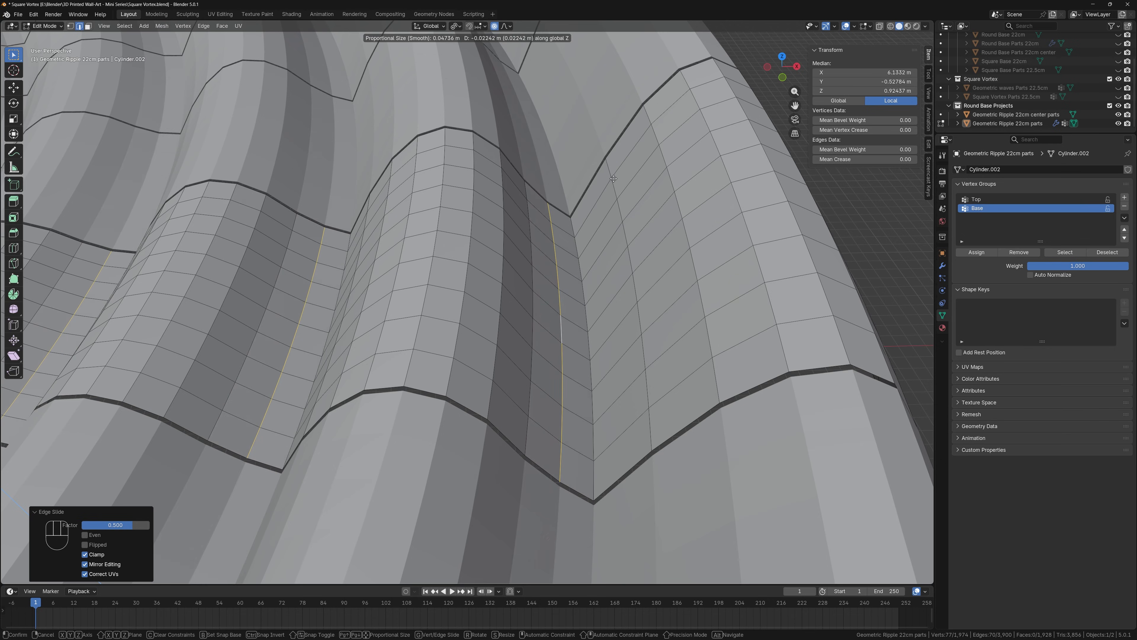
left_click(612, 179)
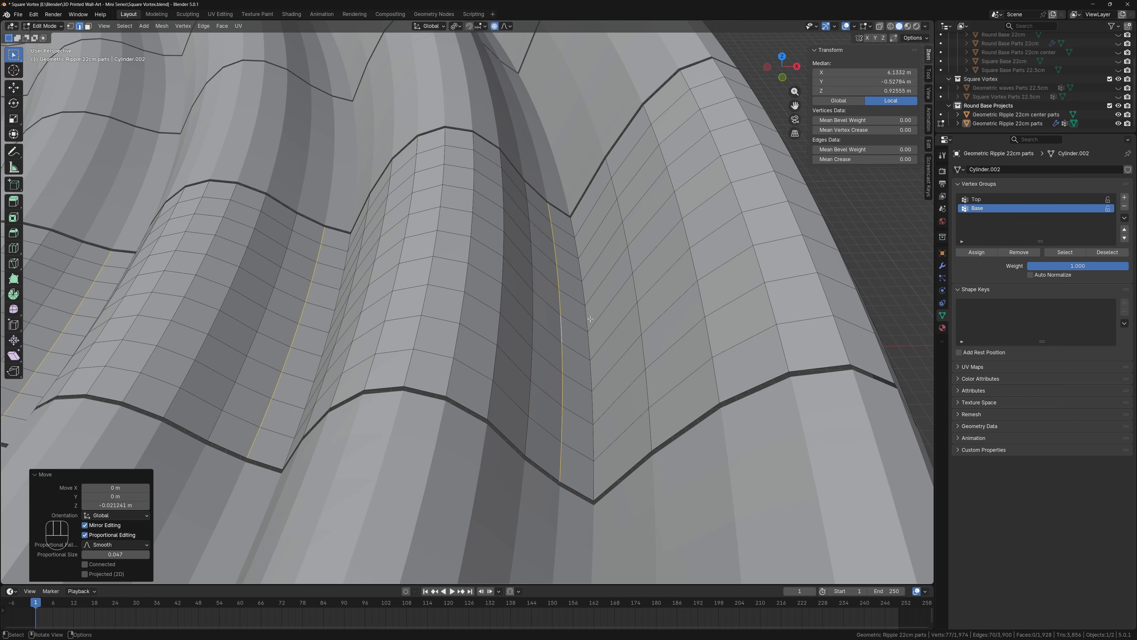
Select the edge loops at the lowest crease of all seven valleys, from the outermost to the innermost
left_click(589, 337, "alt")
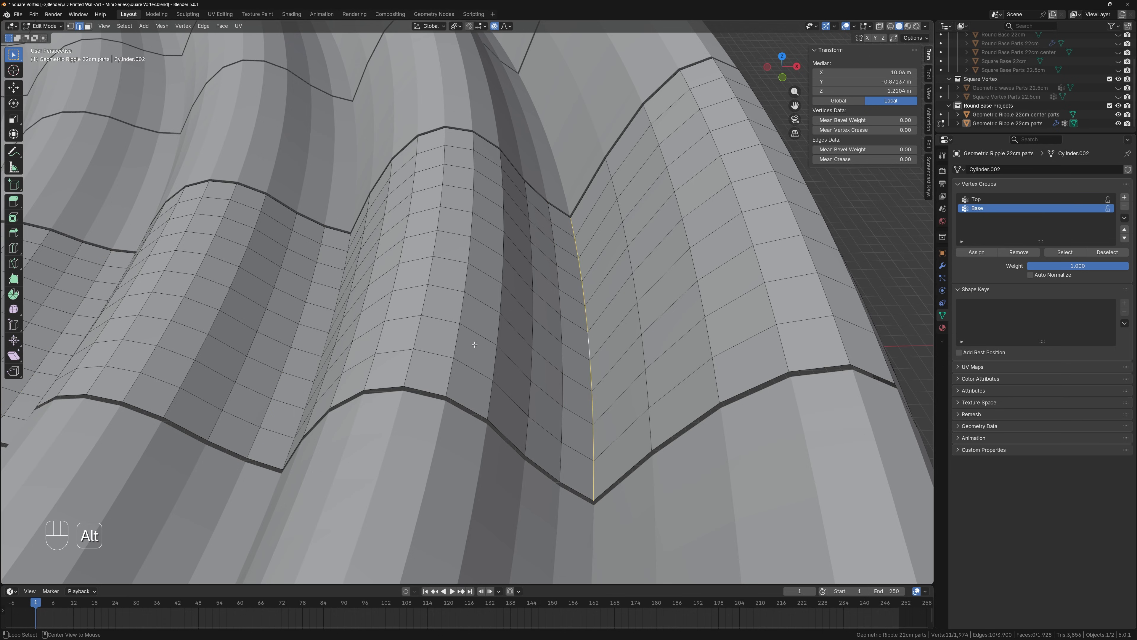
scroll(475, 344, "down", 3)
middle_click_drag(474, 344, 675, 302, "shift")
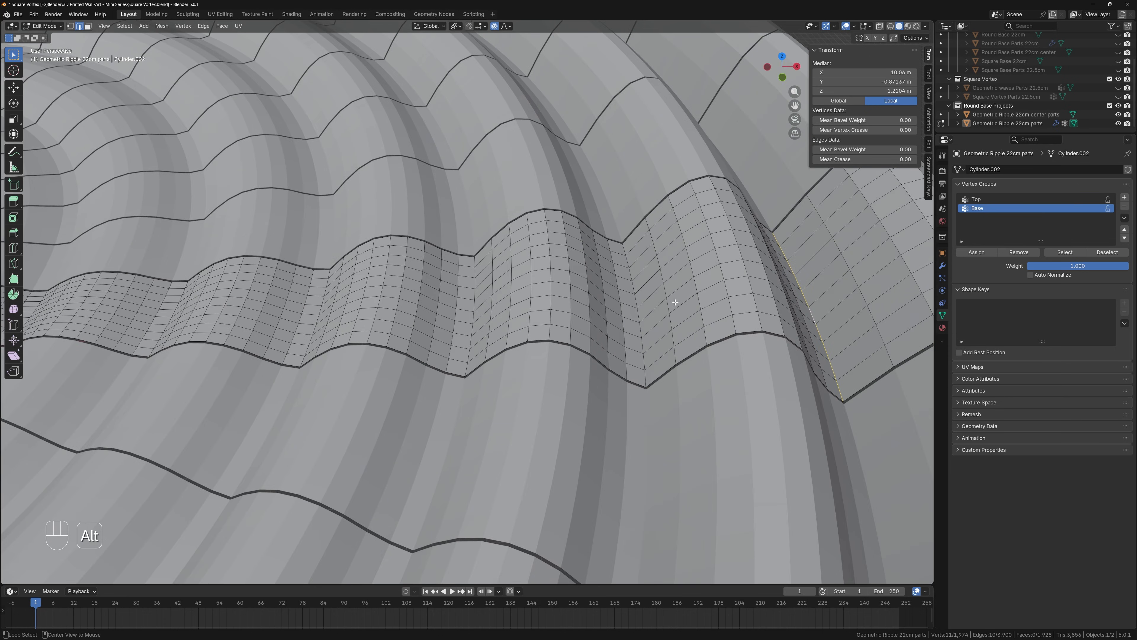
left_click(635, 299, "alt+shift")
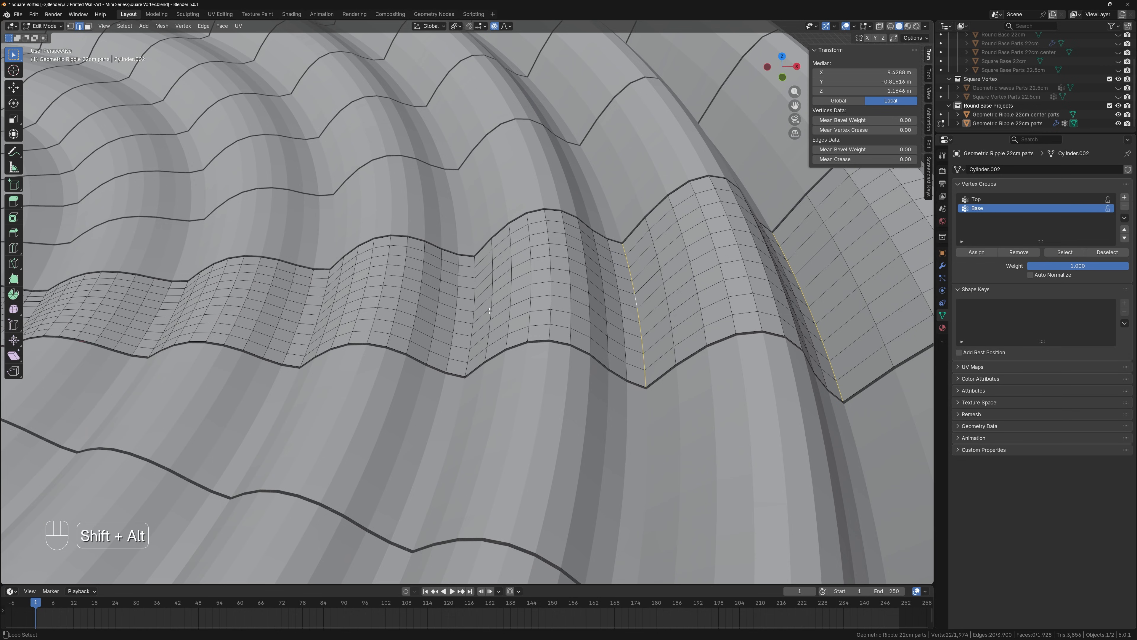
left_click(474, 308, "alt+shift")
left_click(320, 311, "alt+shift")
middle_click_drag(321, 311, 827, 339, "shift")
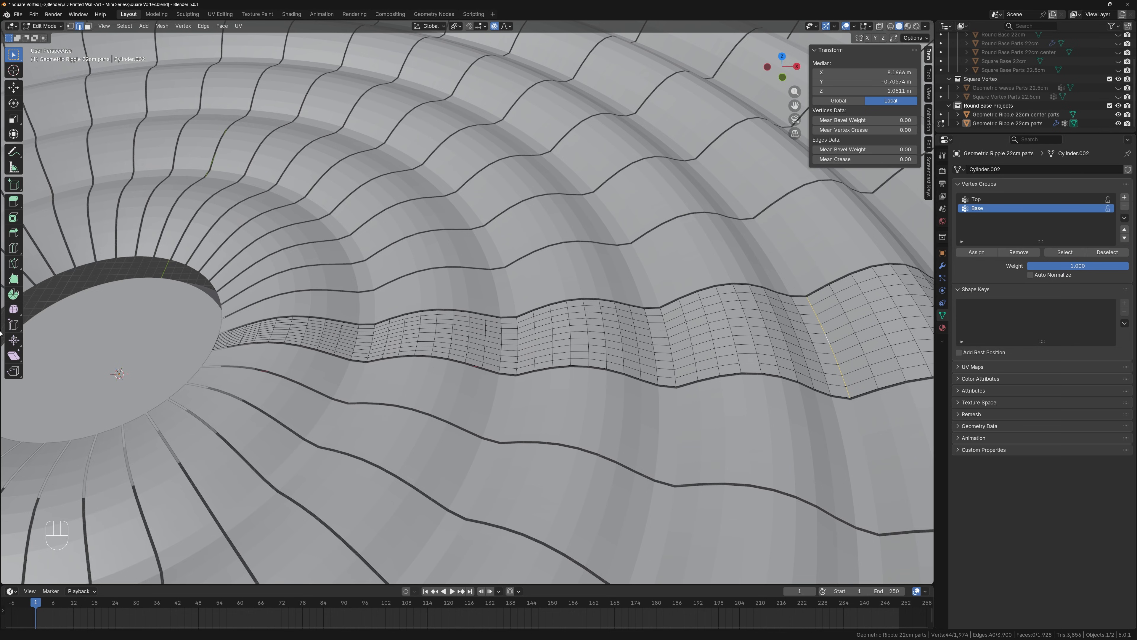
left_click(666, 333, "alt+shift")
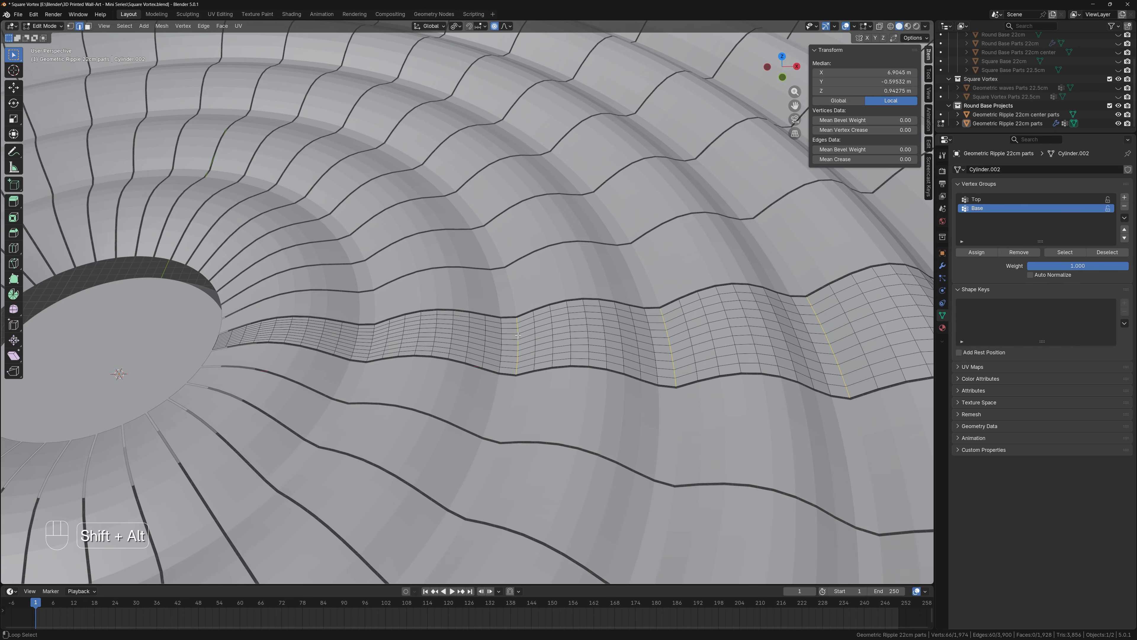
left_click(372, 335, "alt+shift")
Edge-slide the seven crease loops outward by a factor of about -0.63, and slide them slightly back by about 0.35
key("g")
key("g")
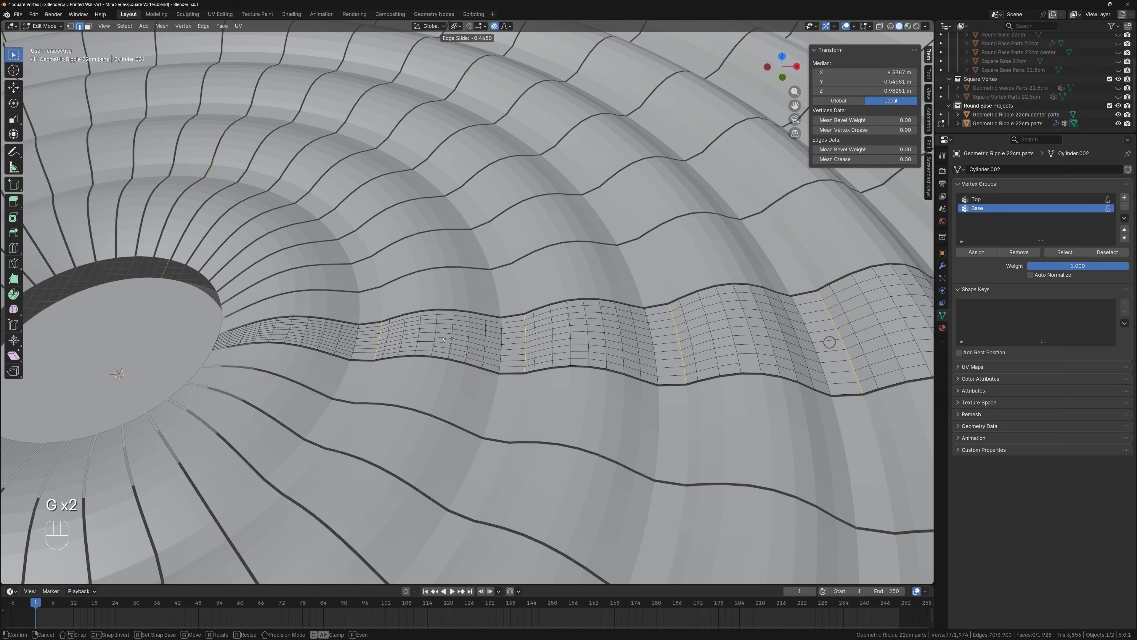
left_click(449, 338)
key("g")
key("g")
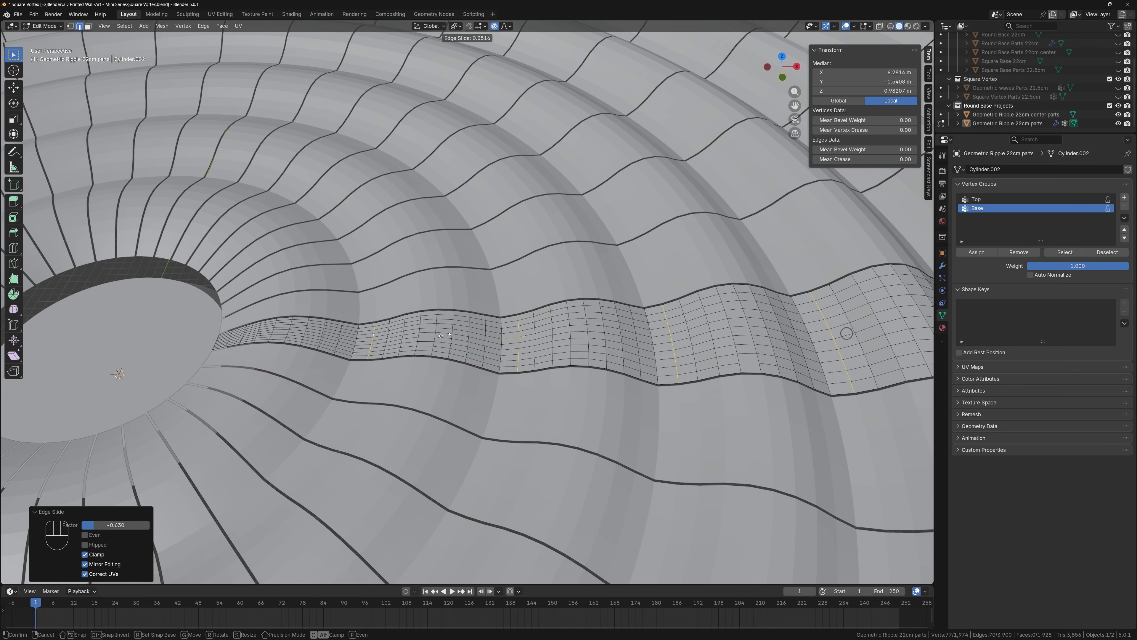
left_click(444, 334)
Switch to Object Mode, check the ripples from rim to centre, and select the Geometric Ripple 22cm parts object
middle_click_drag(444, 334, 332, 265)
key("Tab")
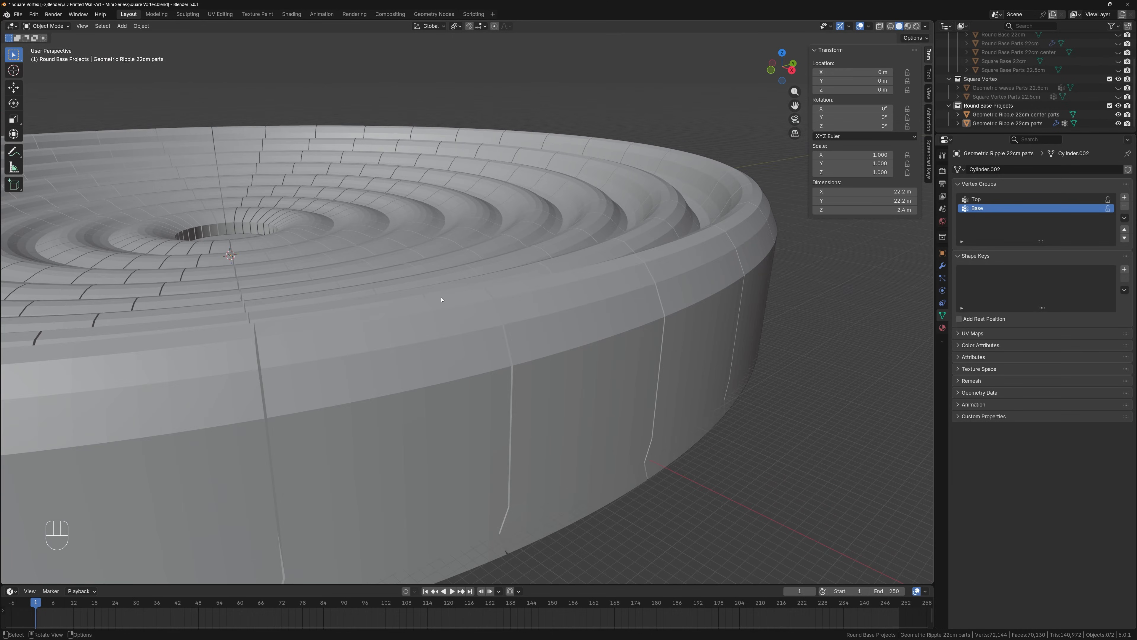
middle_click_drag(483, 304, 590, 319)
scroll(515, 324, "up", 4)
middle_click_drag(404, 330, 551, 274, "shift")
left_click(508, 303, "shift")
left_click(553, 271)
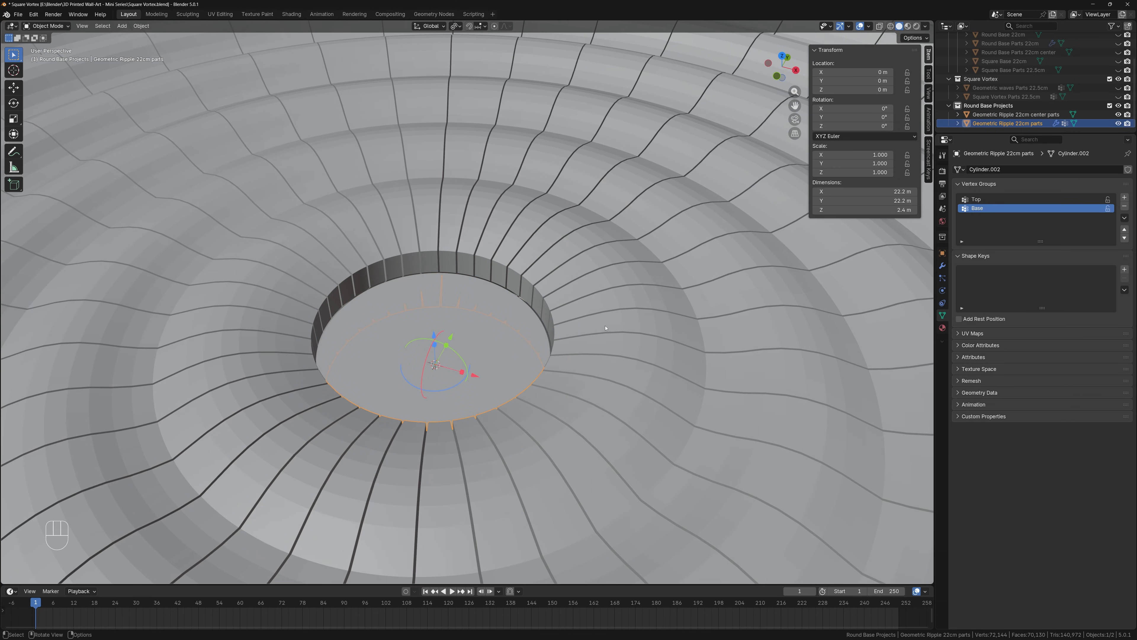
Lower the wedge's inner top edge about 0.236 m along Z with smooth proportional editing, enlarging the proportional size to about 1.772 m
key("Tab")
middle_click_drag(605, 328, 555, 239, "shift")
left_click_drag(545, 292, 575, 325)
key("g")
key("z")
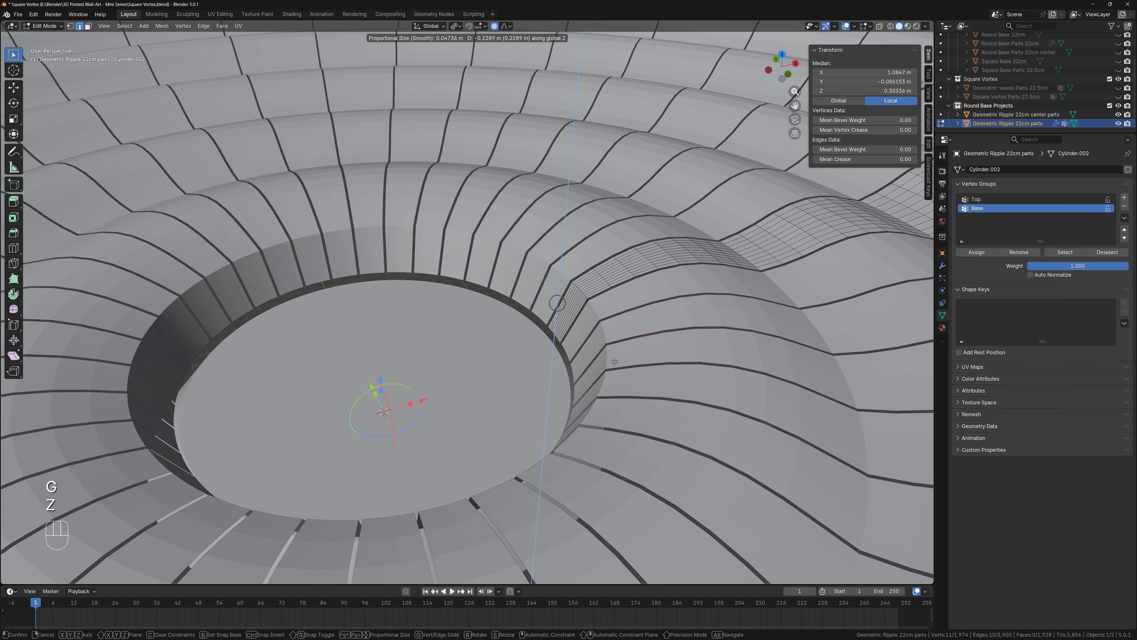
scroll(613, 362, "down", 20)
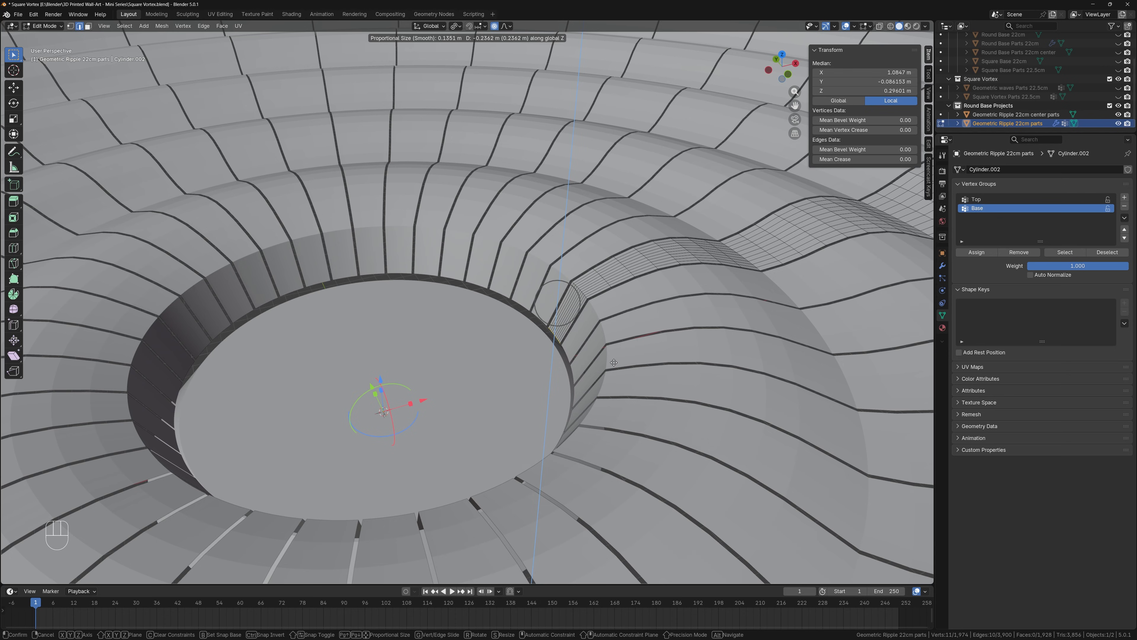
scroll(614, 361, "down", 8)
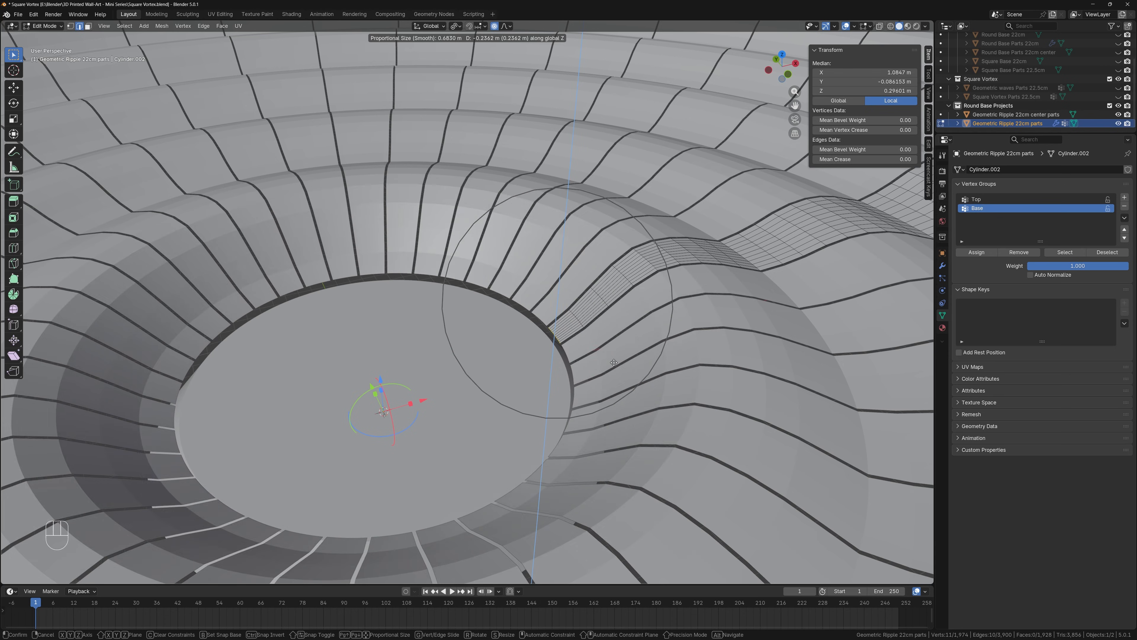
scroll(614, 362, "down", 2)
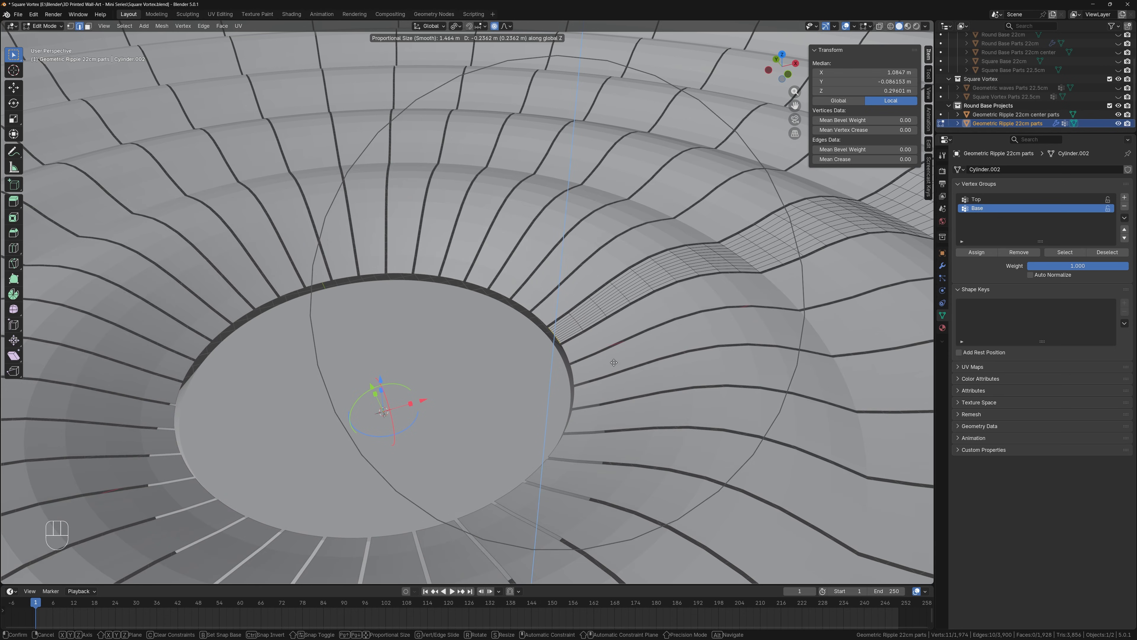
scroll(614, 362, "down", 2)
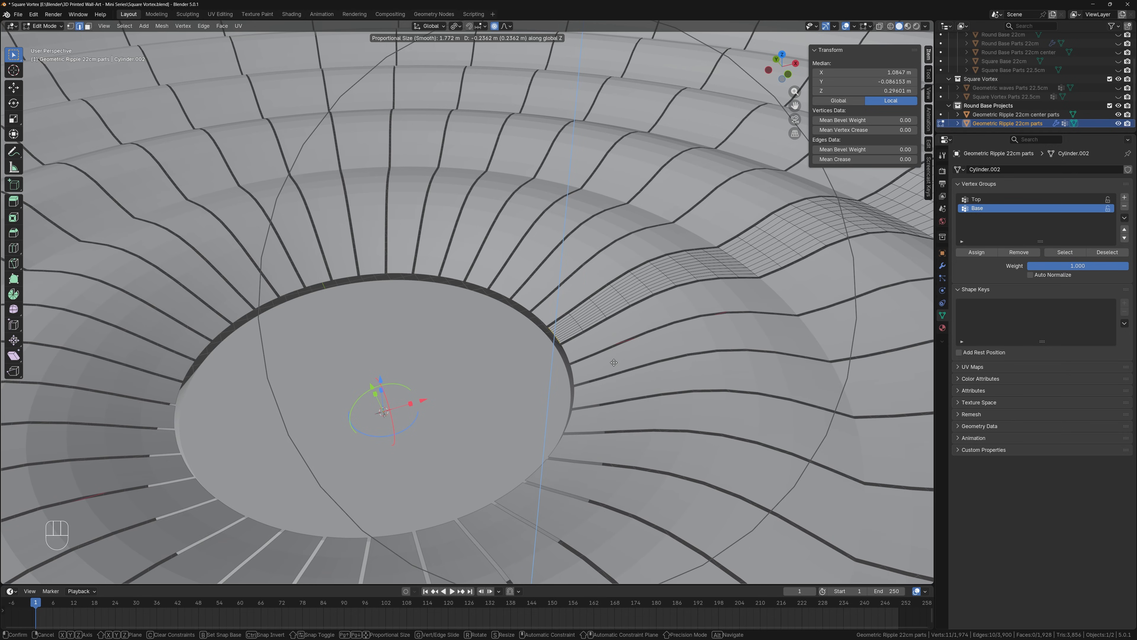
left_click(614, 363)
scroll(614, 363, "down", 5)
middle_click_drag(614, 362, 540, 381, "shift")
middle_click_drag(540, 381, 704, 247)
scroll(505, 331, "down", 6)
scroll(521, 332, "up", 5)
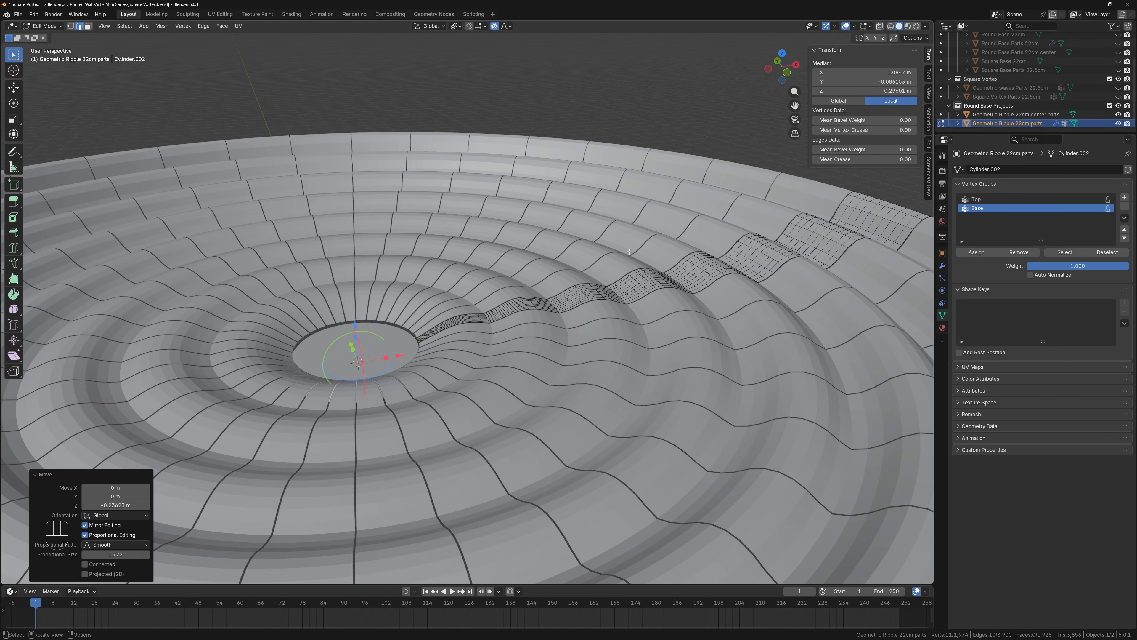
Switch to editing the Geometric Ripple 22cm center parts mesh and select only the disc's round top face
scroll(426, 317, "up", 6)
middle_click_drag(433, 349, 409, 349)
scroll(408, 349, "down", 5)
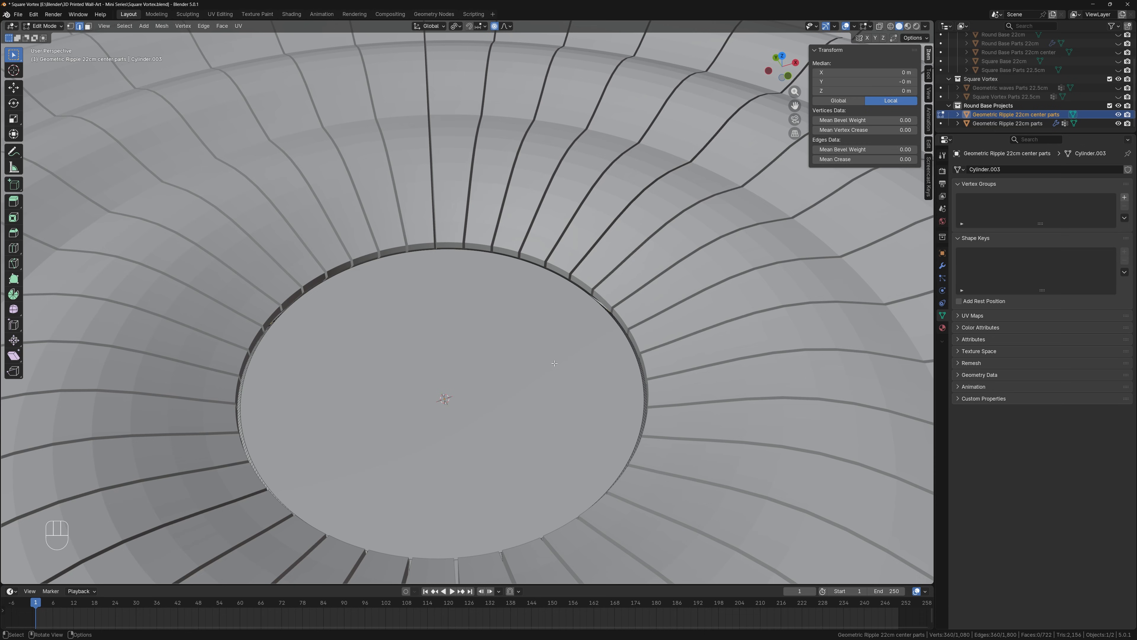
key("Tab")
key("Tab")
middle_click_drag(523, 366, 633, 333, "shift")
key("alt+z")
key("1")
middle_click_drag(631, 338, 539, 379)
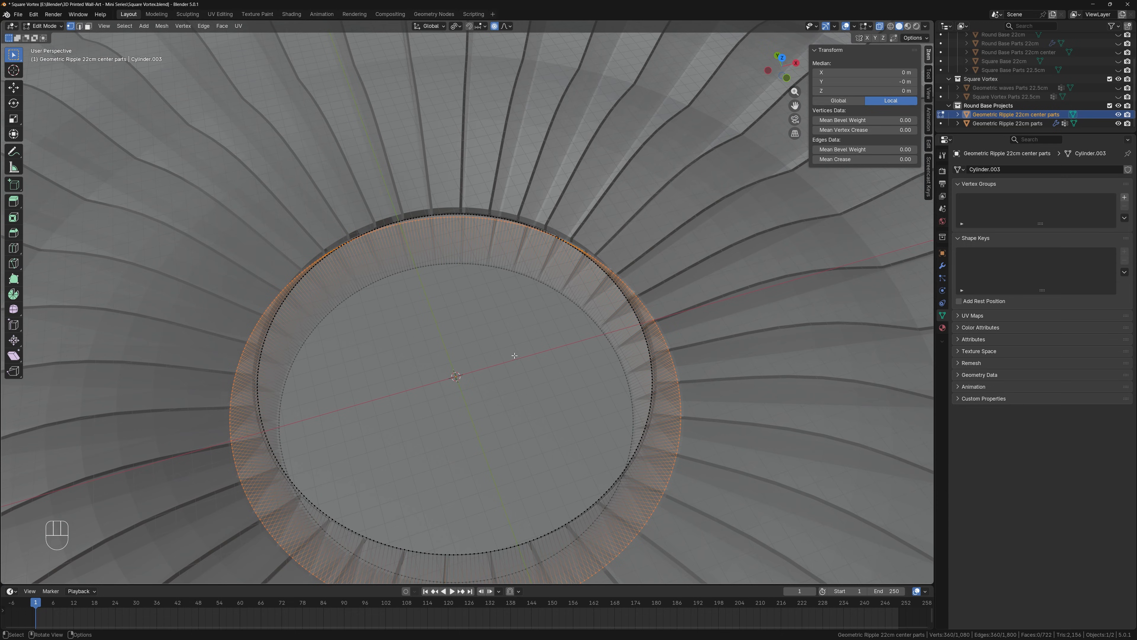
key("alt+z")
left_click(463, 357)
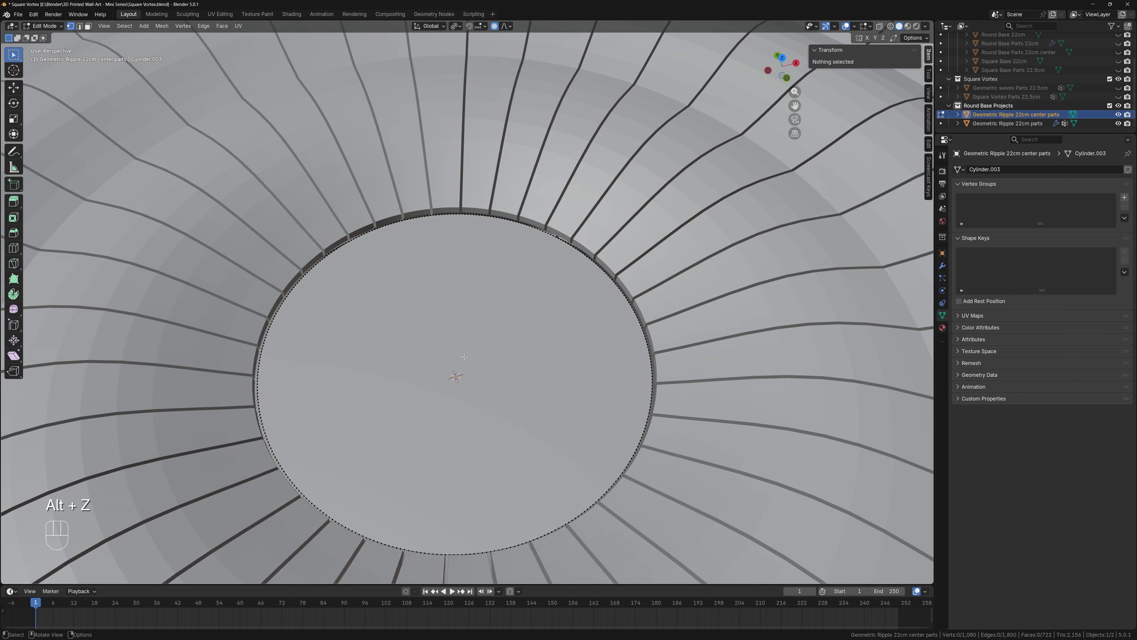
key("3")
left_click(463, 361)
middle_click_drag(498, 380, 652, 315, "shift")
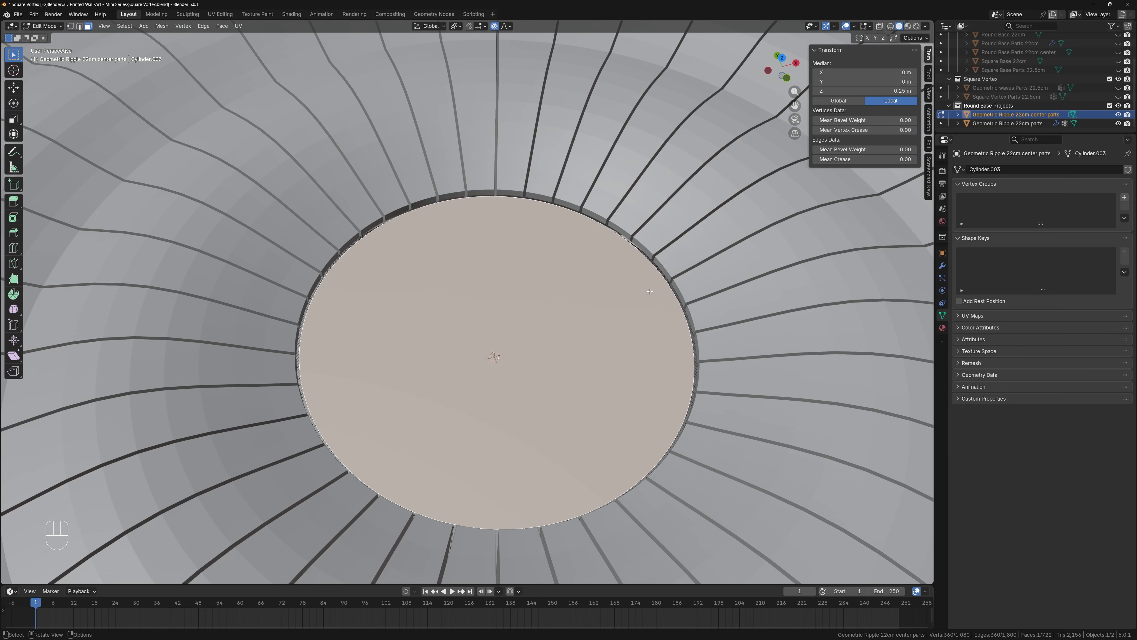
Inset the disc's top face about 0.88 m, turn off proportional editing, and scale the inner face down to about 0.109
key("i")
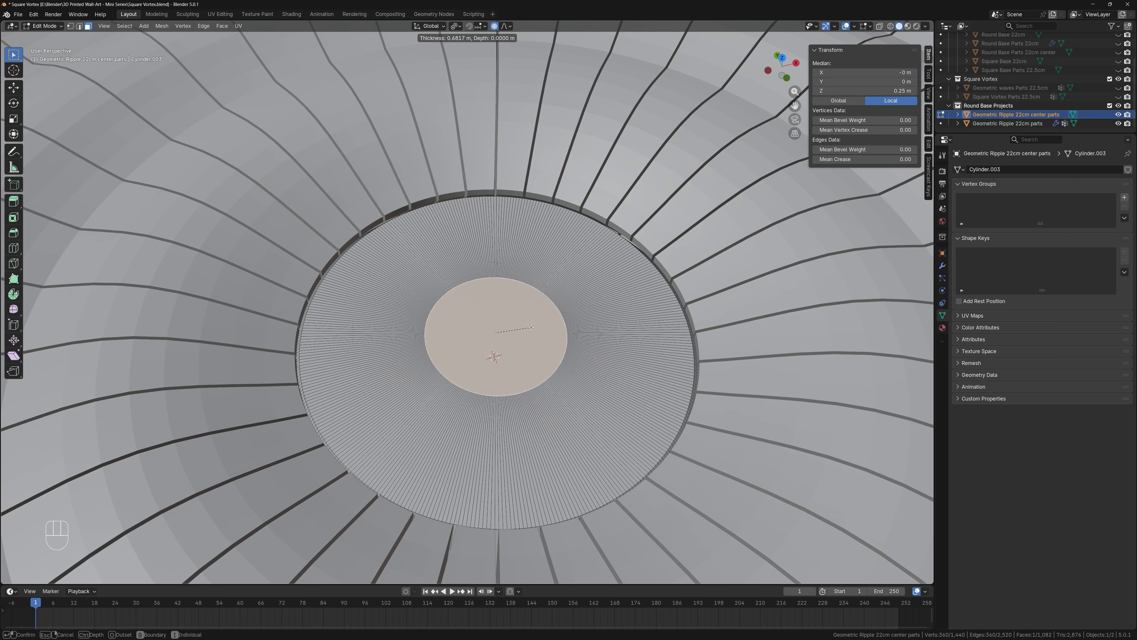
left_click(496, 333)
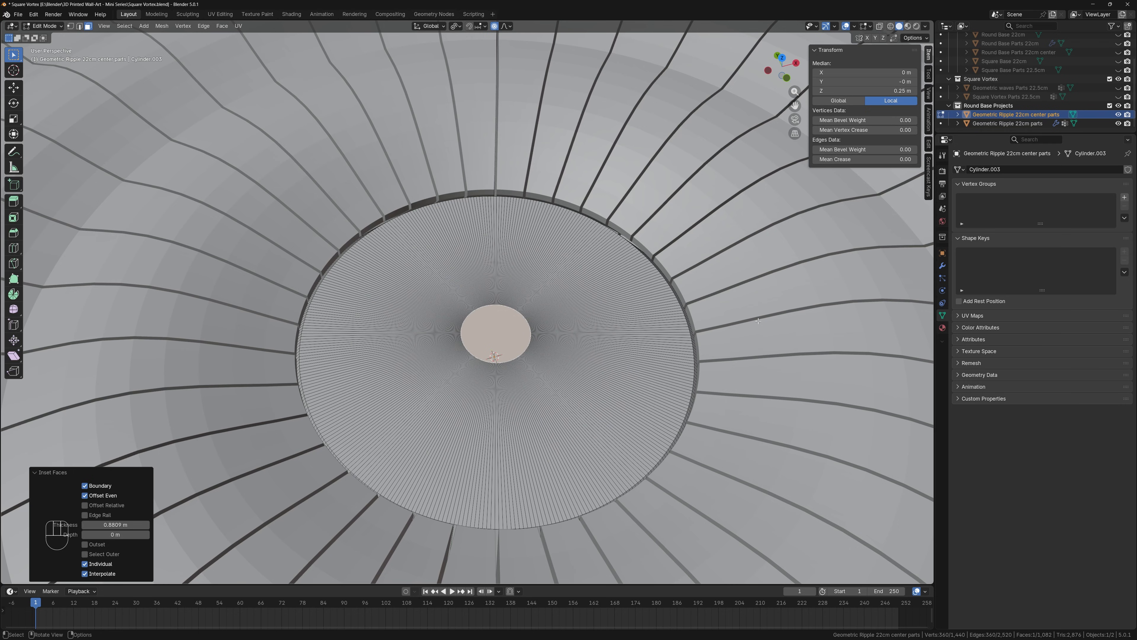
key("s")
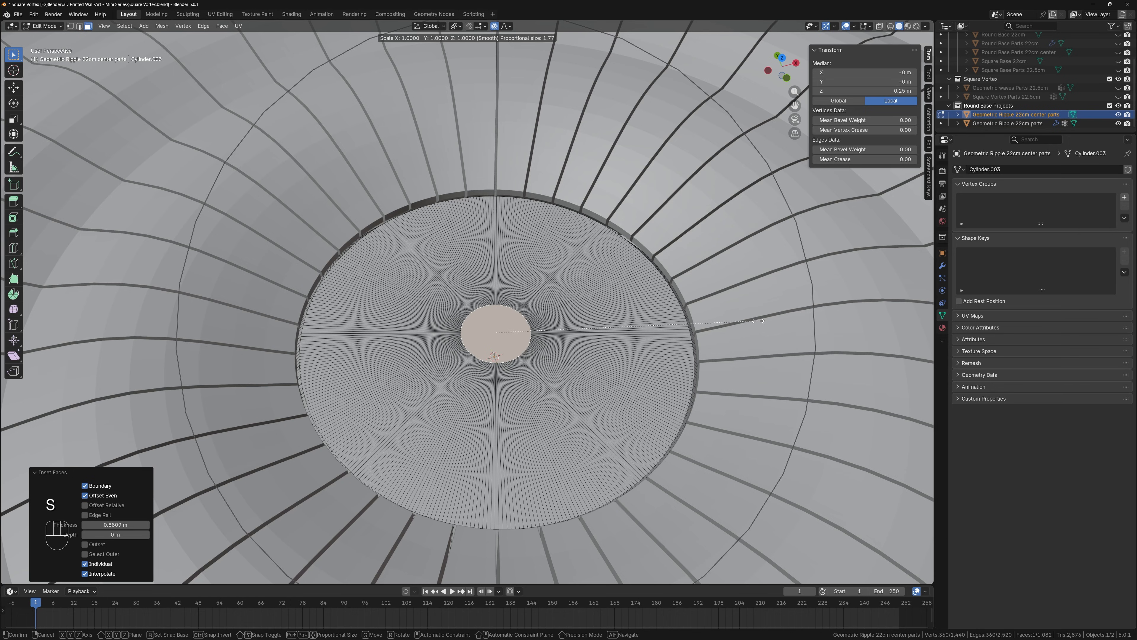
right_click(766, 313)
key("o")
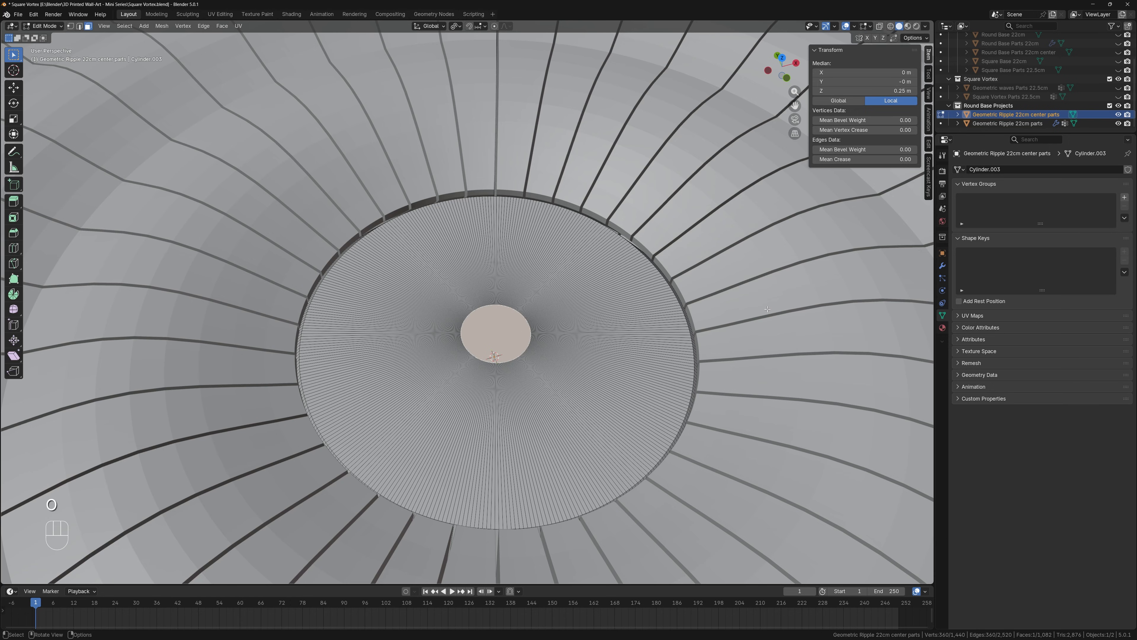
key("s")
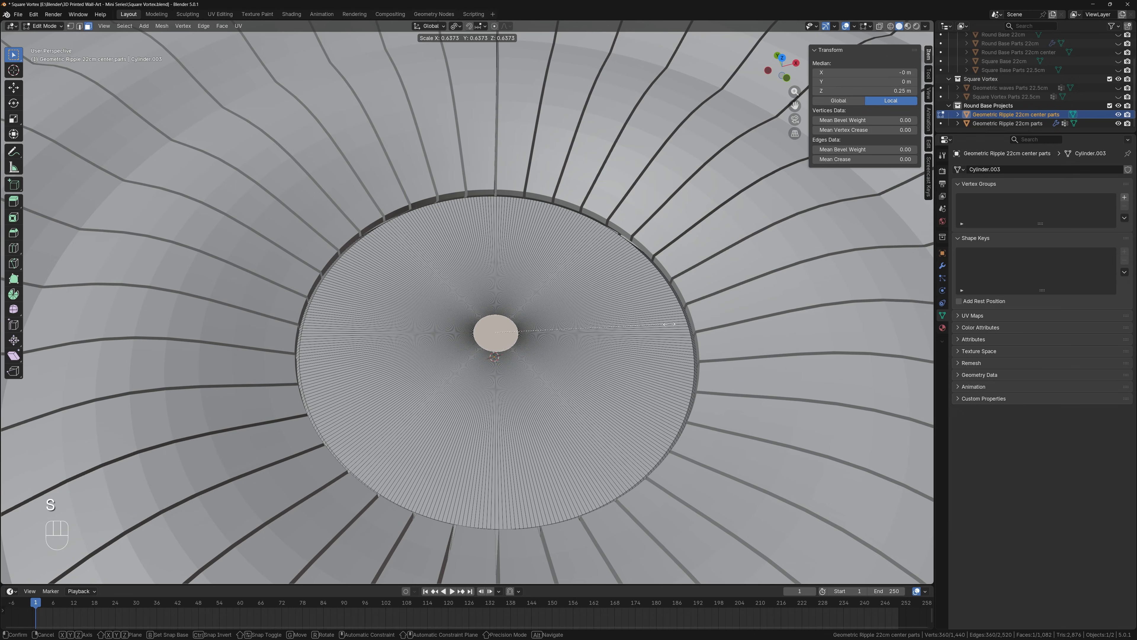
left_click(519, 334)
middle_click_drag(542, 304, 505, 314)
scroll(528, 267, "up", 3)
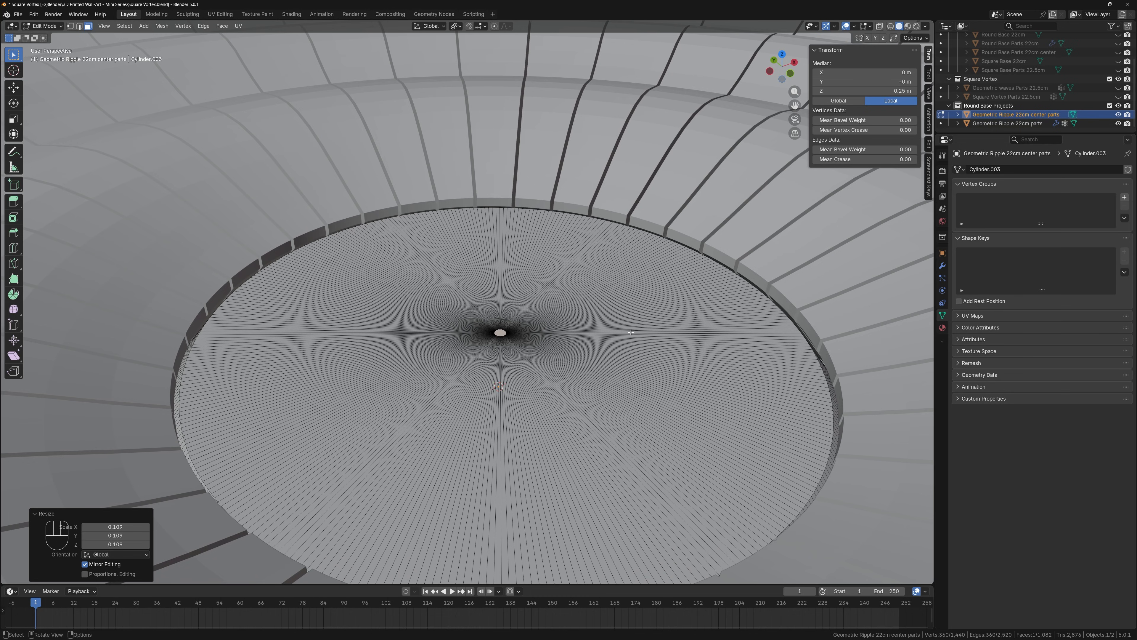
Add six evenly spaced concentric loop cuts between the small centre face and the disc's outer edge, without sliding them
key("ctrl+r")
scroll(647, 337, "up", 5)
scroll(647, 336, "up", 1)
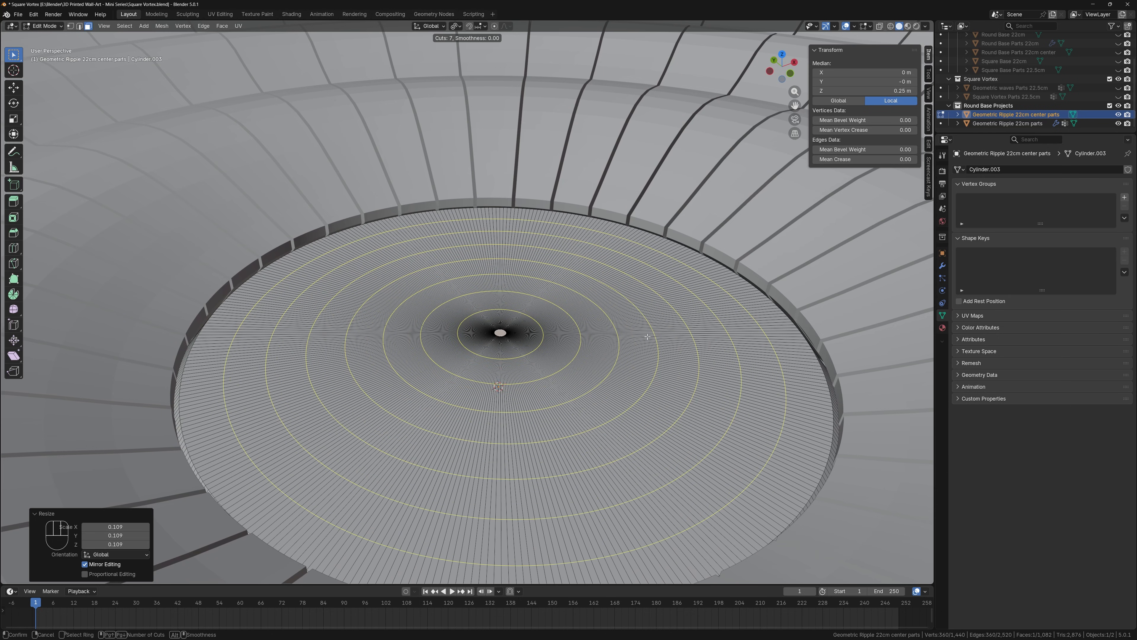
scroll(647, 336, "down", 1)
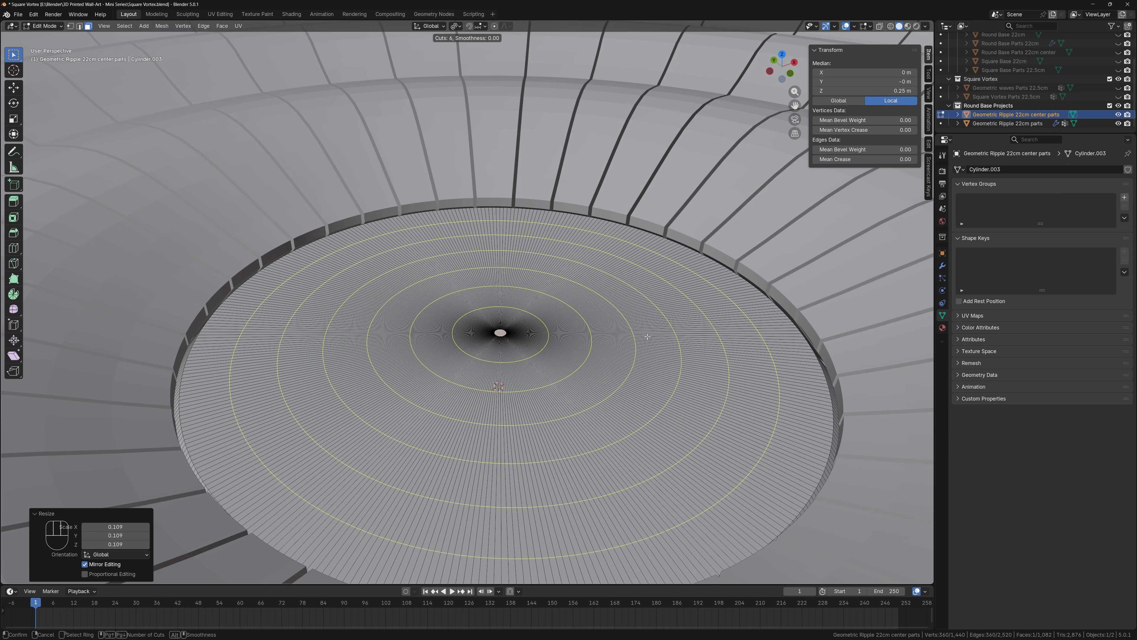
left_click(648, 336)
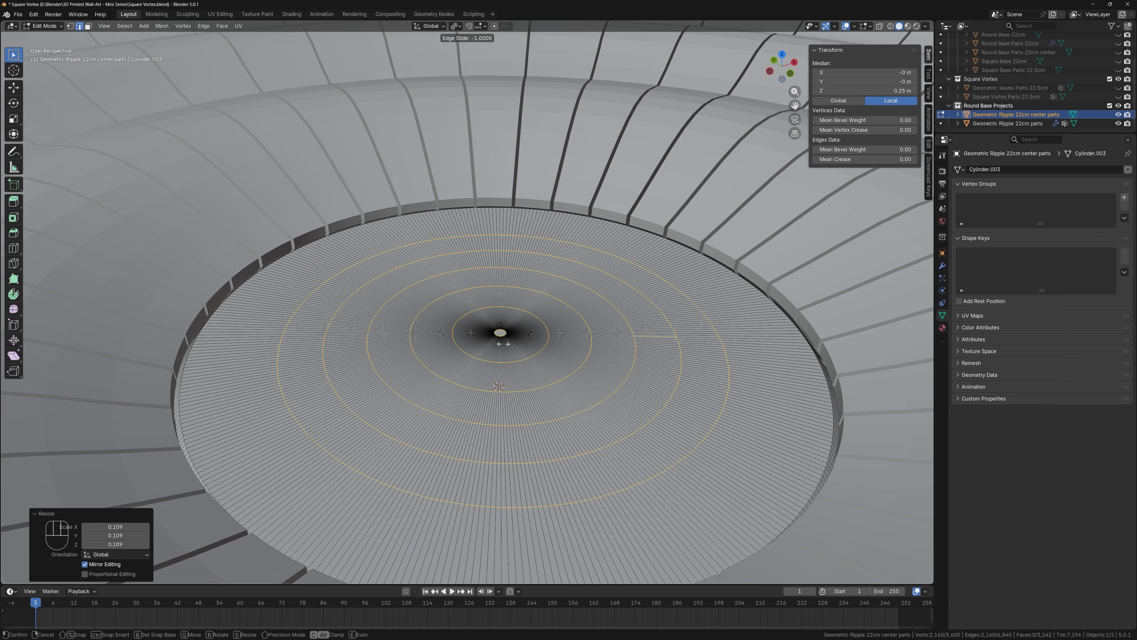
right_click(550, 343)
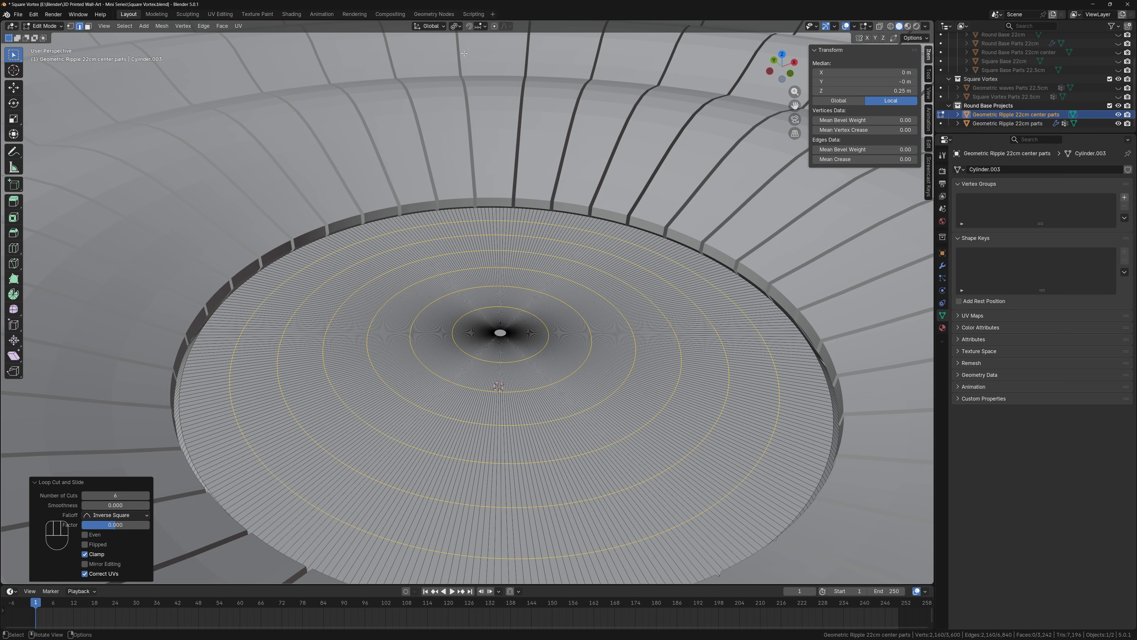
Enable proportional editing and raise the small centre face about 0.452 m along Z, with a smooth proportional size of about 0.826 m
key("o")
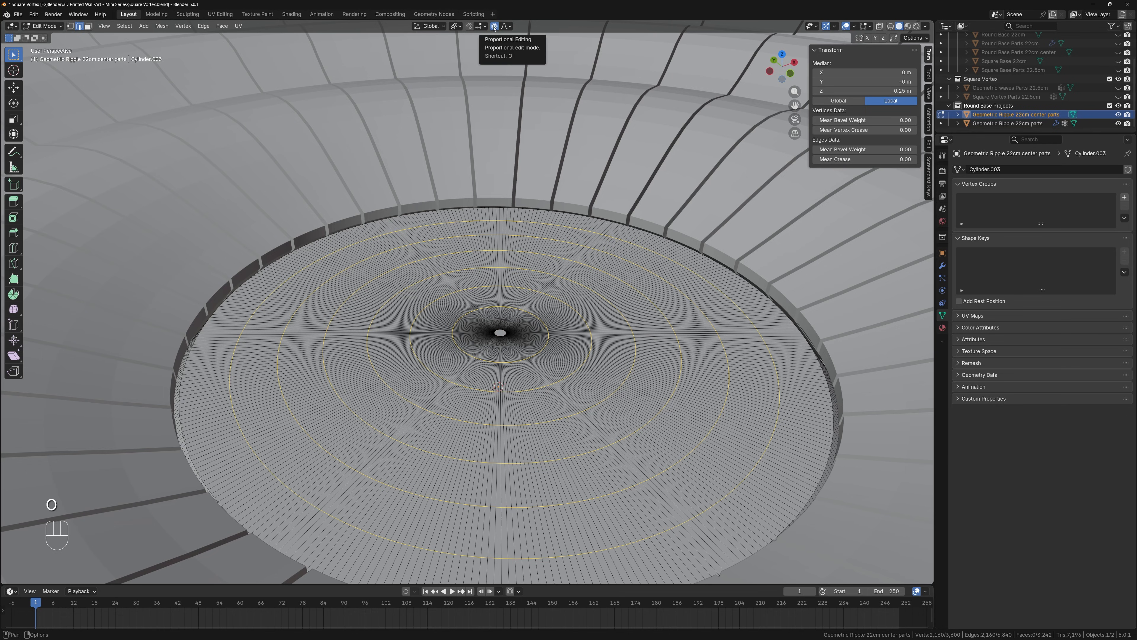
left_click(500, 332, "alt")
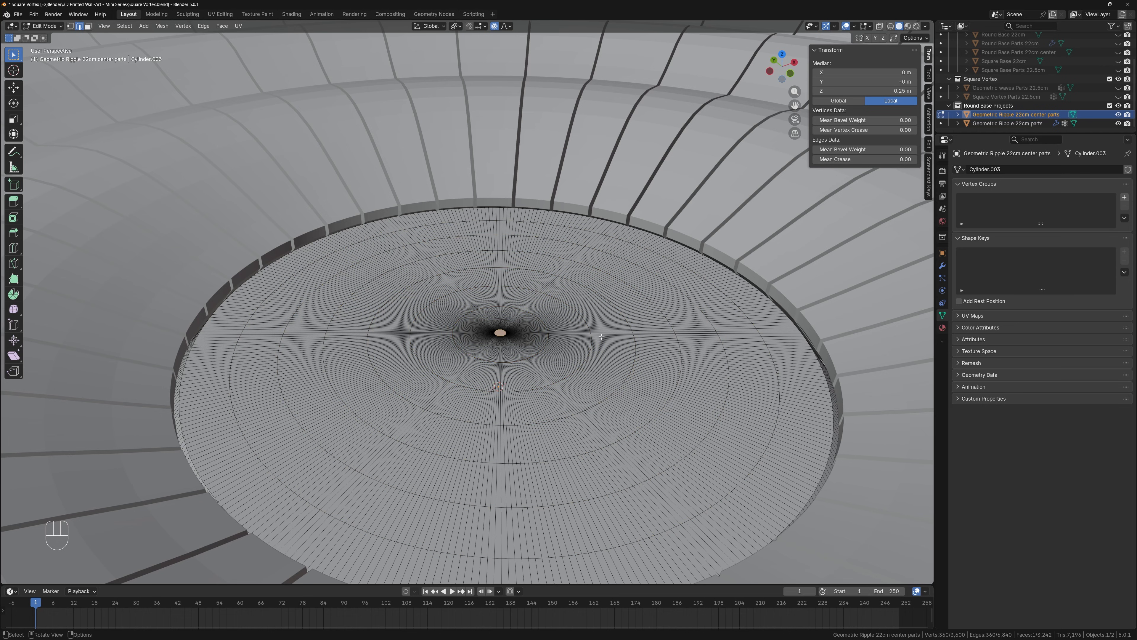
key("g")
key("z")
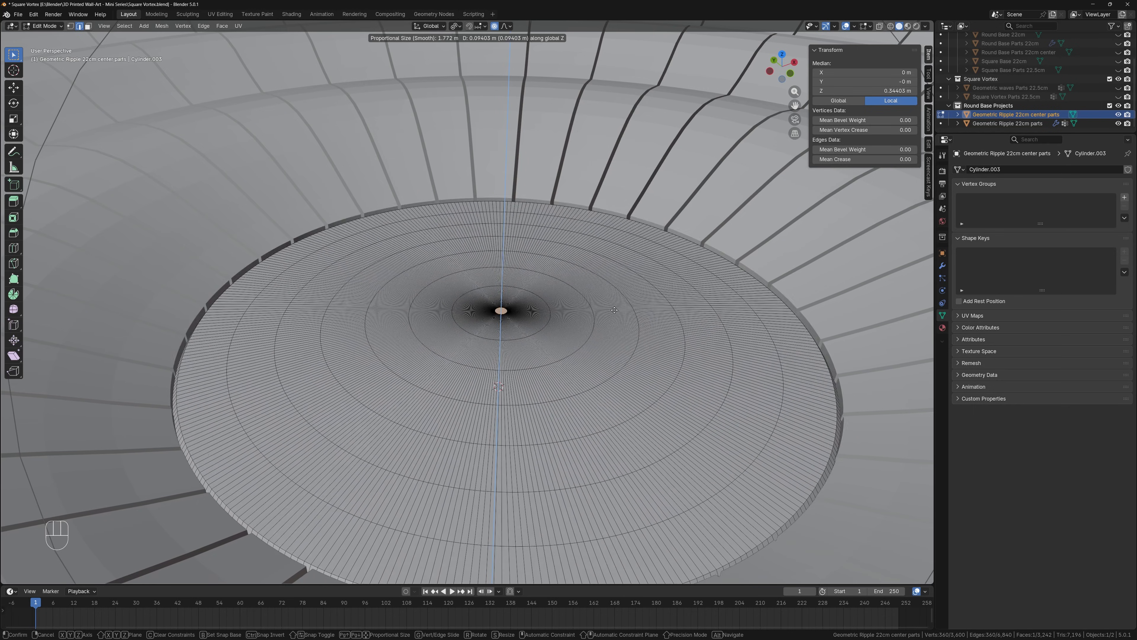
scroll(618, 309, "down", 2)
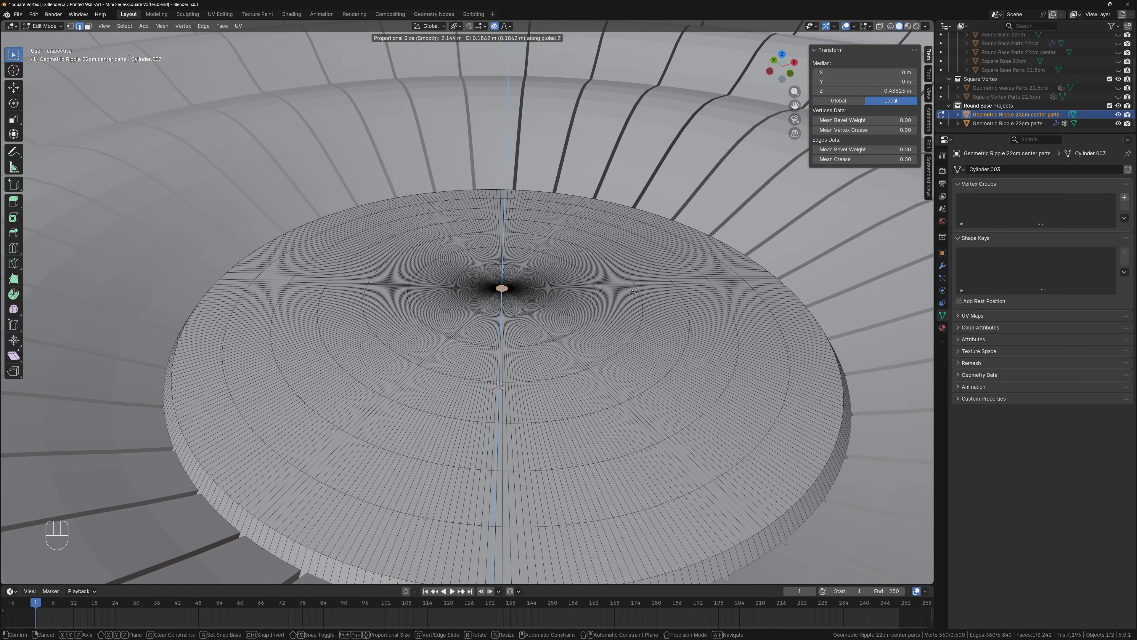
scroll(633, 293, "up", 8)
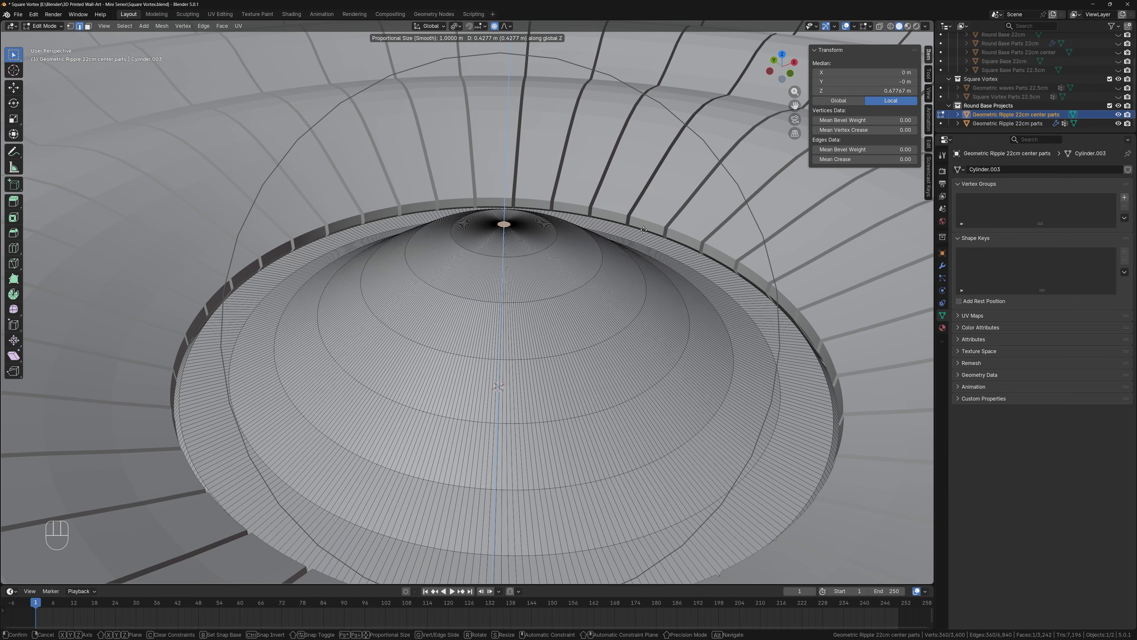
scroll(644, 223, "up", 2)
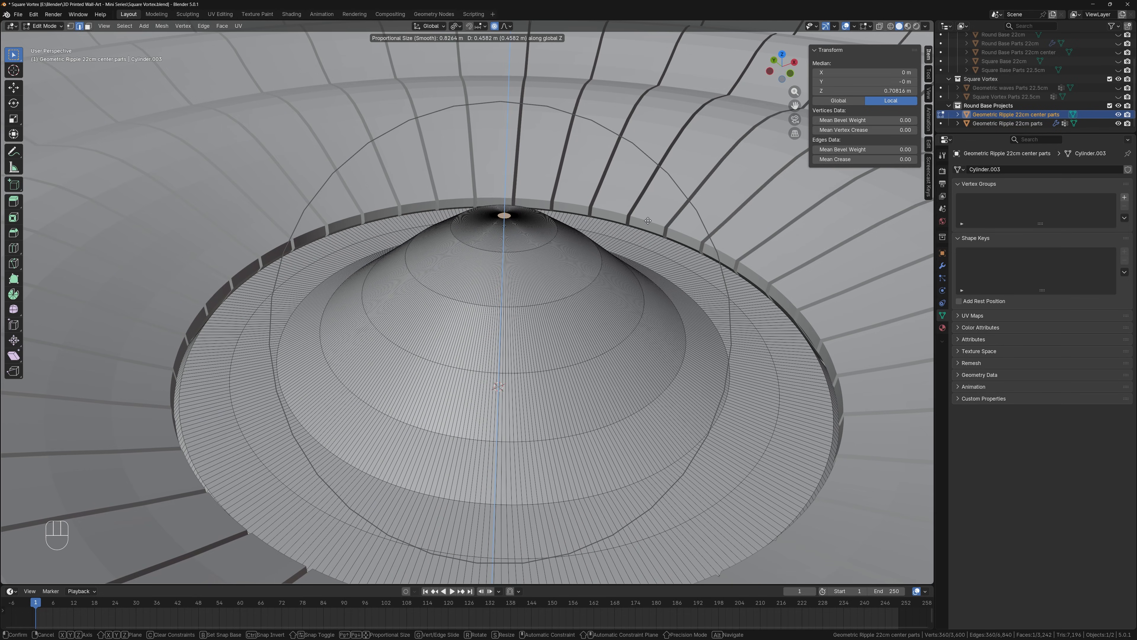
left_click(649, 223)
Hide the Geometric Ripple 22cm parts object, and hide the center piece's middle and bottom vertices, selected through X-ray in side view
middle_click_drag(649, 223, 481, 261)
key("alt+z")
scroll(622, 264, "down", 4)
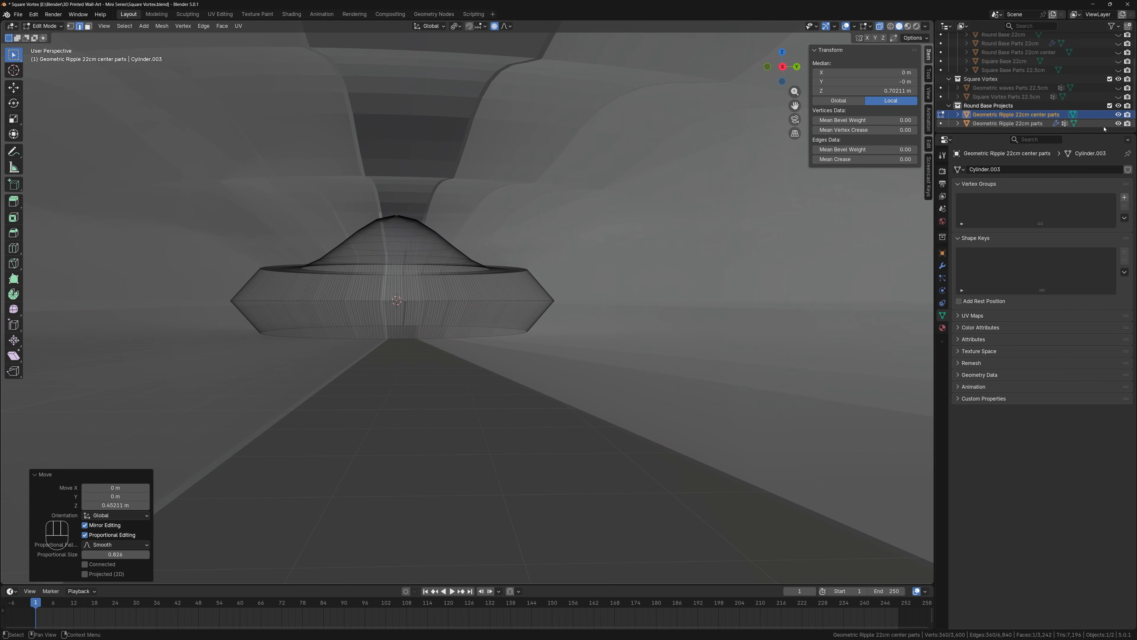
left_click(1118, 124)
middle_click_drag(599, 209, 541, 283)
scroll(670, 240, "up", 3)
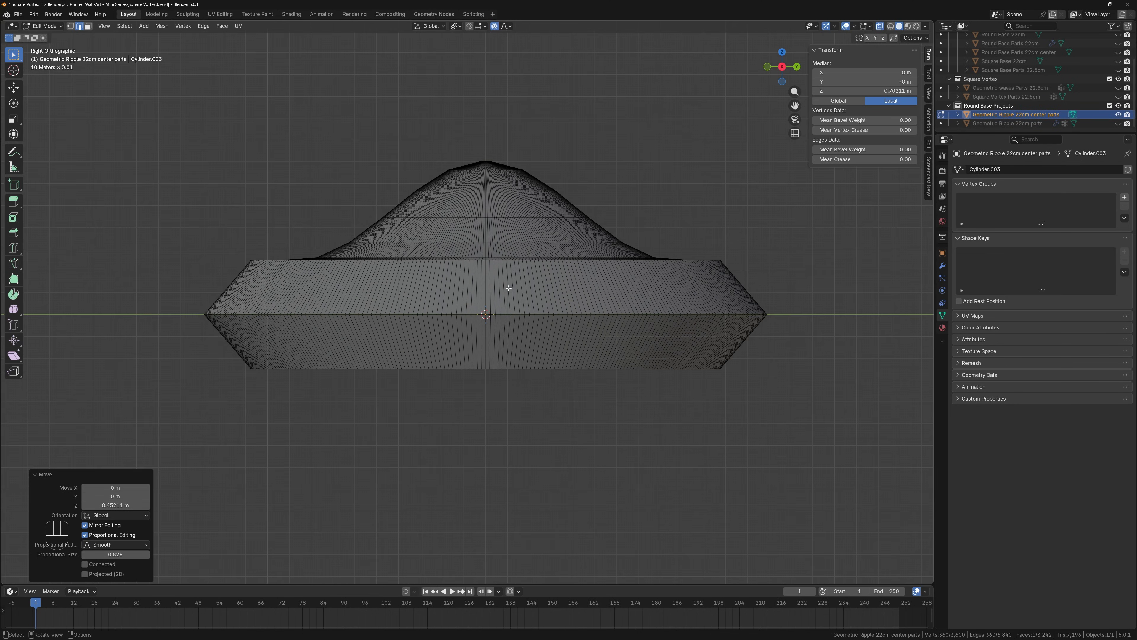
key("alt+z")
key("alt+z")
left_click_drag(157, 288, 833, 409)
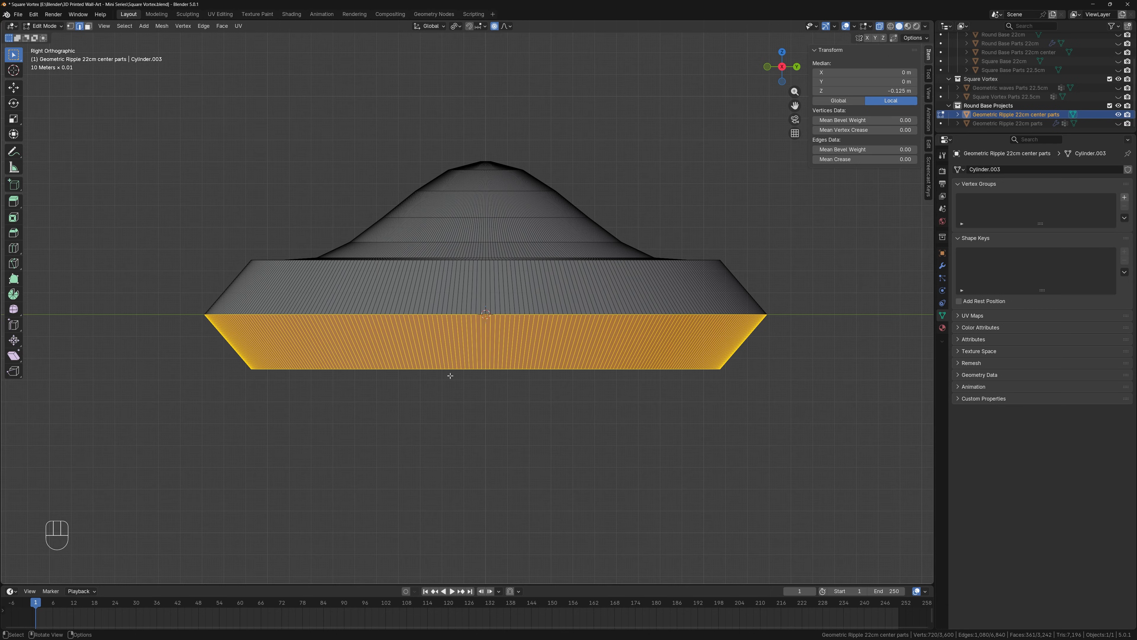
key("1")
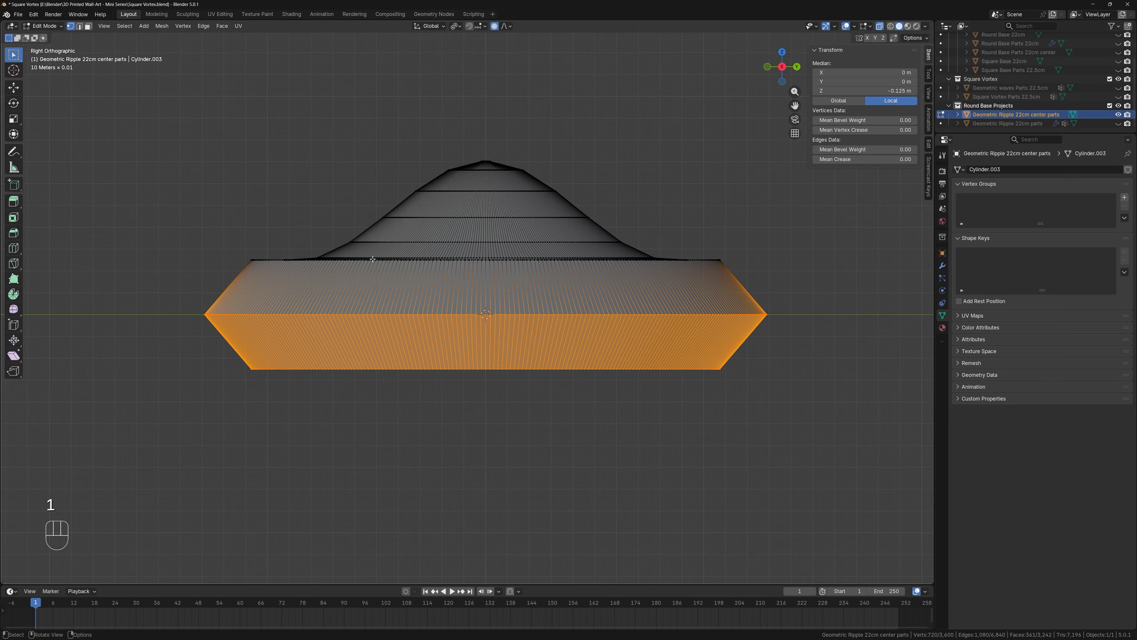
key("h")
middle_click_drag(487, 307, 640, 334)
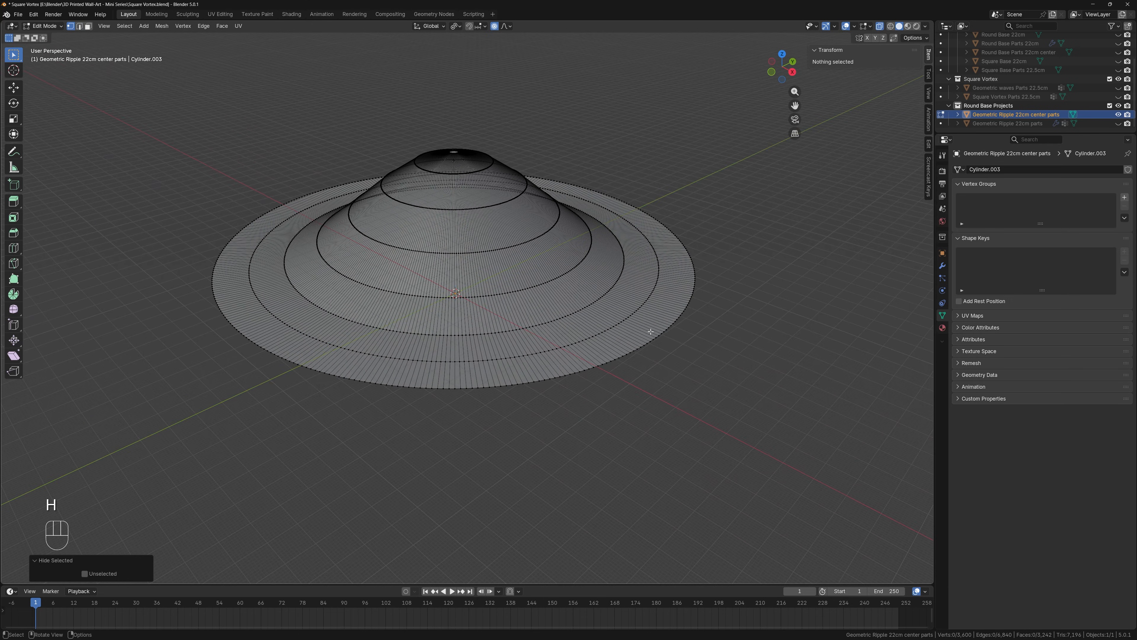
Unhide the Geometric Ripple 22cm parts, turn off X-ray, and raise the center piece's outer edge loop about 0.051 m along Z with proportional size 0.263 m
left_click(666, 329, "alt")
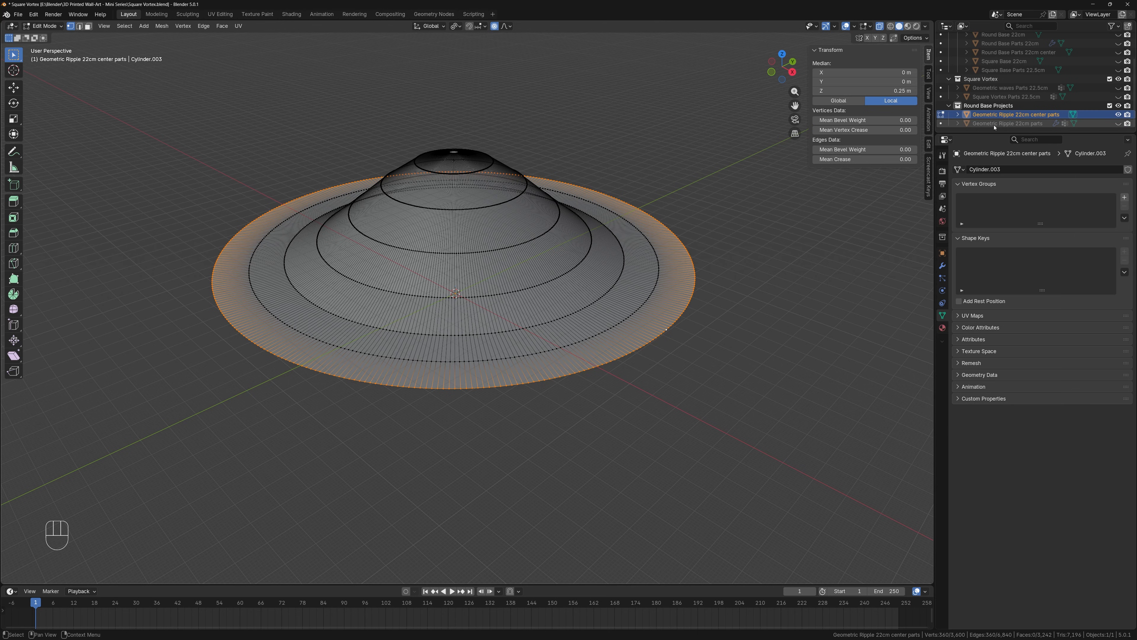
left_click(1118, 123)
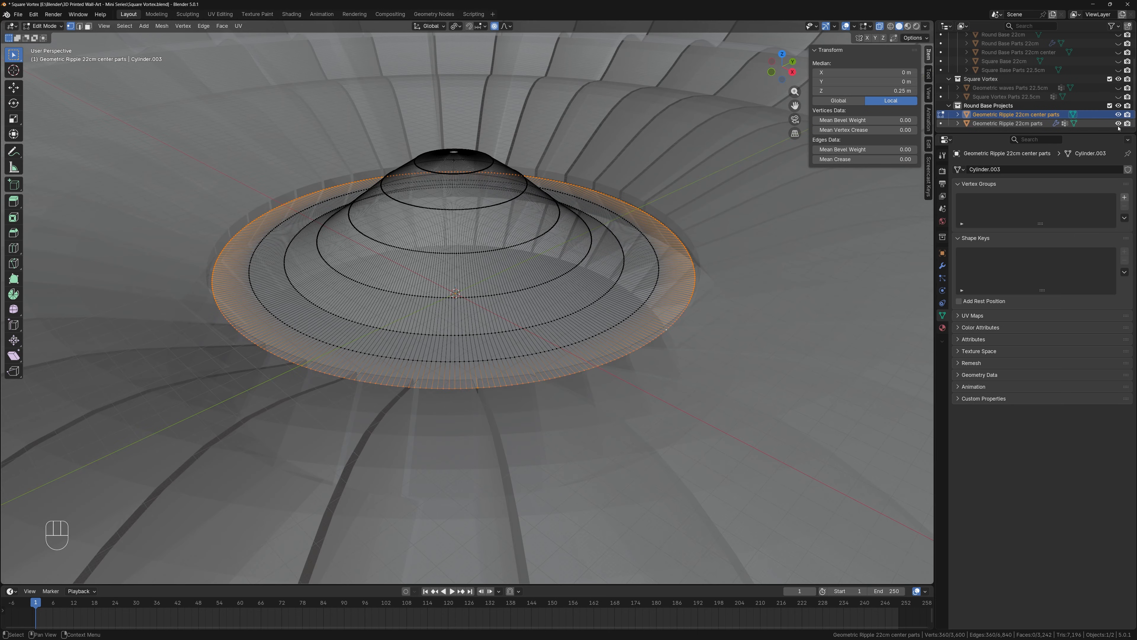
scroll(694, 157, "up", 2)
middle_click_drag(719, 142, 666, 214, "shift")
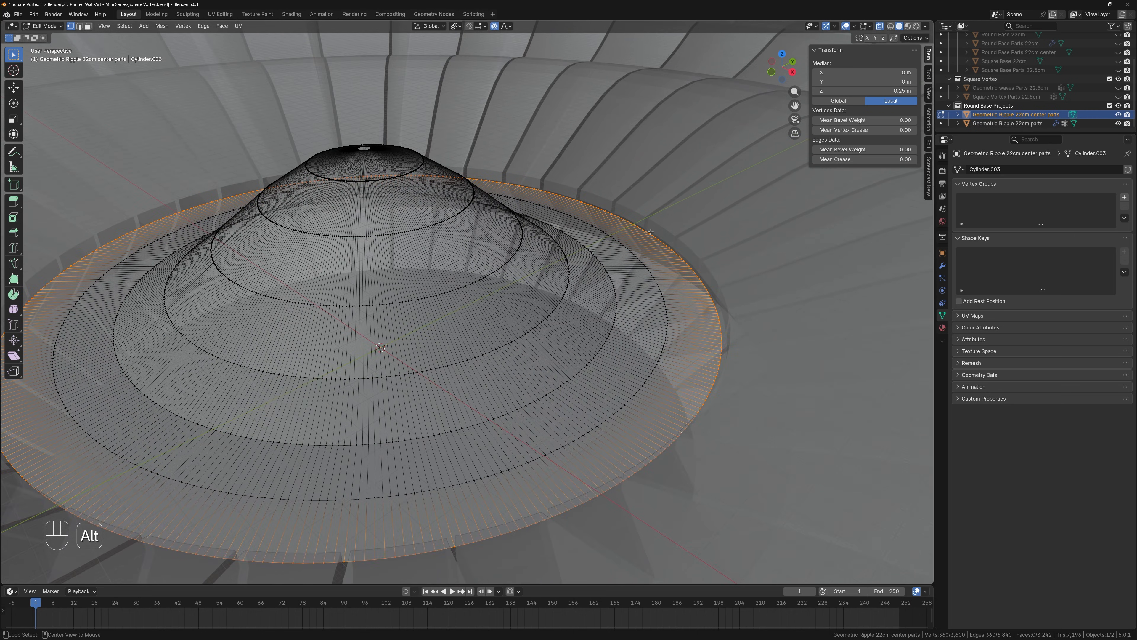
key("alt+z")
key("g")
key("z")
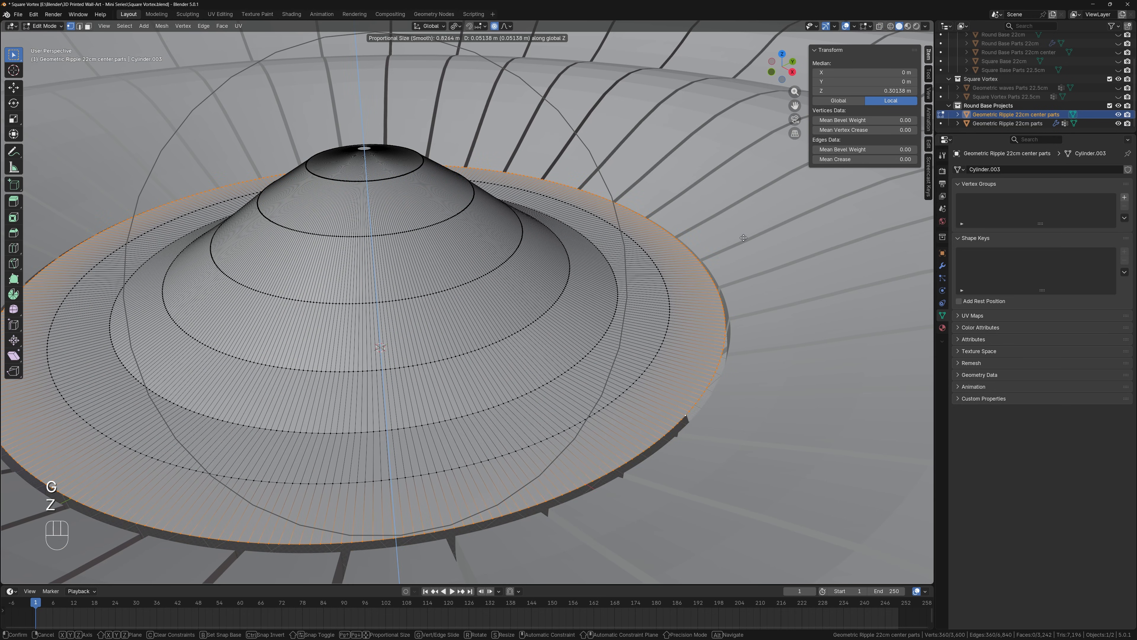
scroll(744, 237, "up", 4)
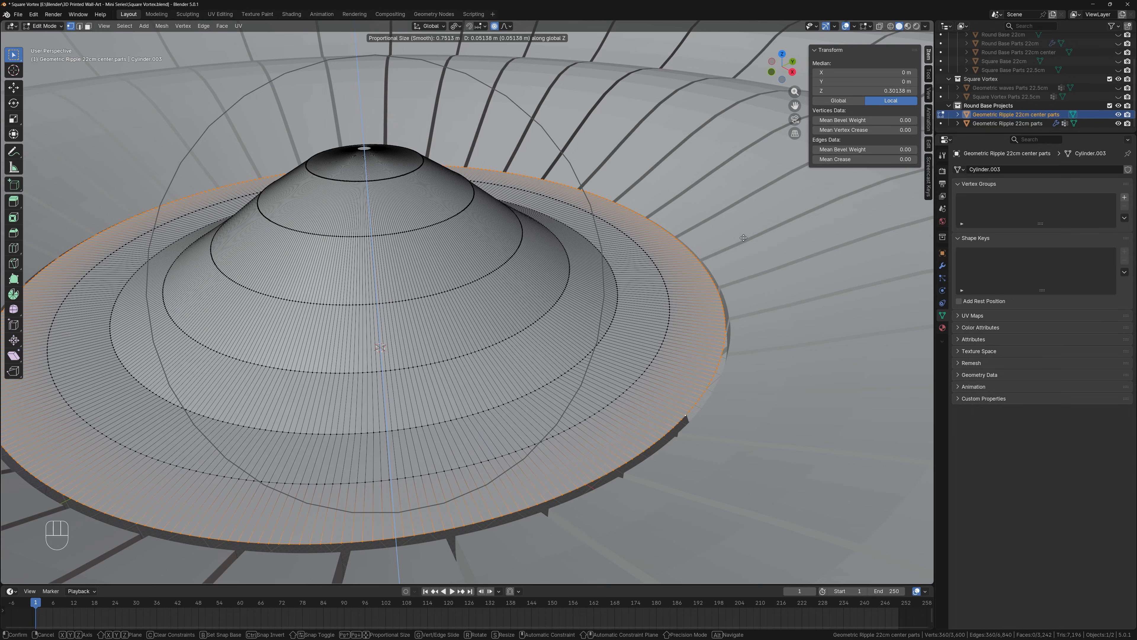
scroll(743, 237, "up", 8)
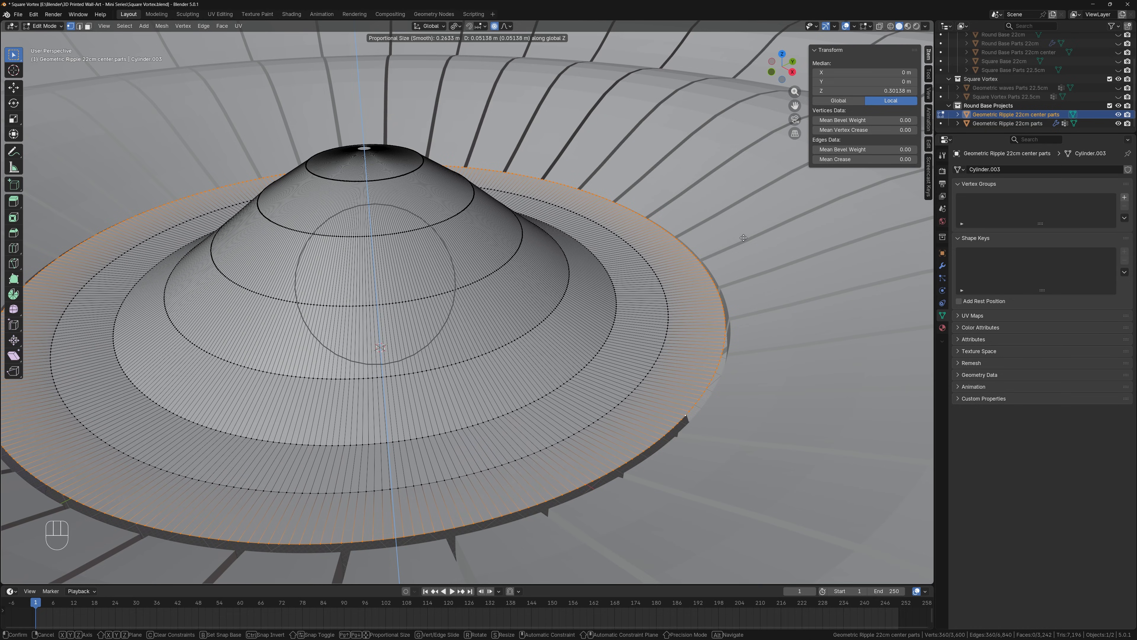
left_click(743, 238)
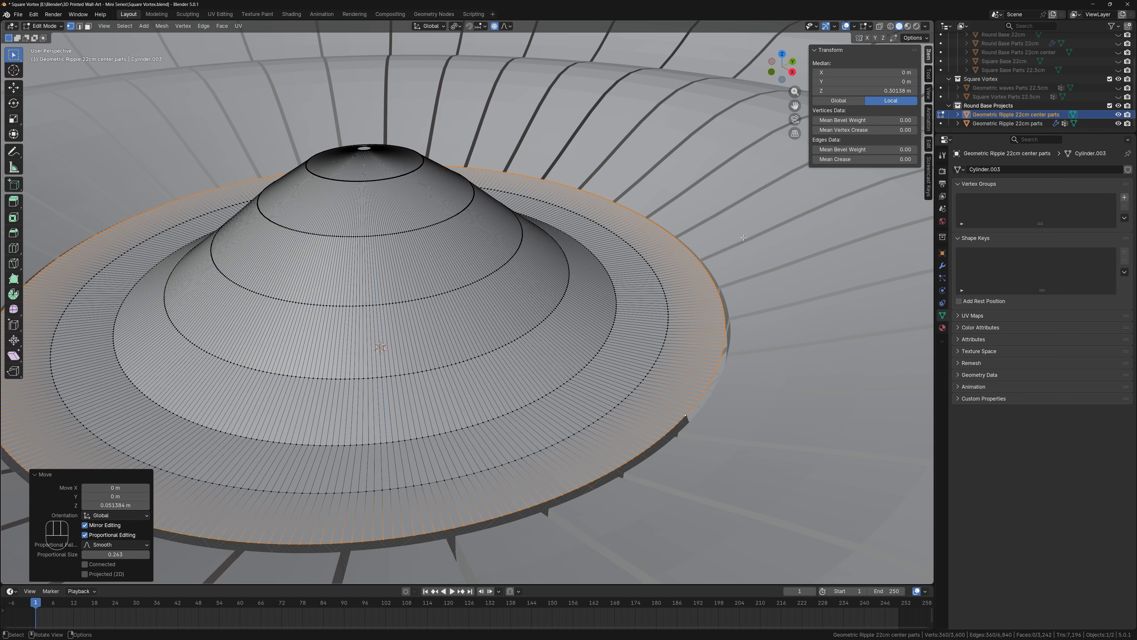
left_click(647, 243)
middle_click_drag(647, 243, 612, 291)
left_click(614, 295, "alt")
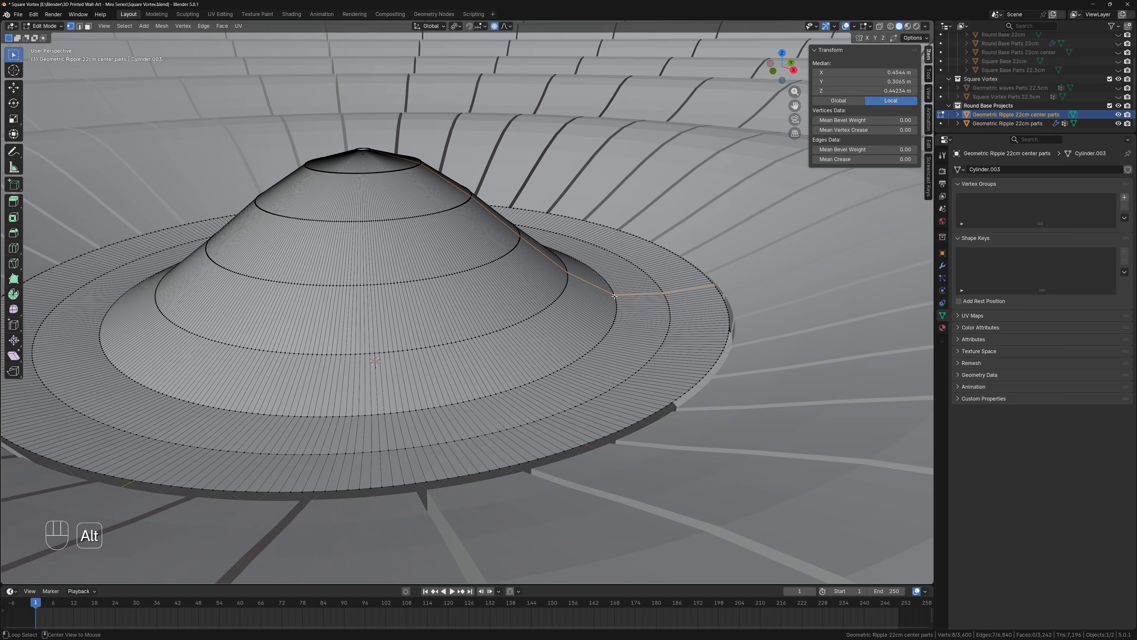
left_click(615, 306, "alt")
left_click(603, 340, "alt")
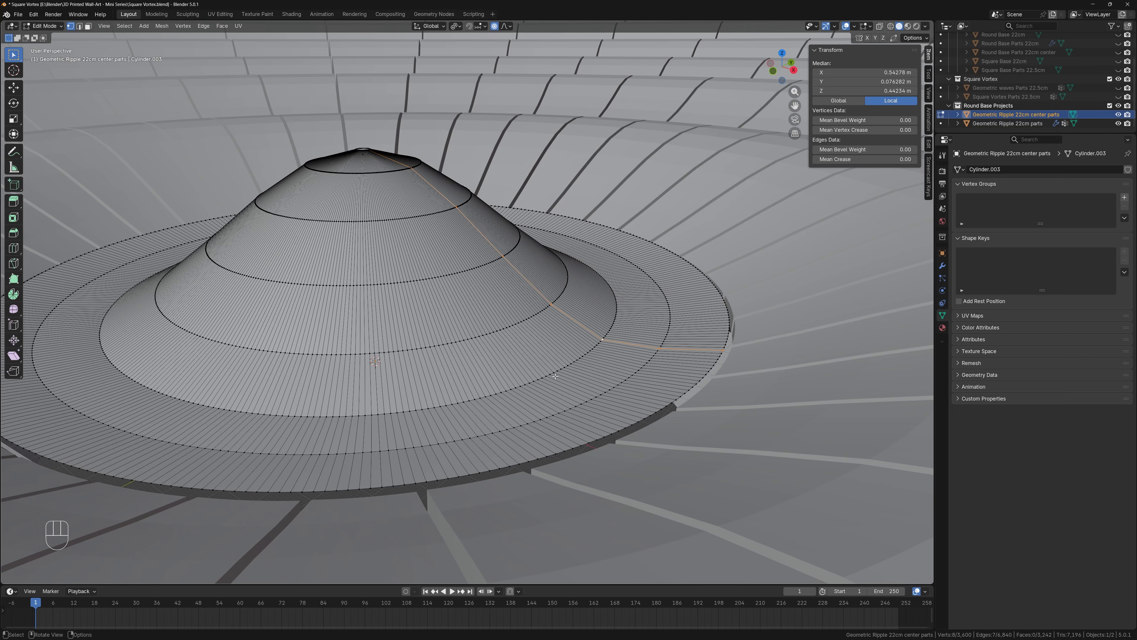
left_click(421, 409, "alt")
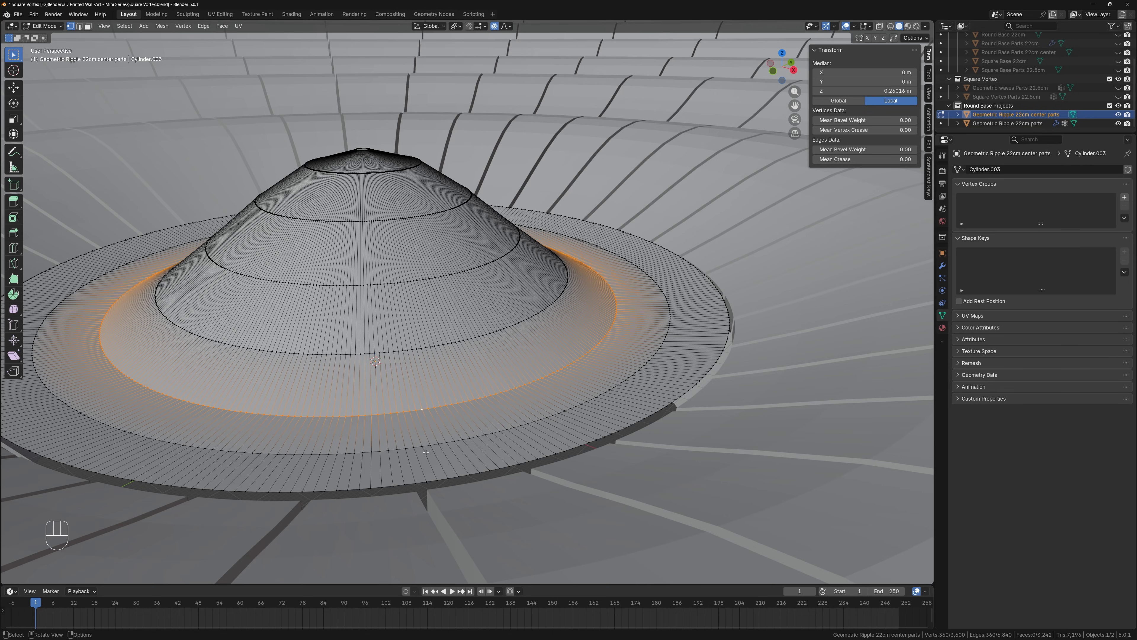
left_click(418, 447, "alt+shift")
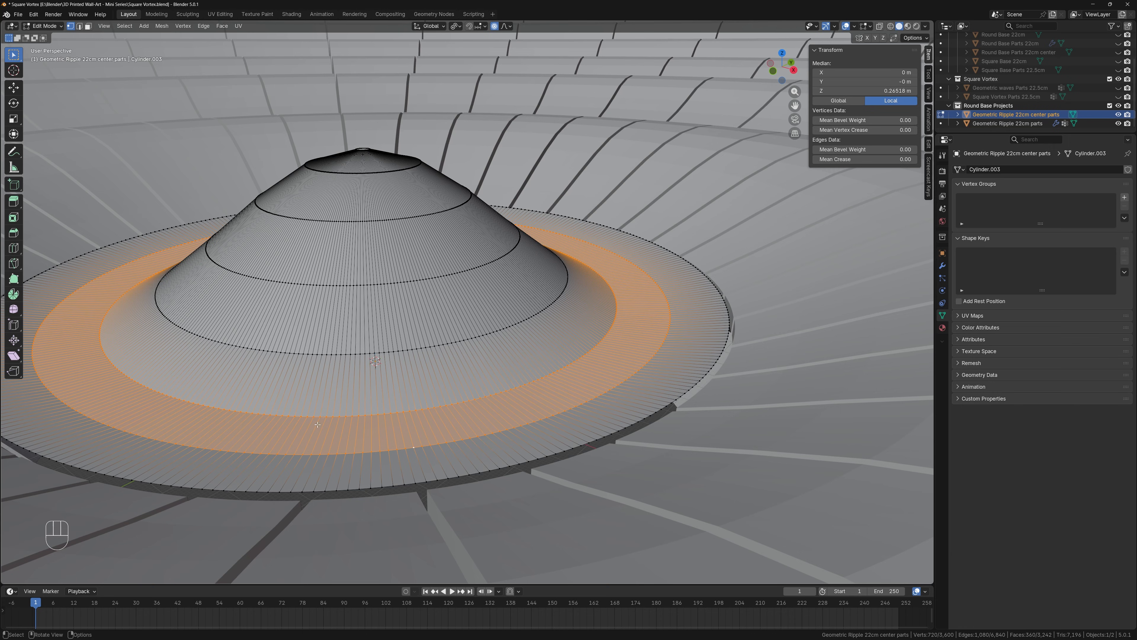
left_click(416, 415)
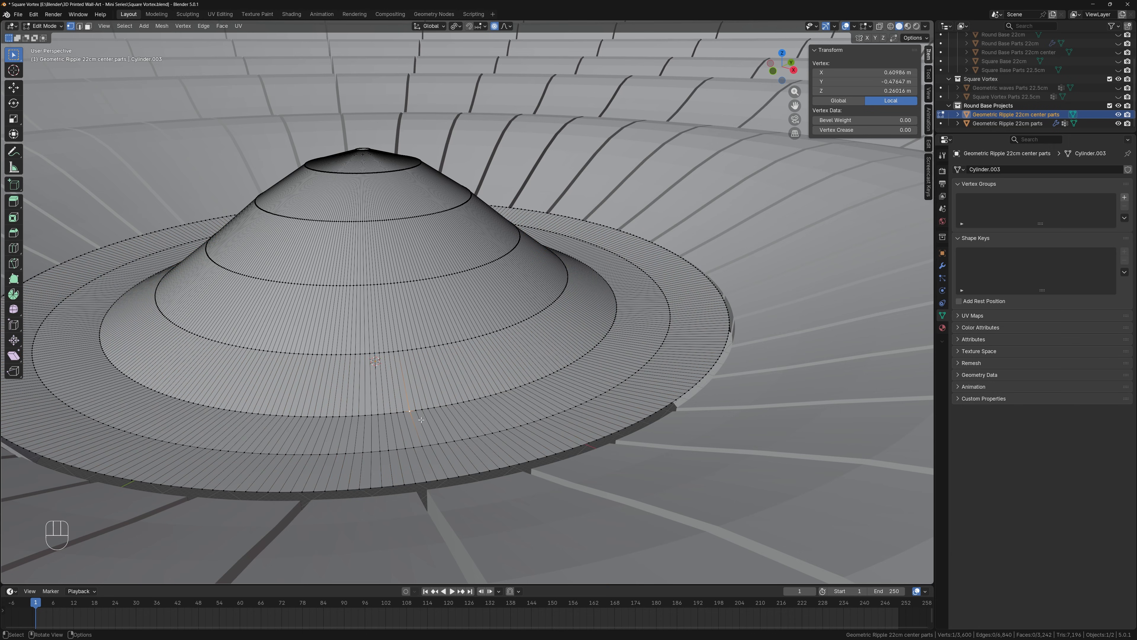
In edge selection mode, bevel the three outermost concentric edge loops inside the rim by about 0.055 m with 2 segments
key("2")
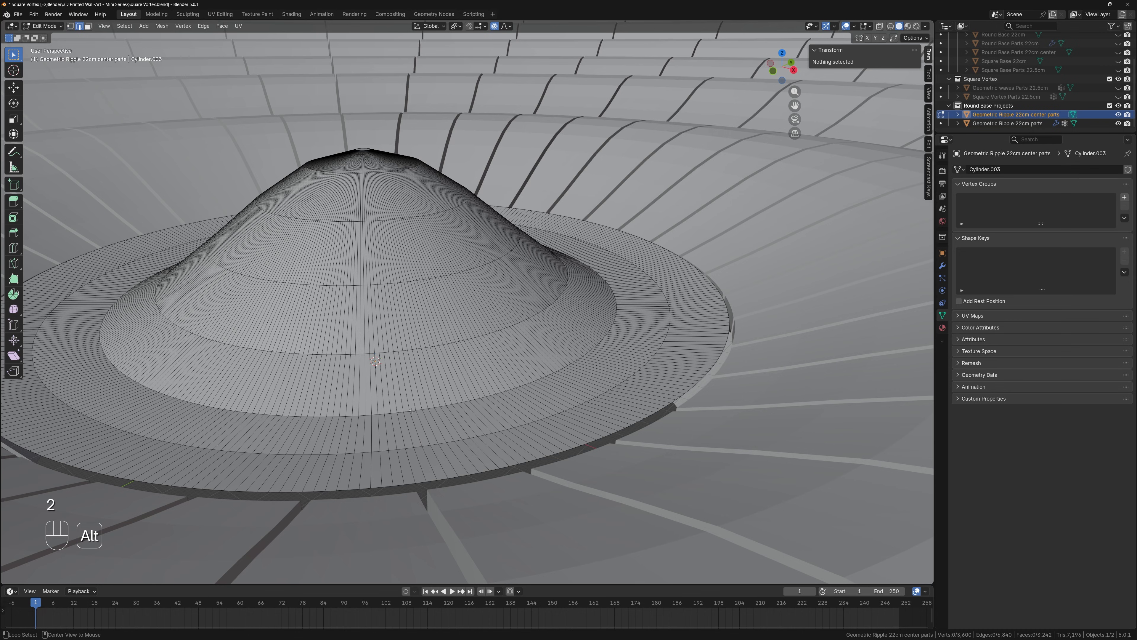
left_click(412, 410, "alt")
left_click(425, 445, "alt+shift")
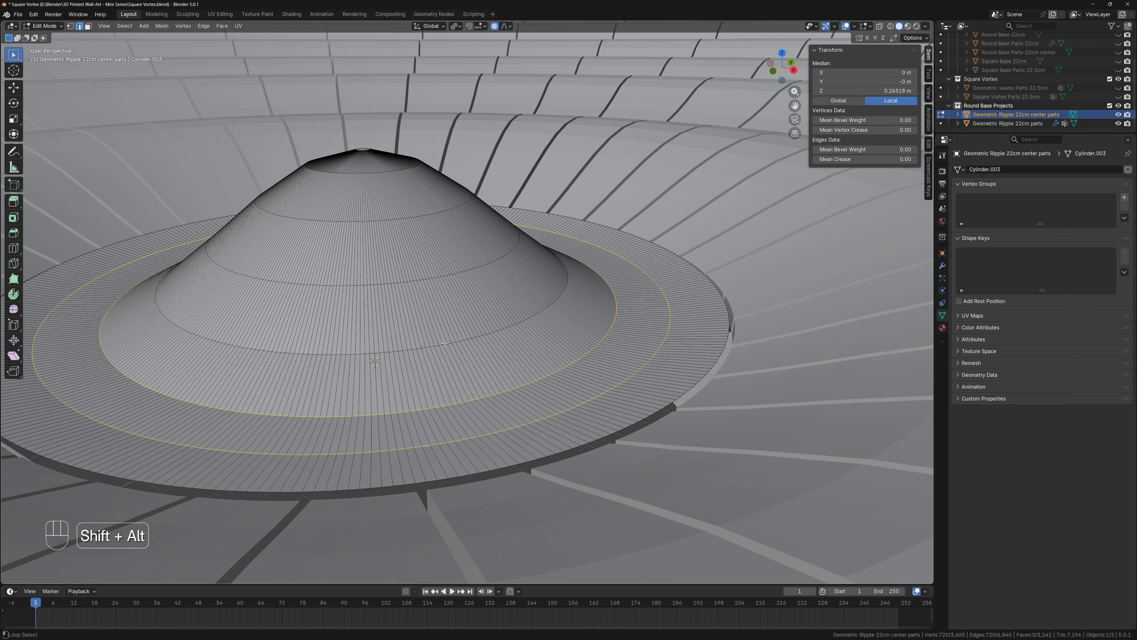
left_click(427, 346, "alt+shift")
key("ctrl+b")
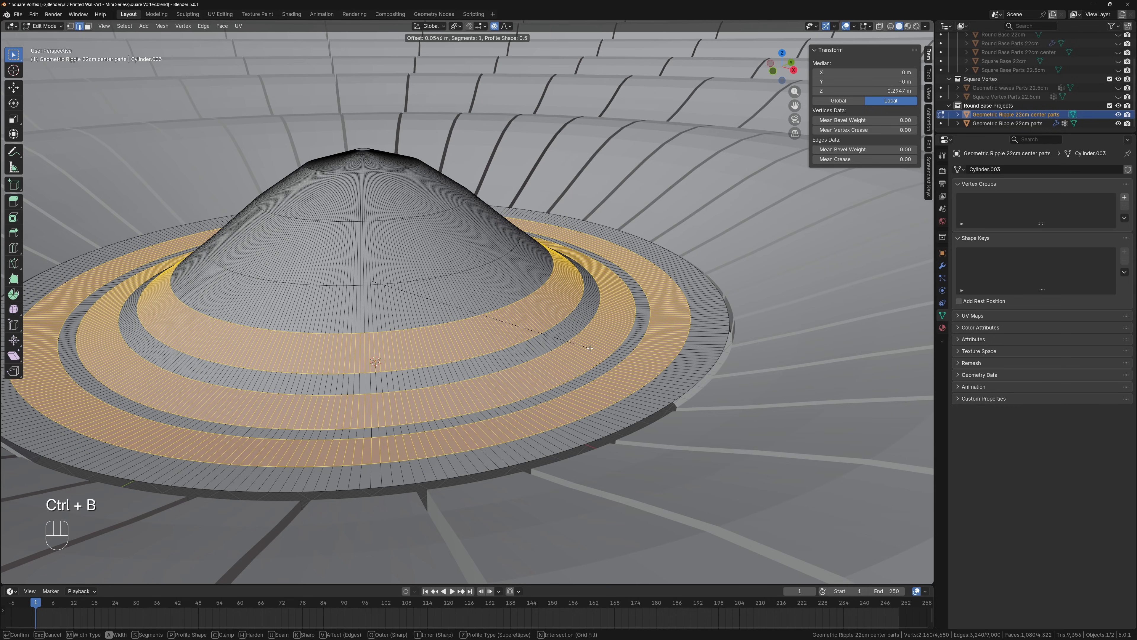
scroll(584, 348, "down", 5)
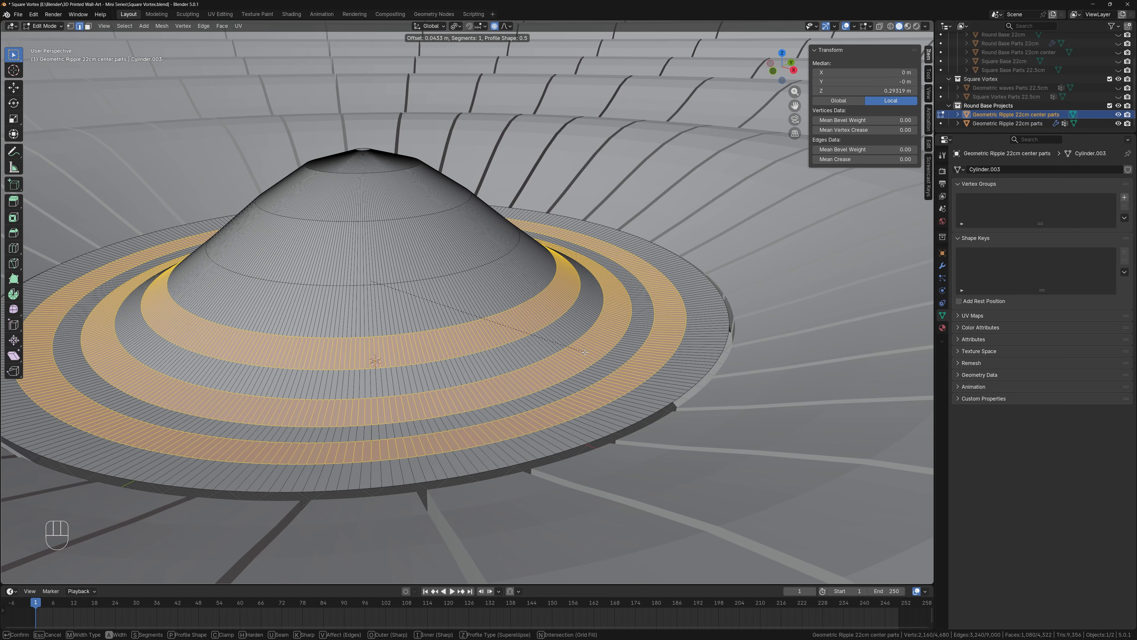
scroll(585, 353, "up", 1)
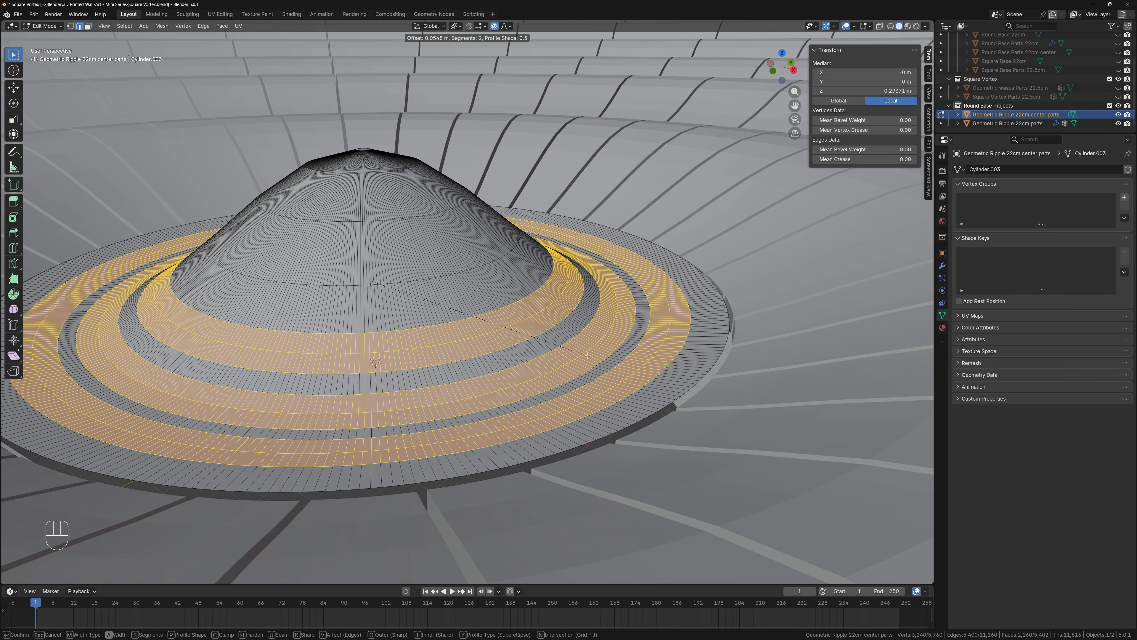
left_click(586, 355)
left_click(592, 294)
middle_click_drag(602, 316, 706, 275)
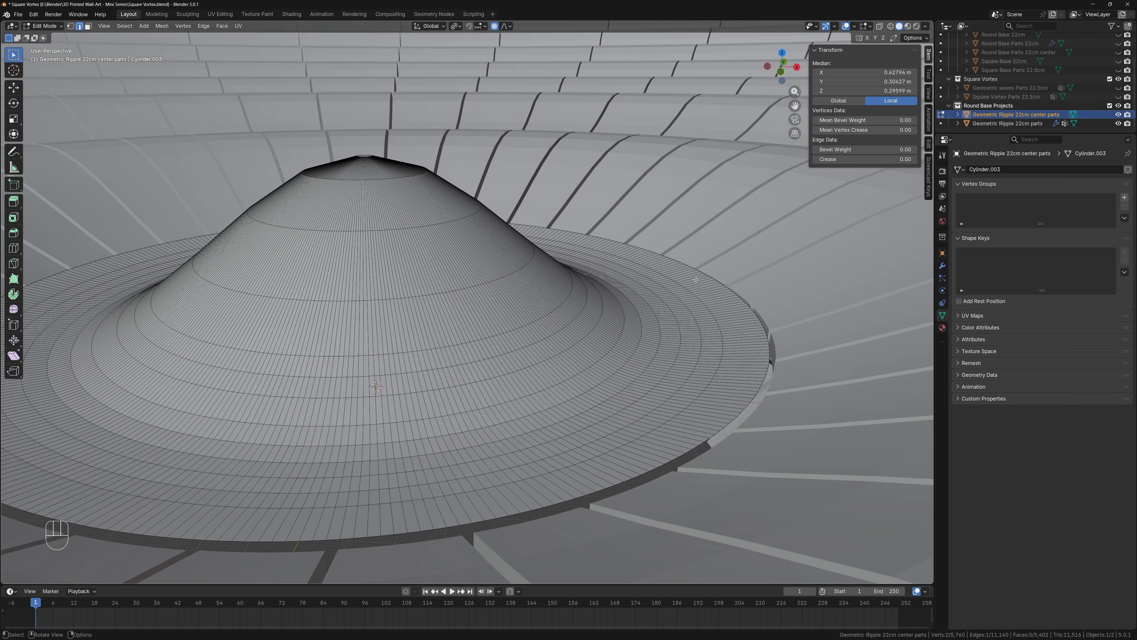
Bevel the concentric edge loop nearest the dome's tip by about 0.113 m with 4 segments
middle_click_drag(417, 198, 628, 316)
scroll(394, 214, "up", 4)
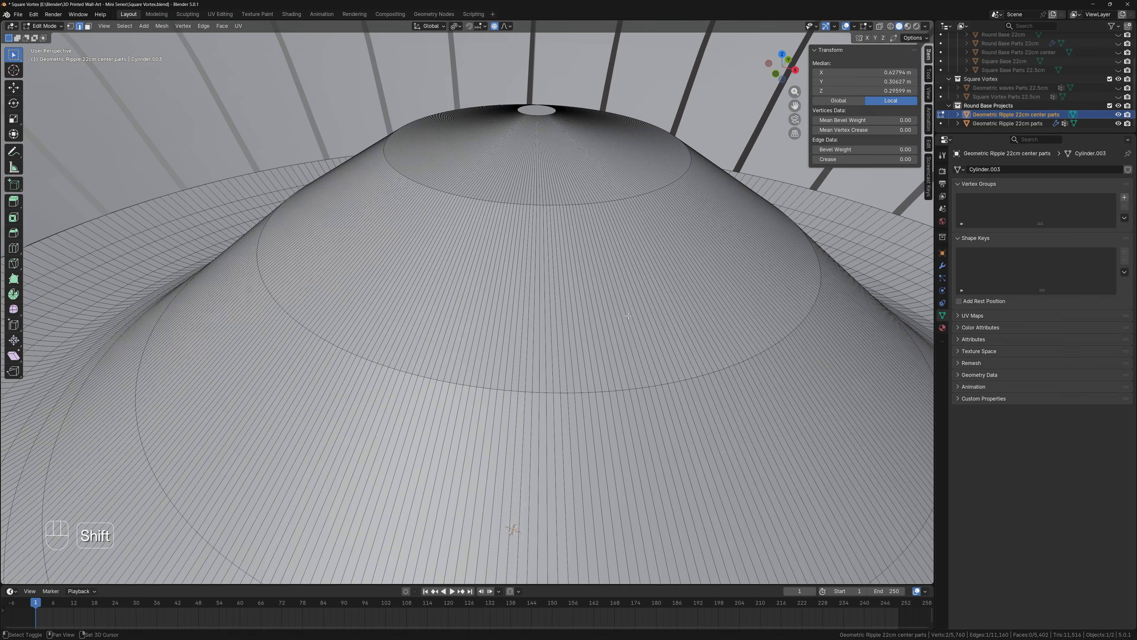
left_click(542, 204, "alt")
left_click(542, 205, "alt")
scroll(541, 205, "down", 5)
key("ctrl+v")
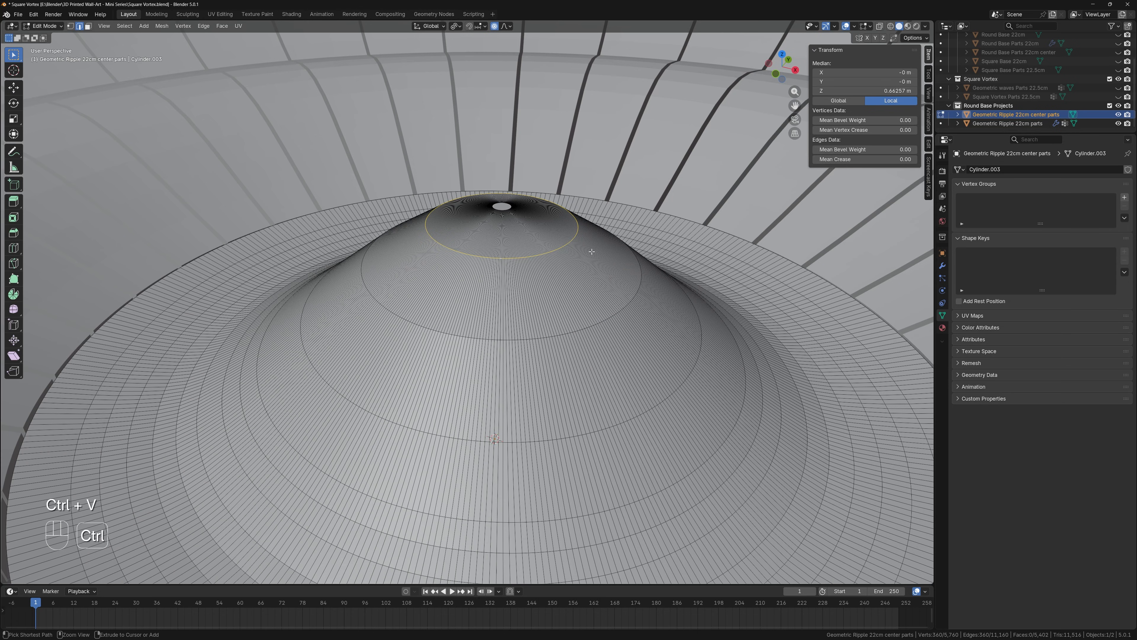
key("ctrl+b")
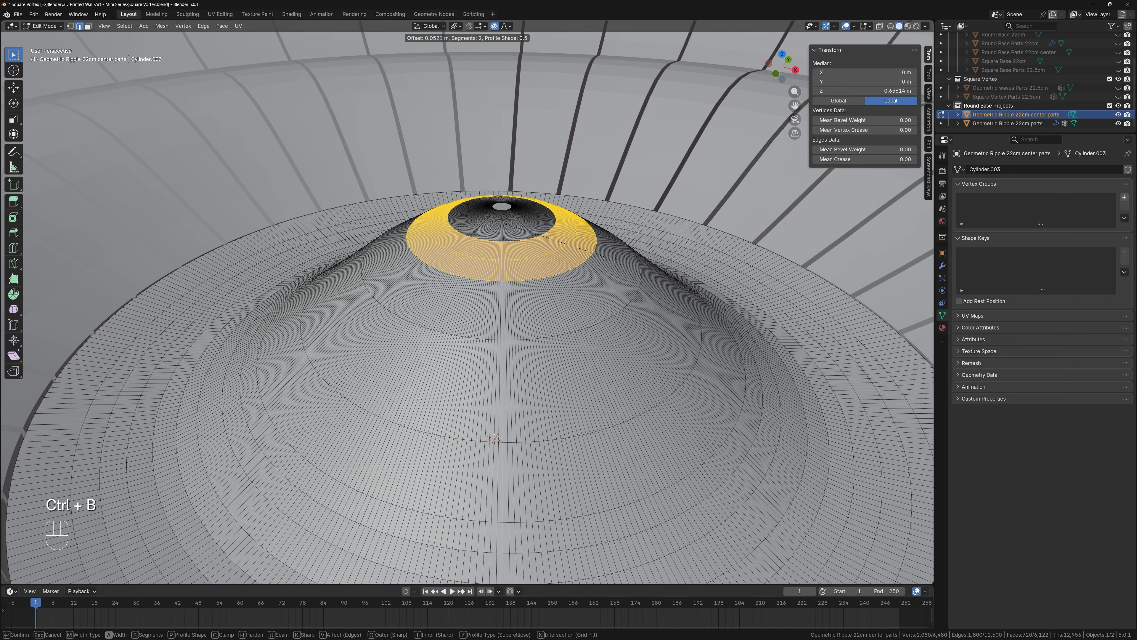
scroll(616, 259, "up", 1)
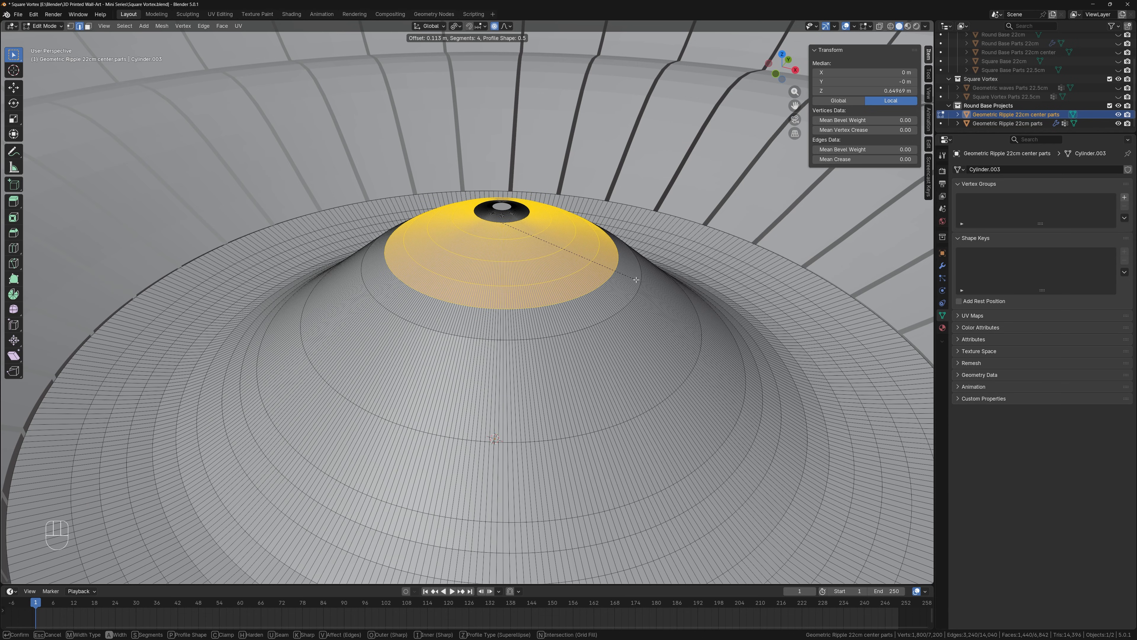
left_click(637, 279)
middle_click_drag(637, 280, 645, 292)
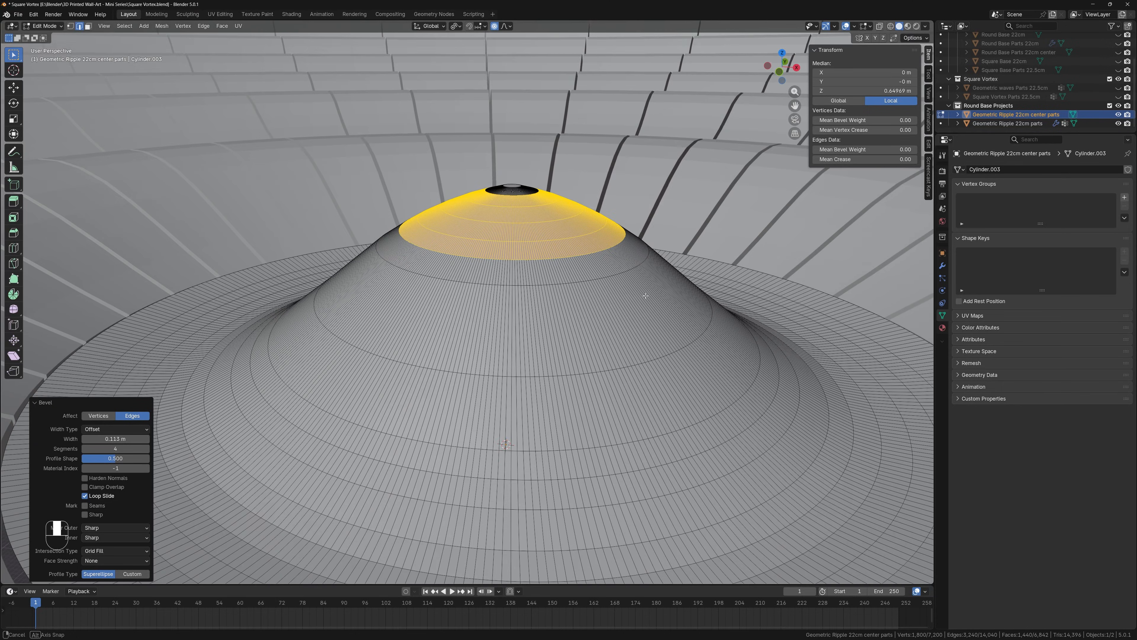
Select the small face at the dome's tip, turn off proportional editing, and lower it about 0.003 m along Z
scroll(627, 287, "up", 2)
middle_click_drag(555, 239, 541, 333, "shift")
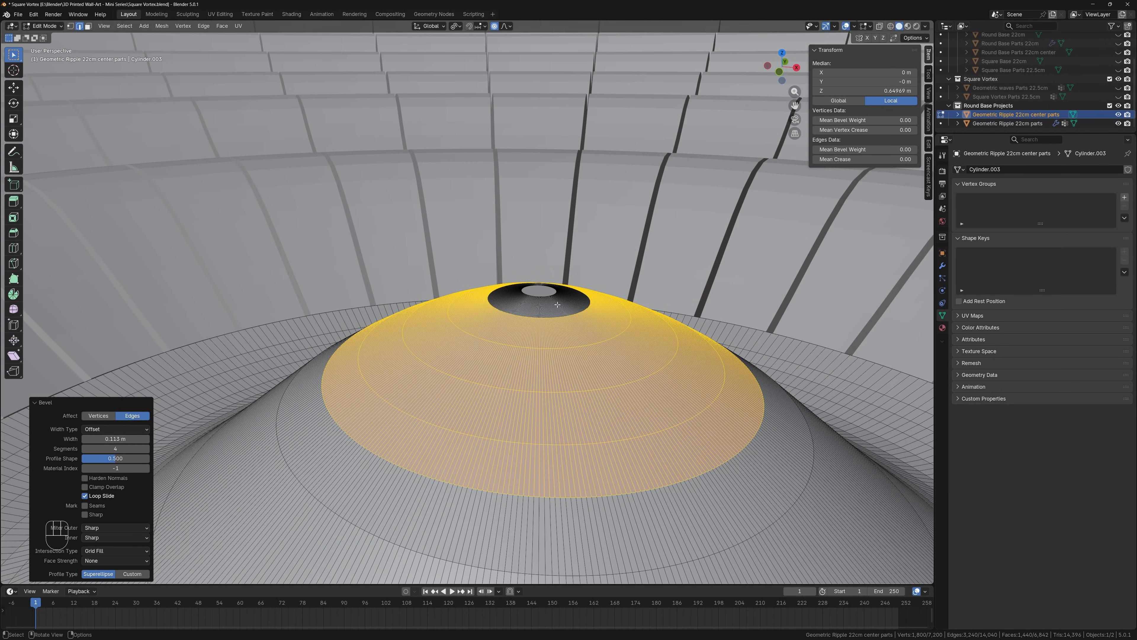
key("3")
left_click(540, 291)
middle_click_drag(540, 291, 647, 338)
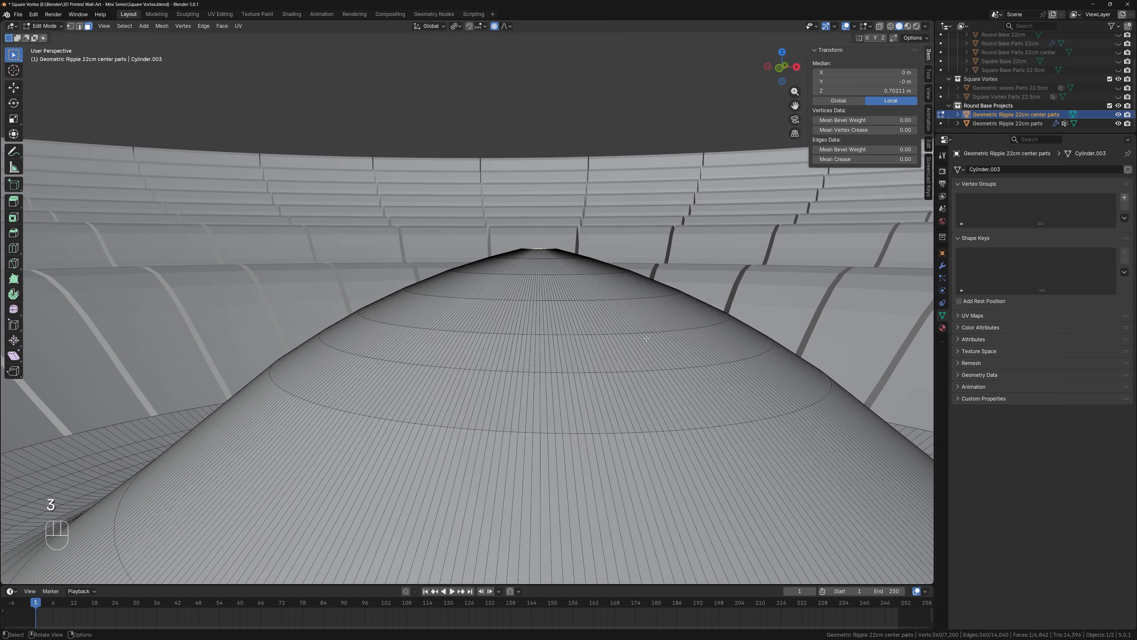
left_click(494, 26)
key("g")
key("z")
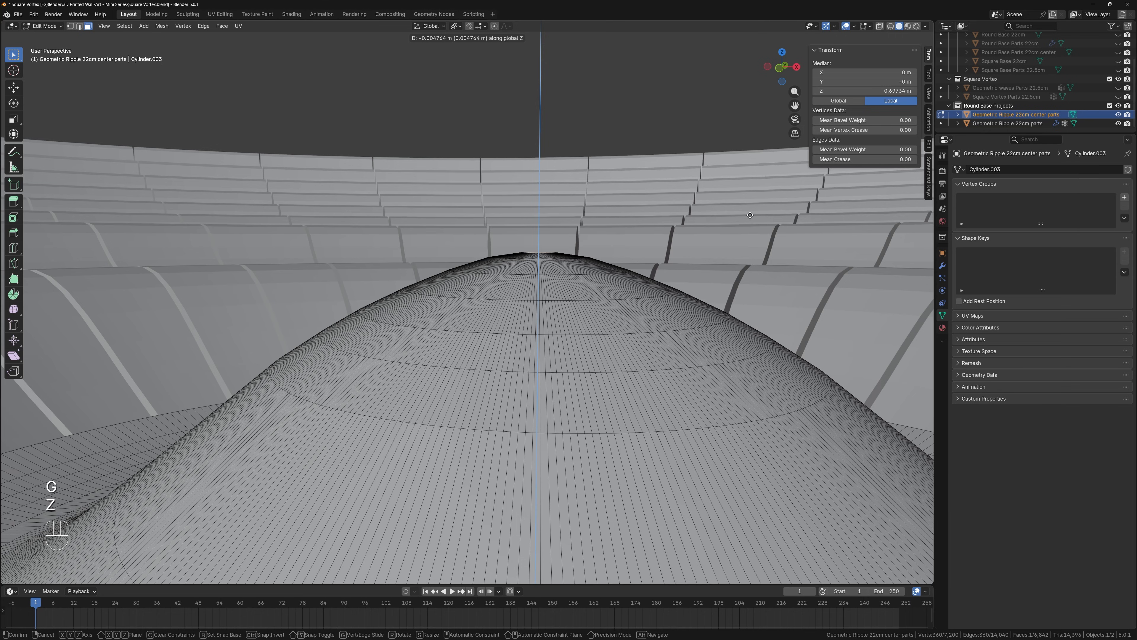
left_click(750, 213)
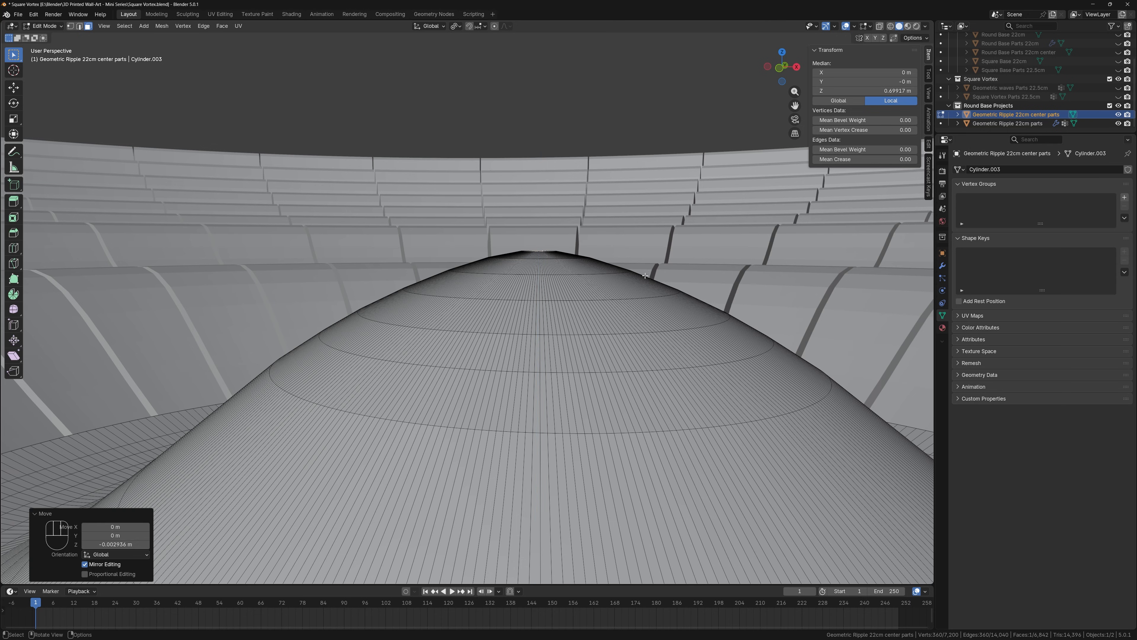
Return to Object Mode and apply Shade Smooth to the center piece, keeping sharp edges
scroll(616, 260, "down", 5)
middle_click_drag(617, 260, 666, 340)
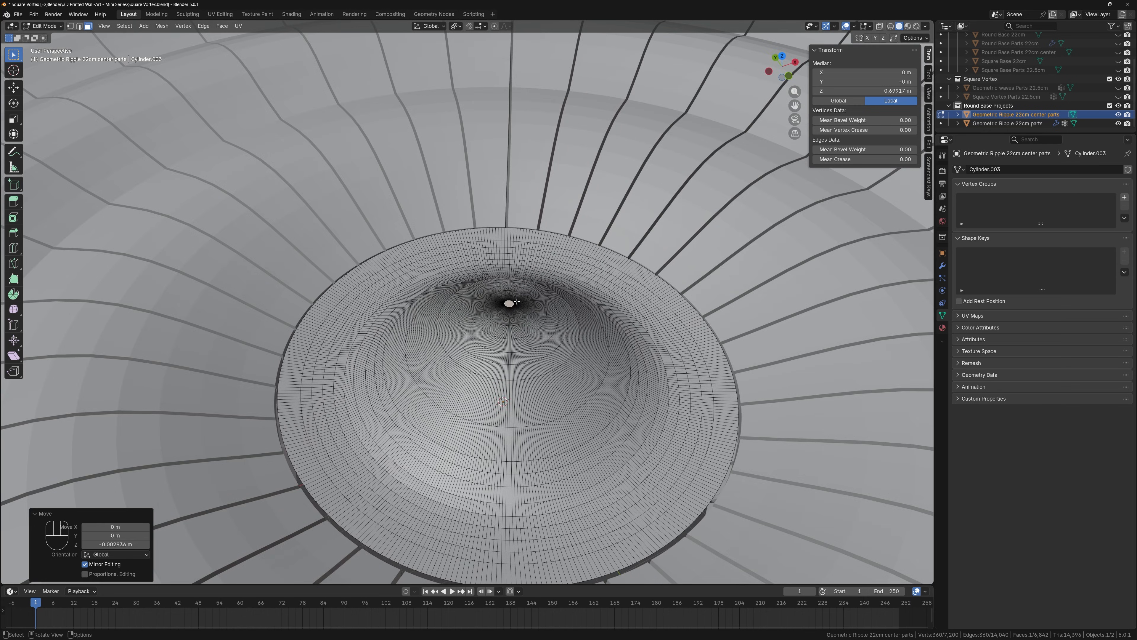
scroll(510, 307, "down", 9)
scroll(495, 300, "up", 2)
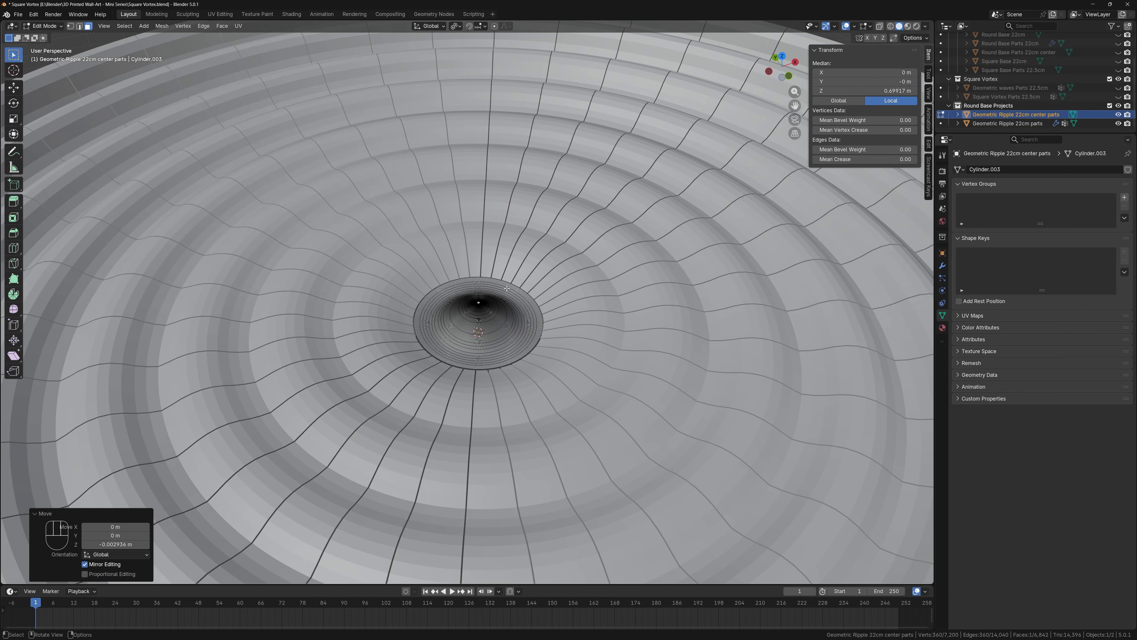
left_click(494, 300)
key("Tab")
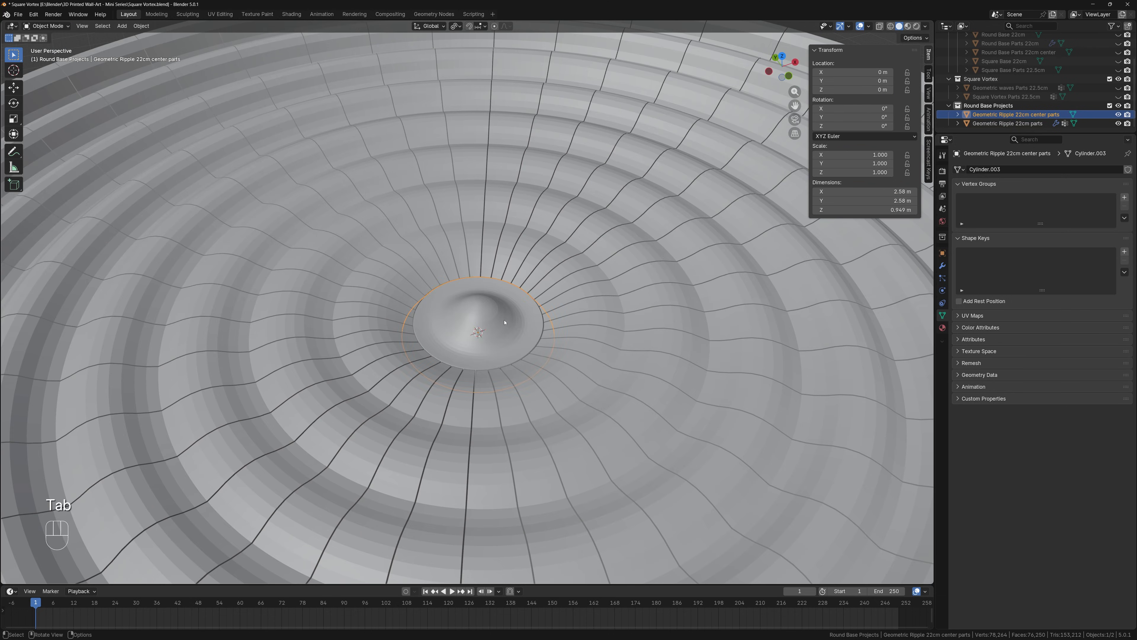
scroll(494, 307, "up", 2)
middle_click_drag(494, 307, 583, 325)
scroll(594, 387, "up", 4)
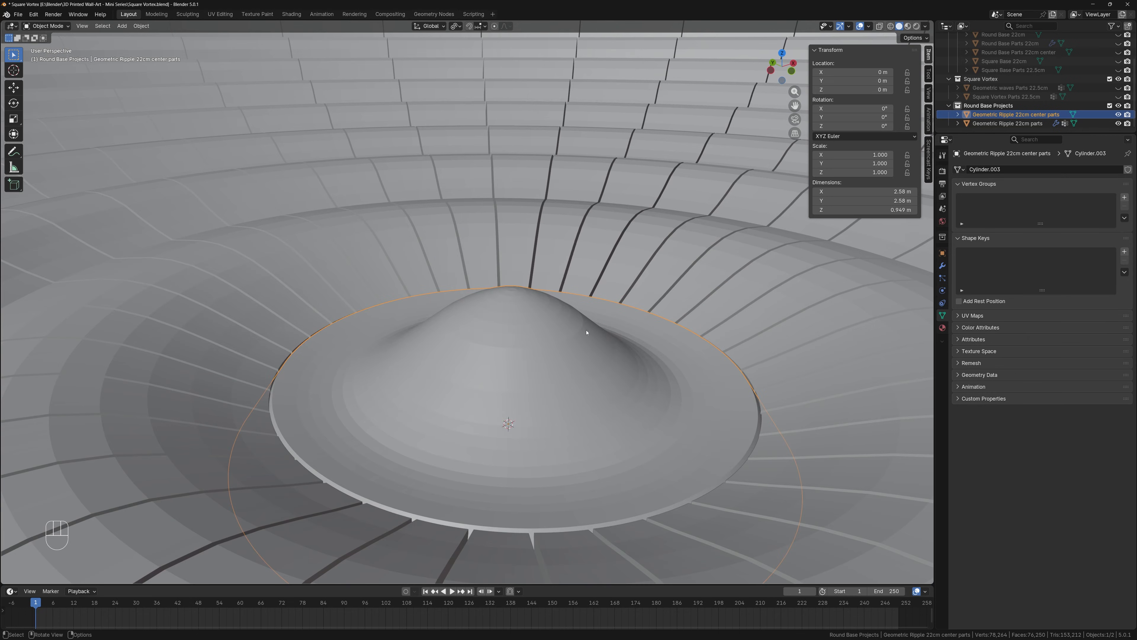
right_click(555, 318)
left_click(555, 317)
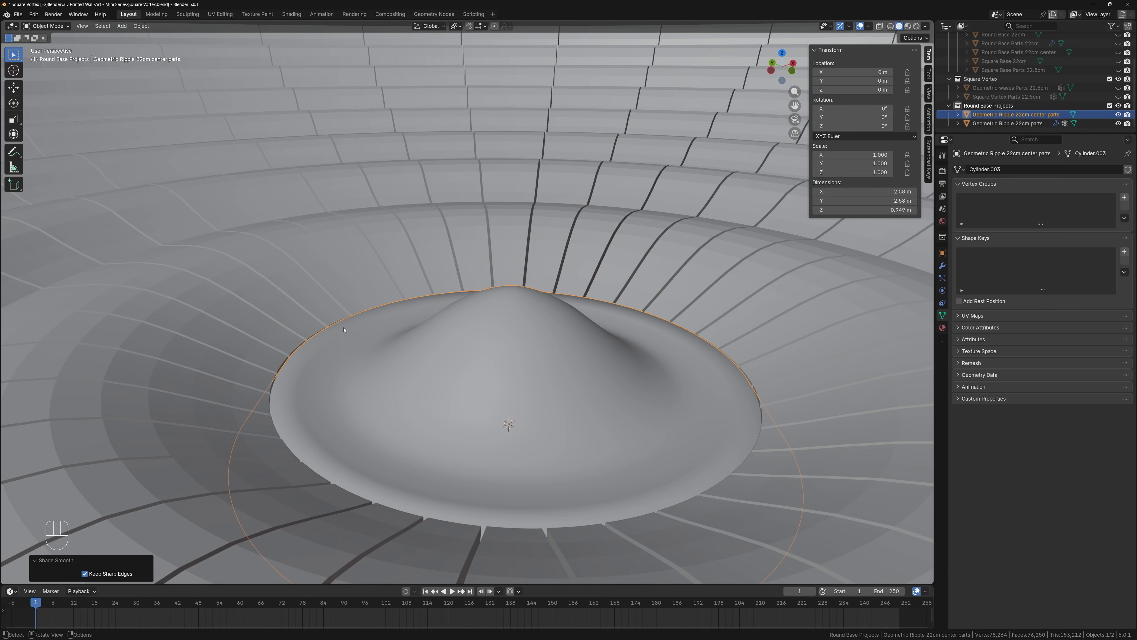
Select the Geometric Ripple 22cm parts object and apply Shade Smooth to it, keeping sharp edges
middle_click_drag(625, 369, 497, 314)
middle_click_drag(497, 313, 659, 329)
scroll(659, 333, "down", 3)
scroll(629, 289, "down", 6)
scroll(630, 289, "down", 3)
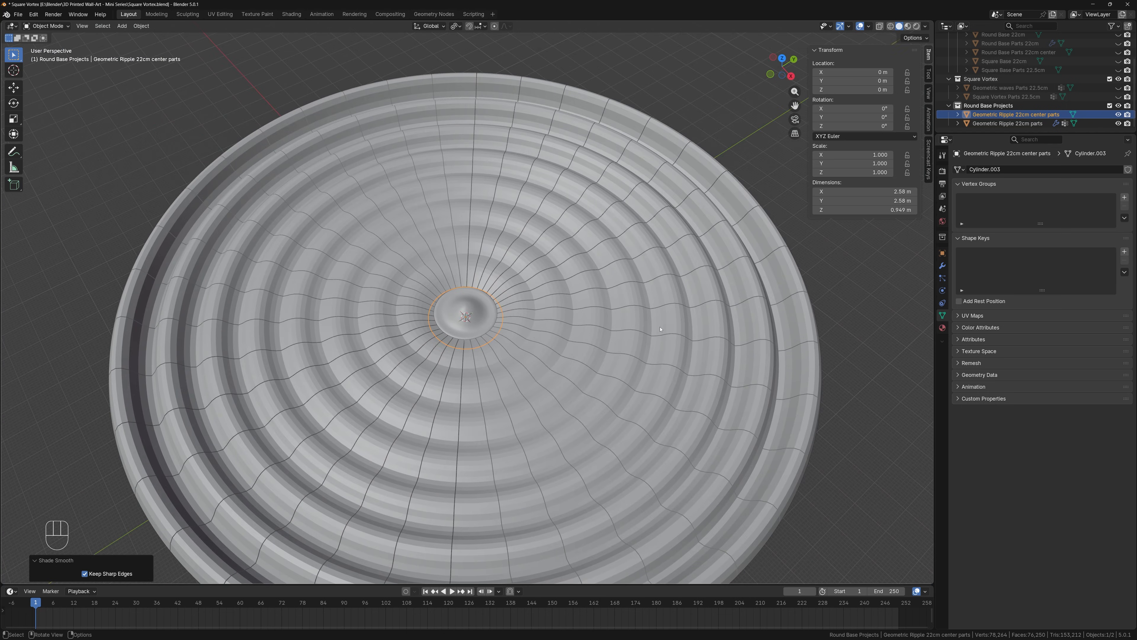
middle_click_drag(623, 369, 644, 291)
left_click(647, 289)
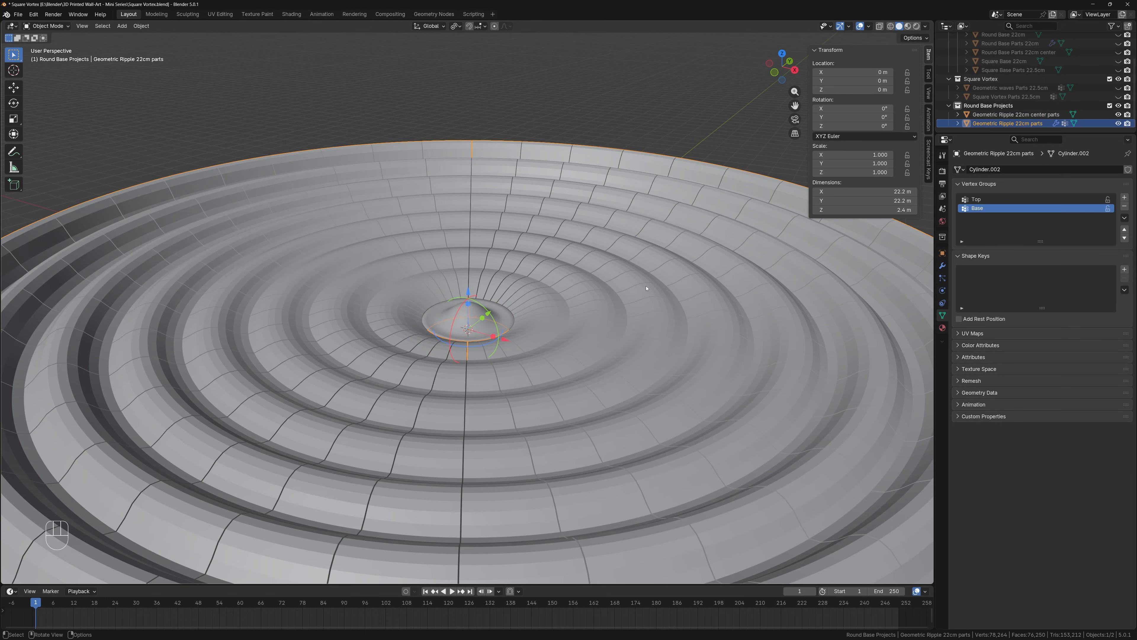
right_click(646, 289)
left_click(646, 286)
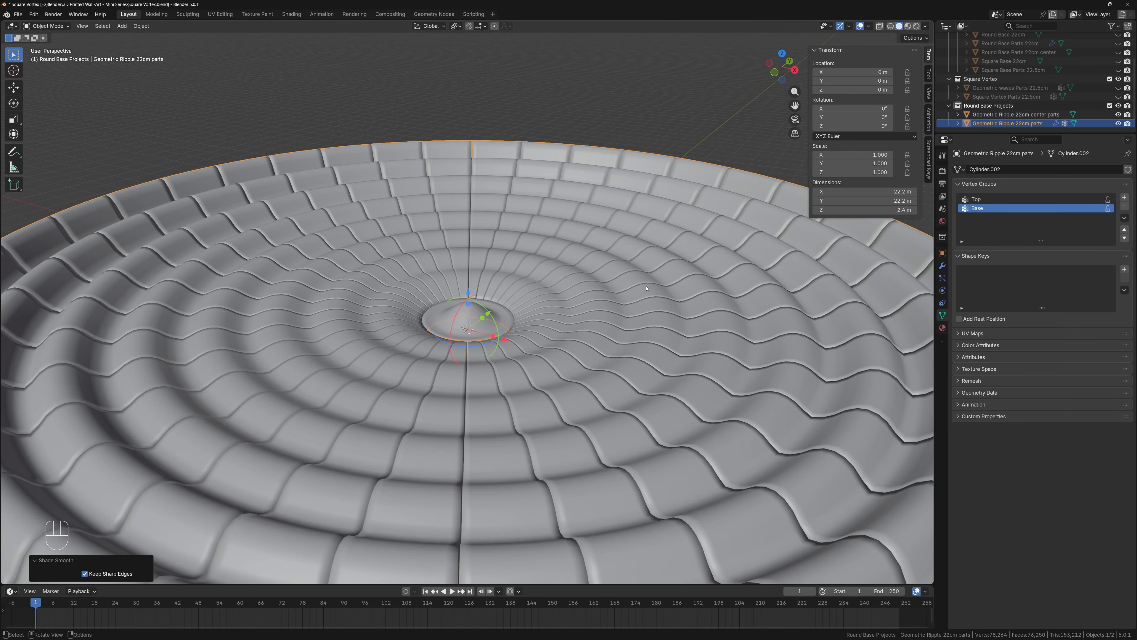
Inspect the shading along the outer rim and undo the last Shade Smooth on the Geometric Ripple 22cm parts object
right_click(648, 308)
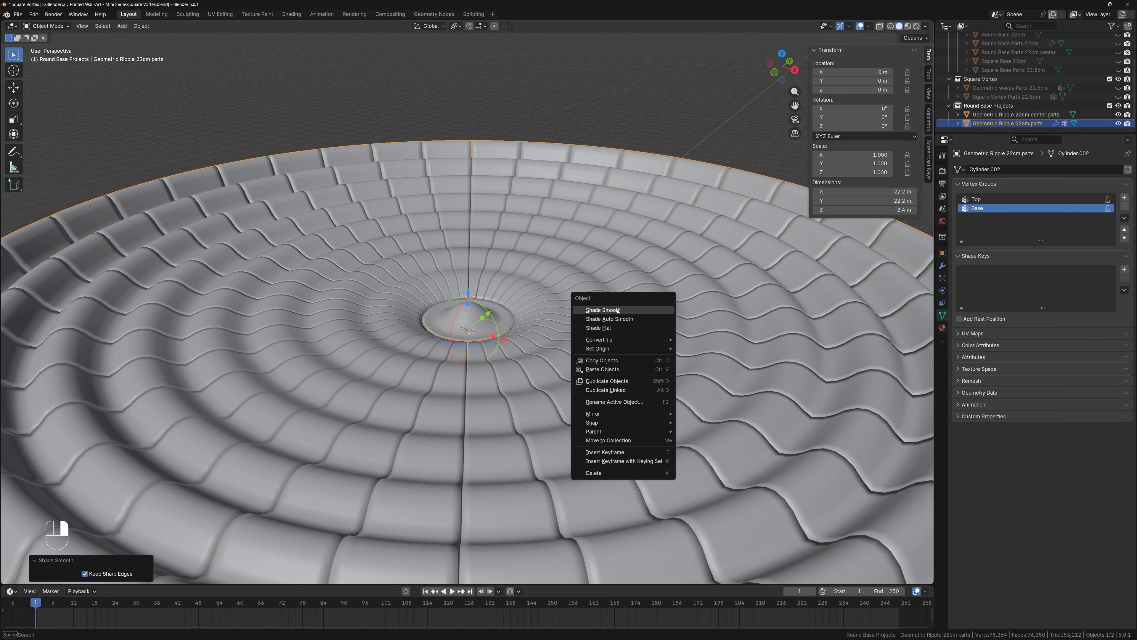
scroll(662, 278, "down", 3)
middle_click_drag(698, 397, 633, 327, "shift")
scroll(510, 345, "up", 4)
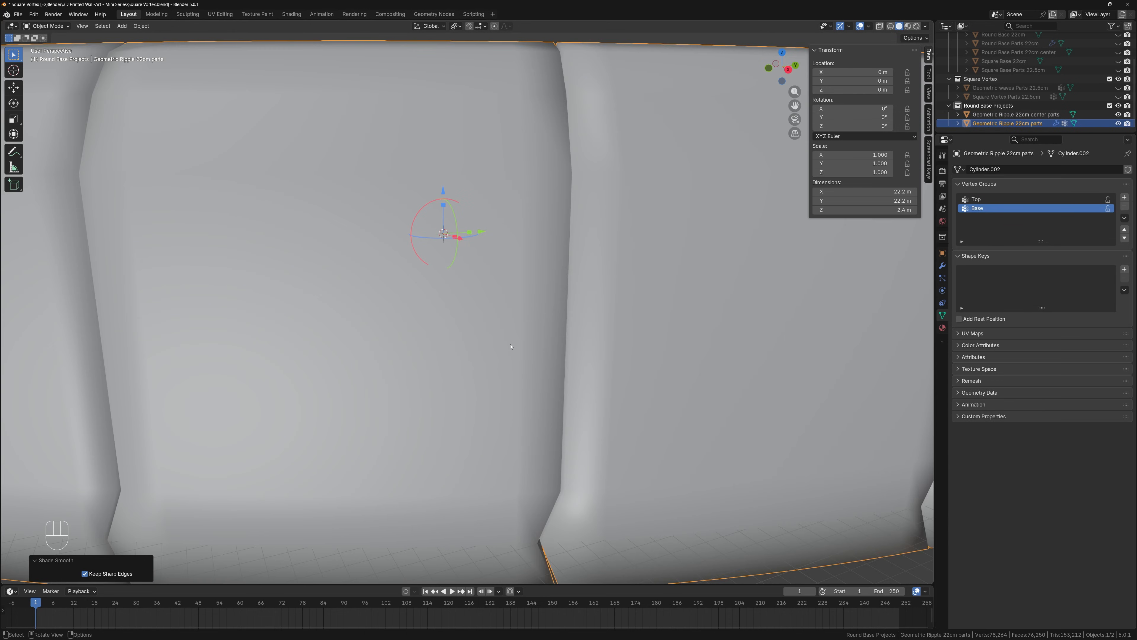
scroll(510, 346, "down", 1)
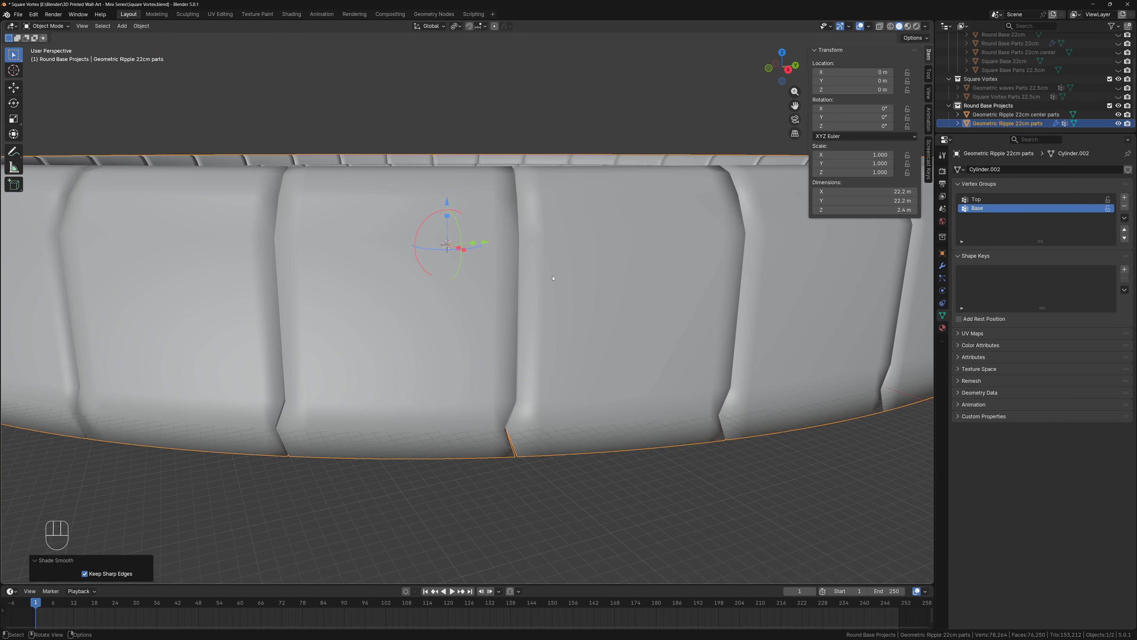
key("ctrl+z")
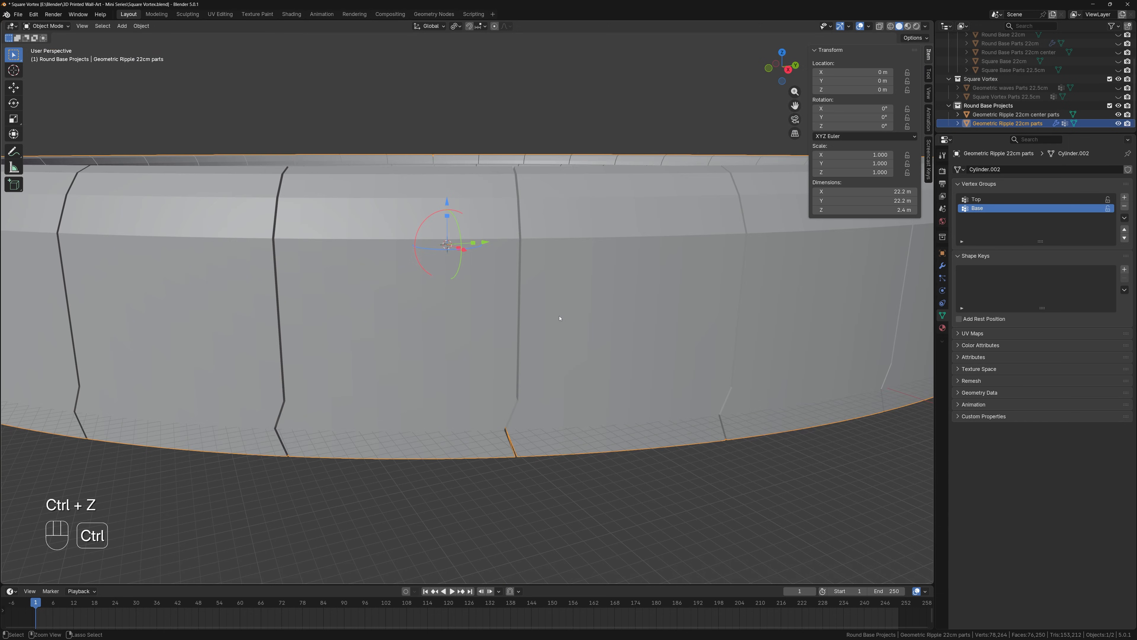
Enter Edit Mode on the Geometric Ripple 22cm parts object and reveal all of its hidden geometry
middle_click_drag(543, 246, 536, 319)
scroll(450, 302, "down", 5)
middle_click_drag(689, 246, 533, 298, "shift")
middle_click_drag(533, 297, 564, 305)
scroll(555, 300, "up", 8)
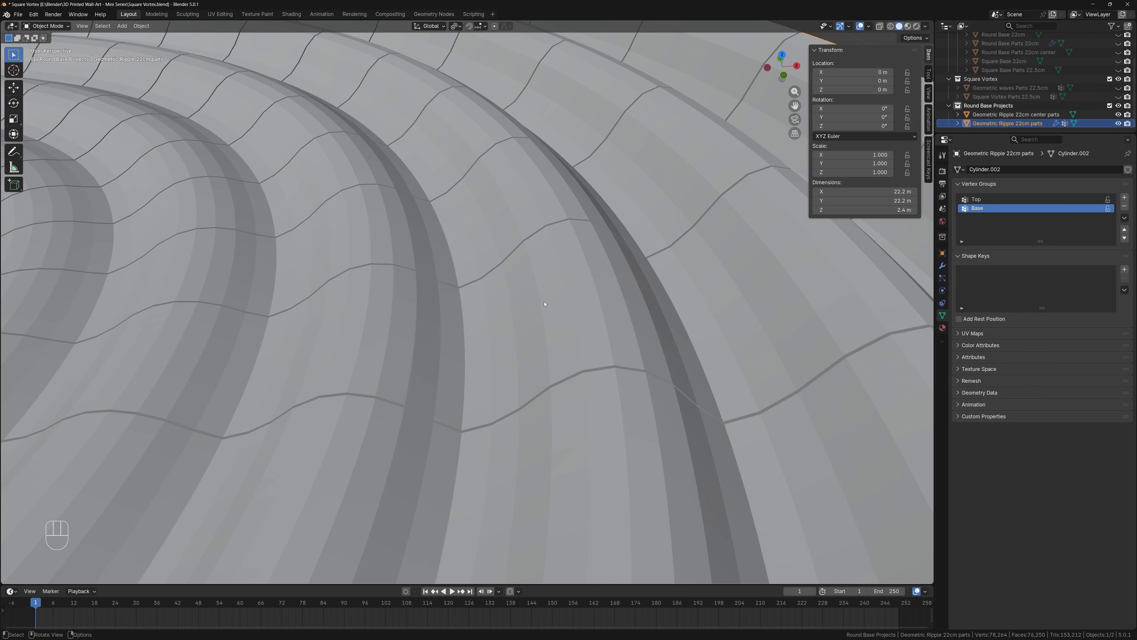
scroll(546, 298, "down", 8)
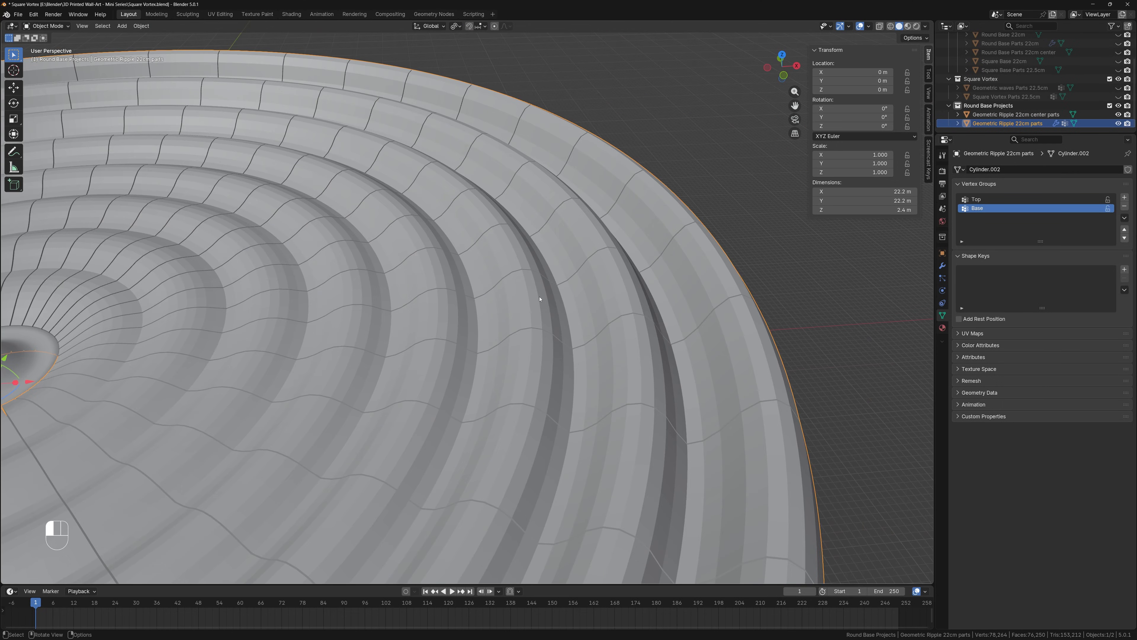
key("Tab")
middle_click_drag(556, 312, 506, 267, "shift")
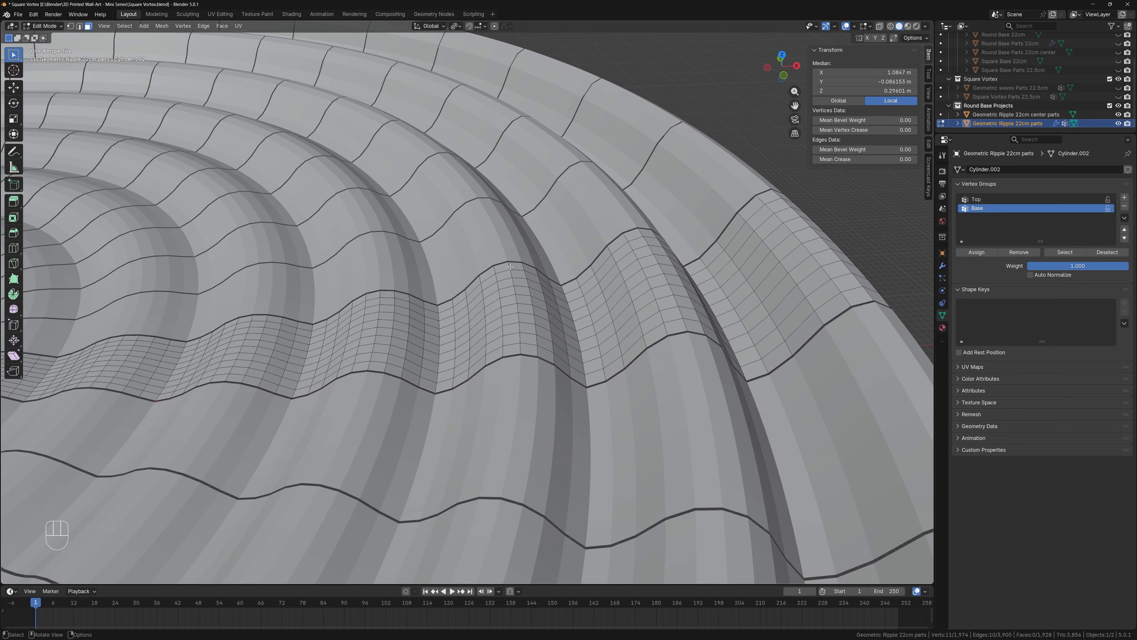
middle_click_drag(518, 323, 581, 315)
key("alt")
key("alt+h")
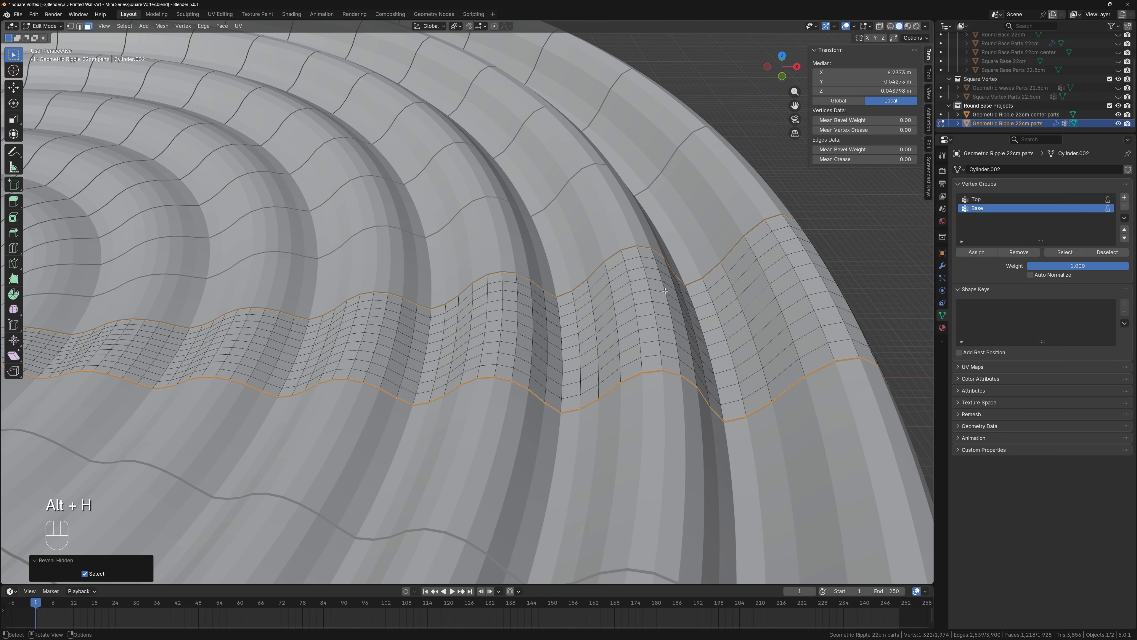
Turn on X-ray display and clear the mesh selection
middle_click_drag(666, 293, 617, 284)
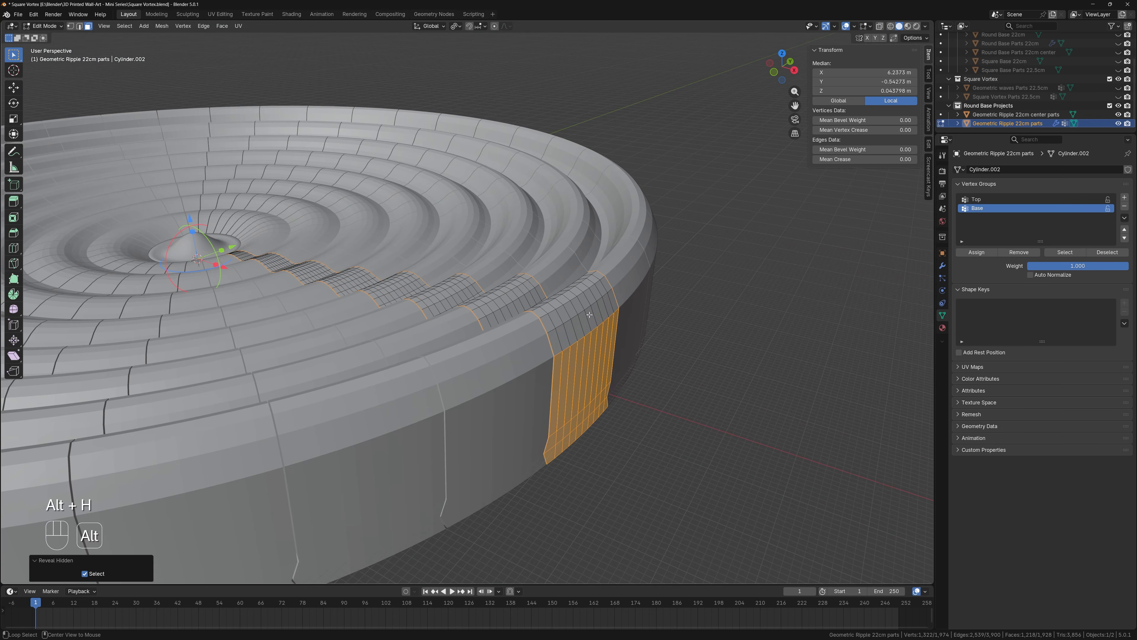
key("alt+z")
scroll(781, 417, "up", 1)
left_click(781, 417)
middle_click_drag(781, 417, 634, 304)
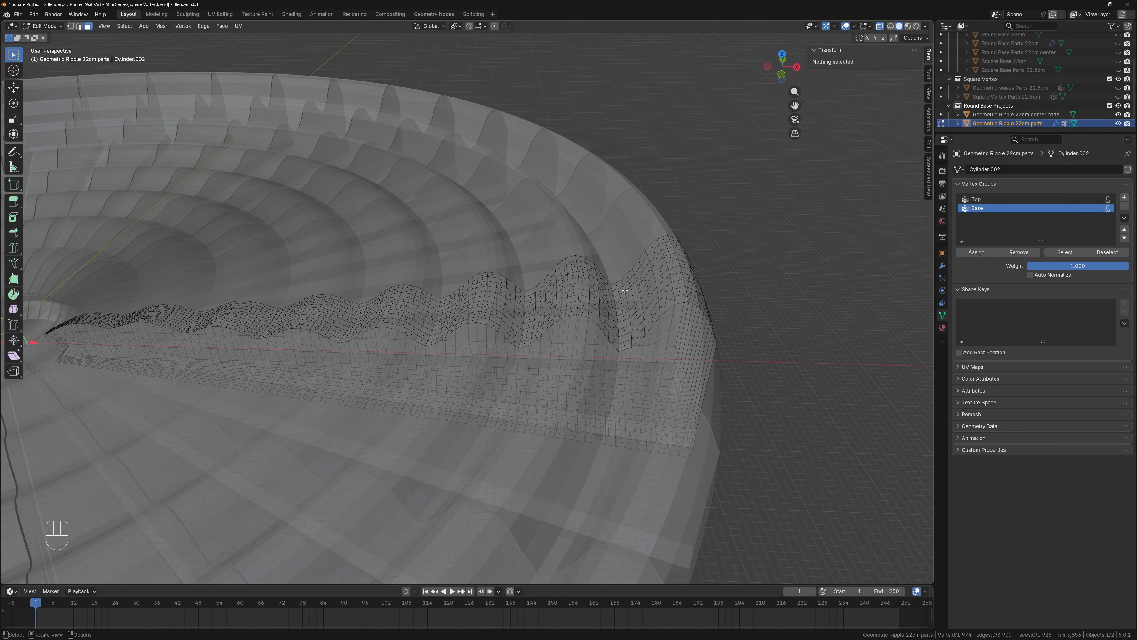
Switch to edge selection and turn off the Array modifier's viewport display to isolate the single slice
key("2")
middle_click_drag(610, 288, 510, 250, "shift")
scroll(519, 264, "up", 1)
middle_click_drag(538, 299, 599, 316)
left_click(942, 265)
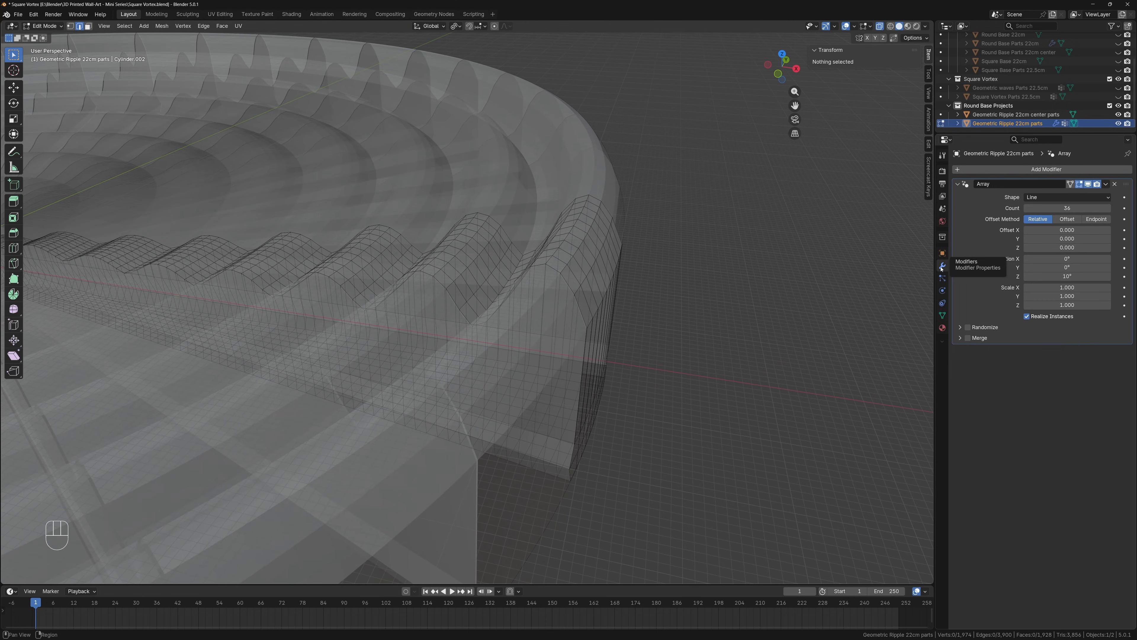
left_click(1088, 183)
middle_click_drag(600, 330, 611, 300)
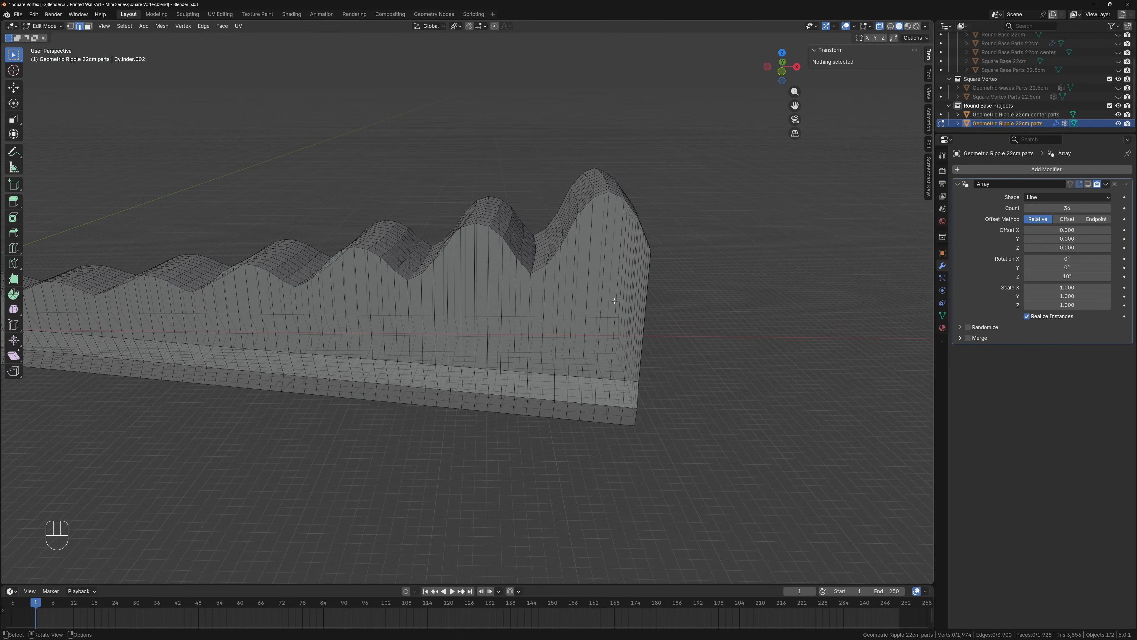
Select the cross-section edge loop at the outermost ripple and extend the selection to edges of similar direction
left_click(605, 241, "alt")
key("alt+z")
scroll(214, 74, "up", 4, "shift")
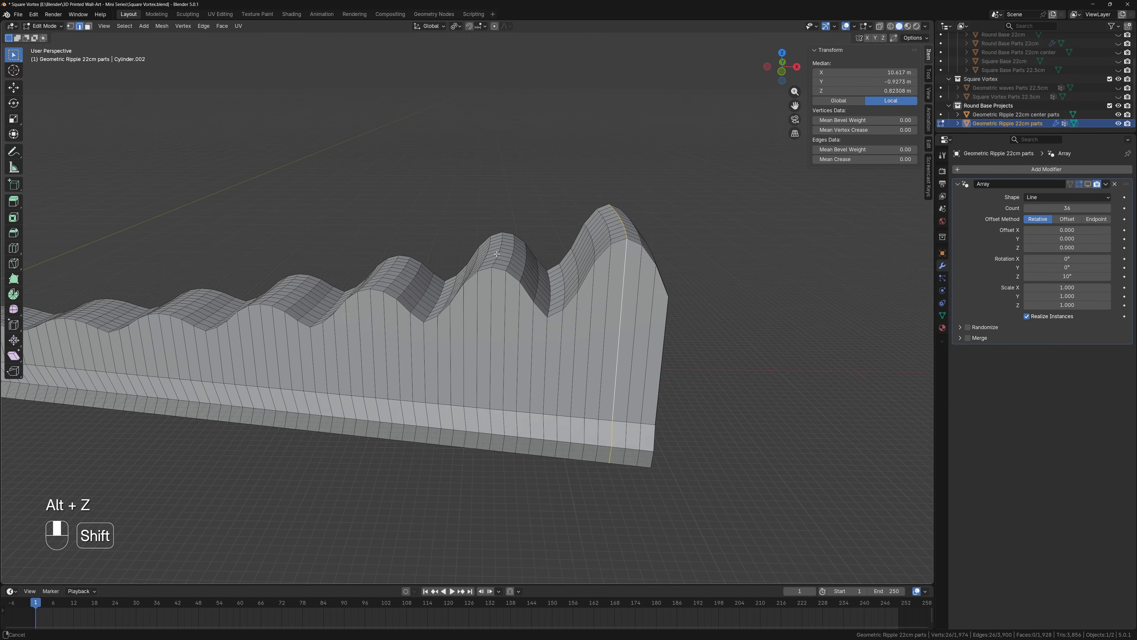
left_click(125, 26)
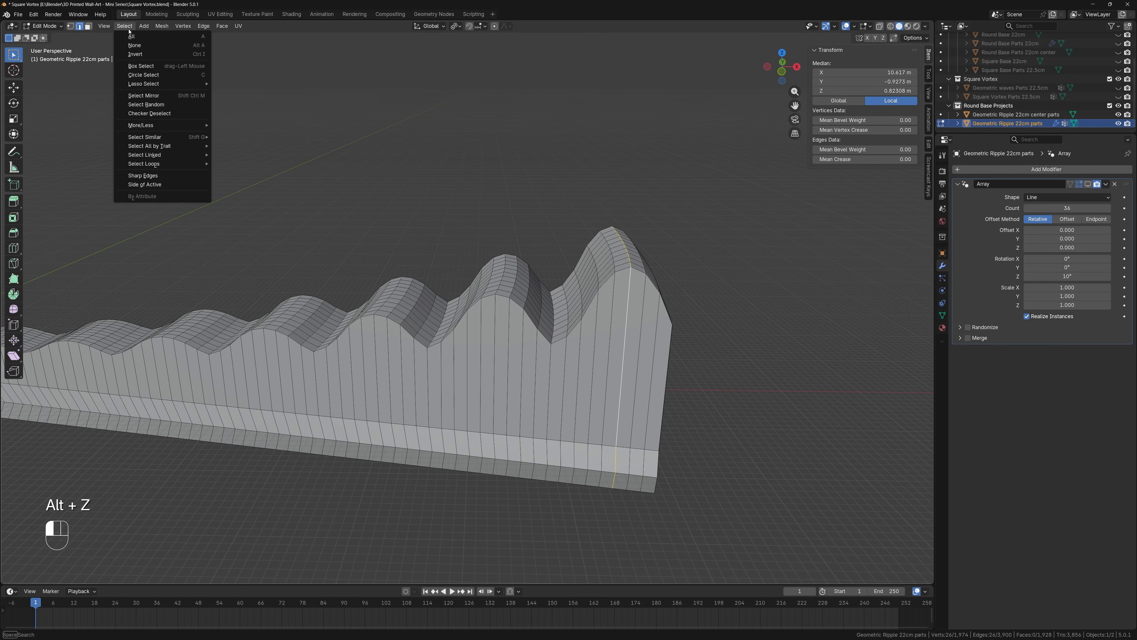
mouse_move(168, 138)
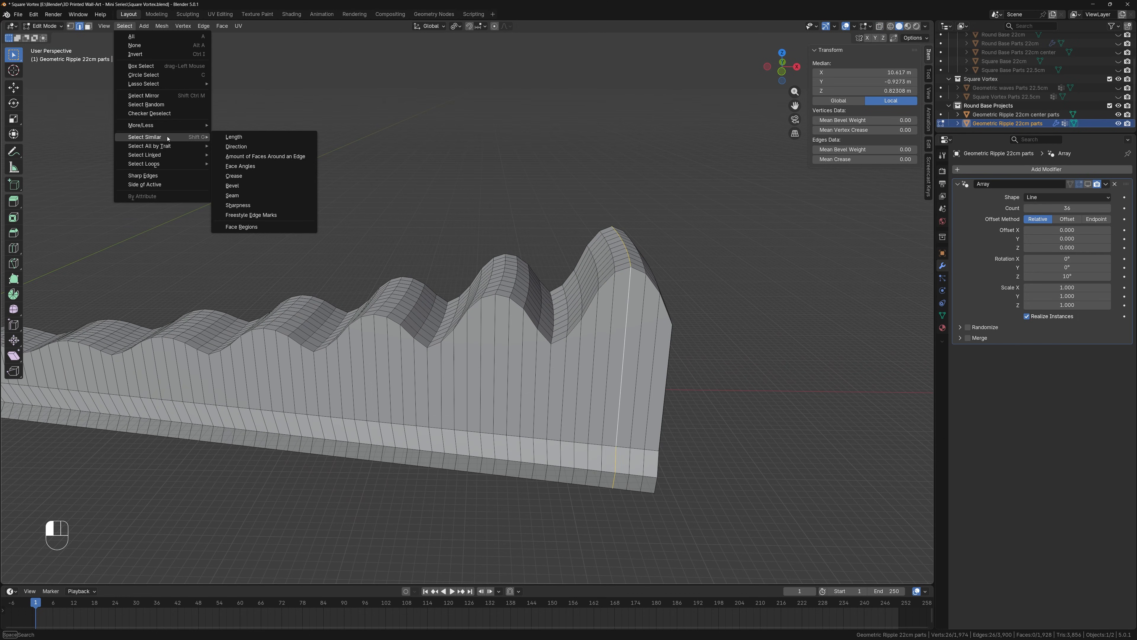
left_click(244, 147)
middle_click_drag(241, 144, 471, 293, "shift")
mouse_move(464, 267)
middle_mouse_down()
mouse_move(401, 287)
mouse_move(525, 310)
middle_mouse_up()
scroll(525, 310, "up", 3)
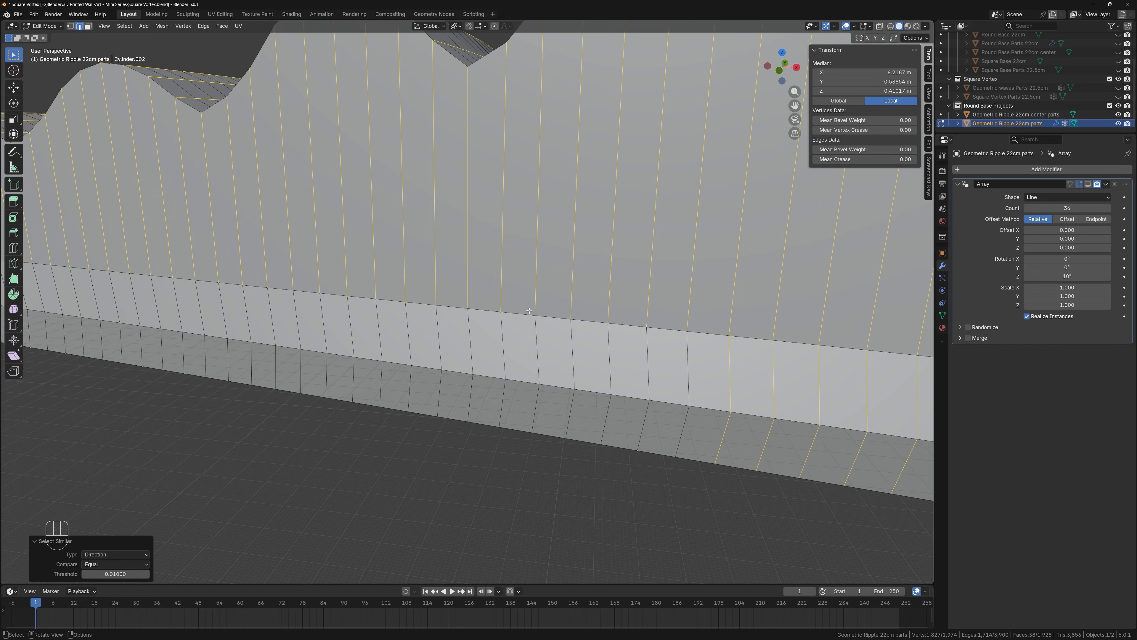
Switch to vertex selection and test-move a vertex along the lower edge of the slice's side wall, restoring its position
mouse_move(591, 329)
middle_mouse_down()
mouse_move(619, 304)
mouse_move(599, 310)
mouse_move(603, 324)
mouse_move(685, 308)
mouse_move(672, 310)
middle_mouse_up()
scroll(609, 323, "down", 6)
scroll(671, 309, "up", 3)
key("alt+z")
mouse_move(419, 330)
middle_mouse_down()
mouse_move(496, 350)
mouse_move(429, 333)
middle_mouse_up()
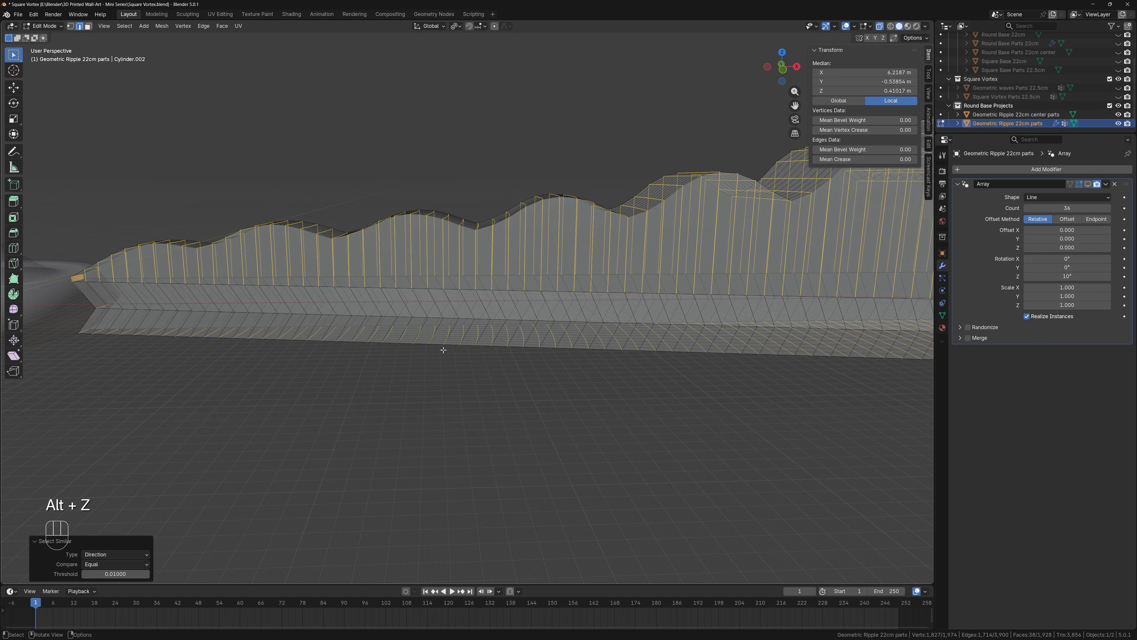
key("alt+z")
scroll(429, 333, "up", 3)
key("1")
left_click(416, 278)
key("g")
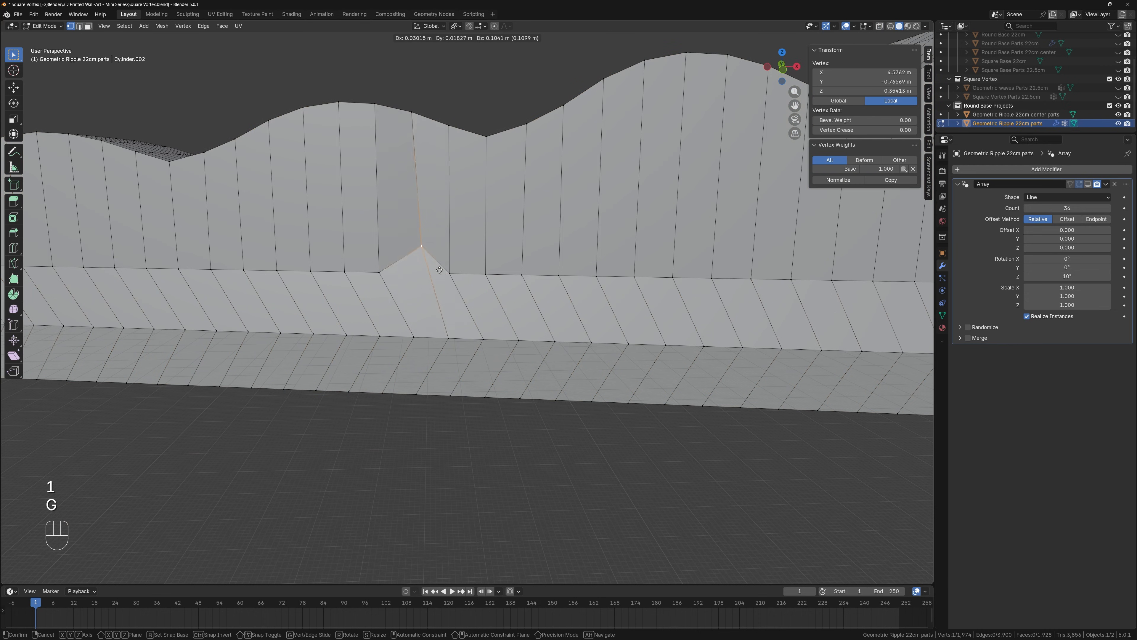
left_click(426, 288)
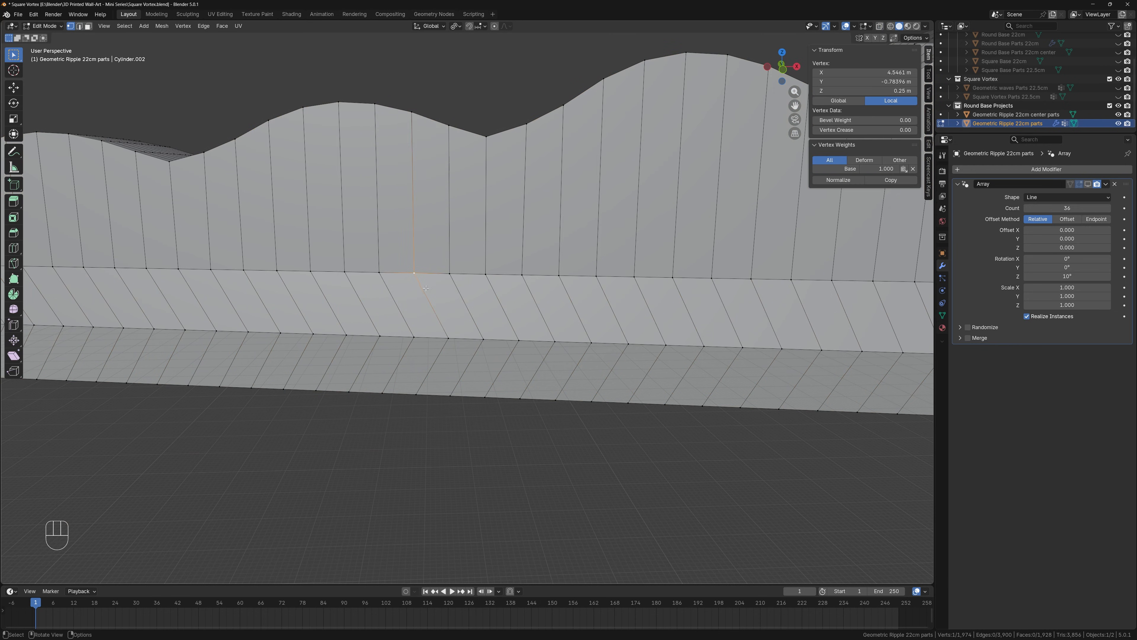
Select a cross-section vertex loop midway along the slice, try extending it with Select Loops > Edge Loops, and clear the selection
left_click(436, 312, "alt")
middle_click_drag(435, 312, 419, 367)
key("alt+z")
scroll(470, 350, "down", 4)
left_click(124, 26)
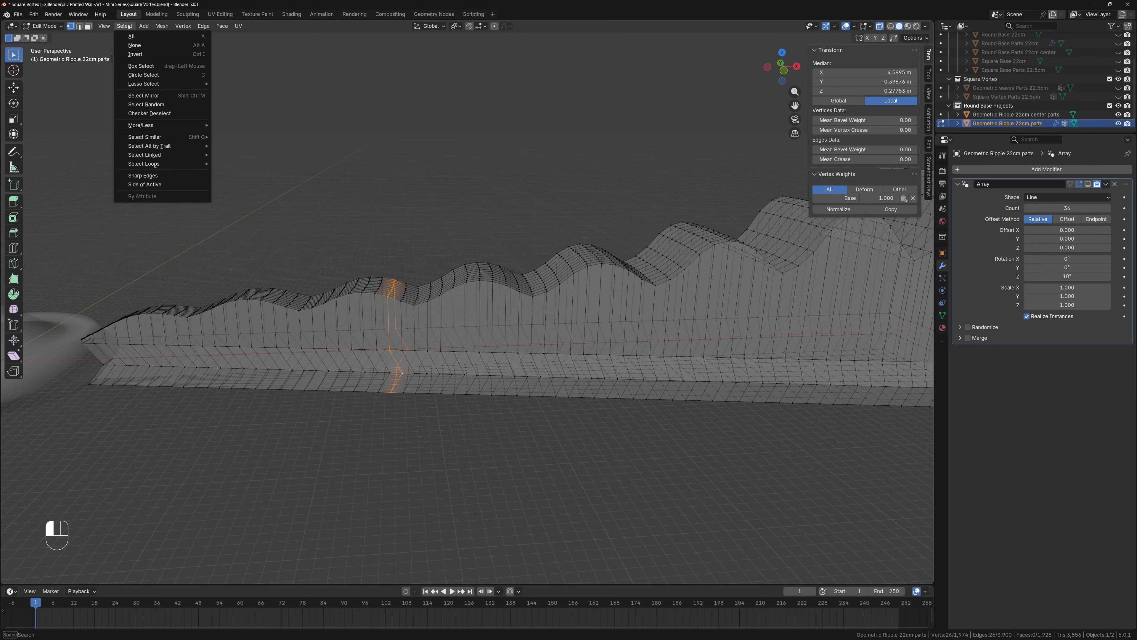
mouse_move(200, 138)
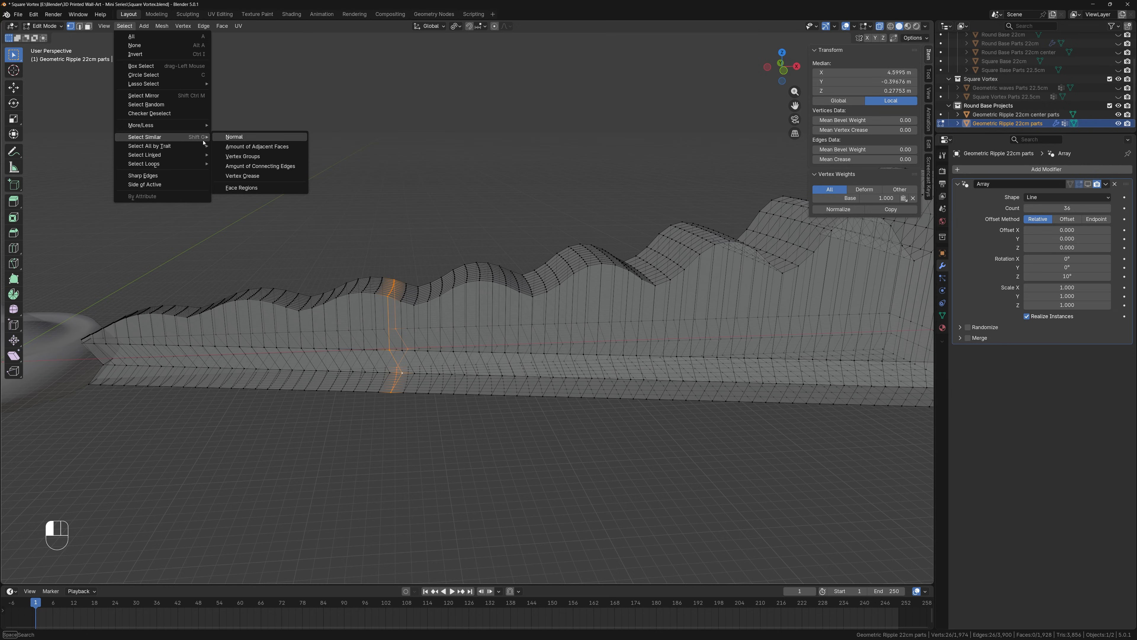
mouse_move(176, 164)
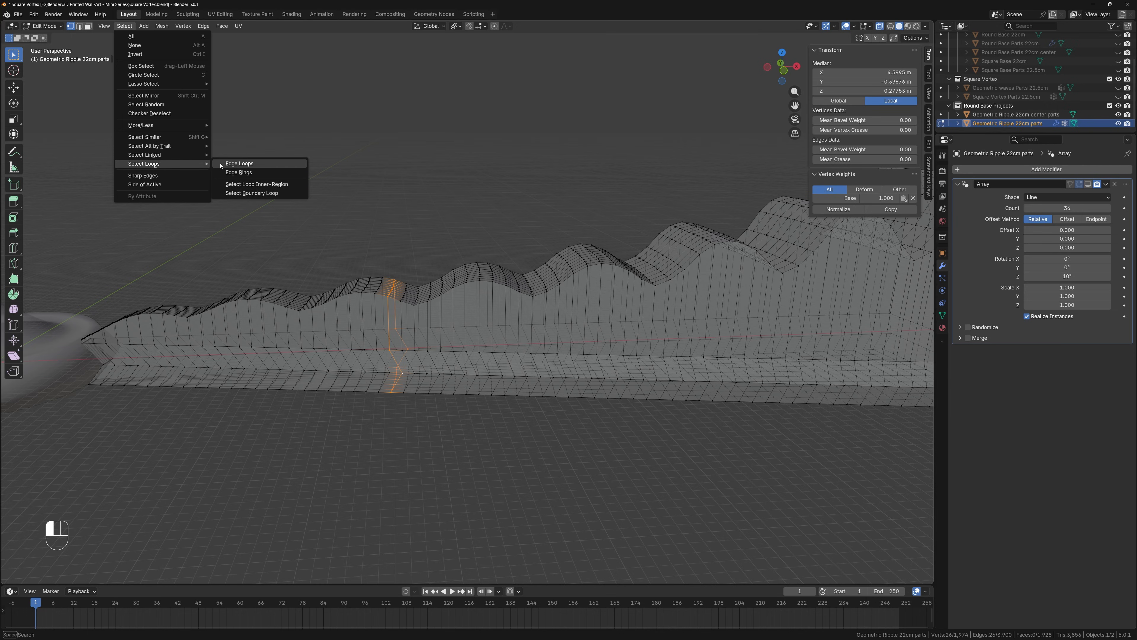
left_click(237, 164)
left_click(308, 228)
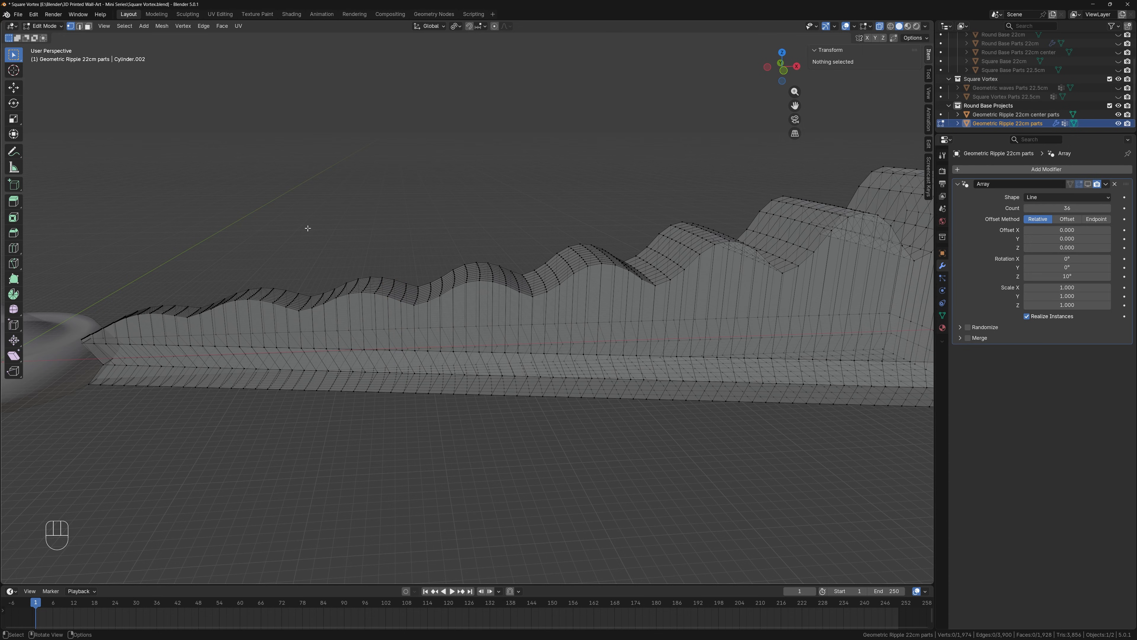
Switch to edge selection, select the mid-slice cross-section loop, and select all edges of similar direction
key("2")
middle_click_drag(422, 290, 426, 306, "shift")
left_click(424, 304, "alt")
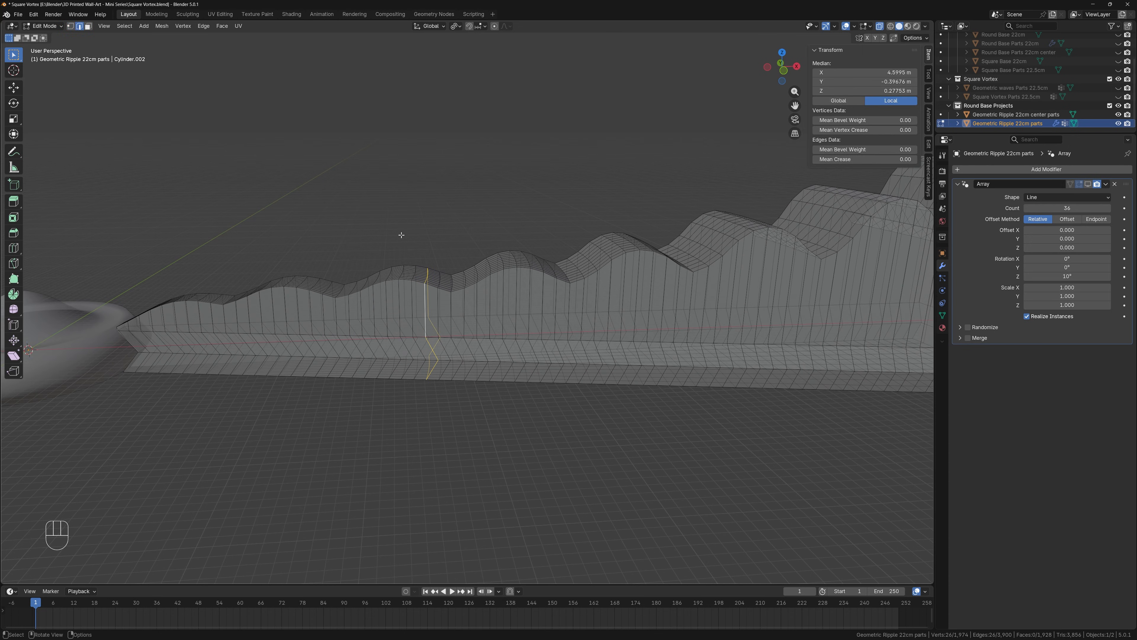
left_click(124, 26)
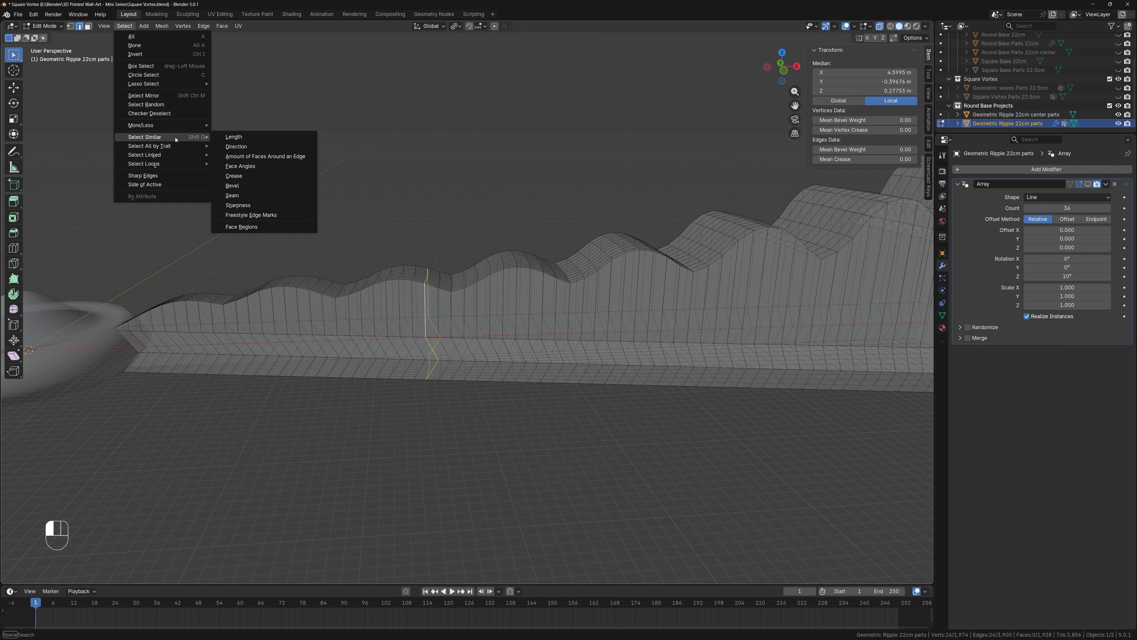
left_click(250, 146)
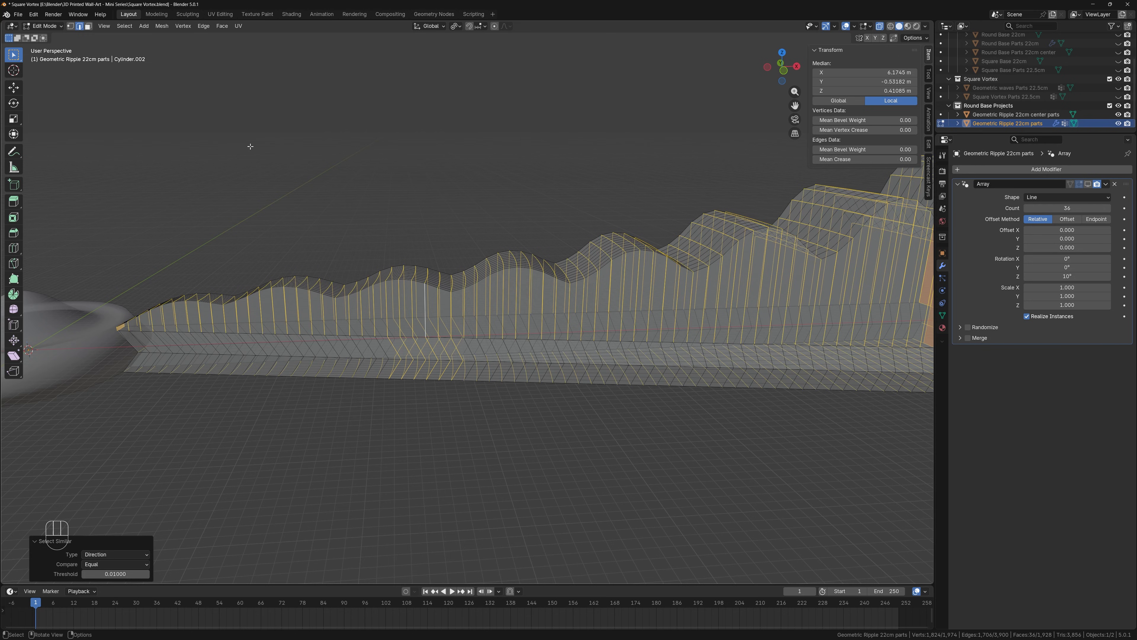
middle_click_drag(250, 149, 534, 236)
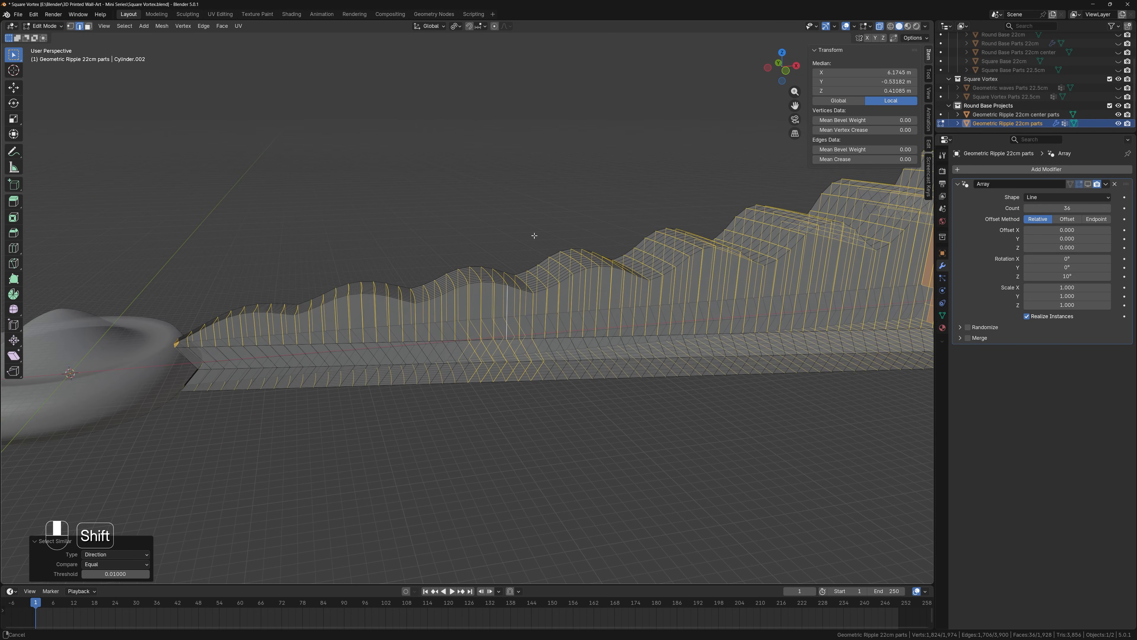
Select a cross-section edge loop near the outer ripples and extend it to the parallel loops using Edge Rings
left_click(468, 309, "alt")
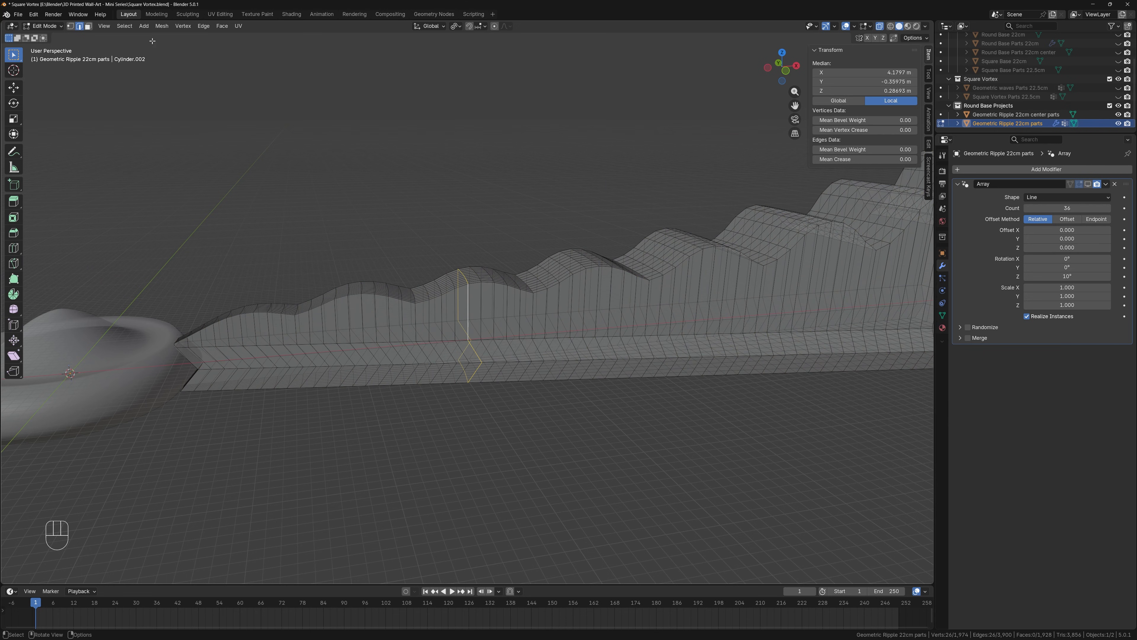
left_click(623, 185, "alt")
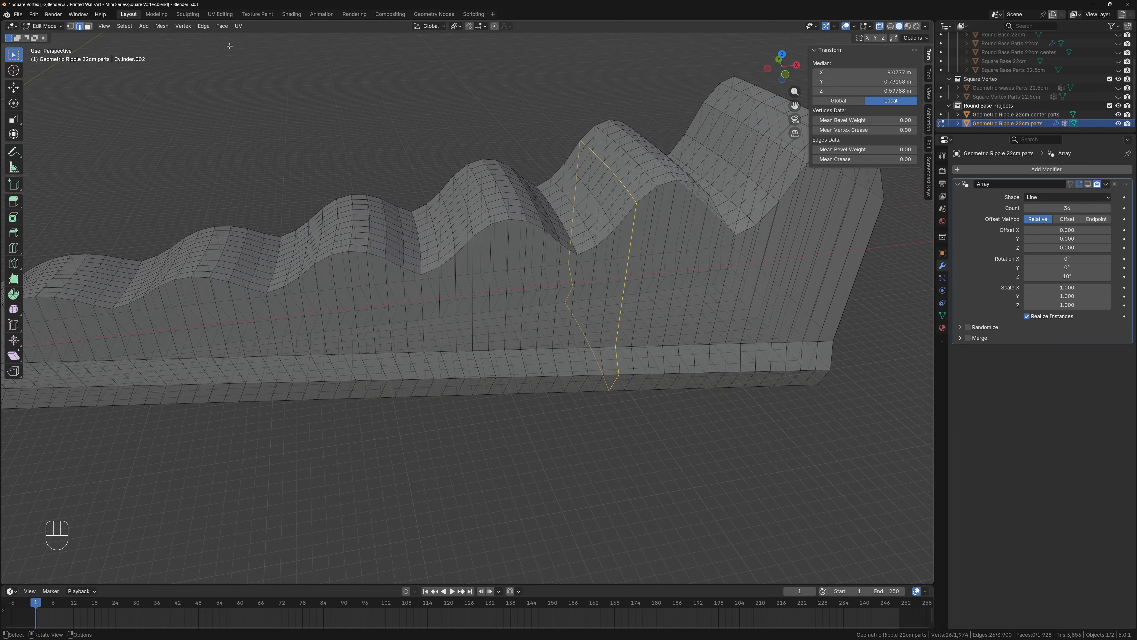
left_click(124, 25)
mouse_move(156, 164)
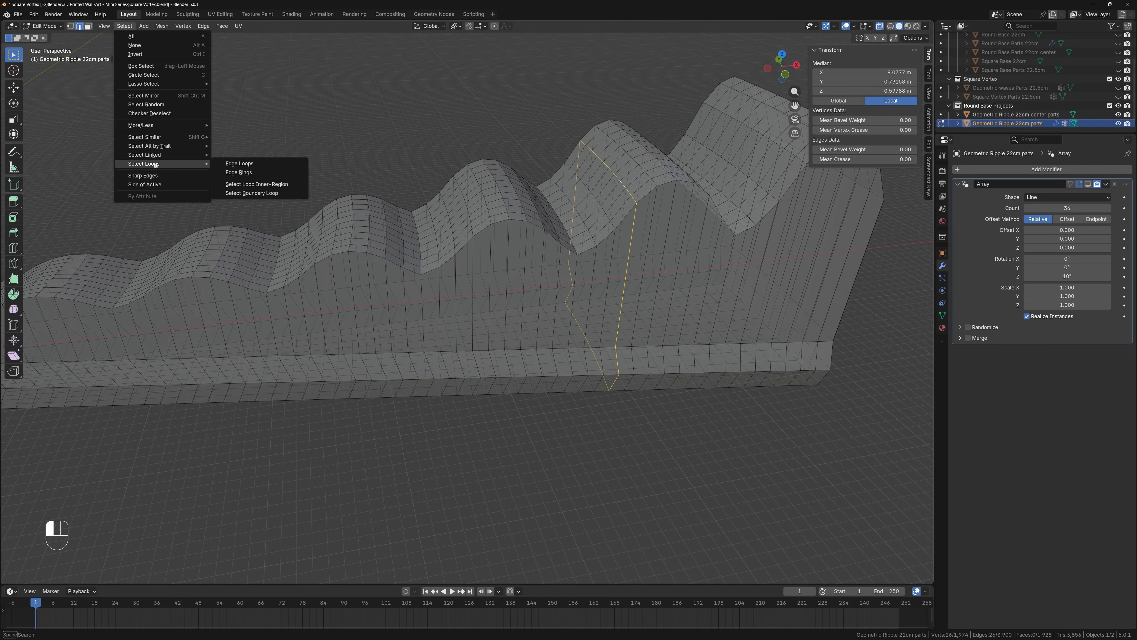
left_click(240, 173)
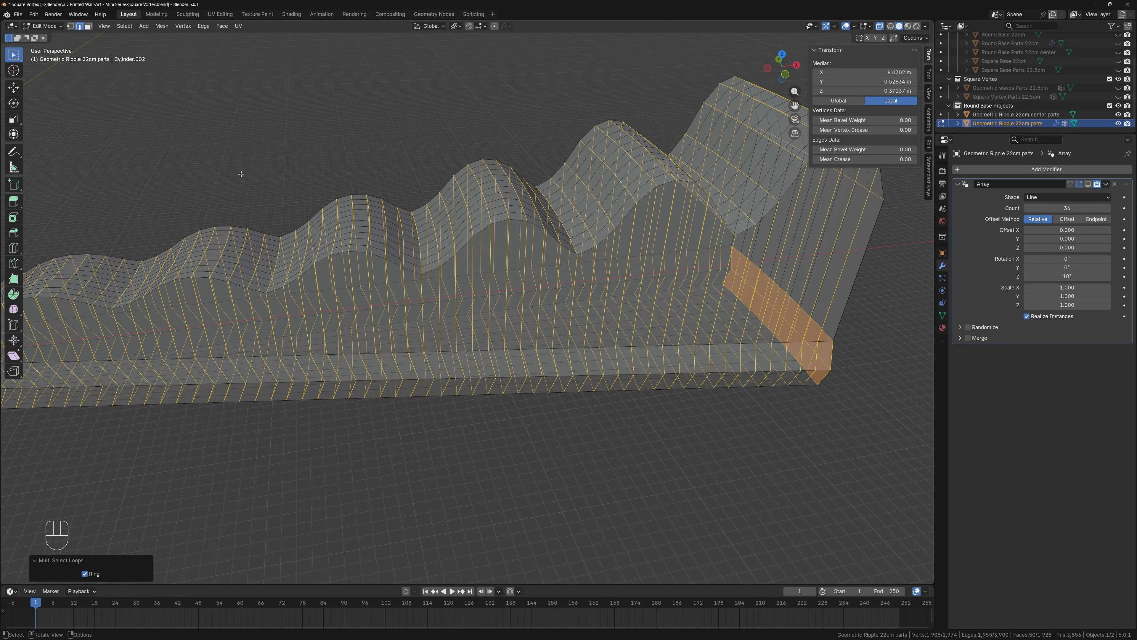
Remove the edges at the slice's narrow inner end, including its lower corner, from the ring selection
scroll(244, 179, "down", 4)
middle_click_drag(401, 203, 920, 214)
scroll(330, 237, "up", 6)
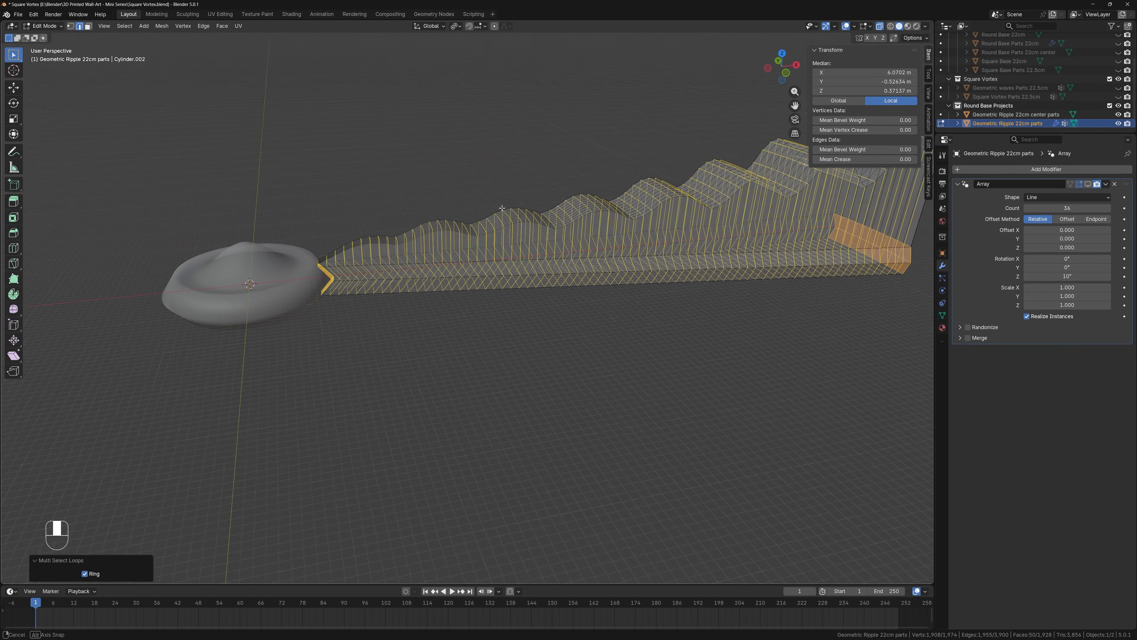
middle_click_drag(330, 237, 515, 240, "shift")
scroll(469, 248, "up", 5)
middle_click_drag(409, 181, 454, 232, "shift")
left_click_drag(354, 145, 512, 338, "ctrl")
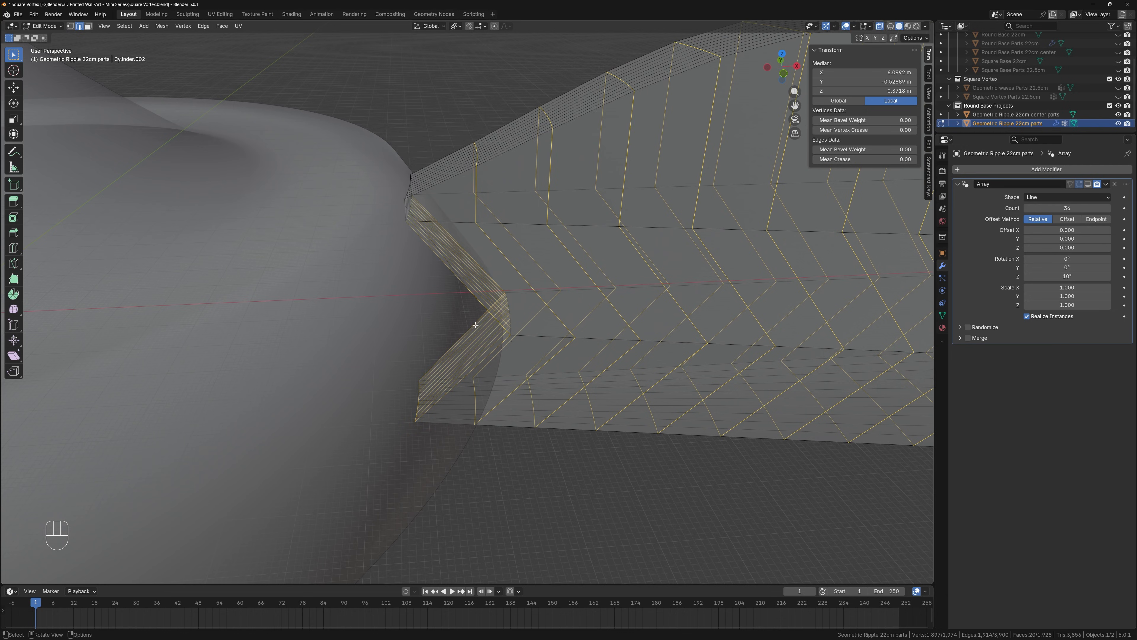
key("1")
middle_click_drag(426, 297, 358, 224, "shift")
key("ctrl+z")
left_click_drag(285, 172, 423, 331, "ctrl")
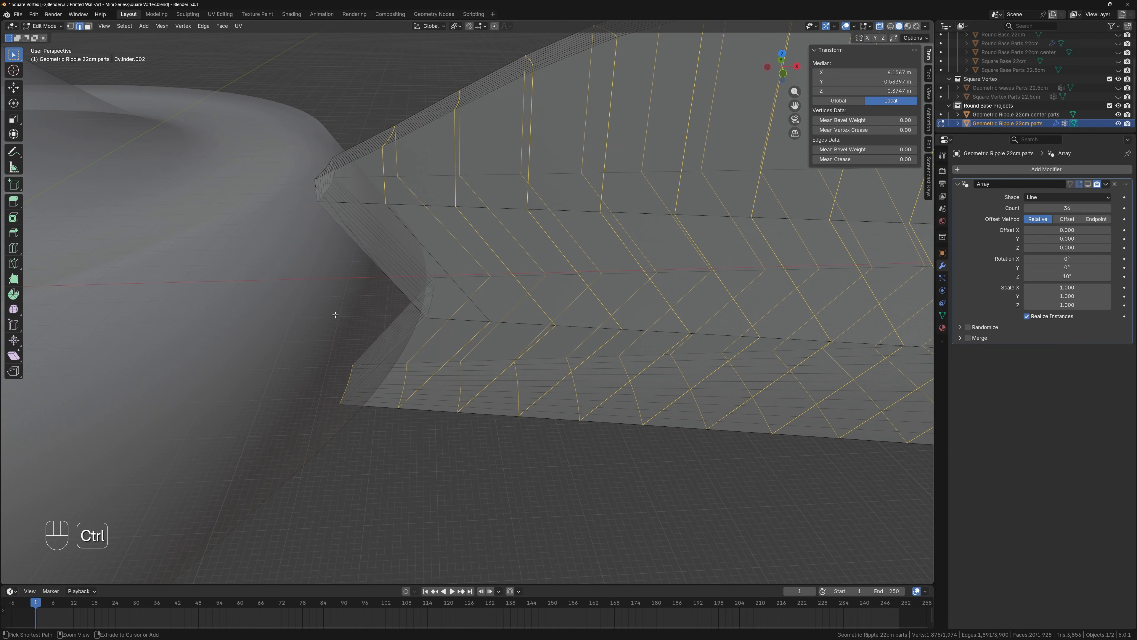
left_click_drag(325, 333, 370, 423, "ctrl")
Deselect the remaining unwanted edges at the slice's ends, keeping only the cross-section loops along its length selected
mouse_move(434, 255)
middle_mouse_down("shift")
mouse_move(453, 273)
mouse_move(492, 278)
mouse_move(193, 239)
mouse_move(383, 236)
middle_mouse_up("shift")
left_click_drag(436, 149, 517, 351, "ctrl")
middle_click_drag(535, 266, 529, 367, "shift")
left_click_drag(430, 217, 479, 296, "ctrl")
scroll(477, 297, "down", 4)
middle_click_drag(477, 297, 440, 289, "shift")
scroll(416, 346, "up", 4)
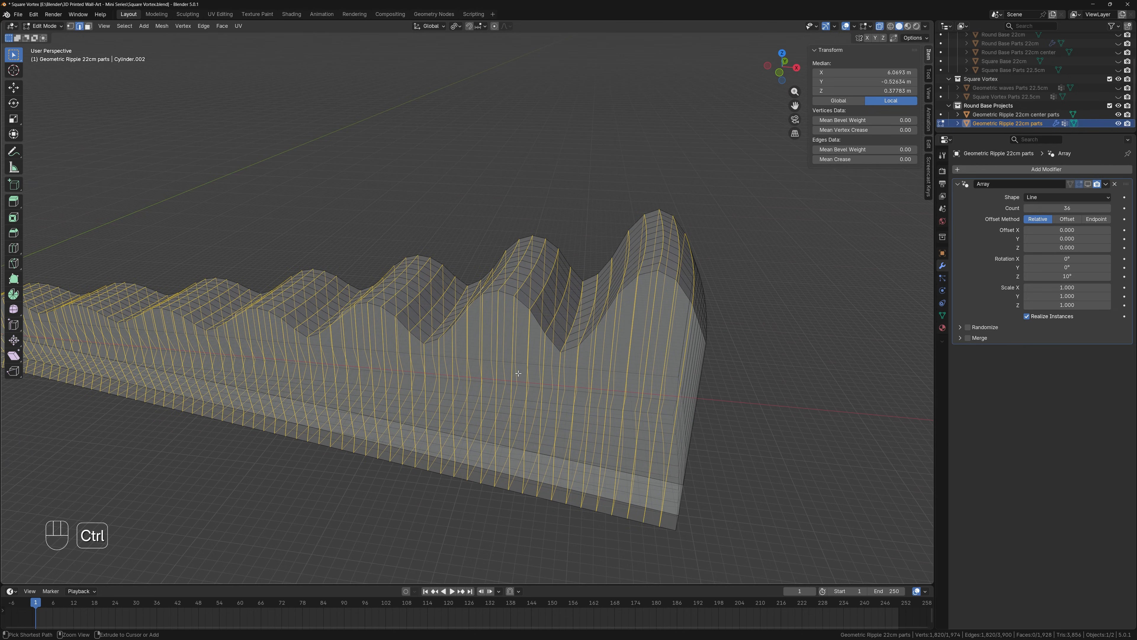
Bevel the selected cross-section edges along the slice with a 0.05 m width and 2 segments
key("ctrl+b")
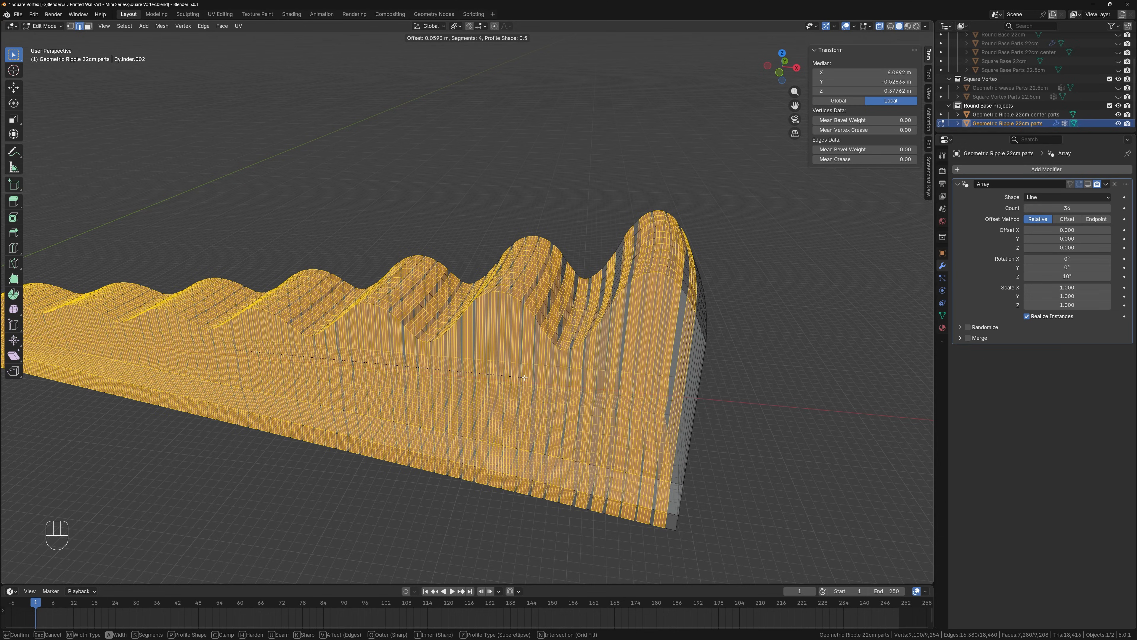
scroll(523, 378, "down", 2)
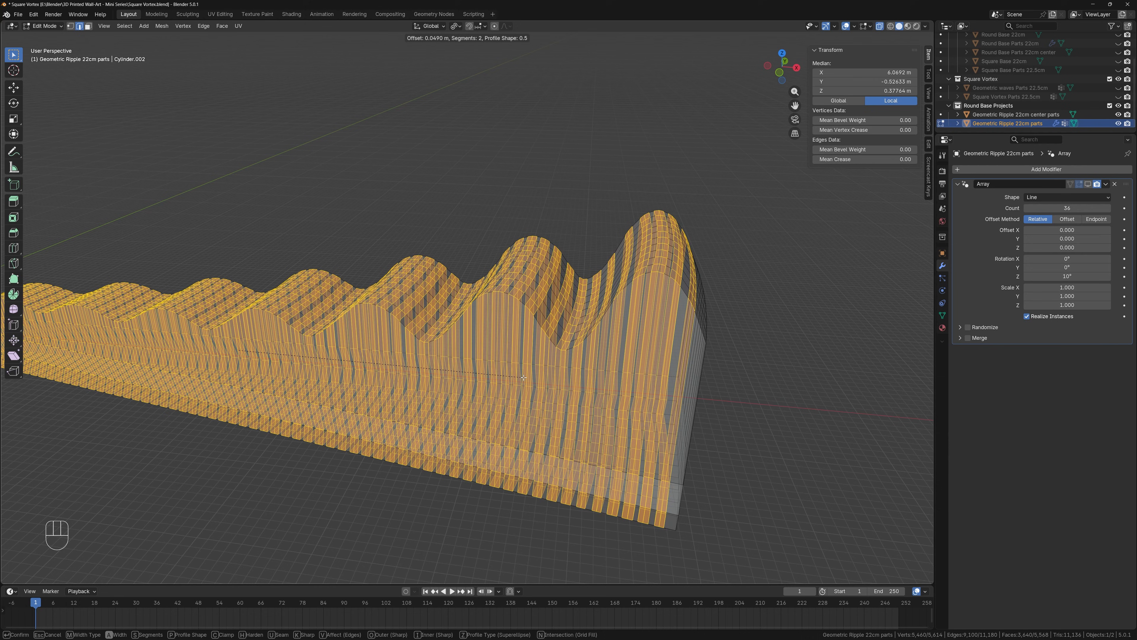
key("BackSpace")
key("KP_Decimal")
key("KP_0")
key("KP_5")
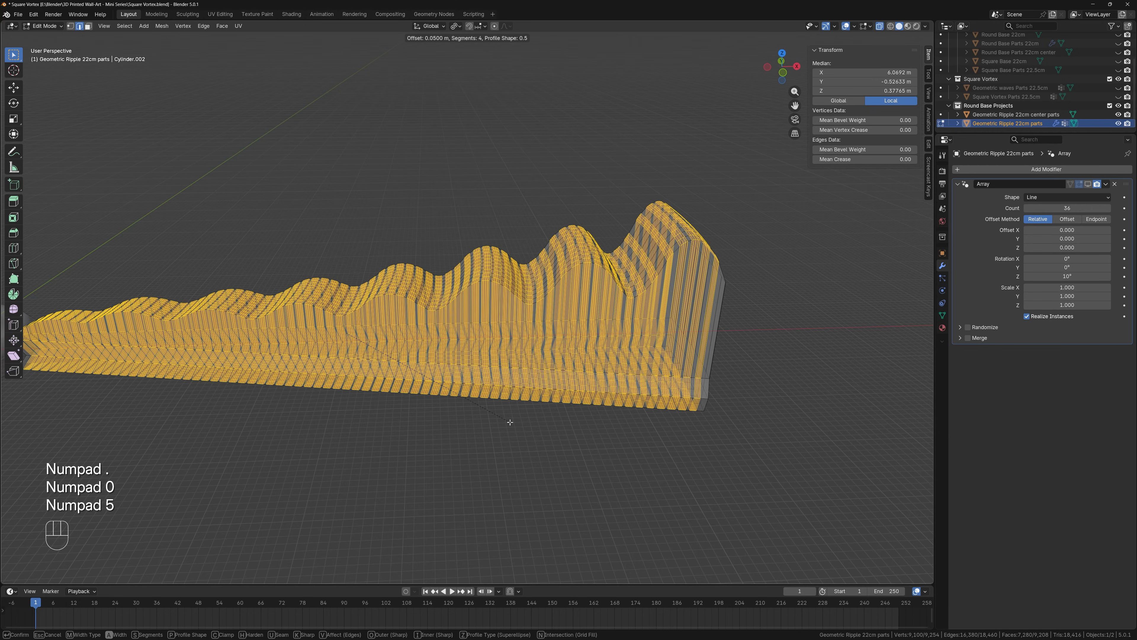
scroll(510, 422, "down", 2)
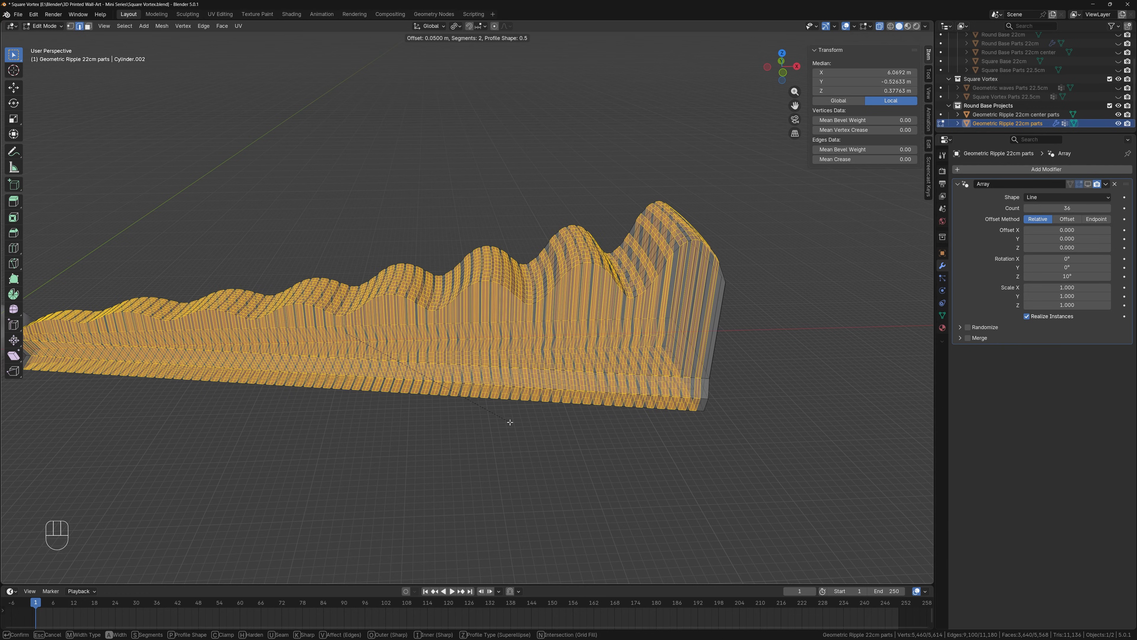
left_click(509, 422)
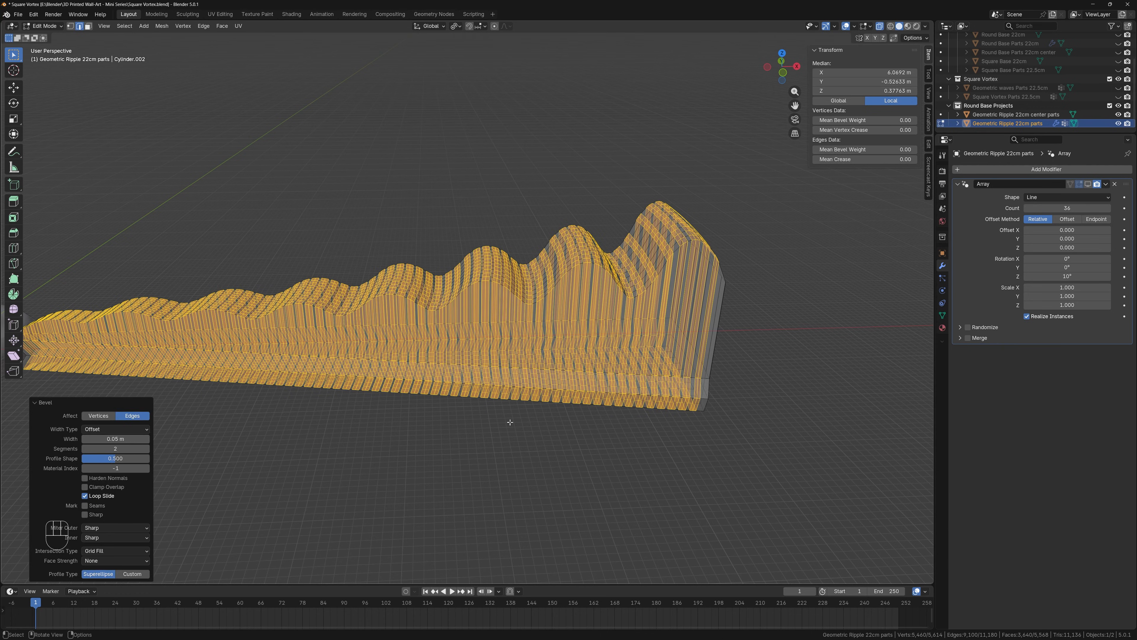
Clear the edge selection, turn off X-ray and show the slice's Array copies in the viewport again
left_click(542, 433)
key("alt+z")
middle_click_drag(548, 452, 681, 331)
middle_click_drag(381, 308, 214, 256)
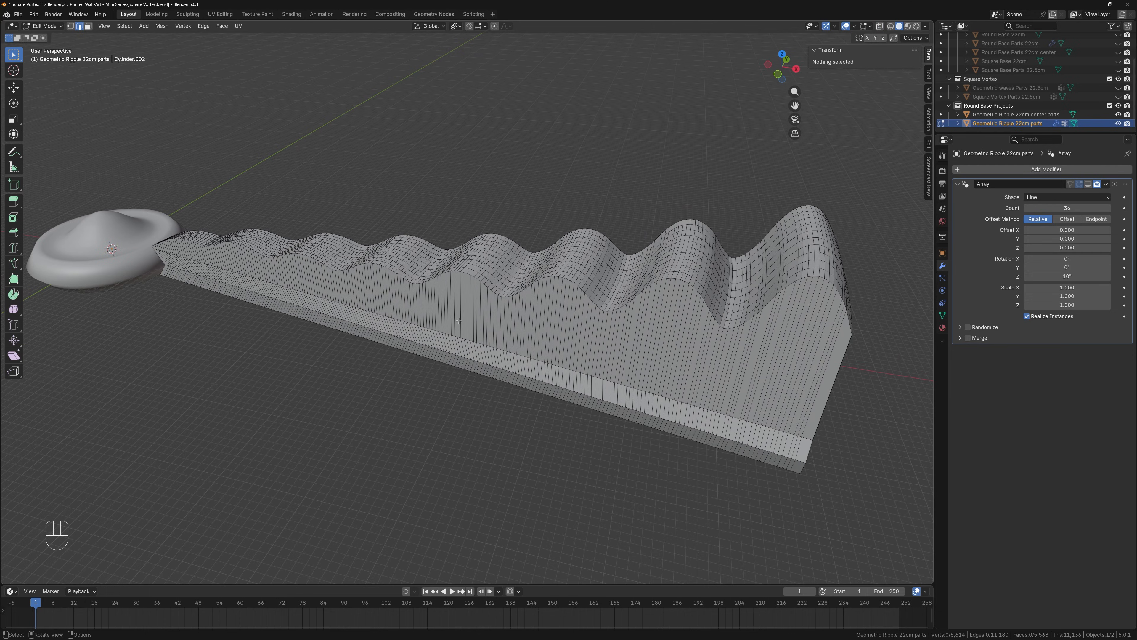
left_click(1088, 184)
middle_click_drag(555, 269, 530, 270)
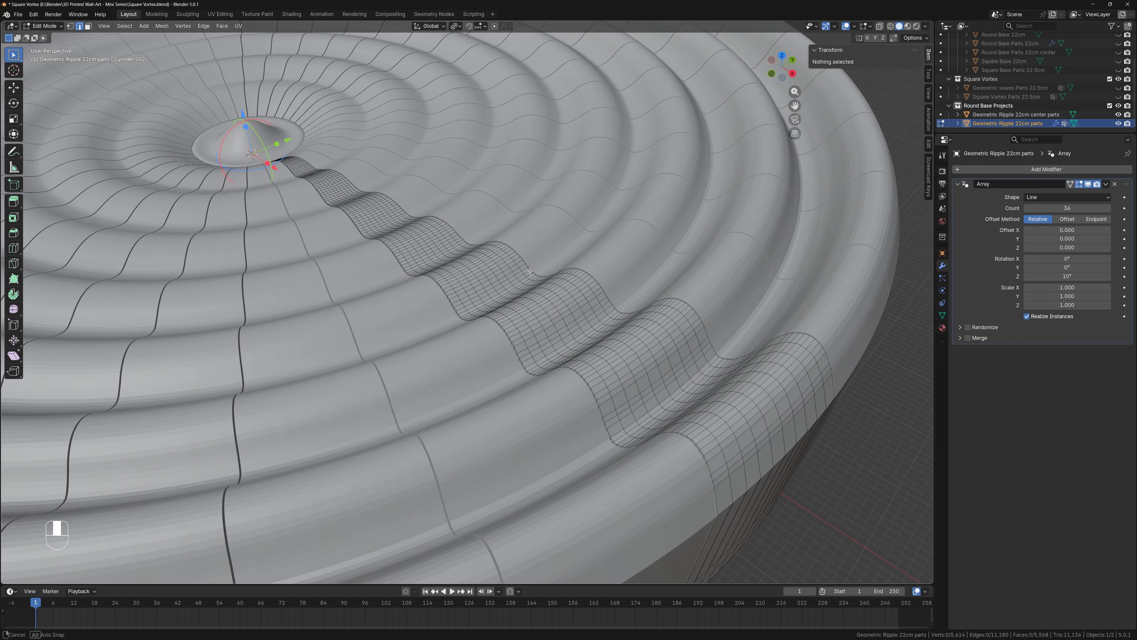
Try Shade Smooth on the whole ripple array in Object Mode, and undo it
key("Tab")
middle_click_drag(541, 312, 500, 317)
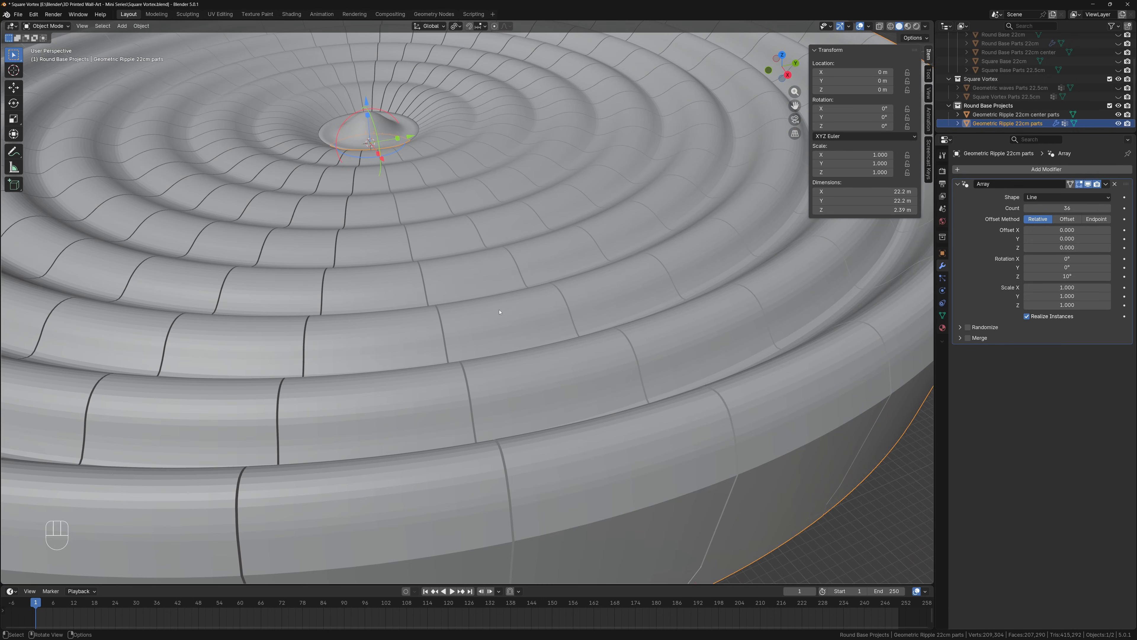
right_click(499, 316)
left_click(489, 315)
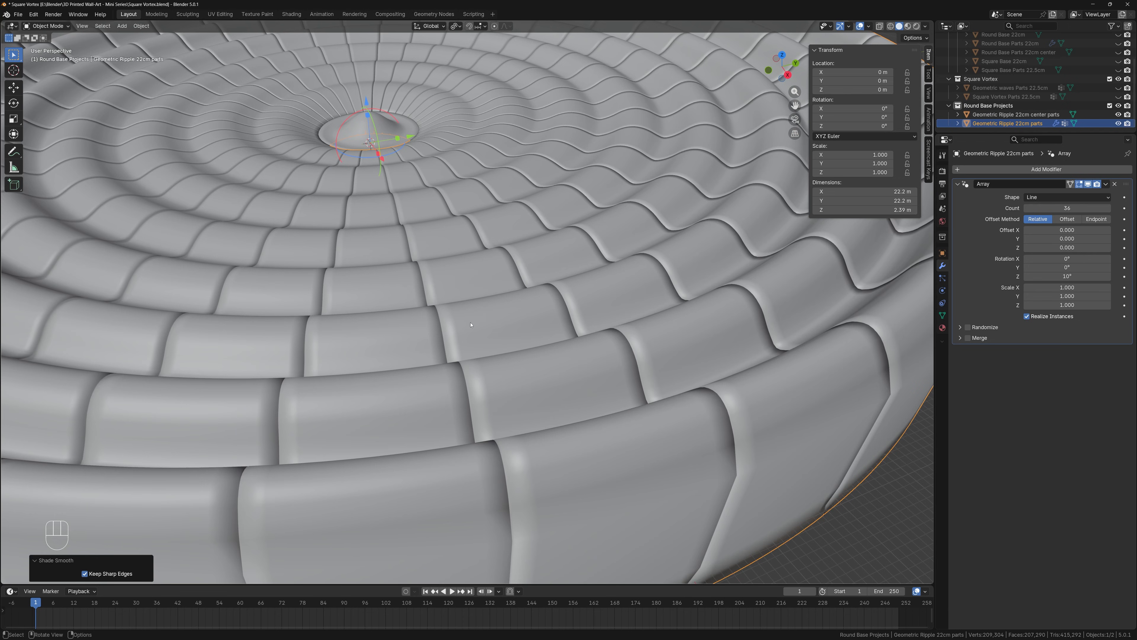
key("ctrl+z")
middle_click_drag(492, 354, 603, 392)
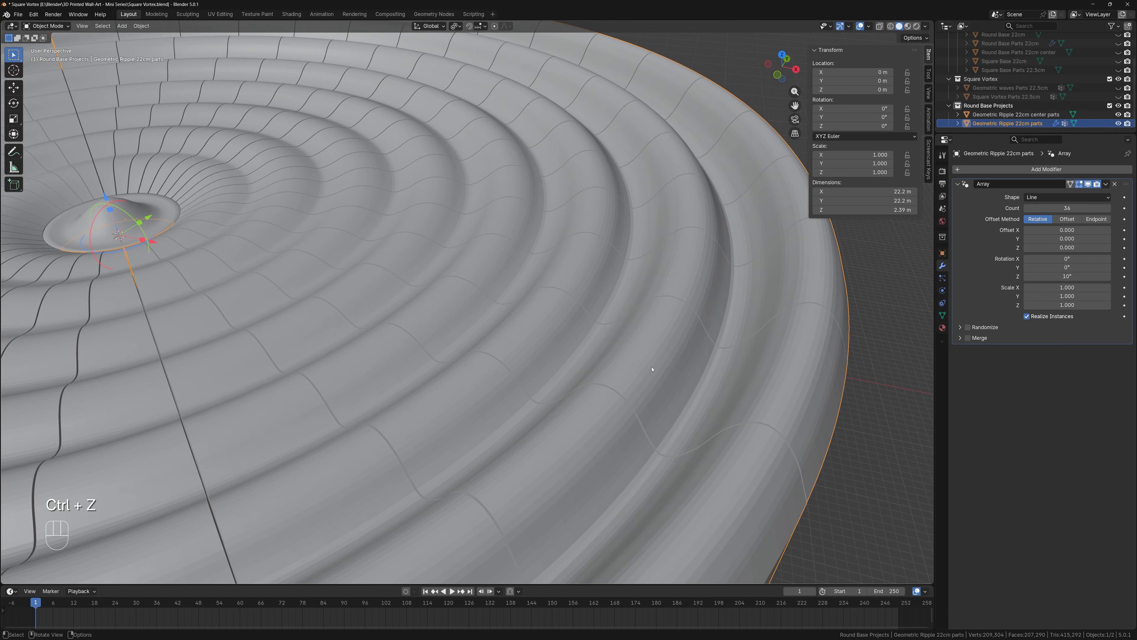
Apply Shade Smooth to the ripple array again to compare the seams between its slices
middle_click_drag(757, 320, 480, 288)
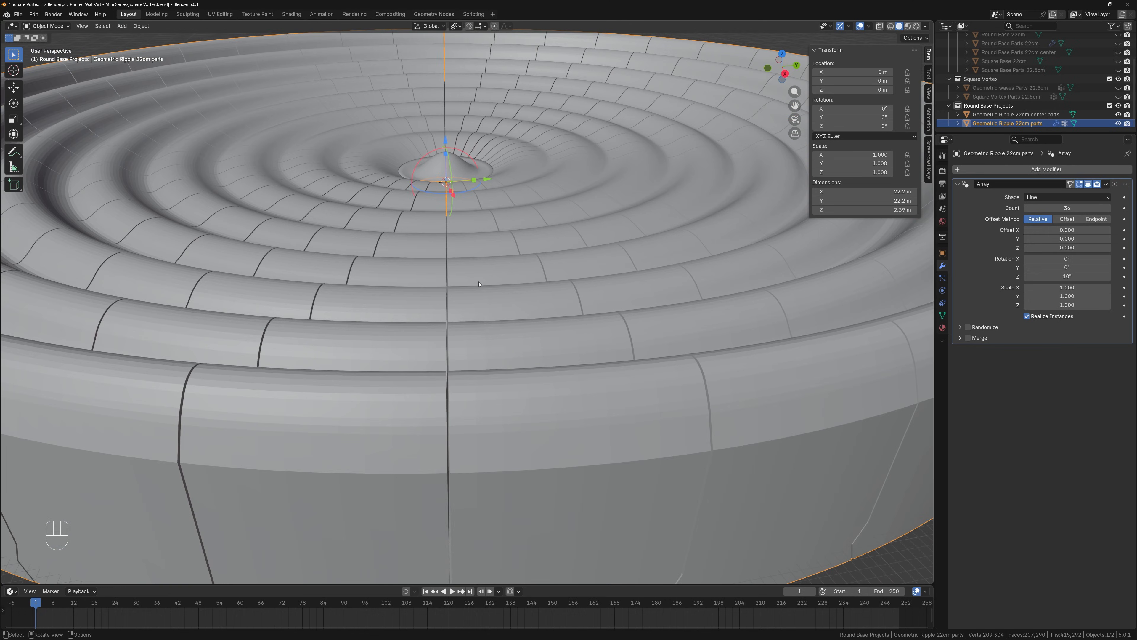
right_click(494, 320)
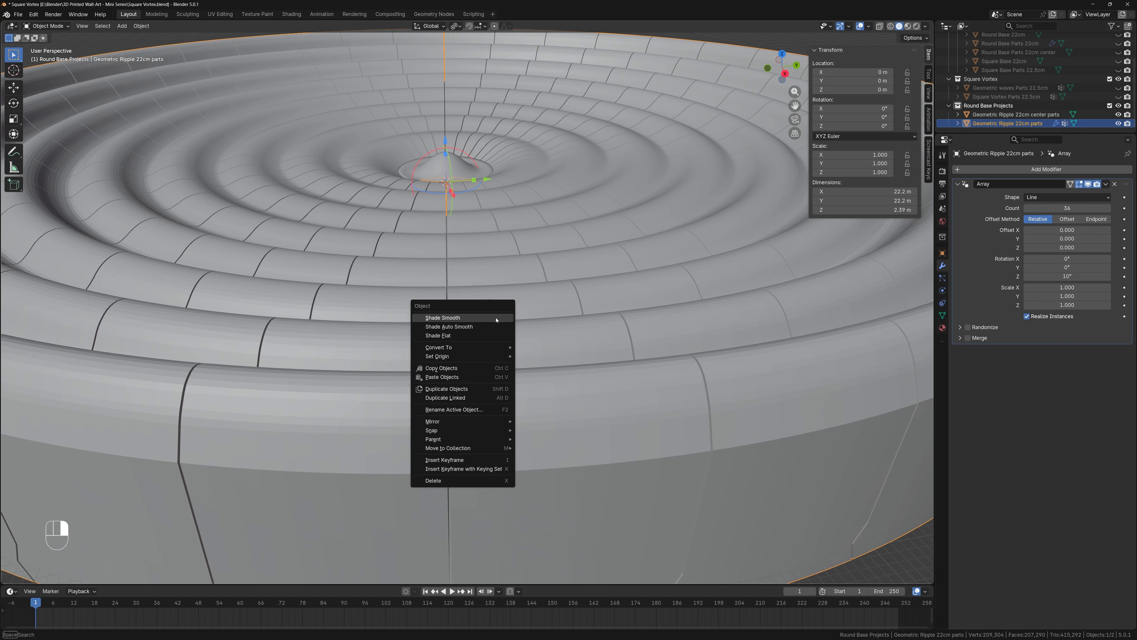
right_click(526, 306)
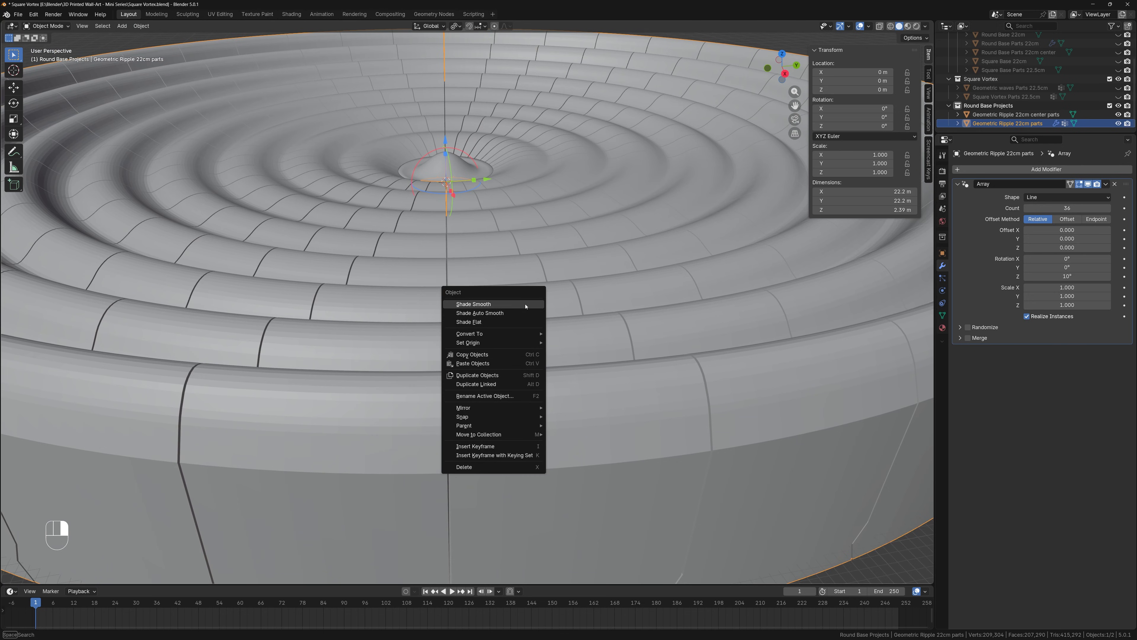
left_click(525, 307)
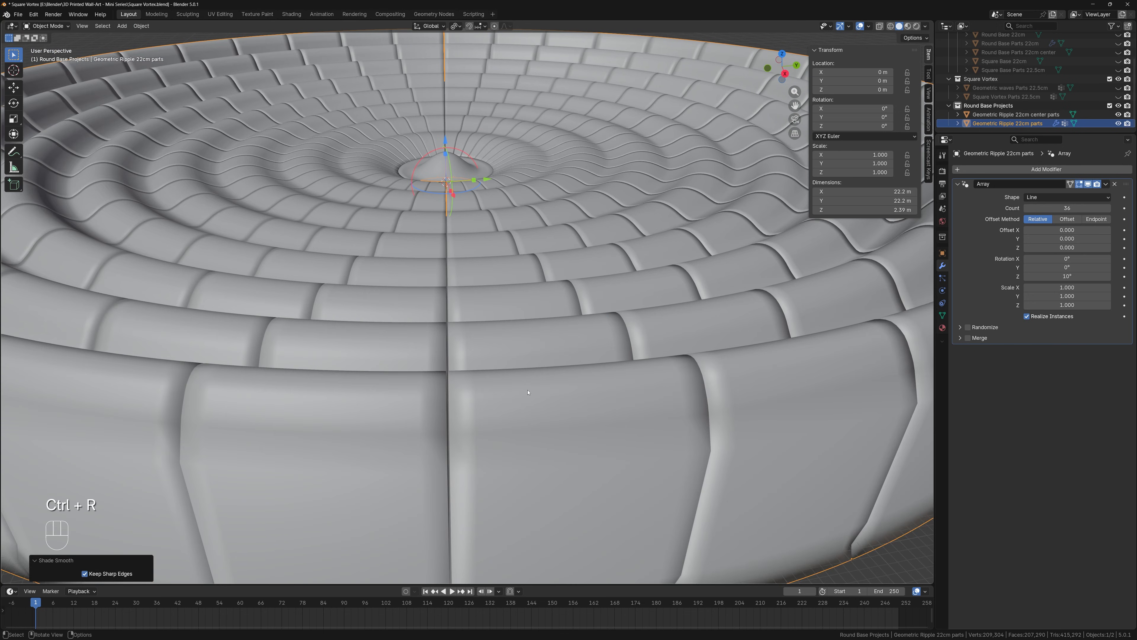
Add an edge loop close to each of the slice's two long side edges to tighten the seams
key("Tab")
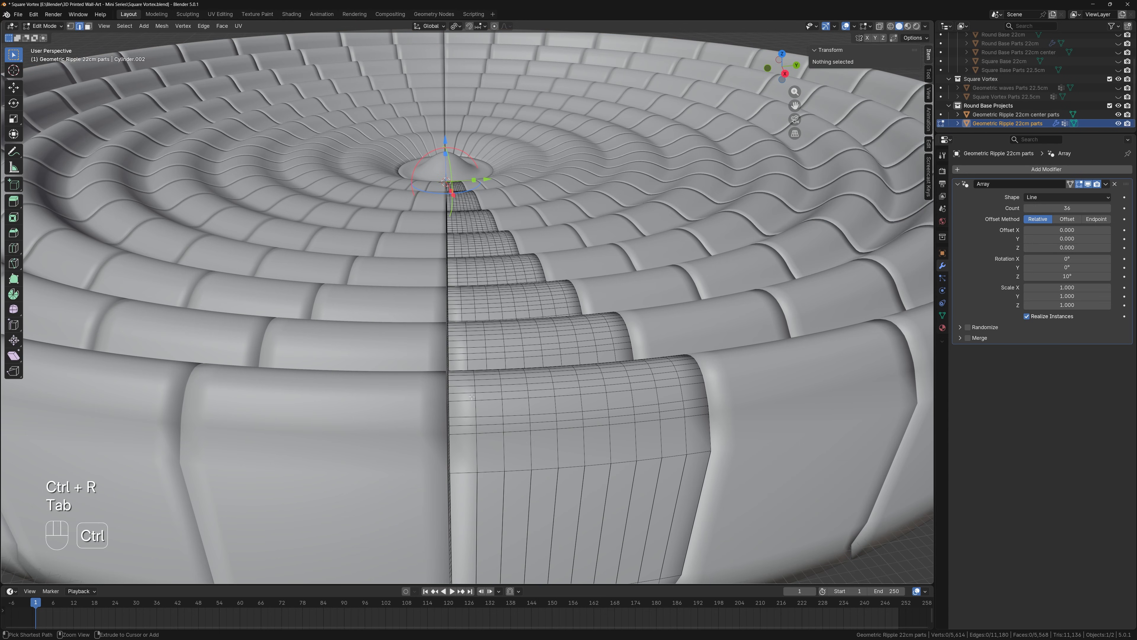
key("ctrl+r")
left_click(458, 397)
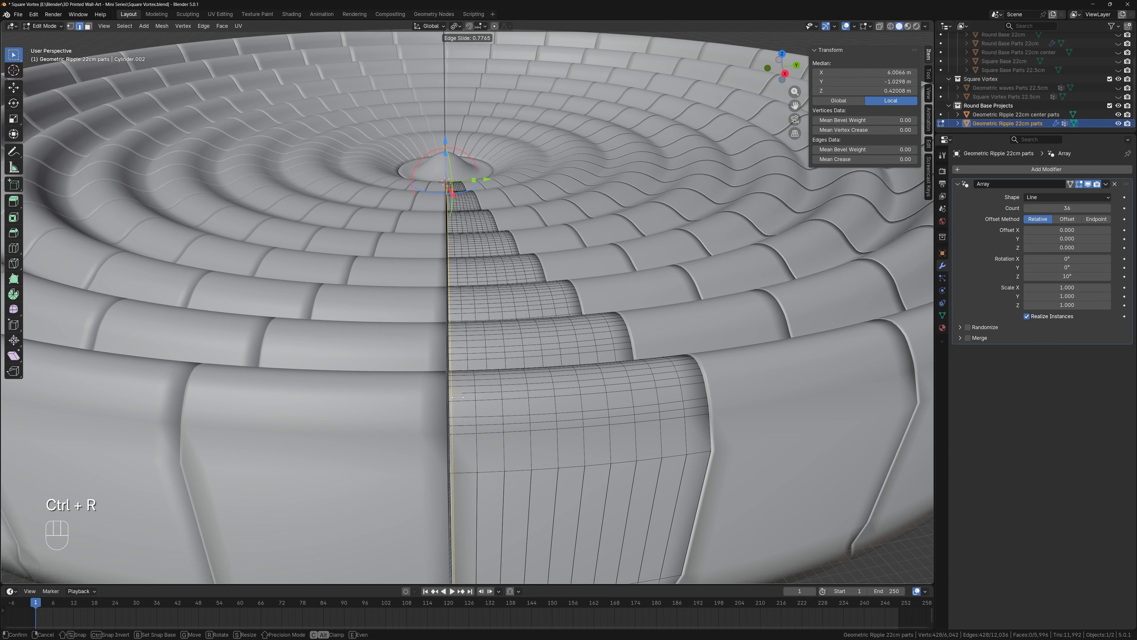
left_click(458, 396)
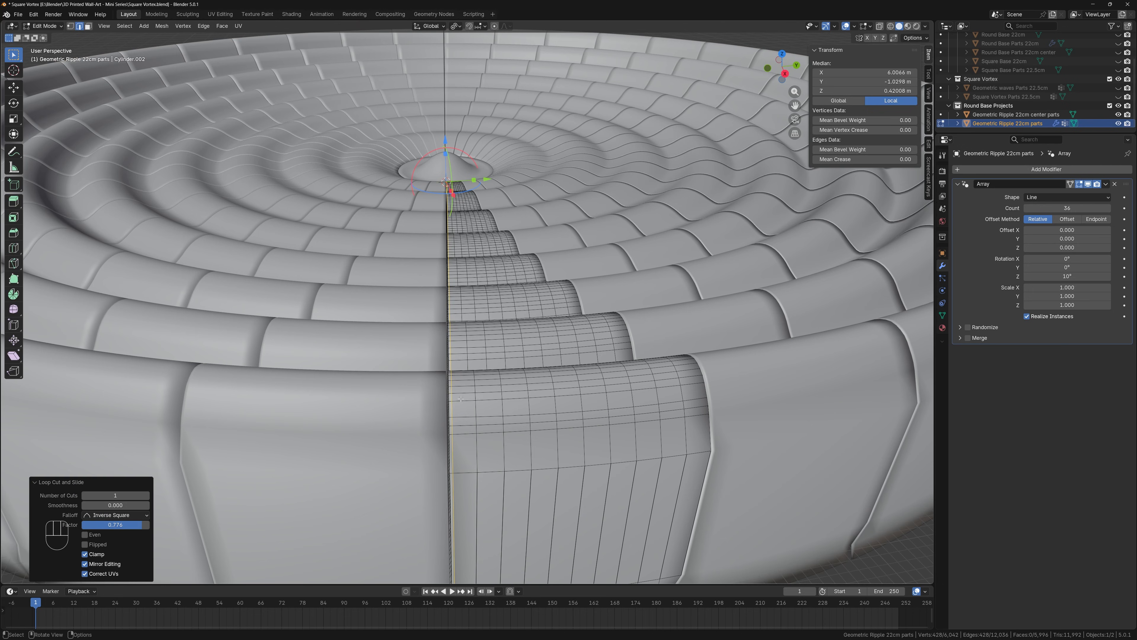
key("ctrl+r")
left_click(705, 390)
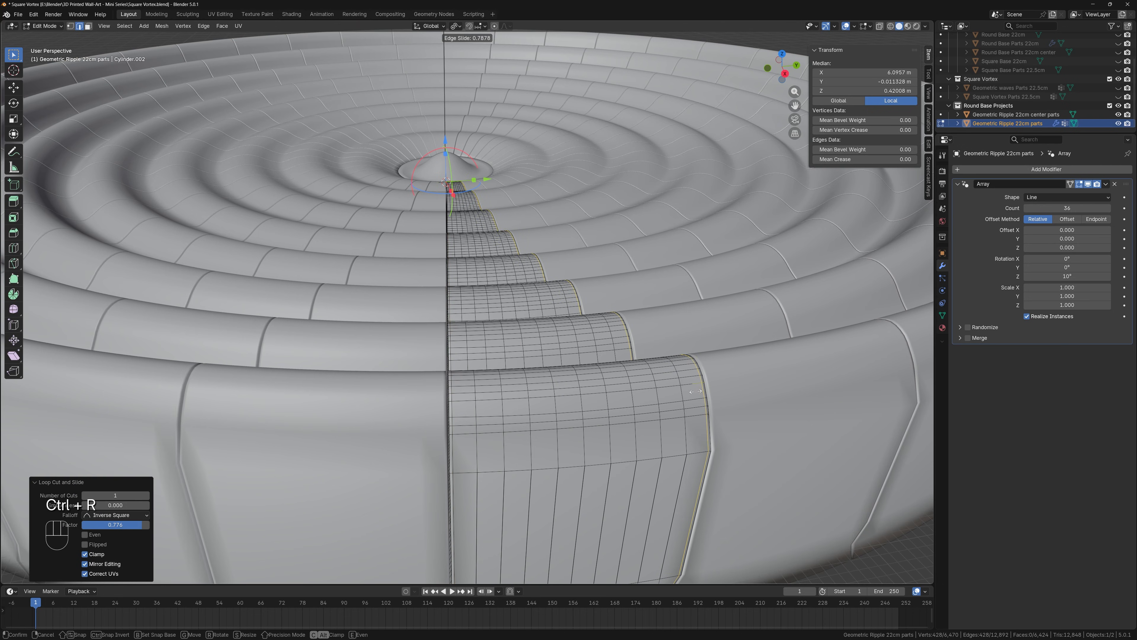
left_click(696, 391)
middle_click_drag(548, 434, 537, 406)
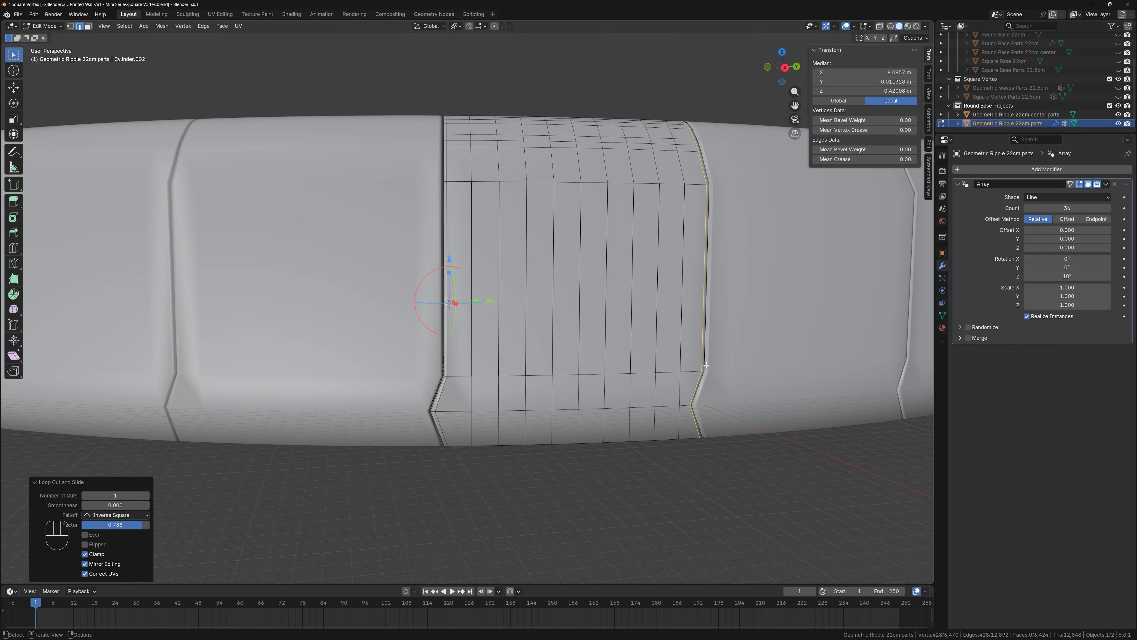
middle_click_drag(365, 351, 377, 375)
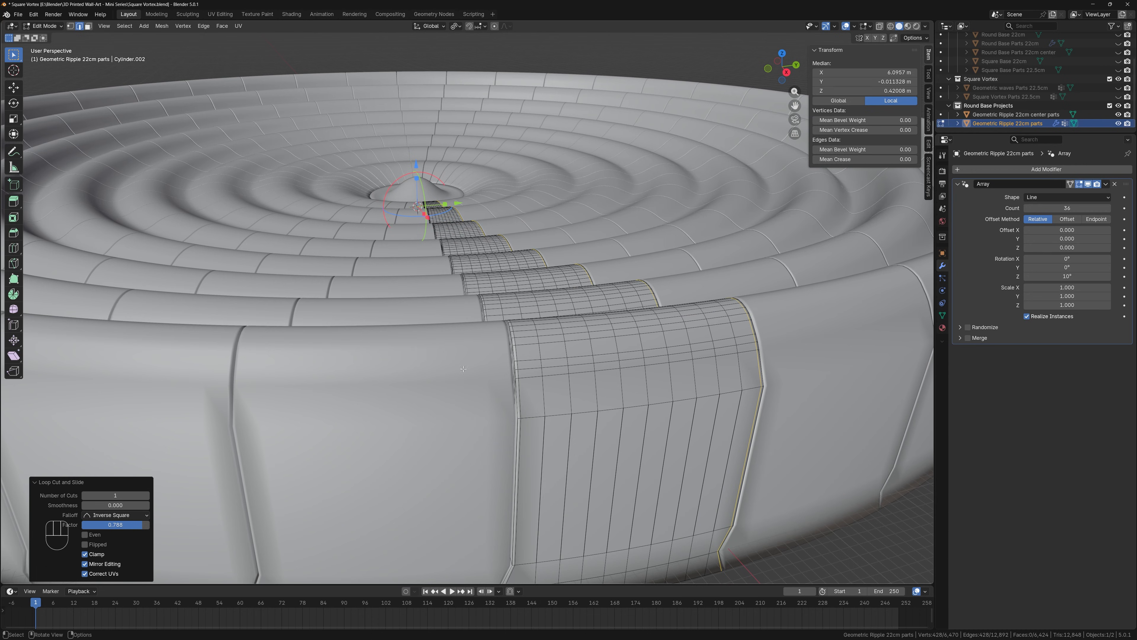
Undo the added side edge loops and the smooth shading of the ripple array
key("ctrl+z")
key("ctrl+z")
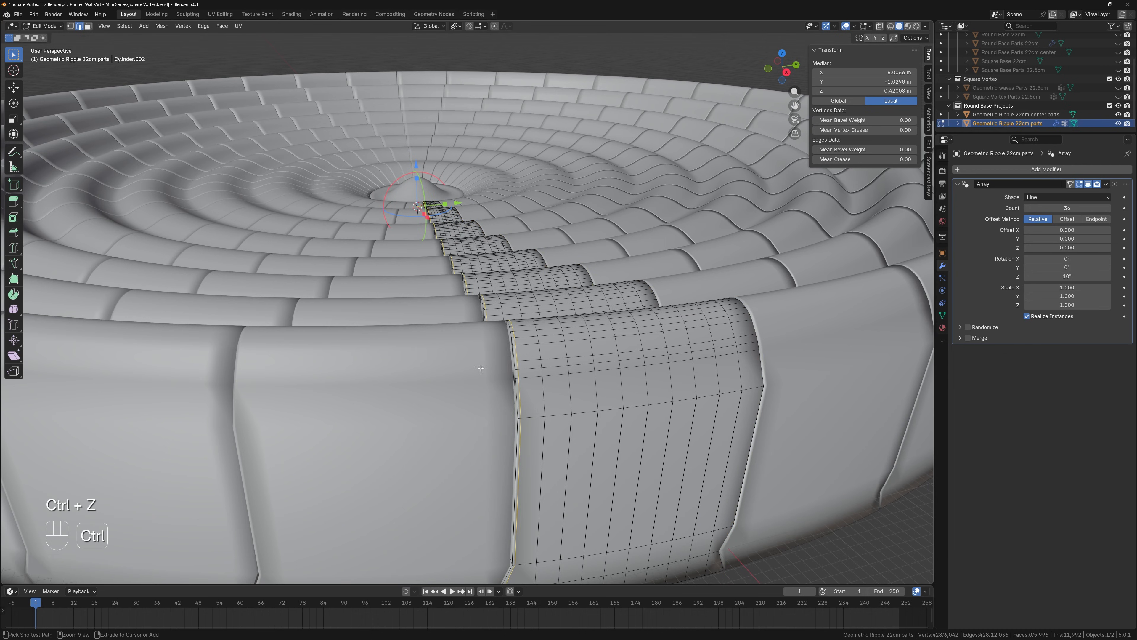
middle_click_drag(574, 384, 495, 355)
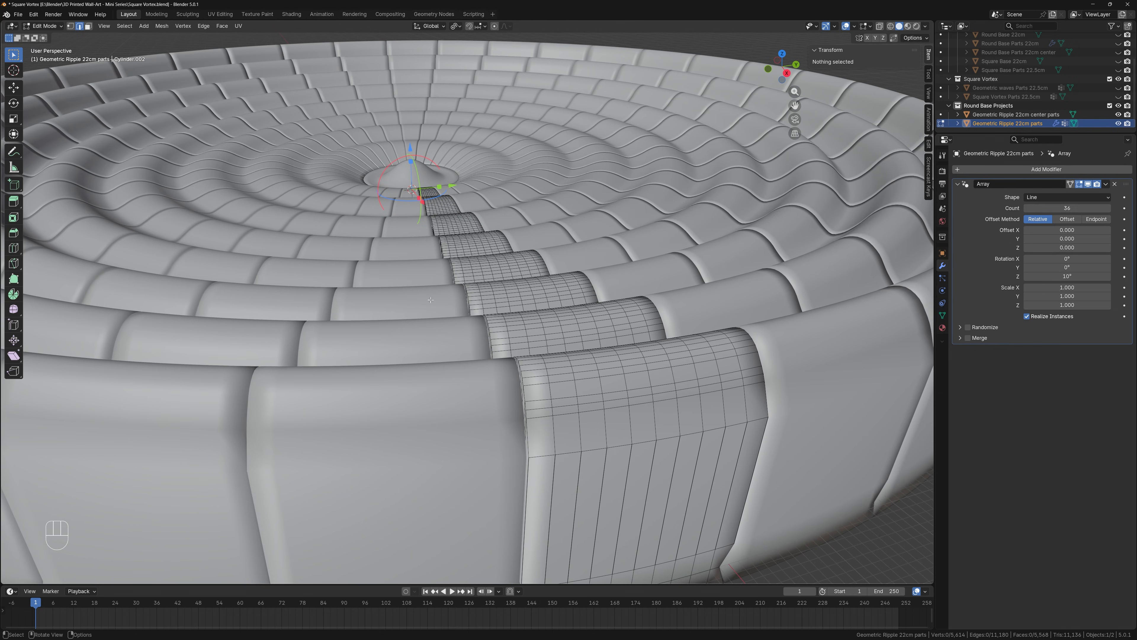
key("ctrl+z")
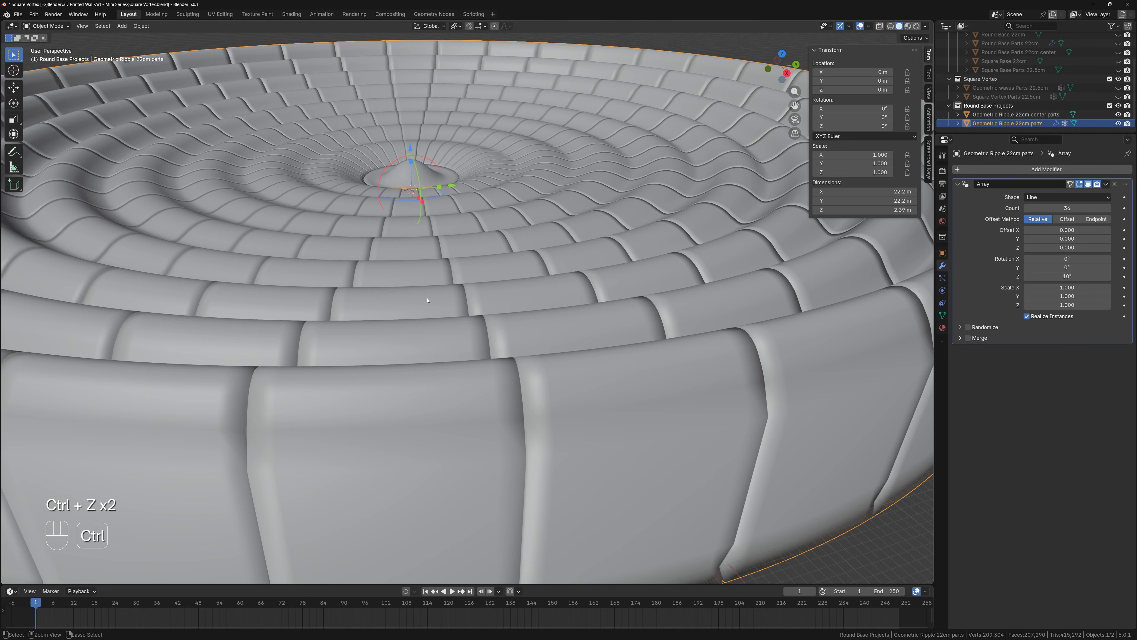
key("ctrl+z")
middle_click_drag(571, 368, 666, 308)
middle_click_drag(394, 250, 599, 325, "shift")
scroll(587, 311, "down", 5)
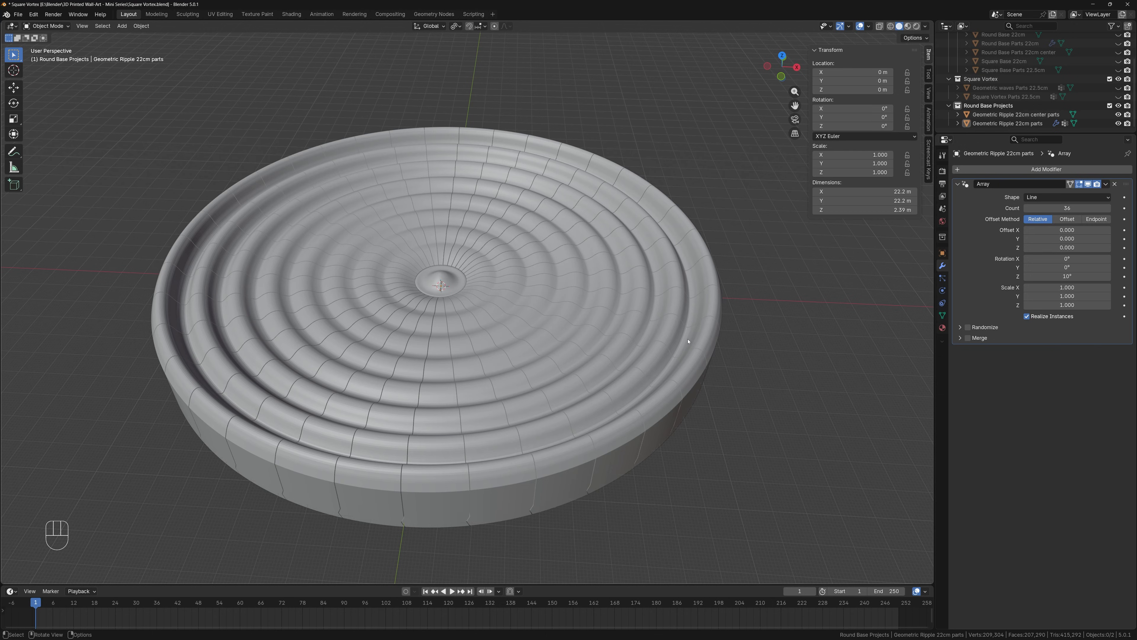
mouse_move(688, 341)
middle_mouse_down()
mouse_move(724, 339)
mouse_move(746, 320)
mouse_move(682, 333)
middle_mouse_up()
middle_click_drag(668, 334, 756, 341)
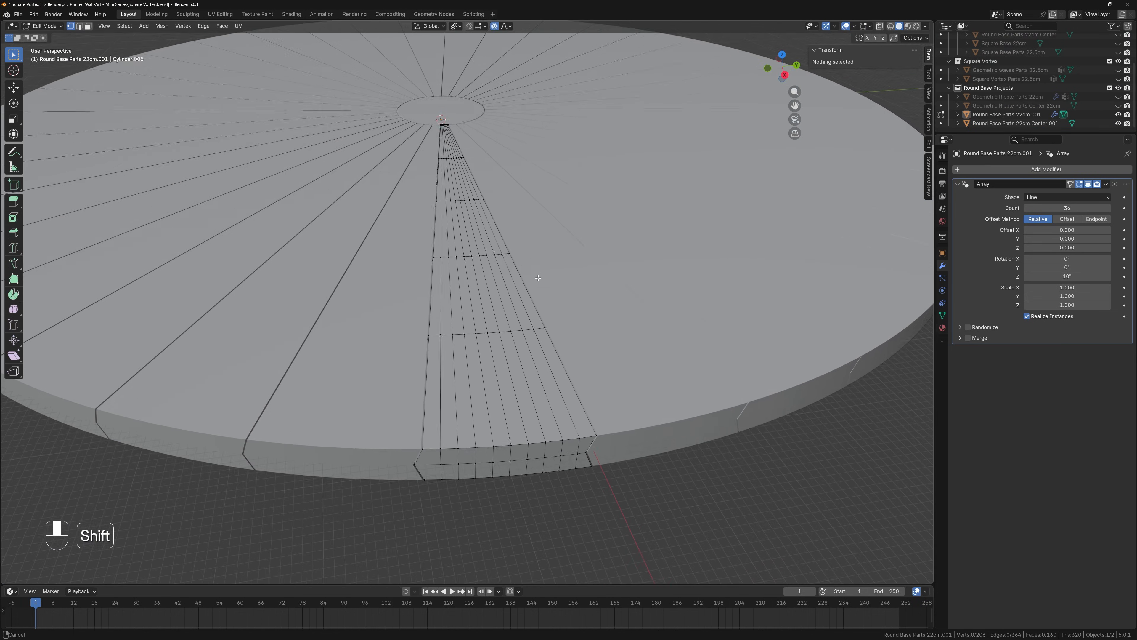
Select the middle radial strip of top faces on the round base slice, from the rim to the center
middle_click_drag(538, 272, 441, 224, "shift")
middle_click_drag(441, 223, 488, 245)
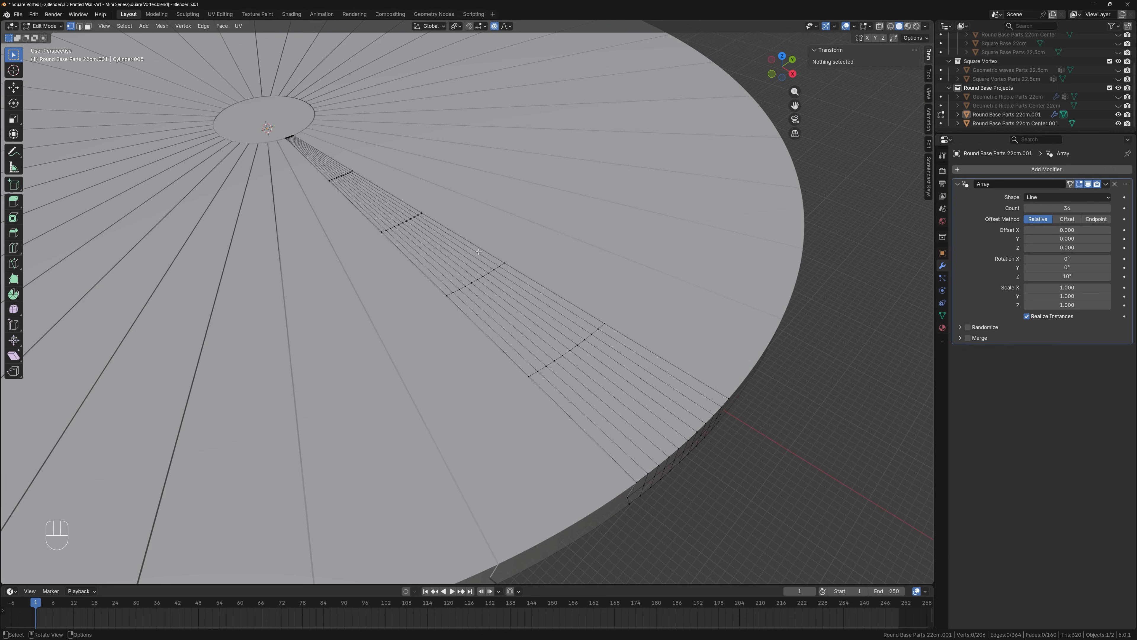
middle_click_drag(516, 267, 472, 268)
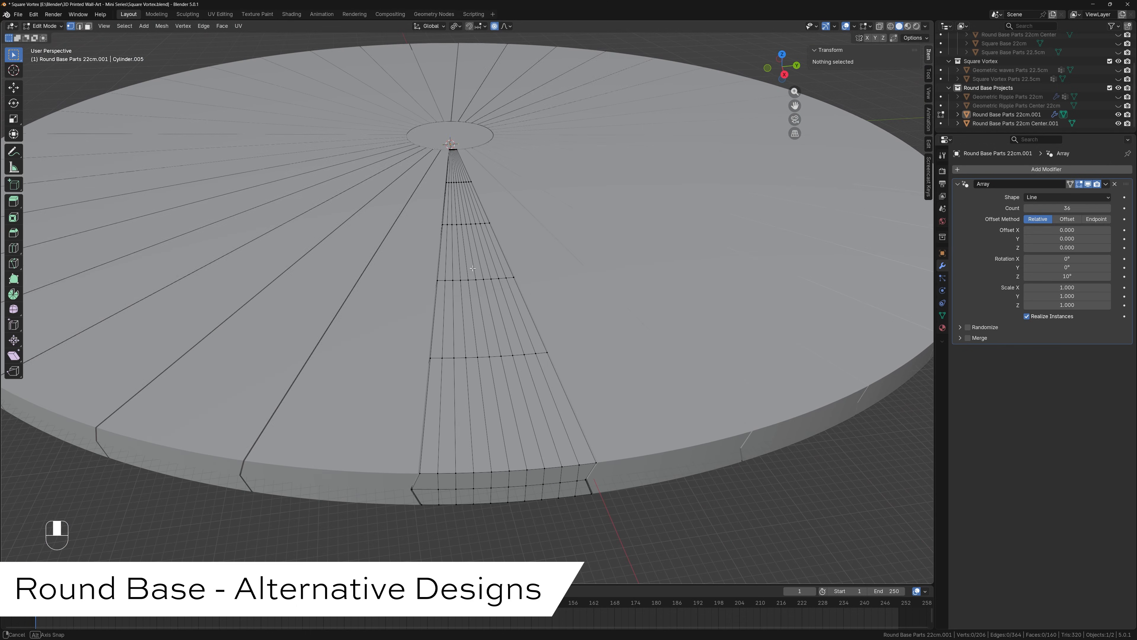
left_click(500, 382)
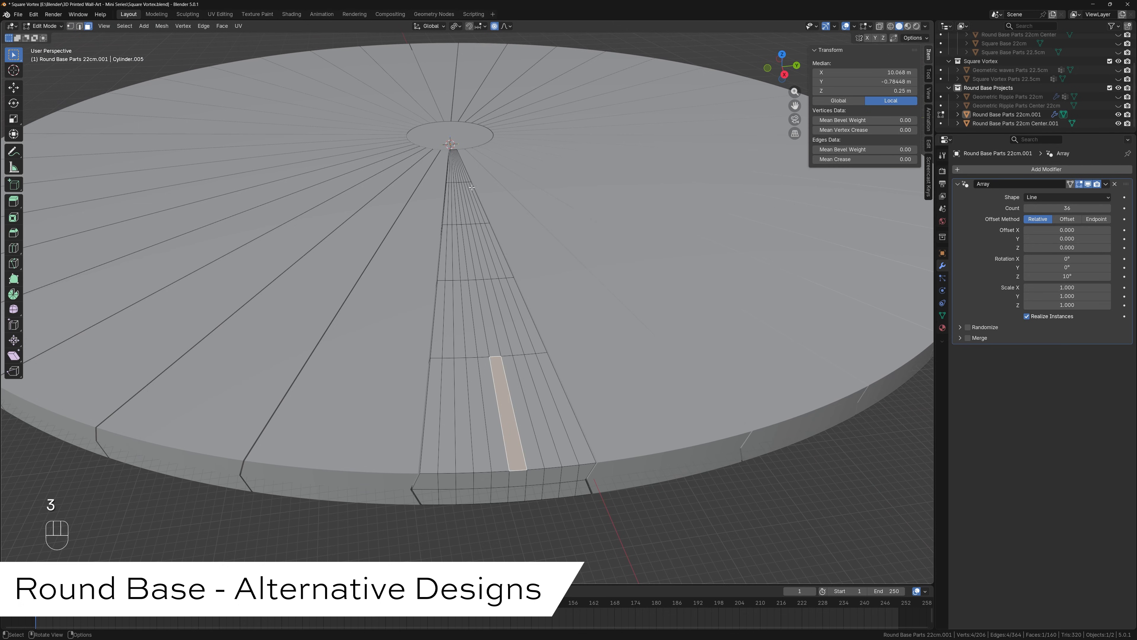
left_click(458, 178, "ctrl")
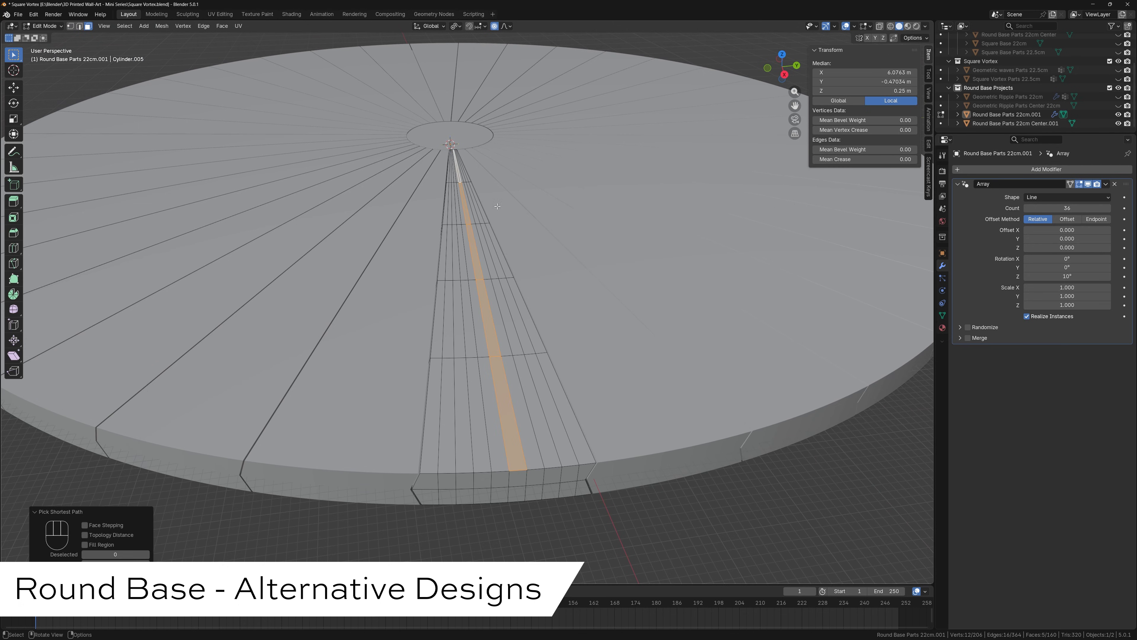
Extrude the selected radial strip upward about 1.44 m to form a tall fin
middle_click_drag(552, 249, 573, 210)
key("e")
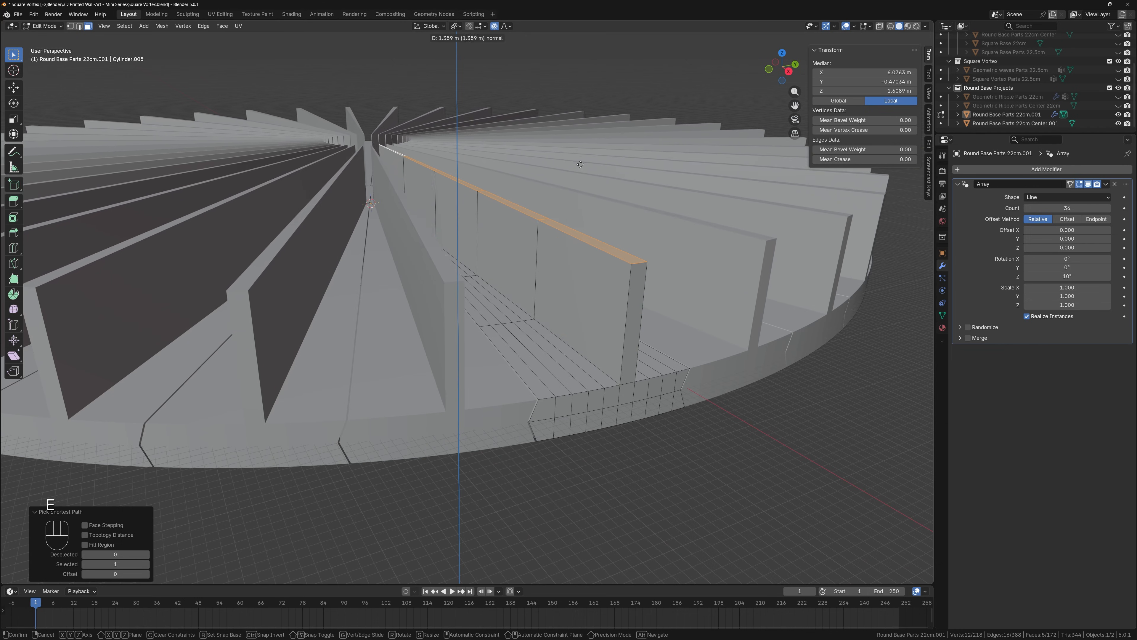
left_click(580, 160)
scroll(578, 163, "down", 7)
Set the transform pivot to the 3D Cursor and rotate the fin's top faces about 19.2° around the center
middle_click_drag(558, 170, 523, 200)
left_click(457, 26)
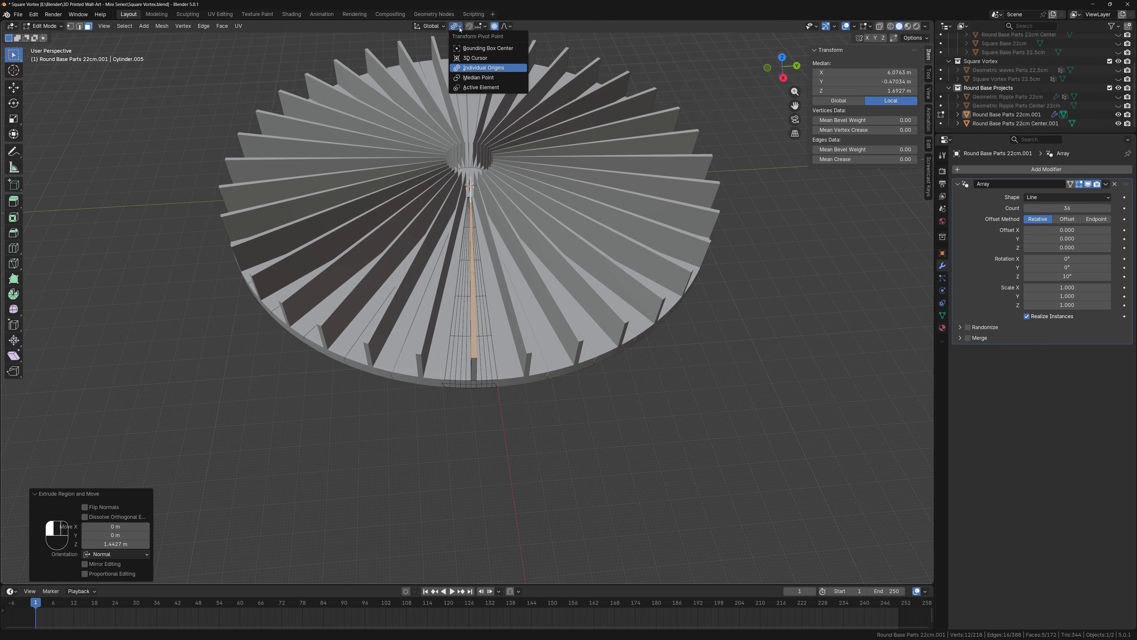
left_click(478, 58)
key("r")
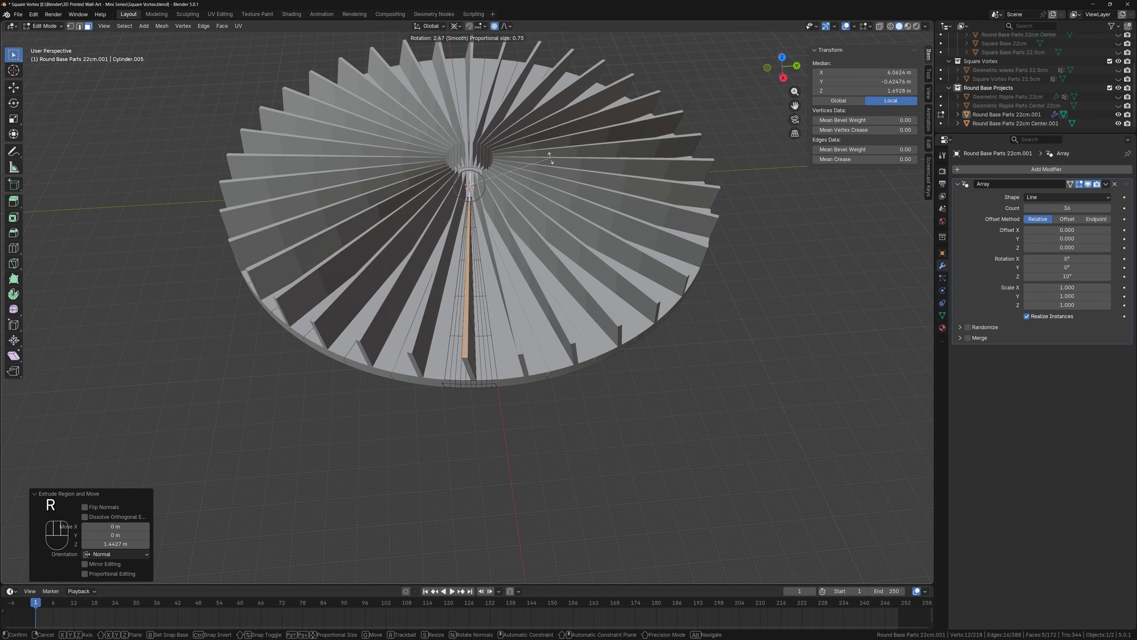
left_click(491, 196)
mouse_move(490, 196)
middle_mouse_down()
mouse_move(475, 233)
mouse_move(462, 168)
mouse_move(470, 146)
mouse_move(489, 270)
mouse_move(481, 180)
middle_mouse_up()
scroll(478, 223, "up", 4)
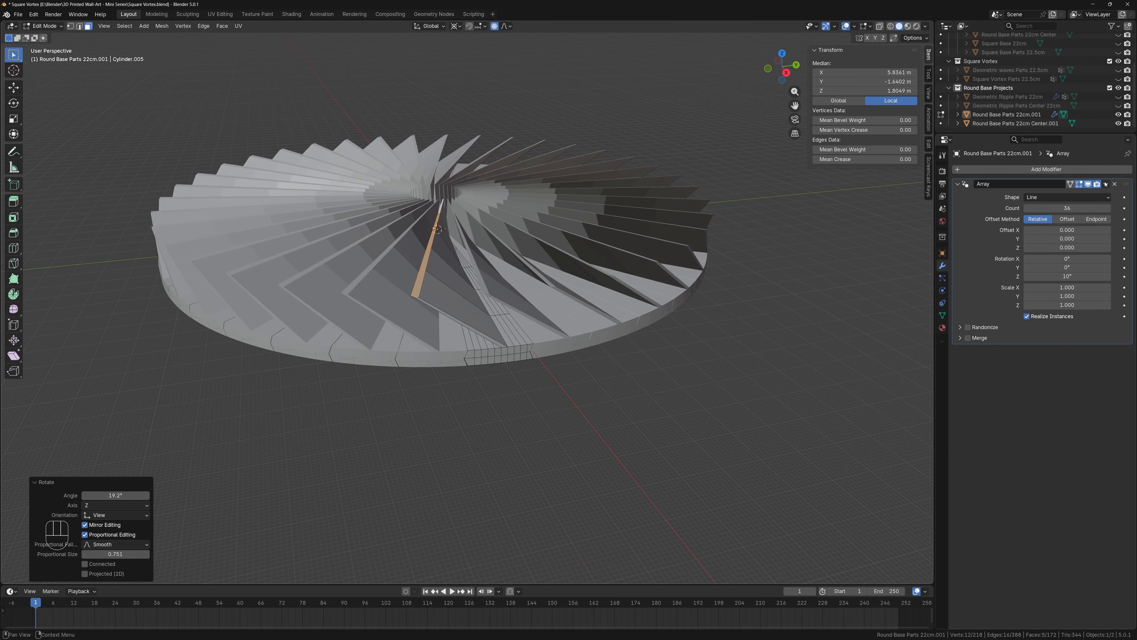
Hide the Array copies so only the single slice shows, and undo the rotation of the fin's top
left_click(1088, 184)
middle_click_drag(569, 239, 587, 236)
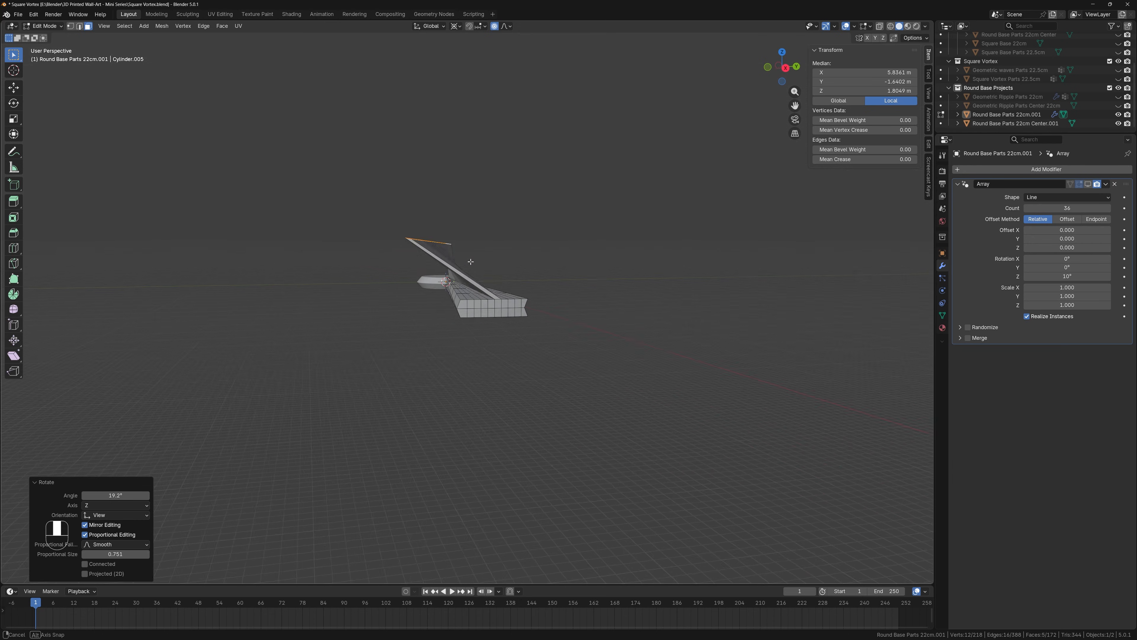
mouse_move(486, 239)
middle_mouse_down()
mouse_move(500, 280)
mouse_move(530, 266)
mouse_move(494, 268)
mouse_move(509, 239)
middle_mouse_up()
key("ctrl+z")
middle_click_drag(581, 264, 648, 286)
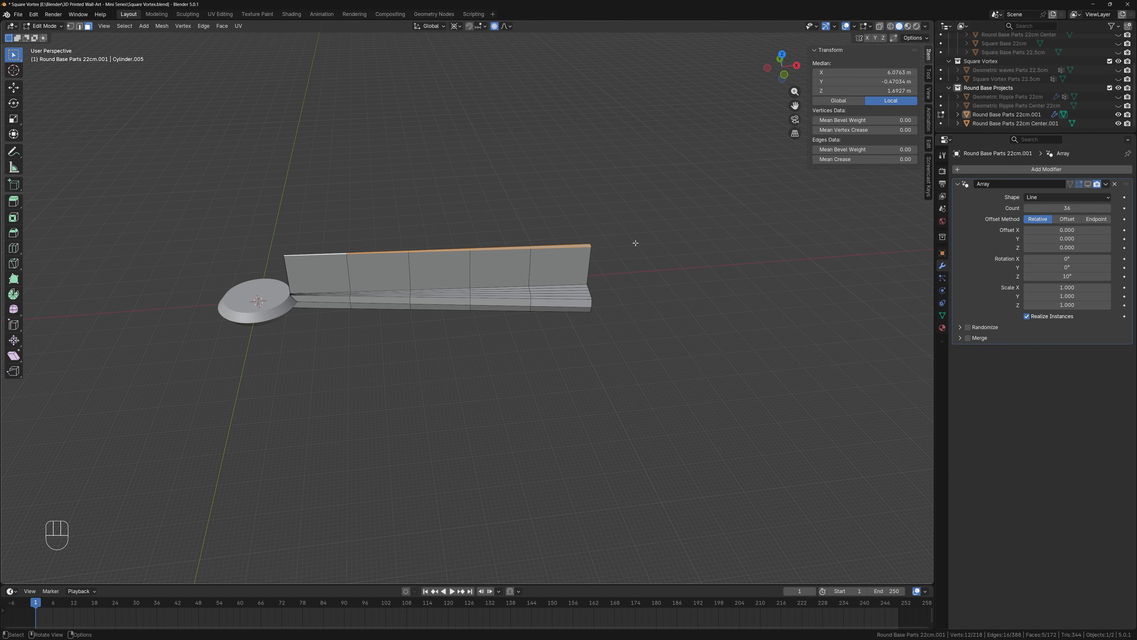
Scale the fin's top faces by about 1.1 around the 3D Cursor and move them about -0.49 m along X
key("s")
right_click(640, 235)
key("s")
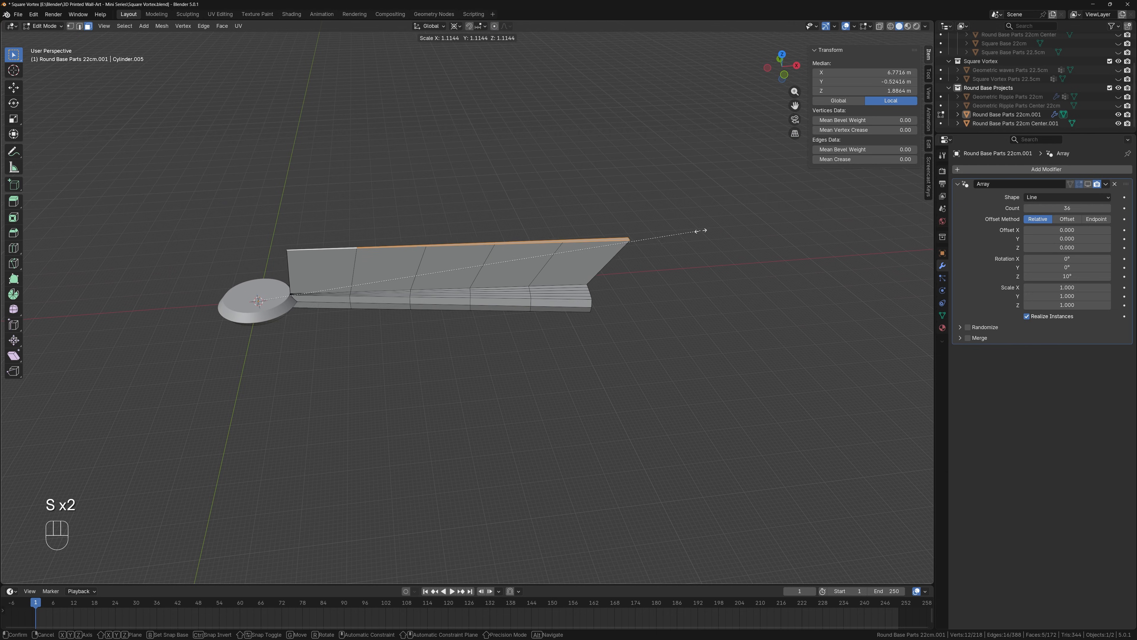
left_click(702, 230)
key("g")
key("x")
left_click(687, 227)
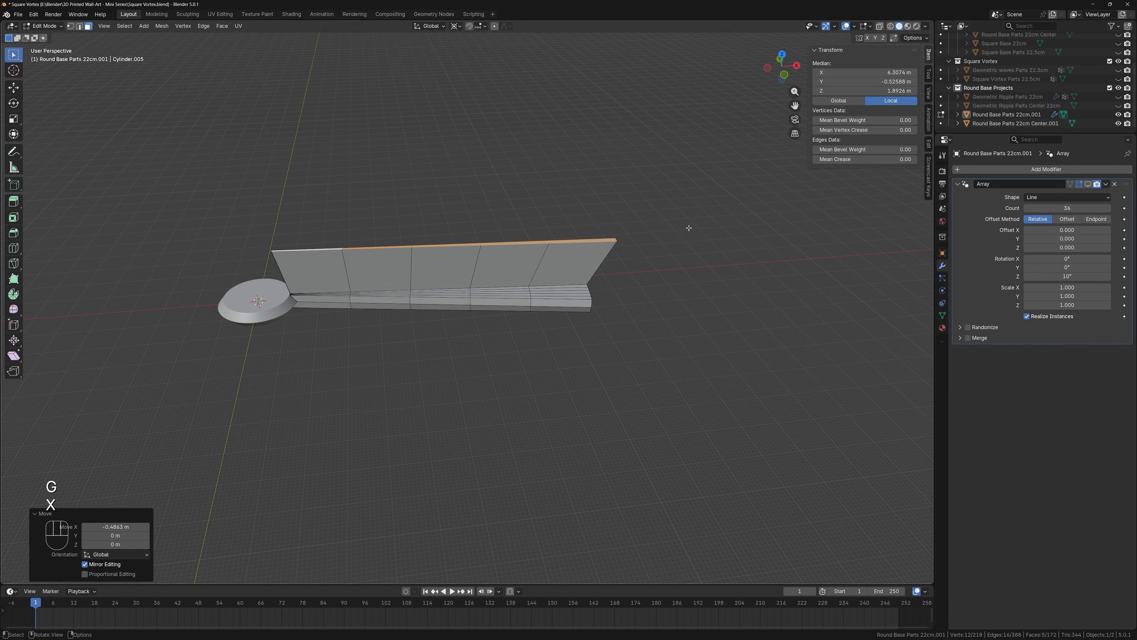
Rotate the fin's top faces about -7.18° around the center and show the Array copies to check the full pattern
middle_click_drag(686, 229, 627, 223)
key("r")
left_click(636, 220)
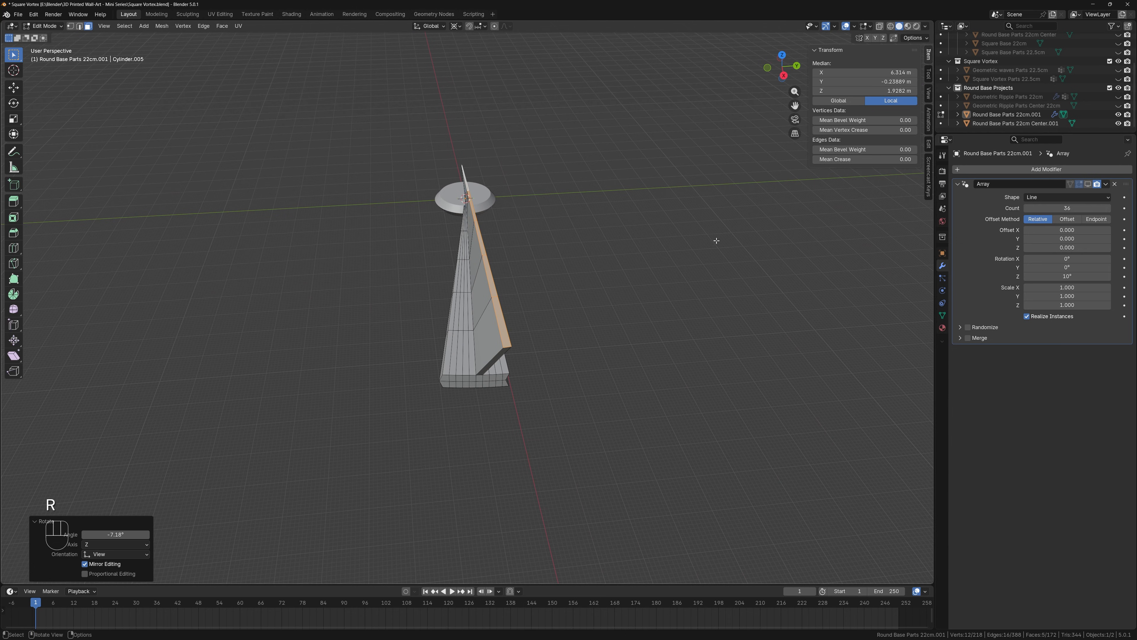
left_click(1089, 185)
middle_click_drag(257, 224, 664, 231)
middle_click_drag(572, 254, 557, 301)
scroll(631, 287, "down", 3)
Undo the fin edits back through the extrusion, leaving the flat radial strip on the slice
key("ctrl+z")
key("ctrl+z")
key("ctrl+z")
key("ctrl+z")
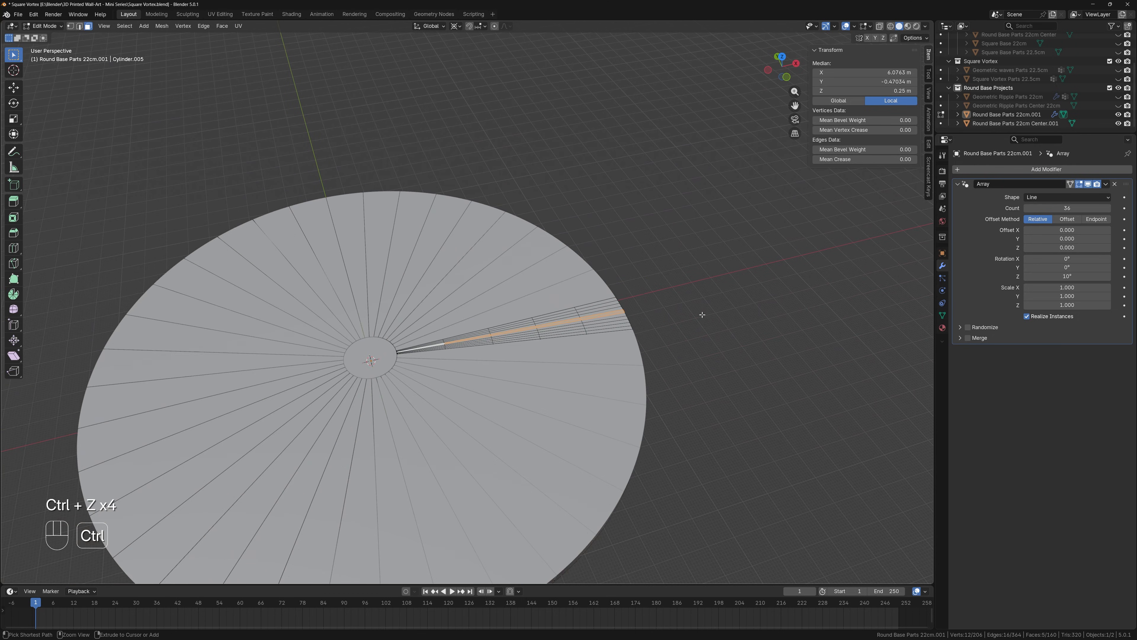
Add more cross cuts to the slice and select nine staggered top faces running from the rim to the center
scroll(701, 315, "up", 3)
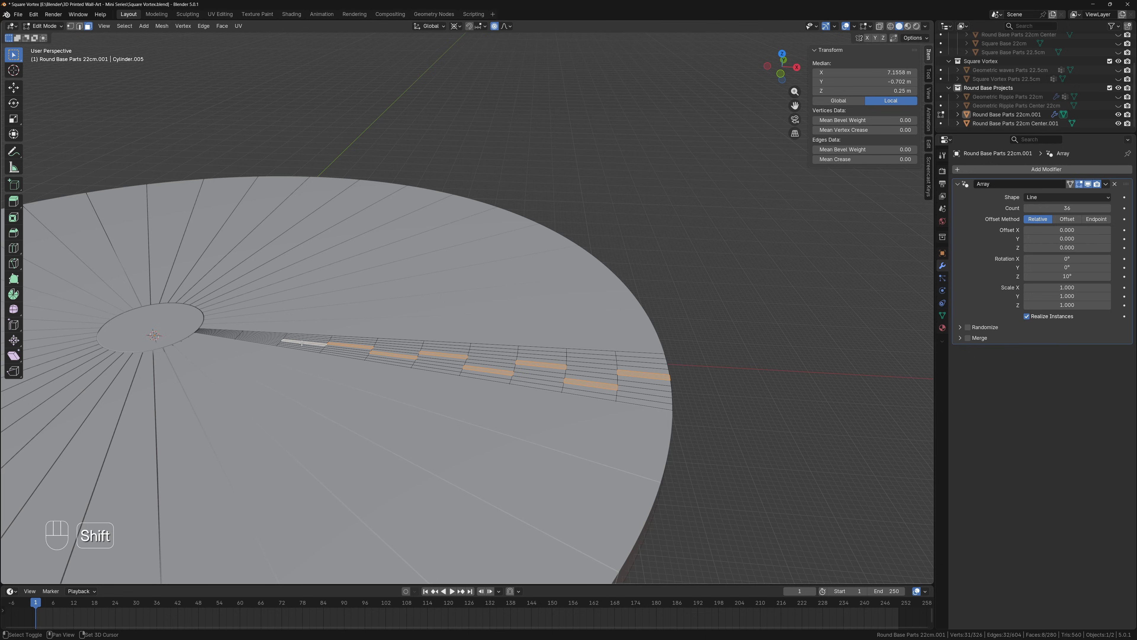
key("g")
key("z")
right_click(430, 318)
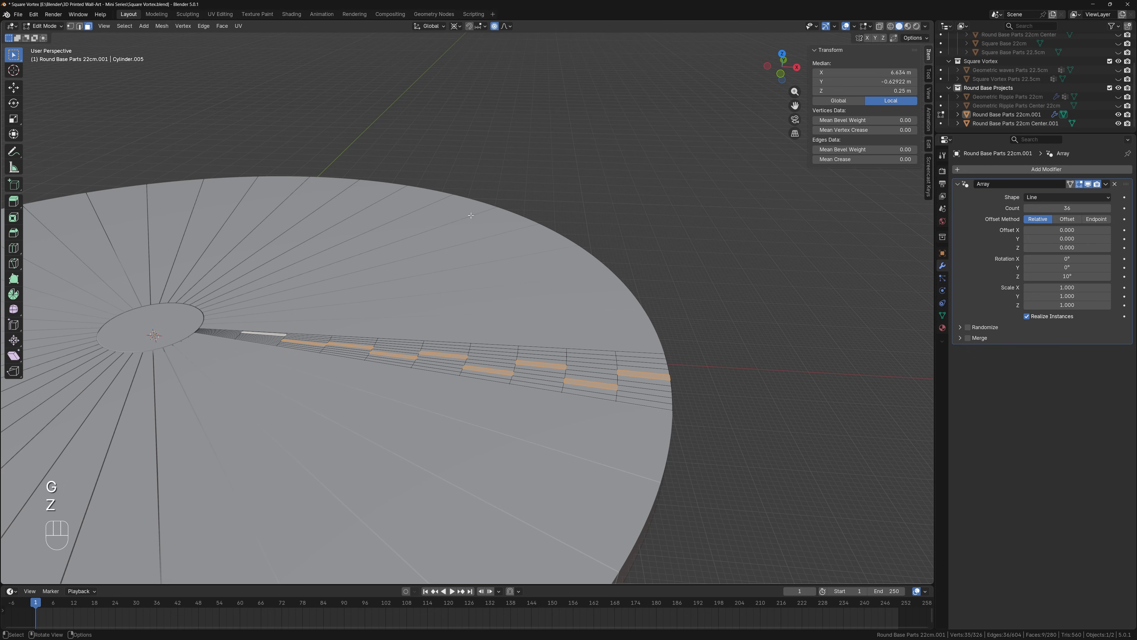
Try raising the staggered faces along Z without proportional editing, and undo the move
key("g")
key("z")
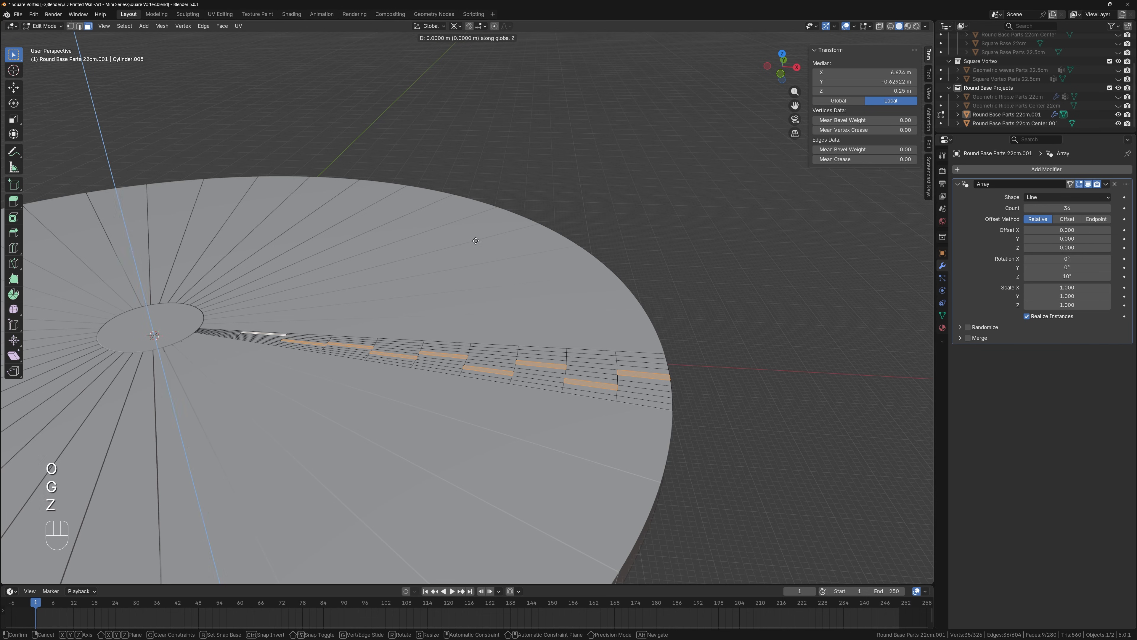
left_click(476, 202)
middle_click_drag(493, 279, 461, 296)
scroll(461, 295, "up", 4)
middle_click_drag(501, 331, 580, 345)
key("ctrl+z")
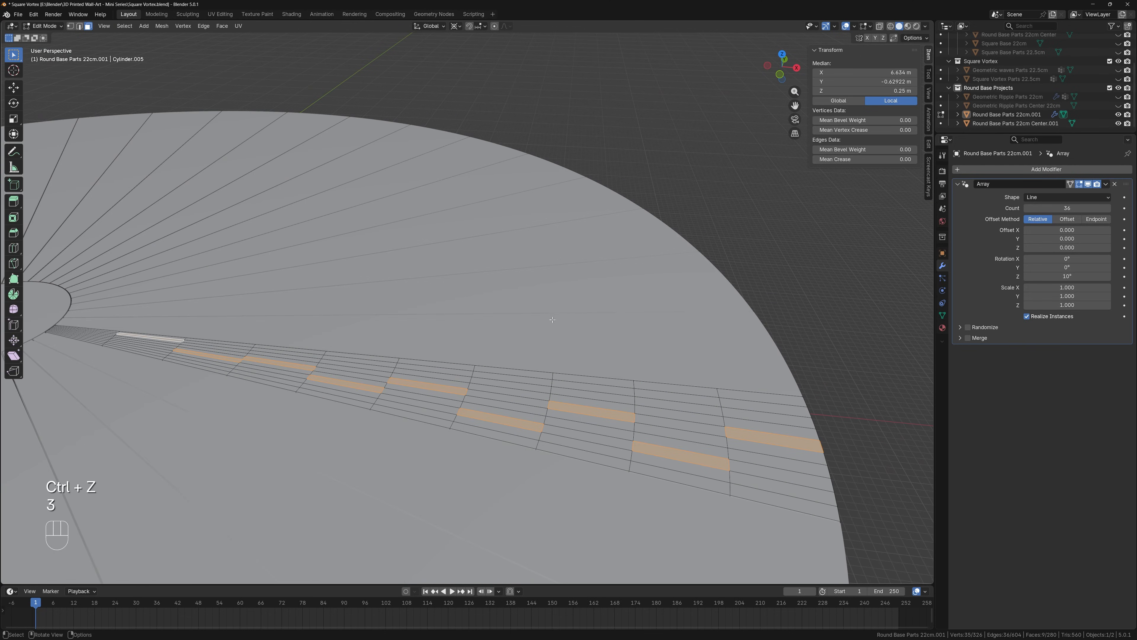
Extrude the nine staggered faces upward about 0.81 m to form separate upright blocks
key("e")
left_click(581, 333)
middle_click_drag(581, 332, 628, 312)
scroll(449, 344, "down", 8)
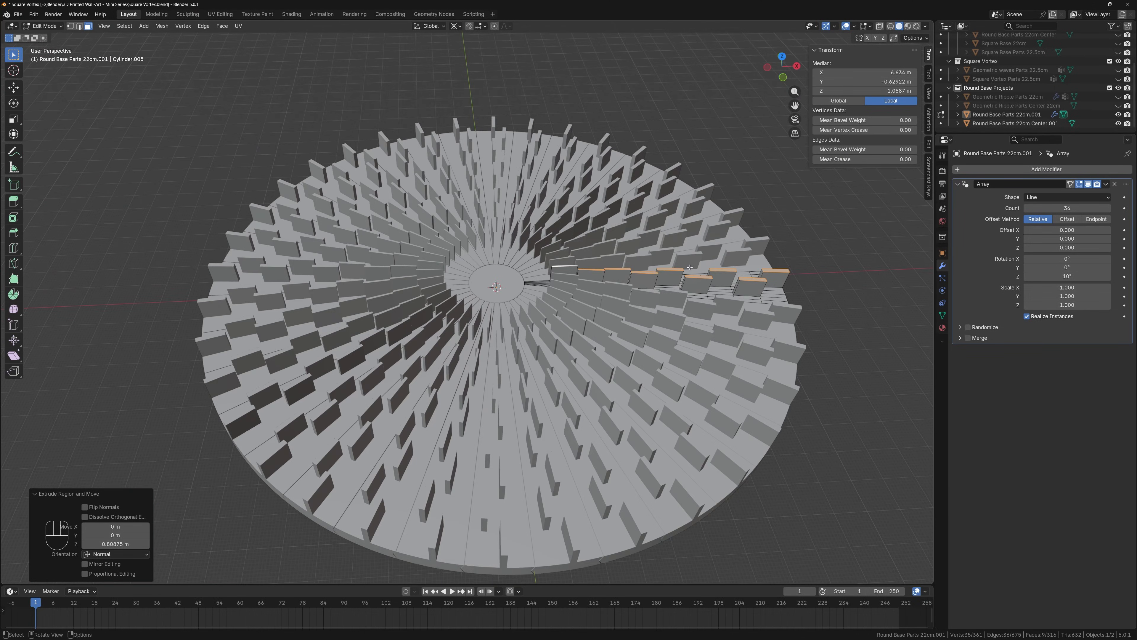
Clear the face selection and examine the arrayed pattern of staggered blocks from several angles
middle_click_drag(801, 349, 576, 364)
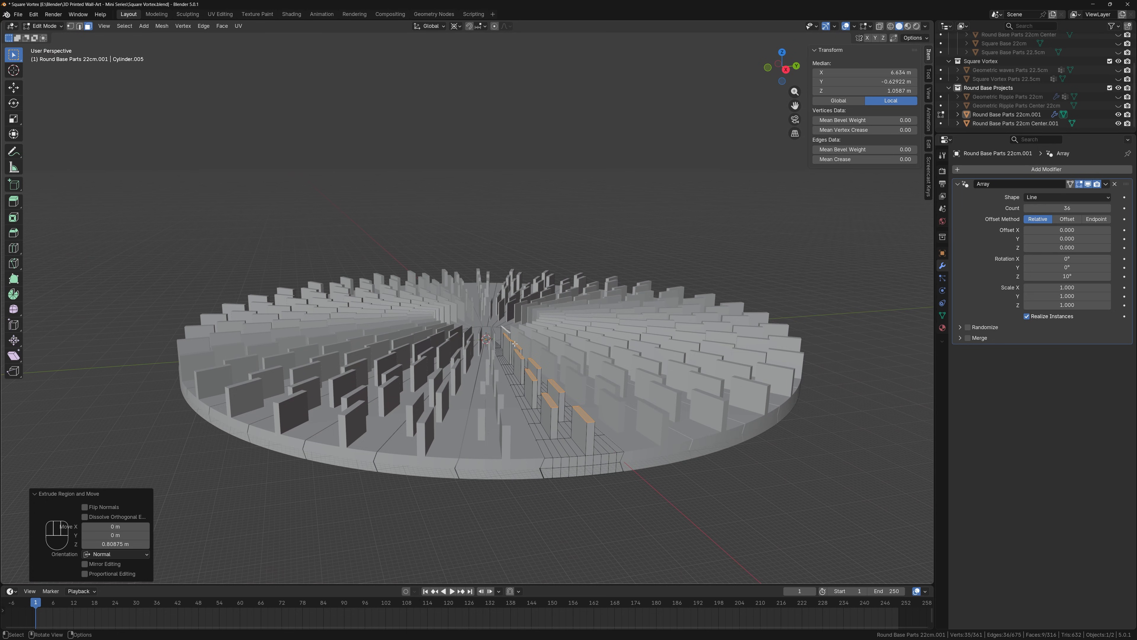
middle_click_drag(436, 359, 534, 306)
left_click(627, 289)
middle_click_drag(627, 289, 556, 289)
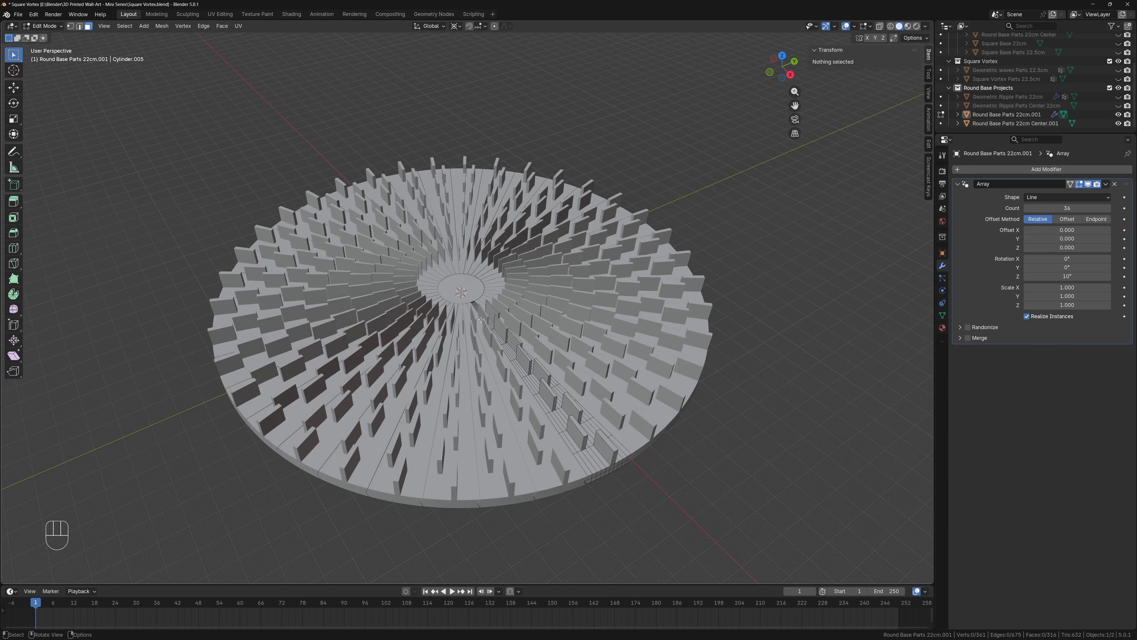
middle_click_drag(542, 368, 508, 374)
scroll(648, 375, "down", 4)
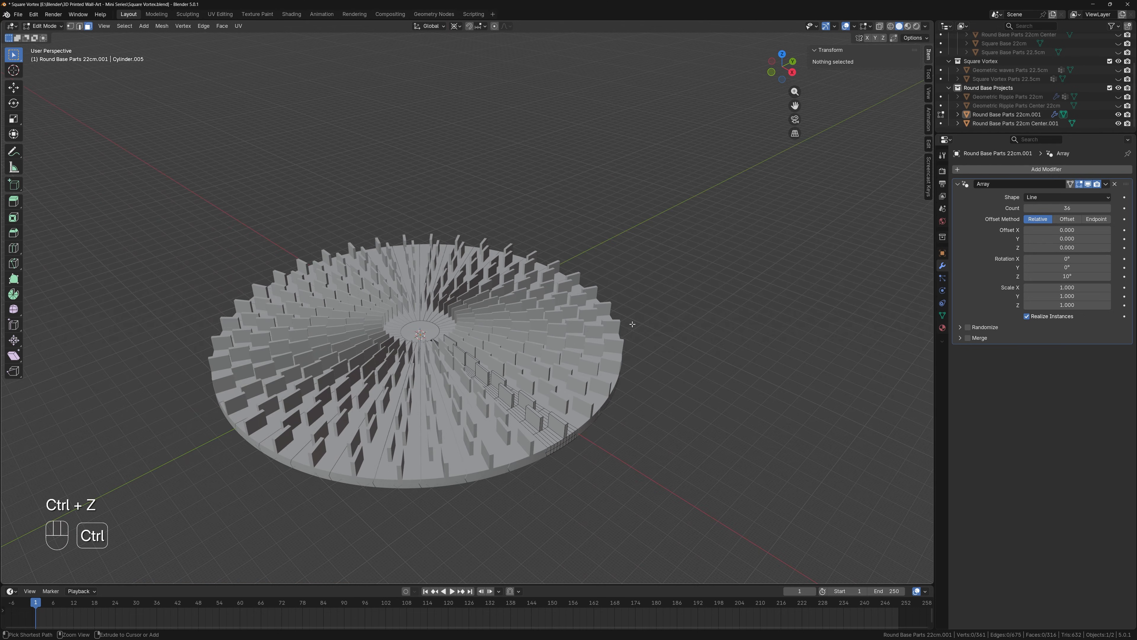
middle_click_drag(472, 328, 549, 329, "shift")
mouse_move(629, 347)
middle_mouse_down()
mouse_move(630, 374)
mouse_move(637, 343)
middle_mouse_up()
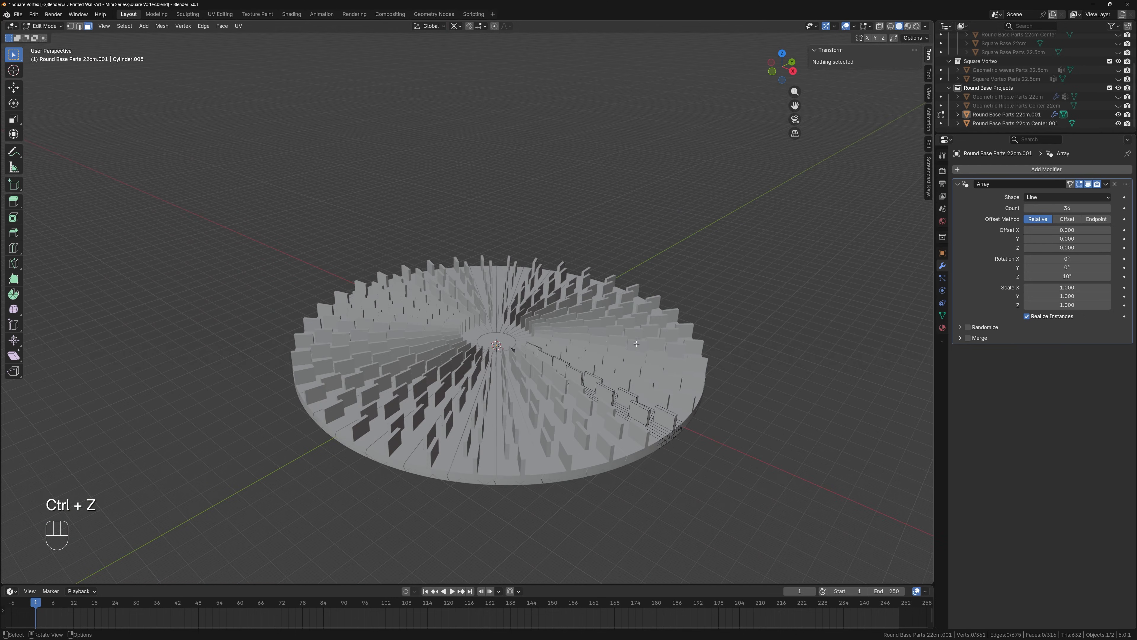